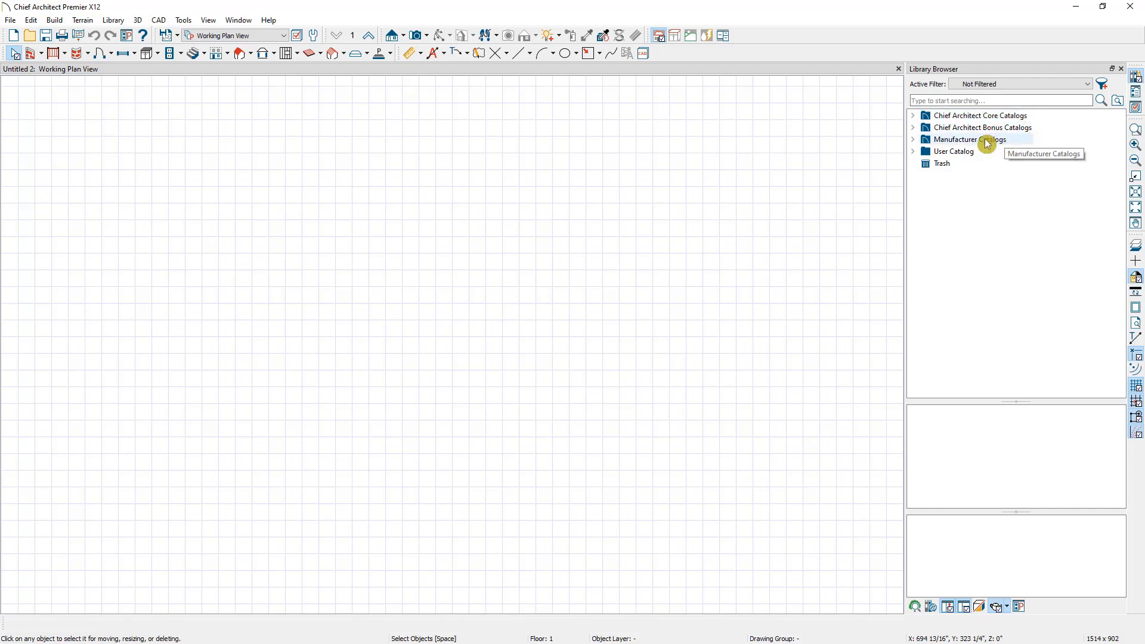
Browse the library's Manufacturer Catalogs and the Remodeling Demonstration folder in the User Catalog, then close the library browser.
double_click(935, 141)
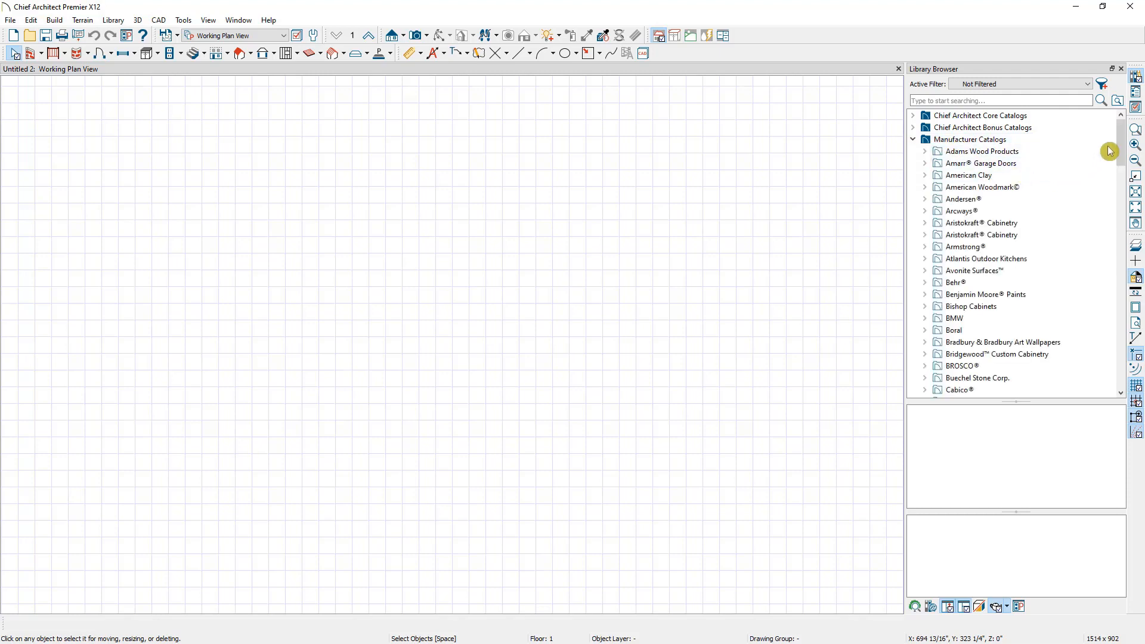
mouse_move(1117, 155)
mouse_down()
mouse_move(1117, 217)
mouse_move(1117, 141)
mouse_up()
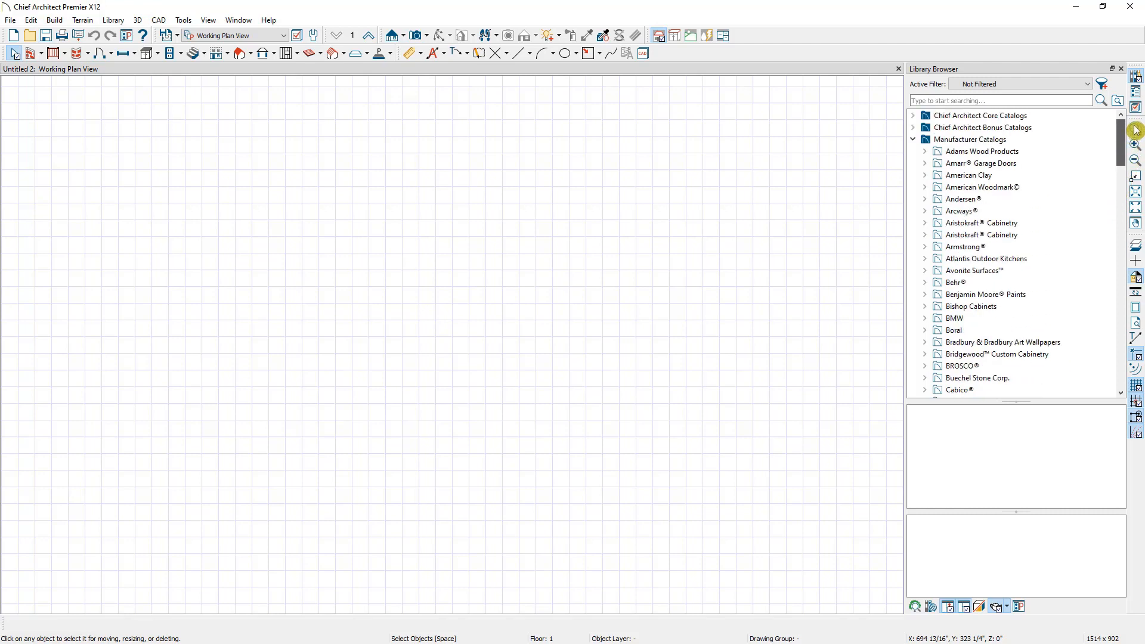
click(921, 137)
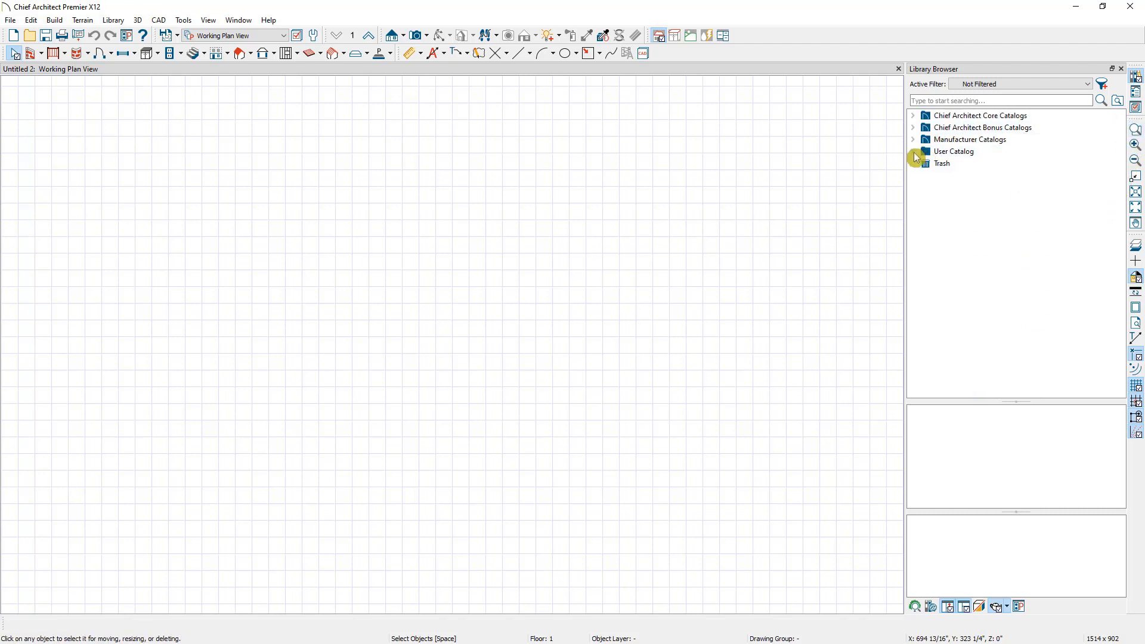
click(914, 153)
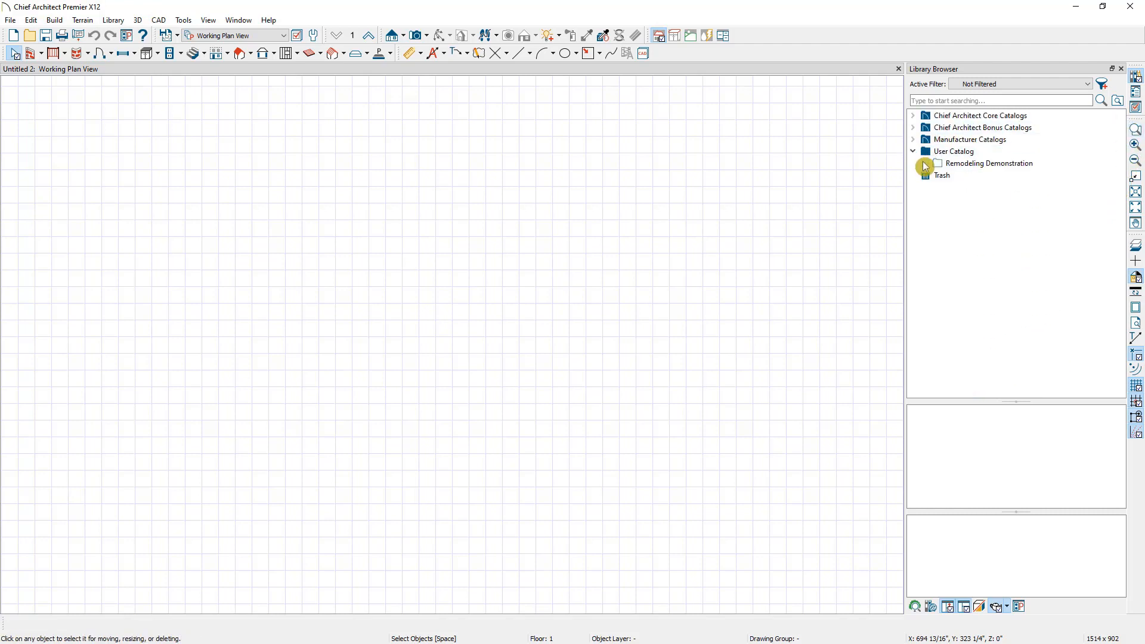
click(925, 164)
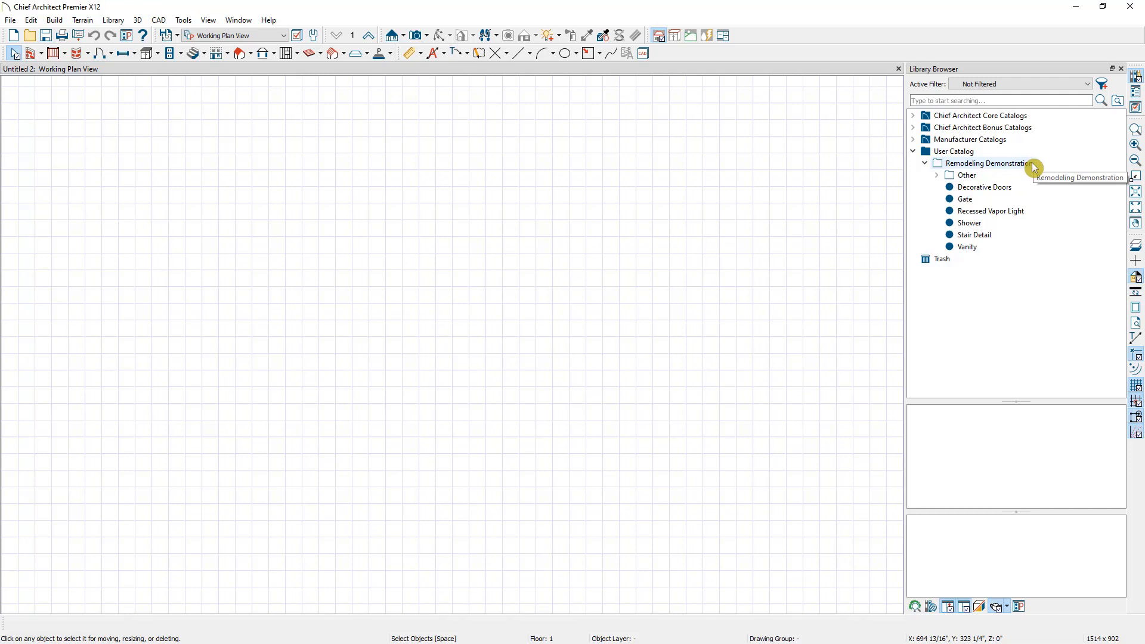
click(1120, 69)
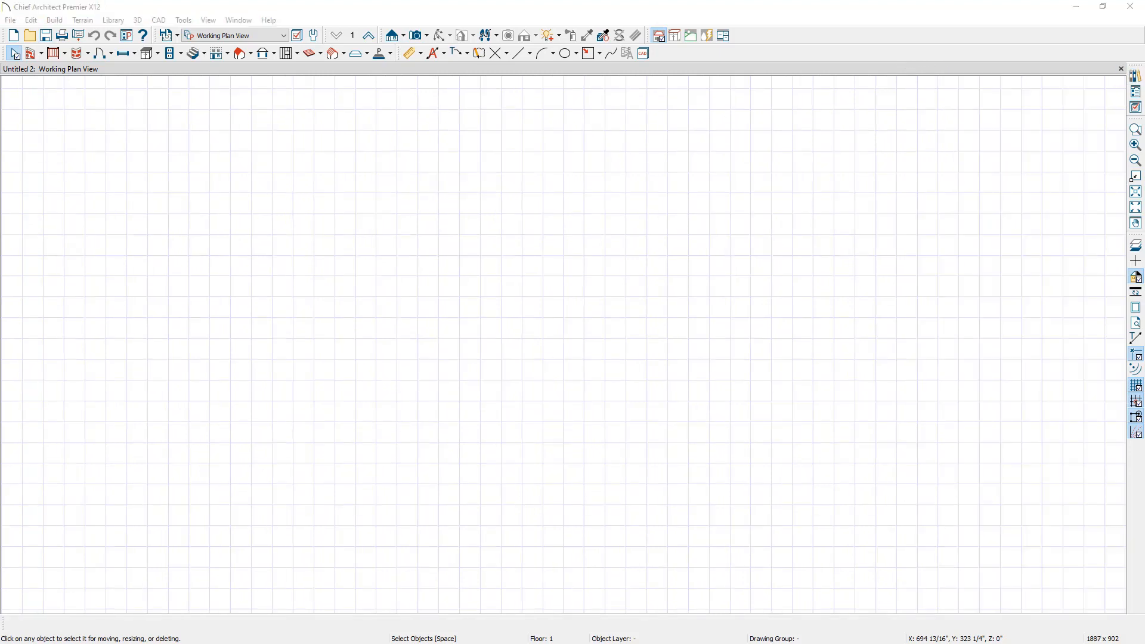
View the Surface Pro with Chief.jpg picture enlarged in Photos, then return to Chief Architect.
drag(1144, 77, 637, 44)
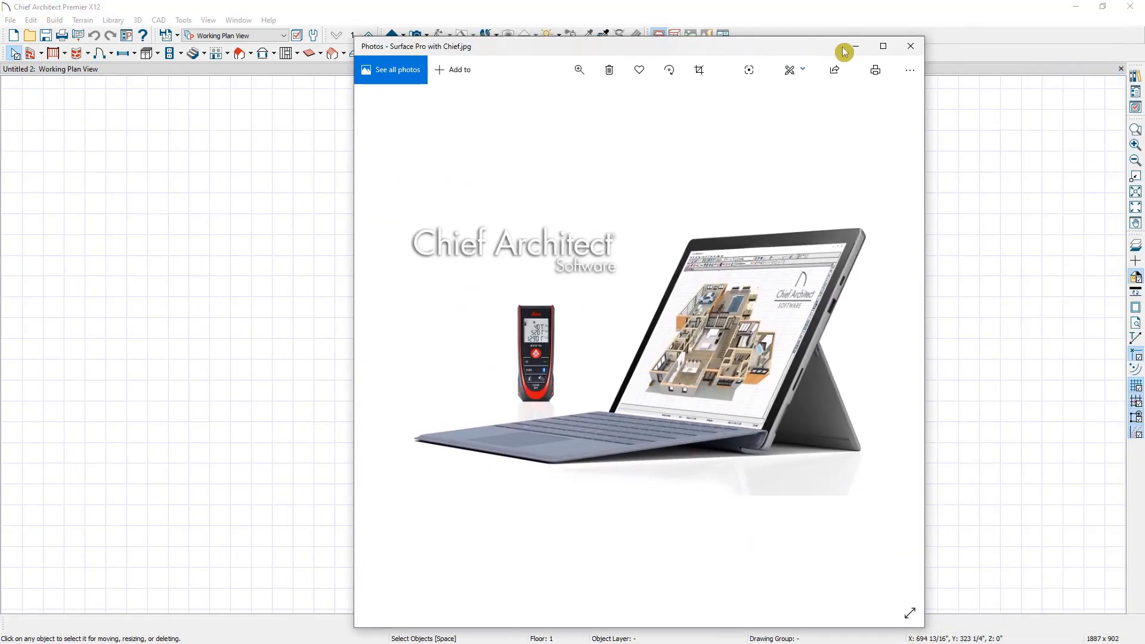
click(883, 48)
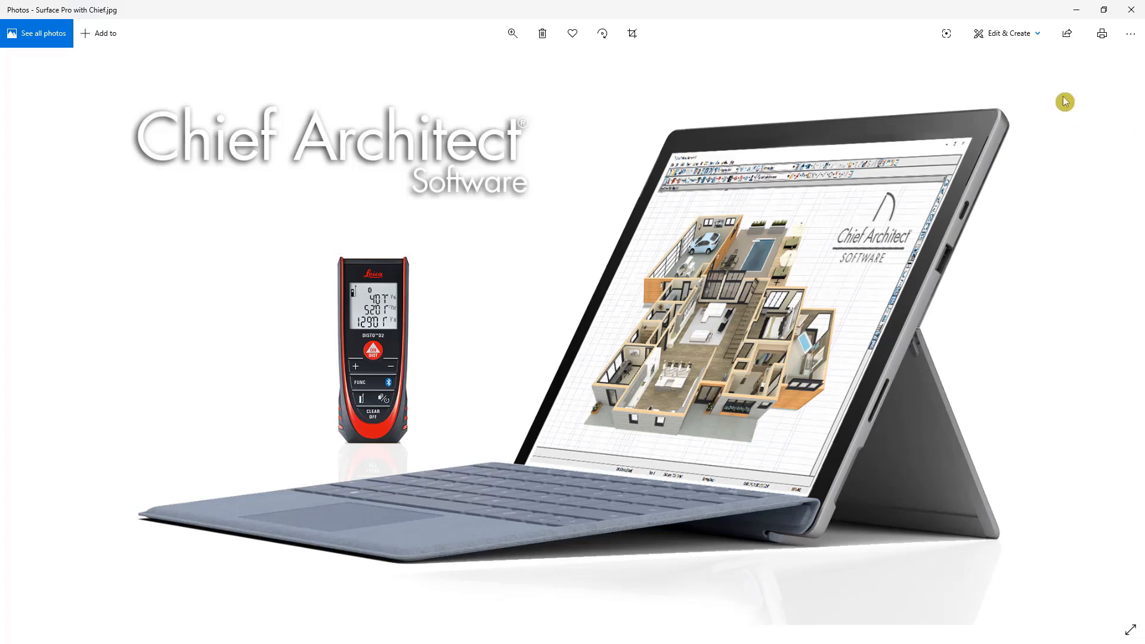
click(1076, 10)
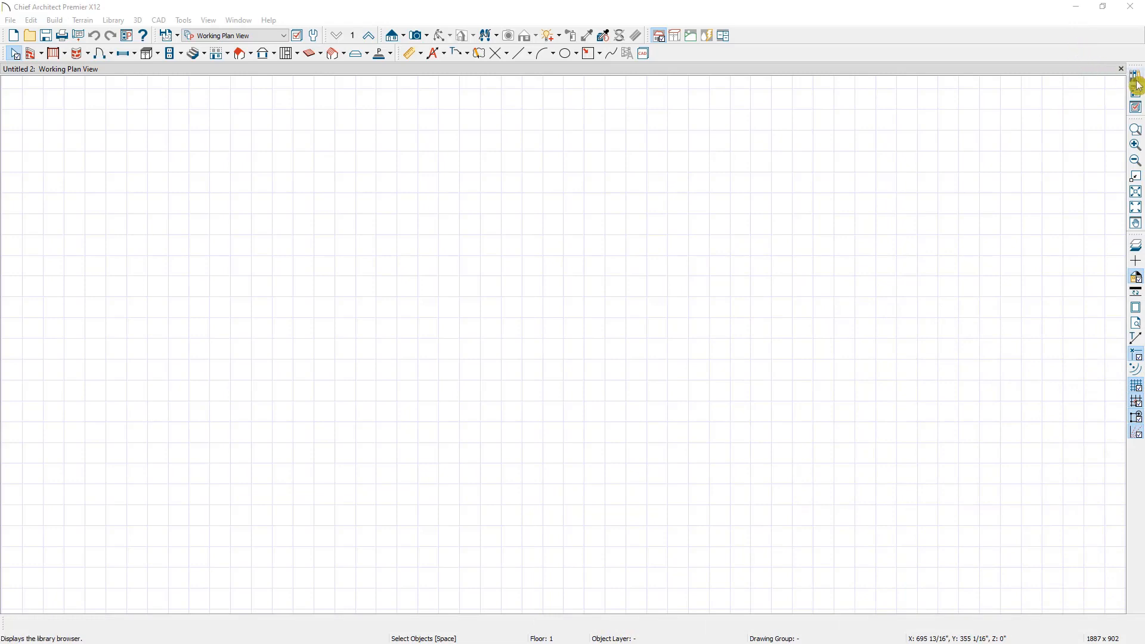
Open the As-Built plan and close the blank untitled plan.
drag(1121, 248, 722, 245)
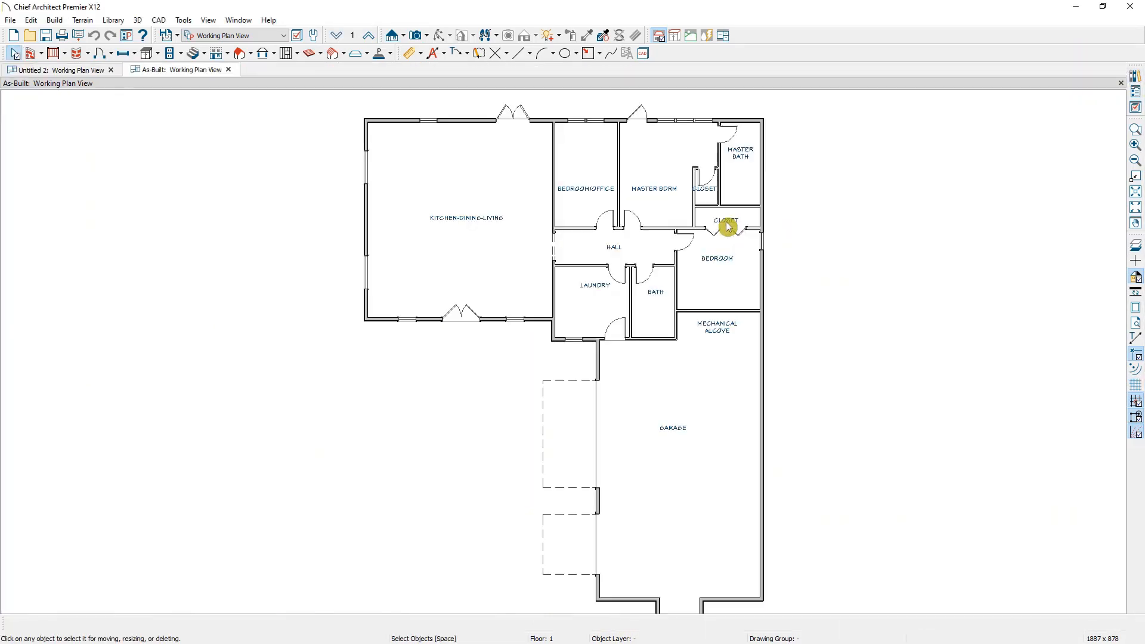
click(110, 70)
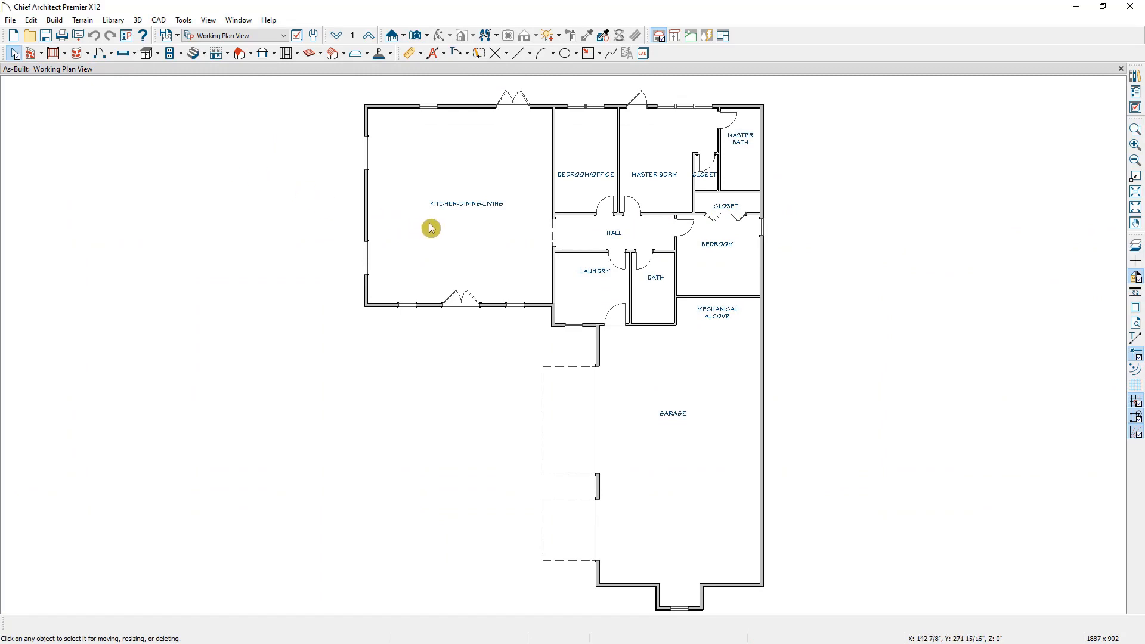
Create a Perspective Floor Overview of the As-Built plan and orient it to look down on the rooms.
click(430, 39)
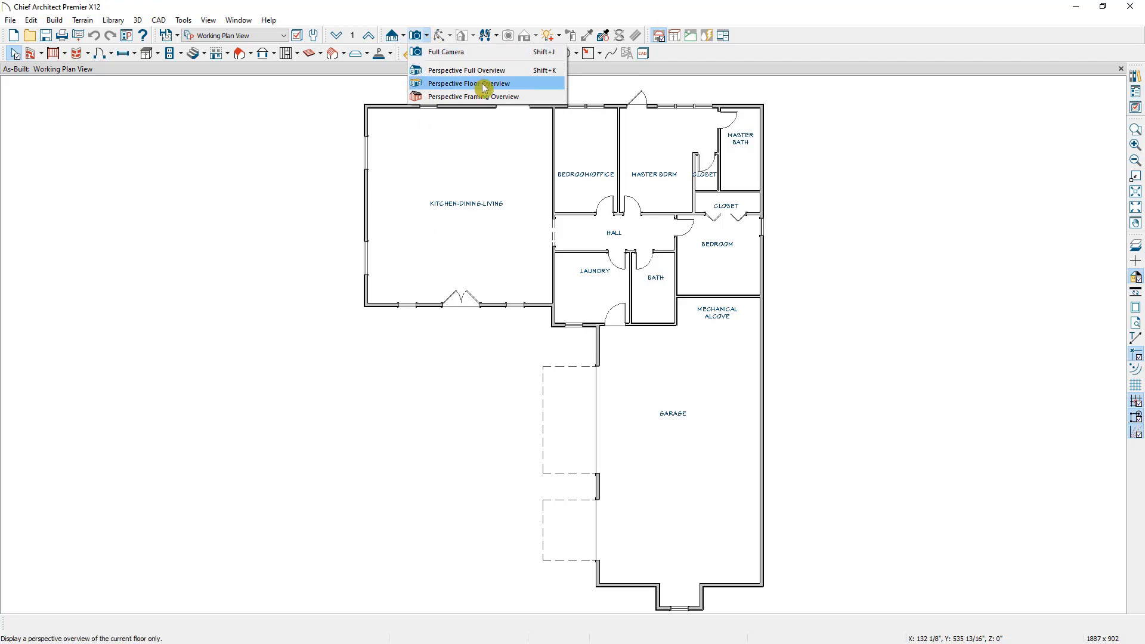
click(529, 89)
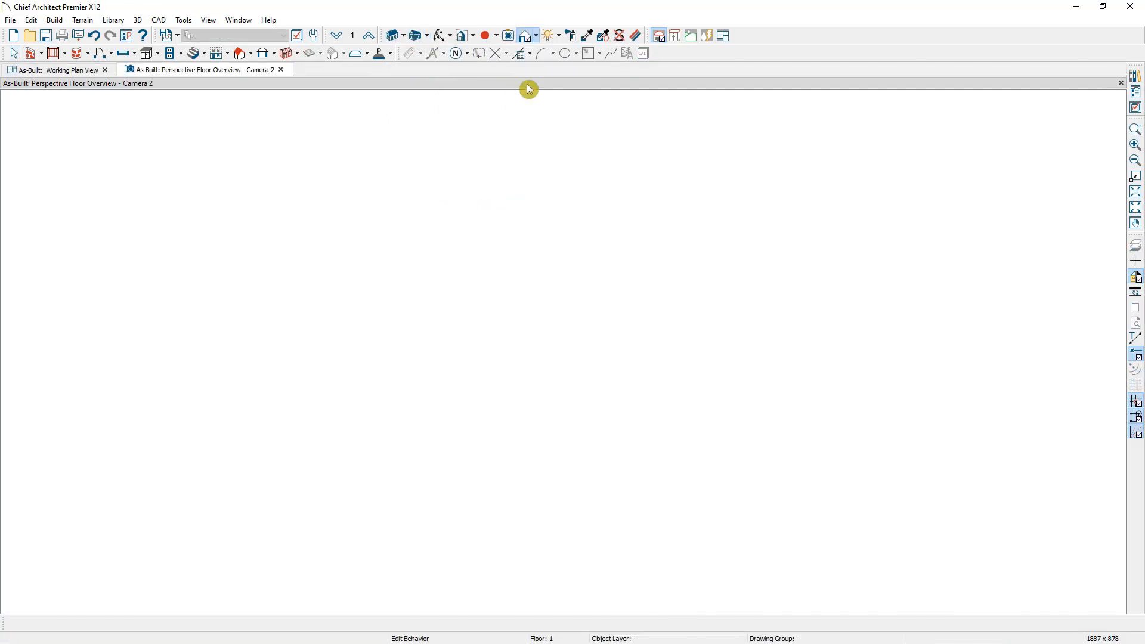
drag(416, 238, 508, 361)
scroll(607, 310, up, 5)
scroll(608, 310, down, 3)
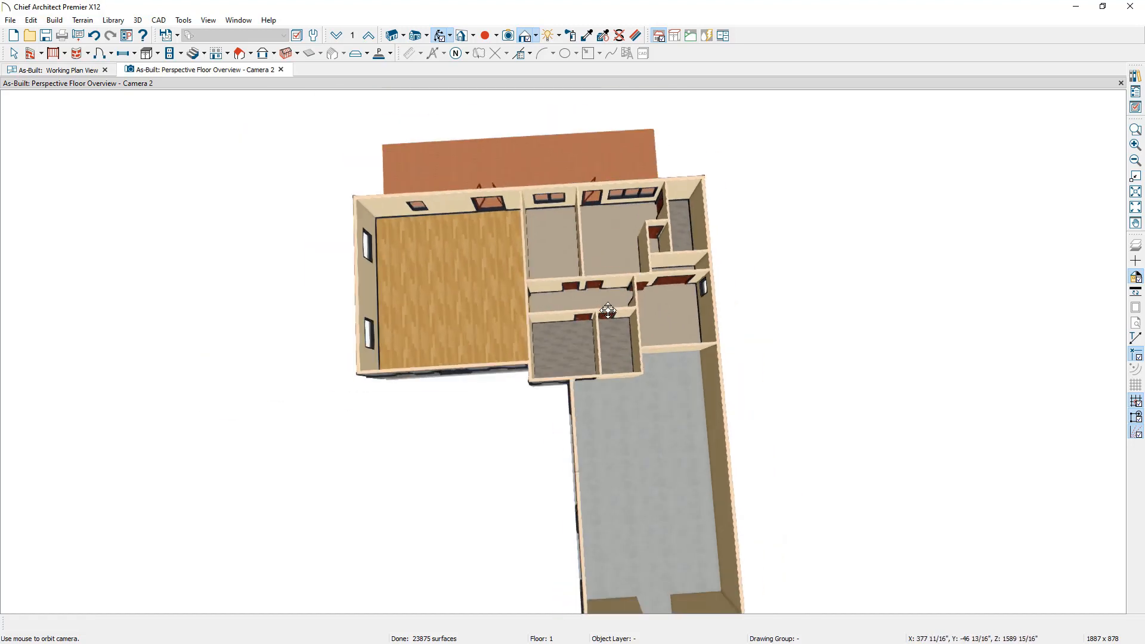
scroll(608, 310, up, 1)
middle_drag(663, 298, 755, 294)
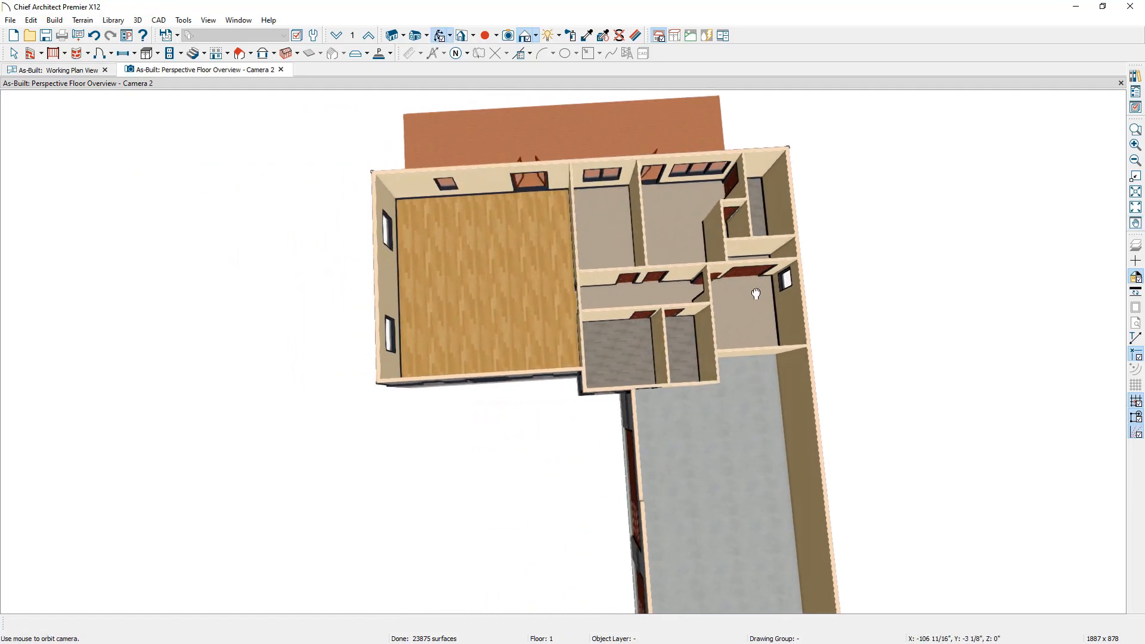
drag(754, 291, 746, 312)
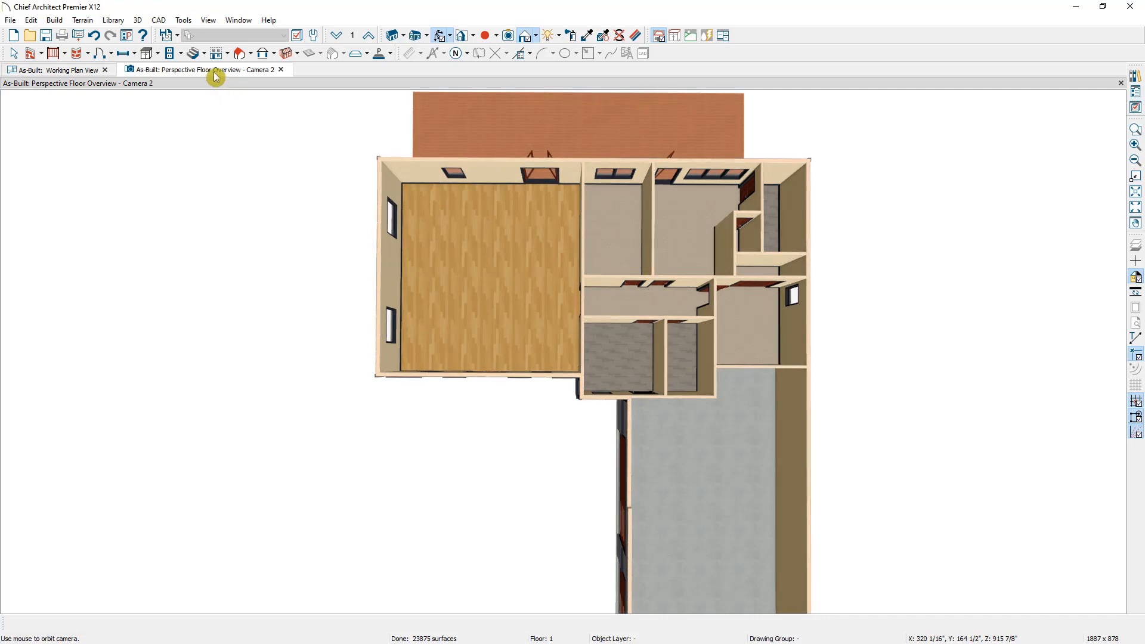
Arrange the working plan view and the perspective floor overview side by side, with the floor plan enlarged.
drag(213, 71, 957, 202)
scroll(396, 156, up, 3)
middle_drag(396, 156, 476, 256)
click(476, 256)
scroll(476, 256, up, 2)
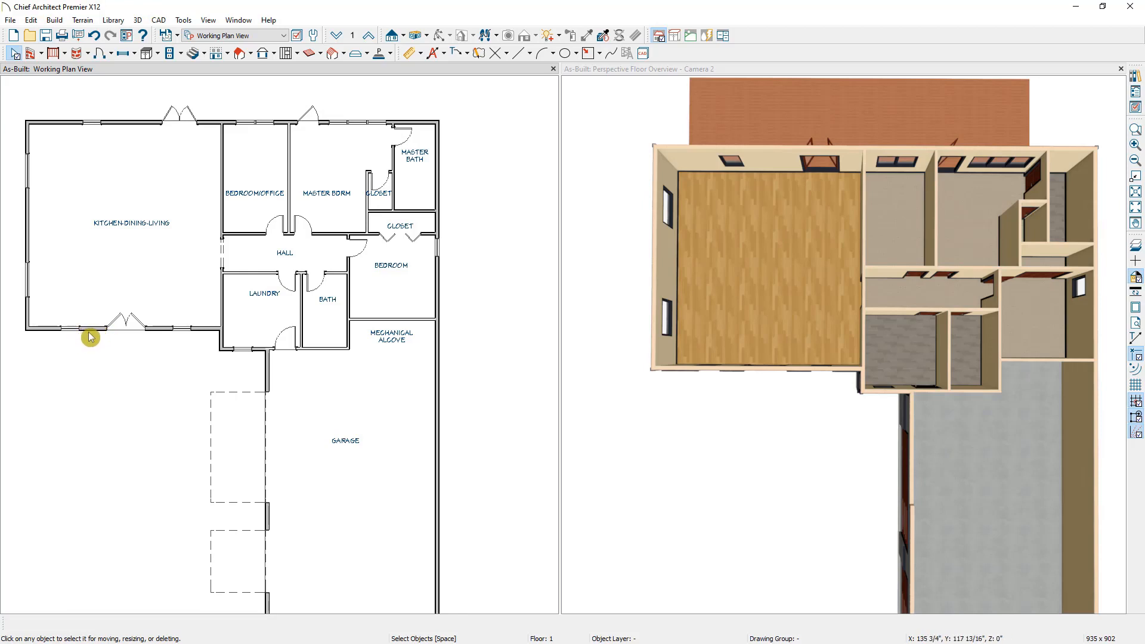
Examine the specification of the Kitchen-Dining-Living room's front exterior wall, including its wall types, cap, covering and schedule settings, without changing it.
click(89, 329)
double_click(90, 330)
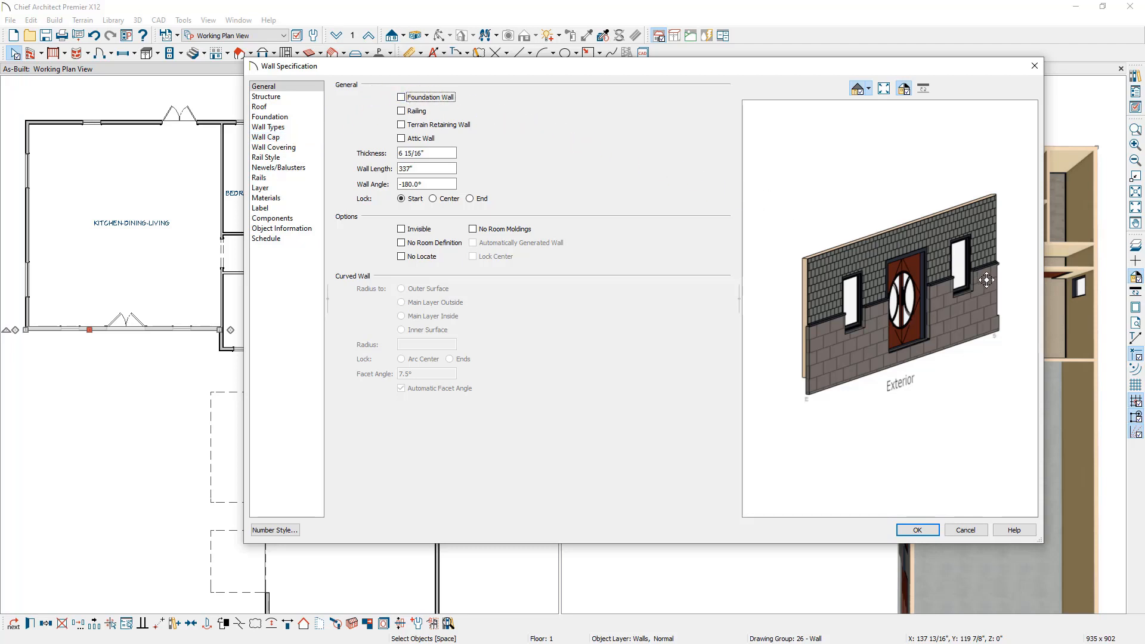
scroll(920, 292, up, 3)
mouse_move(920, 292)
mouse_down()
mouse_move(718, 315)
mouse_move(902, 294)
mouse_up()
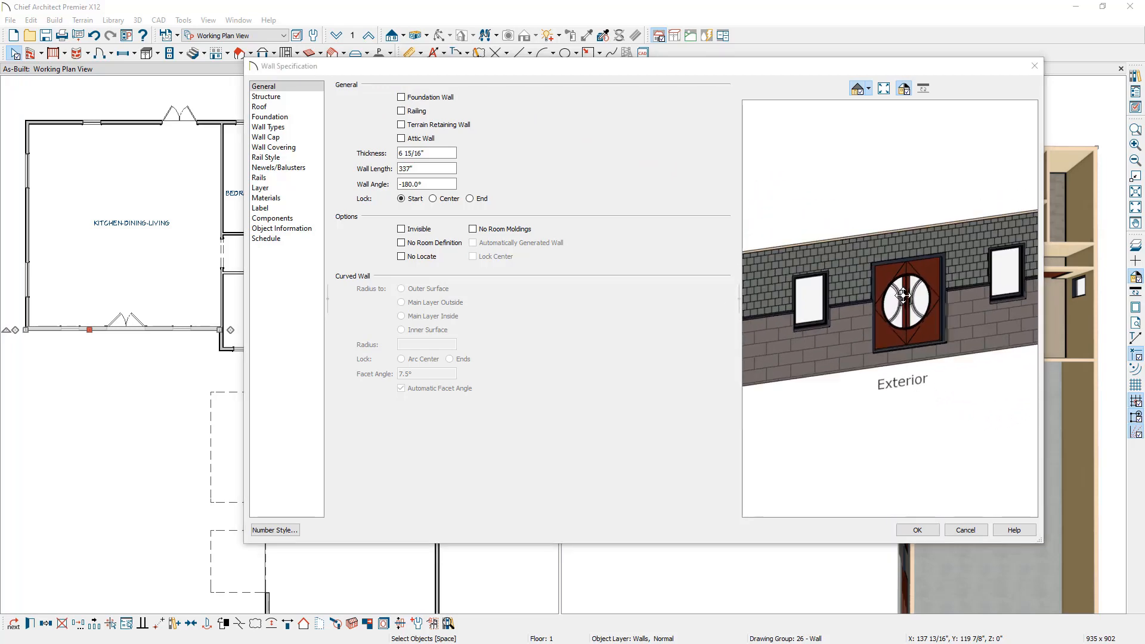
click(305, 128)
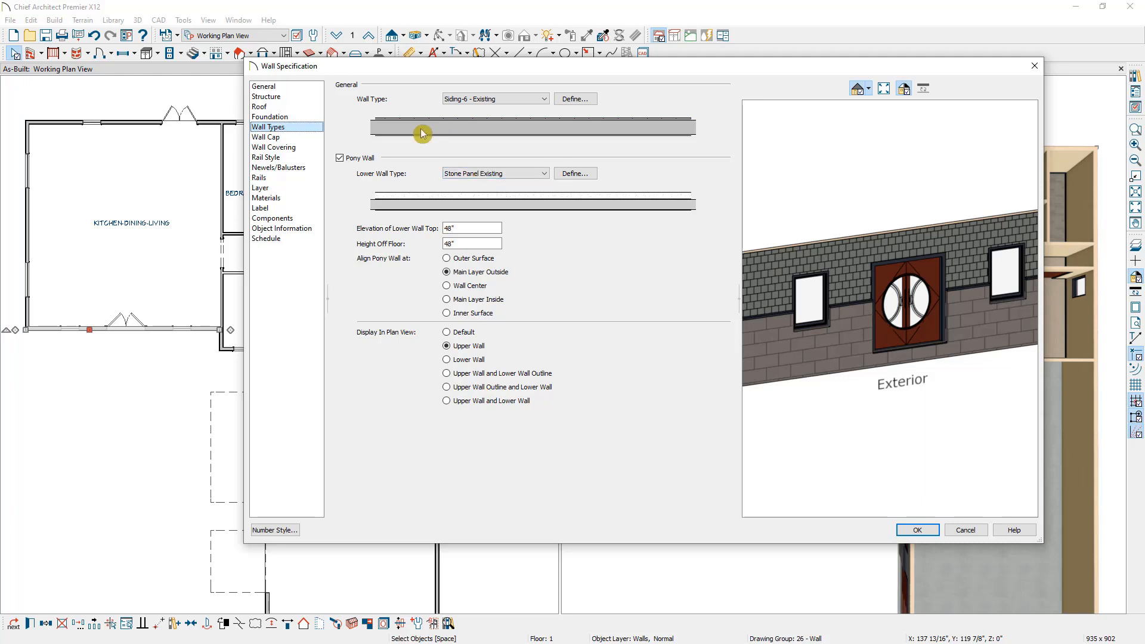
click(311, 139)
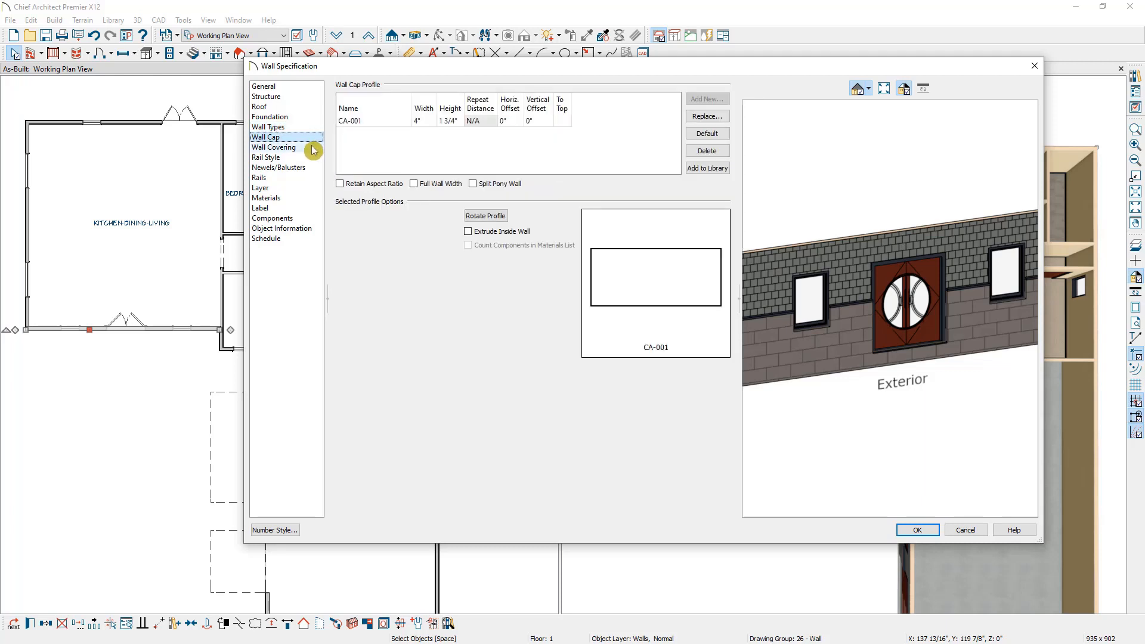
click(312, 147)
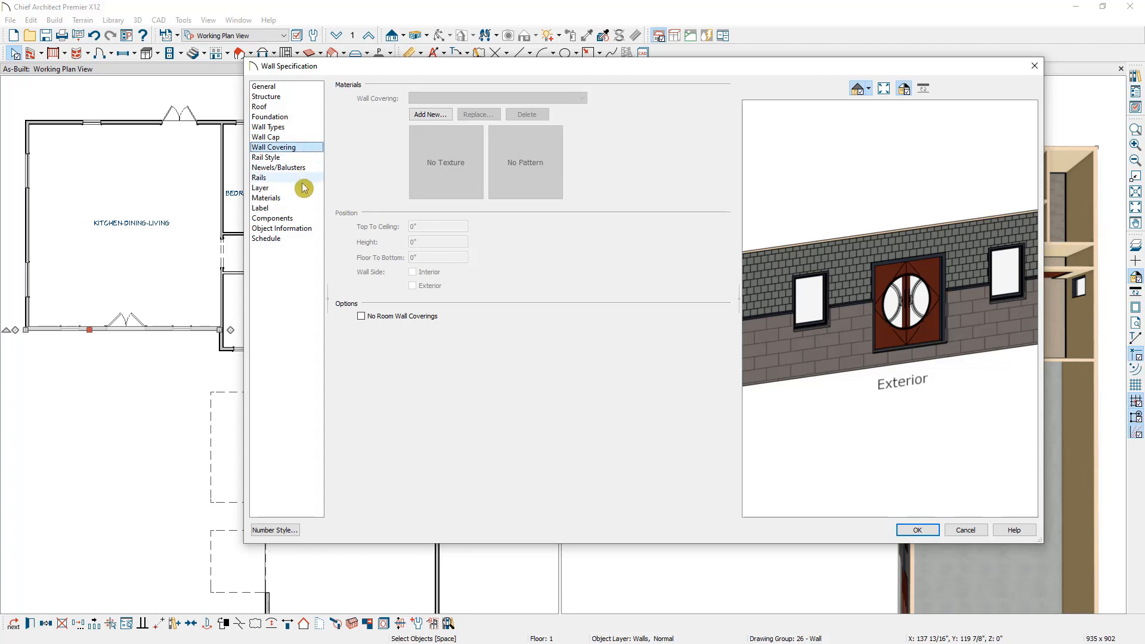
click(300, 241)
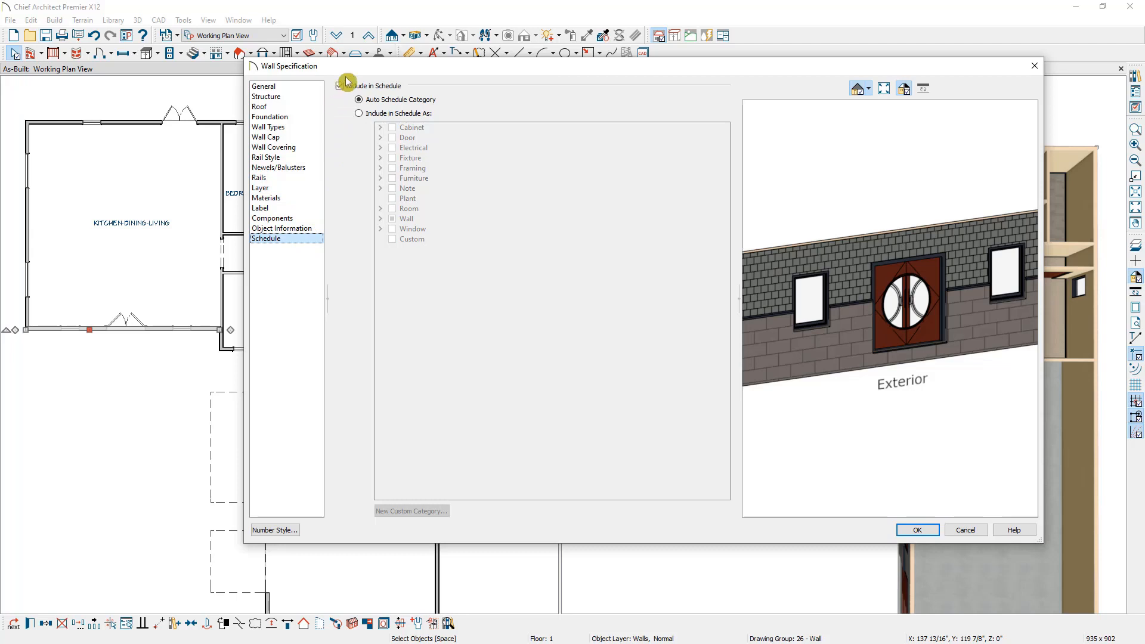
drag(353, 71, 384, 73)
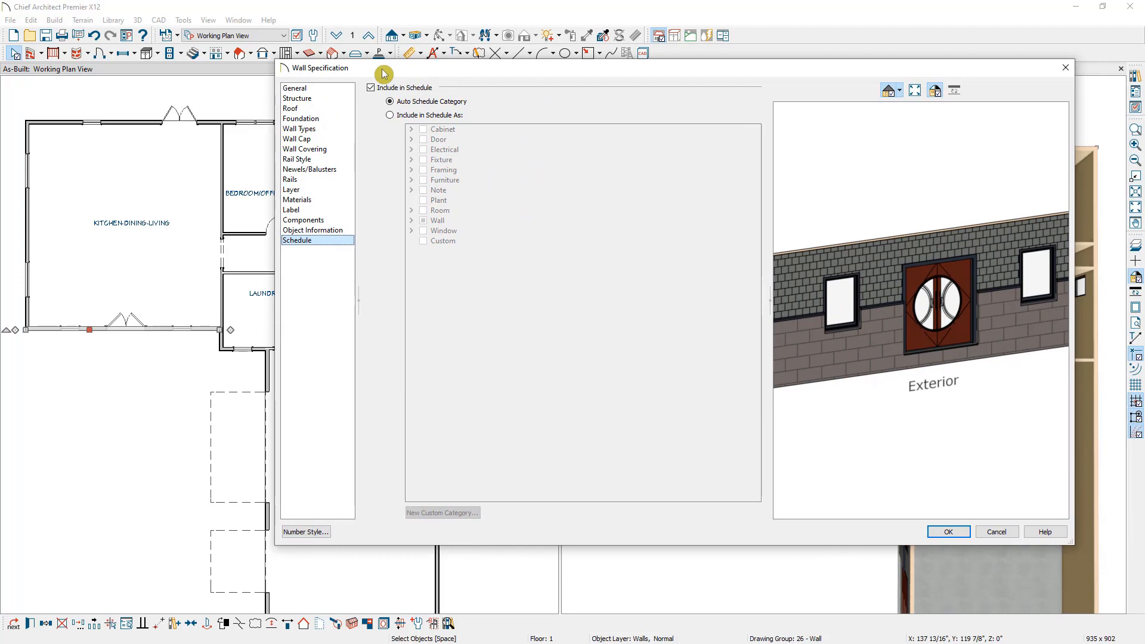
click(987, 532)
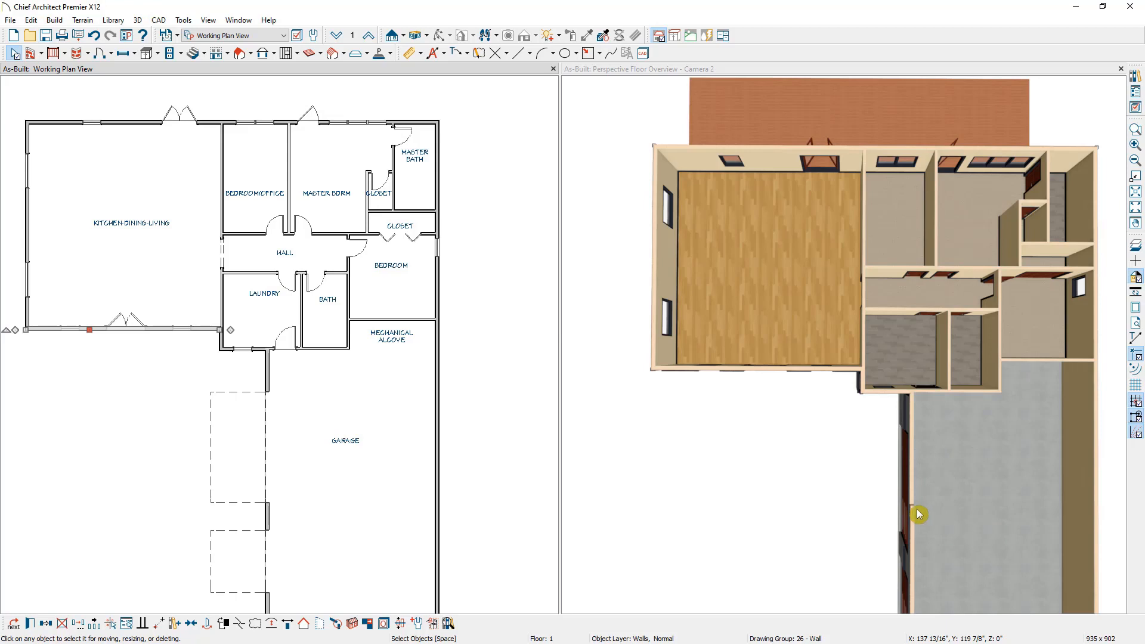
Save a copy of the As-Built plan as Remodel in the same folder.
click(10, 20)
mouse_move(28, 19)
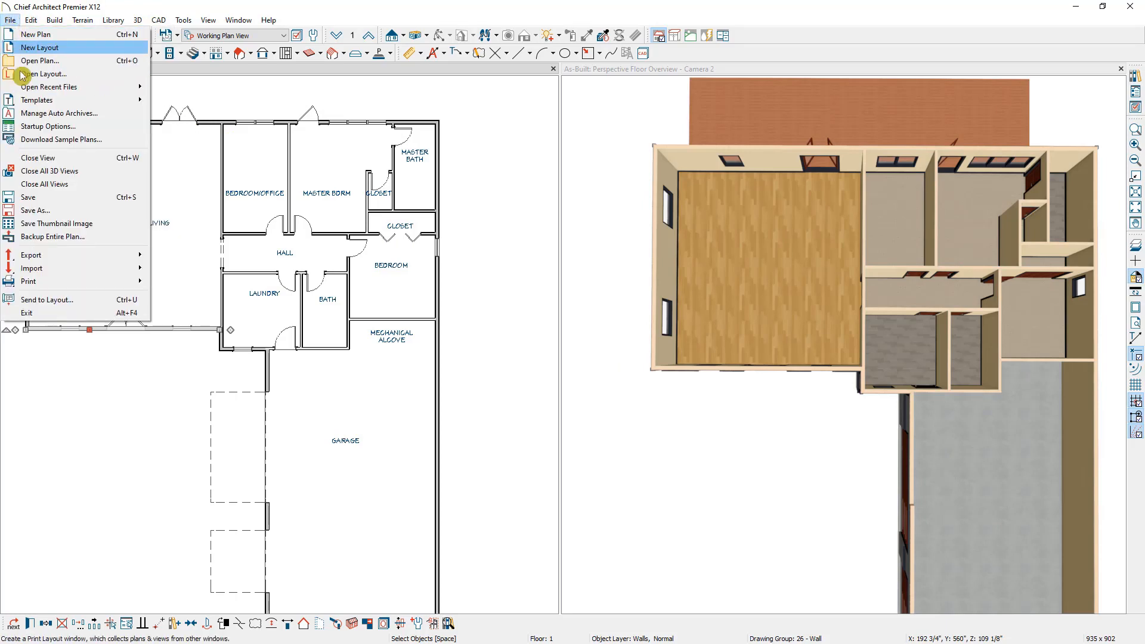
click(39, 211)
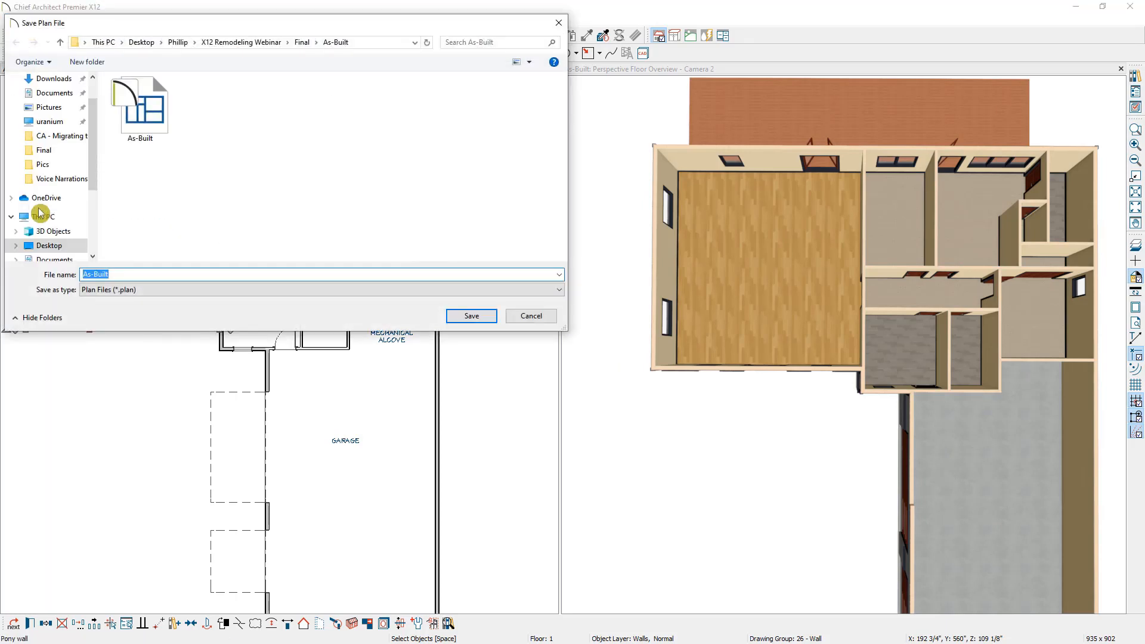
text(REmode)
key(BackSpace)
key(BackSpace)
key(BackSpace)
key(BackSpace)
key(BackSpace)
key(BackSpace)
text(Remode)
key(Return)
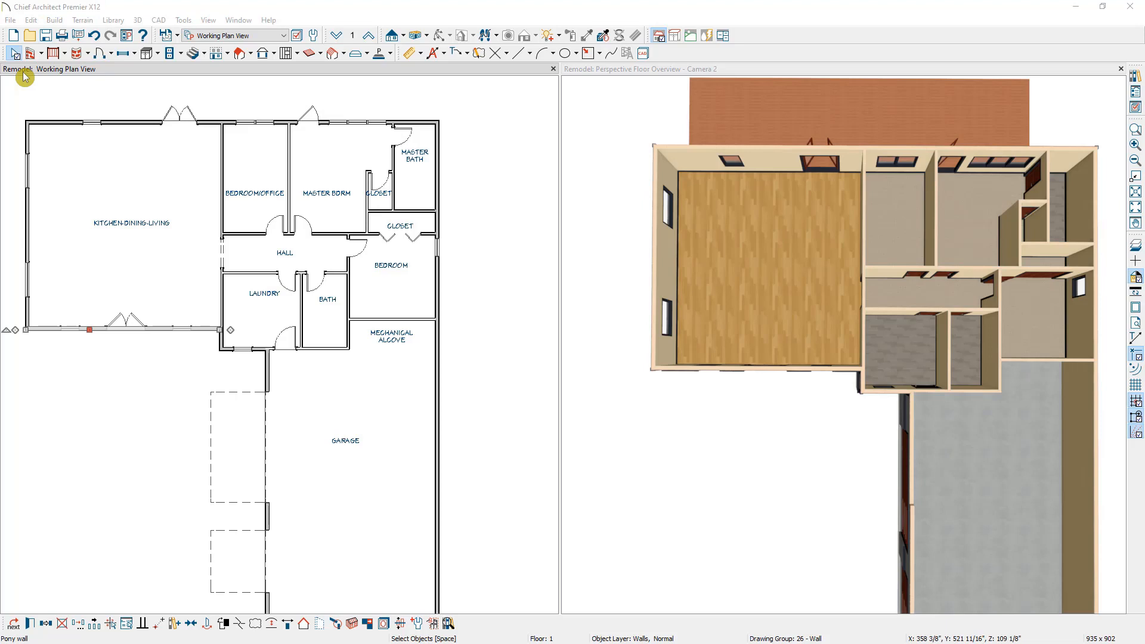
In the pony wall defaults, copy the Siding-6 - Existing wall type and name the copy Siding-6 - New.
click(314, 40)
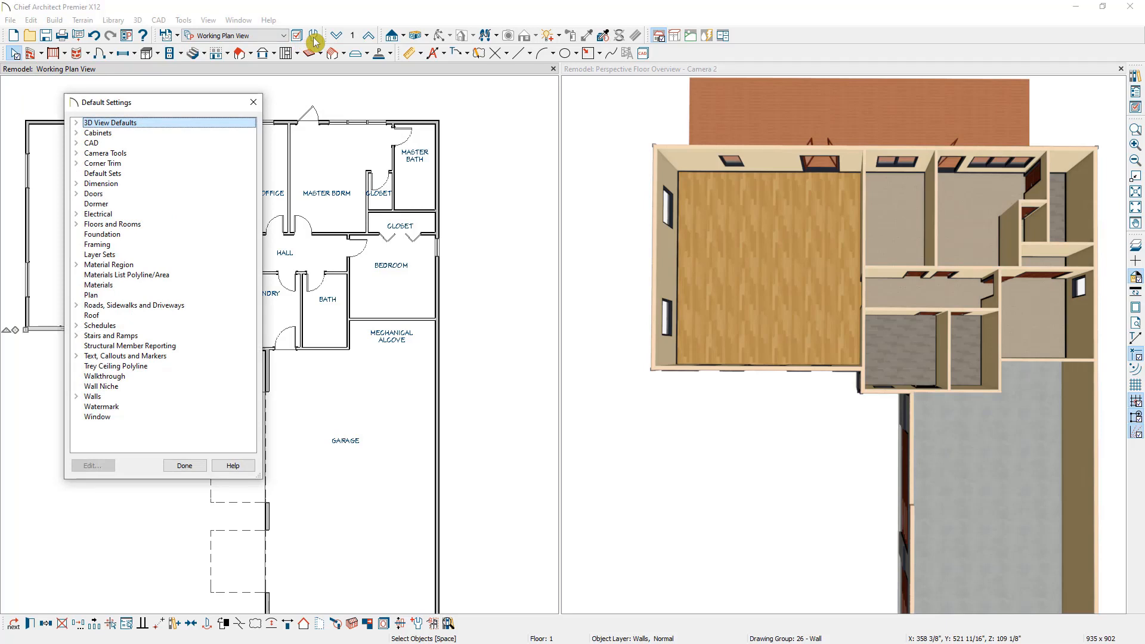
click(77, 396)
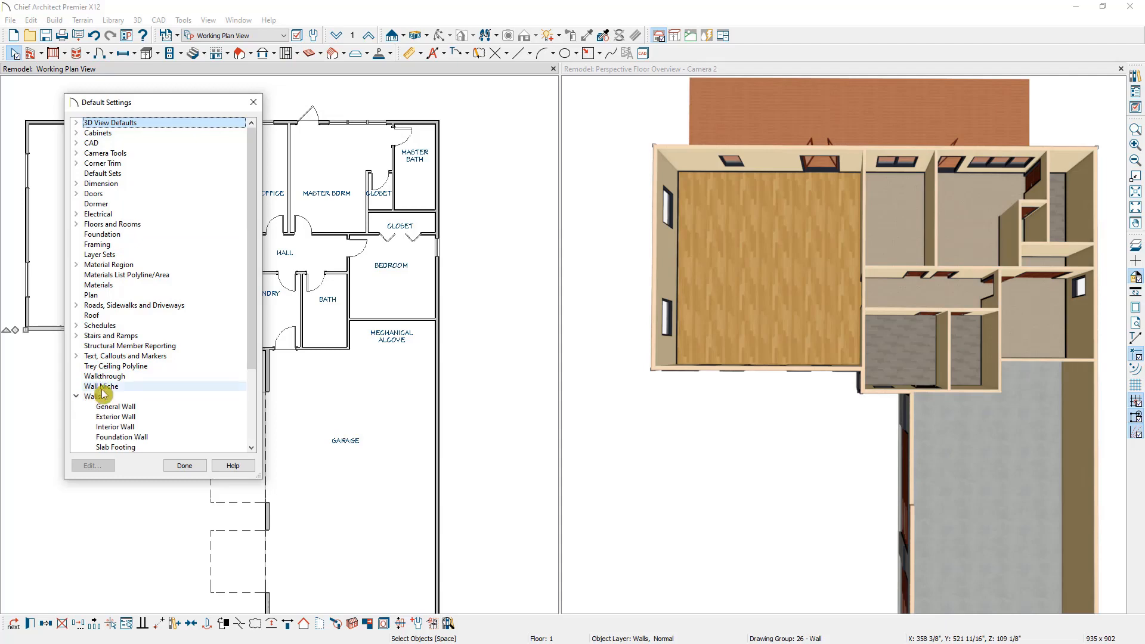
click(142, 357)
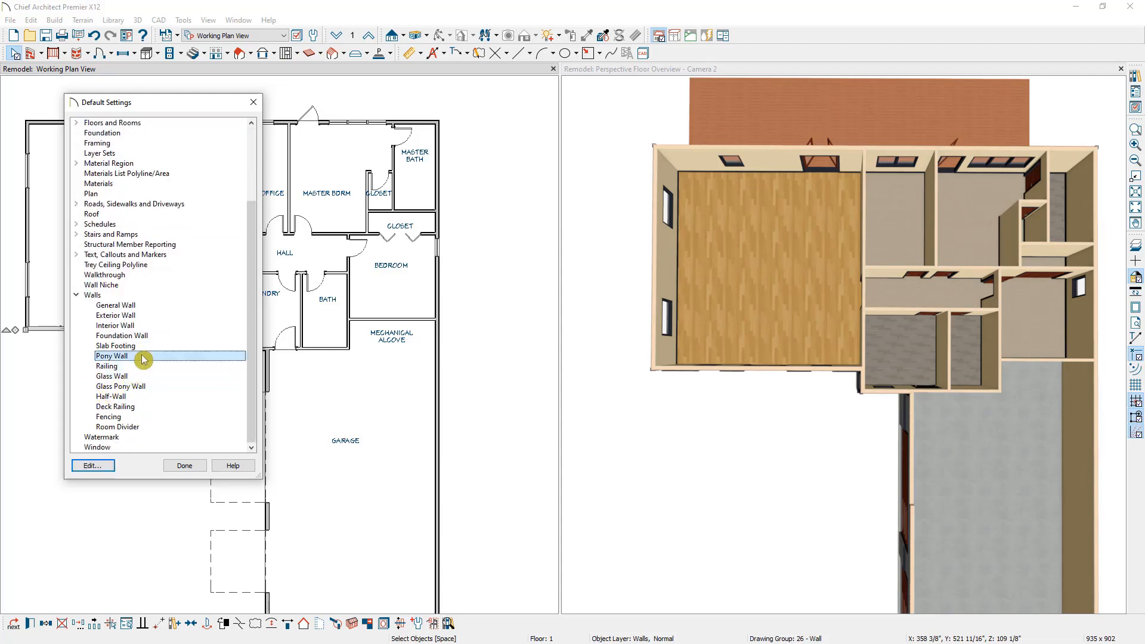
double_click(144, 357)
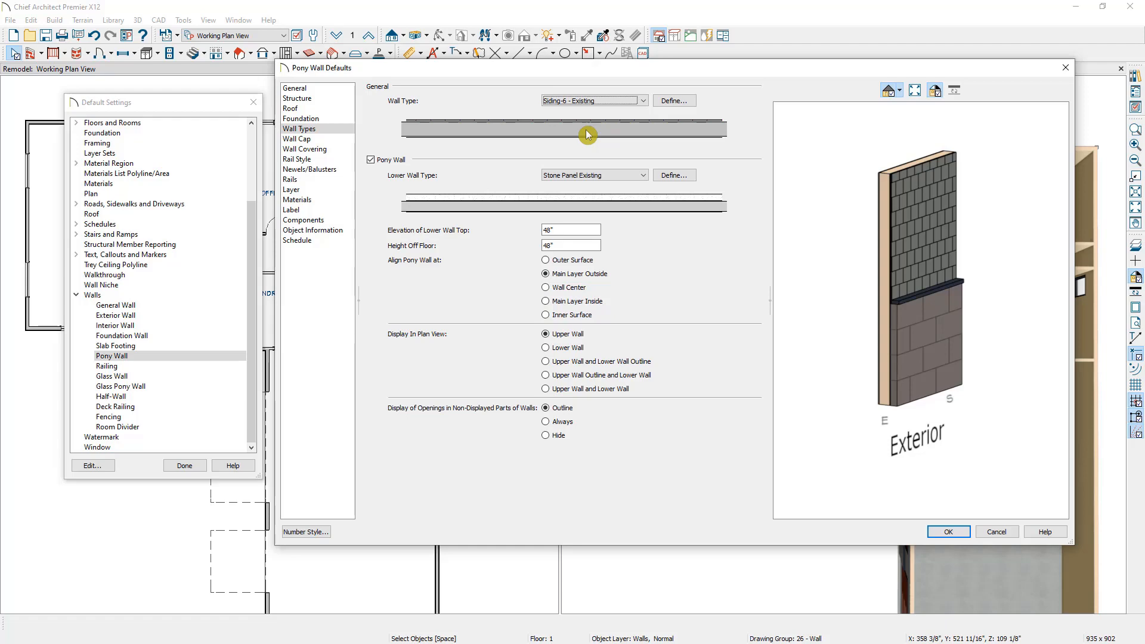
click(669, 104)
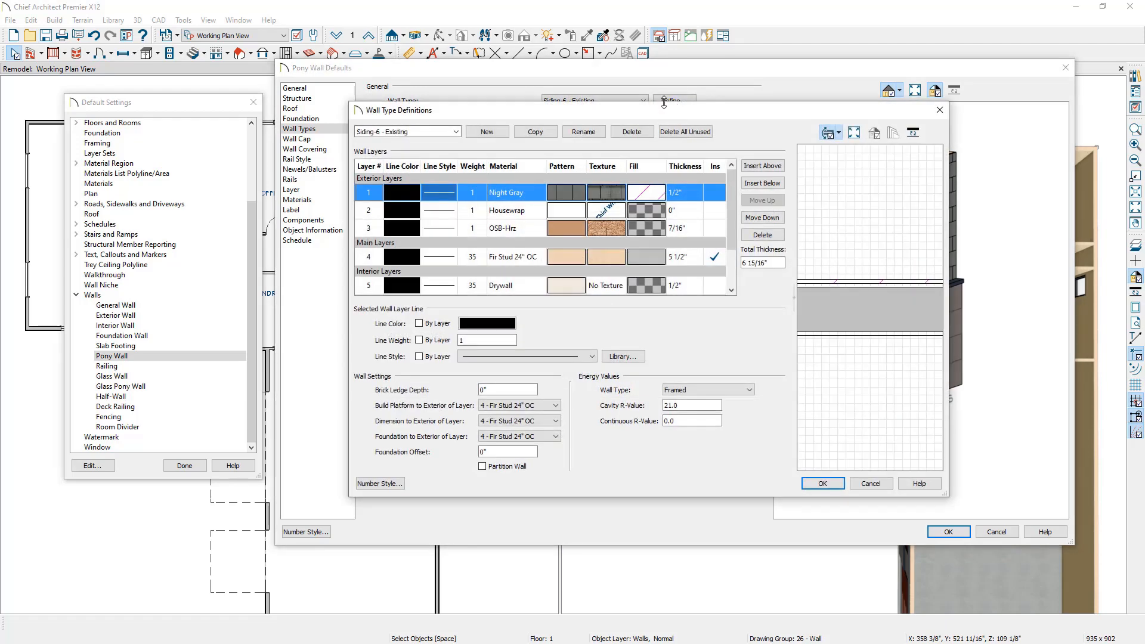
click(456, 131)
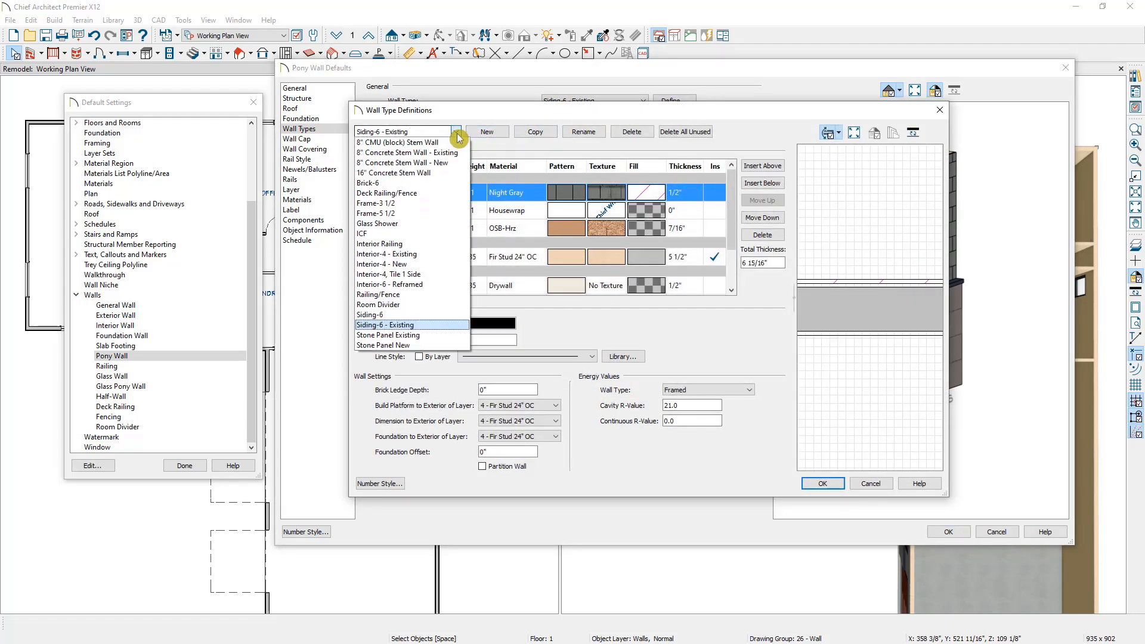
click(494, 148)
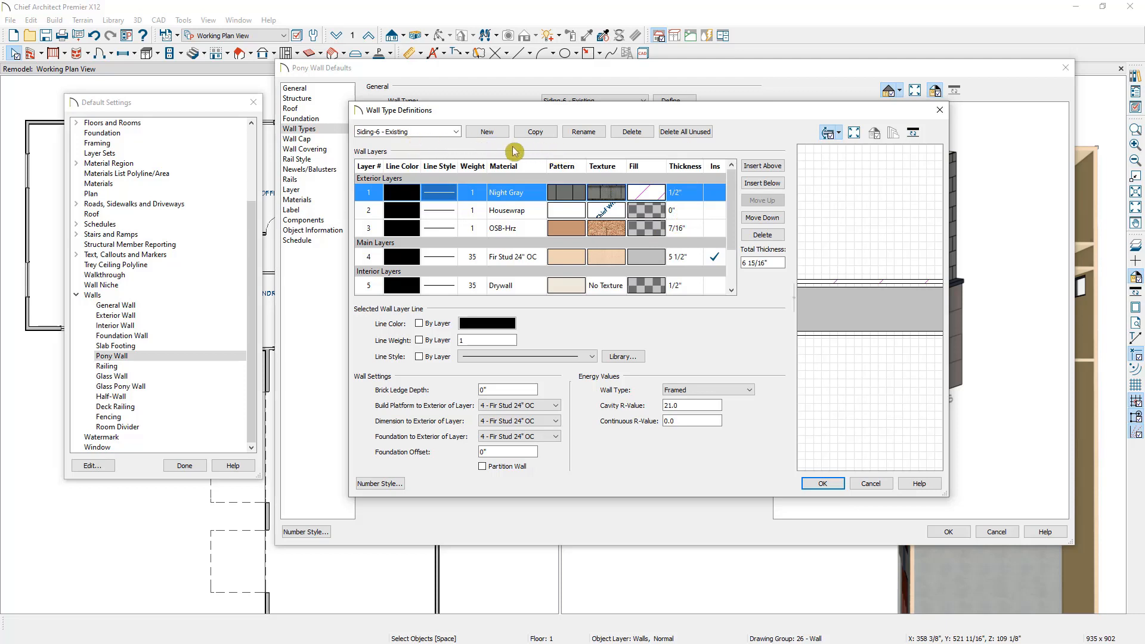
click(535, 132)
click(435, 132)
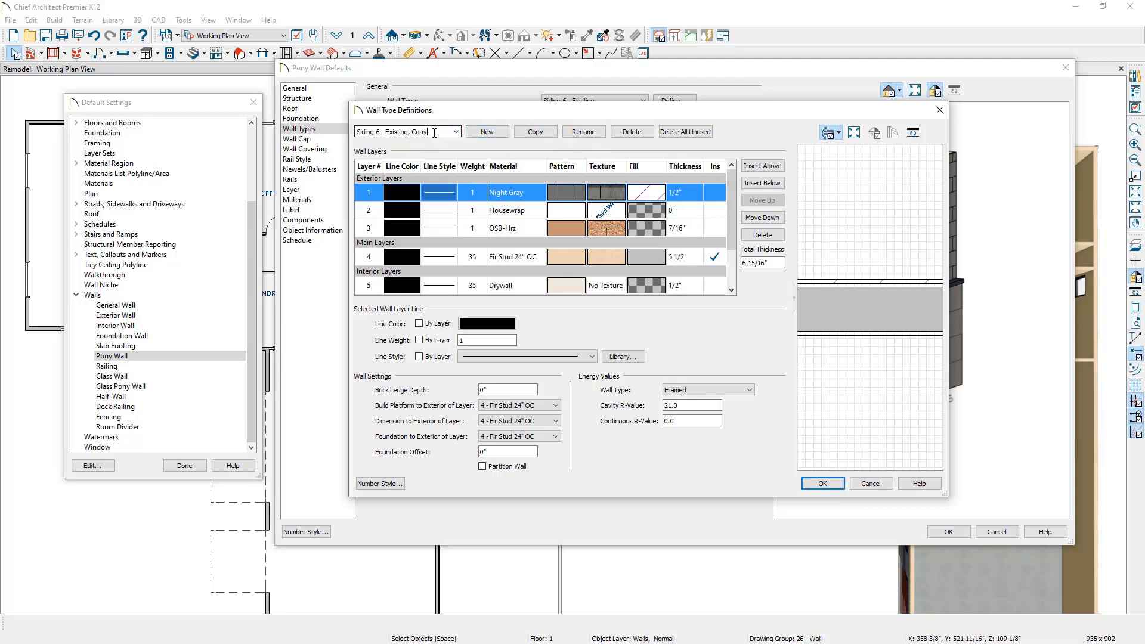
drag(434, 133, 389, 136)
text(New)
Give the 5 1/2" Fir Stud main layer of Siding-6 - New a solid dark blue fill and accept the wall type definition.
click(647, 265)
click(647, 265)
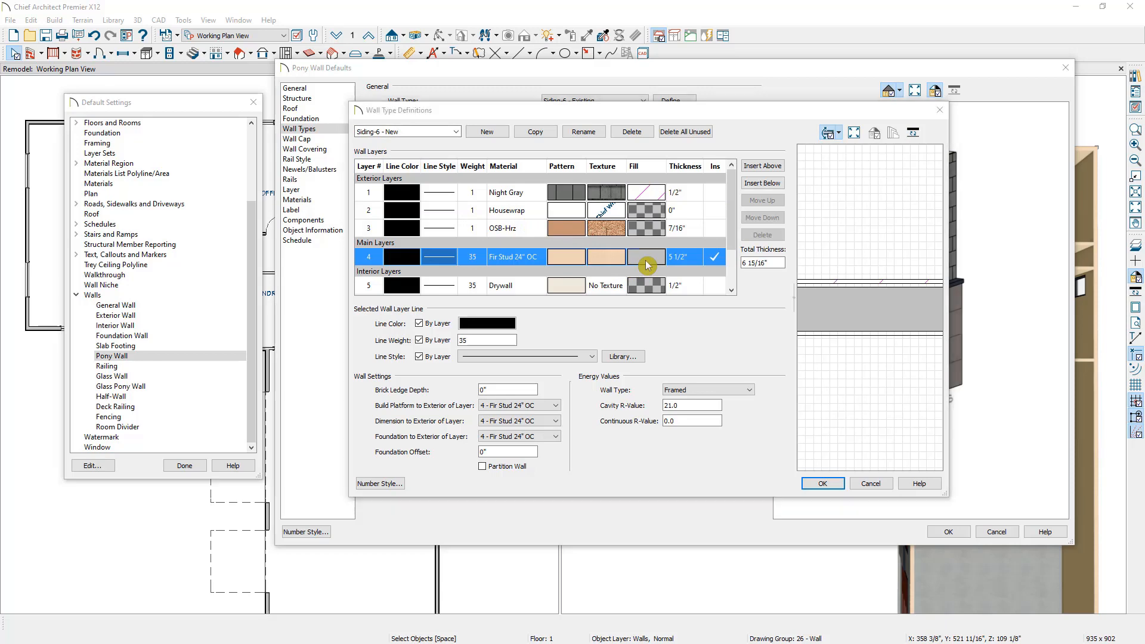
click(621, 270)
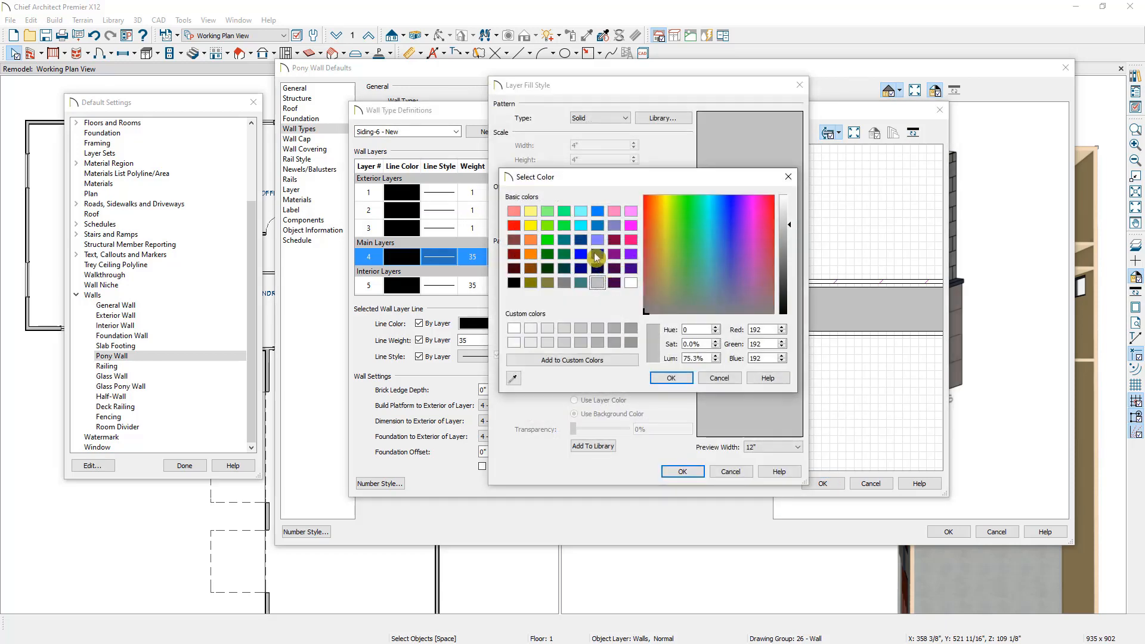
click(581, 241)
click(671, 378)
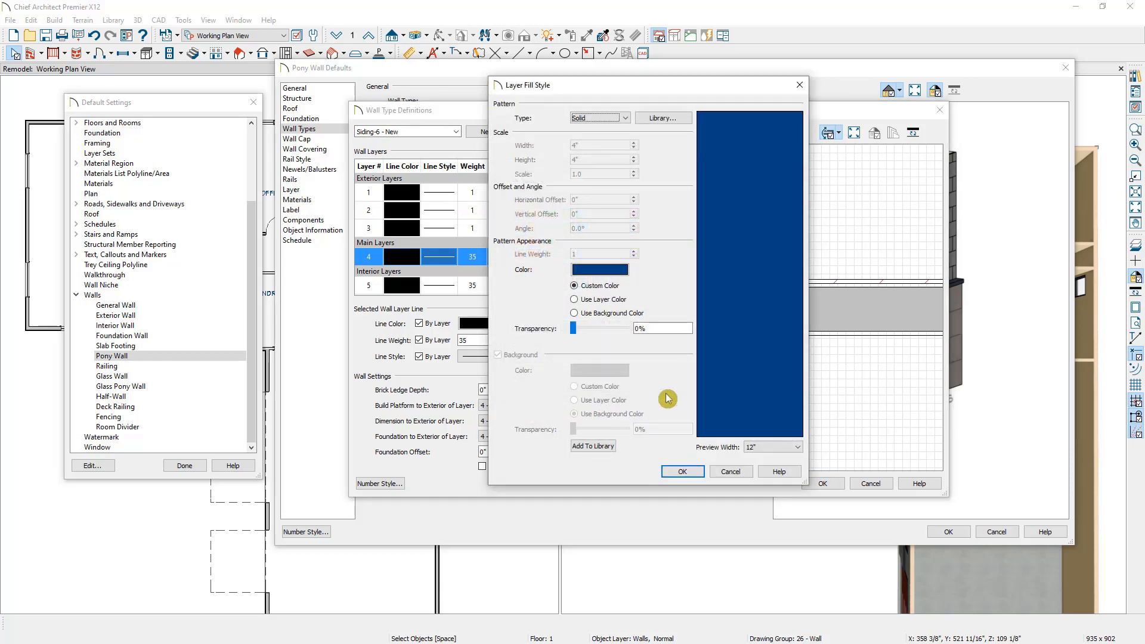
click(680, 471)
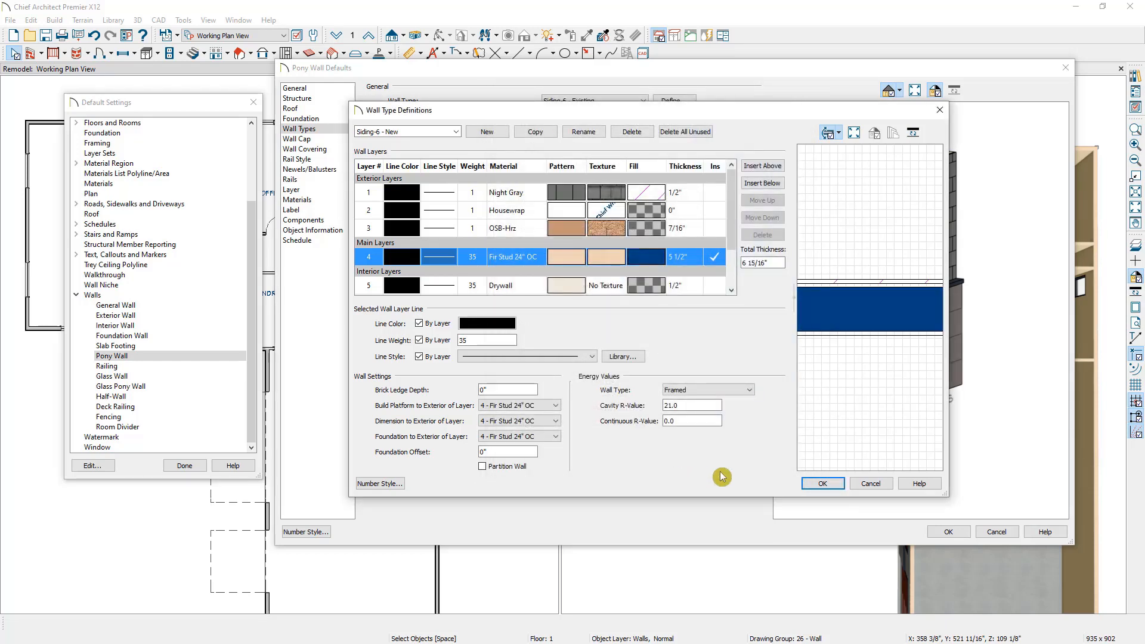
click(817, 483)
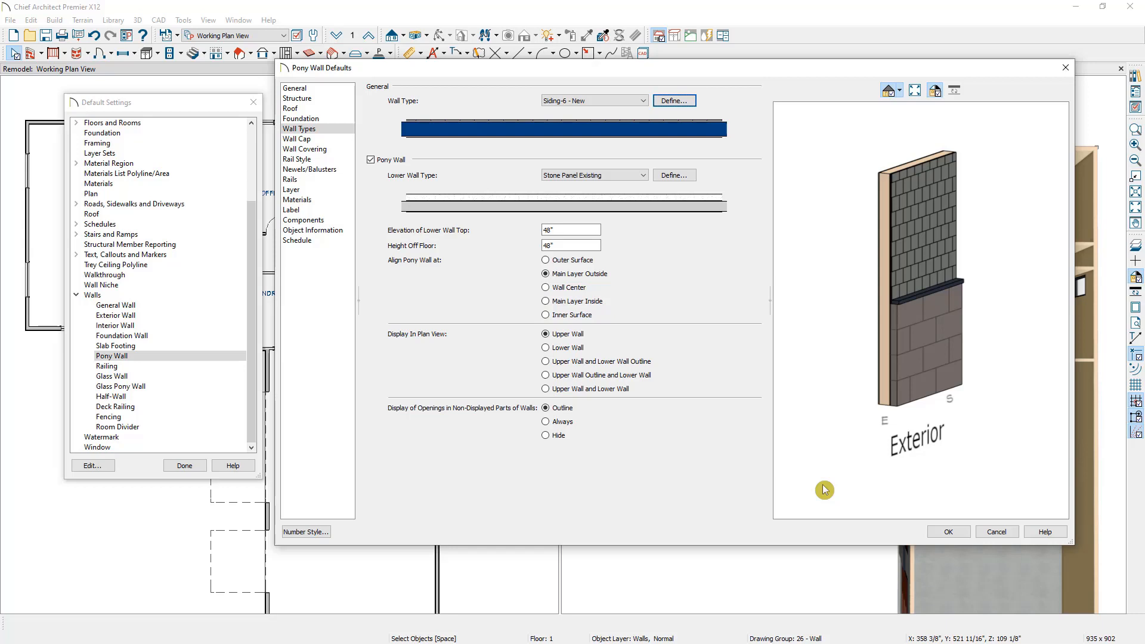
Set the lower wall type of the pony wall defaults to Stone Panel New and accept the defaults.
click(616, 175)
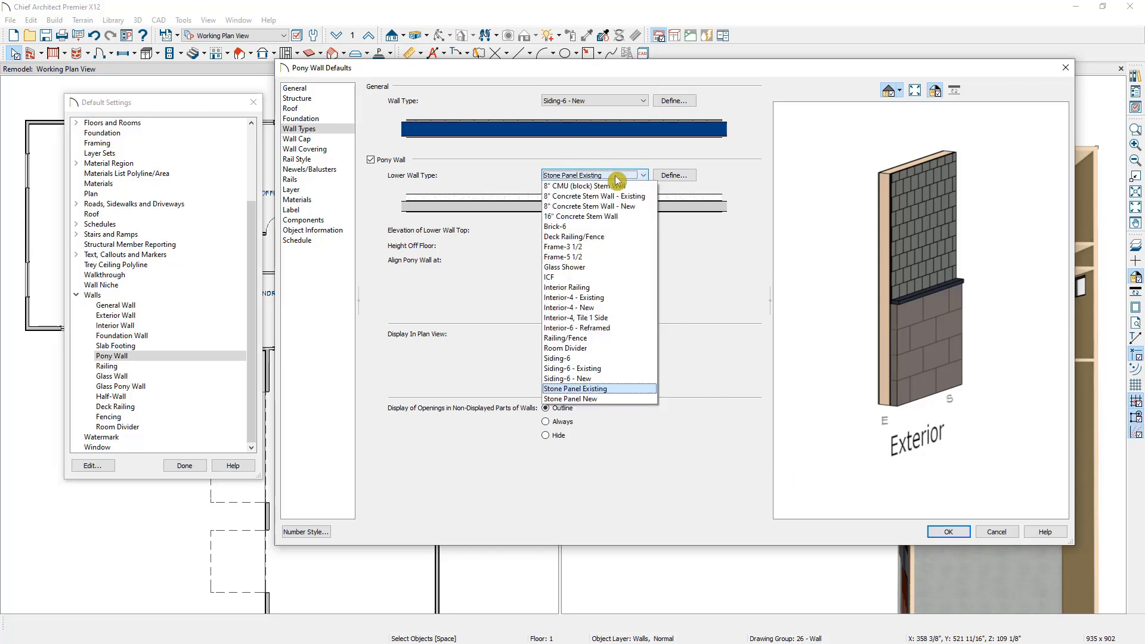
click(605, 399)
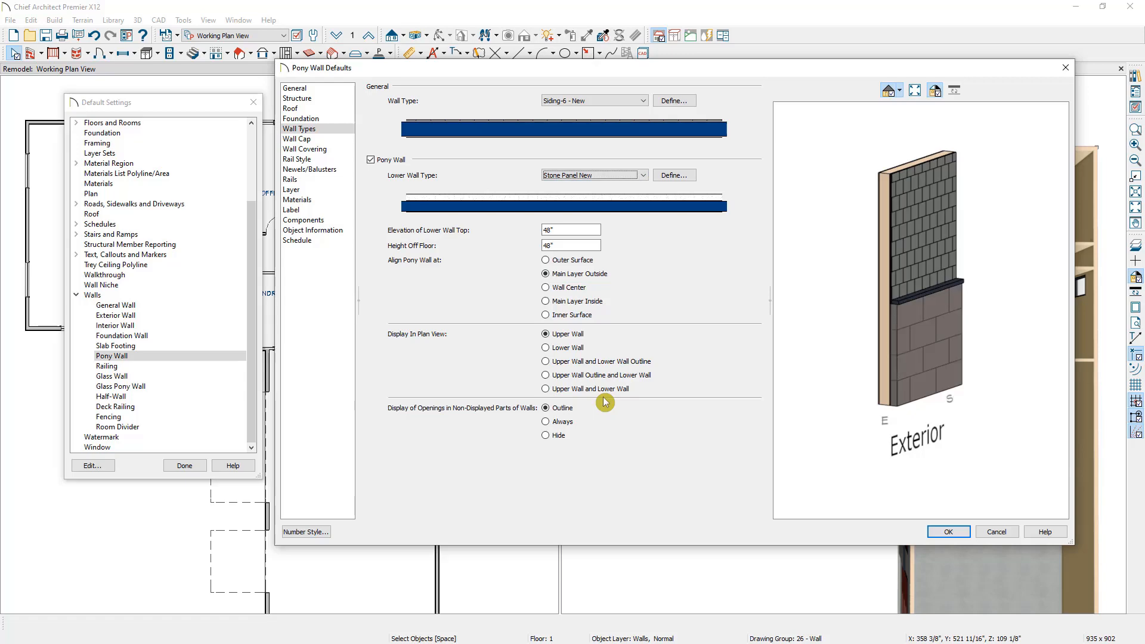
click(933, 532)
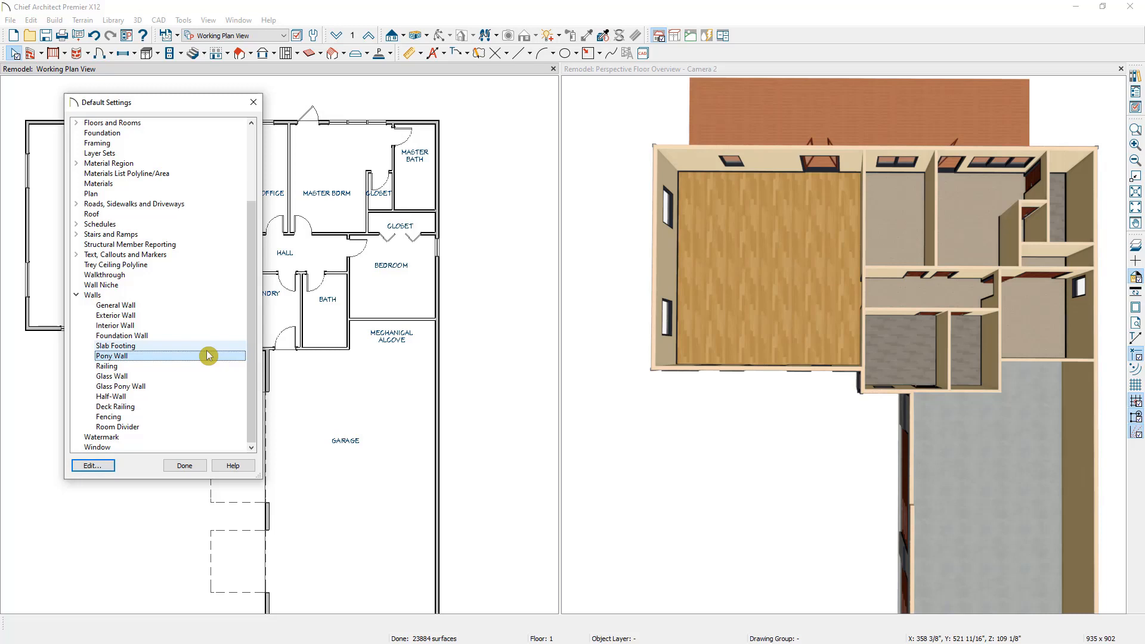
Set the exterior wall default's wall type to Siding-6 - New and close the default settings.
double_click(189, 322)
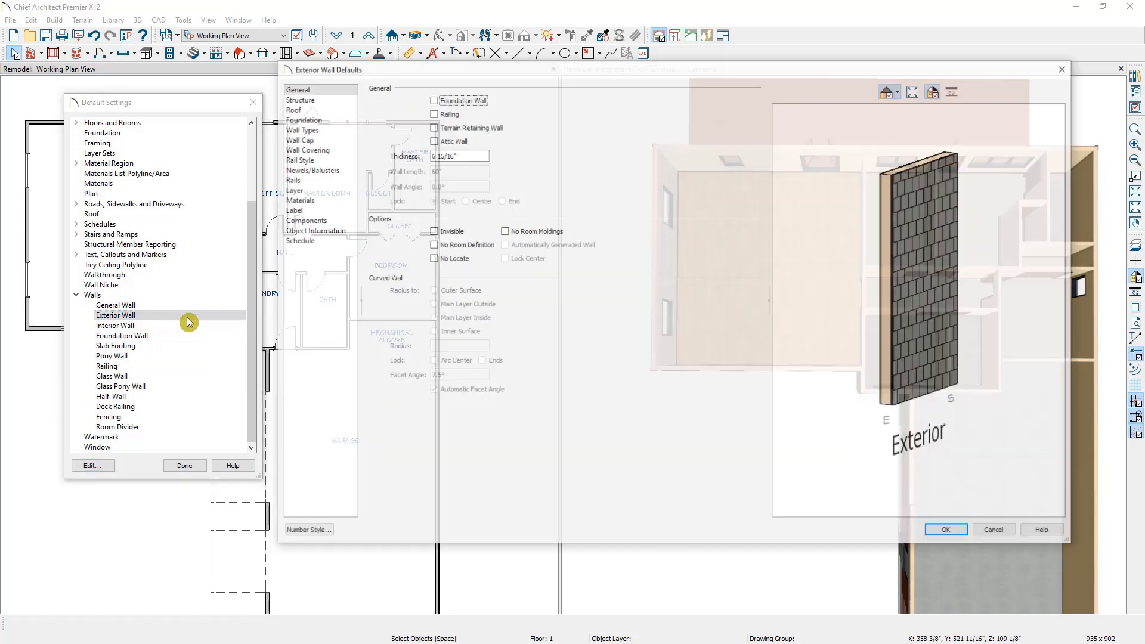
click(311, 130)
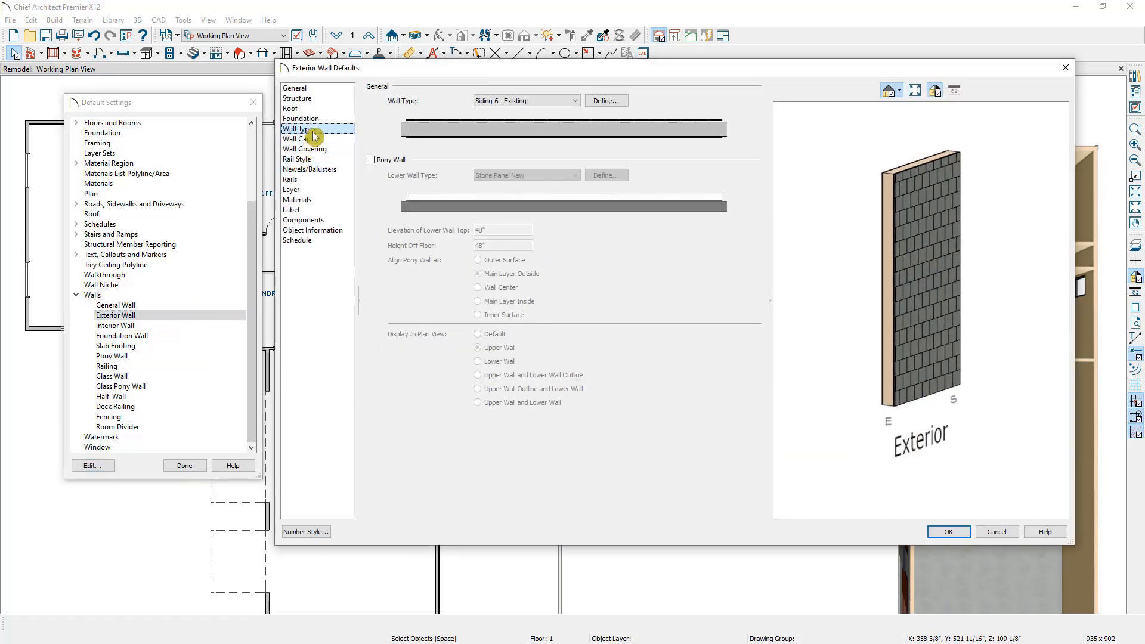
click(512, 110)
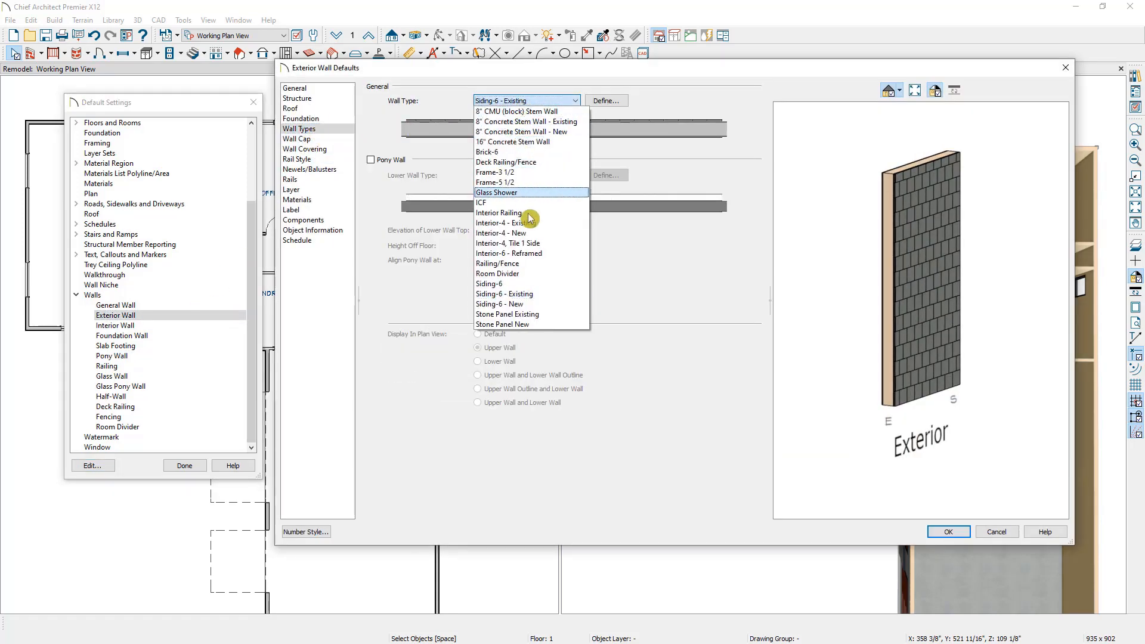
click(539, 304)
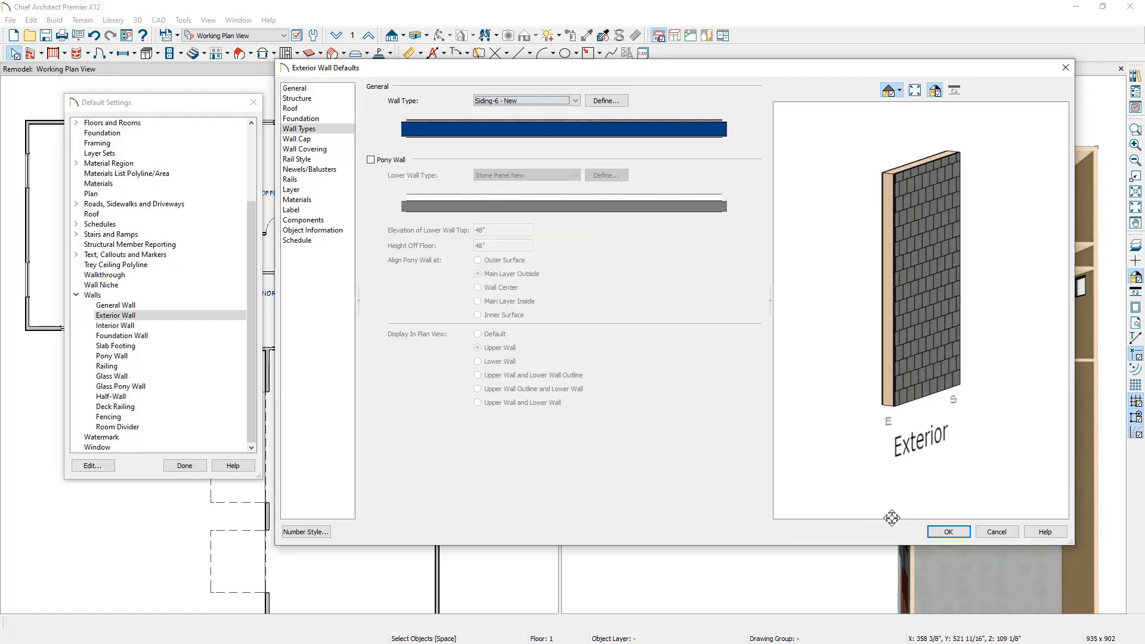
click(947, 533)
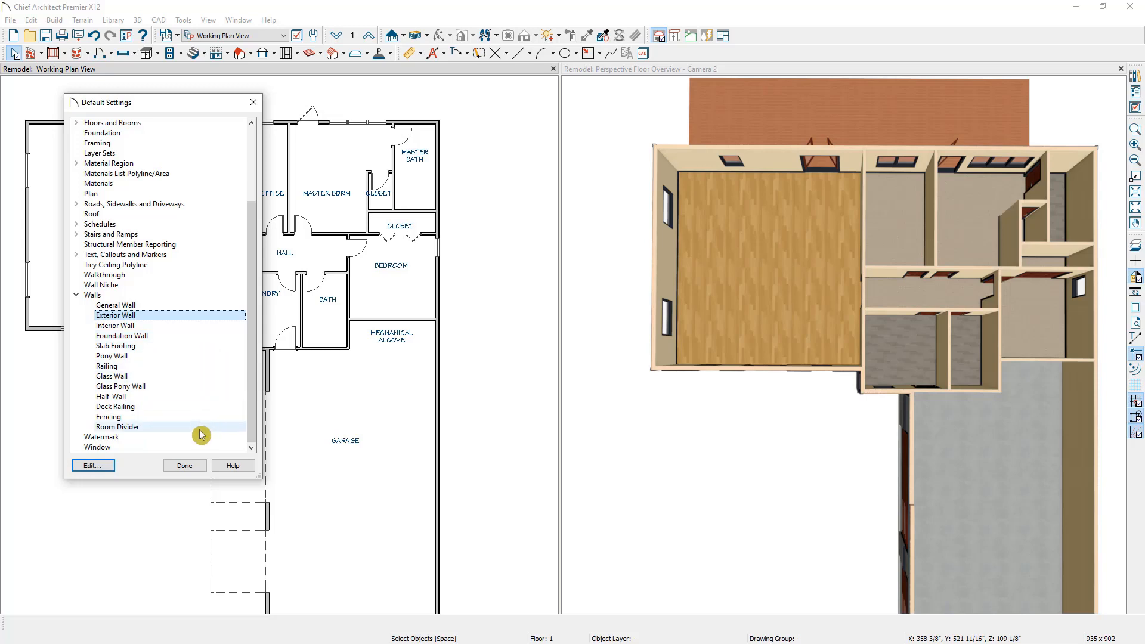
click(195, 465)
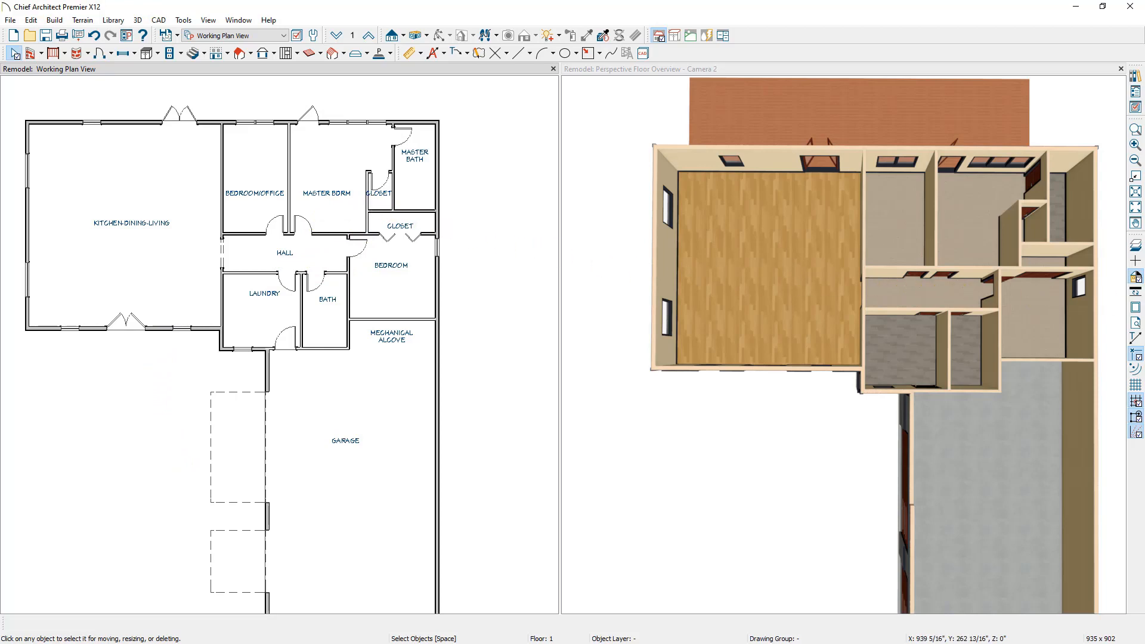
Examine the planned master bath layout in the 3 Floorplan.JPG image alongside the existing closet and bedroom area.
drag(1144, 77, 818, 91)
scroll(385, 219, up, 5)
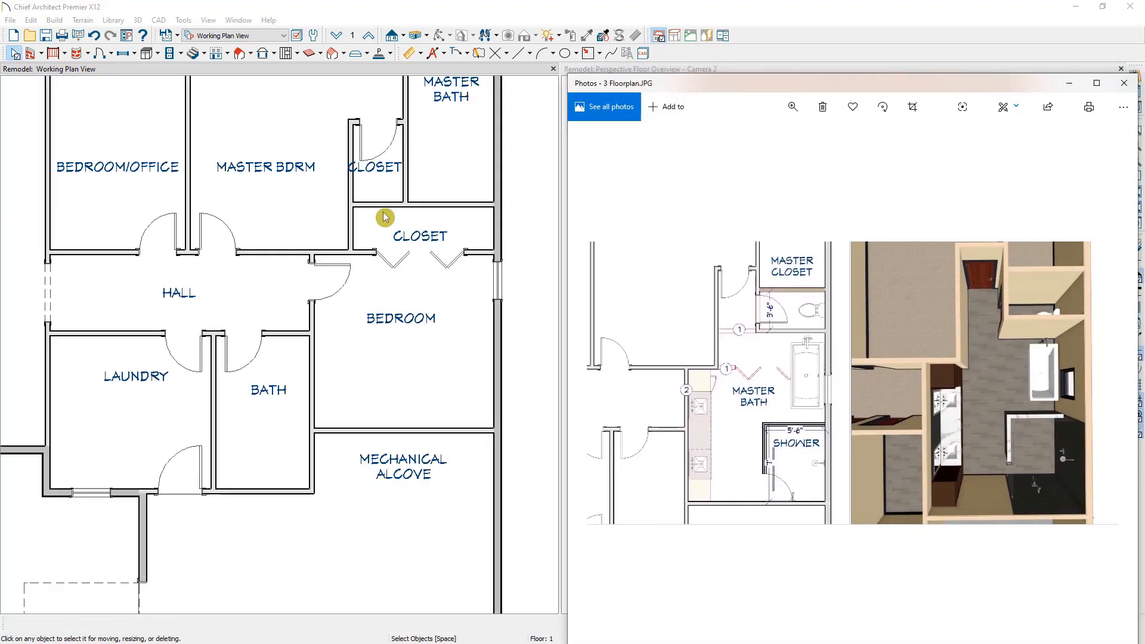
scroll(385, 218, up, 3)
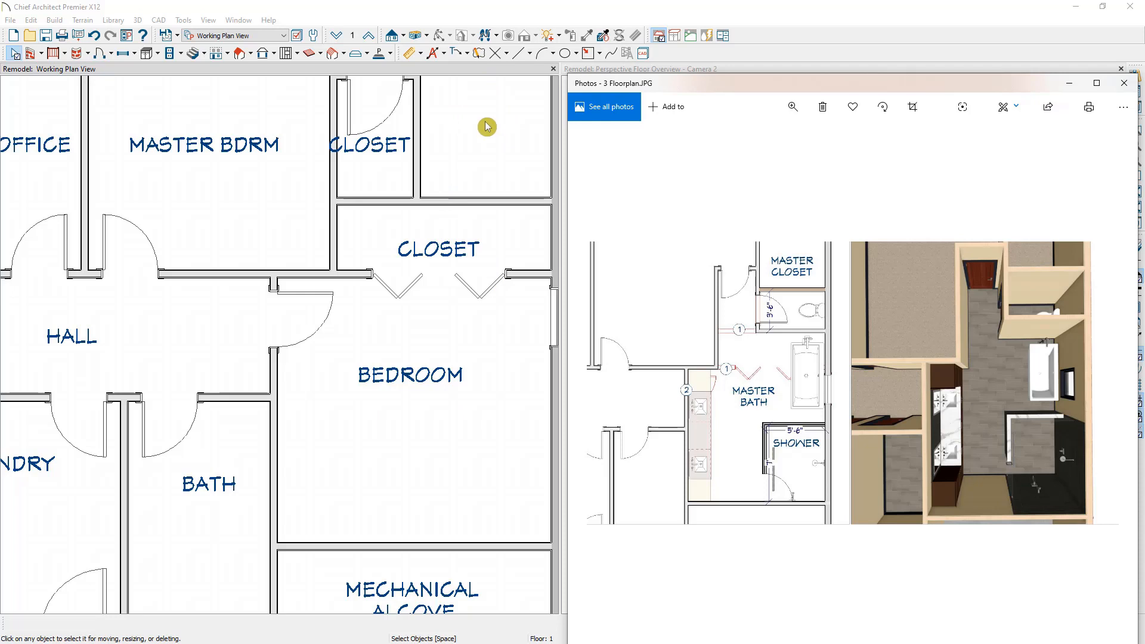
click(1069, 84)
Shorten the wall between the two closets so that it ends at the corner of the Master Bath wall, joining the closets.
scroll(1050, 257, up, 10)
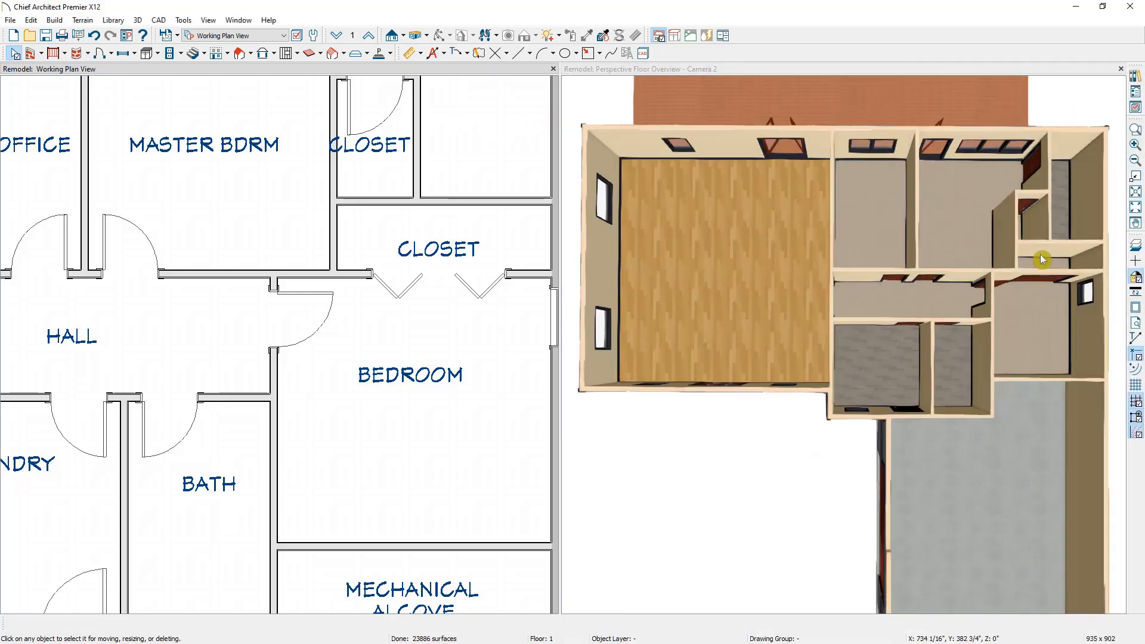
middle_drag(902, 300, 875, 337)
middle_drag(389, 163, 334, 218)
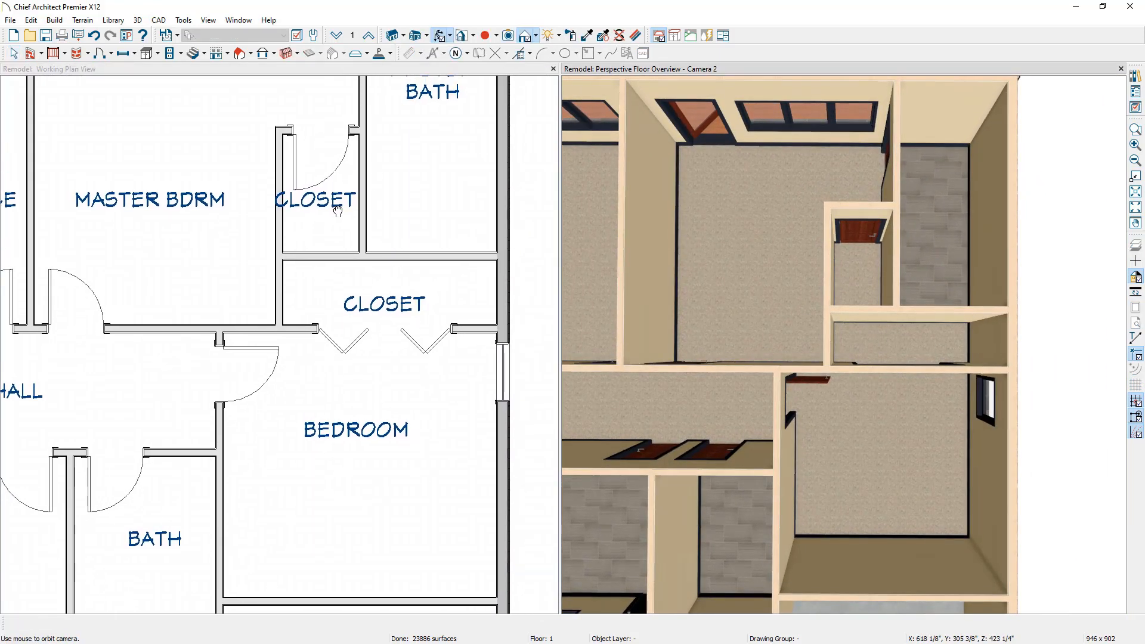
click(330, 256)
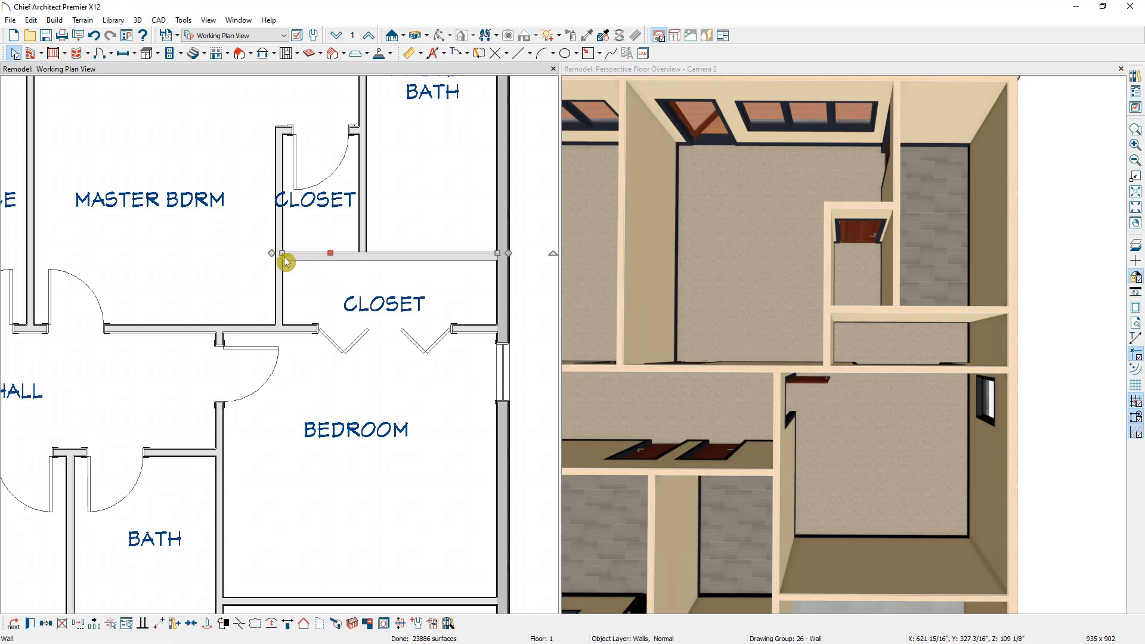
click(285, 257)
click(285, 258)
drag(283, 253, 362, 253)
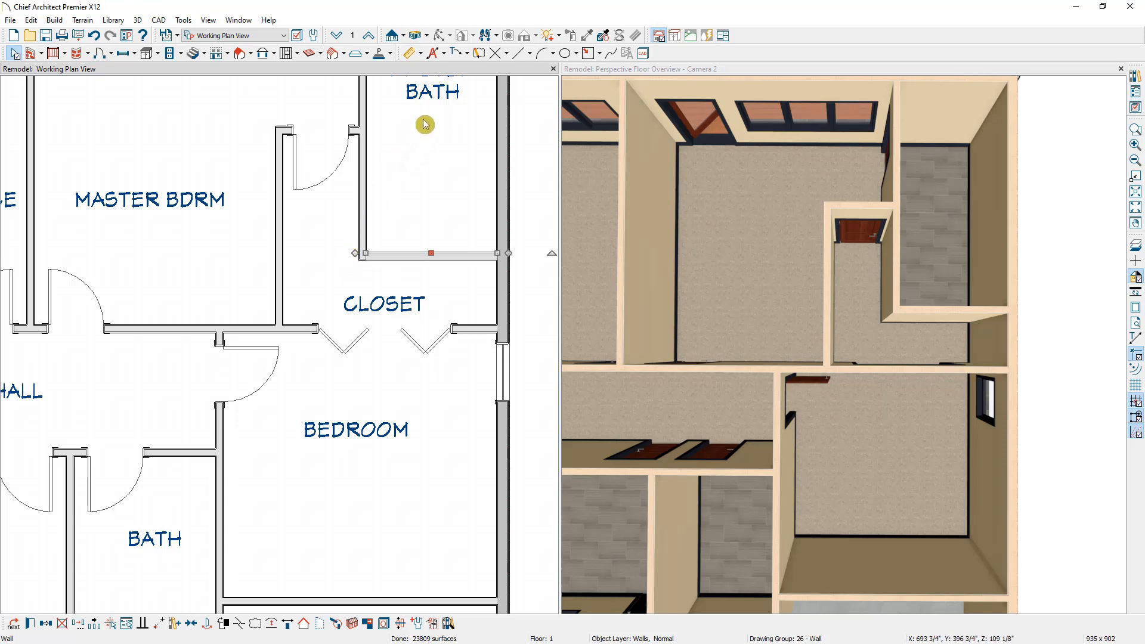
Place a General Notes note reading "Demo existing wall" where the wall between the two closets was removed.
click(467, 53)
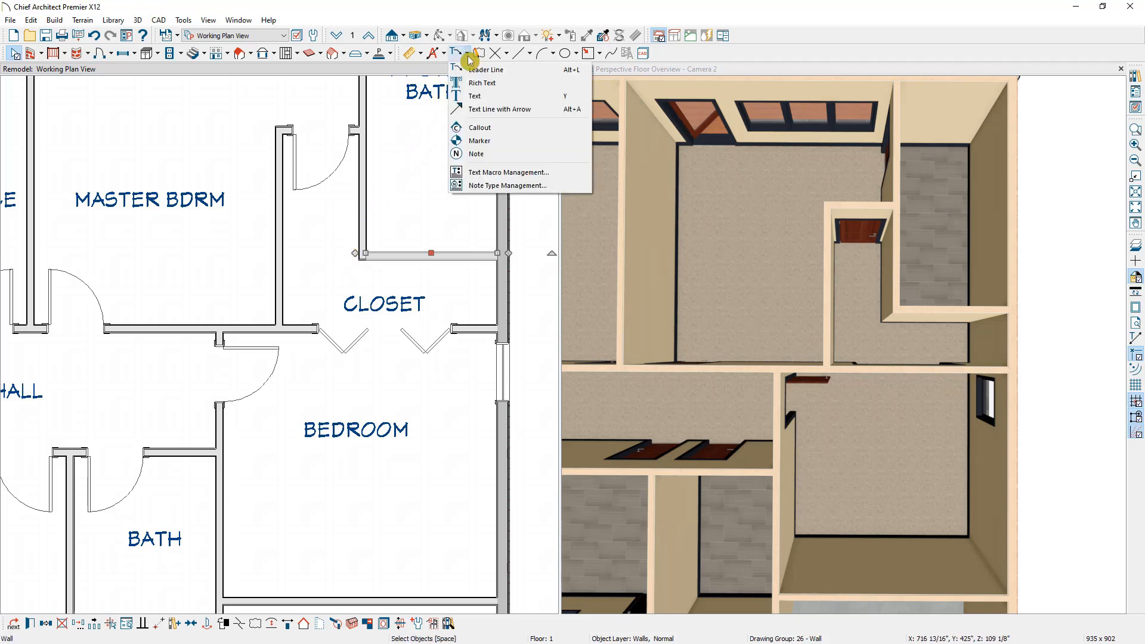
click(496, 153)
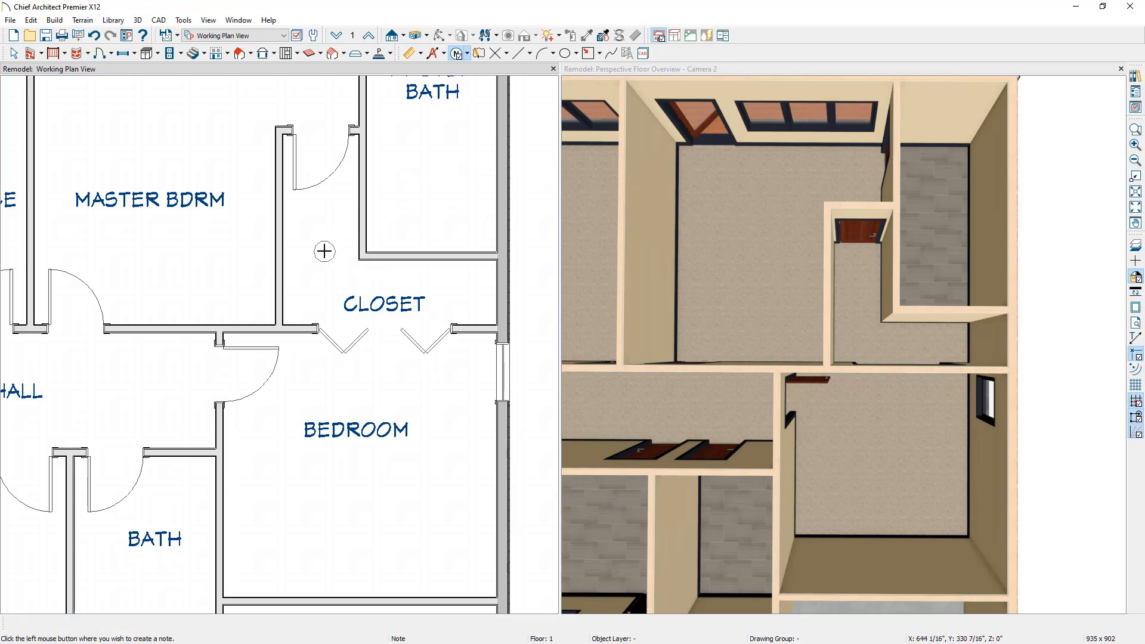
click(324, 251)
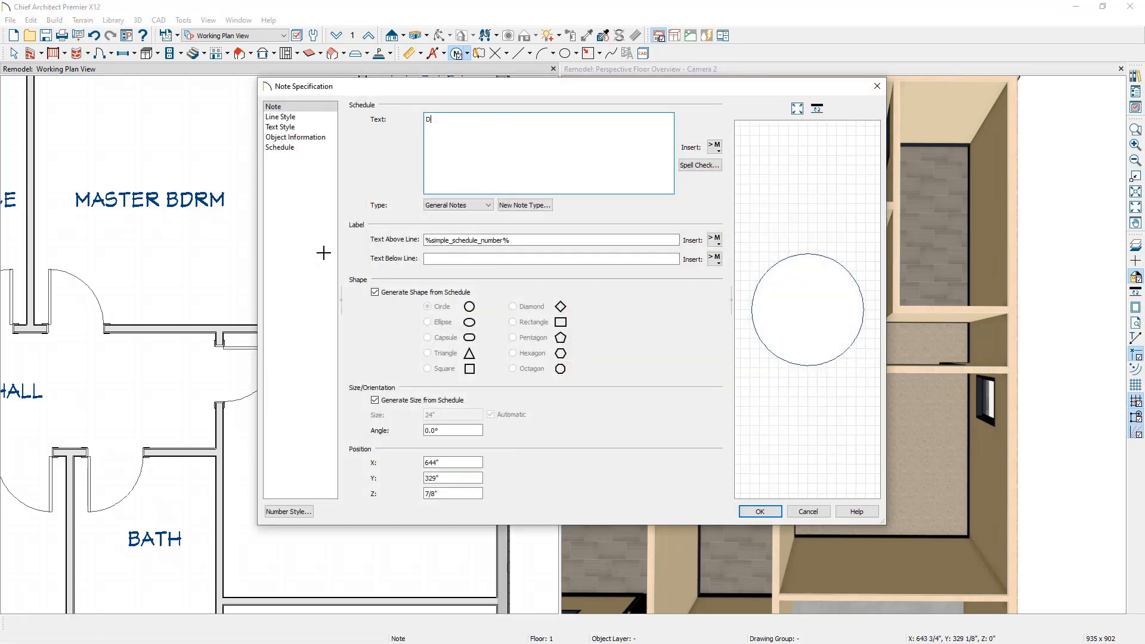
text(Demo existing wall)
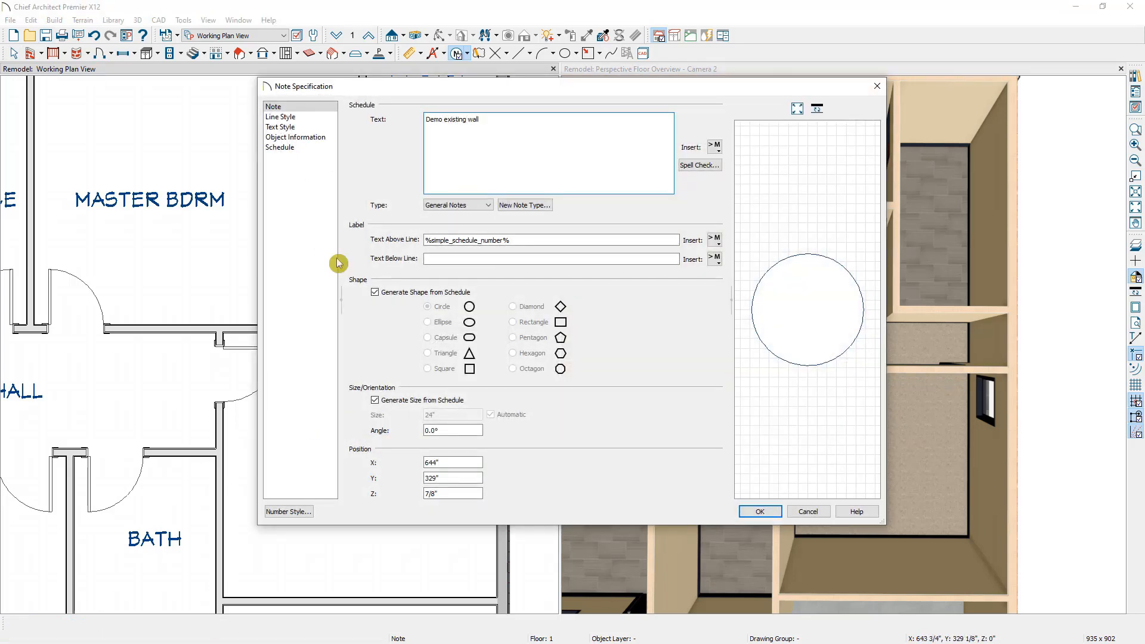
click(751, 512)
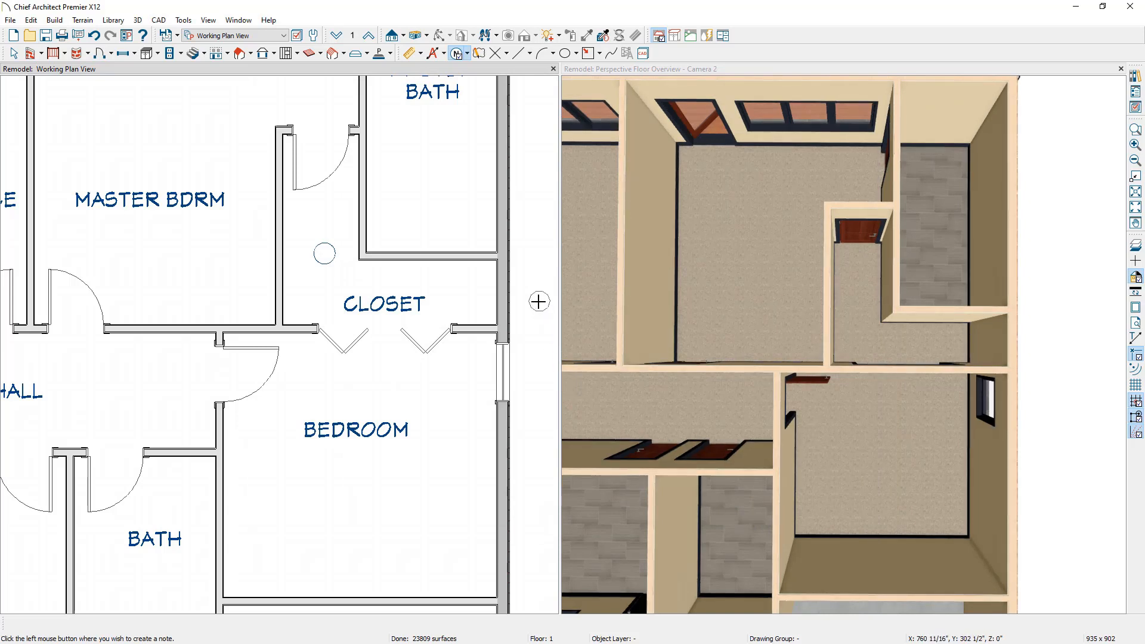
key(Escape)
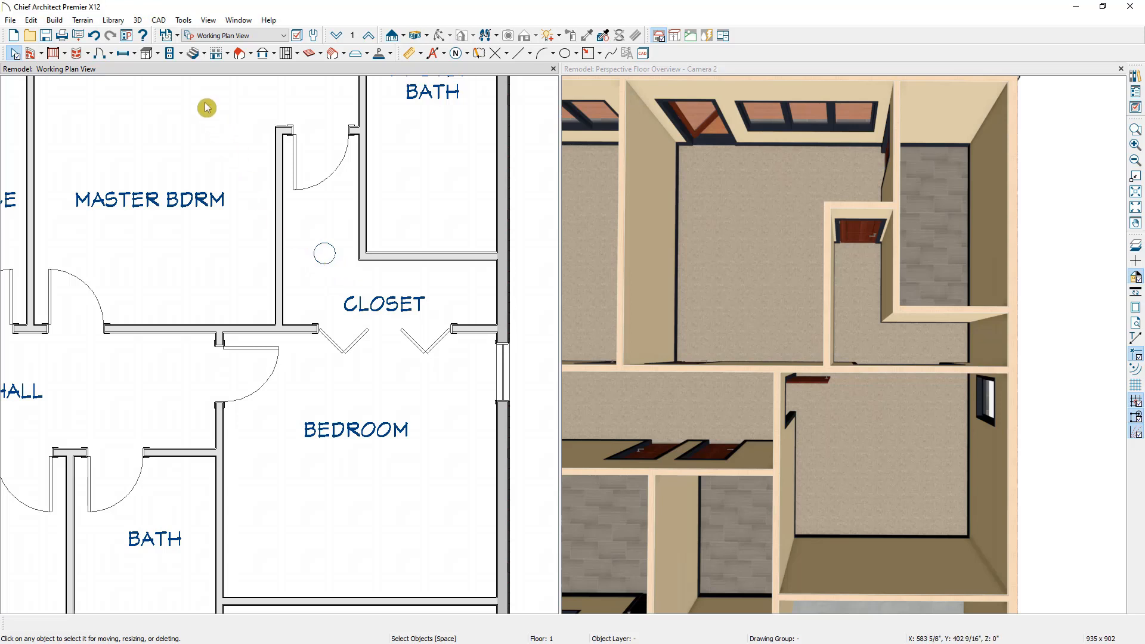
Open the Schedules Detail from the plan's CAD details.
click(159, 21)
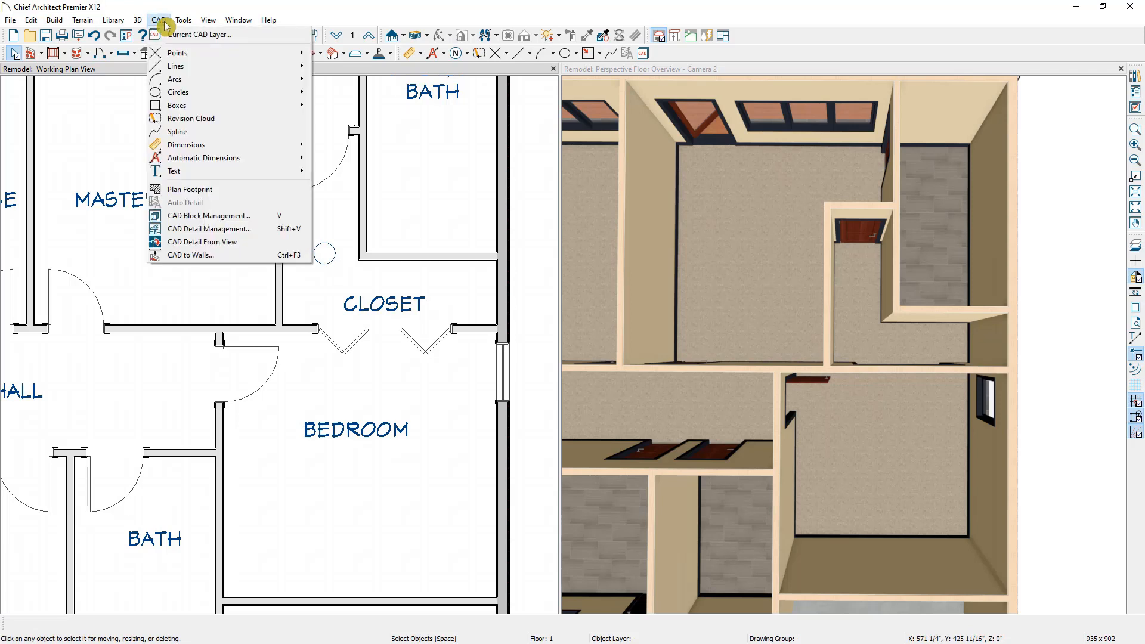
click(210, 230)
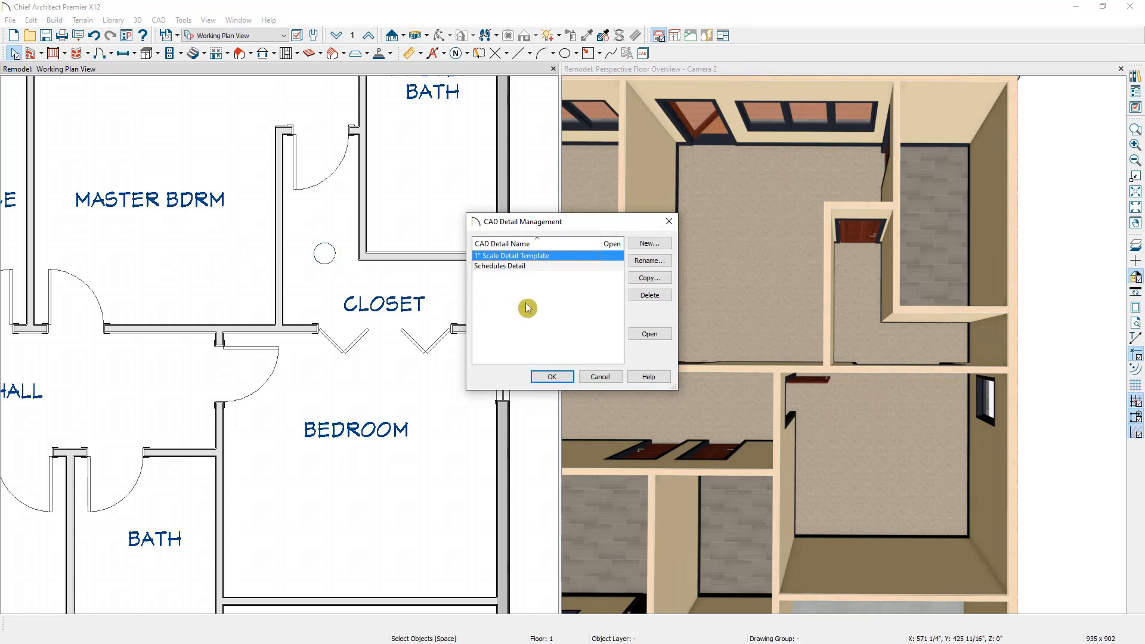
click(529, 266)
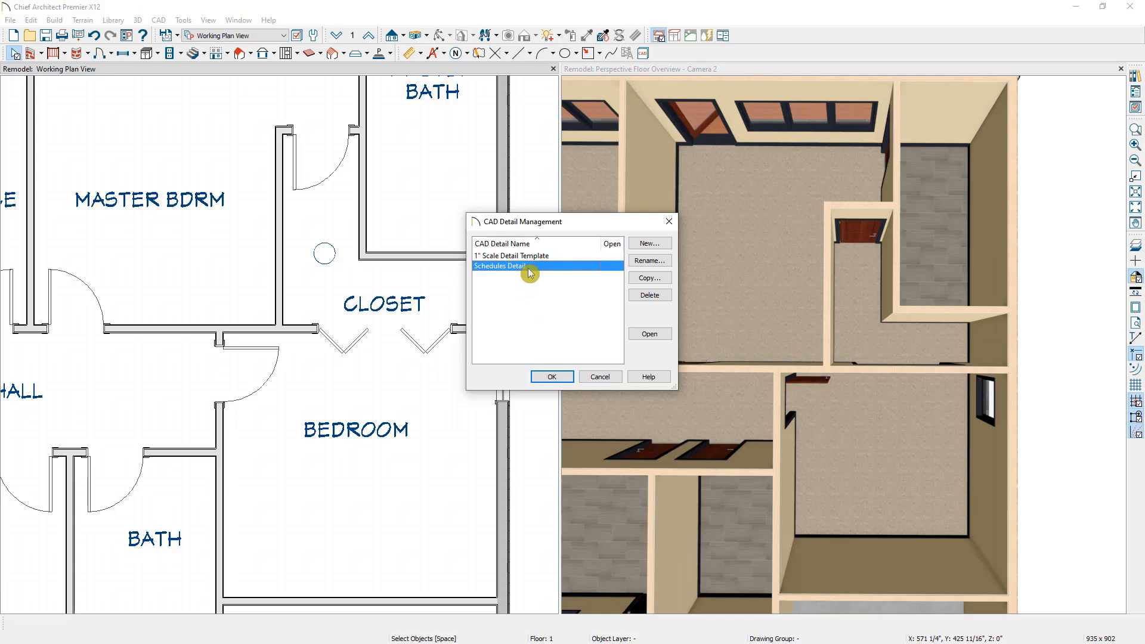
click(636, 334)
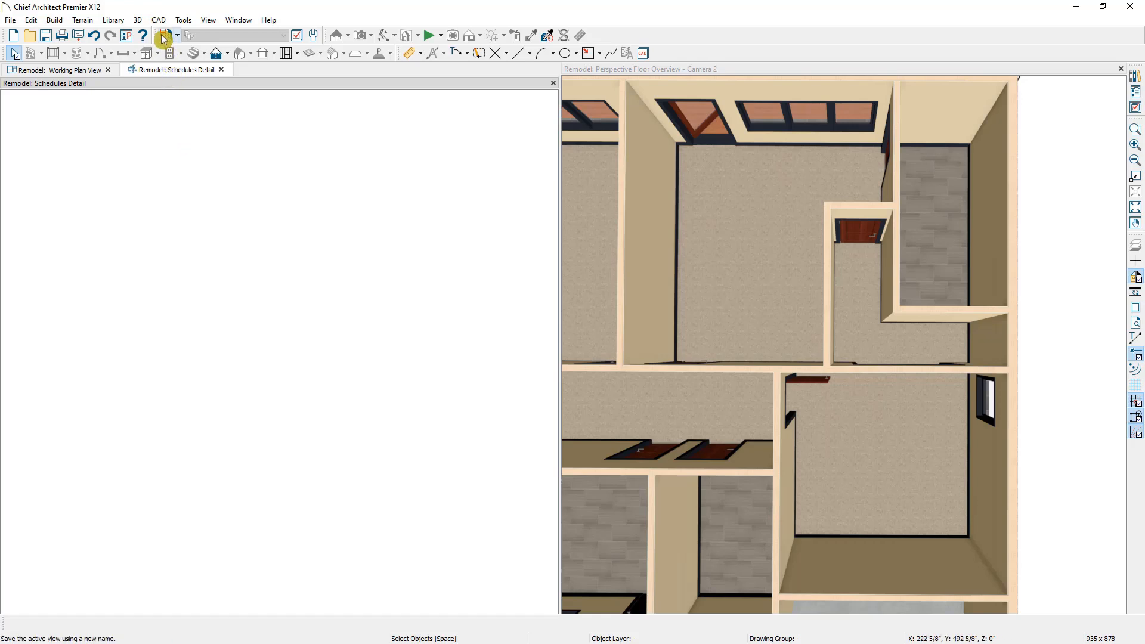
Place a Note Schedule in the Schedules Detail and compare it with the note in the Working Plan View.
click(180, 20)
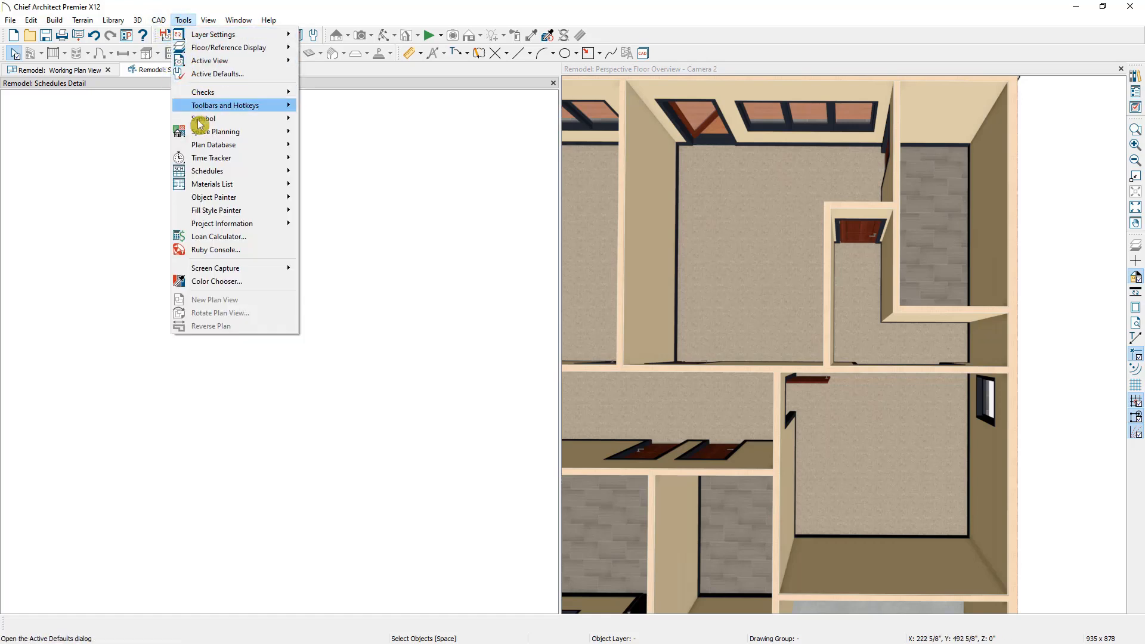
mouse_move(217, 173)
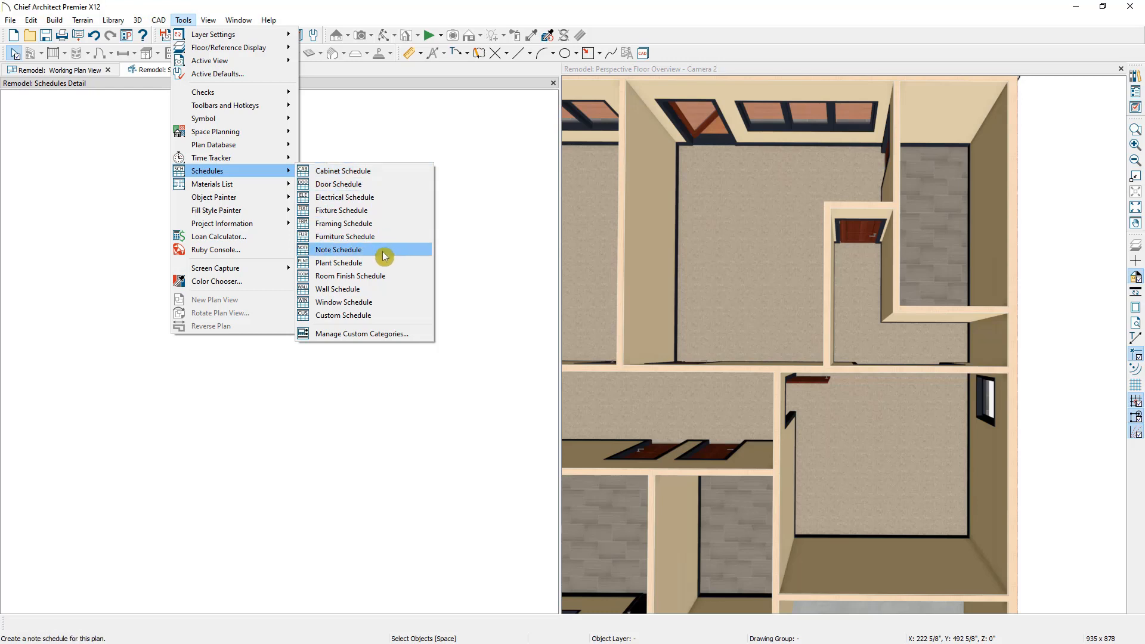
click(362, 249)
click(240, 228)
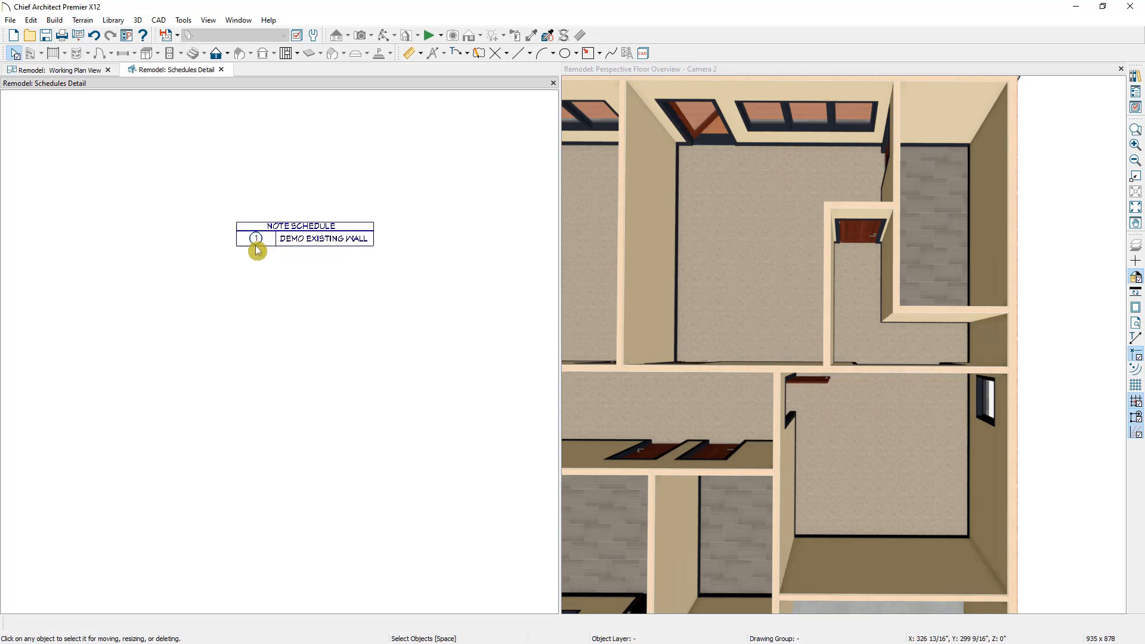
scroll(257, 246, up, 2)
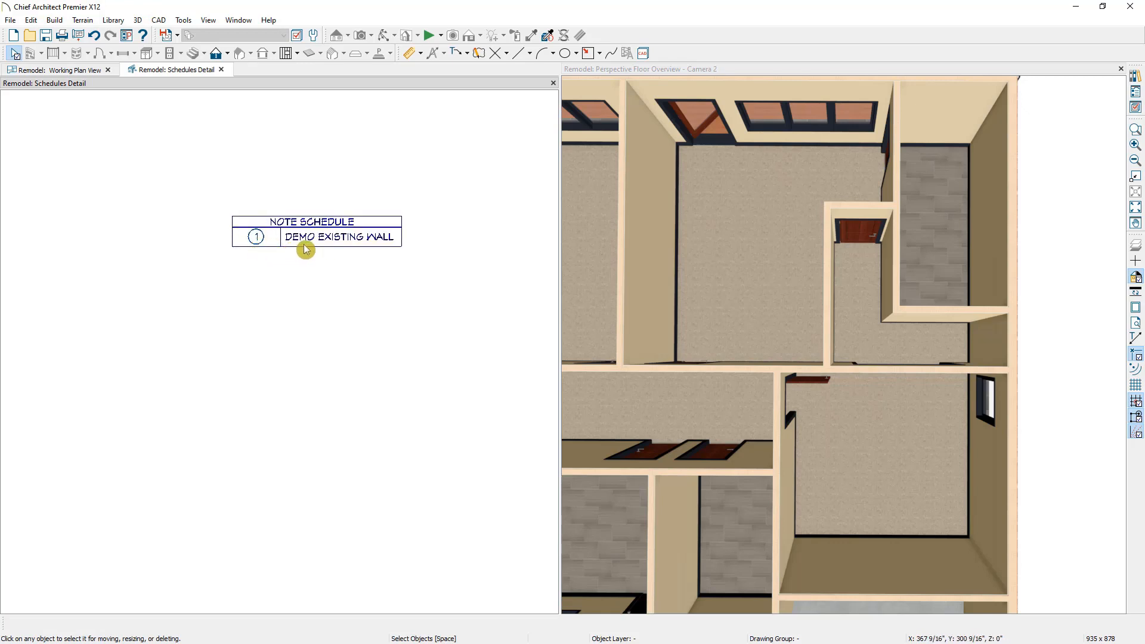
click(70, 69)
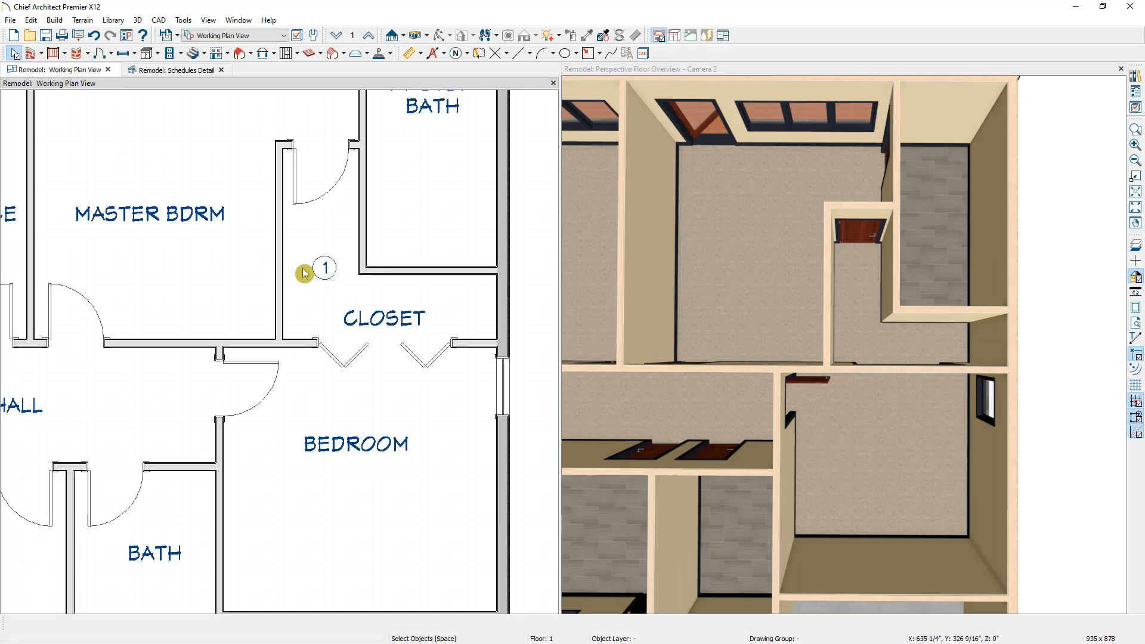
click(181, 71)
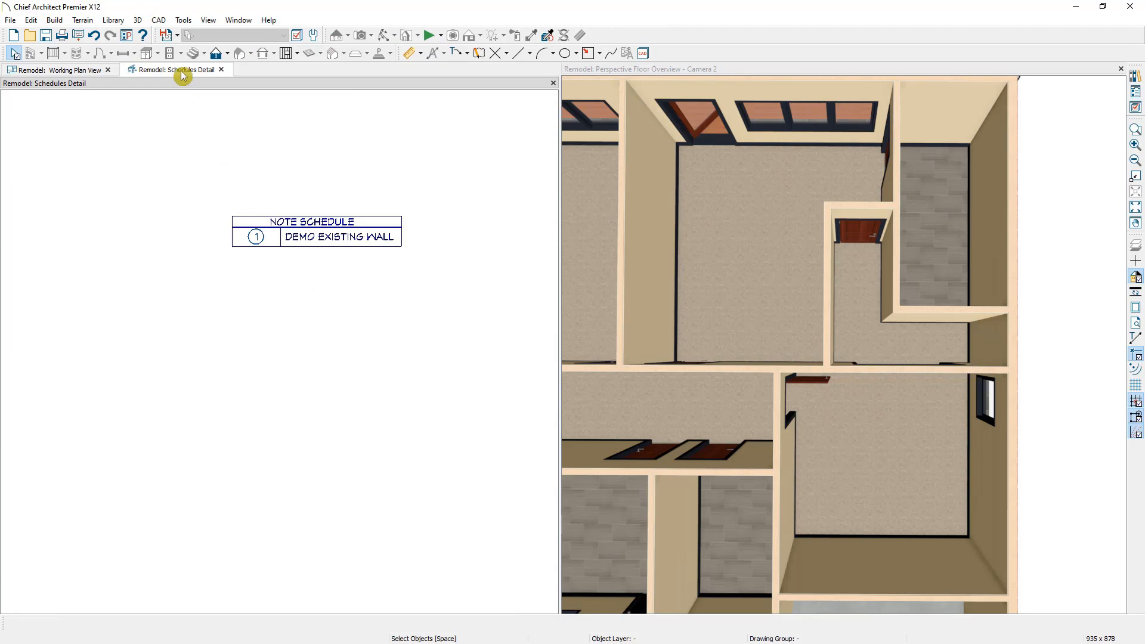
Place a Wall Schedule a little below the note schedule and close the Schedules Detail.
click(183, 20)
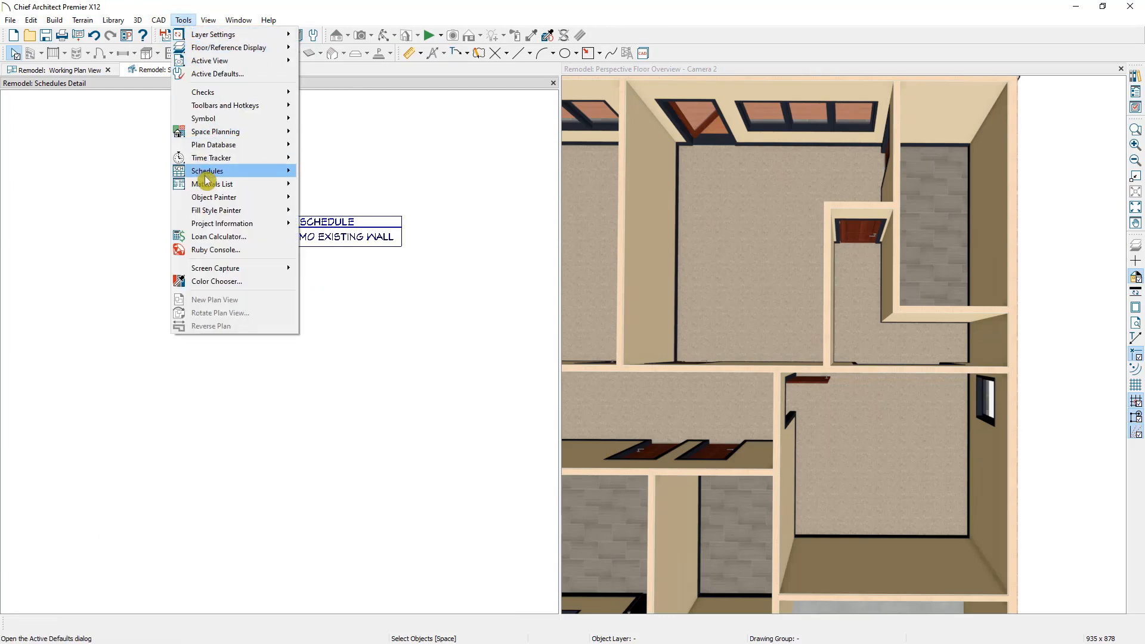
mouse_move(259, 172)
click(351, 293)
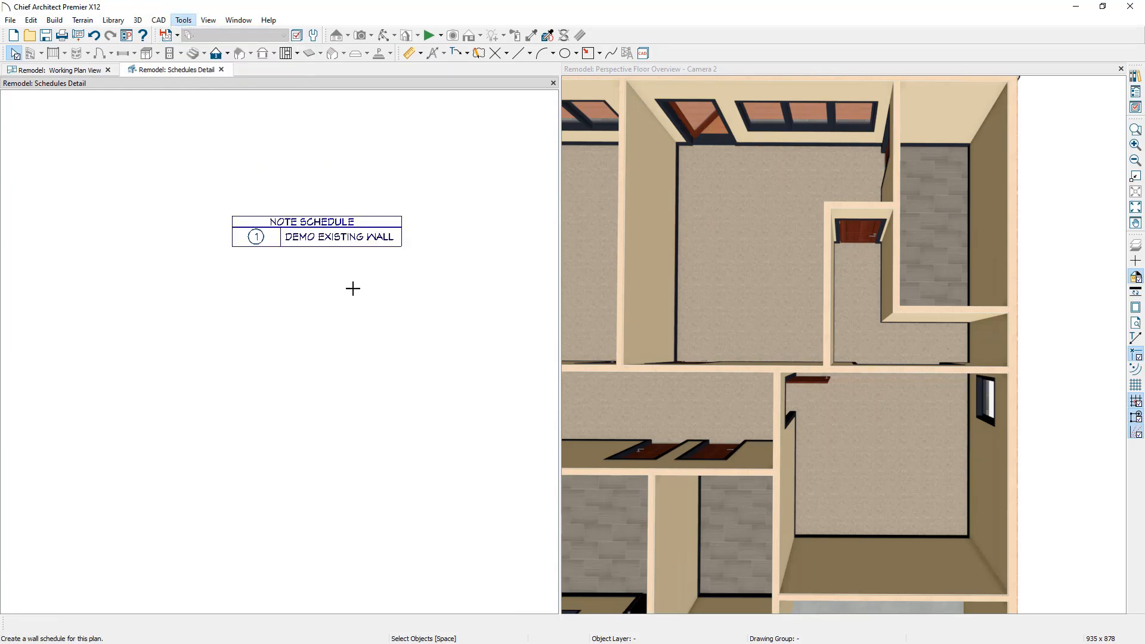
click(232, 292)
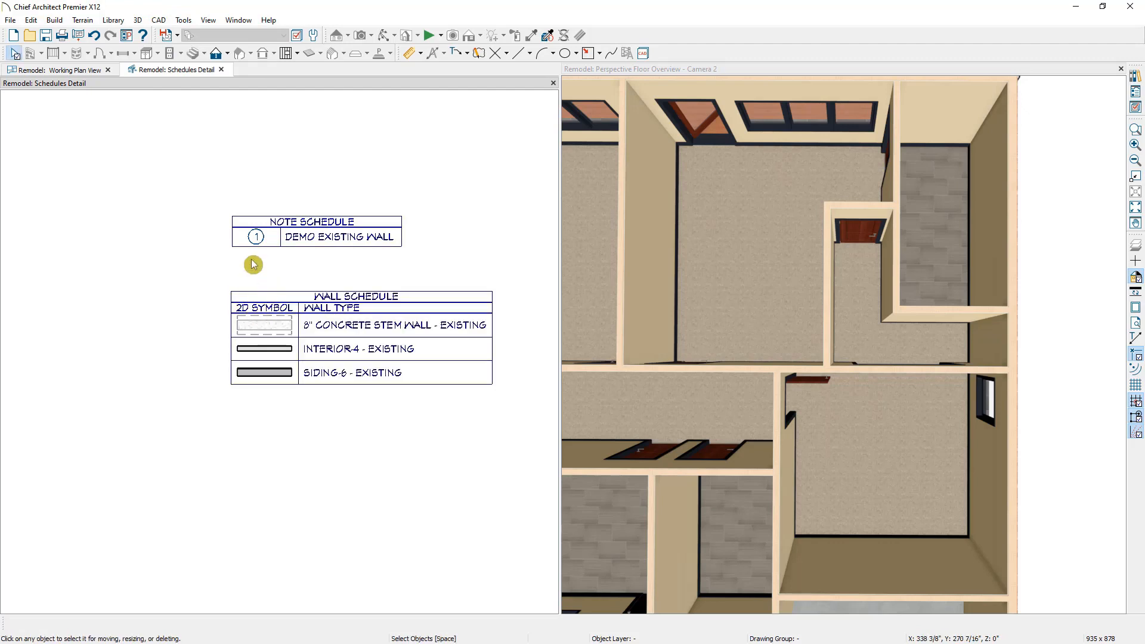
click(279, 334)
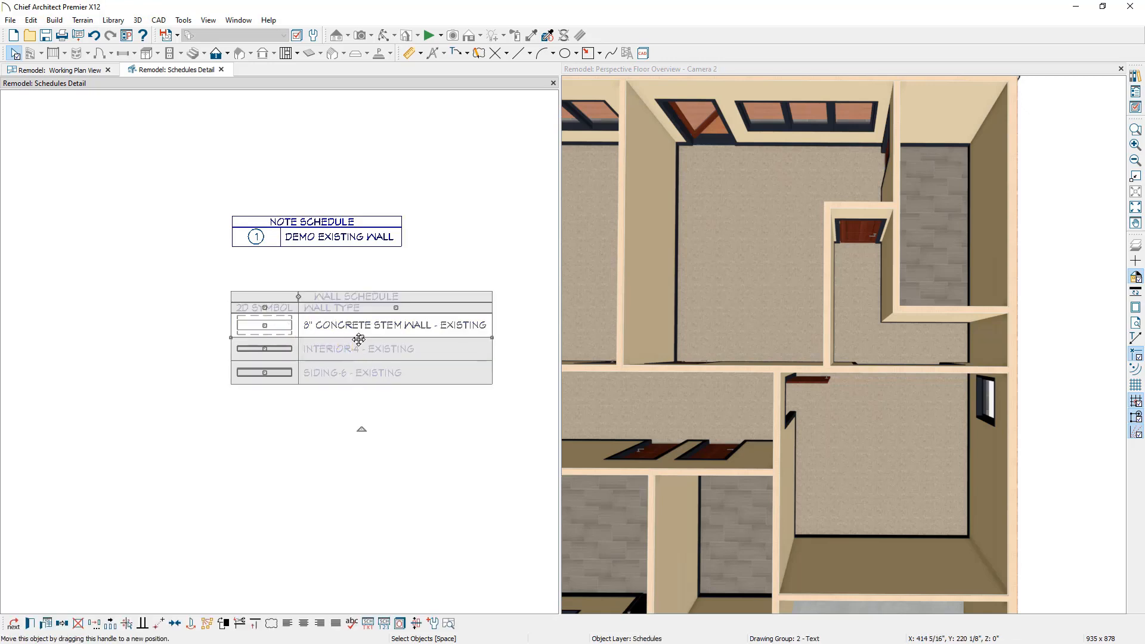
mouse_move(358, 338)
mouse_down()
mouse_move(350, 365)
mouse_move(358, 353)
mouse_up()
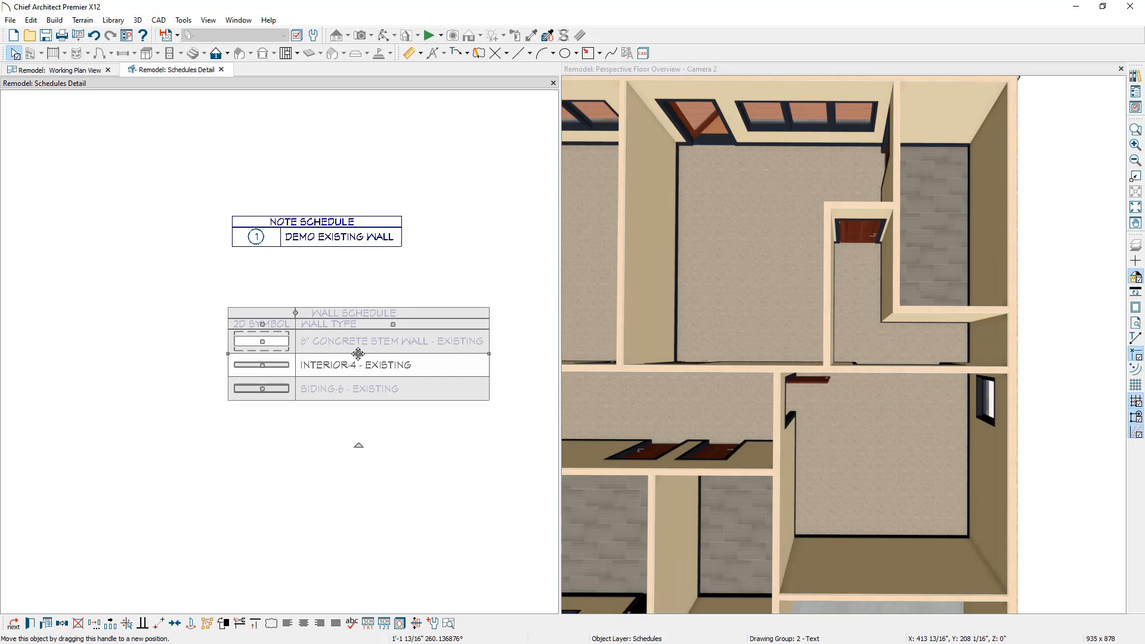
click(224, 71)
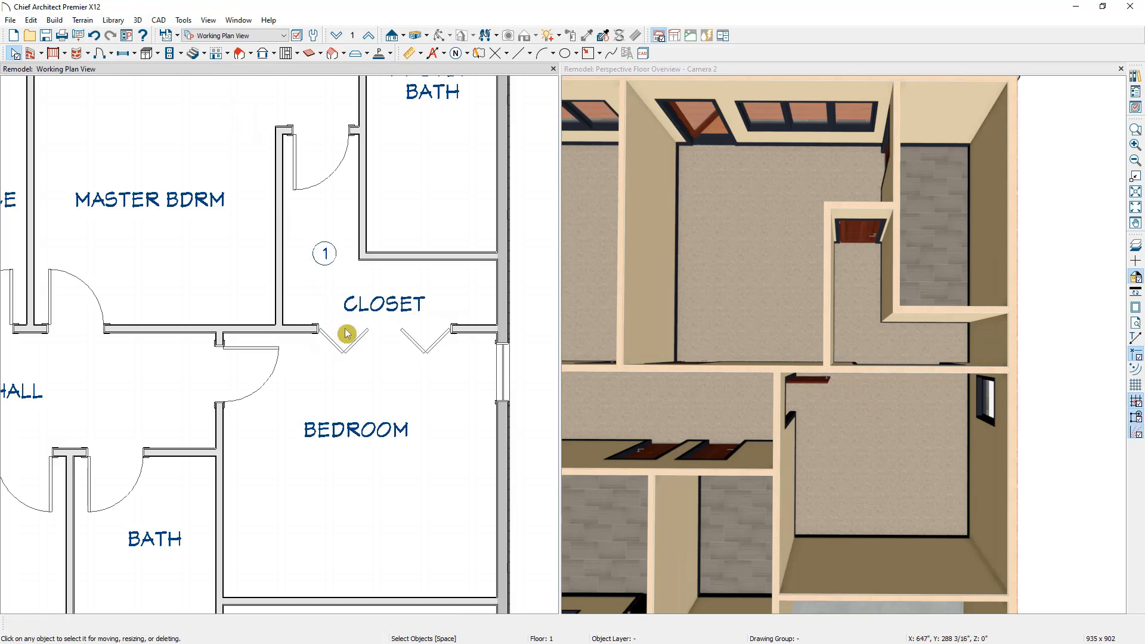
Shorten the wall between closet and bedroom to the Master Bdrm wall corner, and paste a copy of the "Demo existing wall" note where it stood.
click(477, 330)
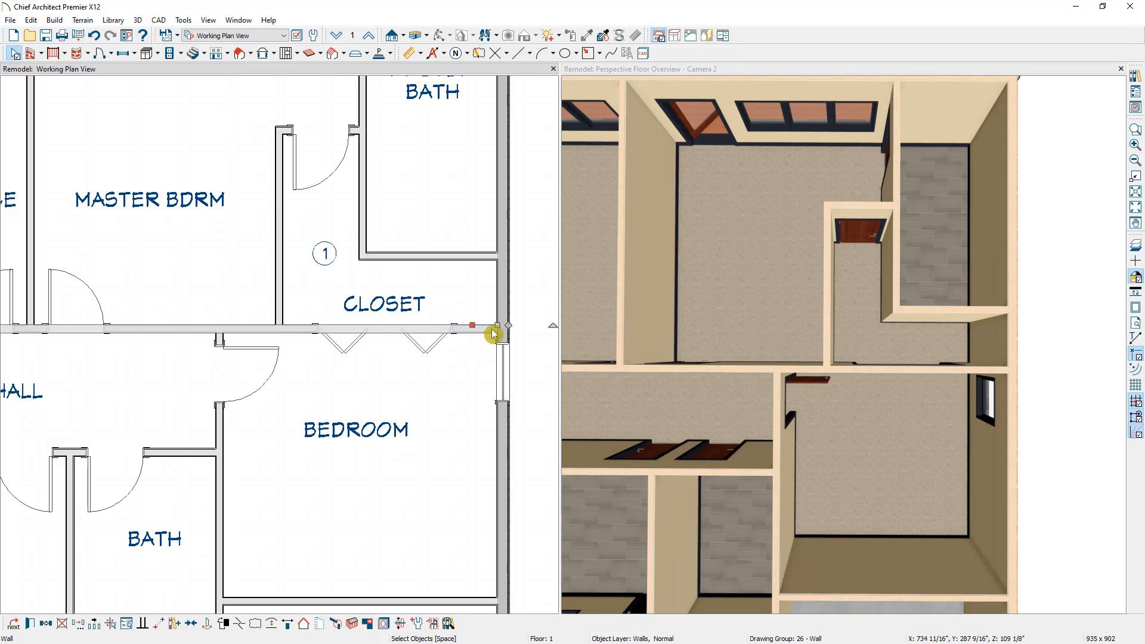
drag(490, 328, 281, 327)
click(325, 266)
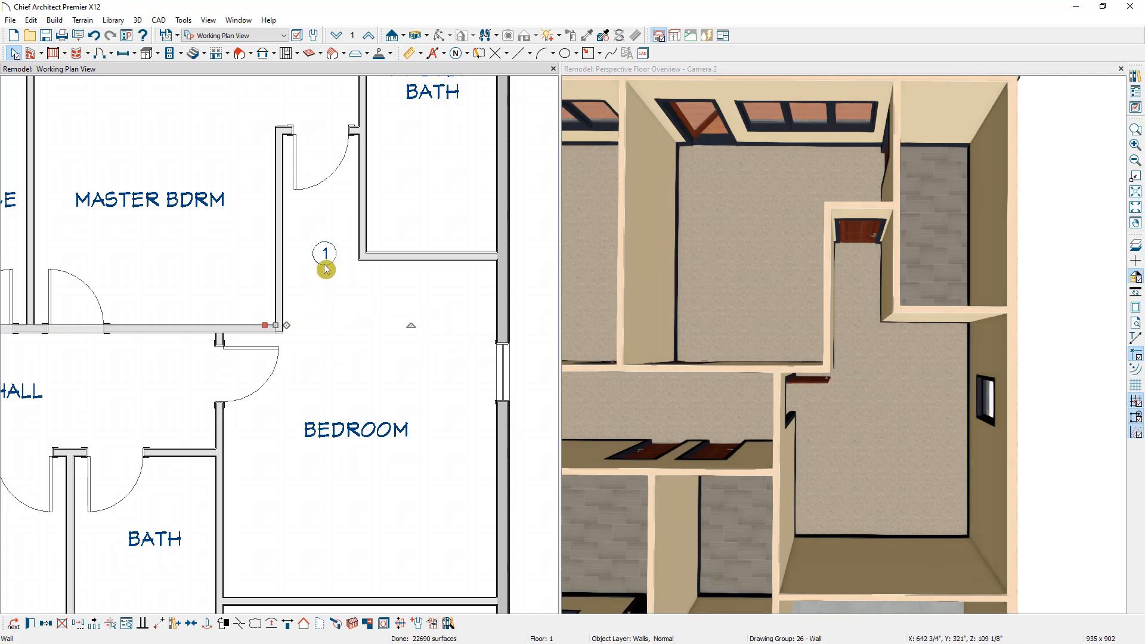
click(385, 325)
key(ctrl+v)
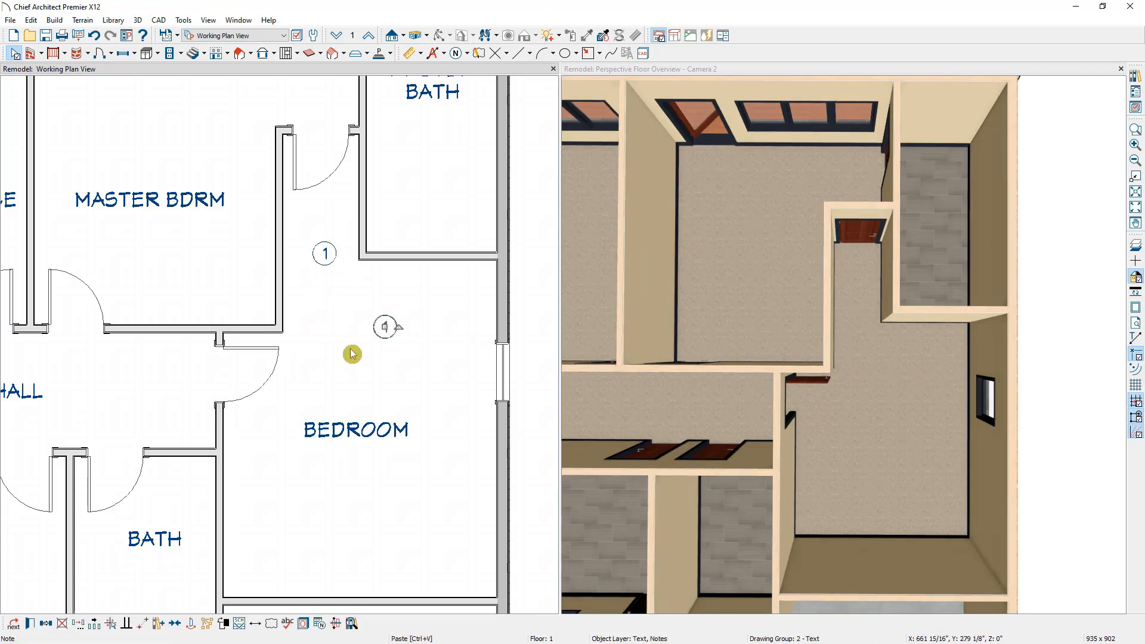
Delete the door between the hall and the bedroom.
middle_drag(215, 375, 240, 356)
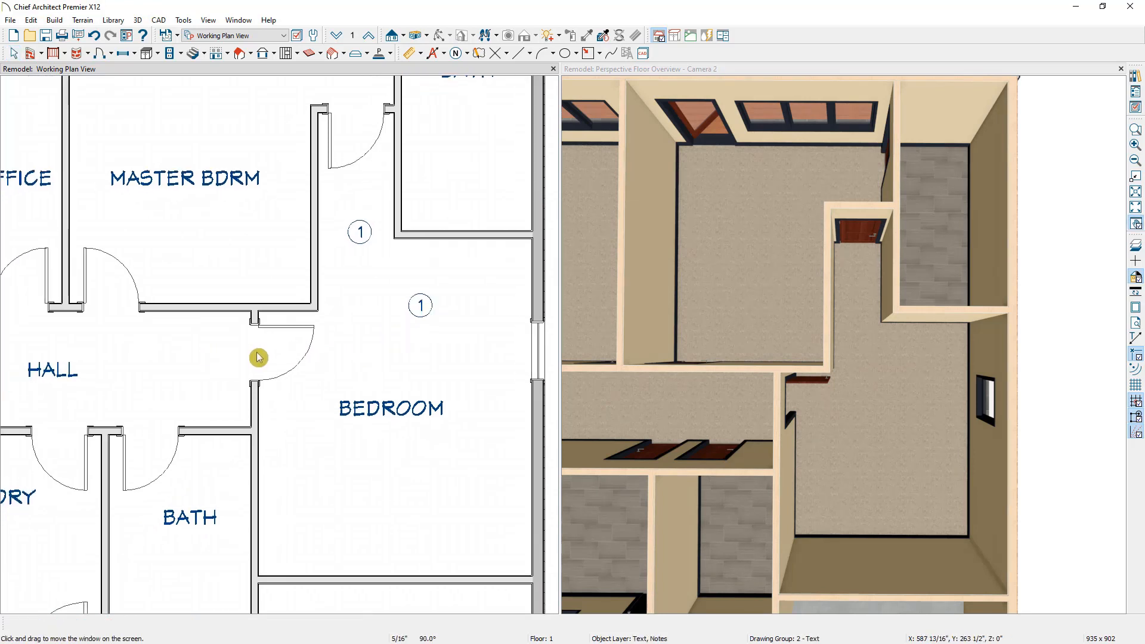
click(259, 358)
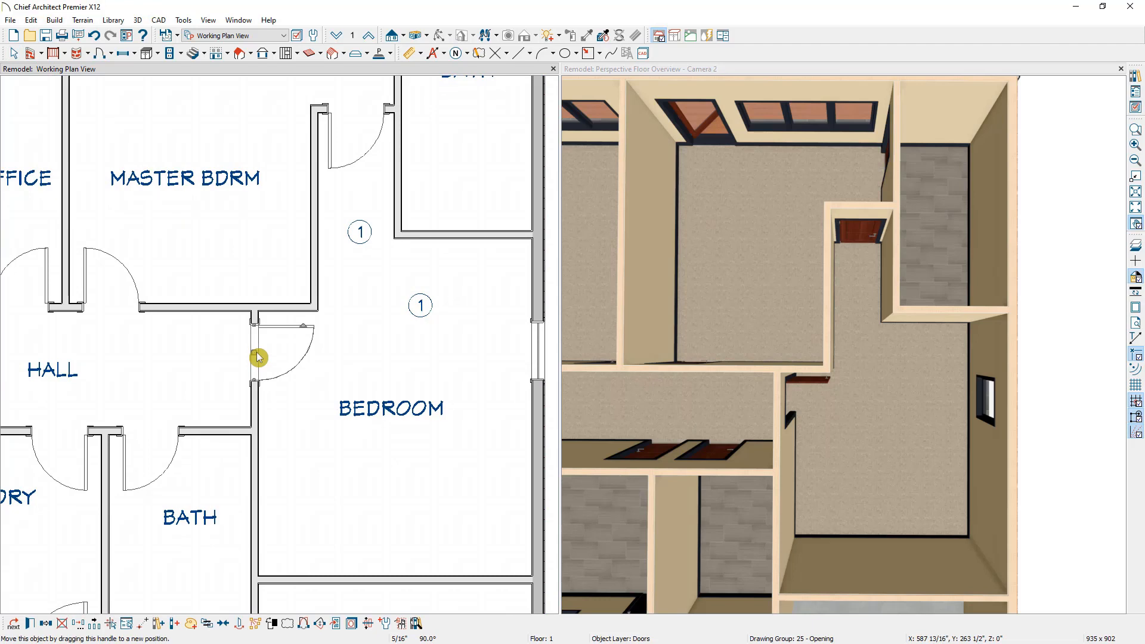
key(Delete)
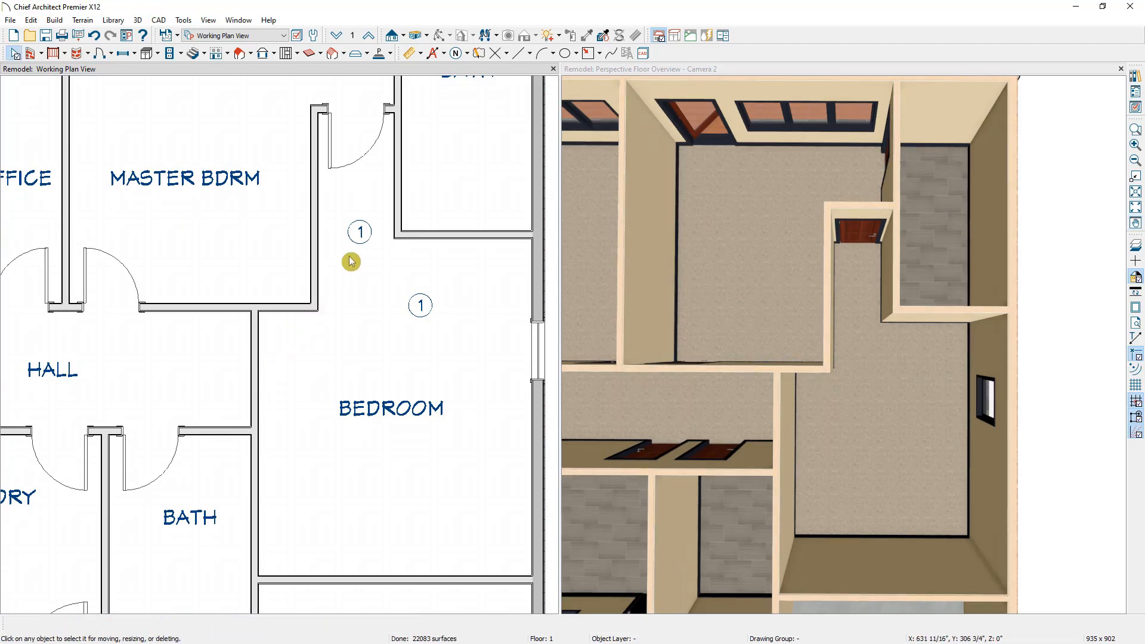
Place a General Notes note reading "Remove Opening" on the hall wall where the bedroom door was deleted.
click(467, 54)
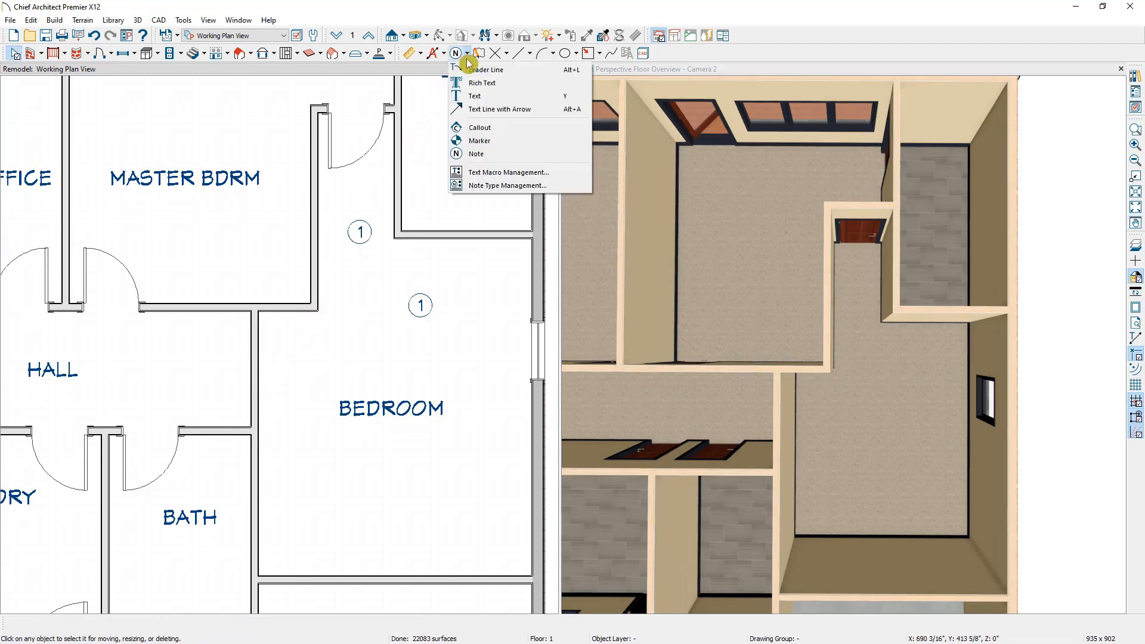
click(474, 154)
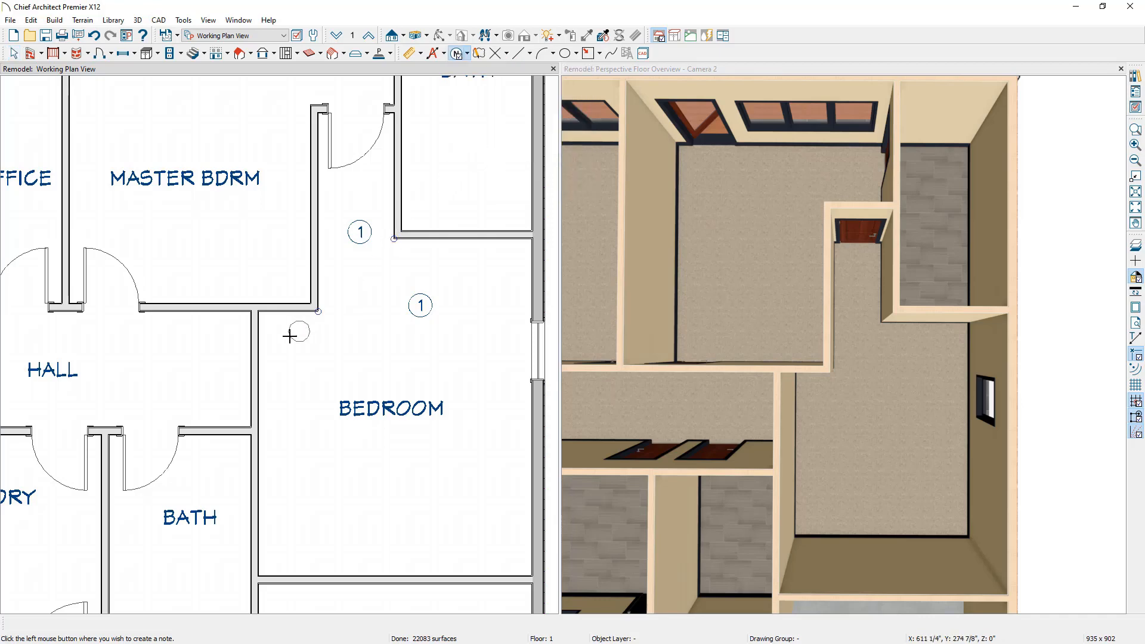
click(255, 350)
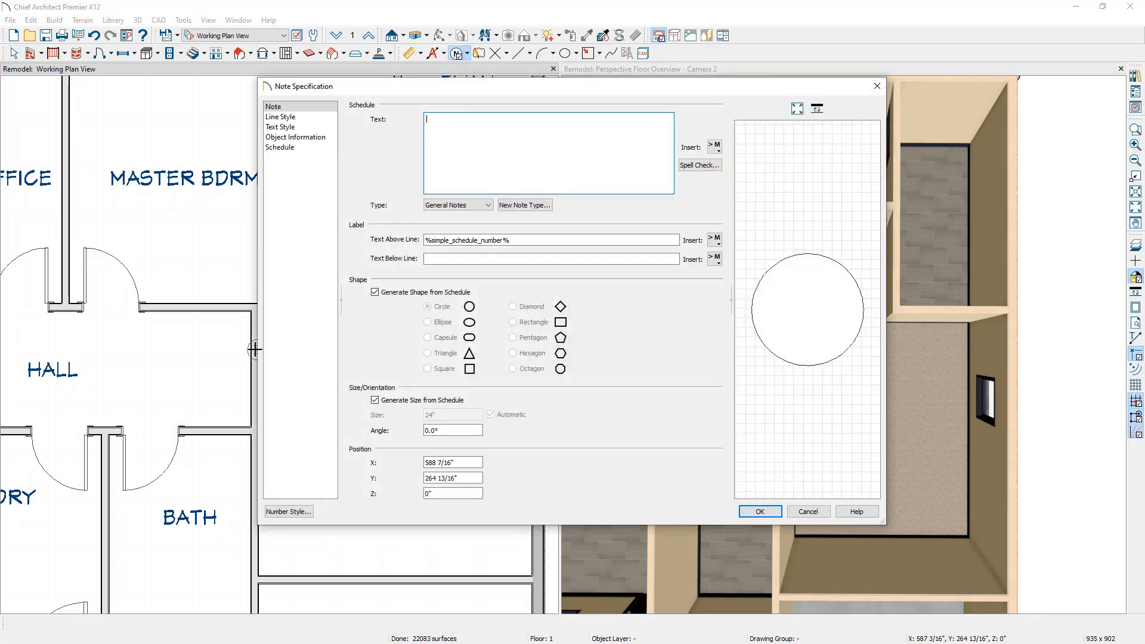
text(Remove Opening)
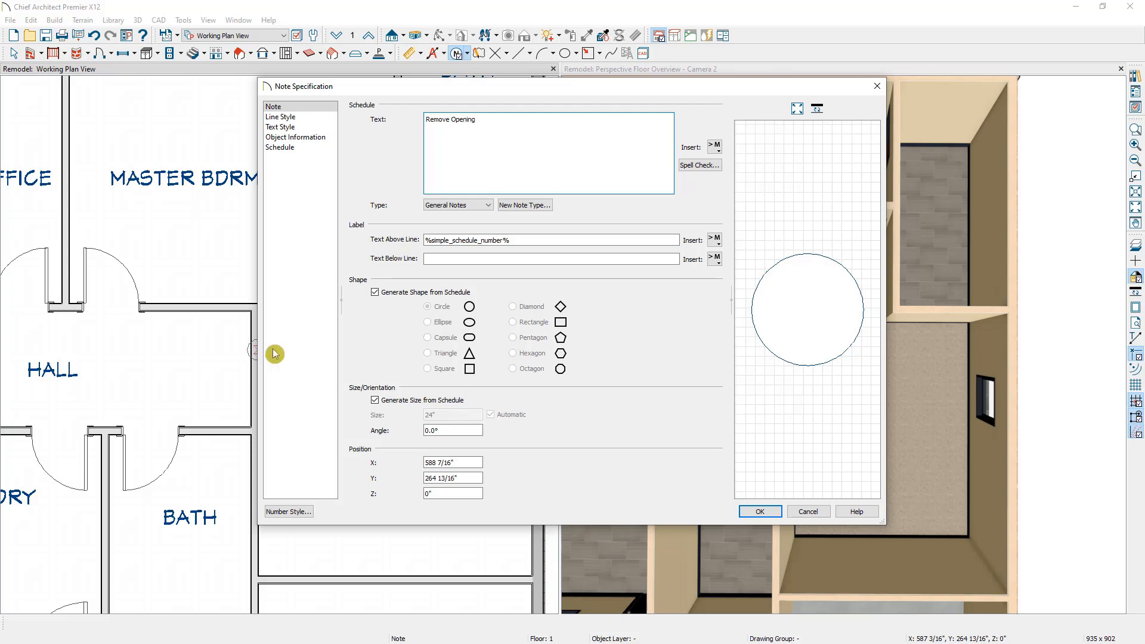
click(759, 511)
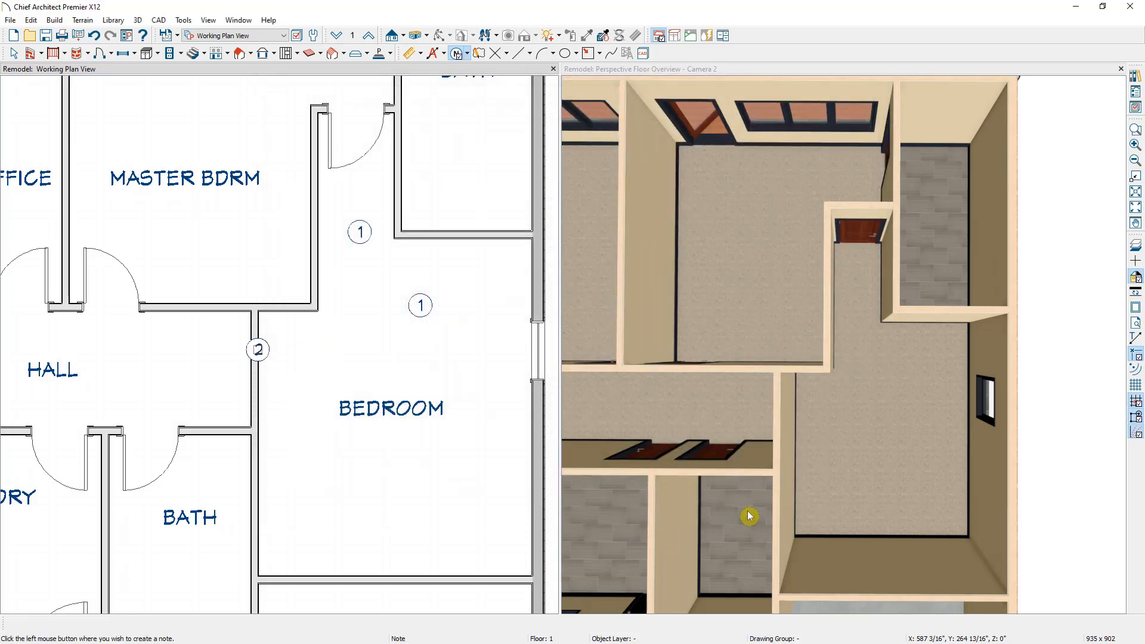
key(space)
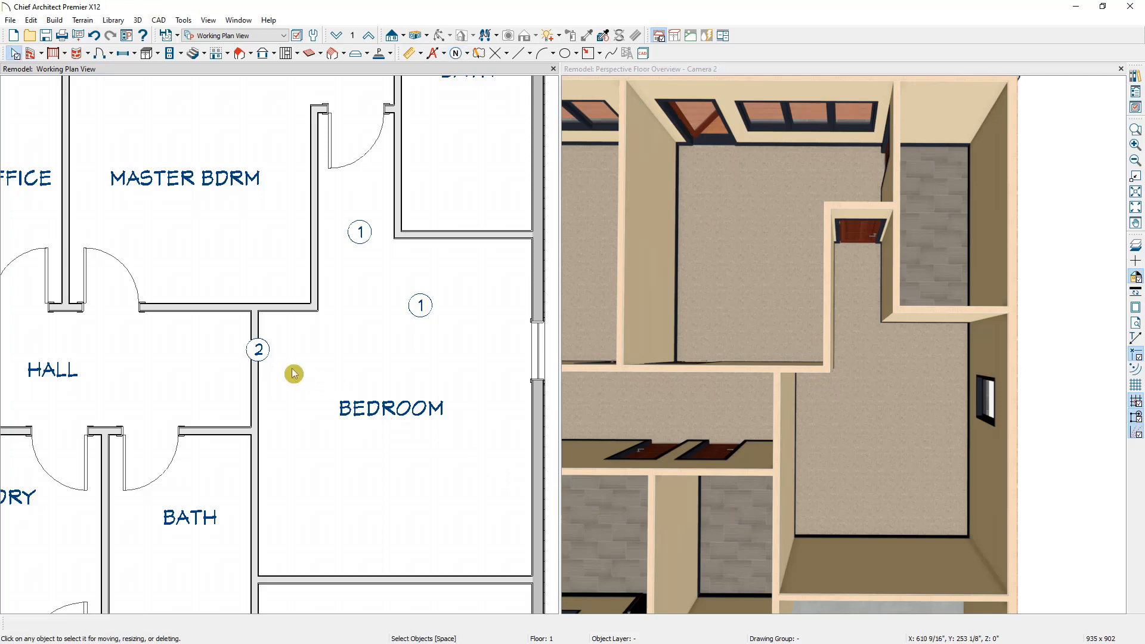
Add the As-Built plan file as a second reference model in the floor overview camera's reference display.
click(892, 392)
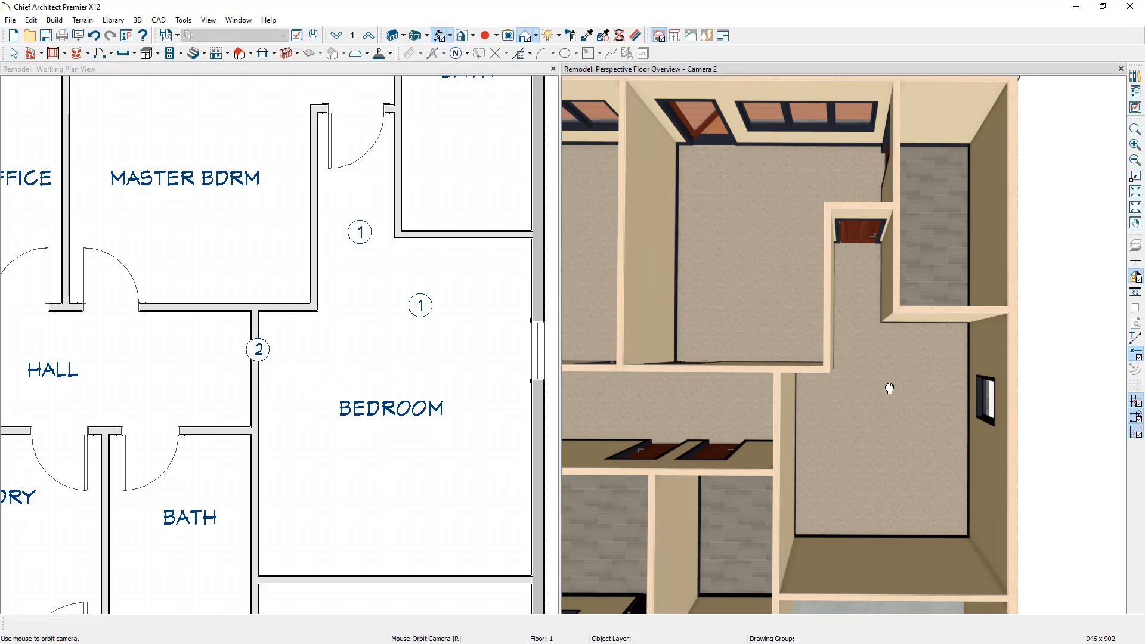
drag(892, 391, 891, 362)
scroll(891, 362, up, 4)
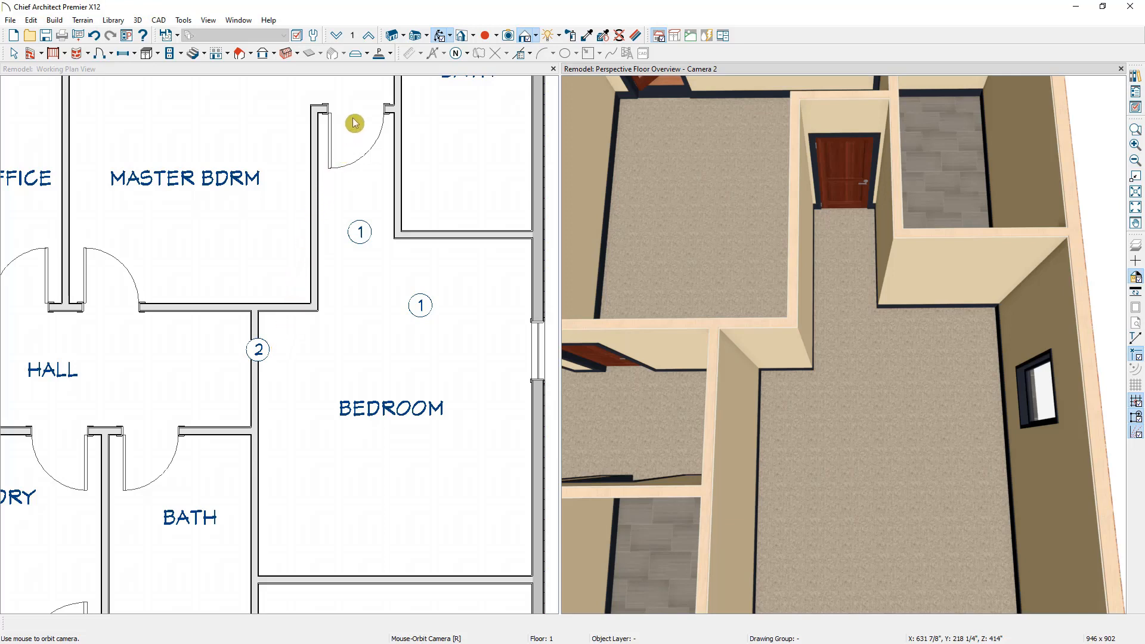
click(354, 39)
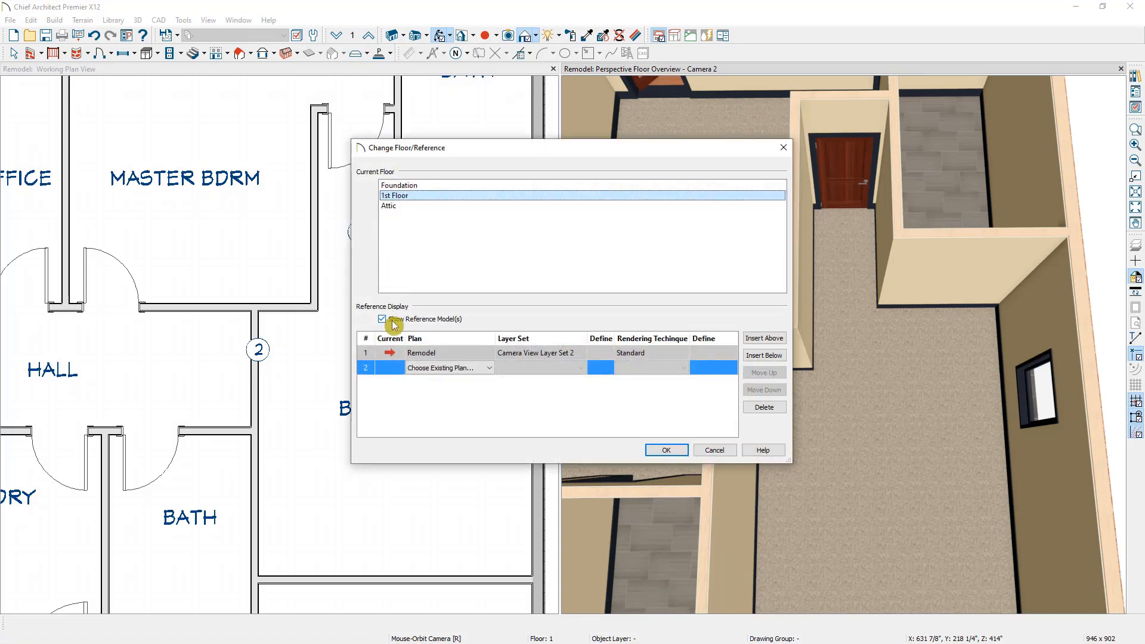
click(443, 370)
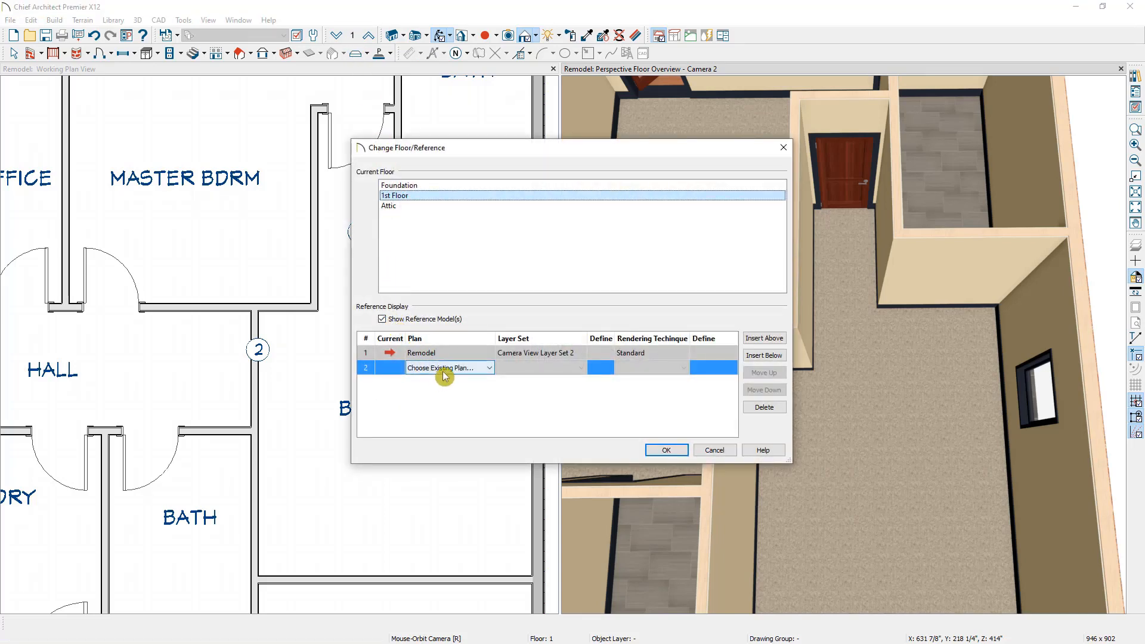
click(443, 371)
click(444, 379)
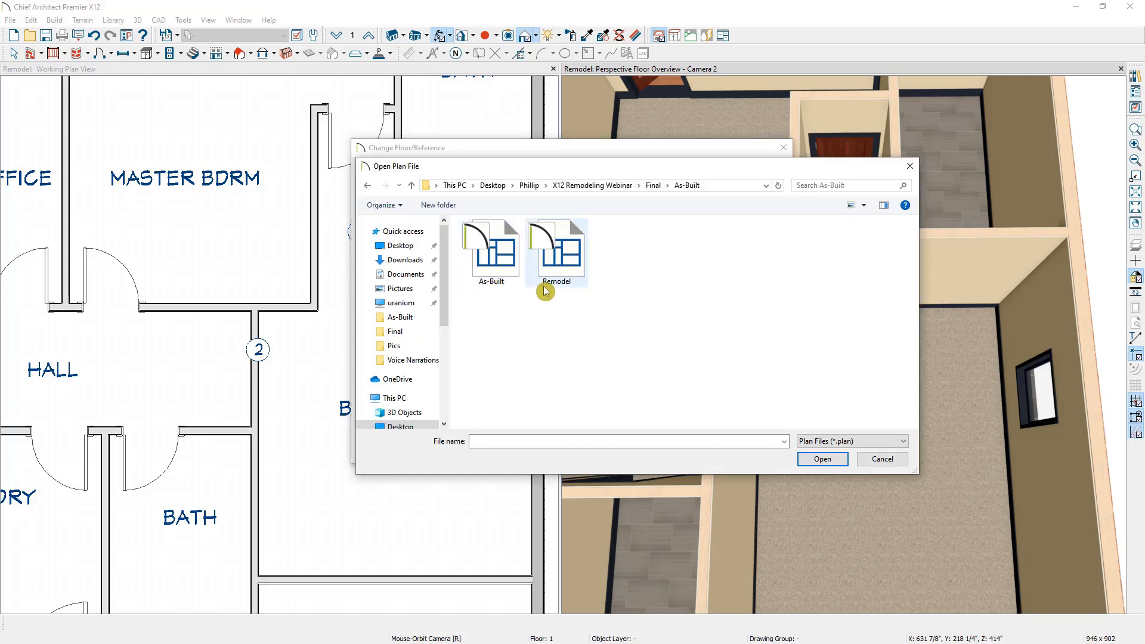
click(499, 273)
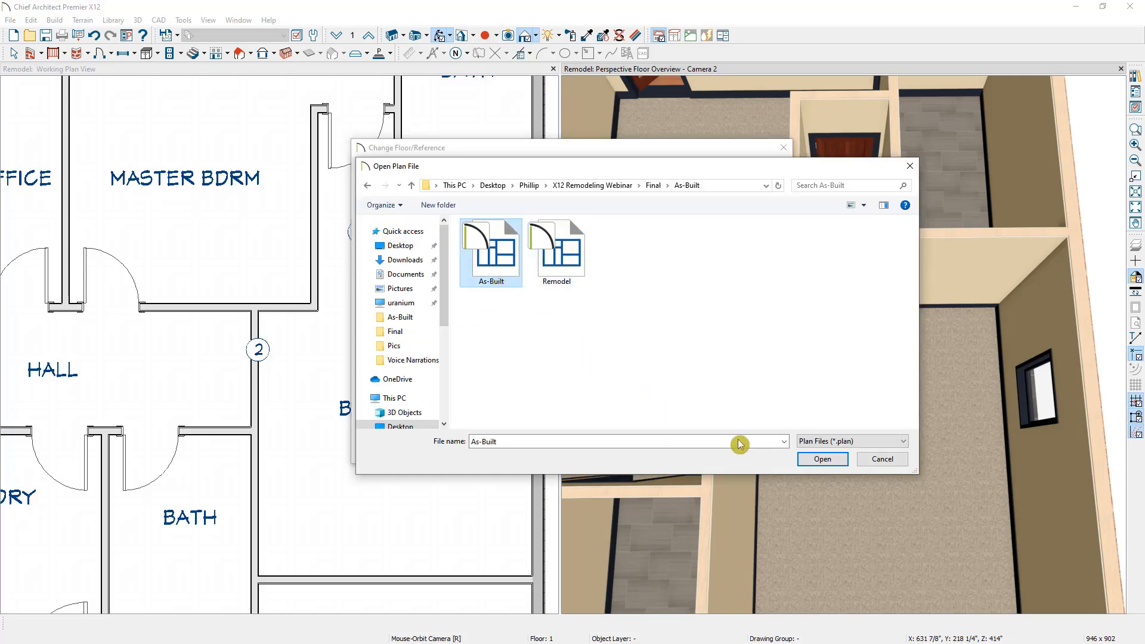
click(823, 459)
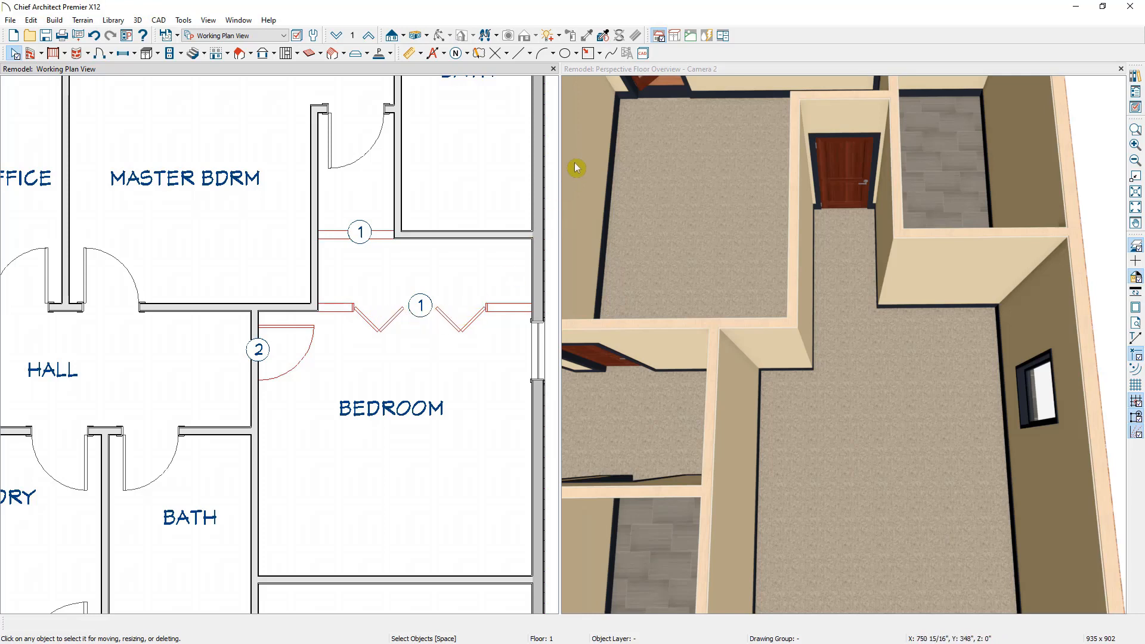
Reference the As-Built plan in the floor overview camera with Camera View Layer Set 2 and Glass House Reference rendering, and turn the reference display off.
click(627, 75)
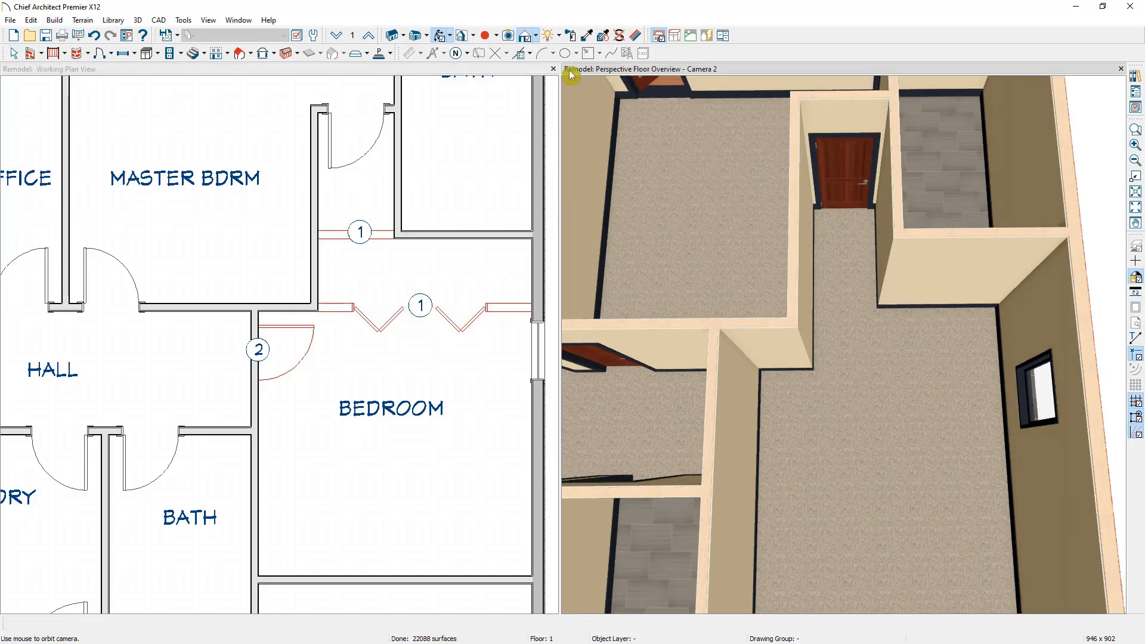
click(355, 38)
click(460, 370)
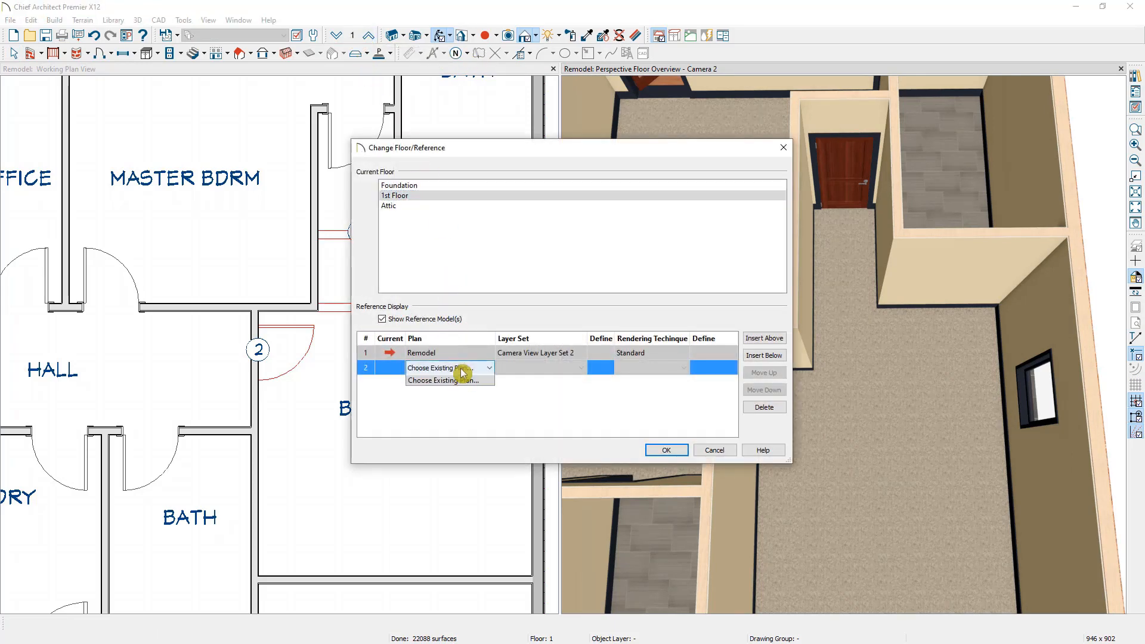
click(457, 380)
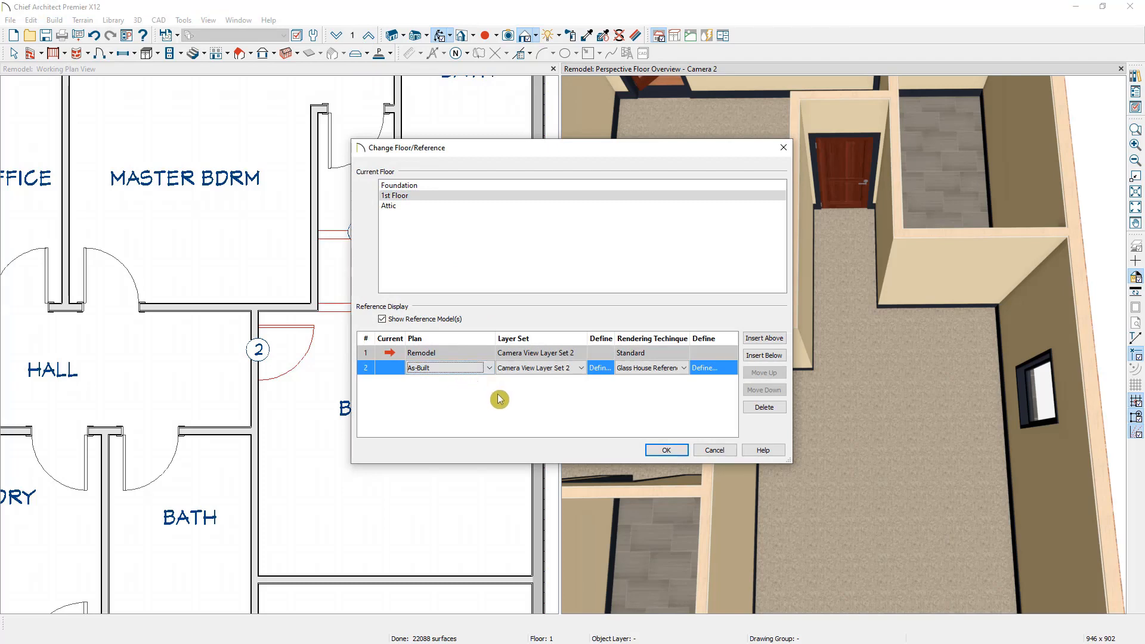
click(656, 454)
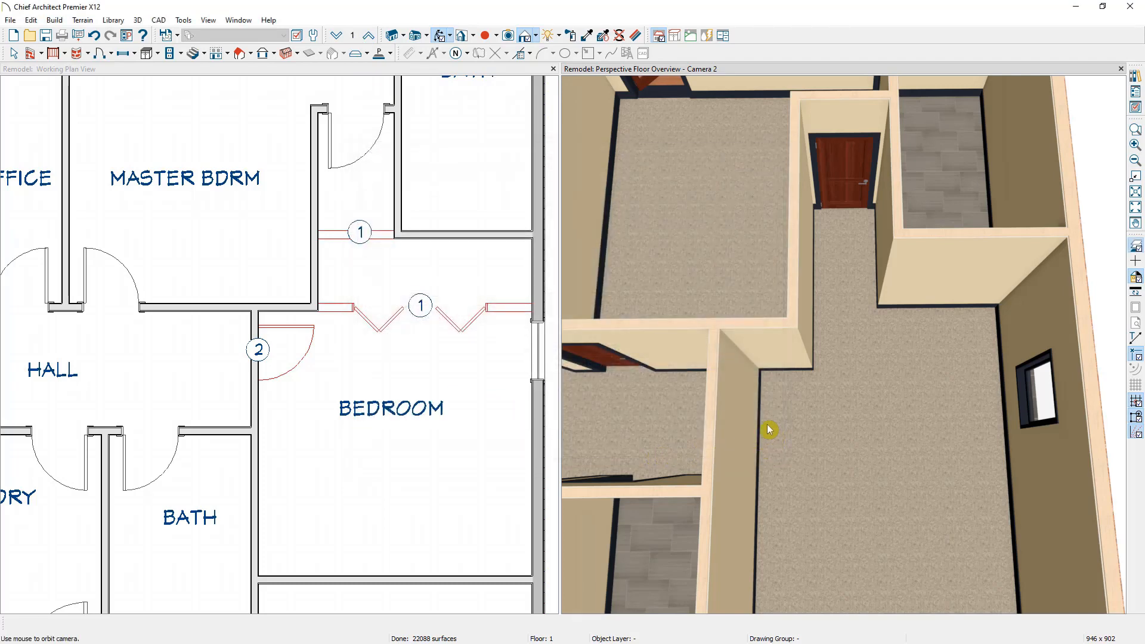
drag(749, 401, 836, 388)
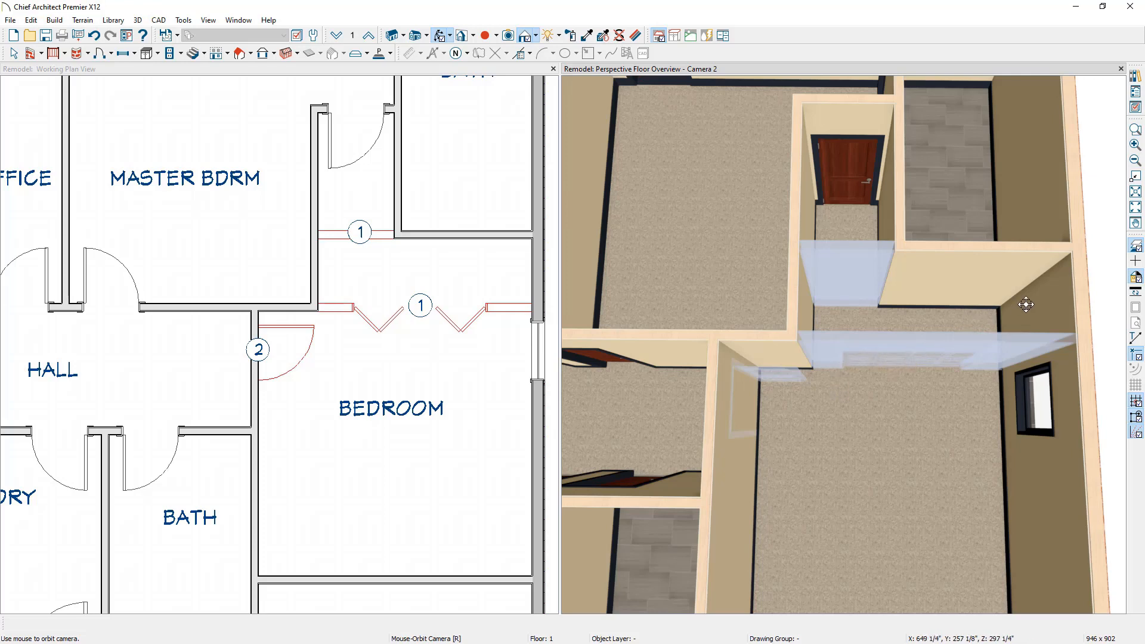
click(1135, 249)
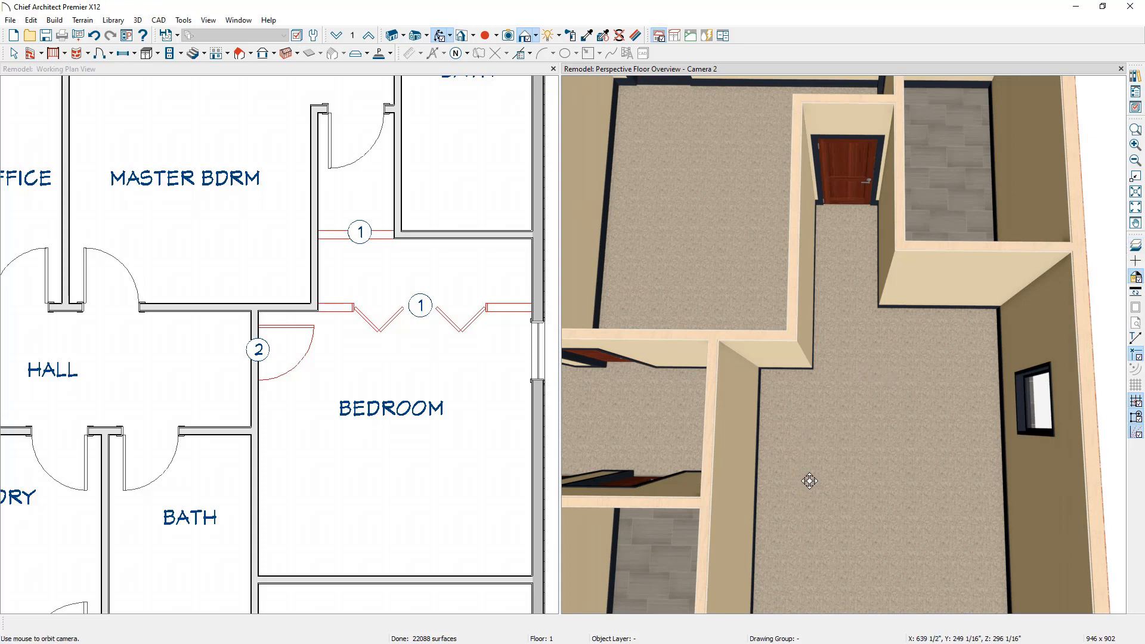
Change the Bedroom's room type to Master Bath, and review its structure, deck, molding and wall covering settings.
click(395, 448)
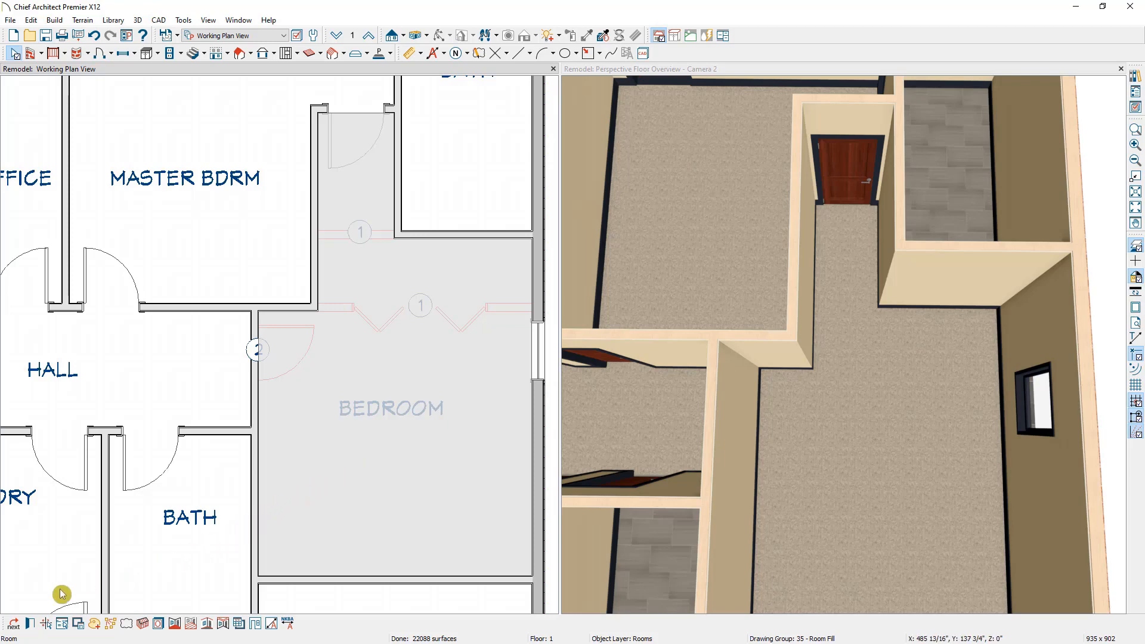
click(31, 624)
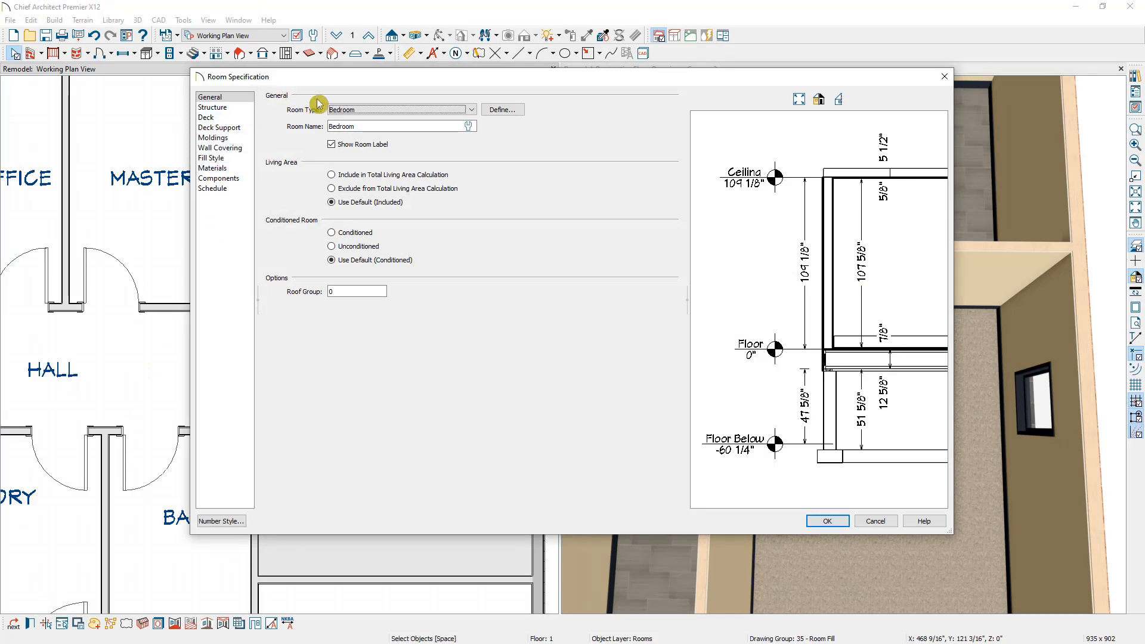
click(370, 110)
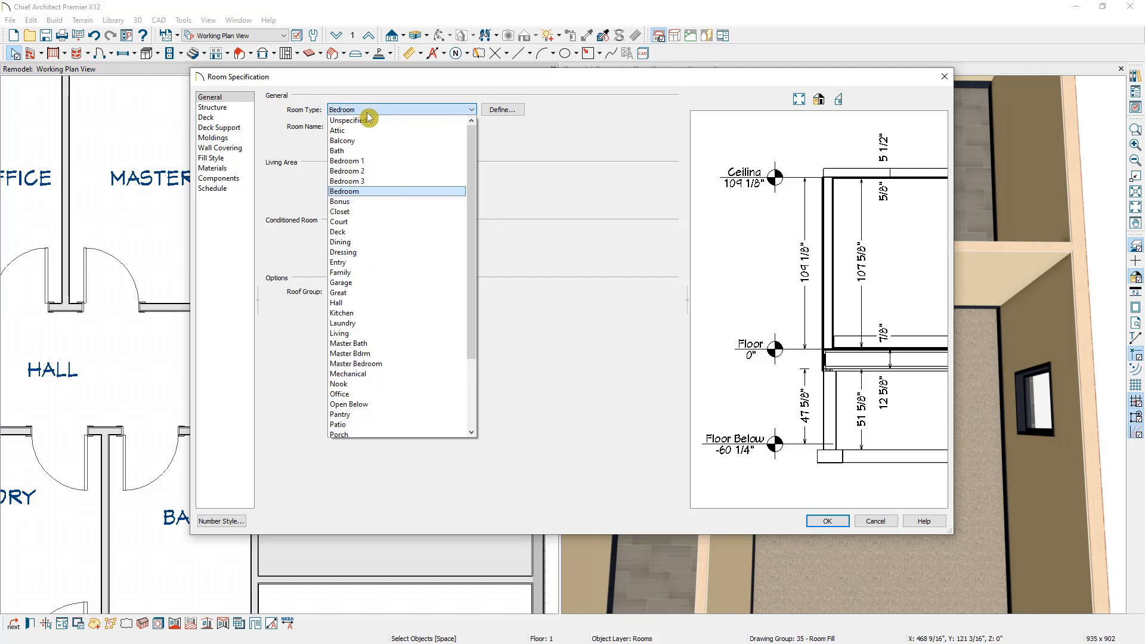
click(385, 343)
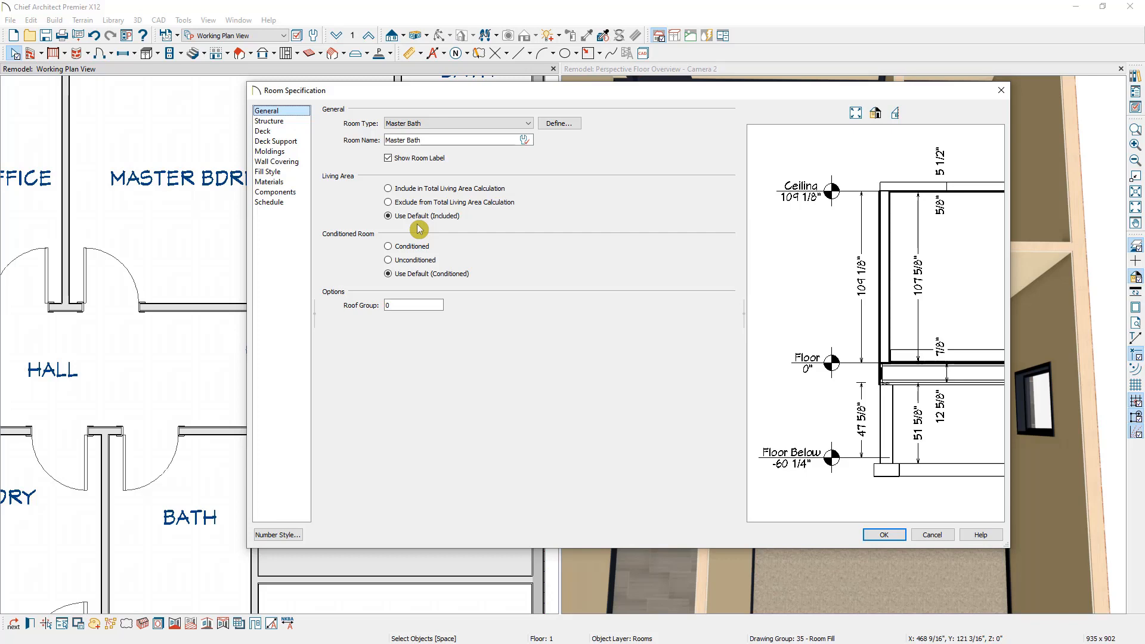
click(301, 123)
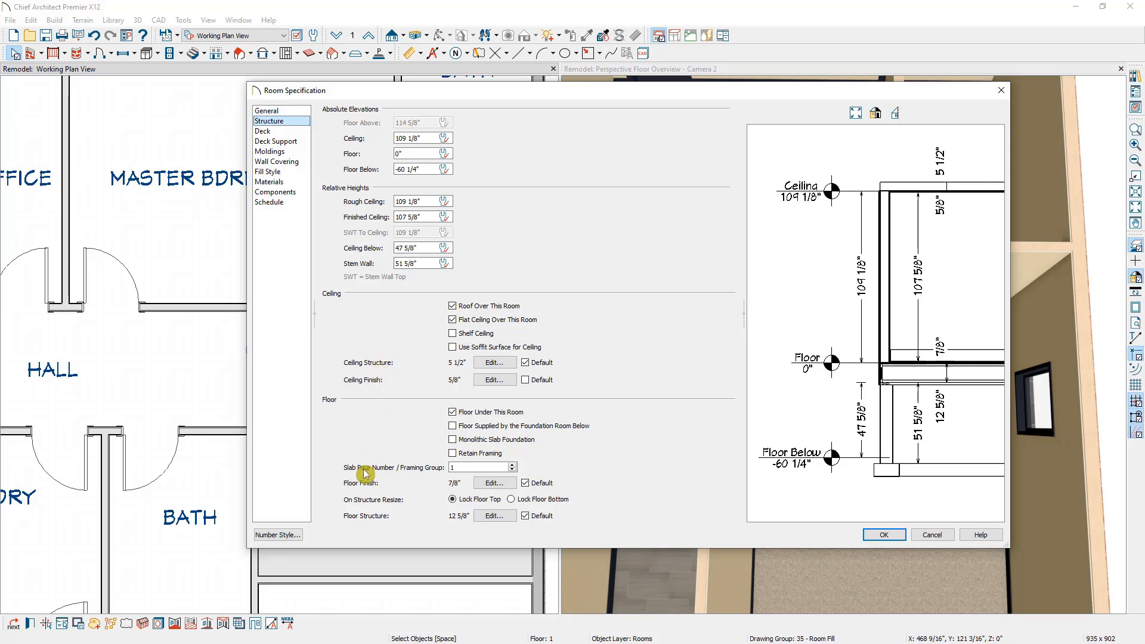
click(285, 132)
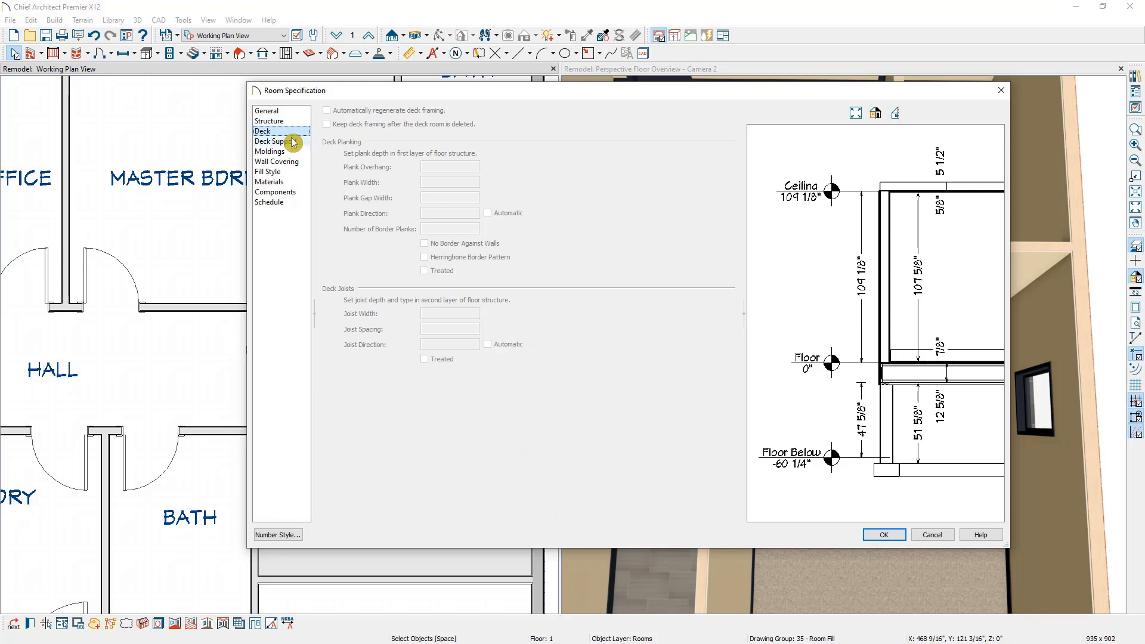
click(292, 142)
click(292, 153)
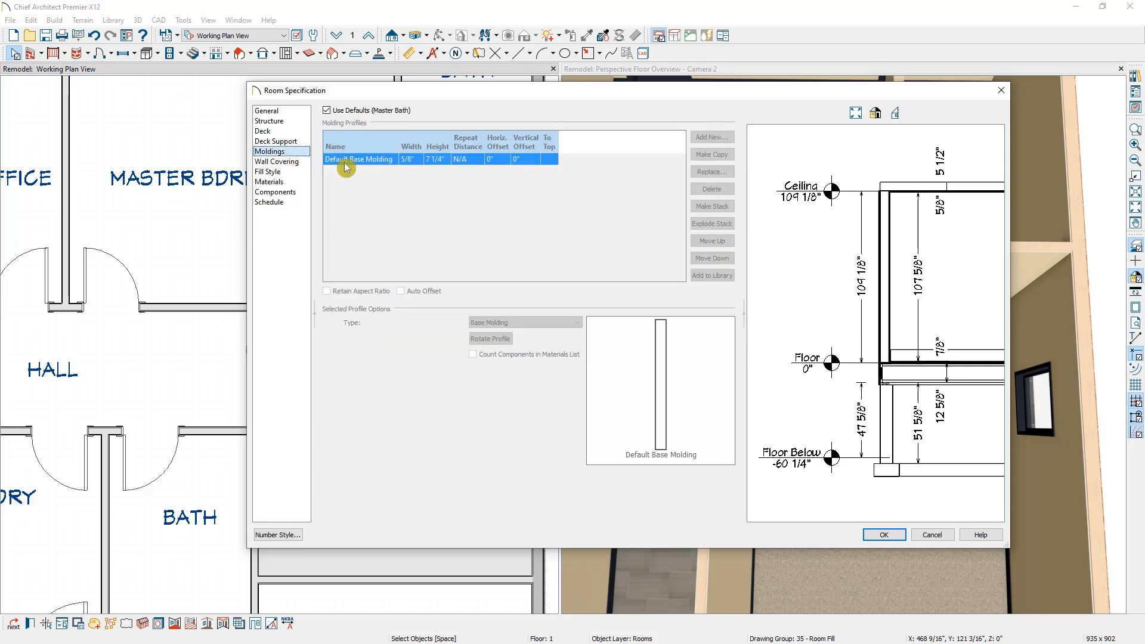
click(296, 164)
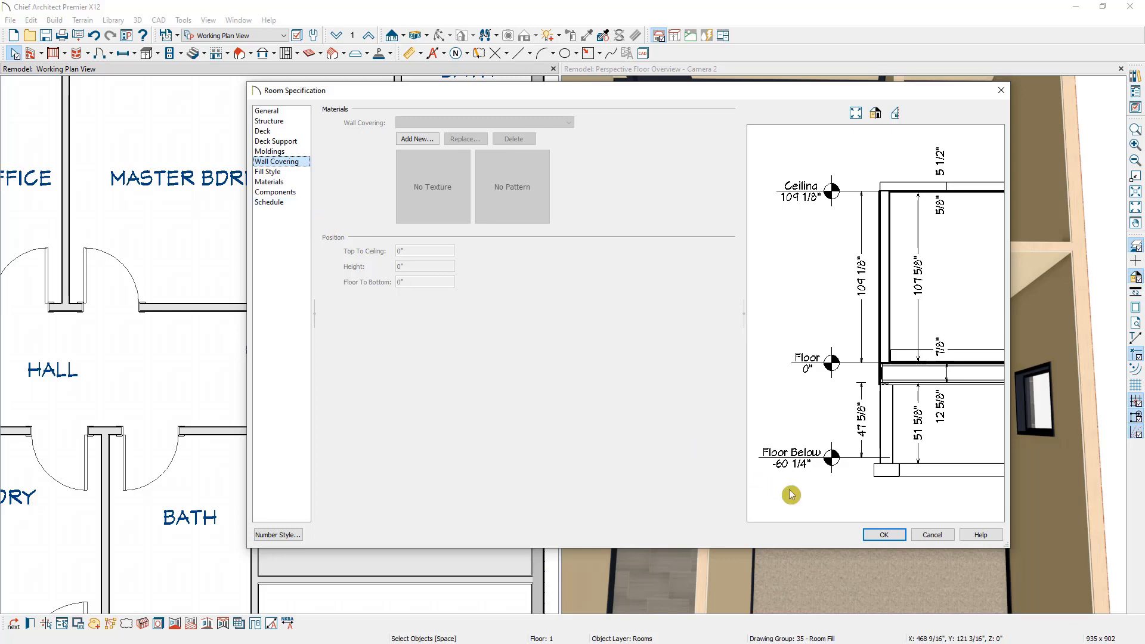
click(871, 535)
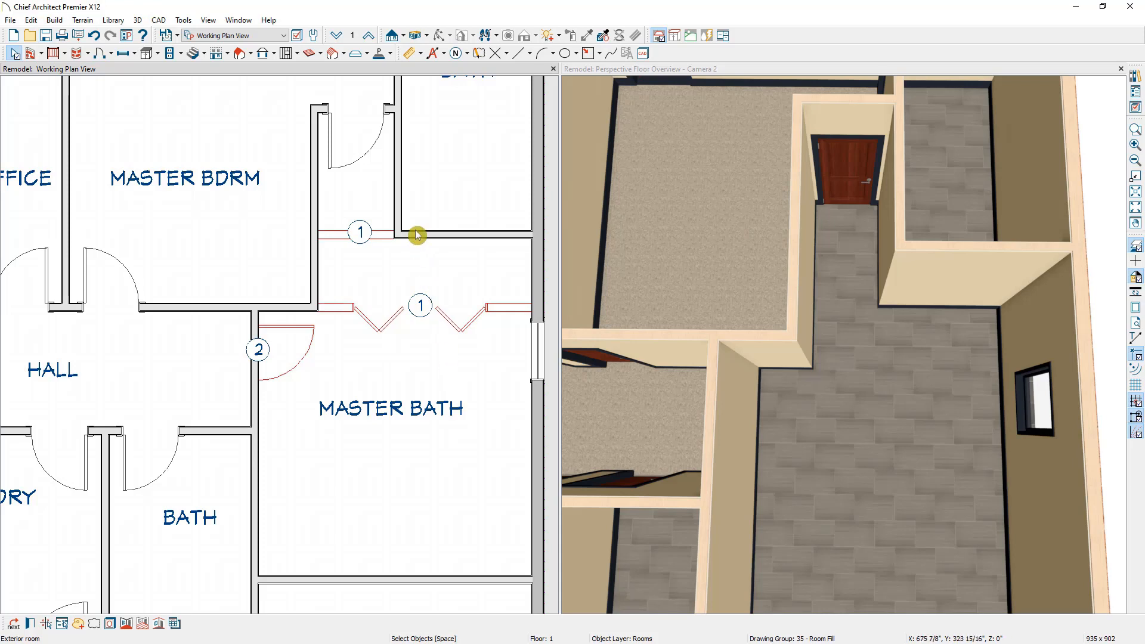
Draw a straight interior wall across the original master bath to the exterior wall, about 3' from the wall shared with the former bedroom.
middle_drag(442, 181, 399, 286)
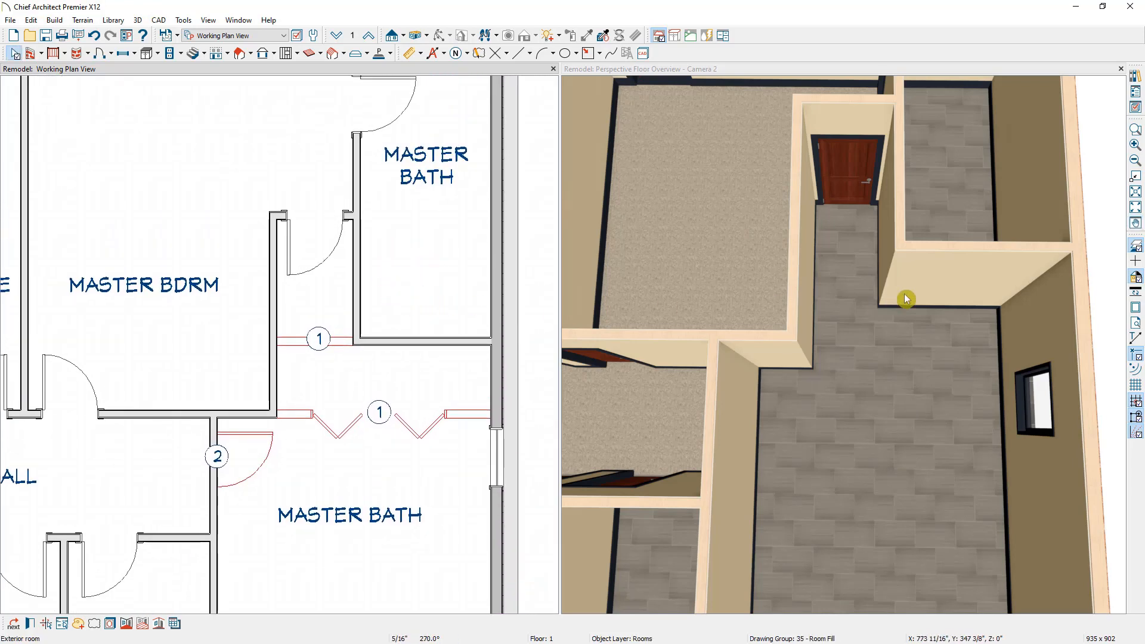
drag(900, 294, 837, 439)
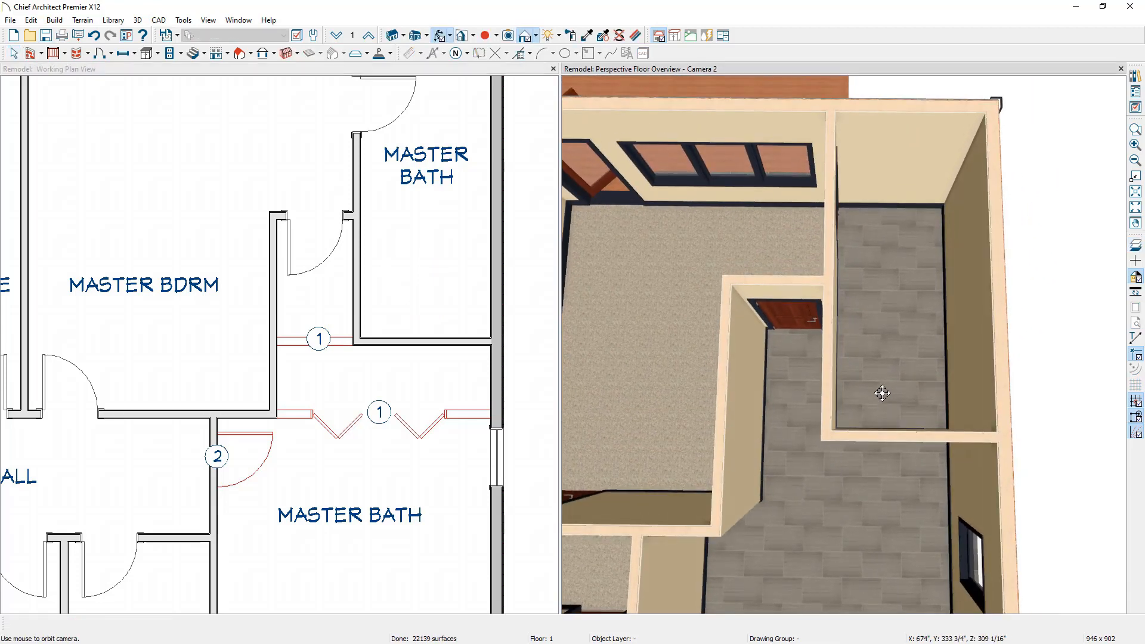
scroll(857, 398, up, 2)
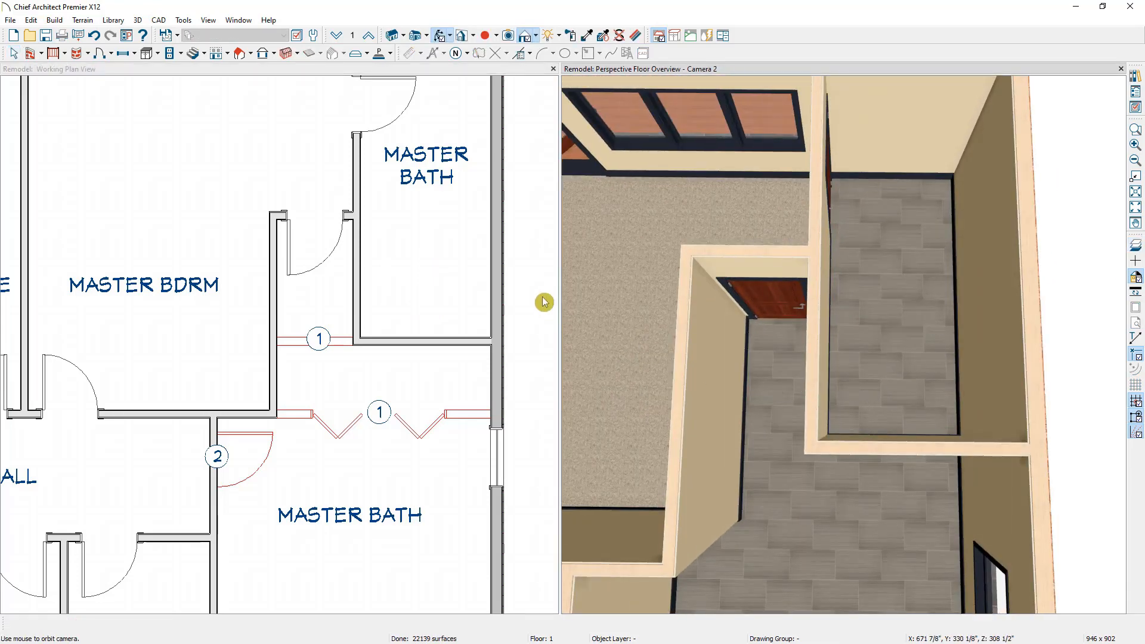
click(504, 77)
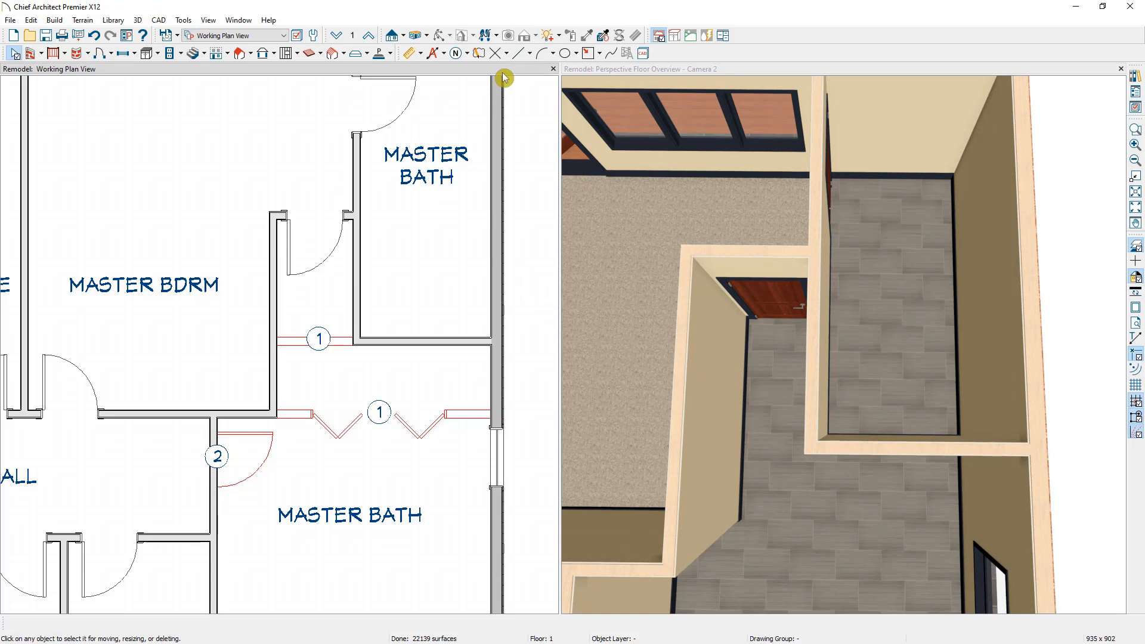
click(42, 56)
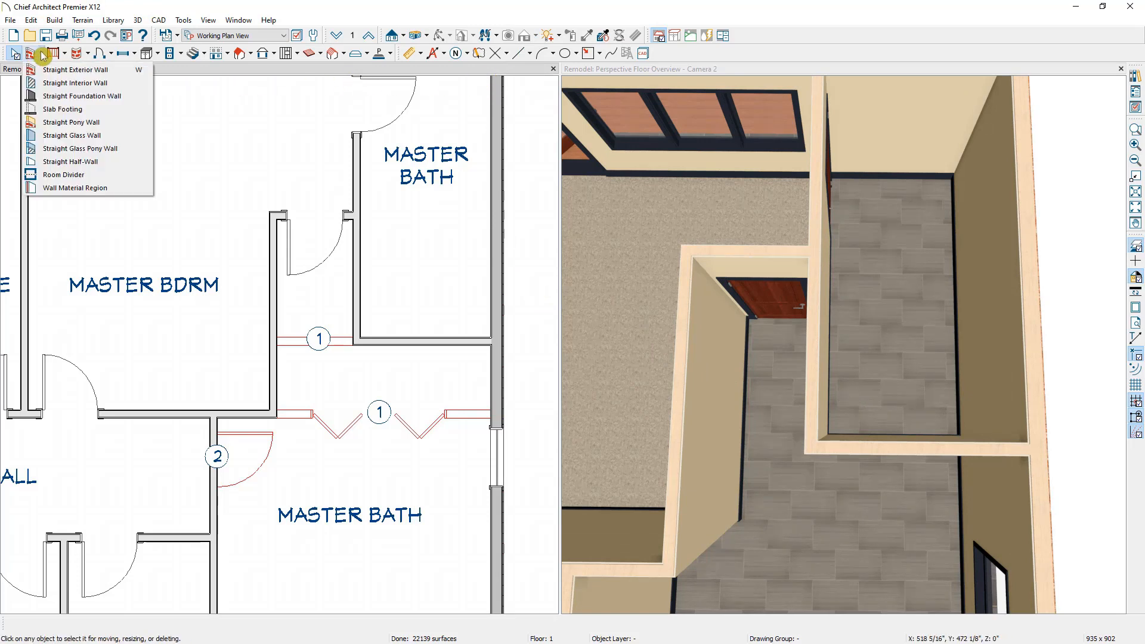
click(60, 83)
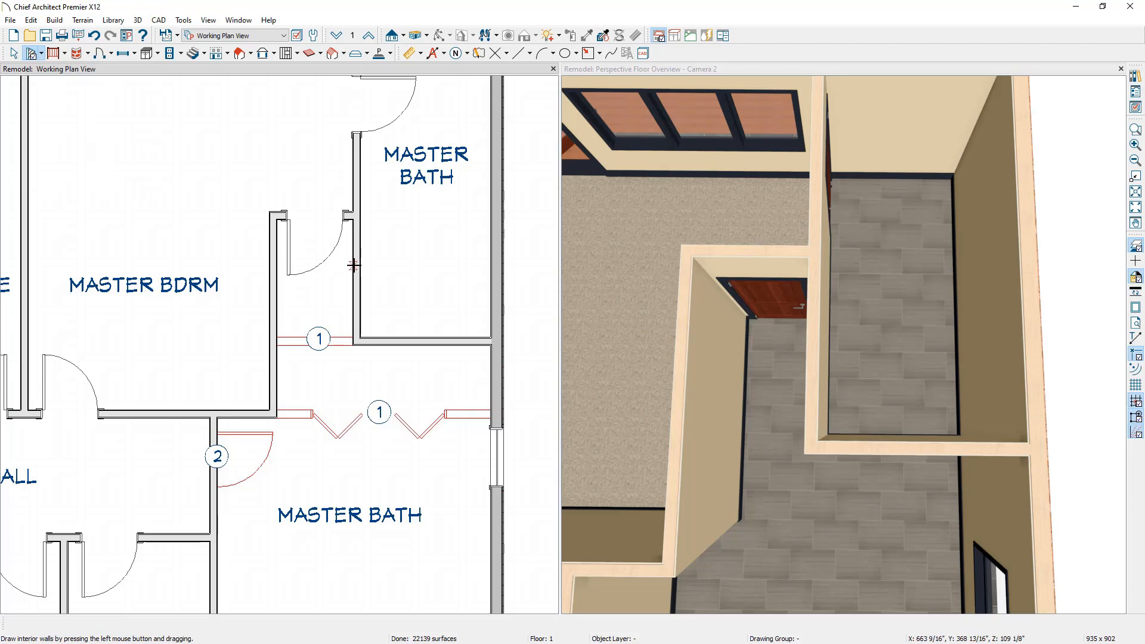
drag(355, 267, 491, 266)
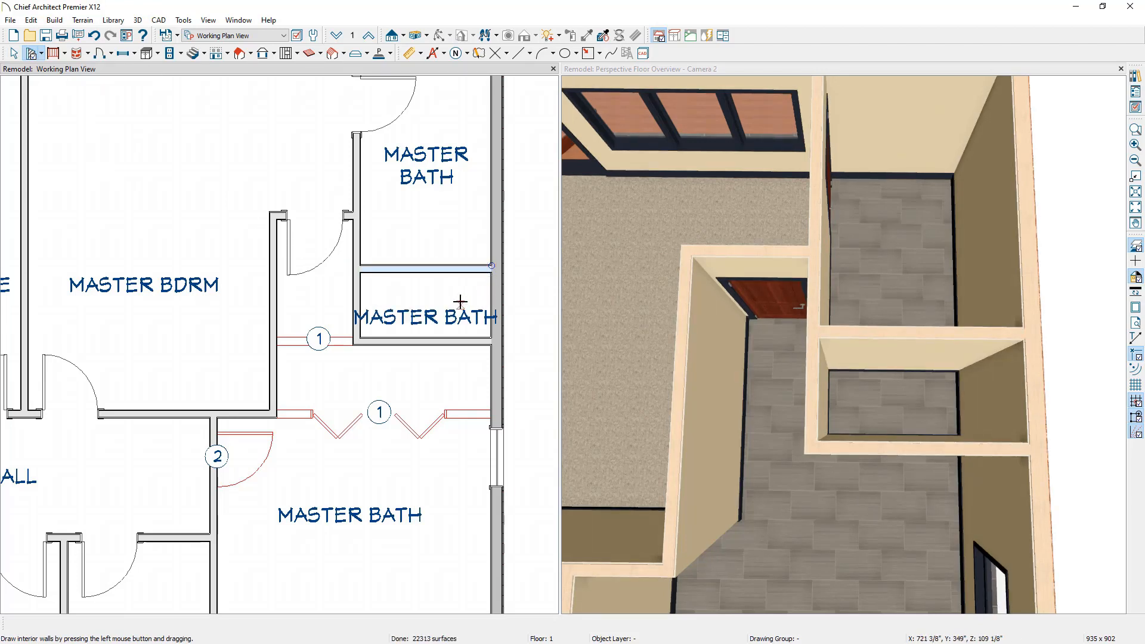
key(space)
Delete the Master Bath room label in the small room formed by the new interior wall.
scroll(465, 298, up, 2)
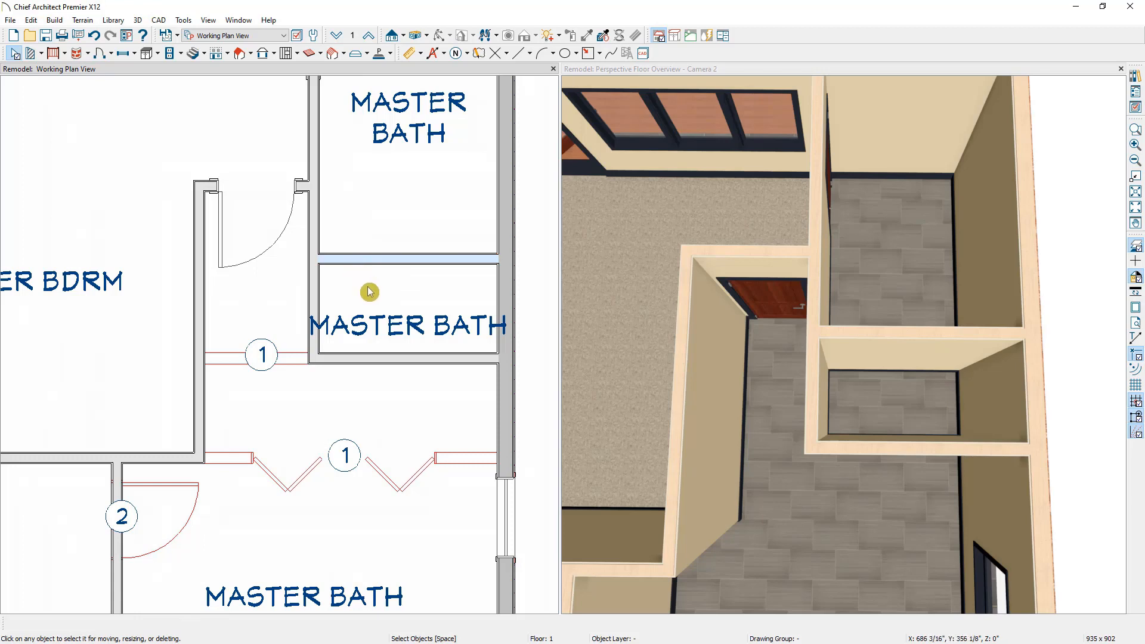
click(374, 316)
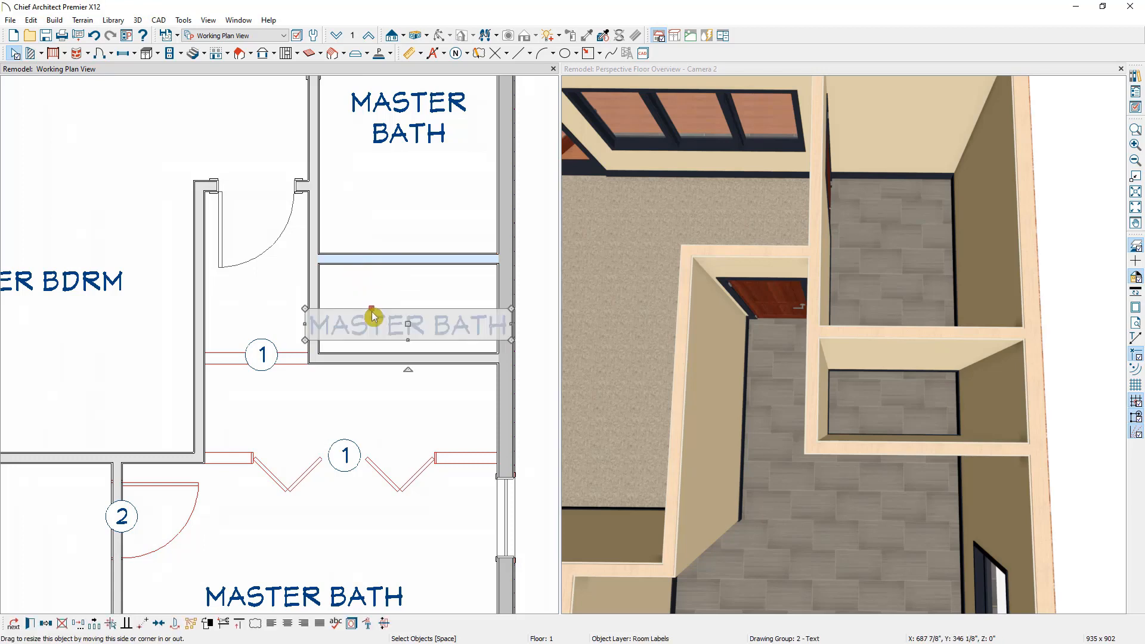
key(Delete)
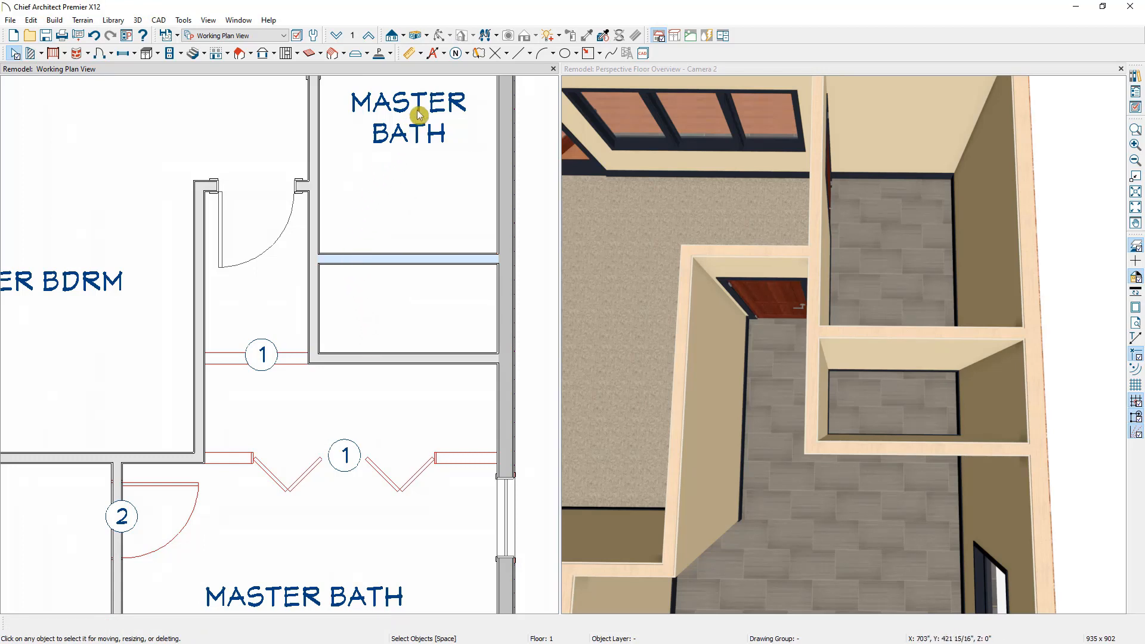
Add an interior dimension across the small room, between the new wall and the parallel wall facing the former bedroom.
click(421, 54)
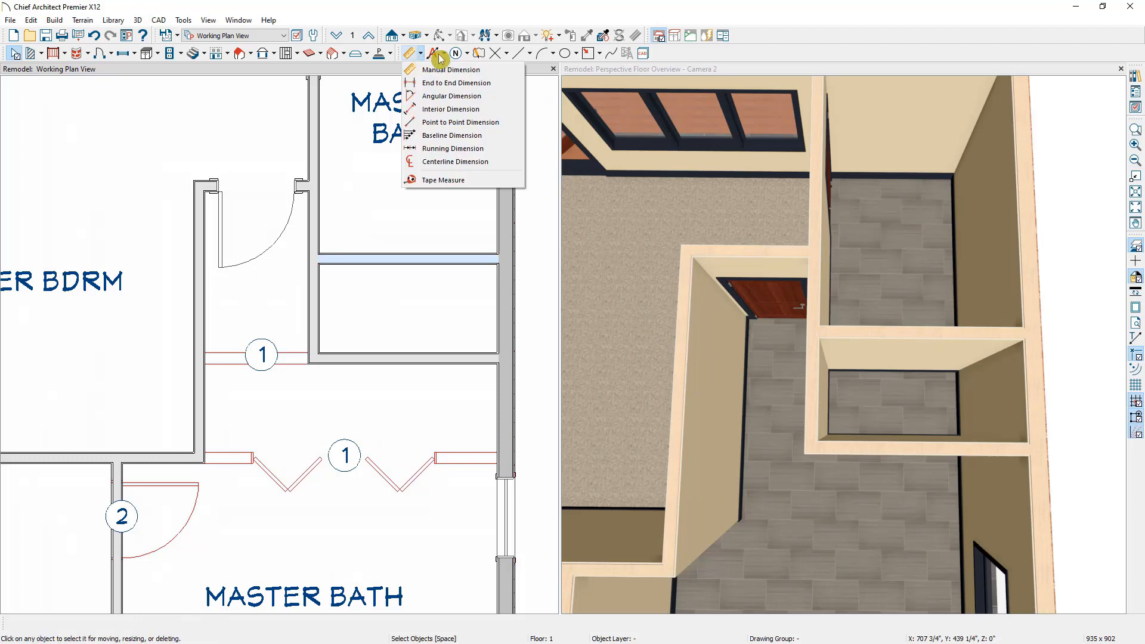
click(444, 57)
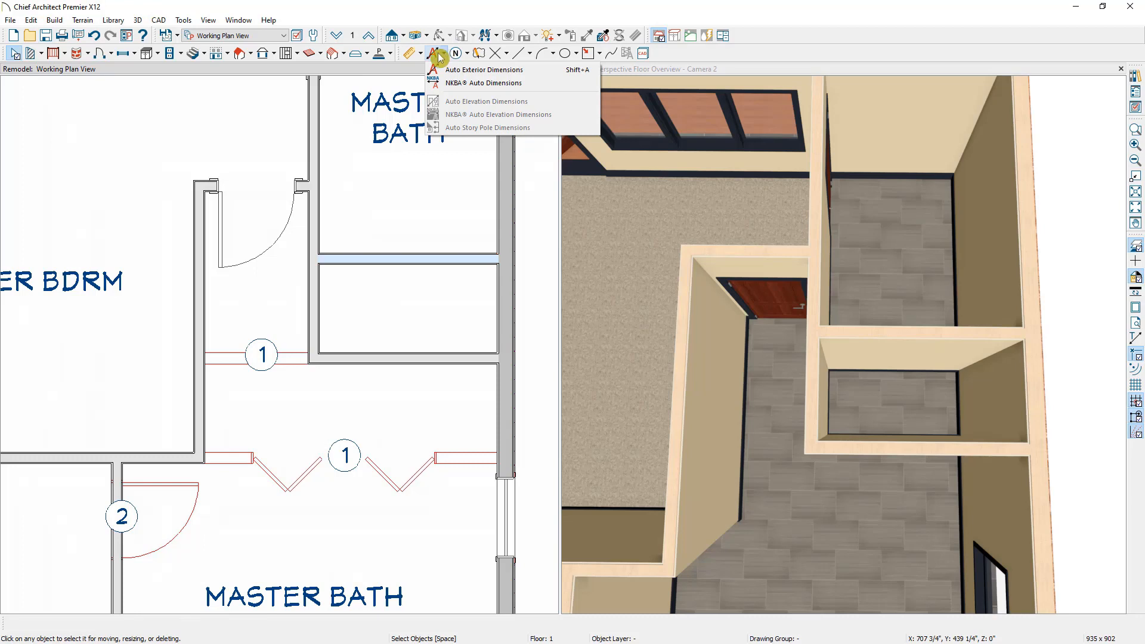
click(422, 55)
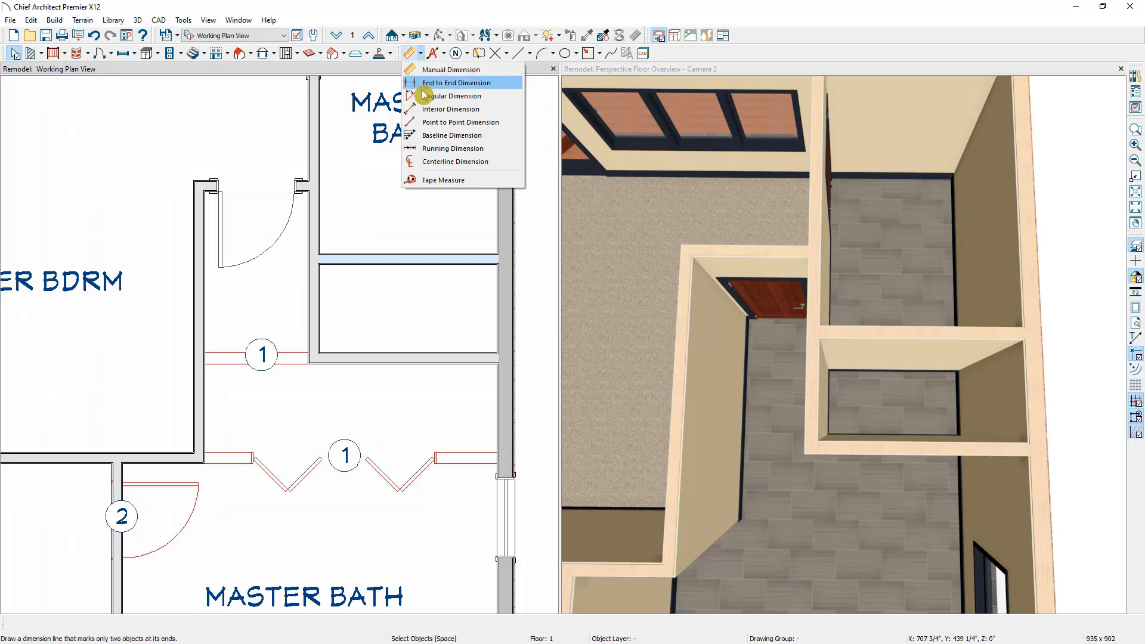
click(430, 113)
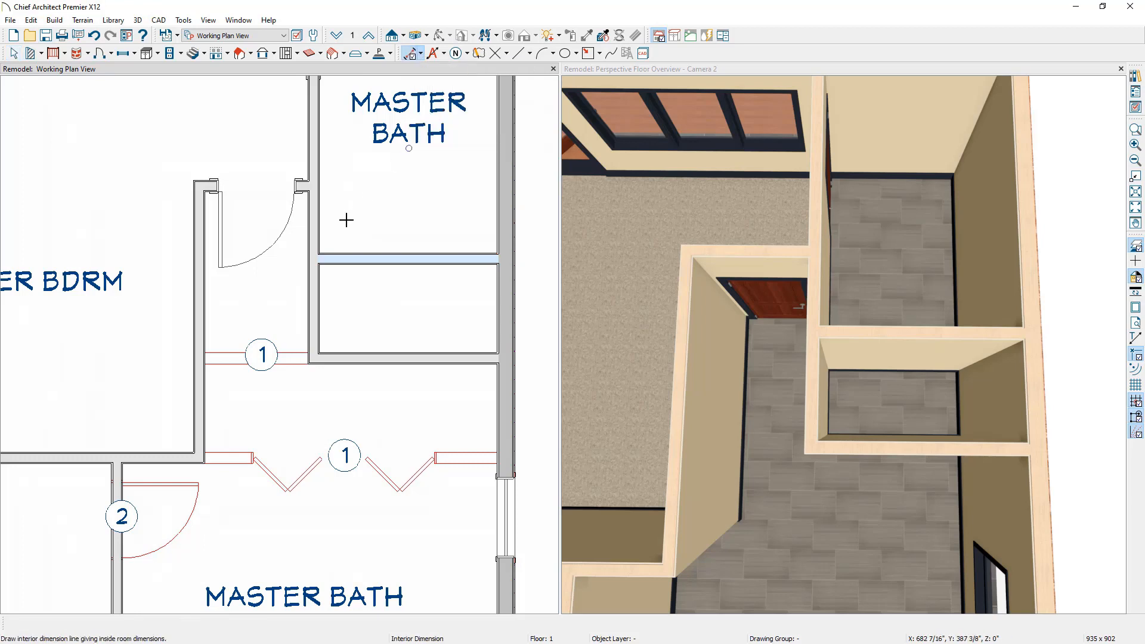
drag(345, 222, 348, 286)
drag(345, 338, 344, 354)
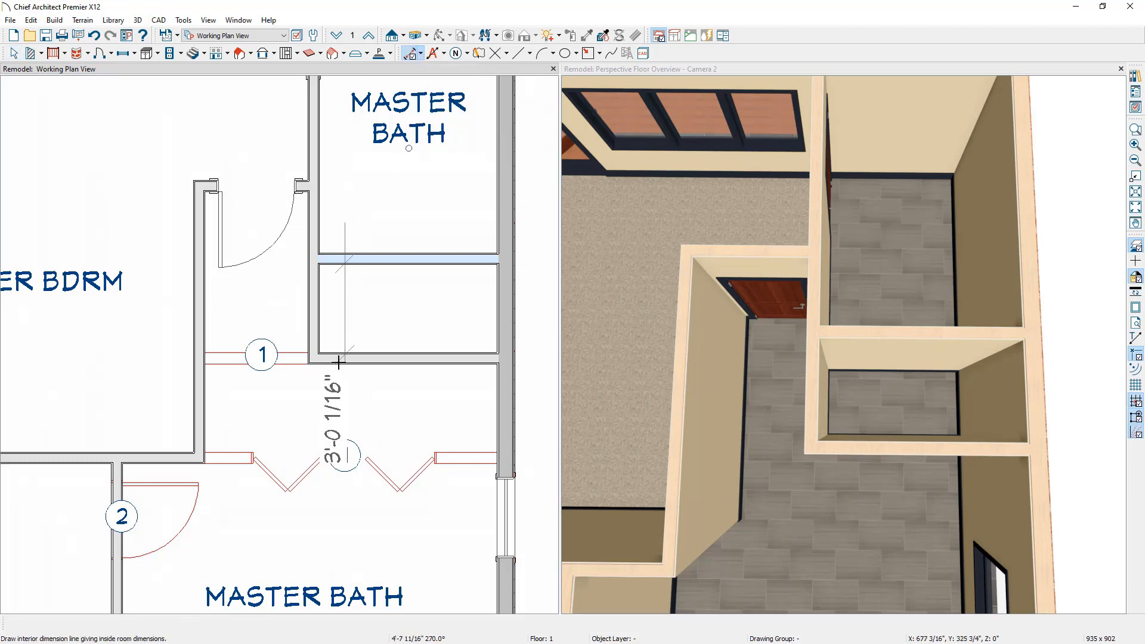
key(Escape)
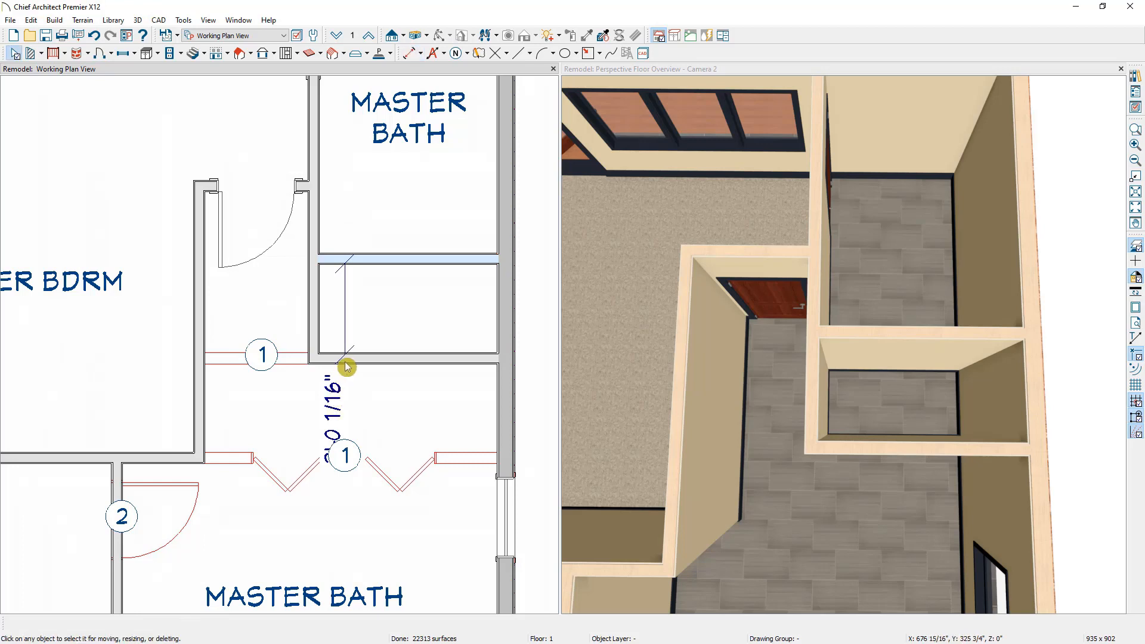
Move the new interior wall by setting the small room's interior dimension to 42 inches.
scroll(351, 387, up, 2)
click(395, 202)
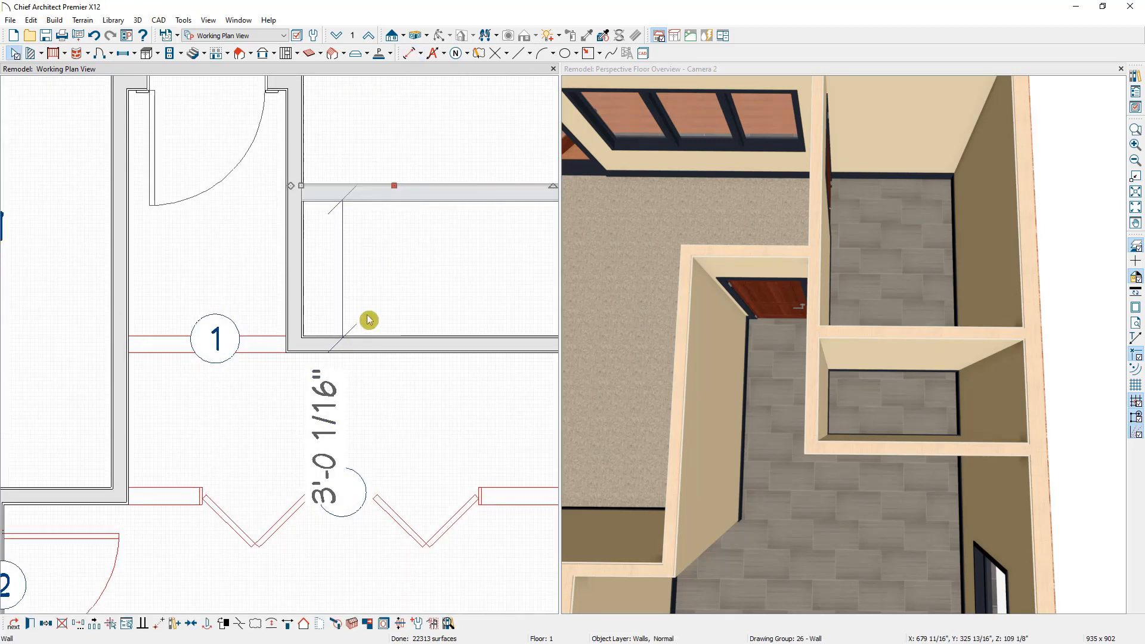
click(324, 404)
text(42)
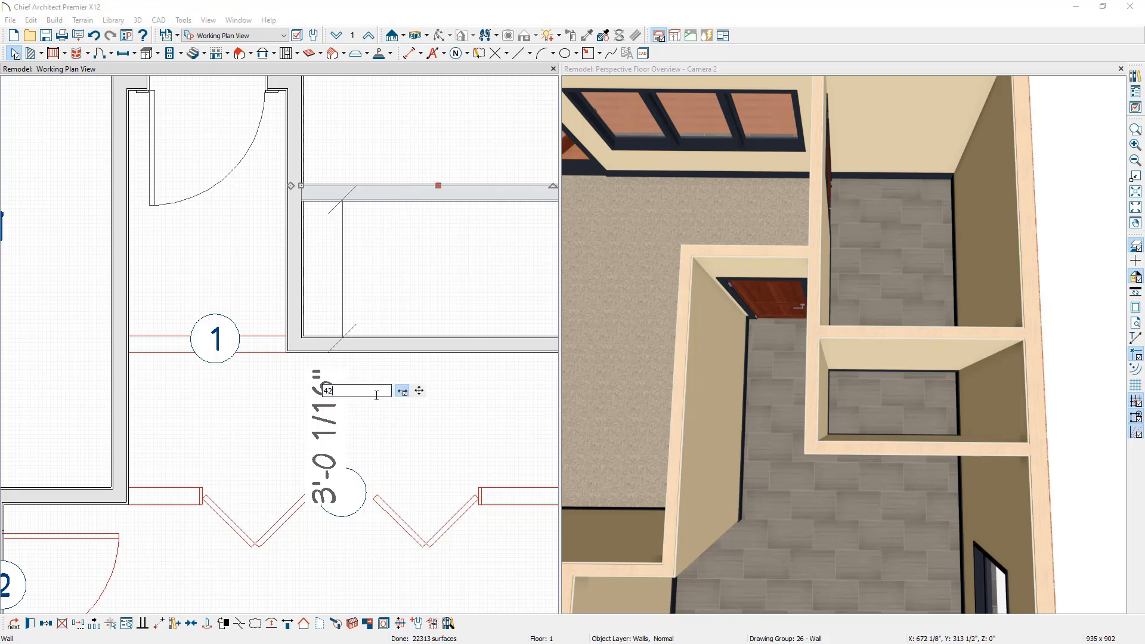
key(Return)
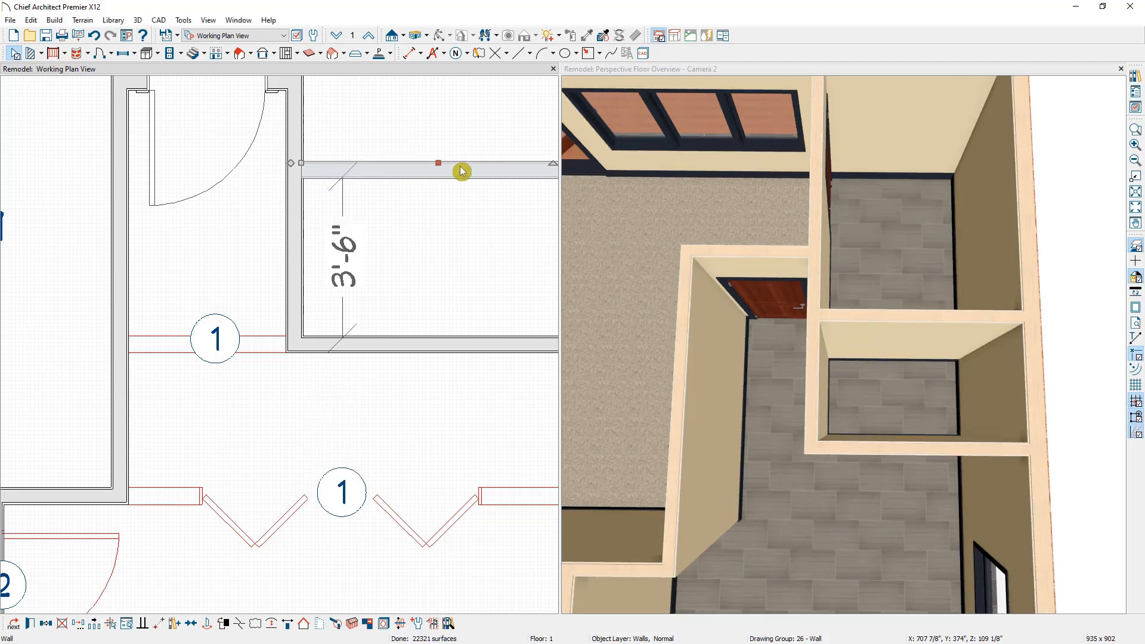
key(Escape)
scroll(359, 191, up, 2)
scroll(359, 191, up, 1)
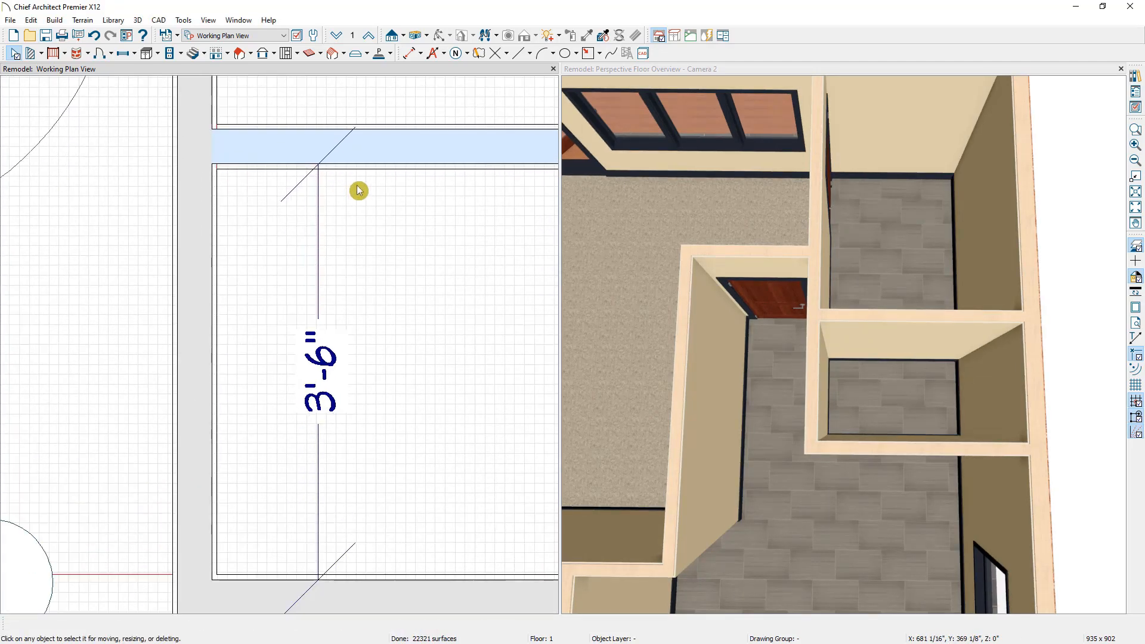
Place a hinged door in the small room's side wall facing the hallway, opening into the room.
scroll(359, 190, down, 1)
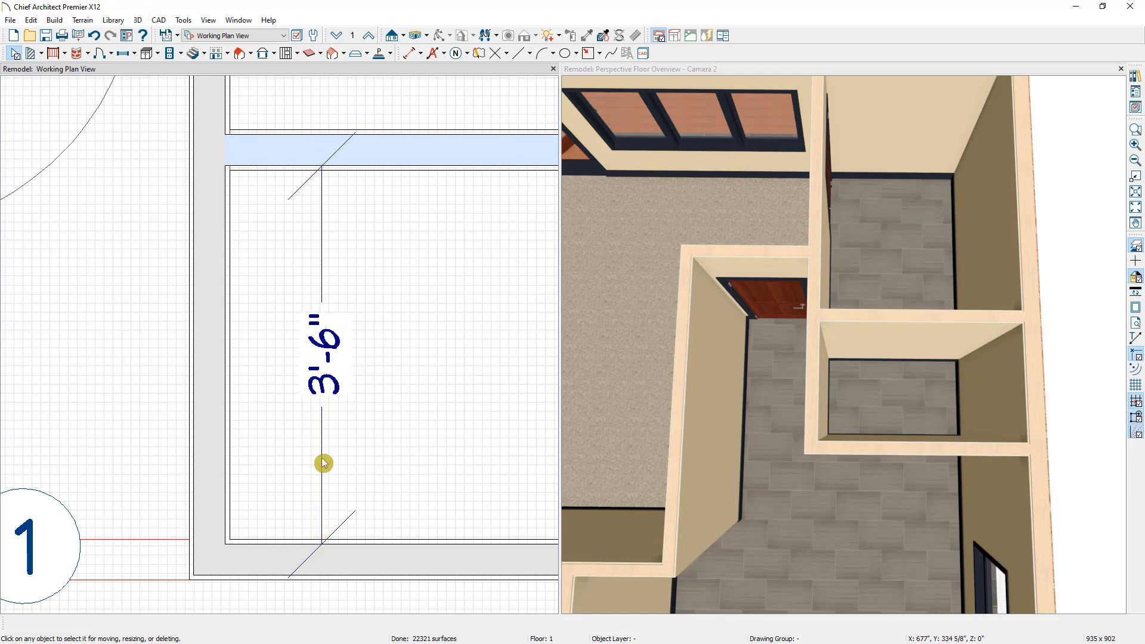
scroll(325, 319, down, 3)
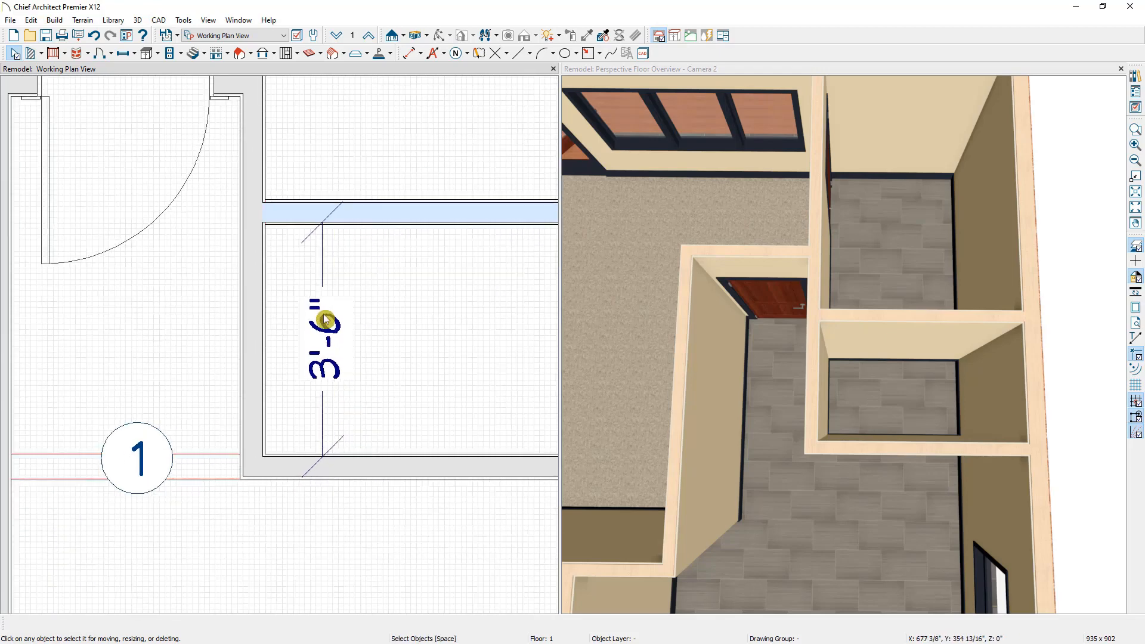
middle_drag(389, 319, 356, 320)
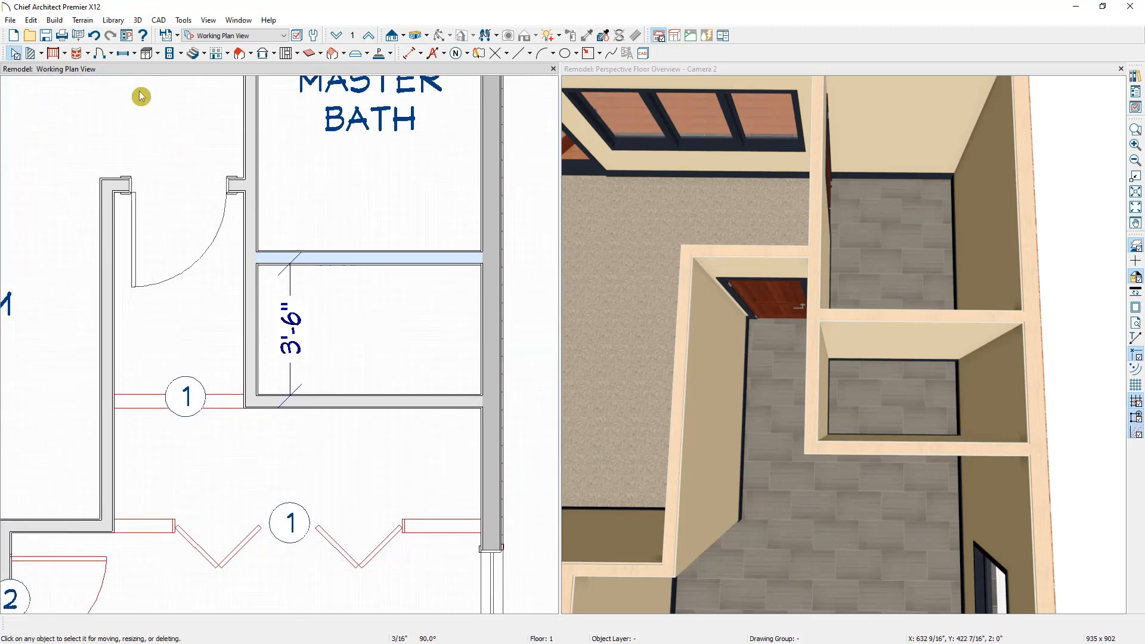
click(111, 55)
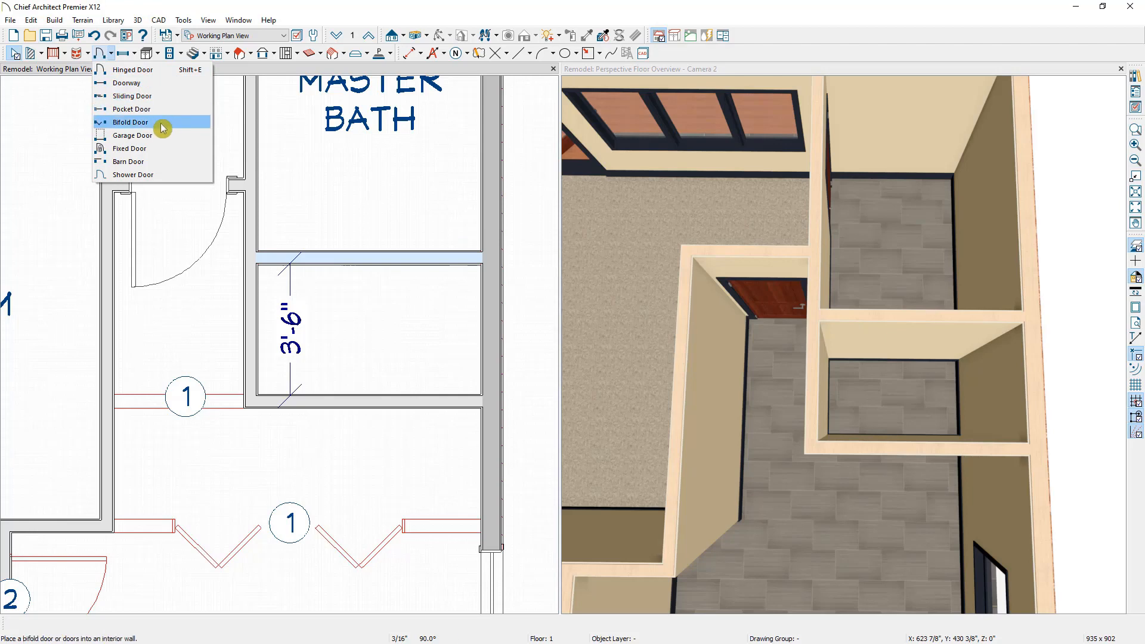
click(164, 75)
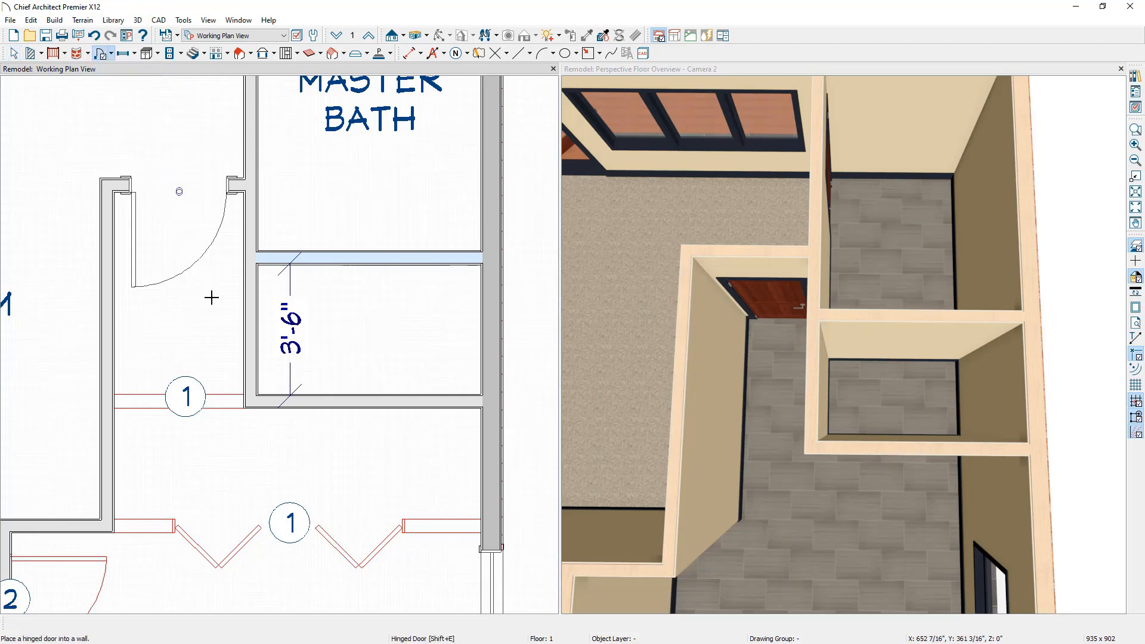
click(253, 320)
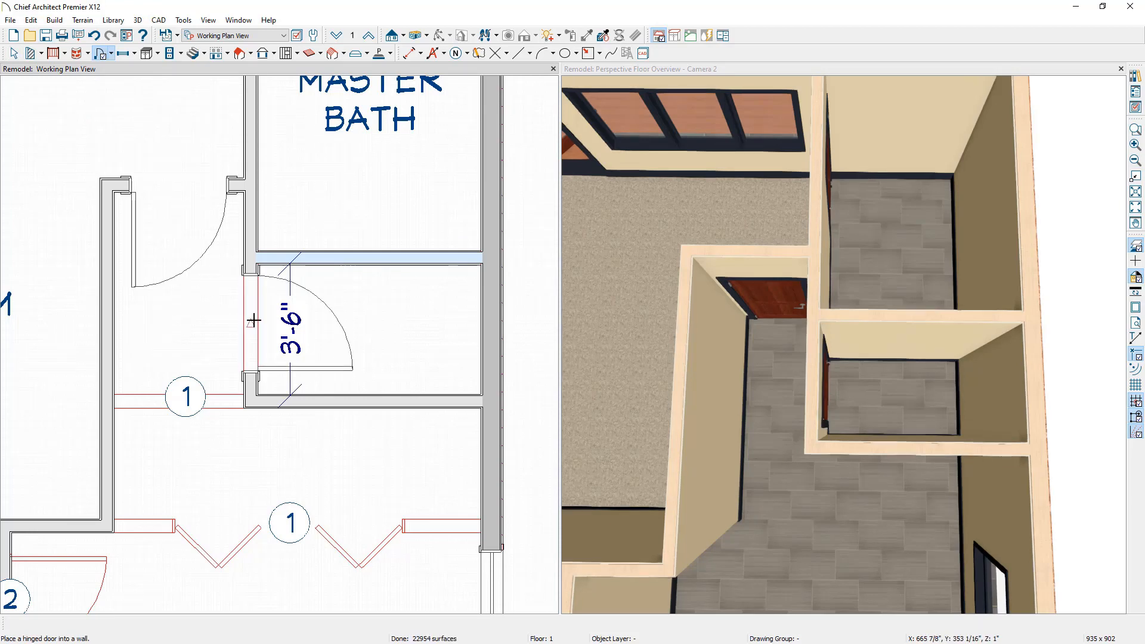
key(space)
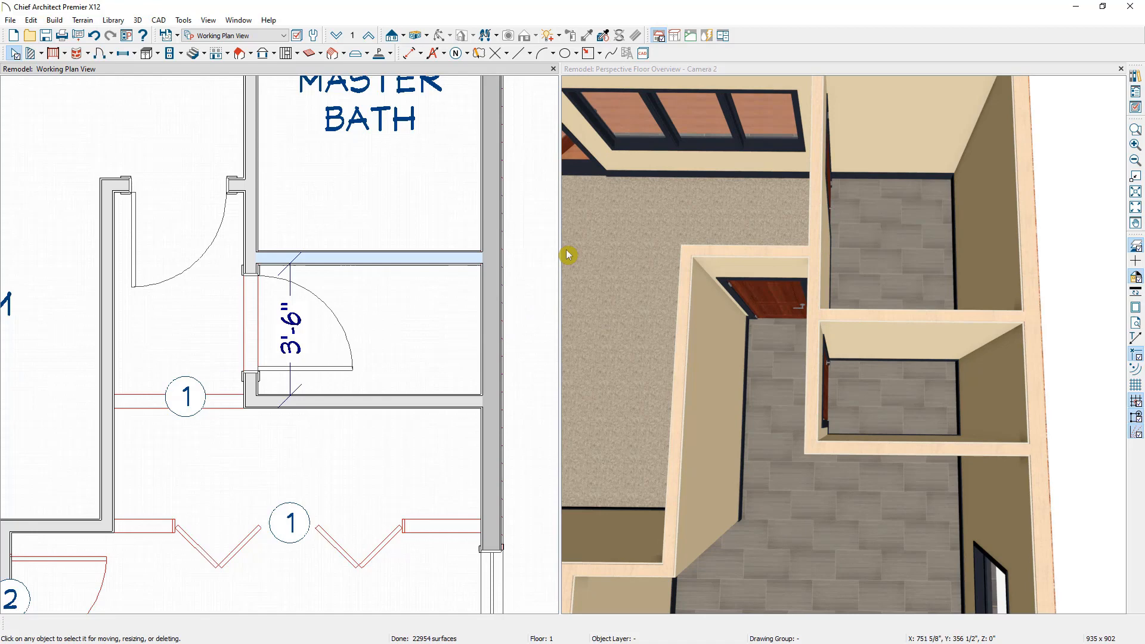
Center the new hinged door on the small room using the Center Object tool in the perspective camera view.
click(667, 75)
mouse_move(823, 350)
mouse_down()
mouse_move(764, 330)
mouse_move(882, 335)
mouse_move(856, 376)
mouse_move(808, 360)
mouse_move(836, 357)
mouse_up()
scroll(781, 343, up, 2)
middle_drag(836, 356, 812, 385)
click(812, 386)
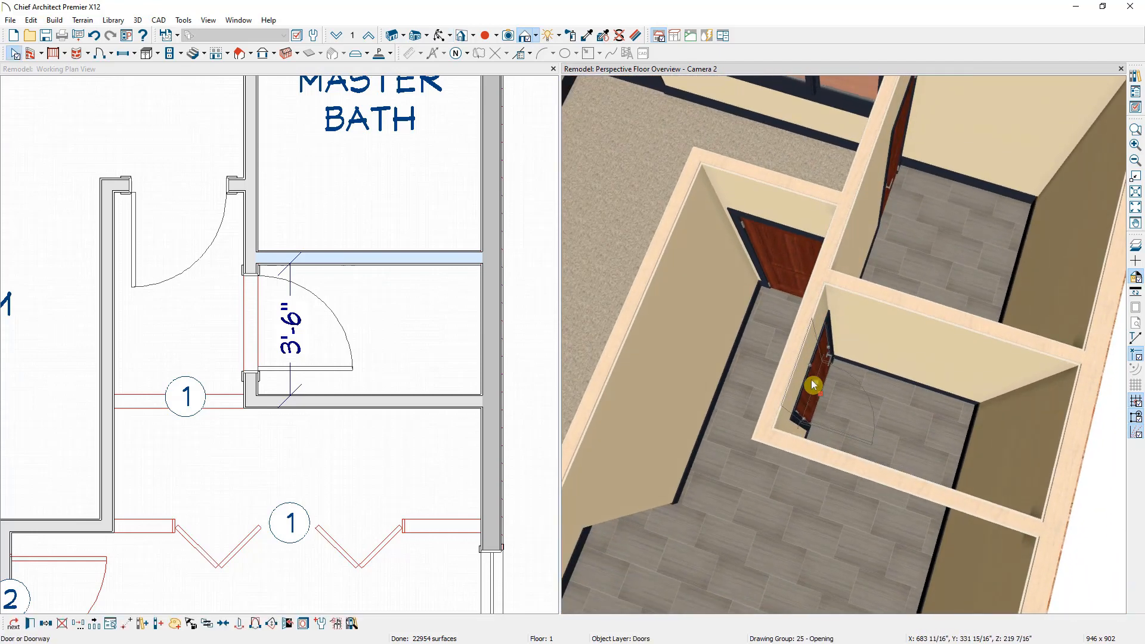
click(222, 626)
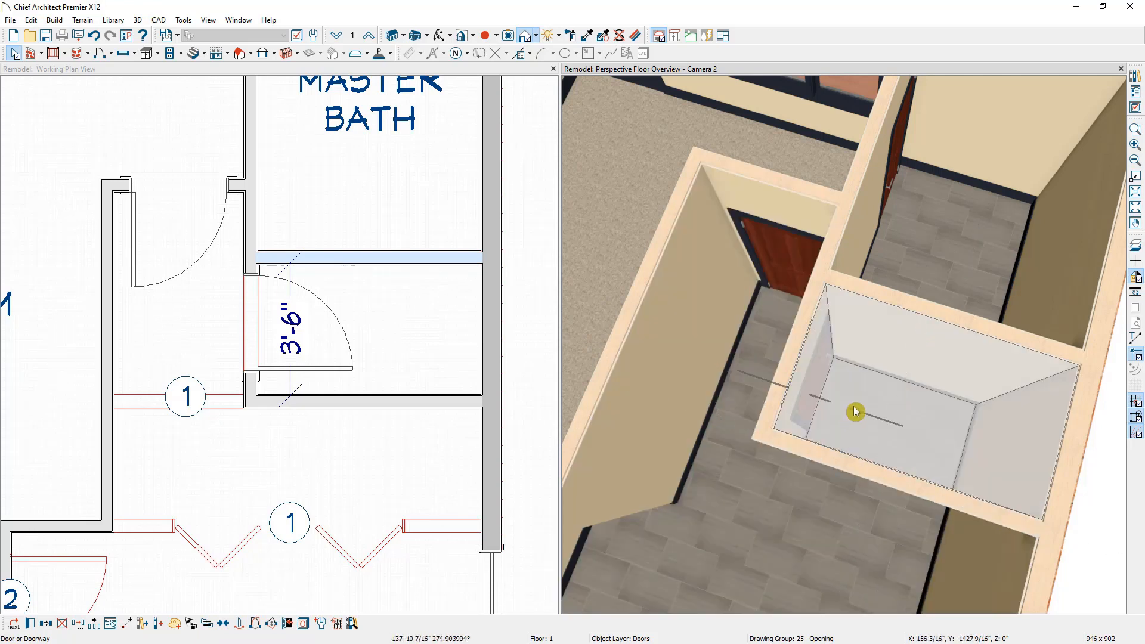
click(855, 411)
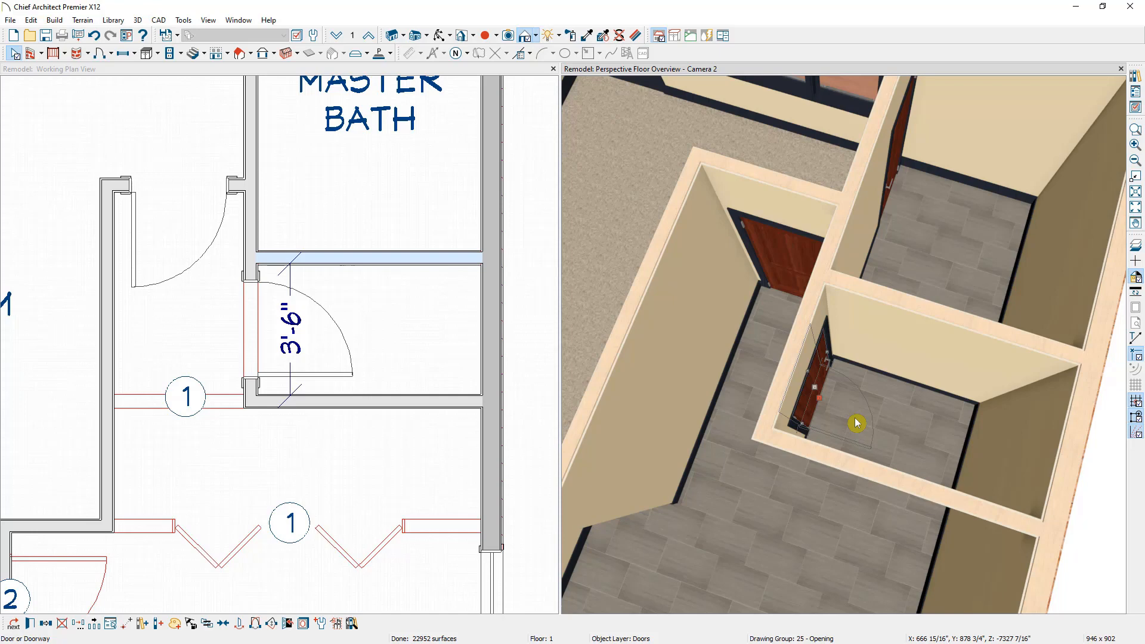
Search the library for k-3946 and place the K-3946-RA Adair Comfort Height Elongated Toilet against the small room's exterior wall, facing the door.
middle_drag(855, 423, 837, 399)
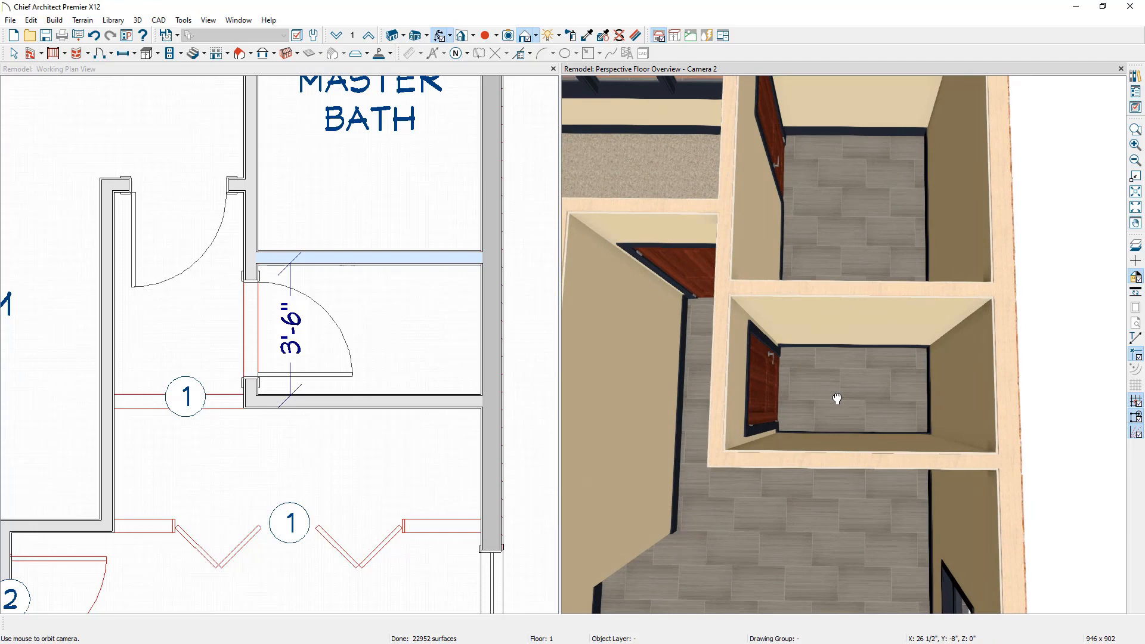
click(1137, 78)
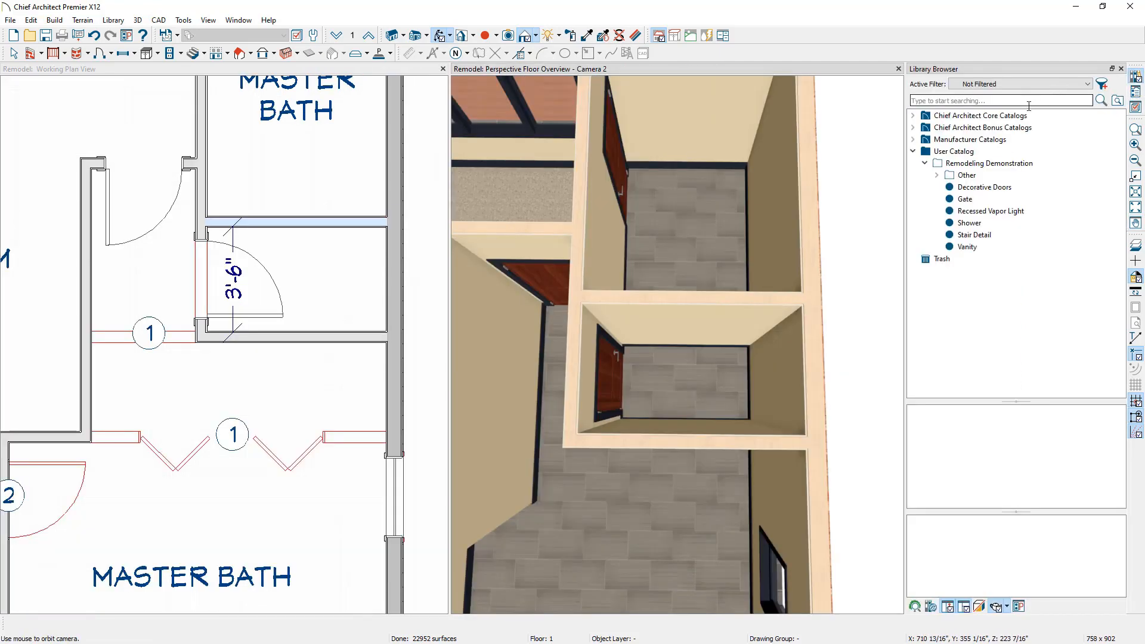
click(928, 100)
text(k-3)
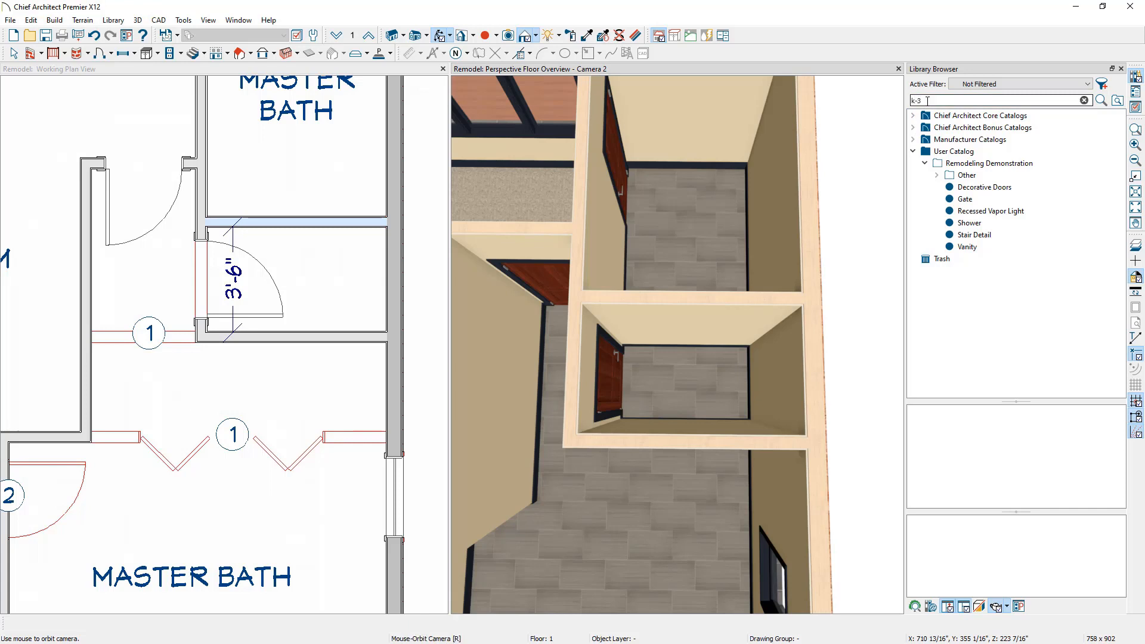
text(946)
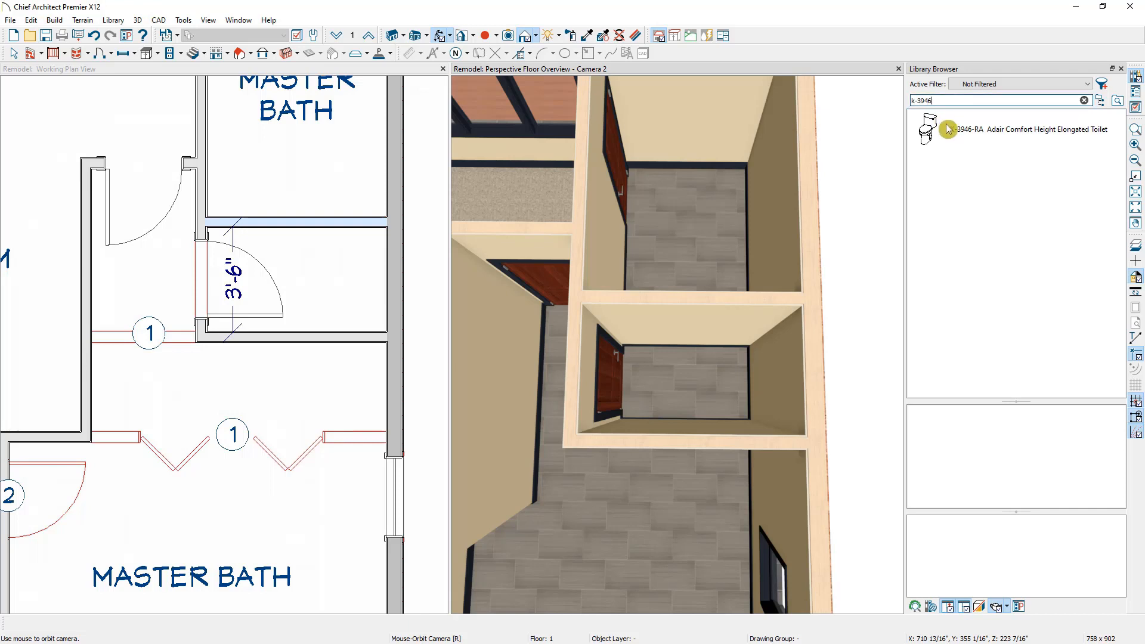
click(948, 129)
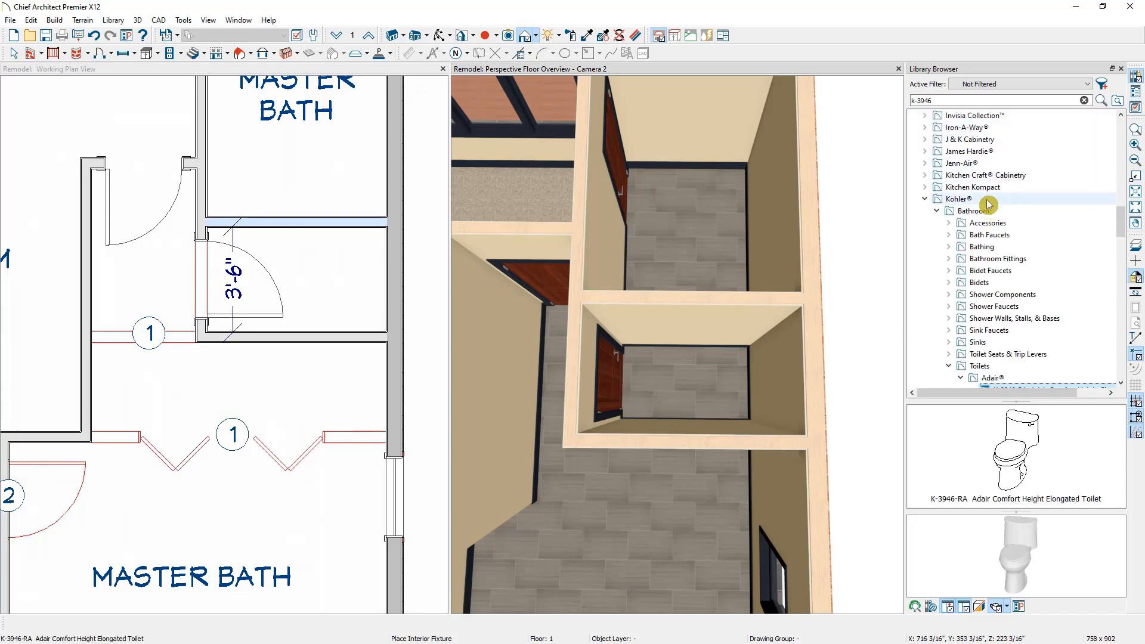
scroll(987, 203, down, 2)
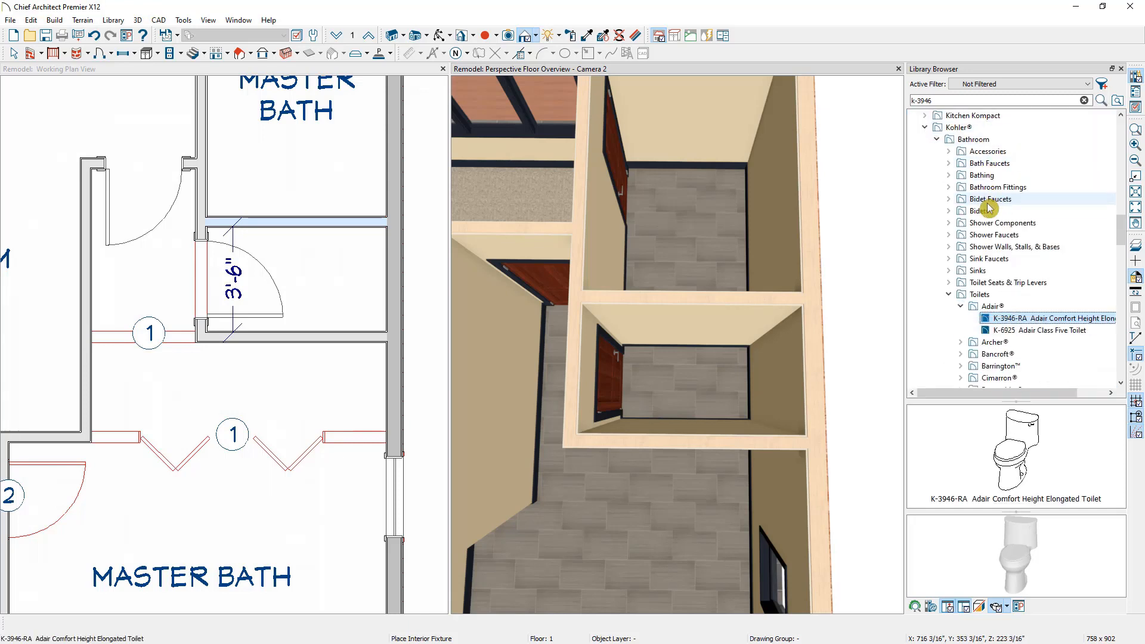
click(1013, 318)
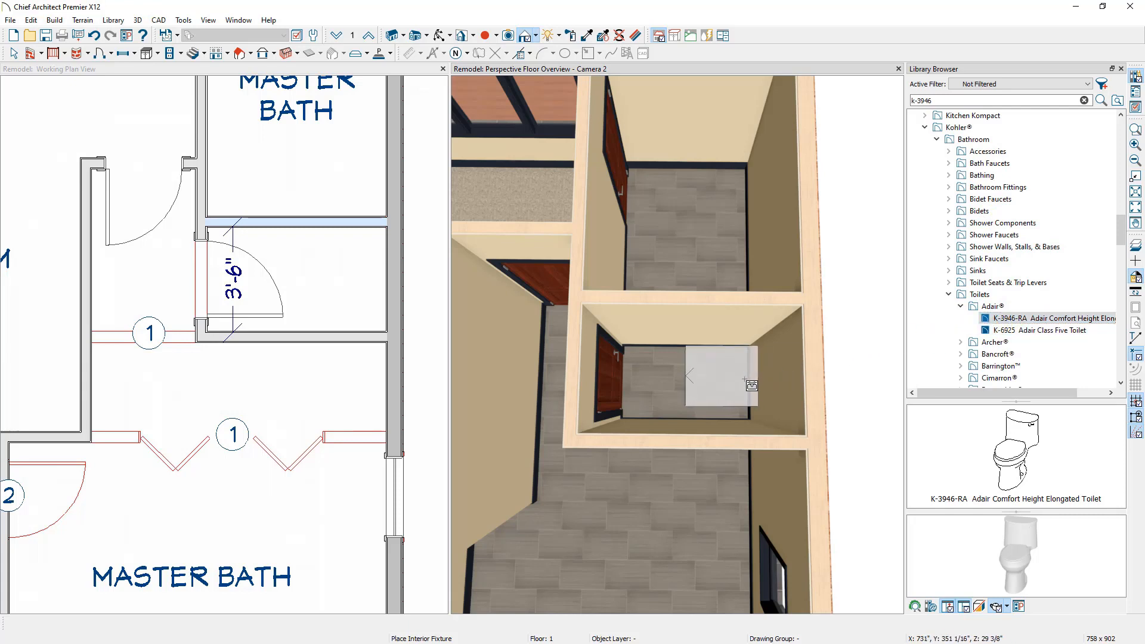
click(744, 379)
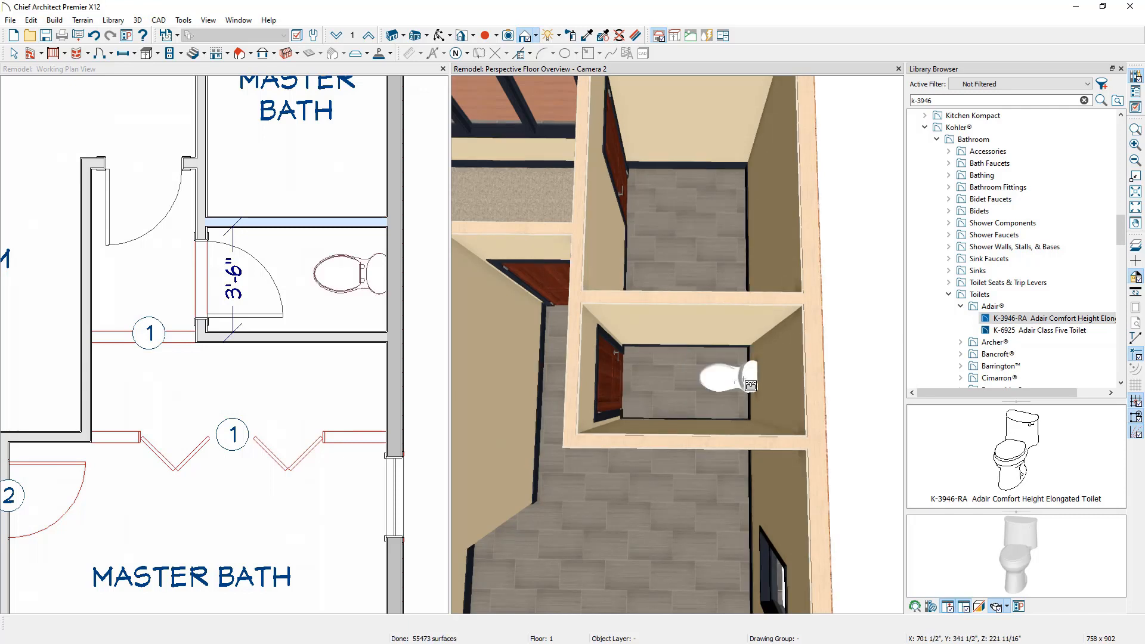
Center the toilet in the small room with the Center Object tool.
scroll(744, 379, up, 3)
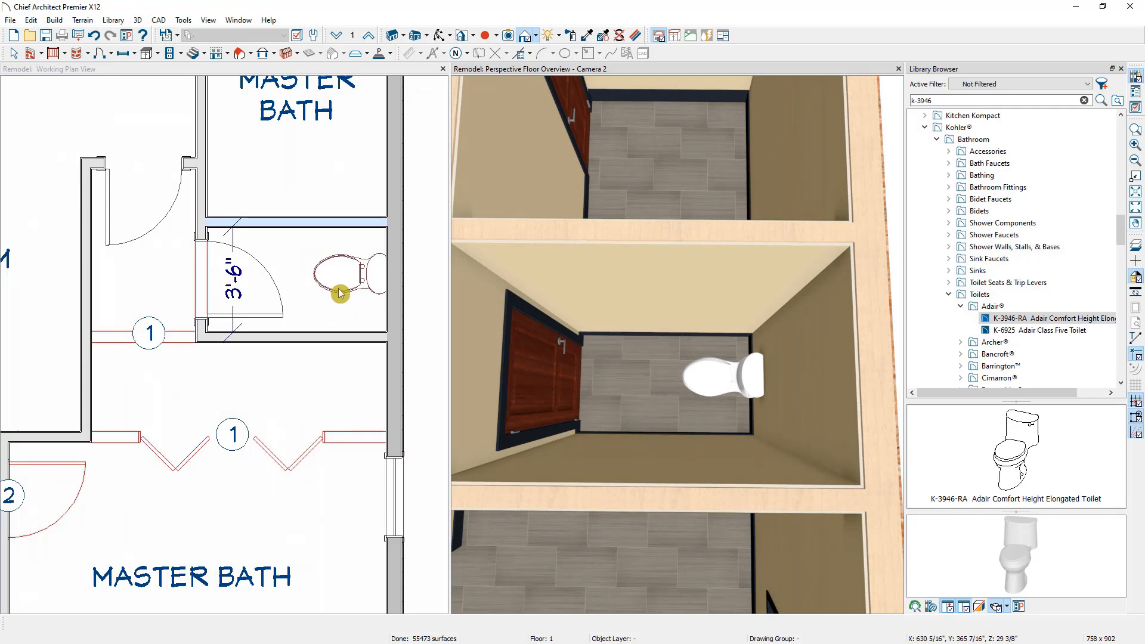
key(space)
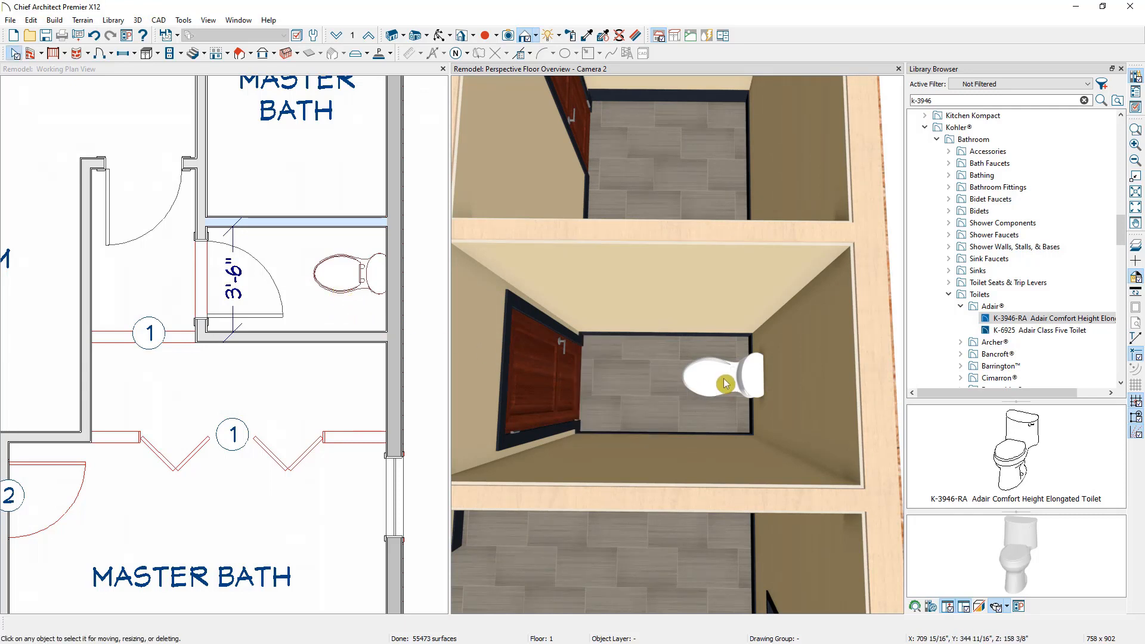
click(725, 384)
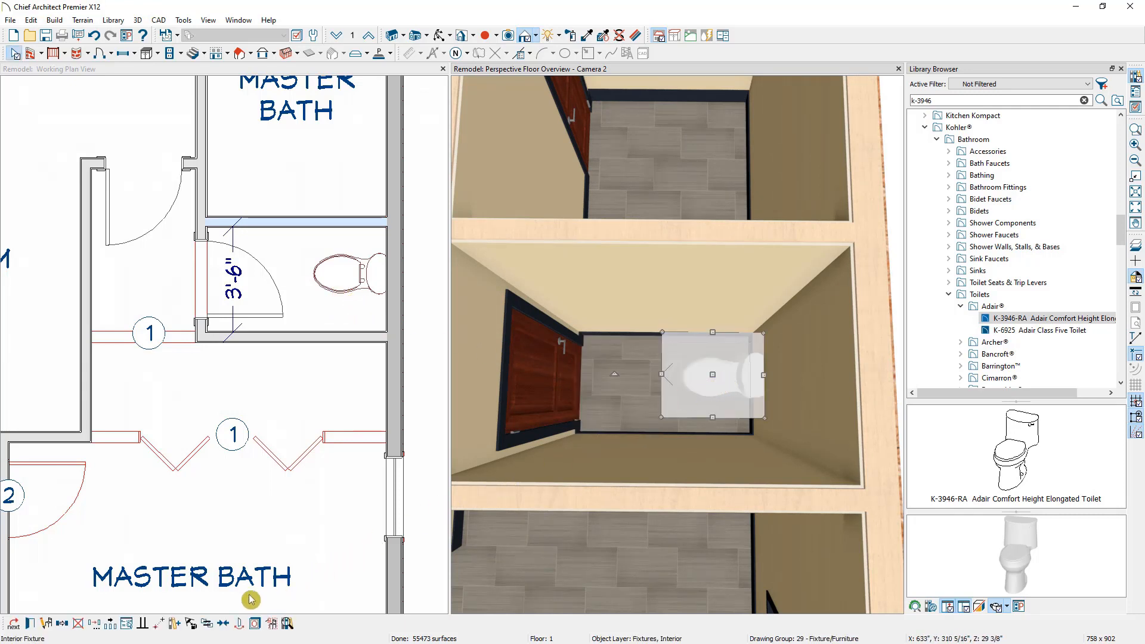
click(227, 626)
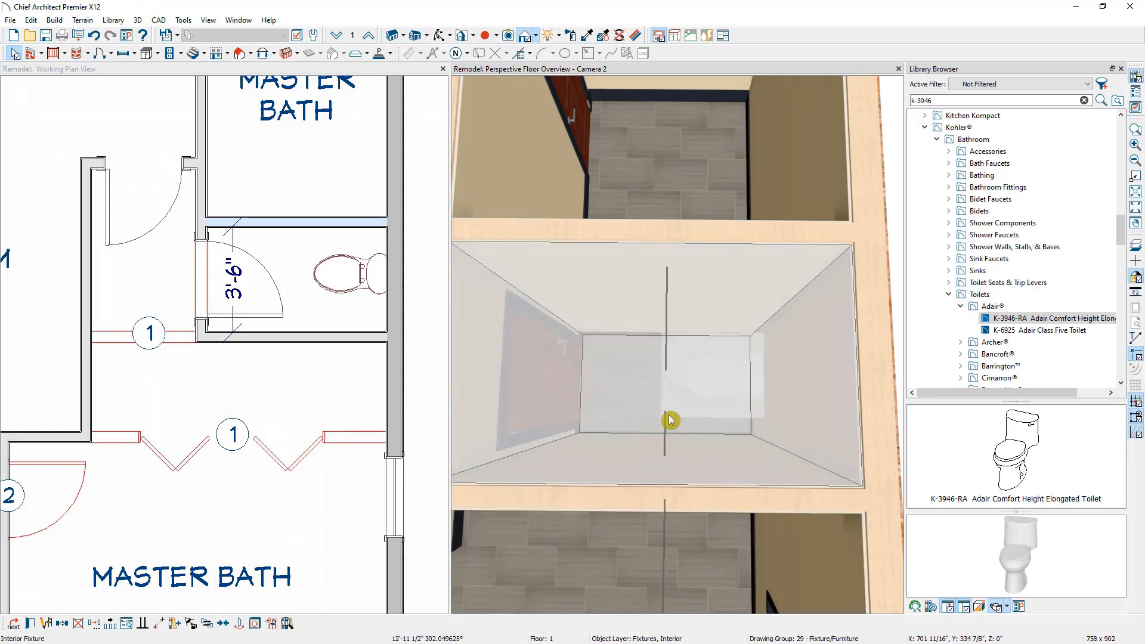
click(763, 389)
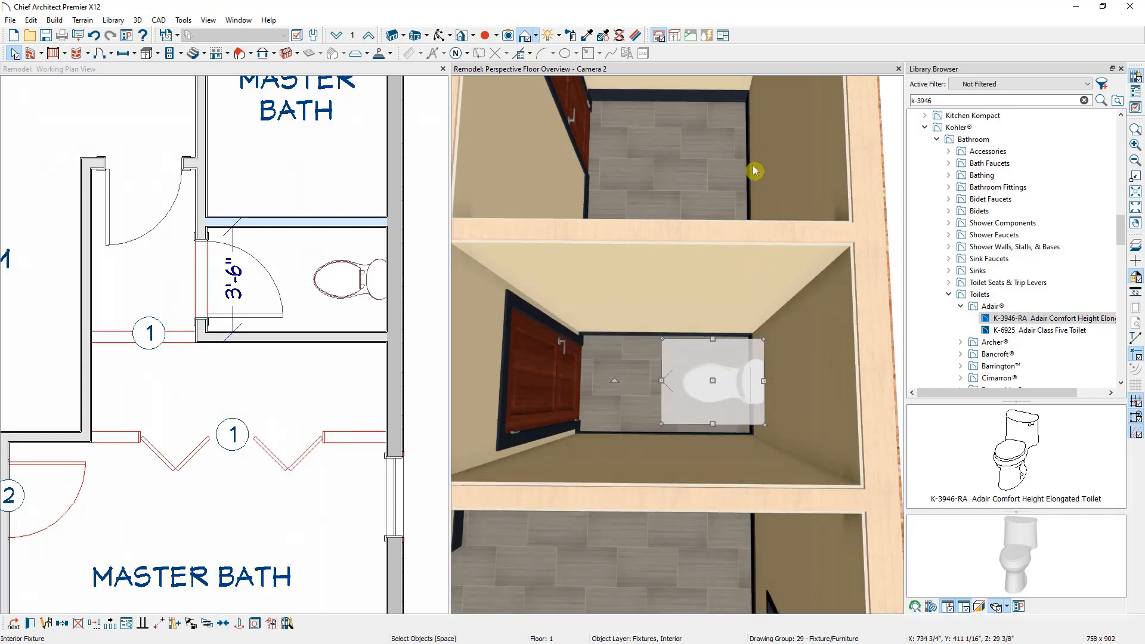
Dock the perspective camera view as a full-size tab and place a base cabinet on the floor of the new master bath.
drag(749, 70, 311, 307)
scroll(311, 307, up, 2)
middle_drag(400, 304, 402, 261)
middle_drag(460, 286, 519, 303)
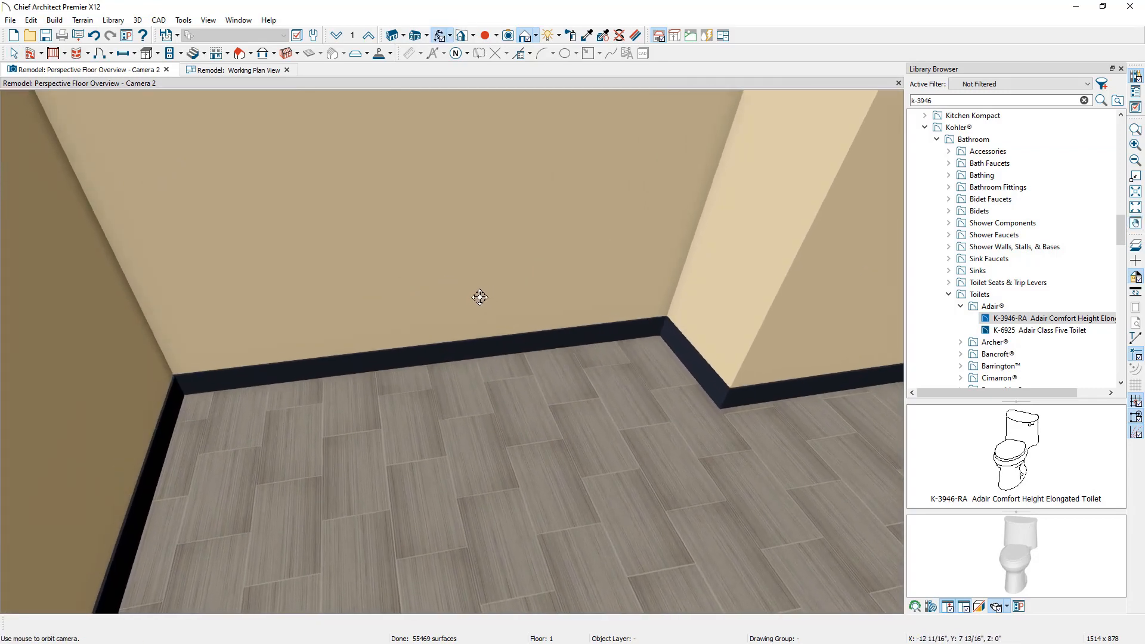
drag(477, 296, 461, 270)
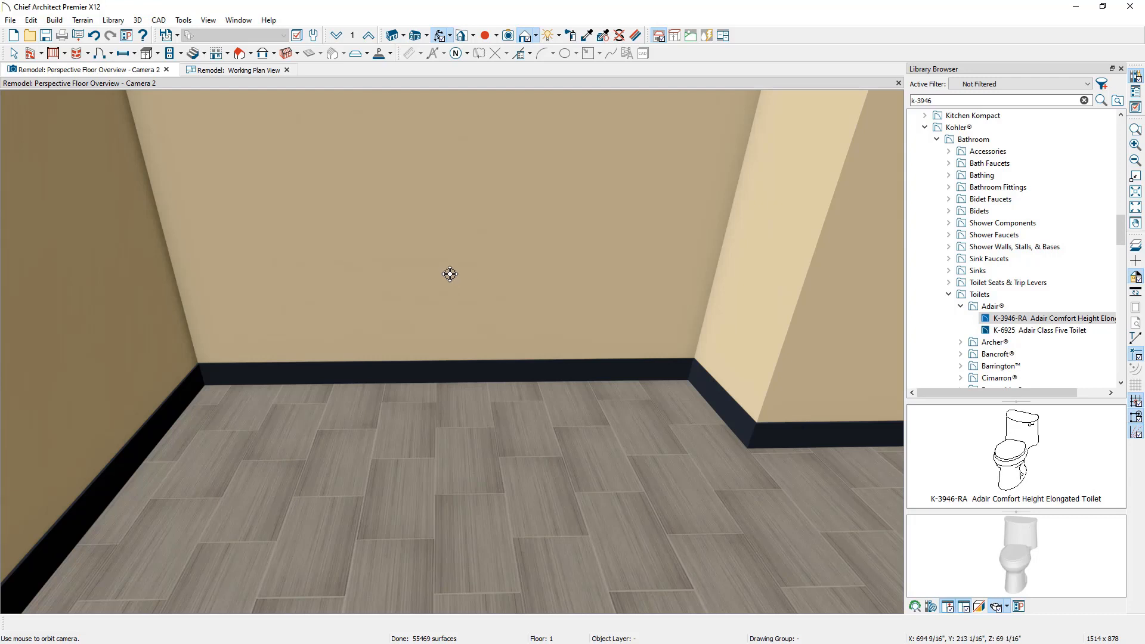
click(162, 57)
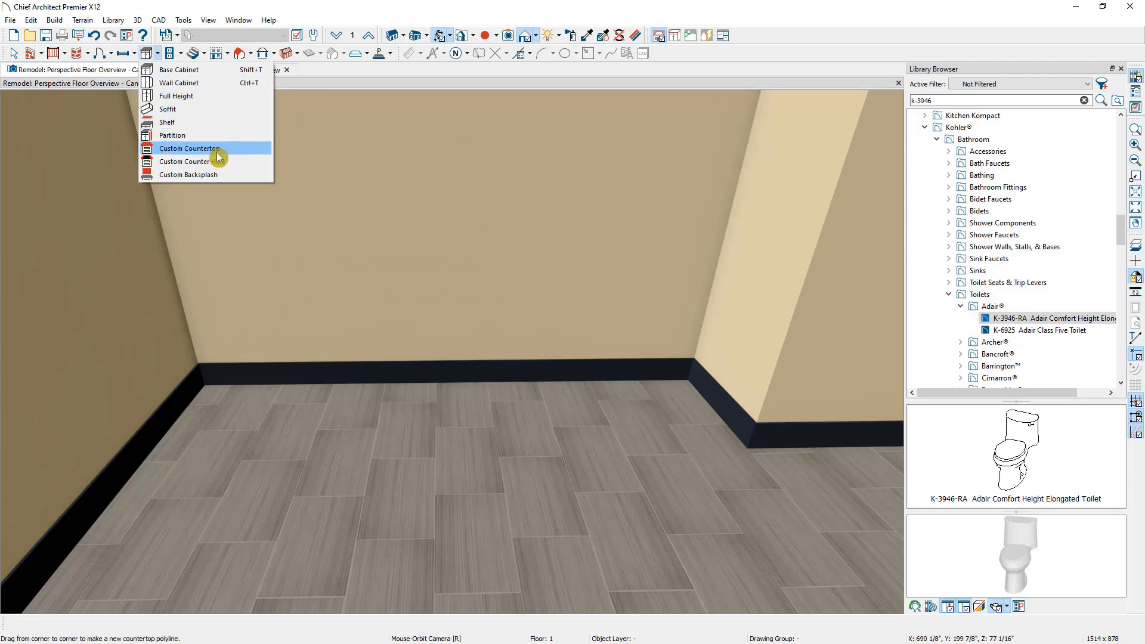
click(225, 71)
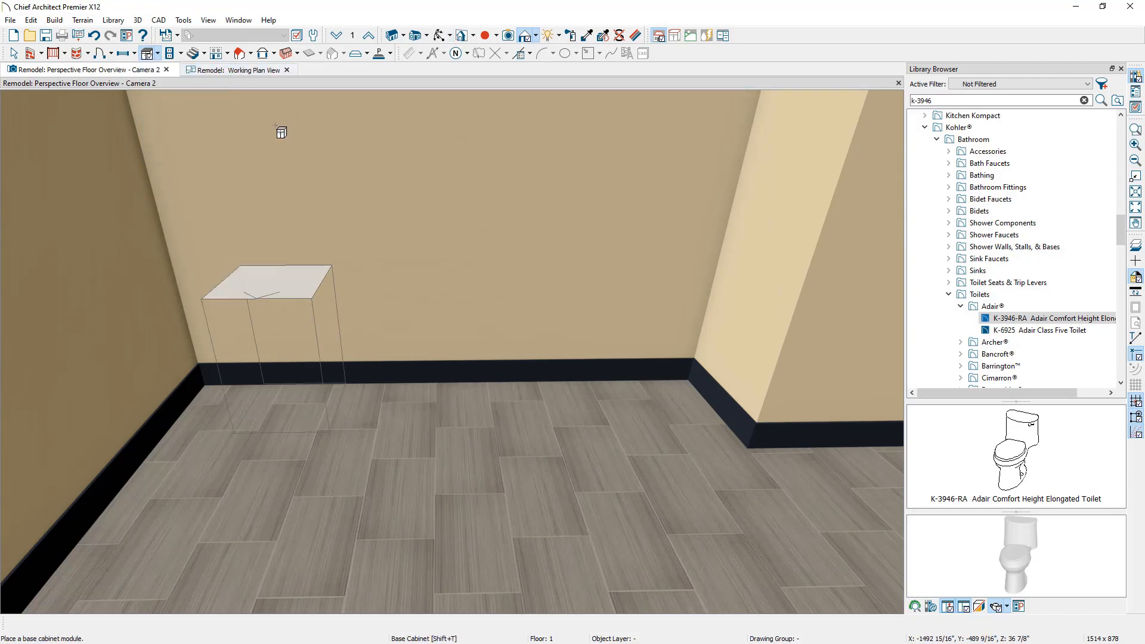
click(444, 437)
key(space)
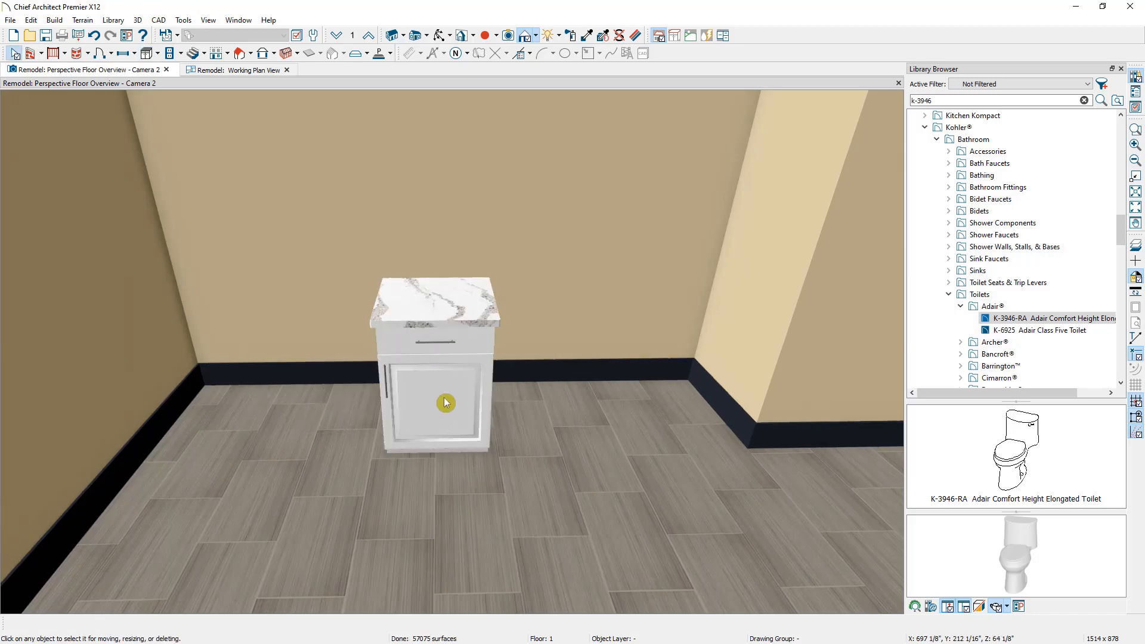
Find the Artisan Door among the Inovae doors in the Plato Woodwork, Inc. catalog and examine it in the 3D preview.
scroll(445, 403, up, 1)
scroll(445, 402, up, 3)
scroll(445, 403, down, 1)
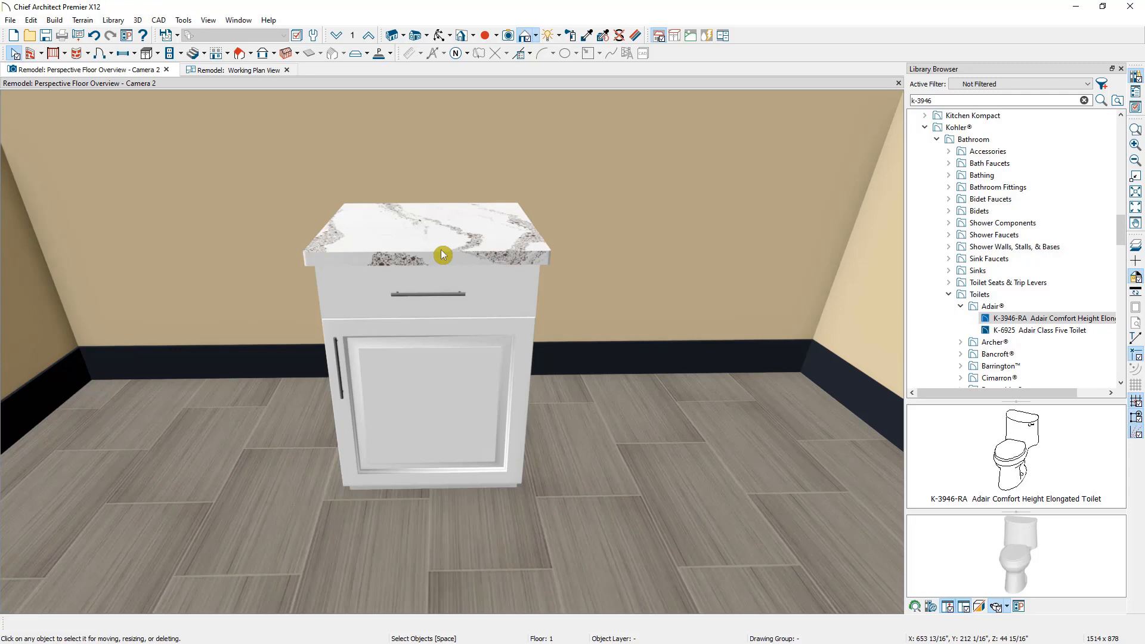
click(924, 127)
scroll(1048, 297, down, 5)
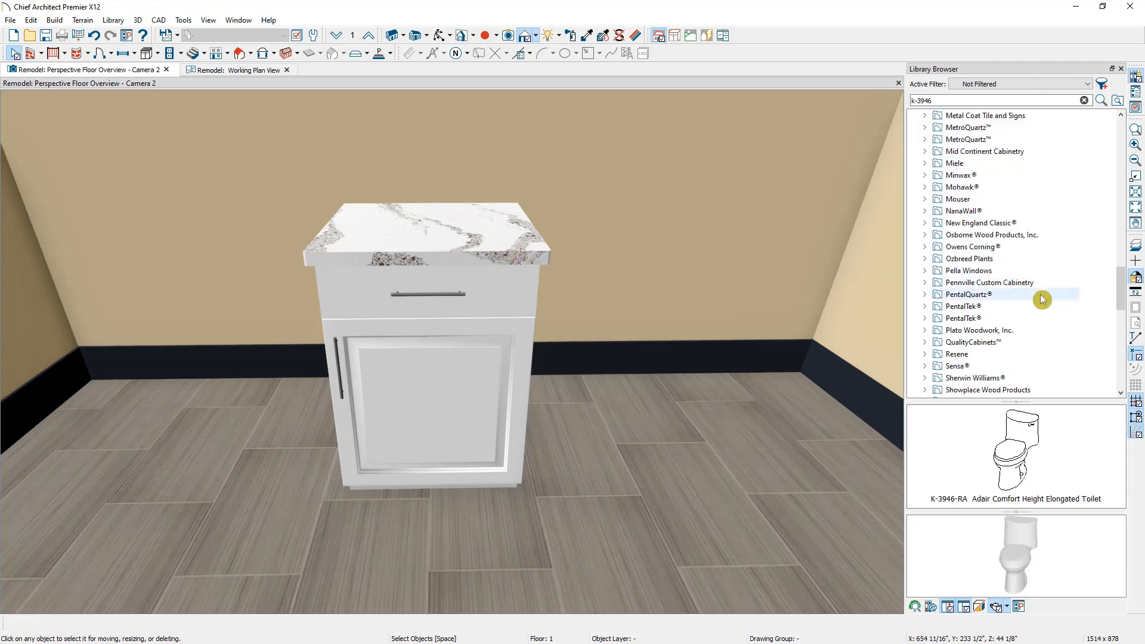
click(926, 332)
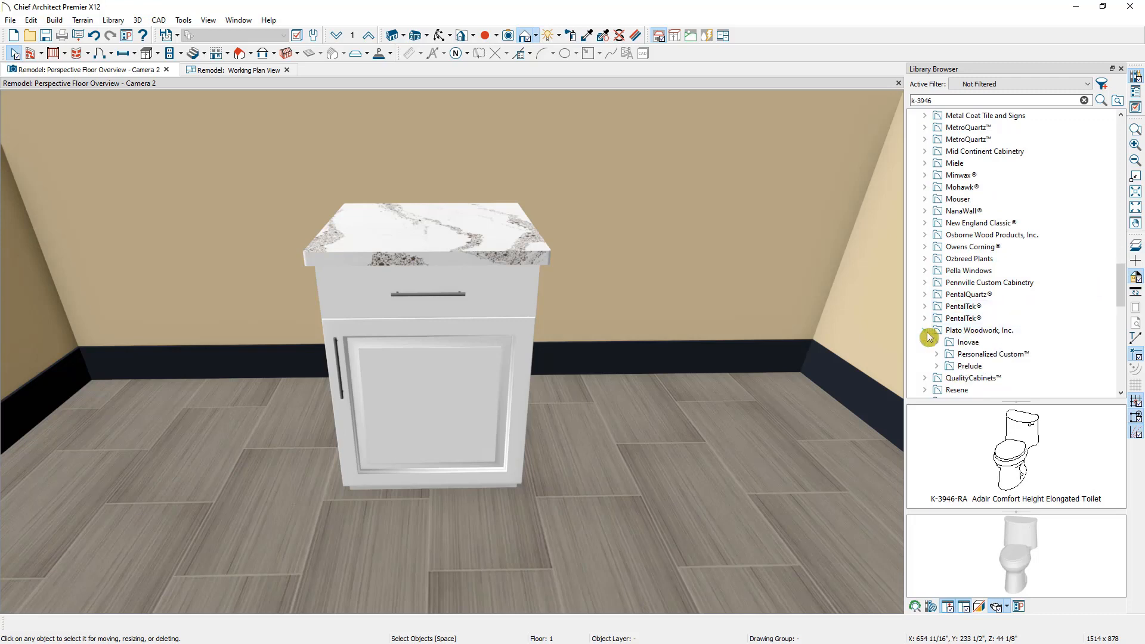
scroll(929, 338, down, 3)
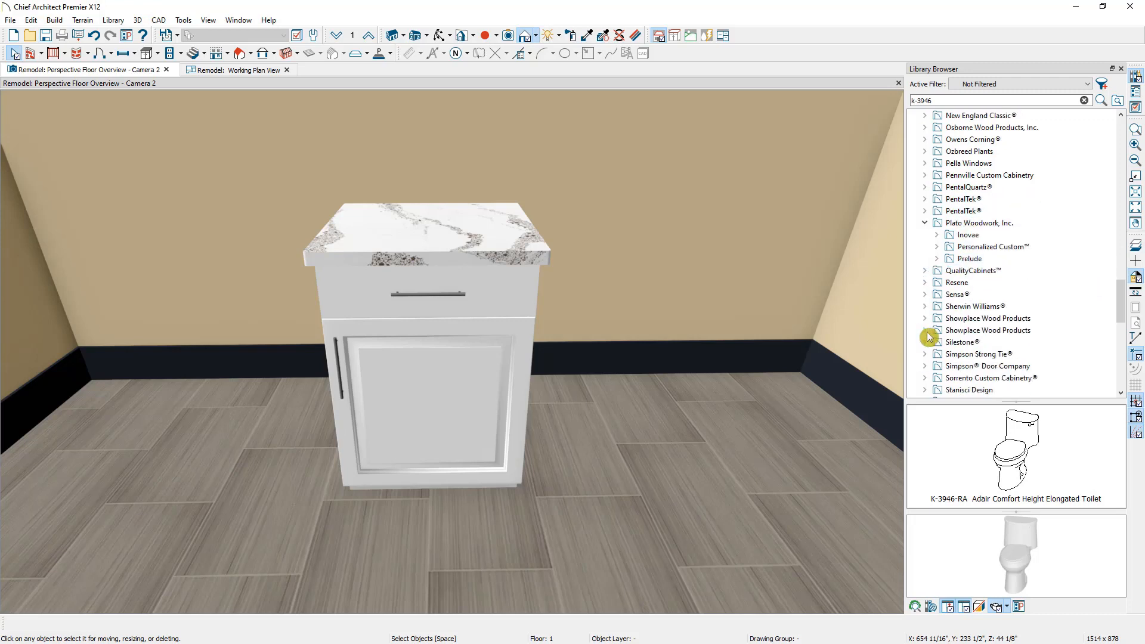
click(936, 236)
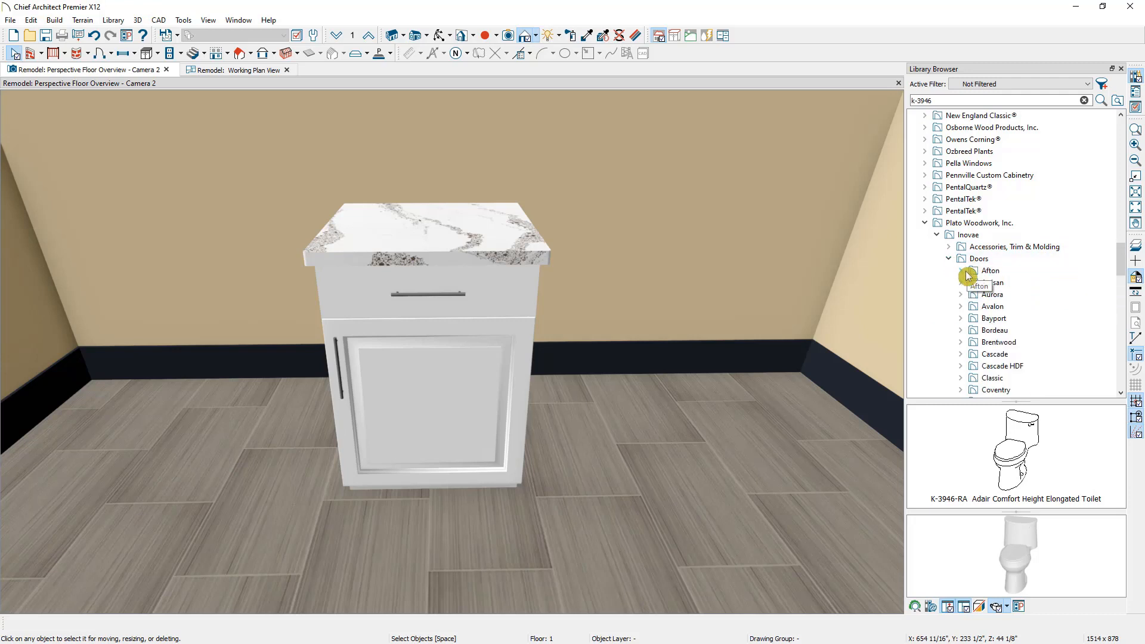
click(961, 283)
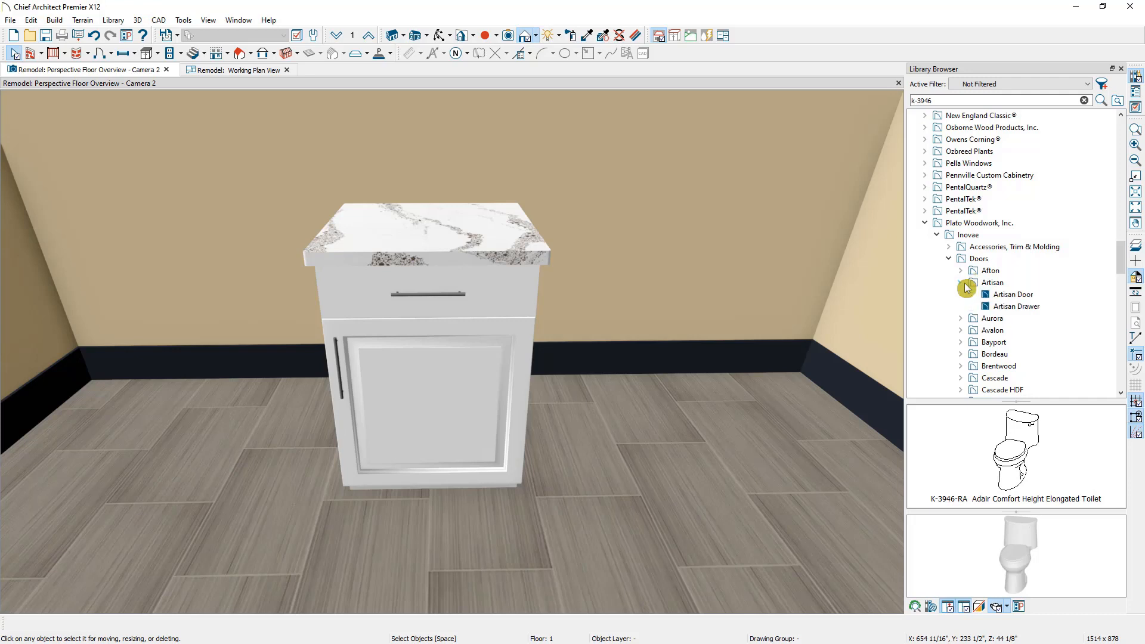
click(991, 294)
mouse_move(1023, 557)
mouse_down()
mouse_move(969, 557)
mouse_move(1046, 557)
mouse_up()
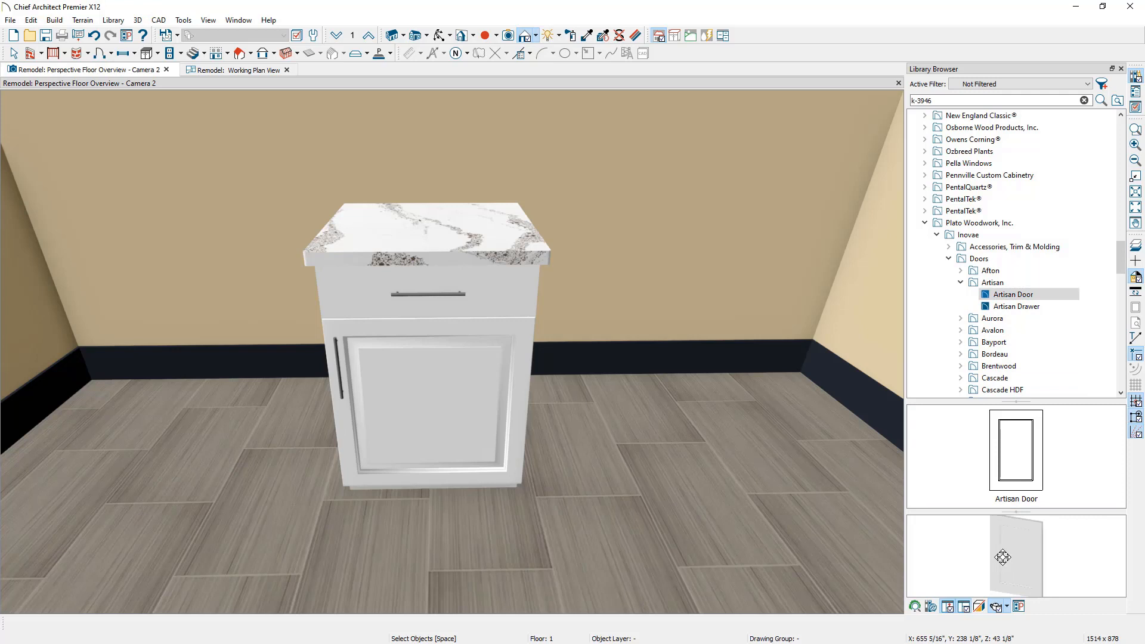
Apply the Artisan Door and Artisan Drawer styles from the library to the base cabinet's door and drawer front.
click(1014, 297)
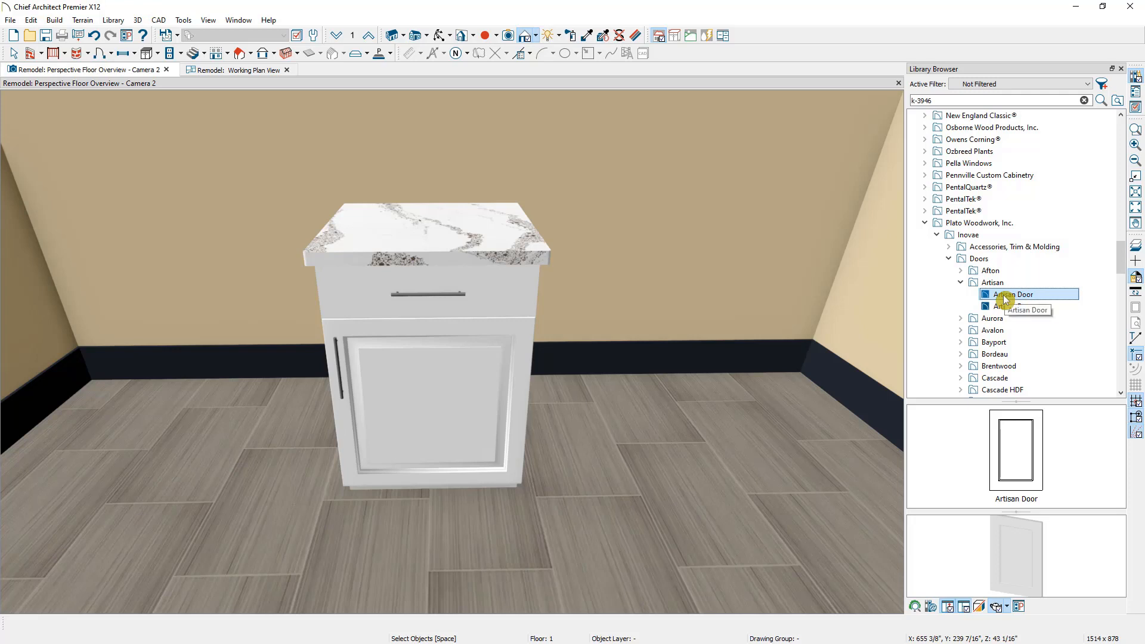
click(1001, 300)
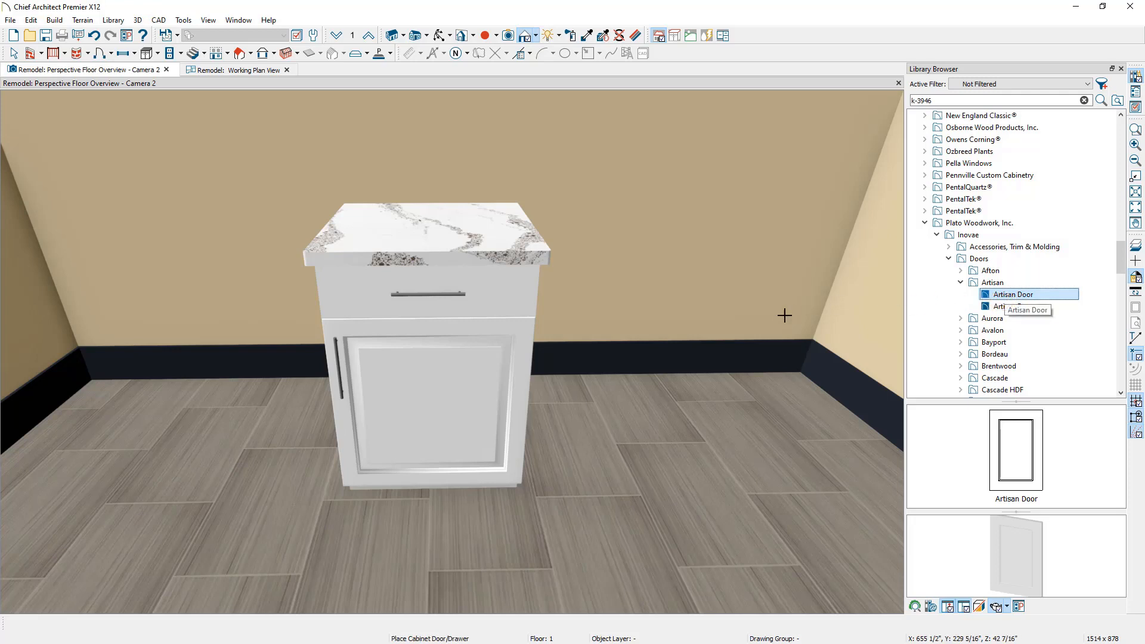
click(525, 357)
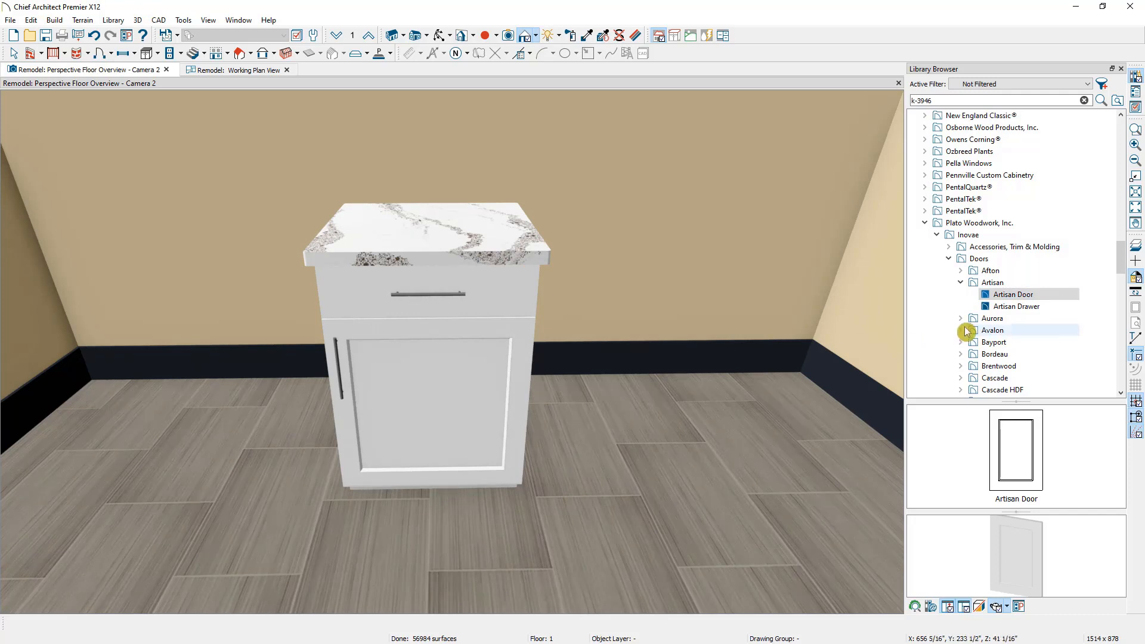
click(1000, 306)
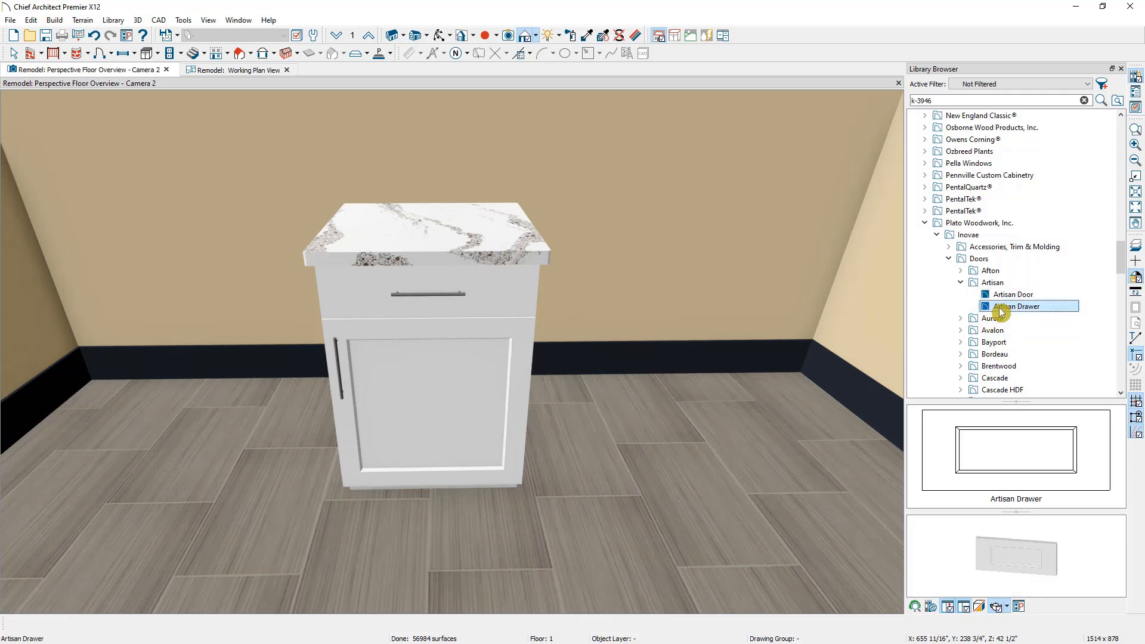
click(527, 300)
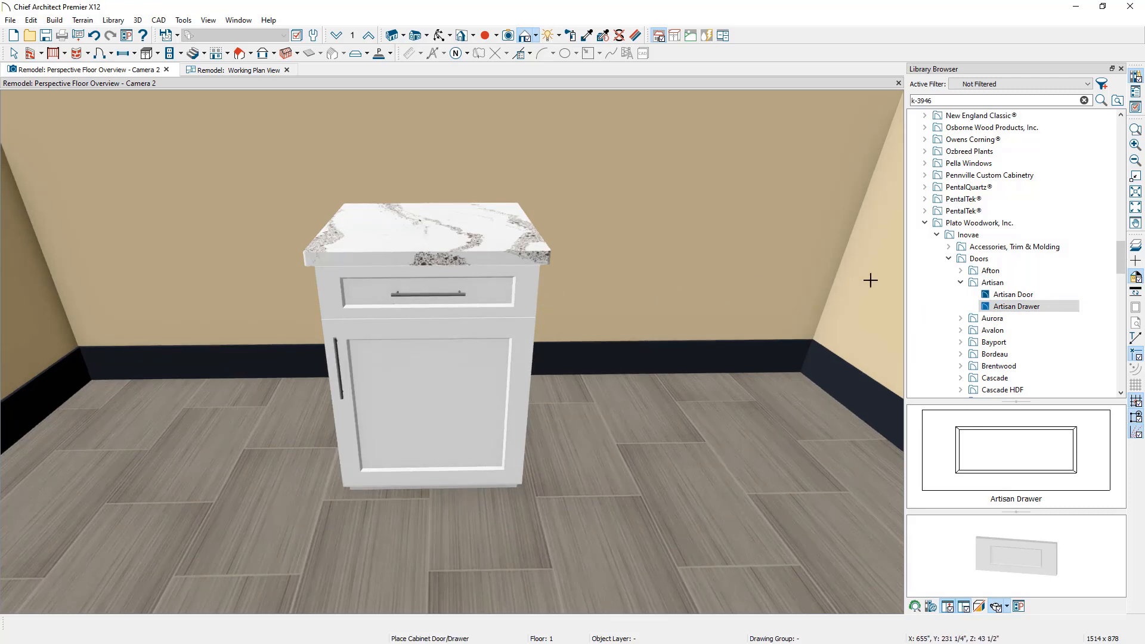
Paint the whole base cabinet with the Dark Chocolate laminate from Inovae's Specialty Materials, using the Material Painter in object mode.
click(949, 259)
click(949, 282)
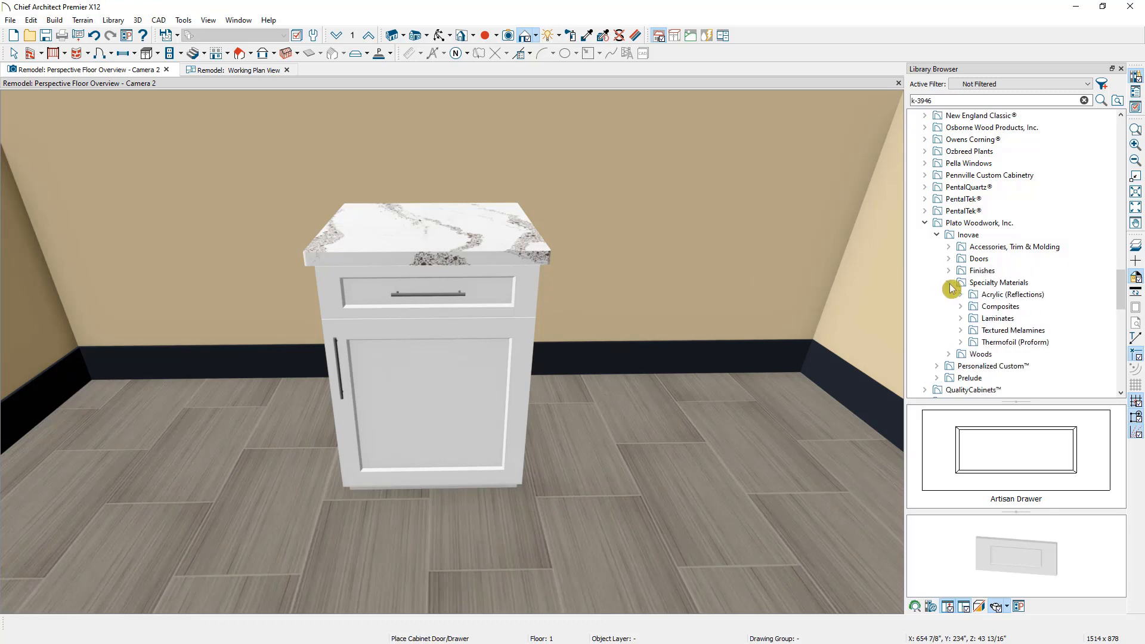
click(968, 283)
click(990, 318)
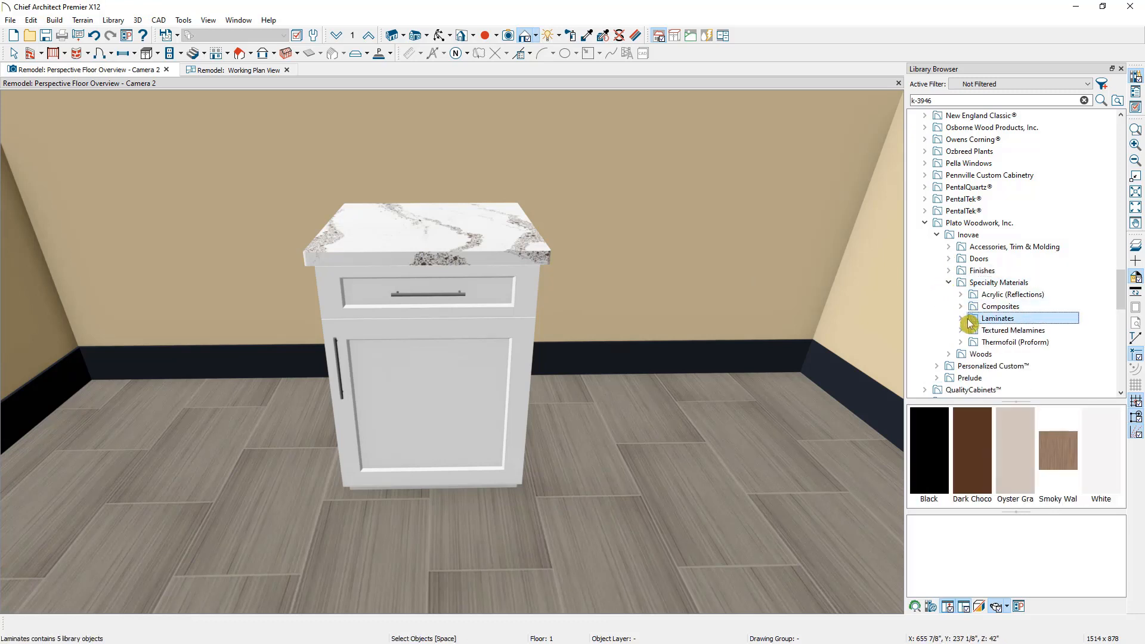
click(972, 450)
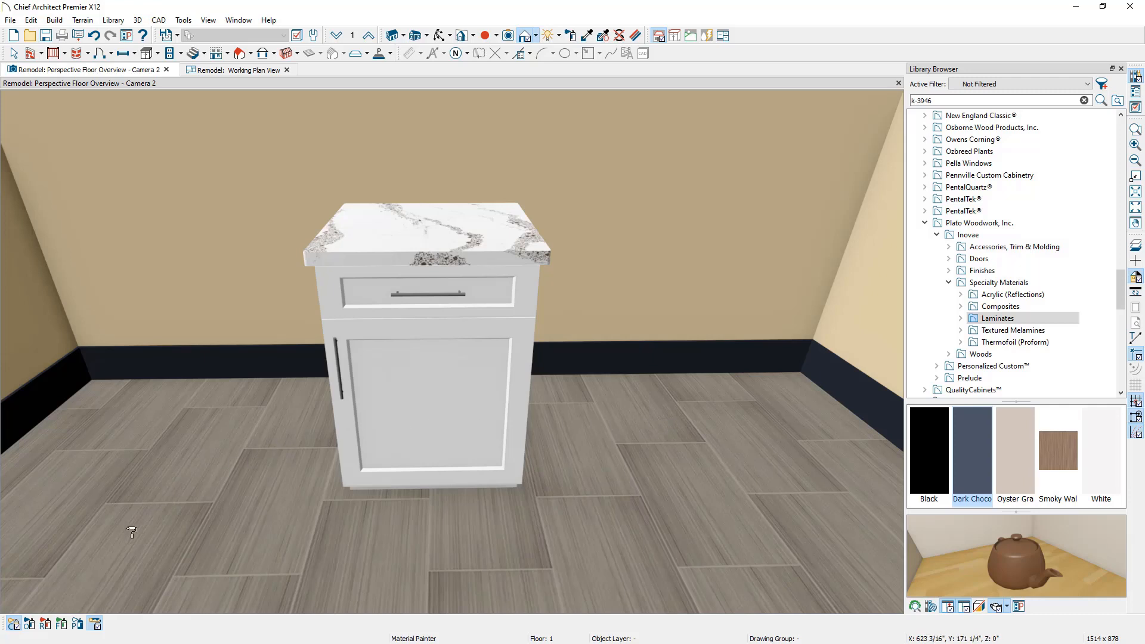
click(30, 622)
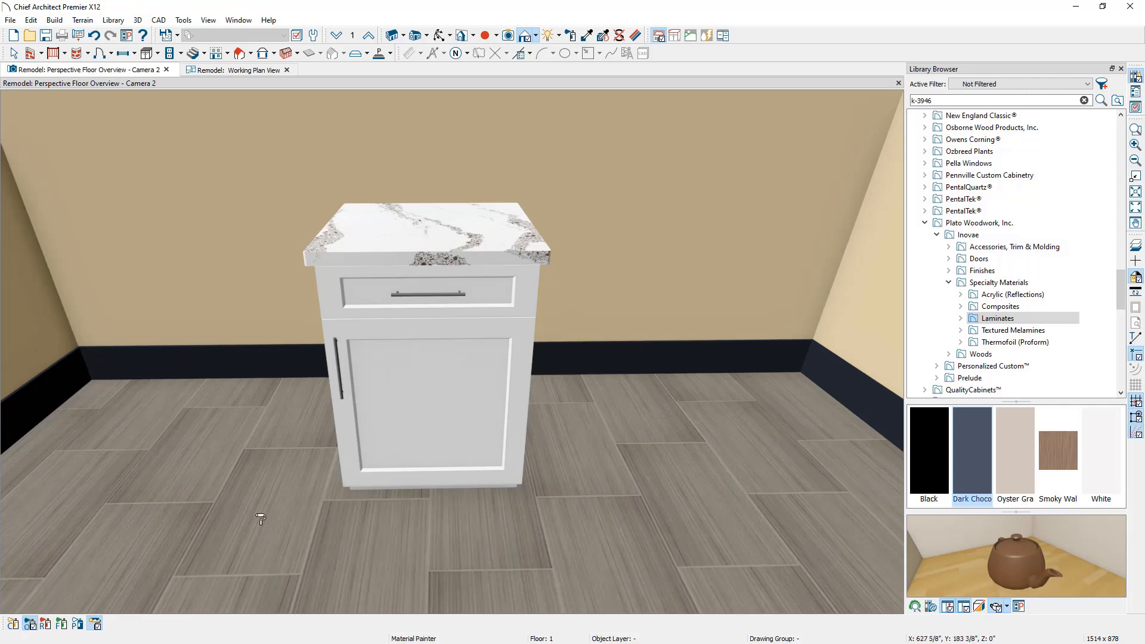
click(408, 411)
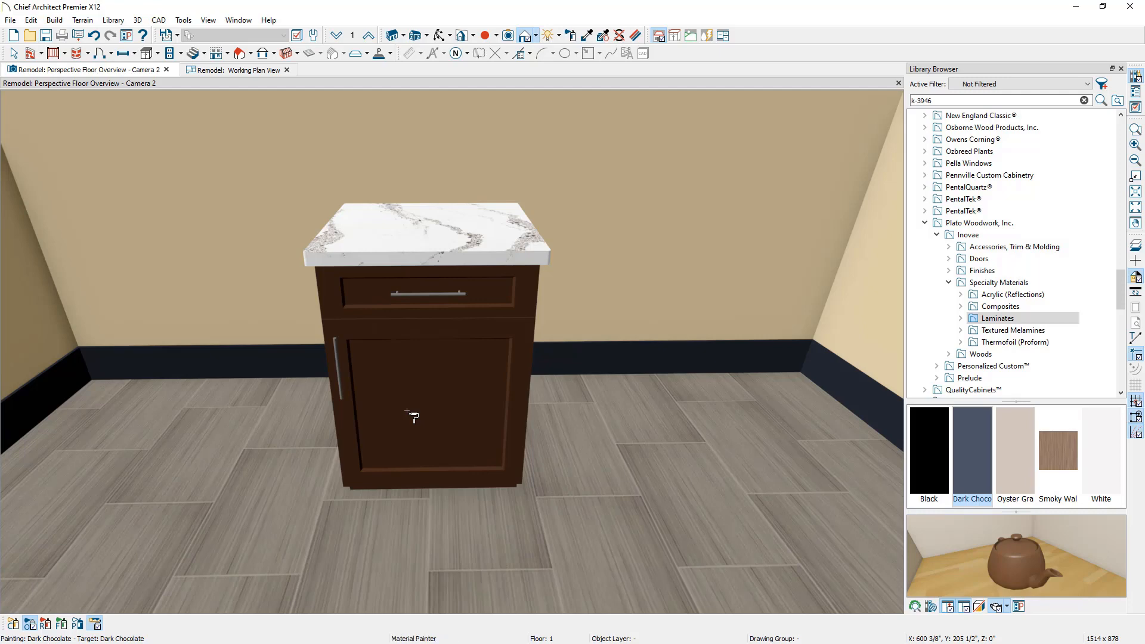
Review the base cabinet's specification for general size, box construction, face items, door and drawer styles, accessories and moldings, leaving it unchanged.
key(space)
double_click(408, 411)
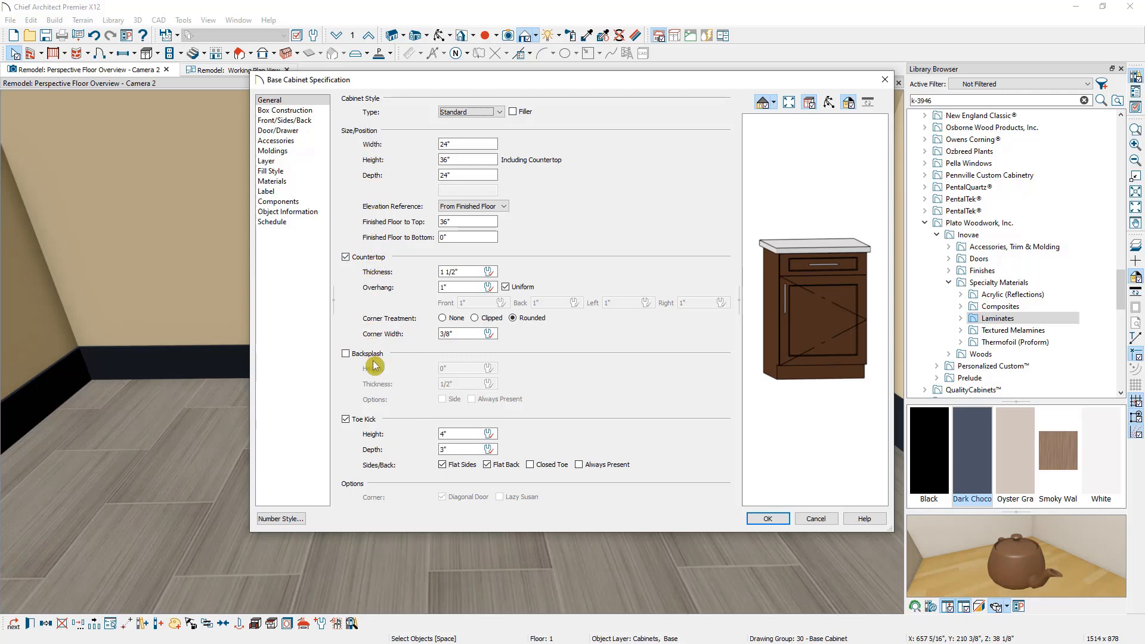
click(318, 112)
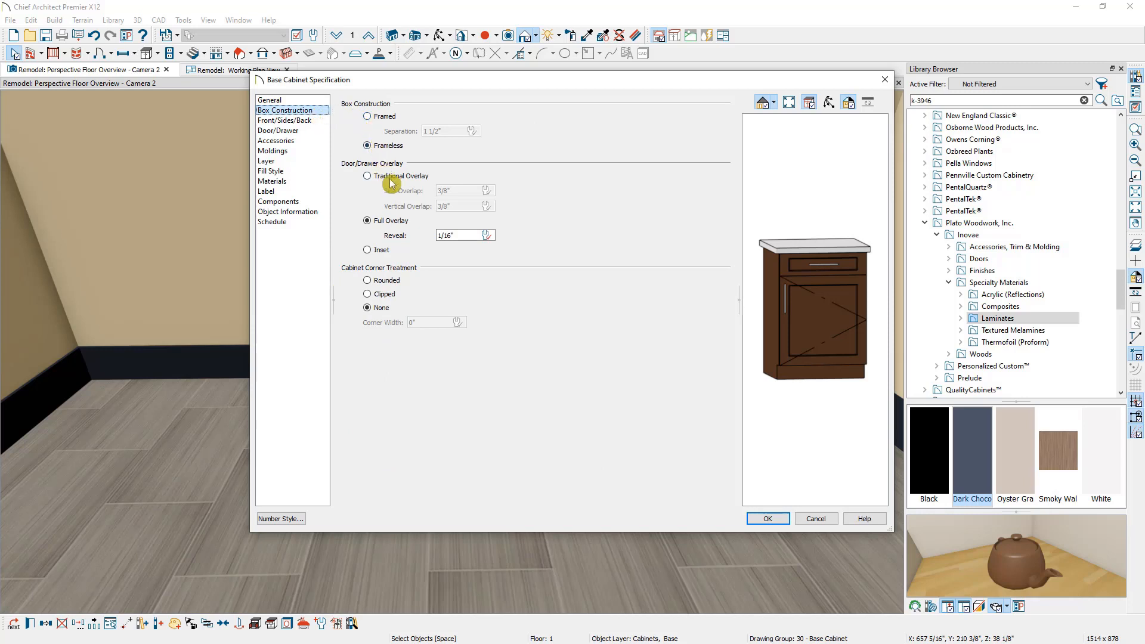
click(321, 122)
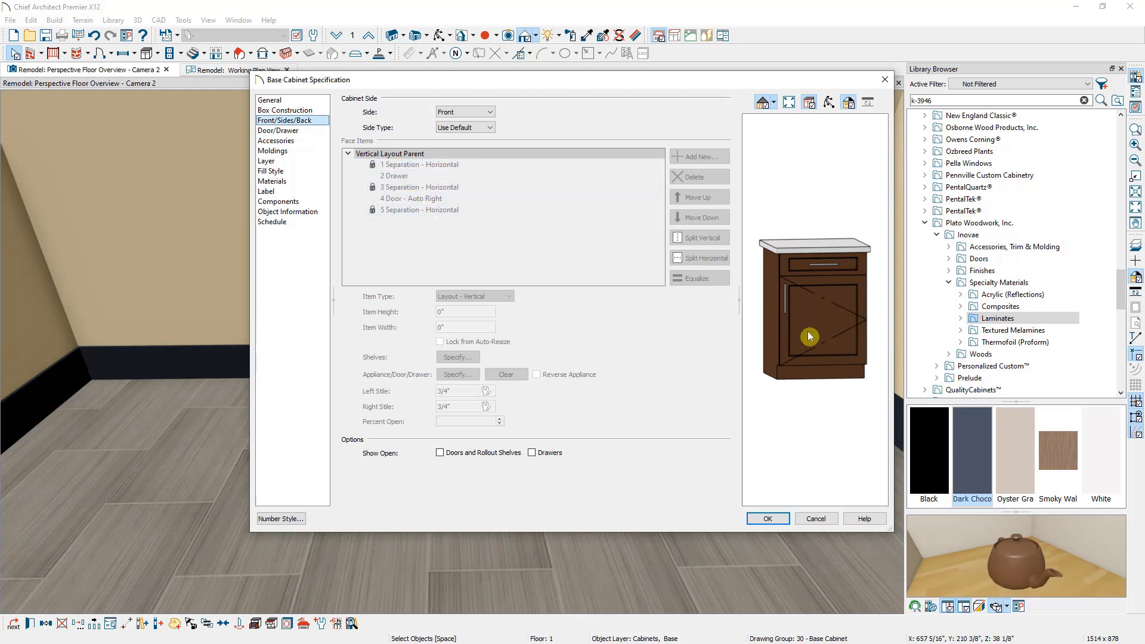
click(305, 132)
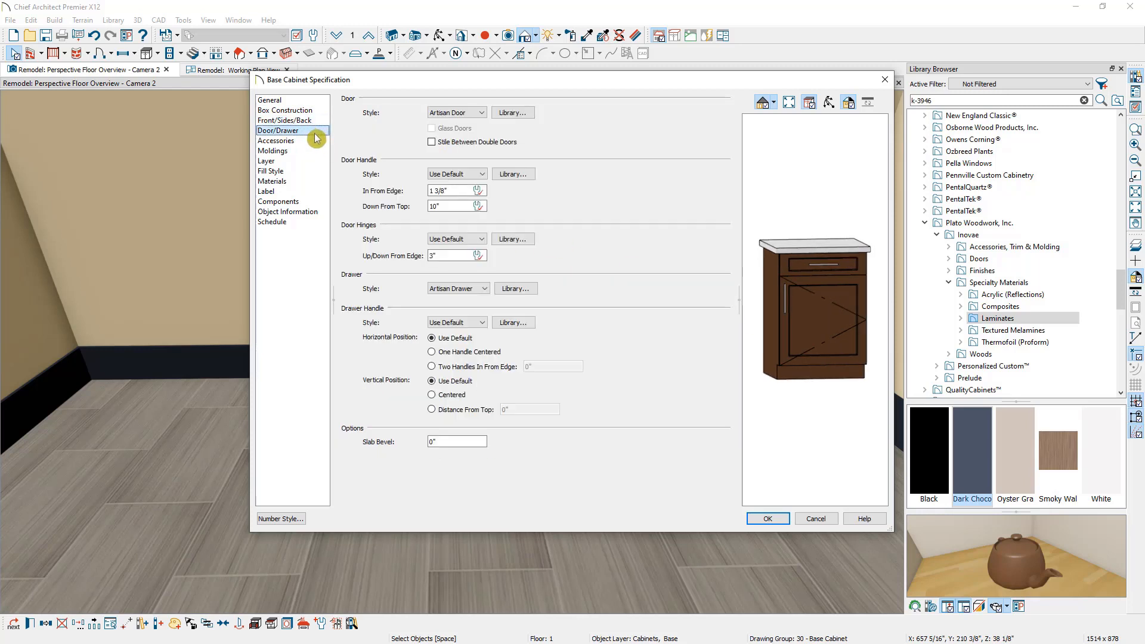
click(314, 140)
click(309, 152)
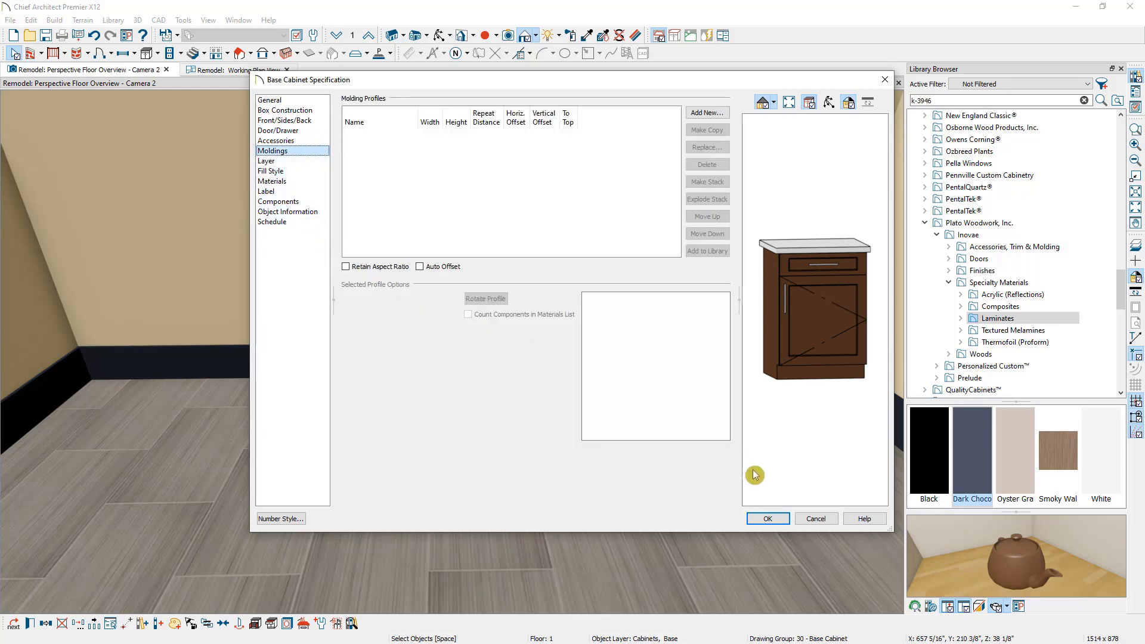
click(801, 518)
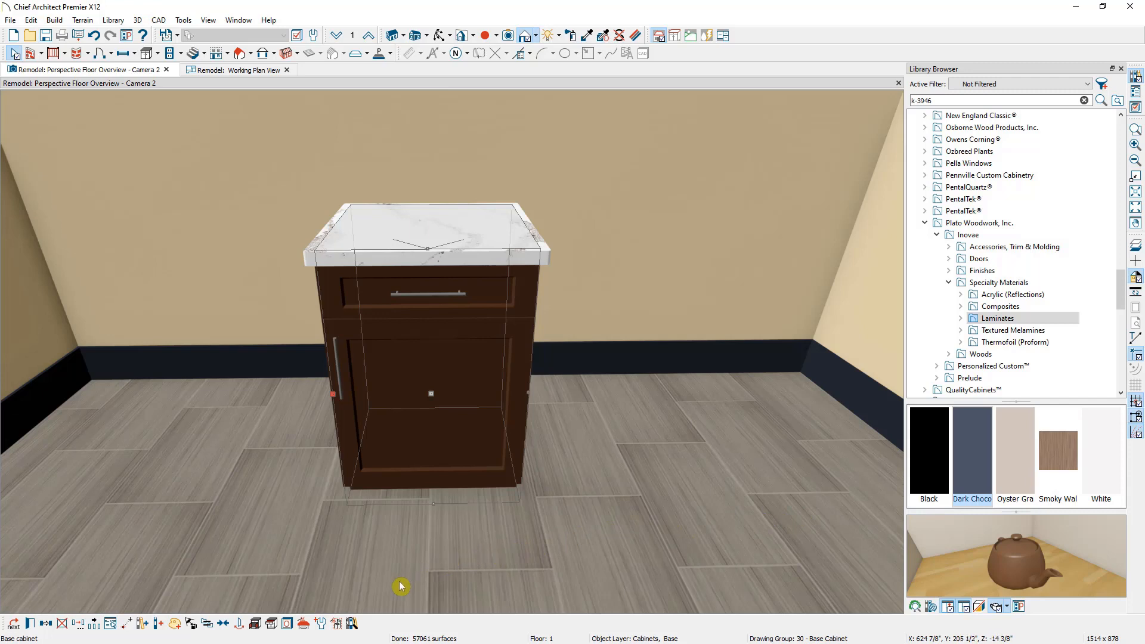
Add the customized base cabinet to the user catalog in the library and check that its entry can be selected for placement.
click(142, 630)
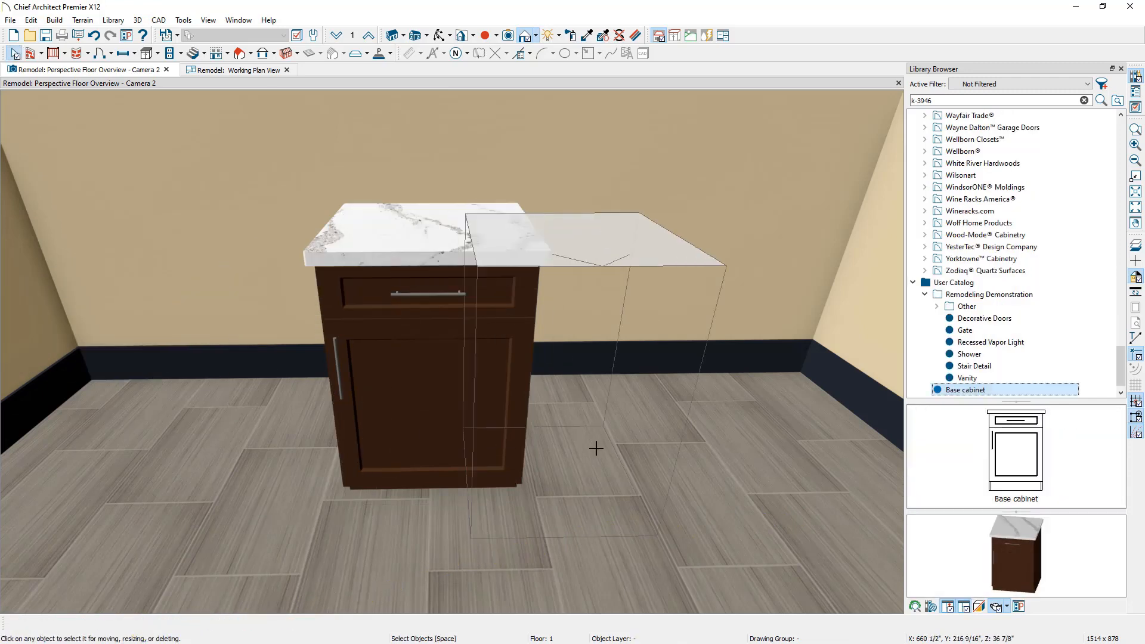
click(961, 391)
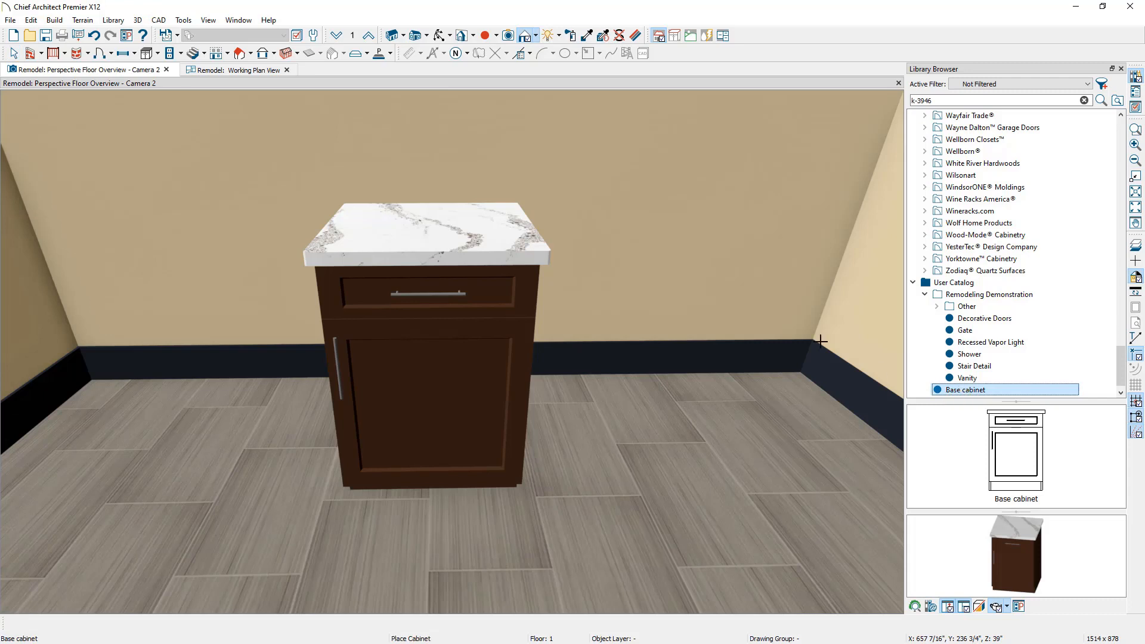
key(space)
Set the customized base cabinet as the default for new base cabinets.
click(460, 242)
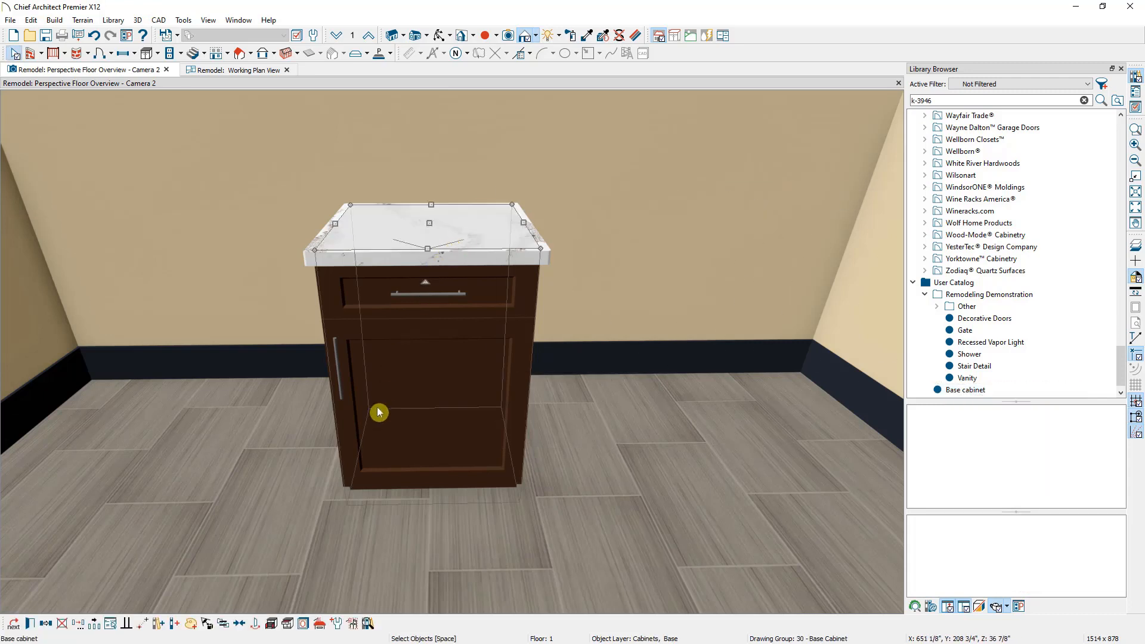
click(338, 625)
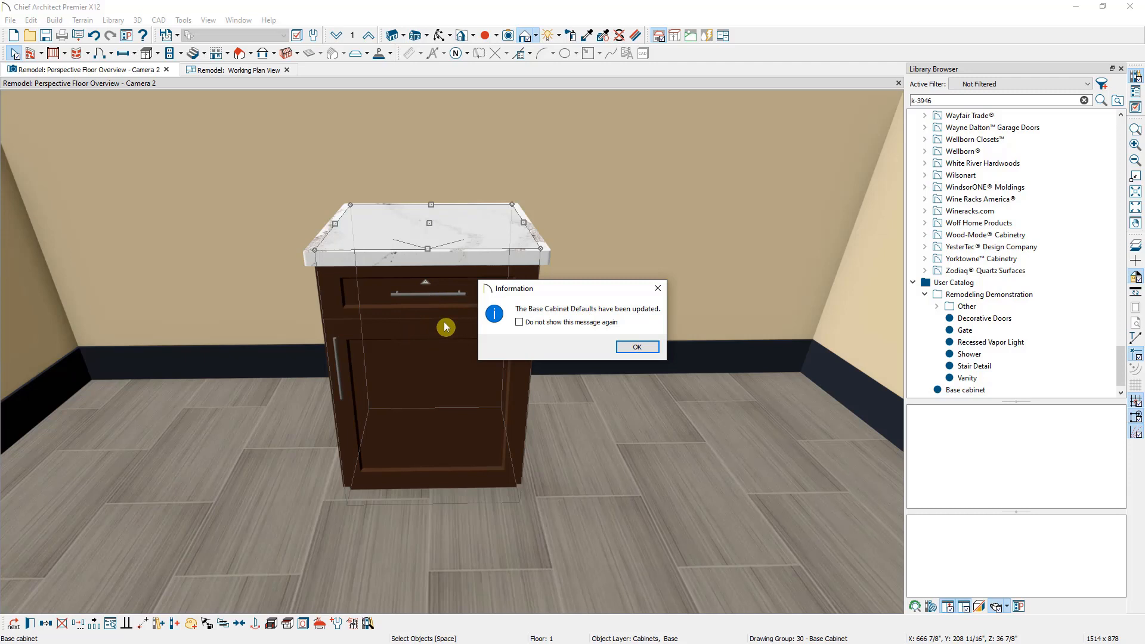
click(626, 349)
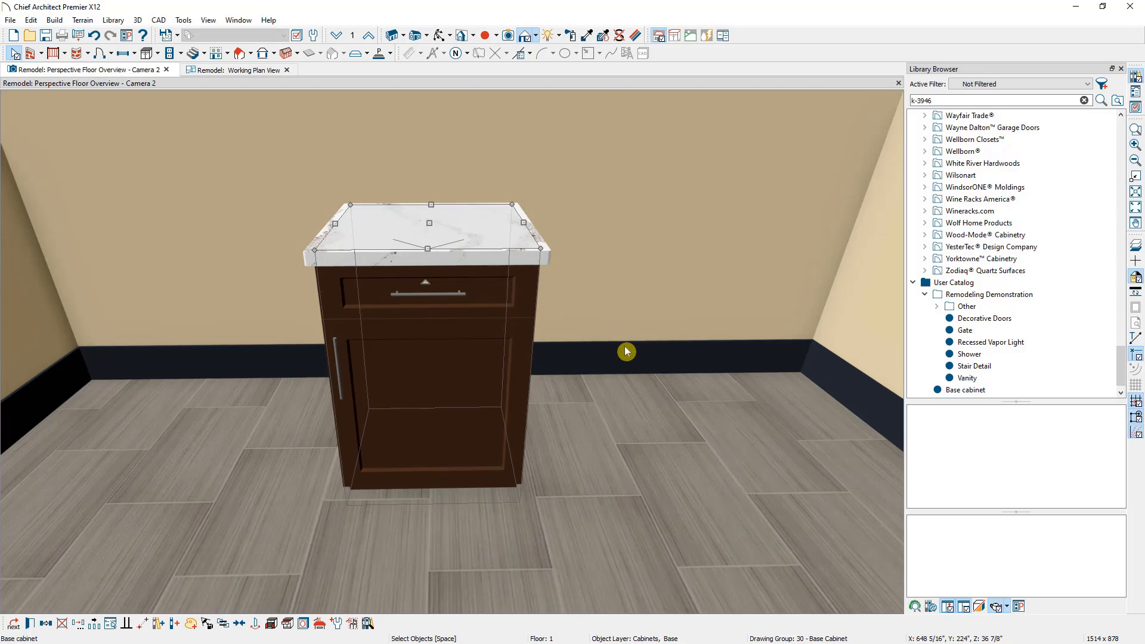
Return to the working plan view and delete the sample base cabinet from the master bath.
click(264, 73)
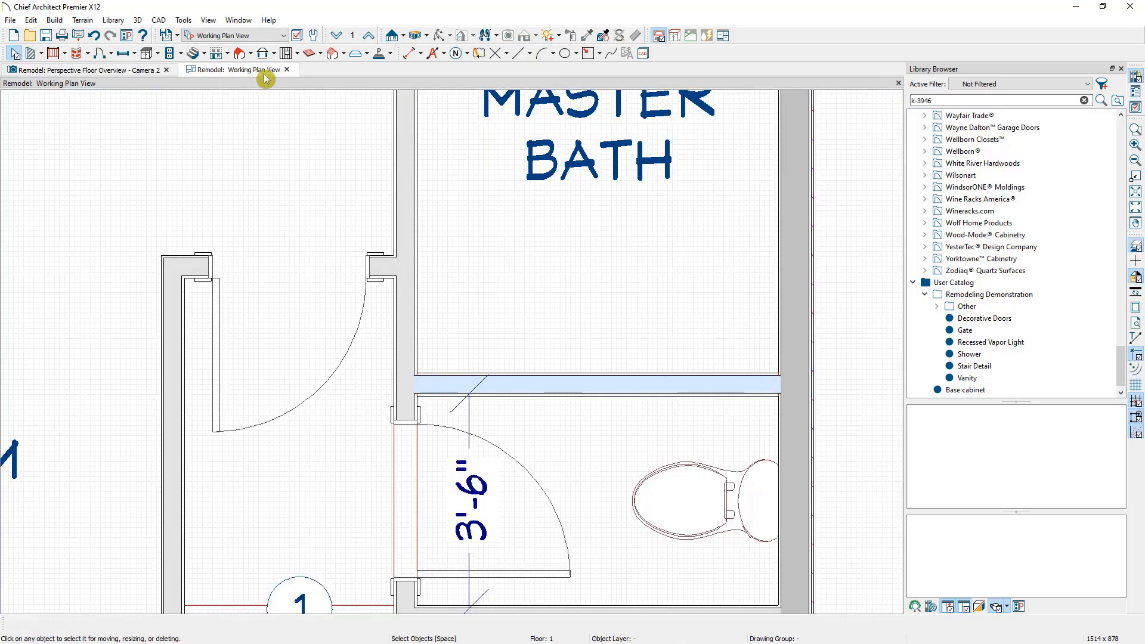
scroll(455, 358, down, 3)
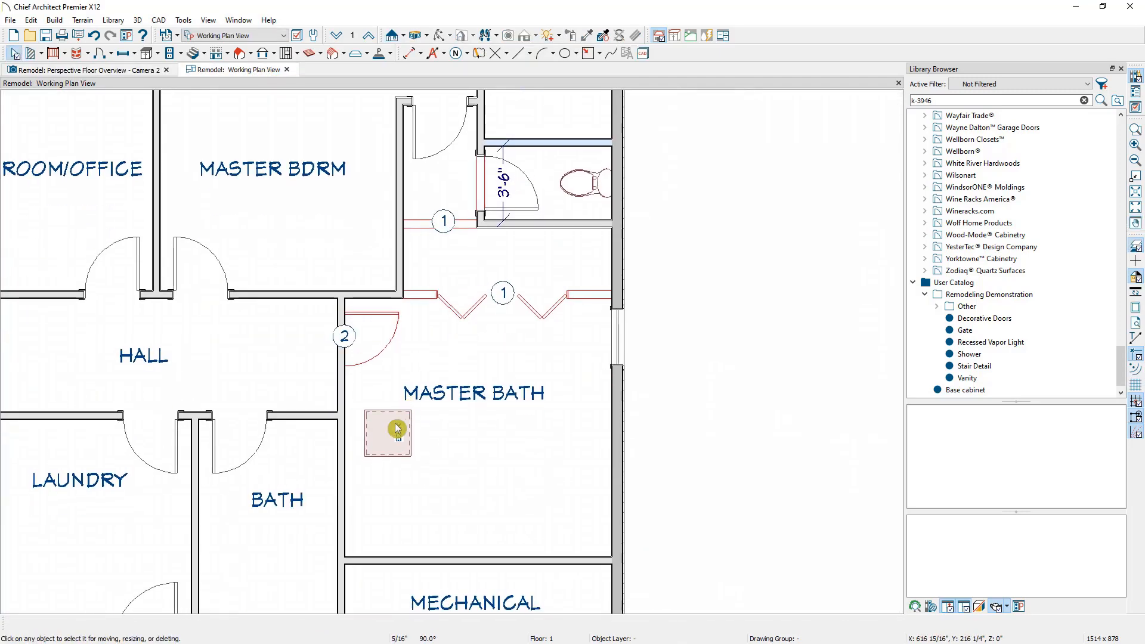
click(397, 429)
key(Delete)
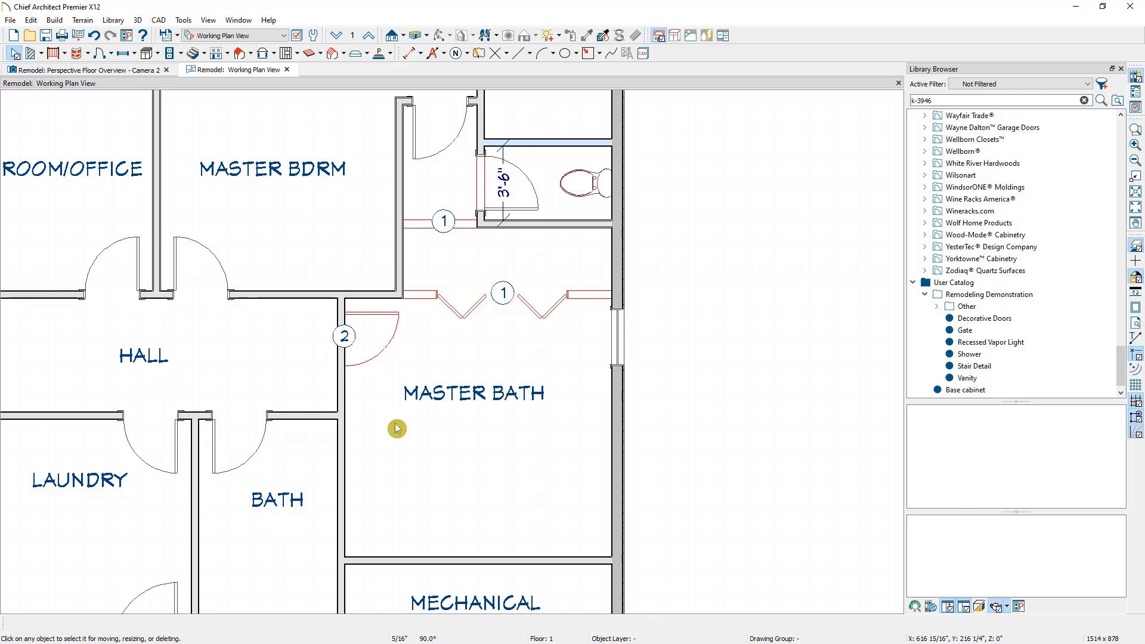
Place the Vanity block from the user catalog in the master bath, facing into the room with its back against the hall-side wall.
click(950, 382)
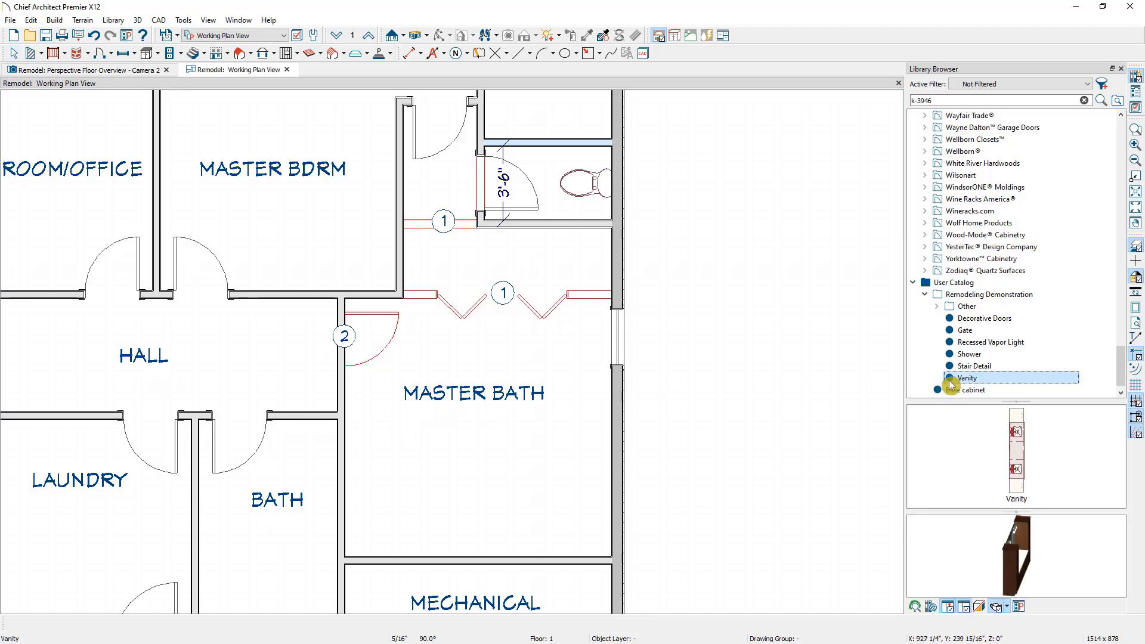
click(477, 426)
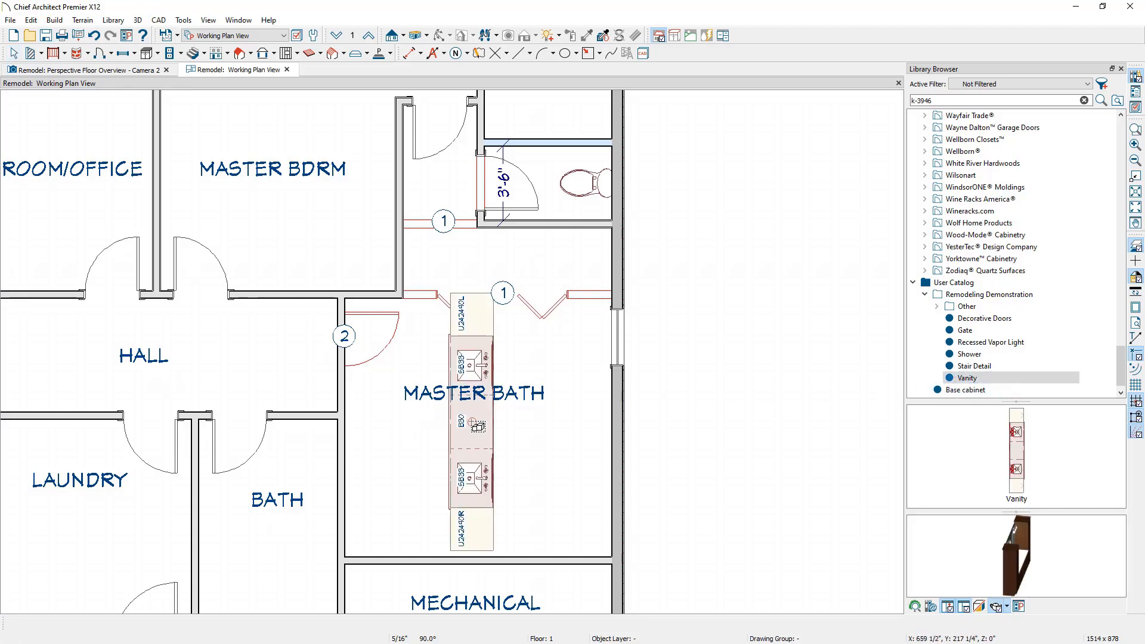
key(space)
click(472, 425)
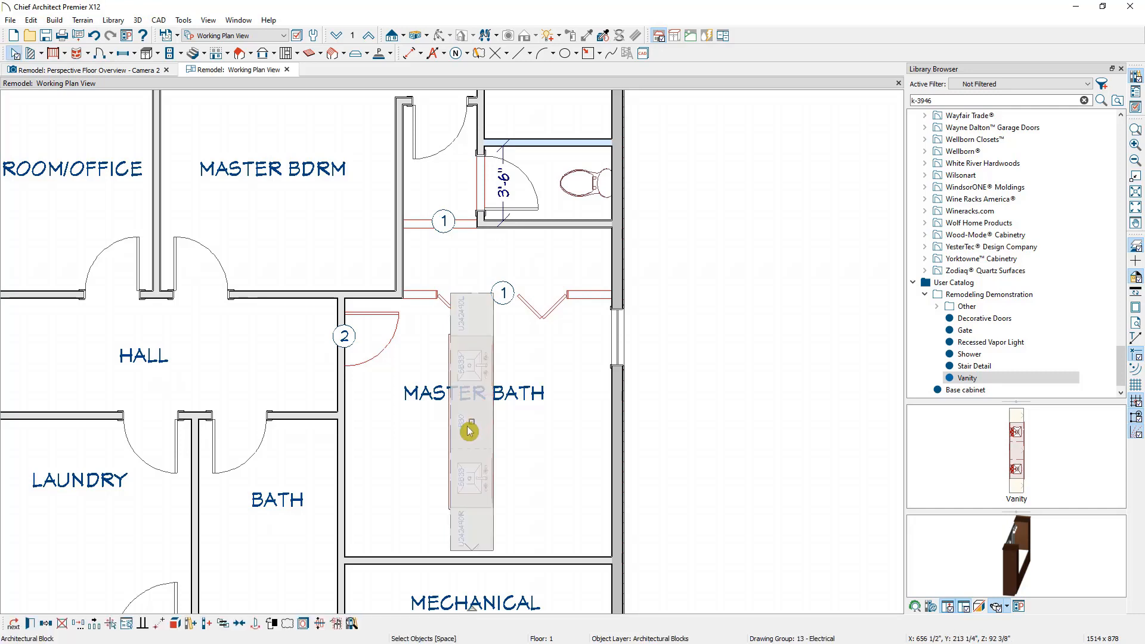
drag(470, 609, 478, 227)
drag(472, 422, 383, 451)
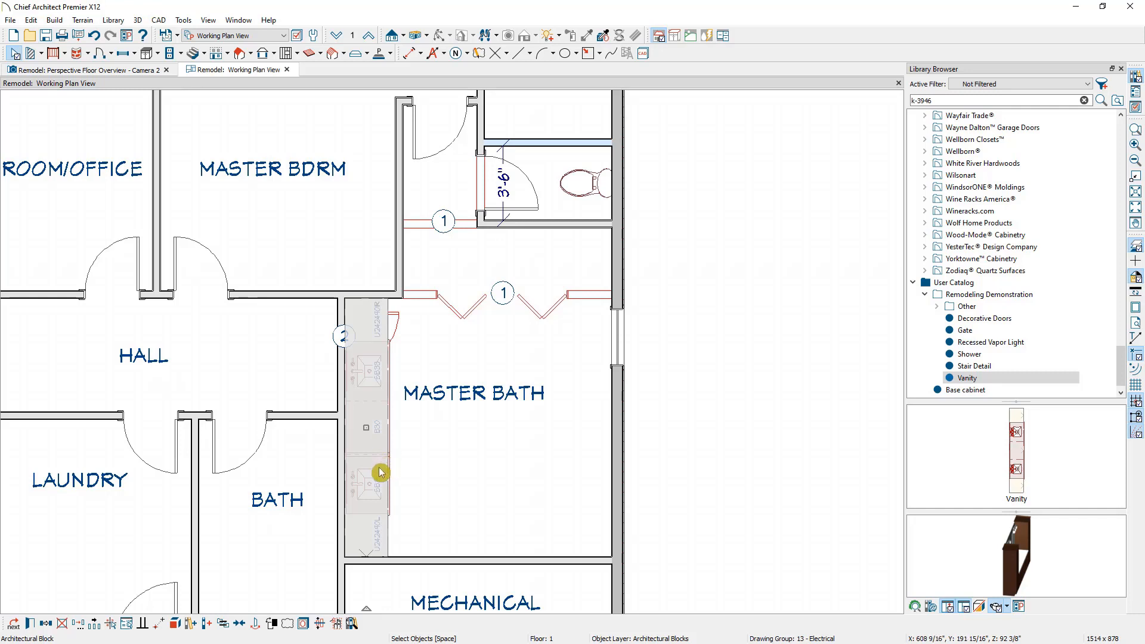
Explode the vanity block and select the sink base and tall utility cabinet nearest the mechanical alcove together.
click(180, 627)
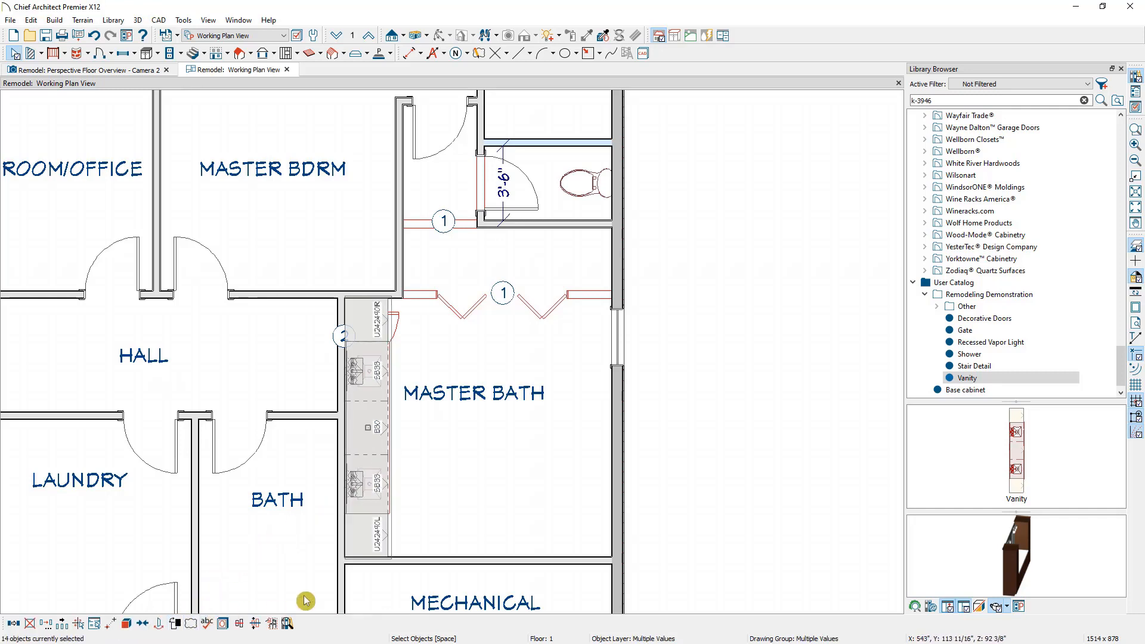
click(384, 534)
click(396, 505)
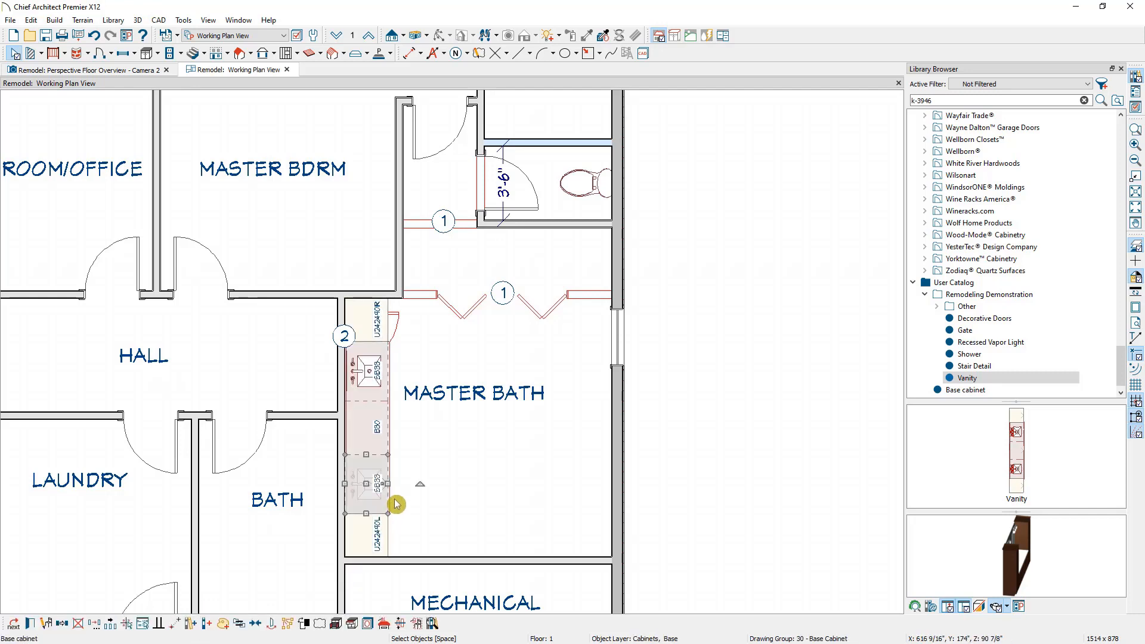
click(387, 449)
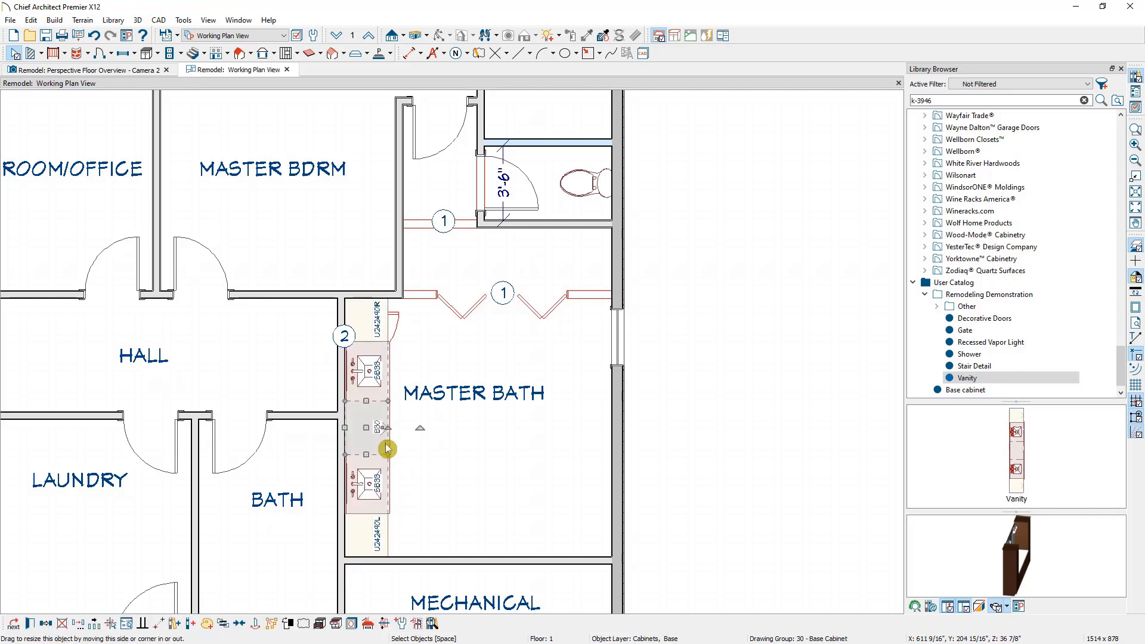
drag(395, 532, 365, 431)
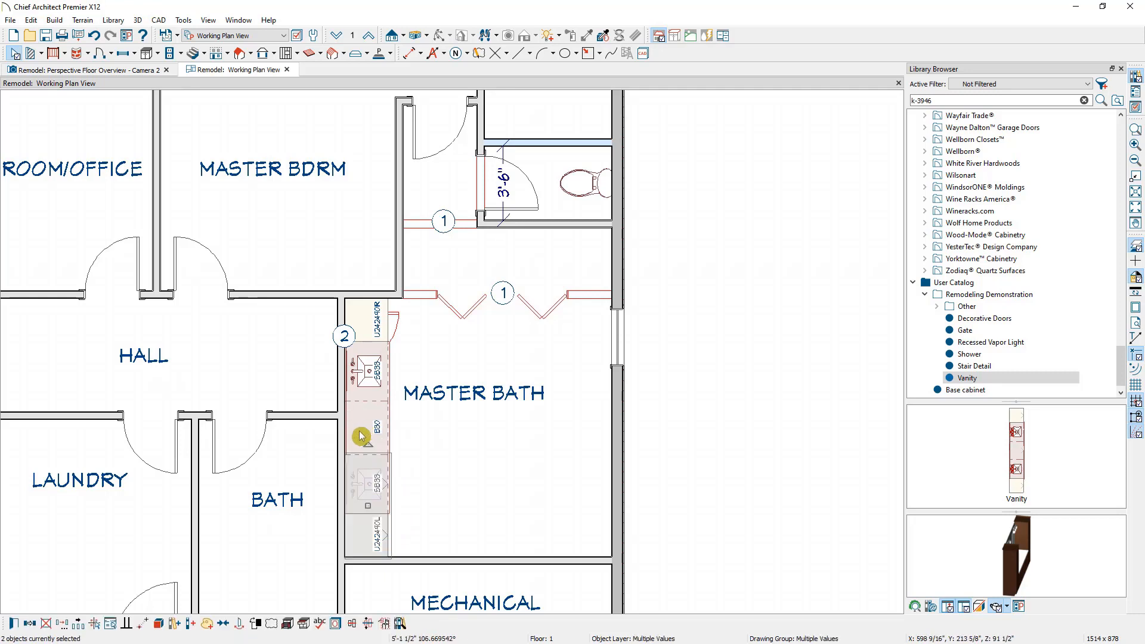
click(159, 624)
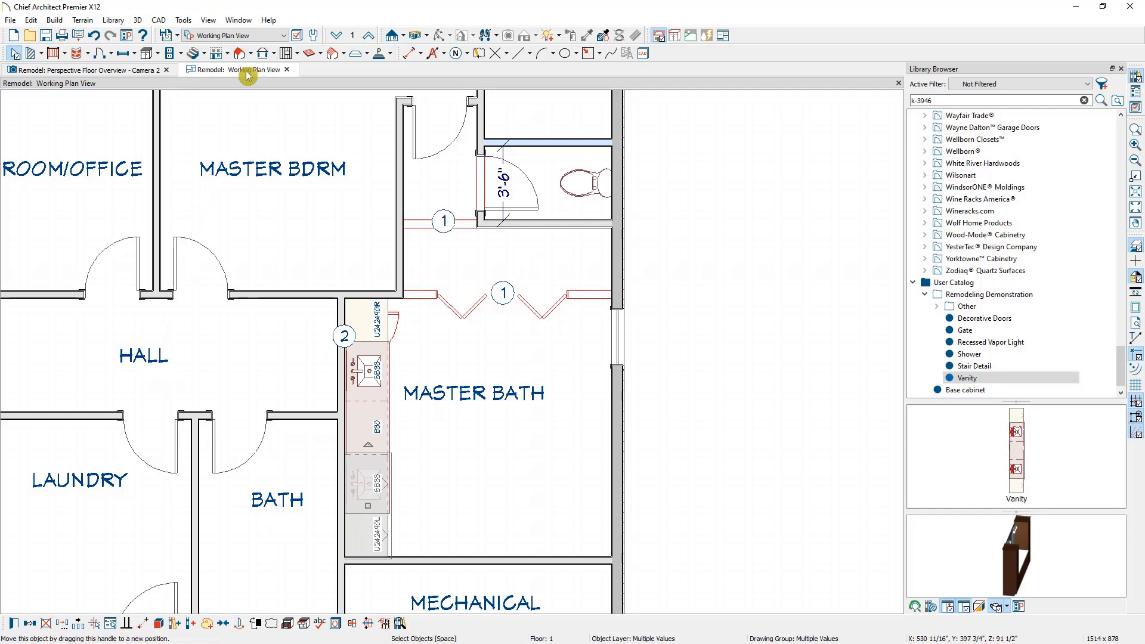
Arrange the working plan beside the perspective camera view, with the master bath and its open floor in view in both.
drag(247, 74, 111, 202)
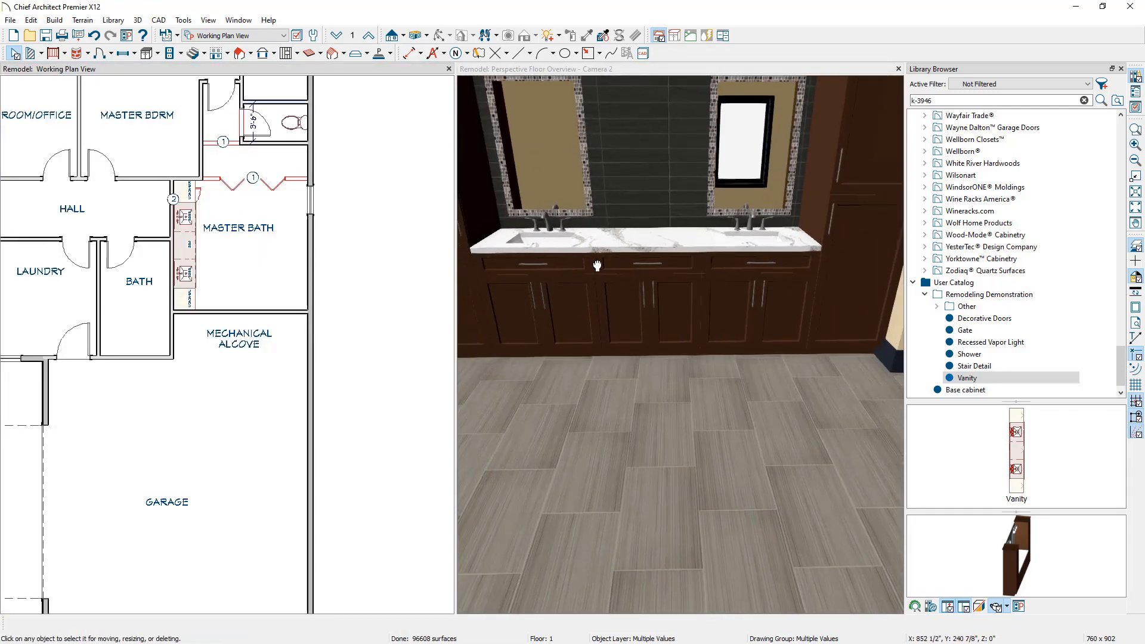
drag(597, 265, 662, 355)
scroll(313, 258, up, 3)
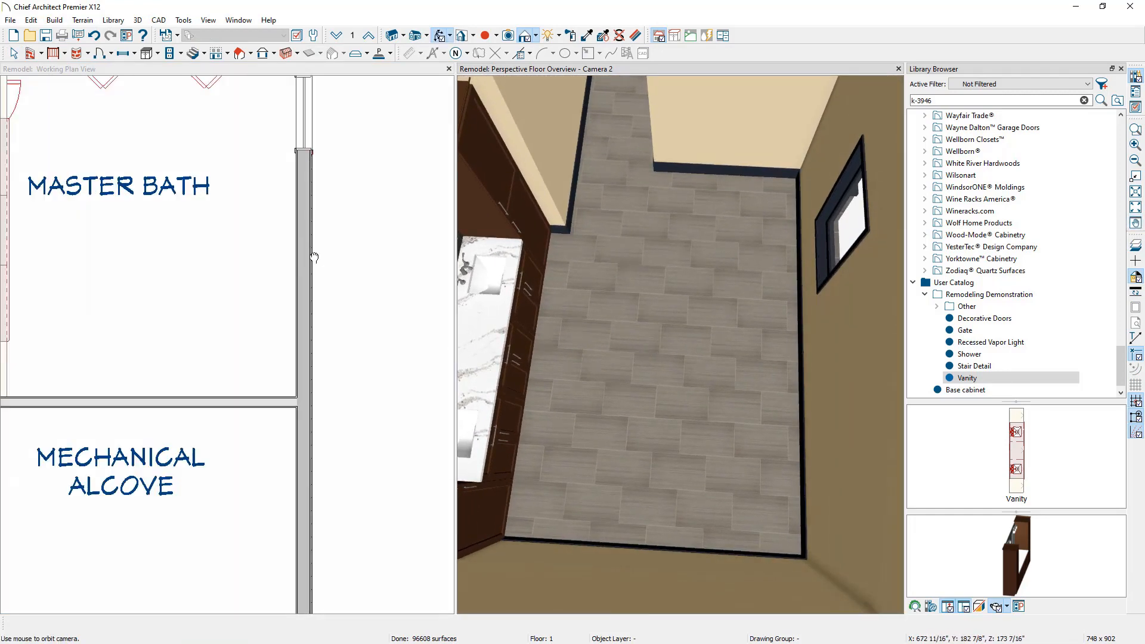
Draw two straight glass pony walls enclosing an area about 4'-6" by 6'-3" in the master bath's corner between the exterior wall and mechanical alcove.
middle_drag(314, 257, 367, 305)
click(354, 276)
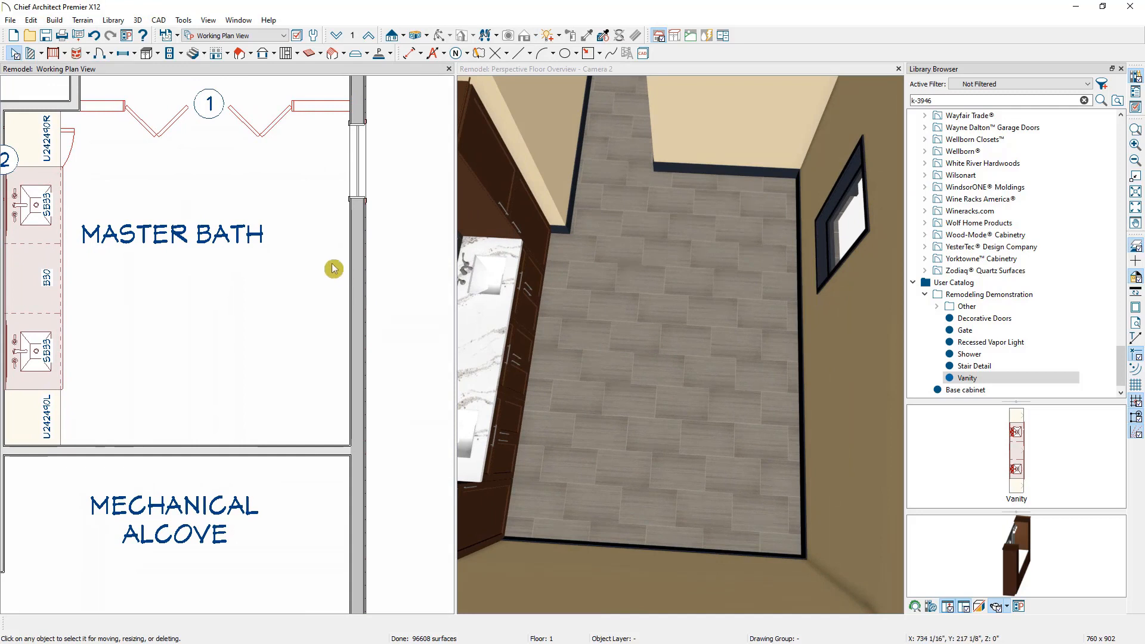
click(41, 54)
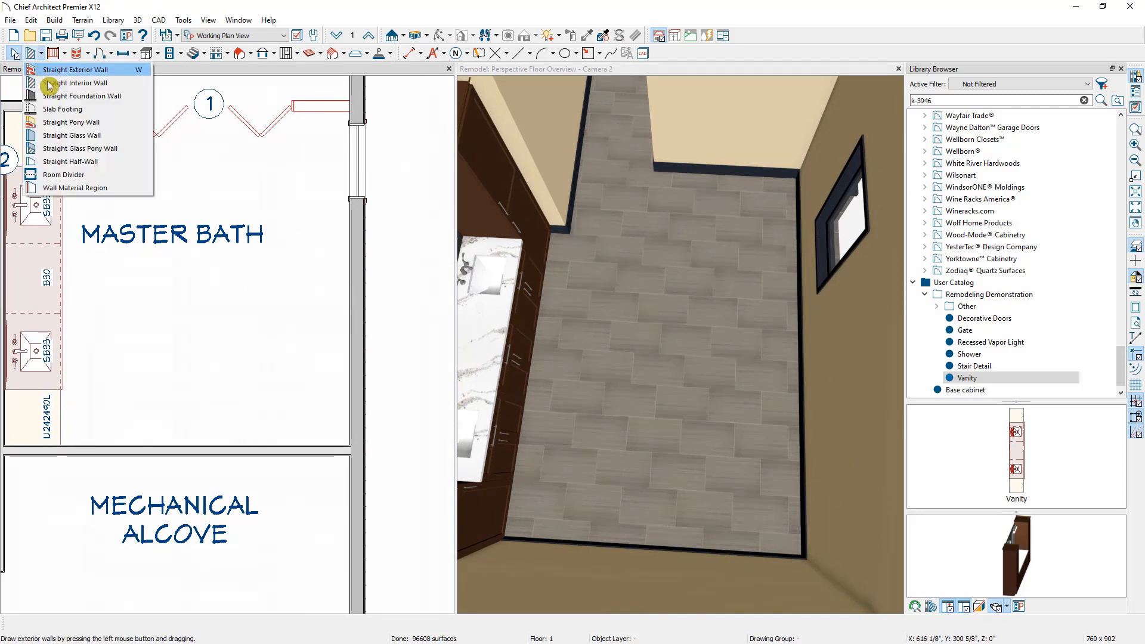
click(78, 149)
click(221, 442)
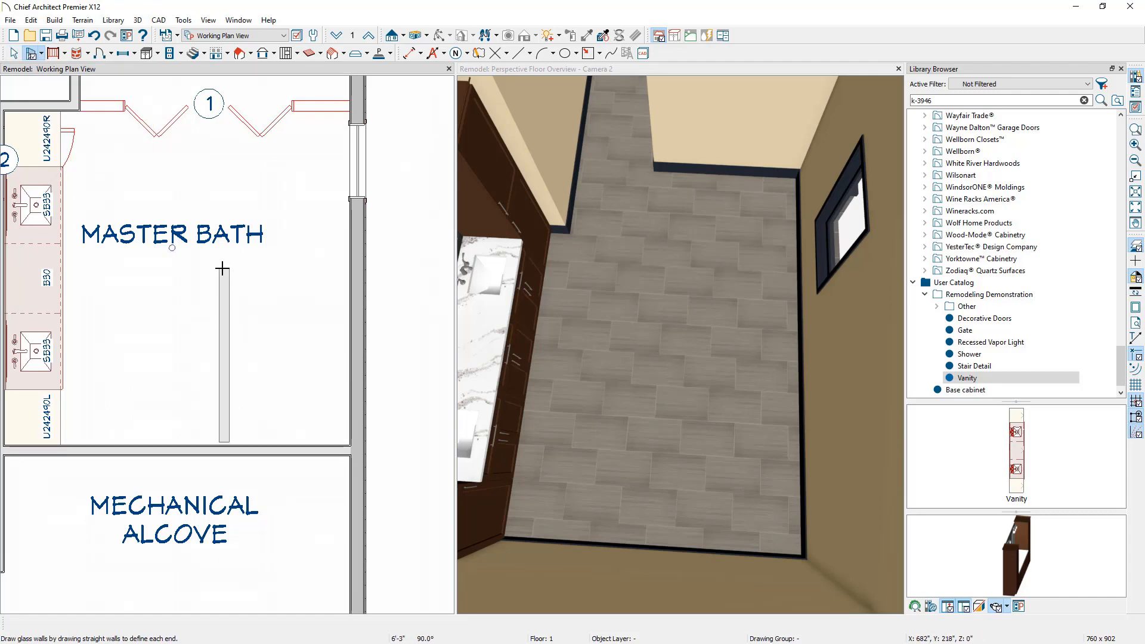
click(224, 269)
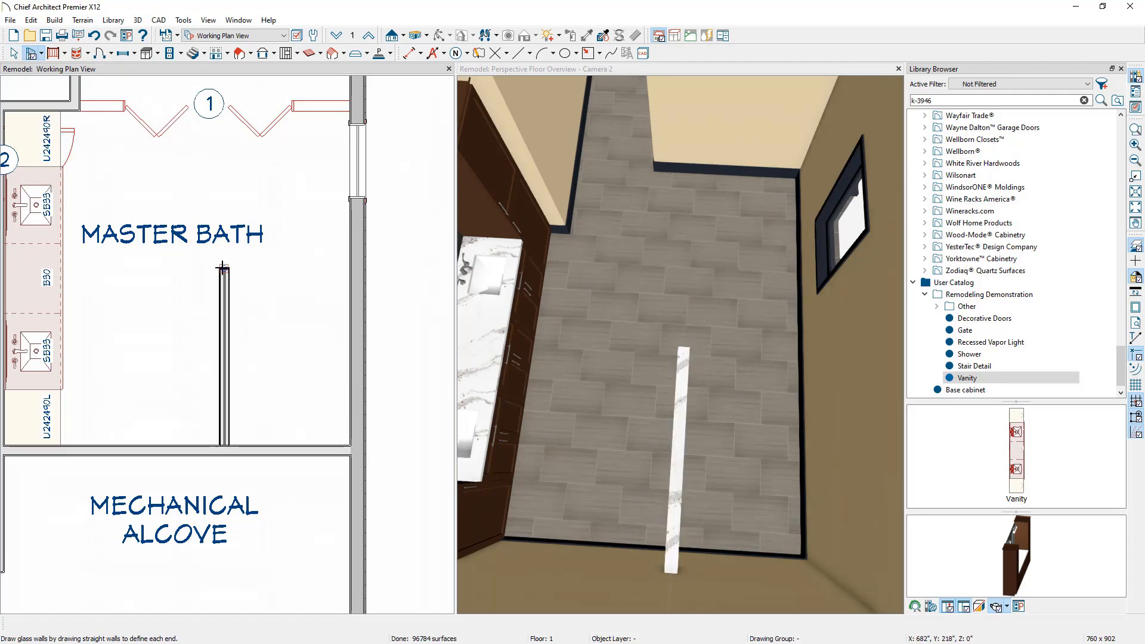
click(604, 332)
drag(604, 332, 755, 306)
scroll(349, 340, up, 1)
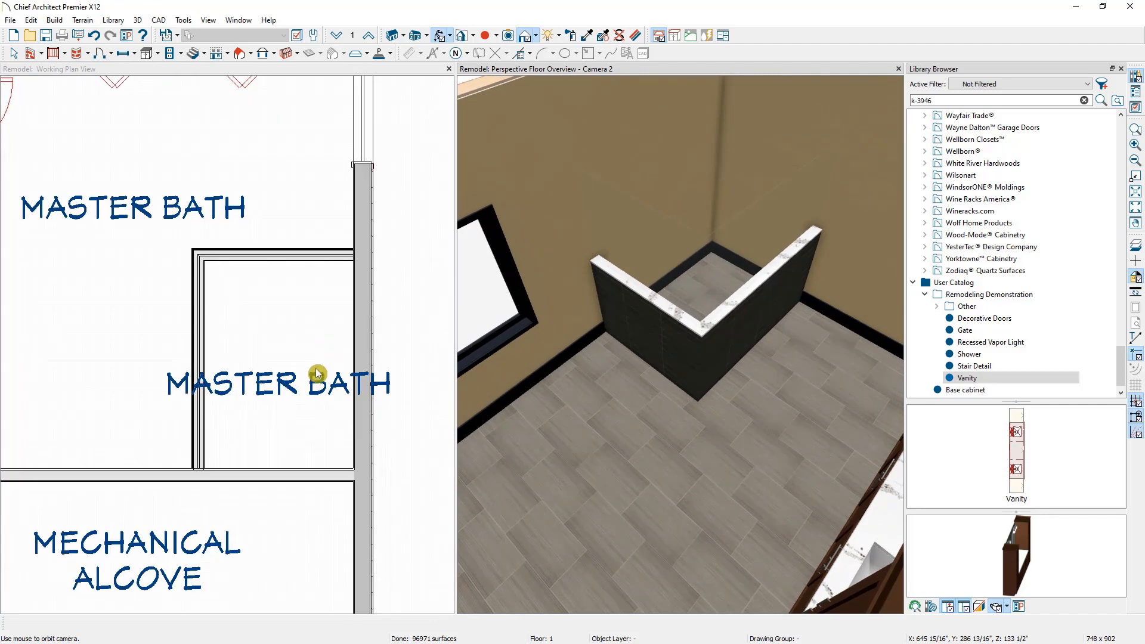
Open the specification of the room enclosed by the glass pony walls and turn off its room label.
click(304, 334)
click(304, 334)
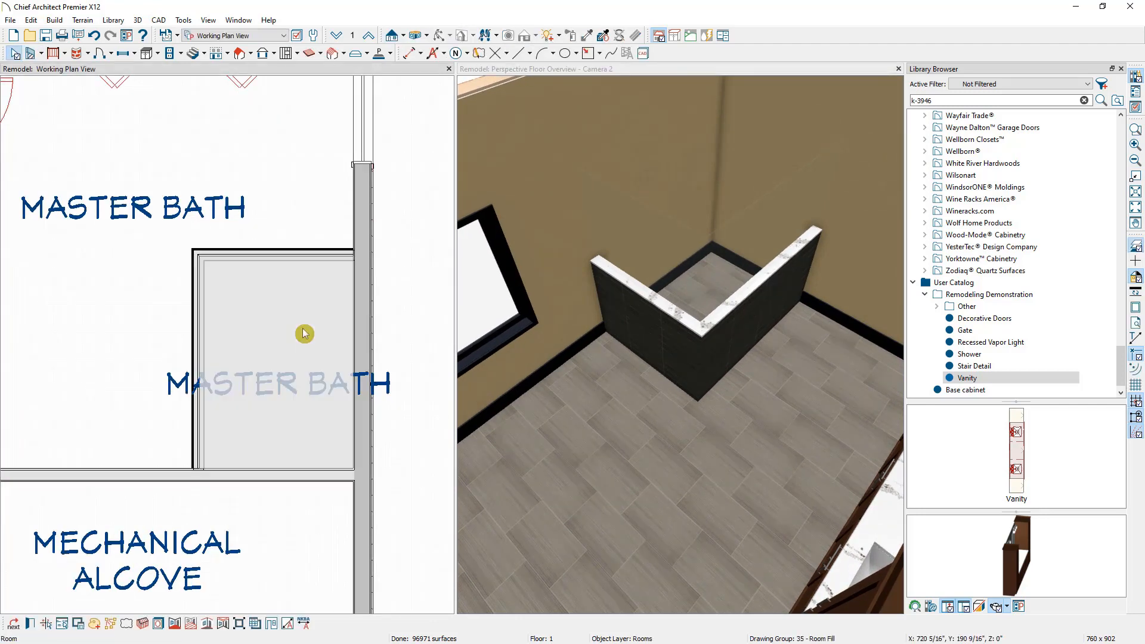
double_click(304, 334)
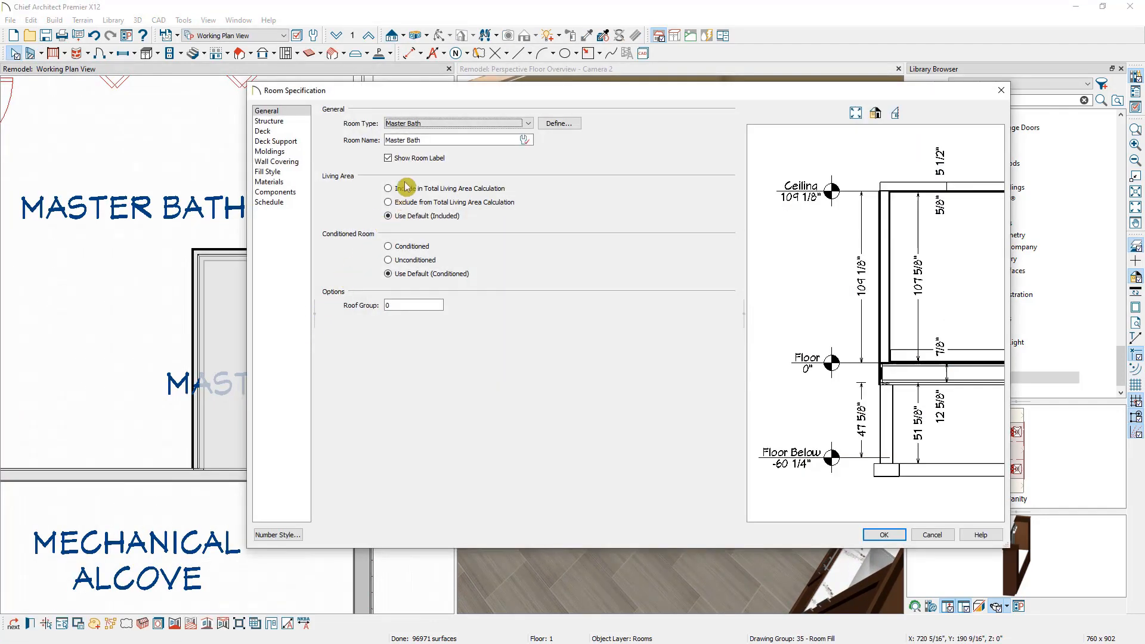
click(413, 160)
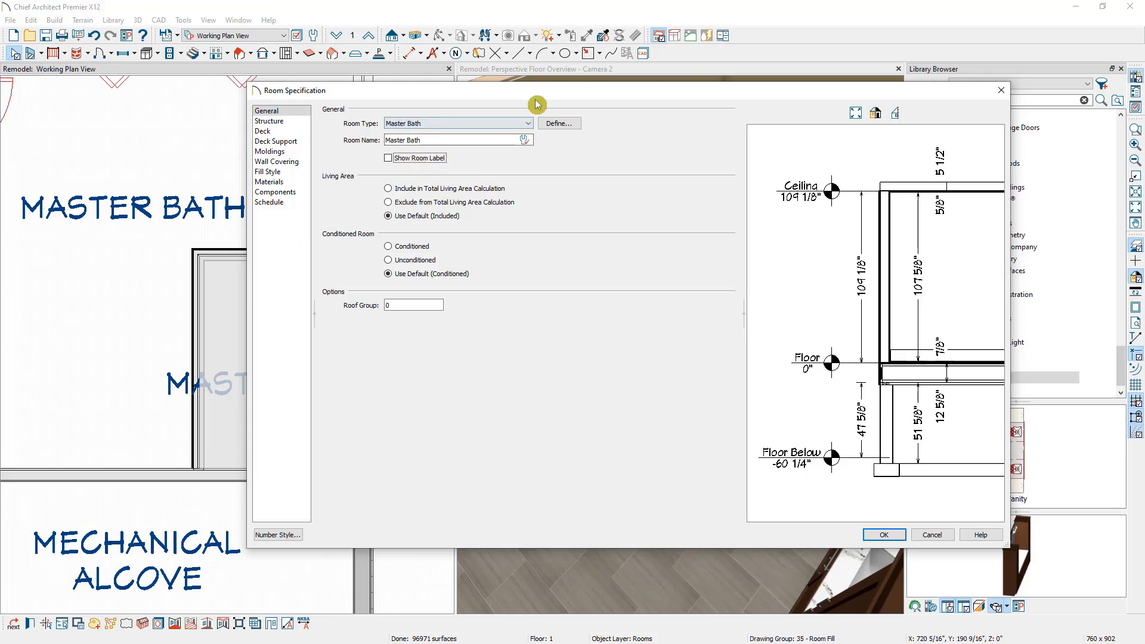
drag(537, 90, 546, 123)
drag(554, 162, 582, 340)
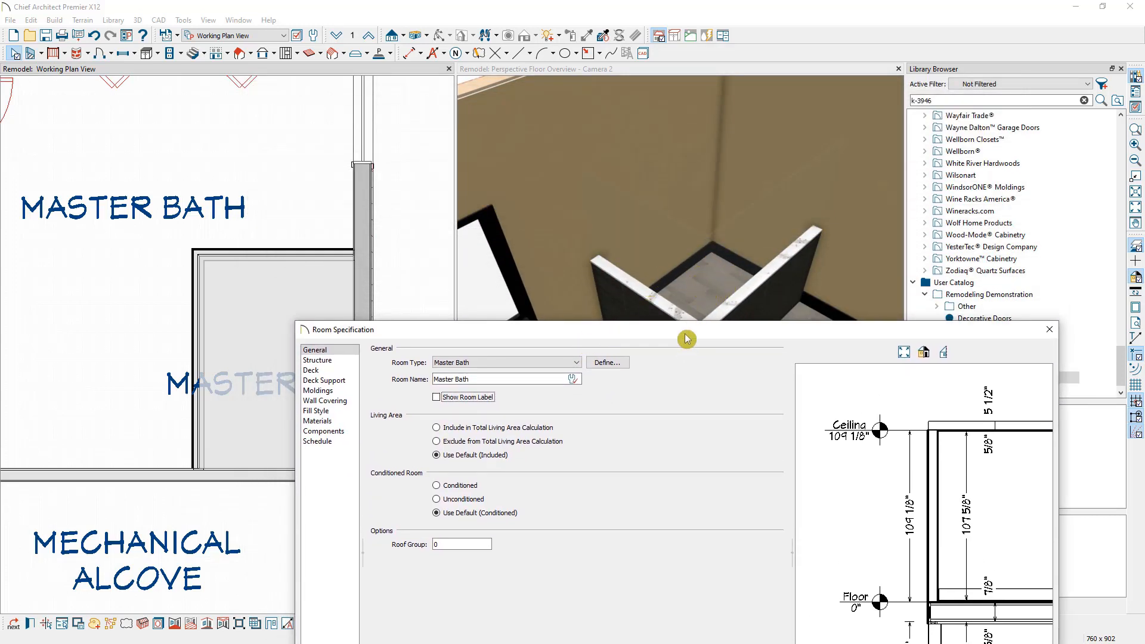
drag(687, 339, 701, 208)
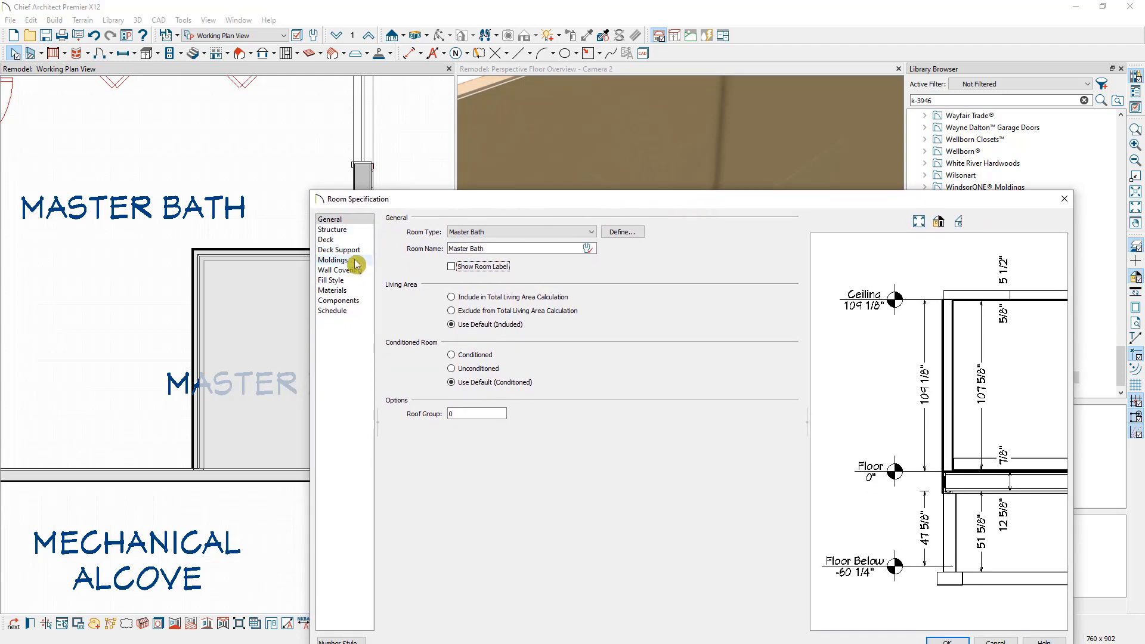
Override the default moldings for the enclosed shower room, delete its Default Base Molding, and accept the specification.
click(356, 263)
click(429, 220)
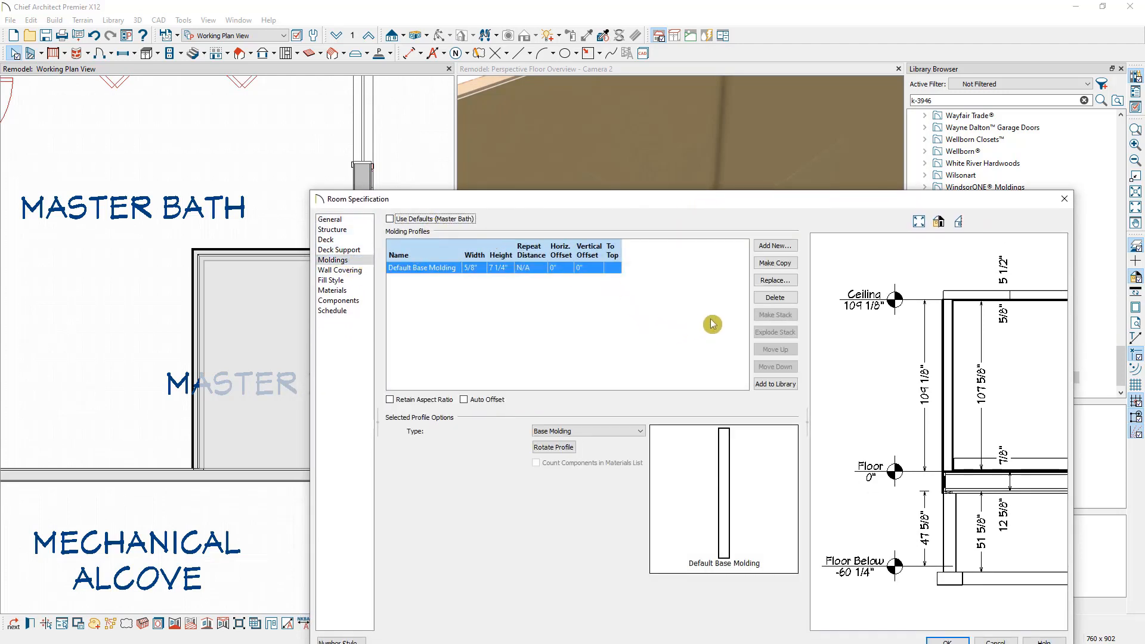
click(773, 299)
drag(762, 200, 706, 141)
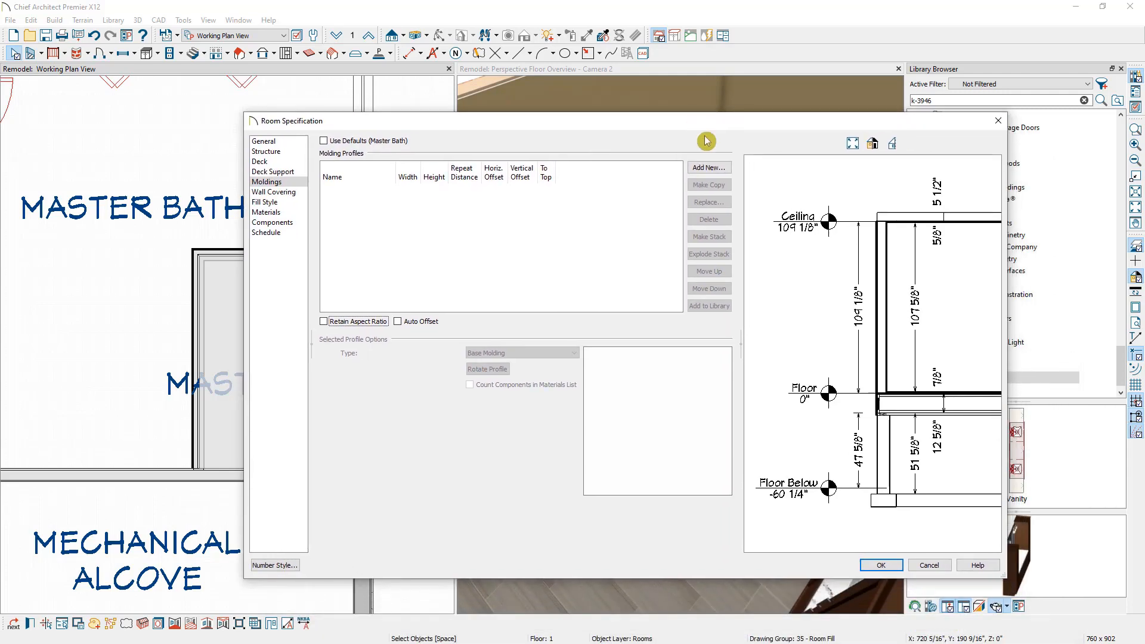
click(883, 567)
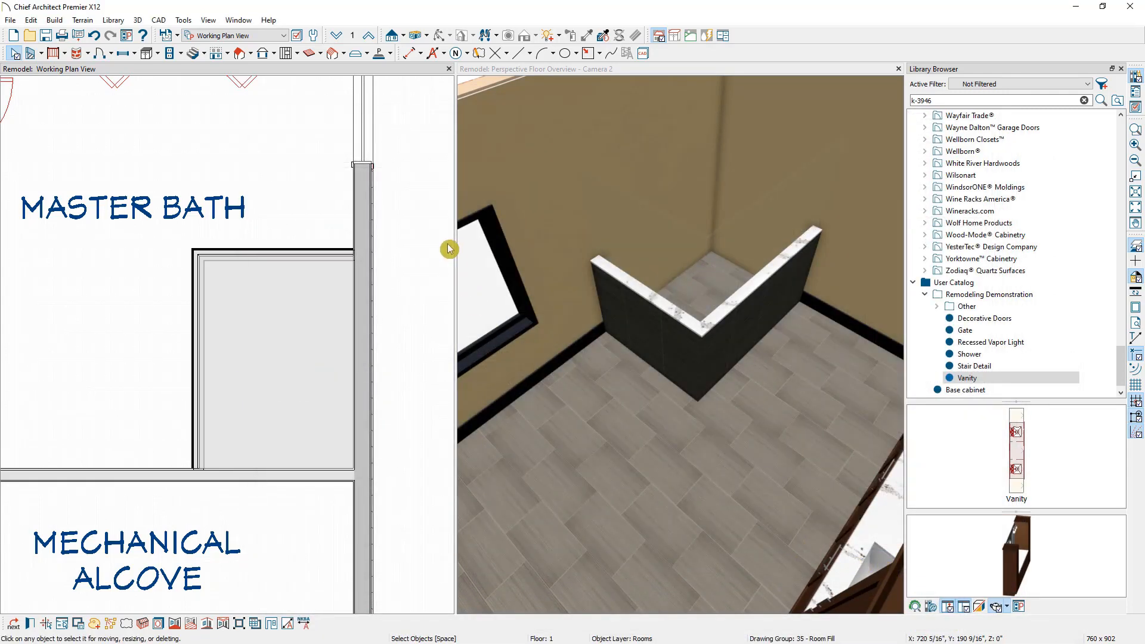
Add interior dimensions across the shower enclosure's length and width in the plan.
click(411, 80)
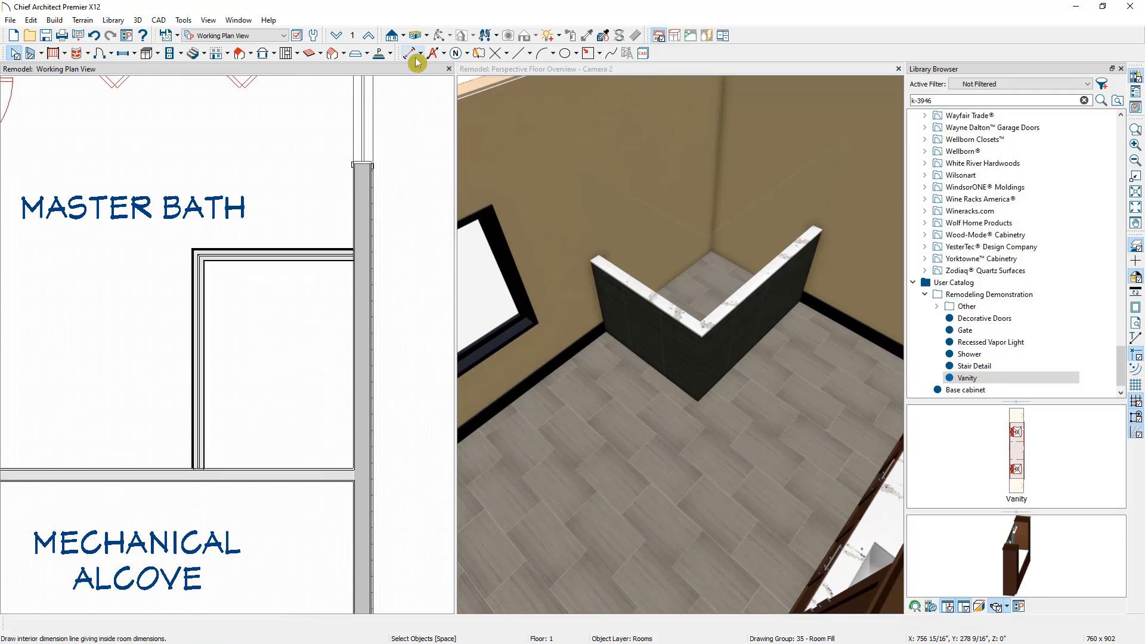
click(421, 55)
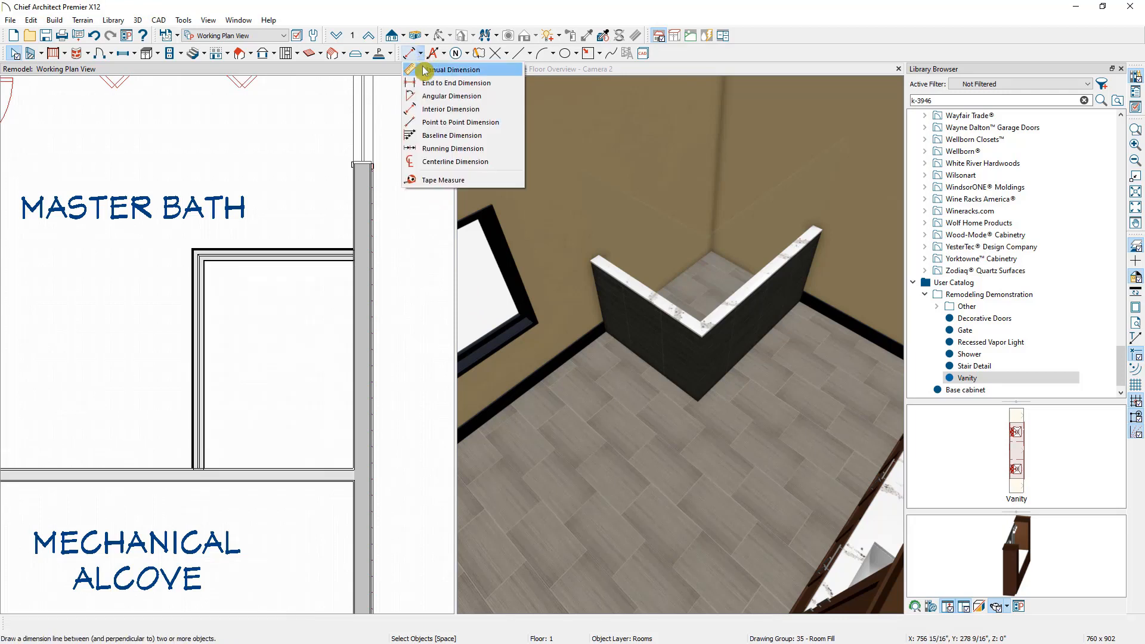
click(438, 113)
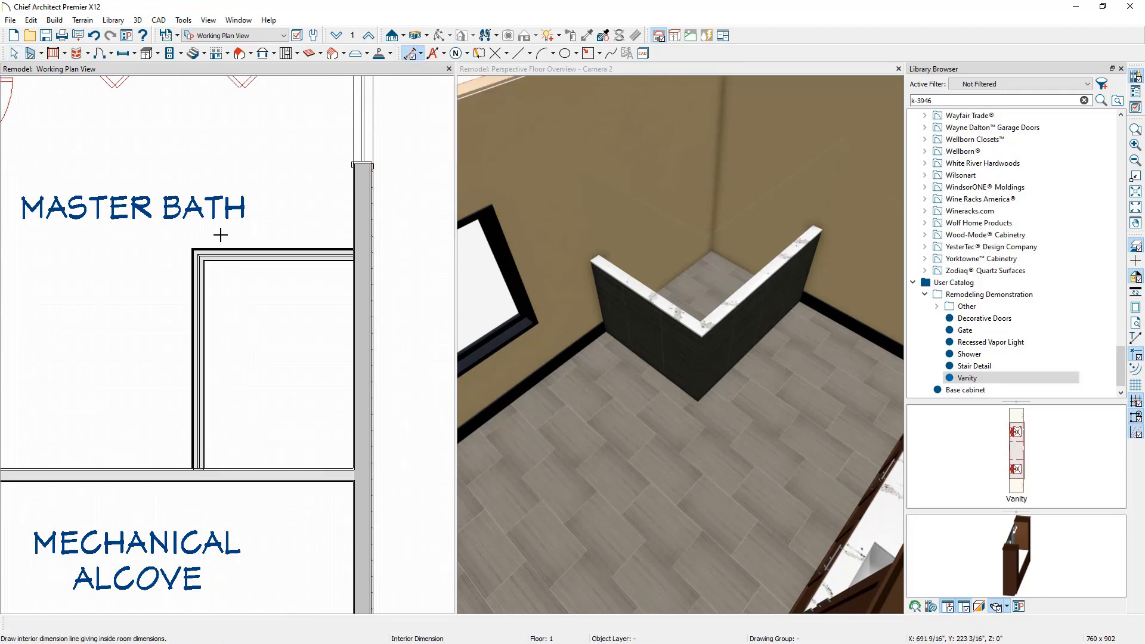
drag(221, 235, 212, 476)
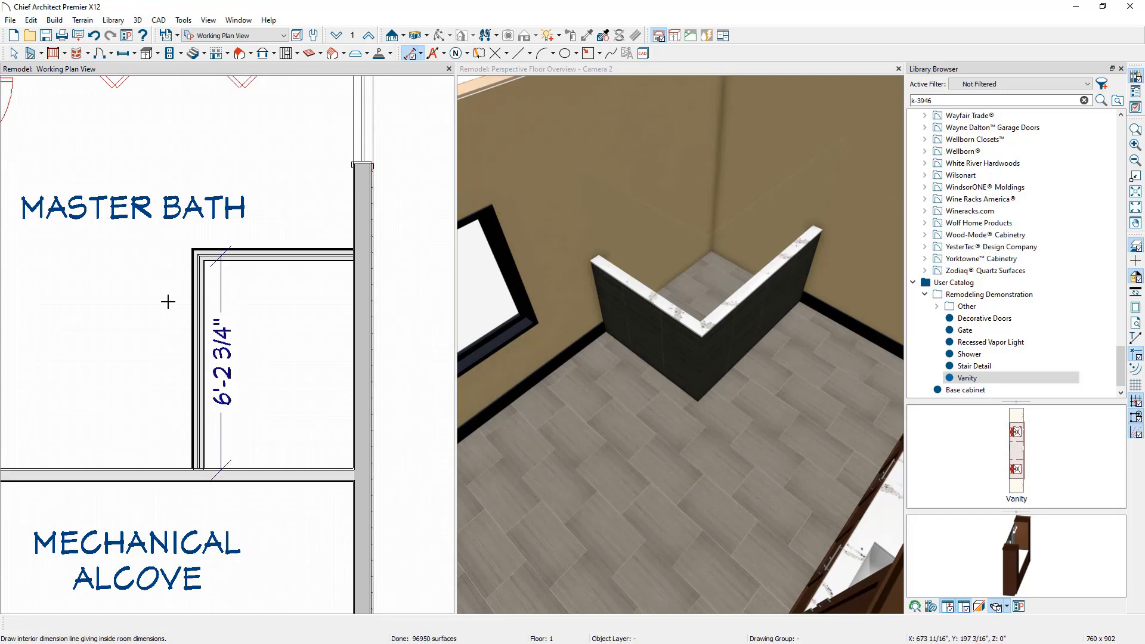
drag(167, 299, 315, 282)
click(312, 300)
key(space)
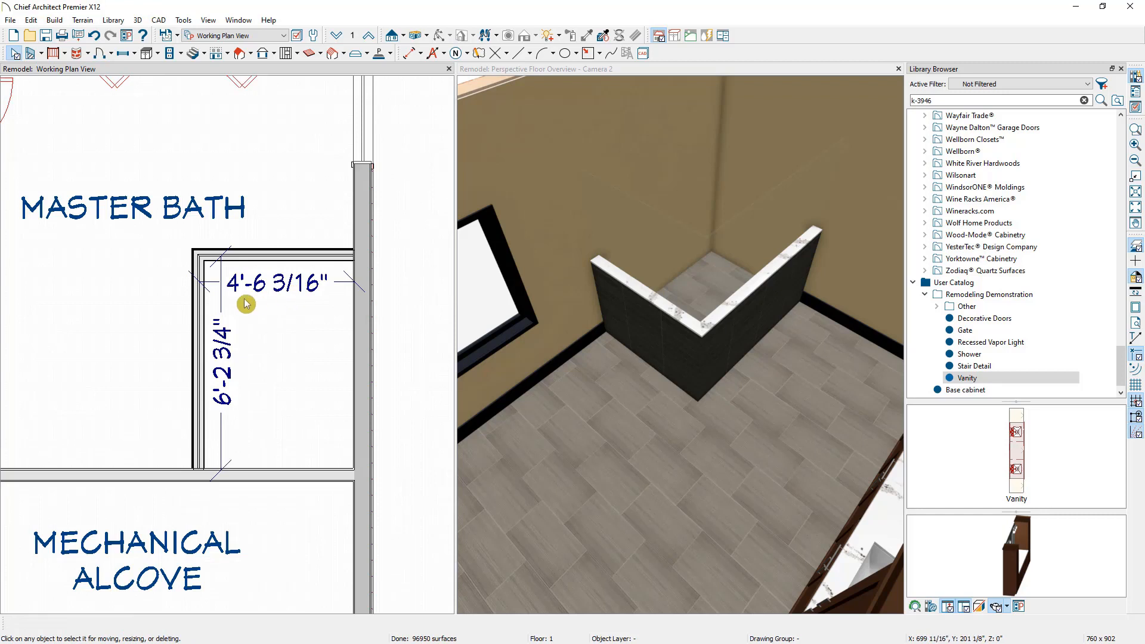
Move the two pony walls using their dimensions so the shower interior is 5'-6" wide and 7' long.
click(195, 319)
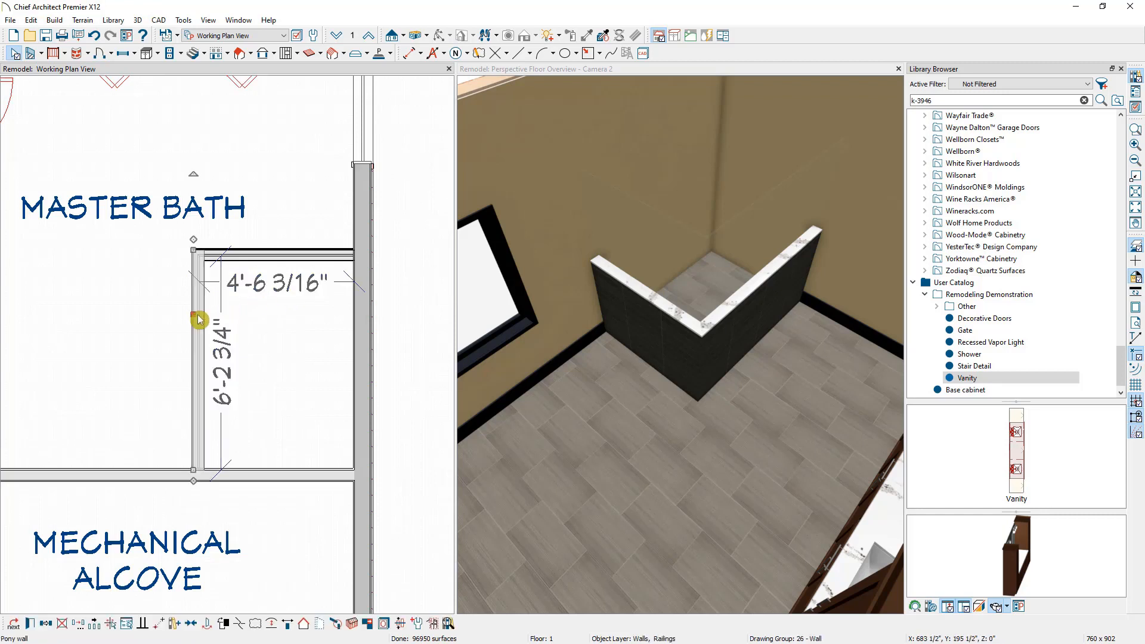
click(256, 293)
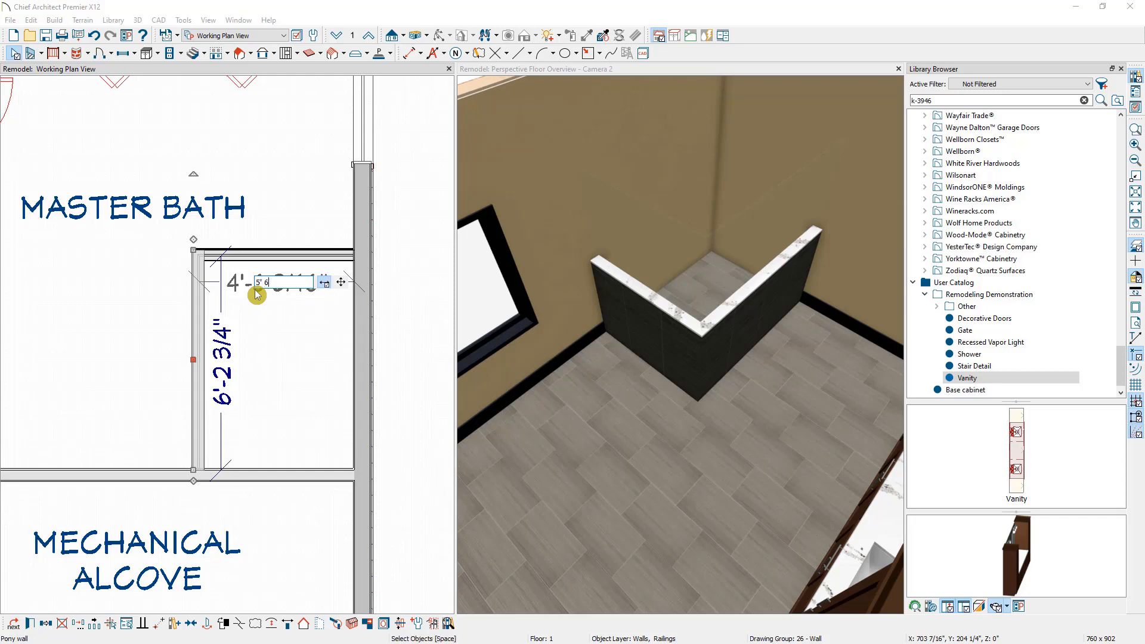
text(5' 6)
key(Return)
click(289, 256)
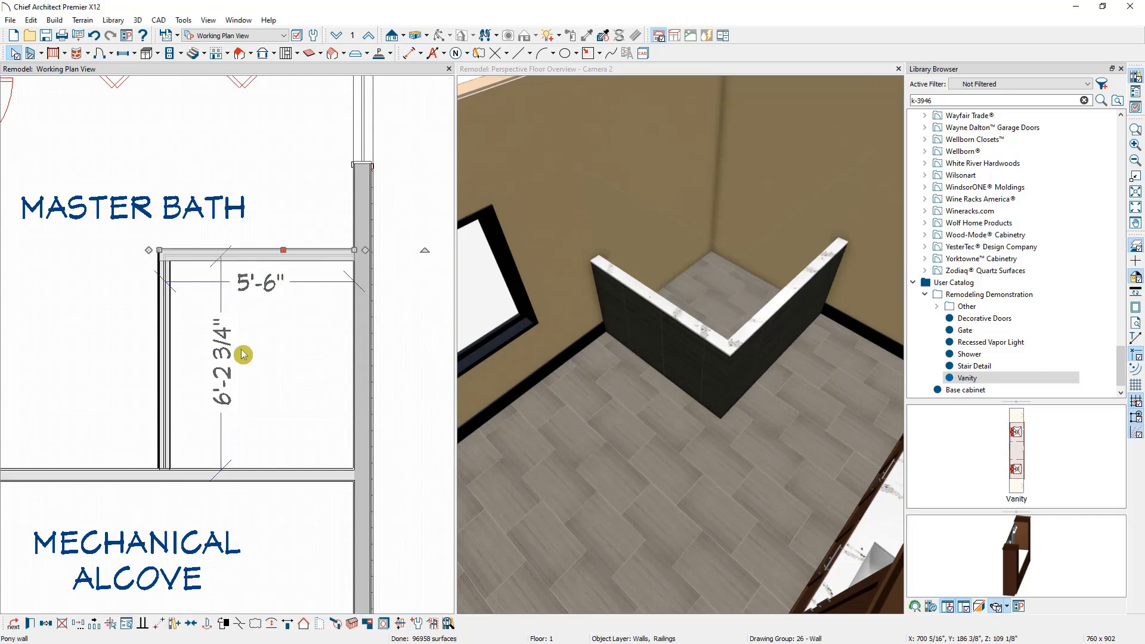
click(236, 360)
text(7')
key(Return)
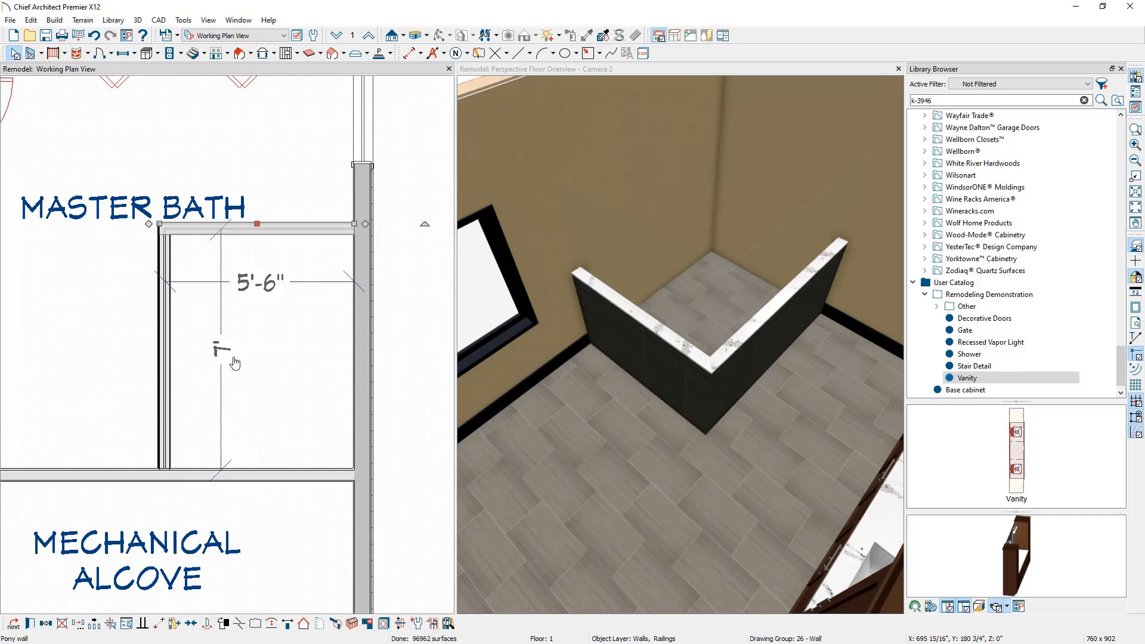
Place the Shower block from the user catalog outside the exterior wall and move it roughly over the shower enclosure and adjoining bath area.
scroll(236, 360, down, 3)
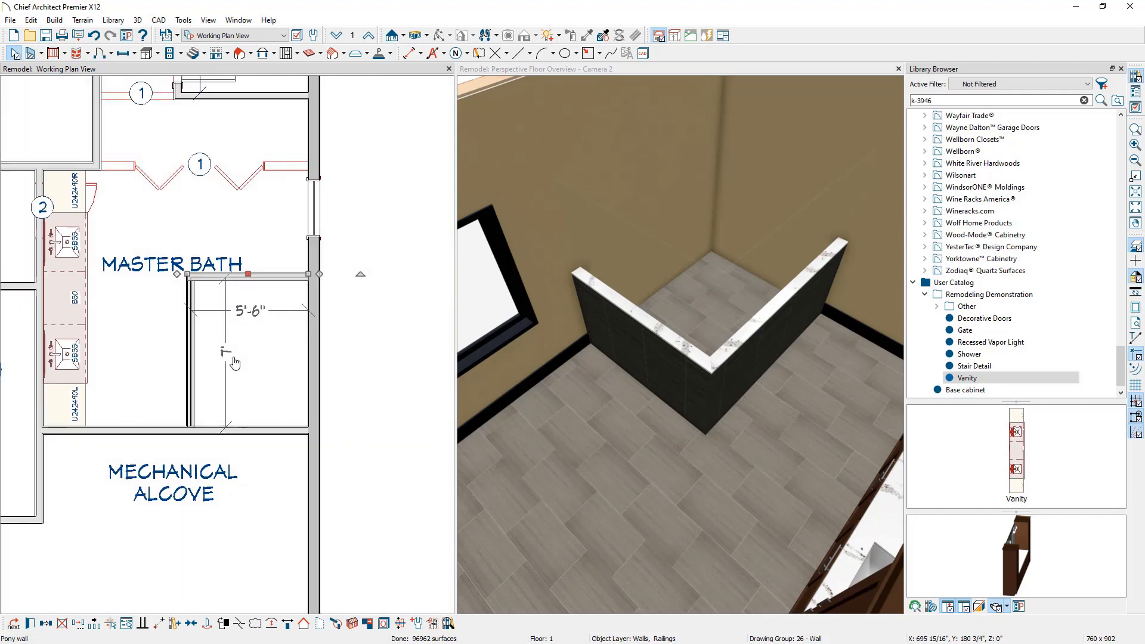
scroll(364, 390, down, 2)
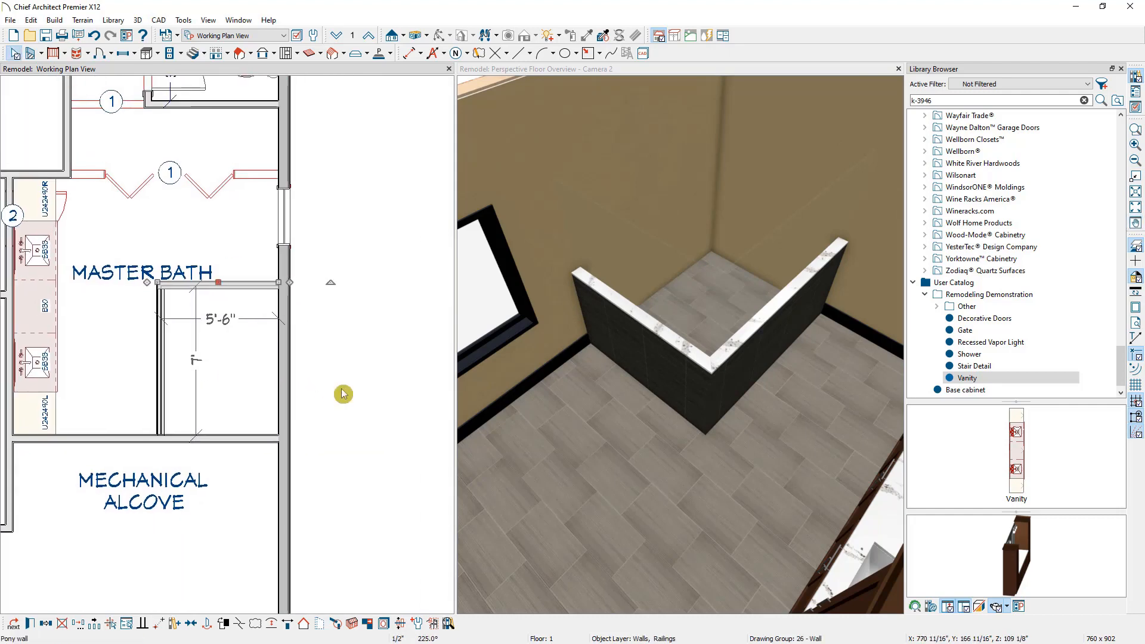
click(970, 355)
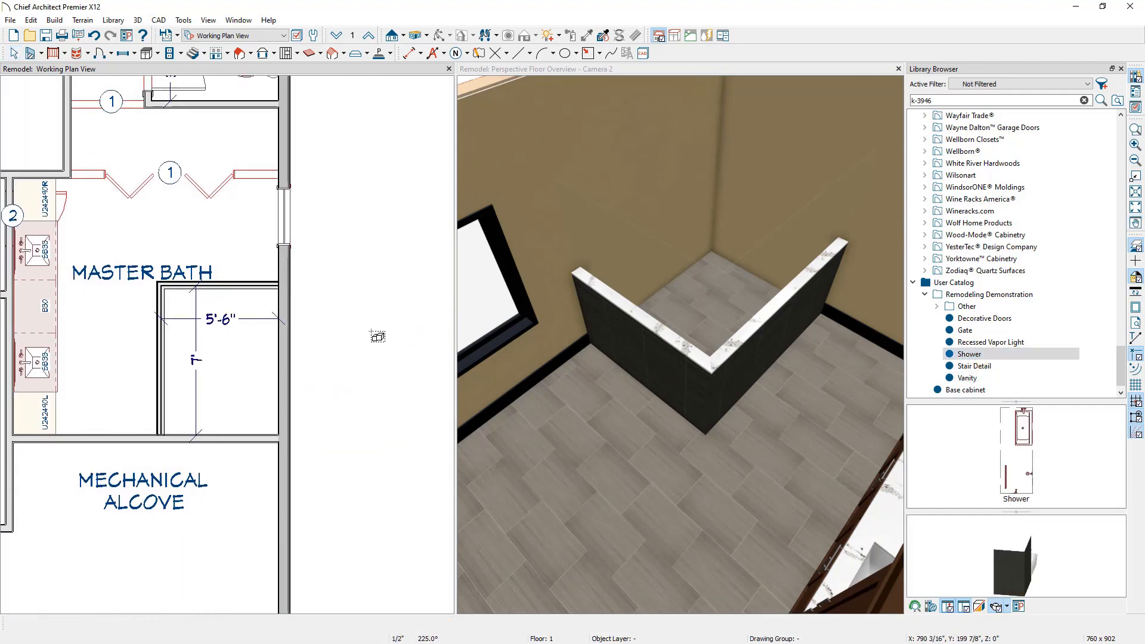
click(375, 336)
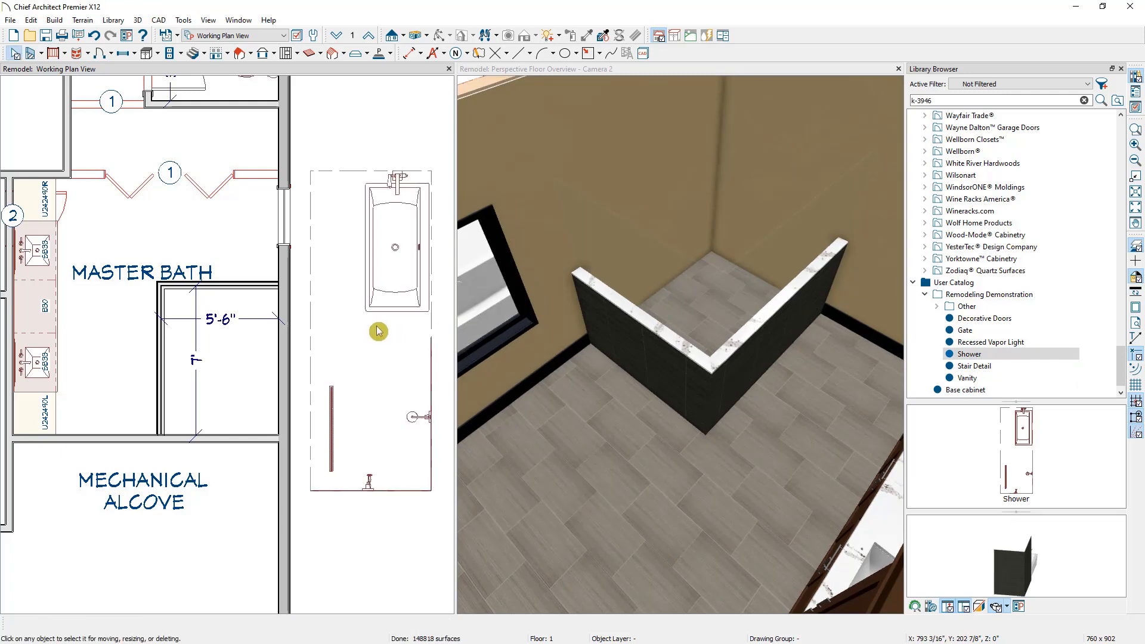
drag(371, 333, 215, 270)
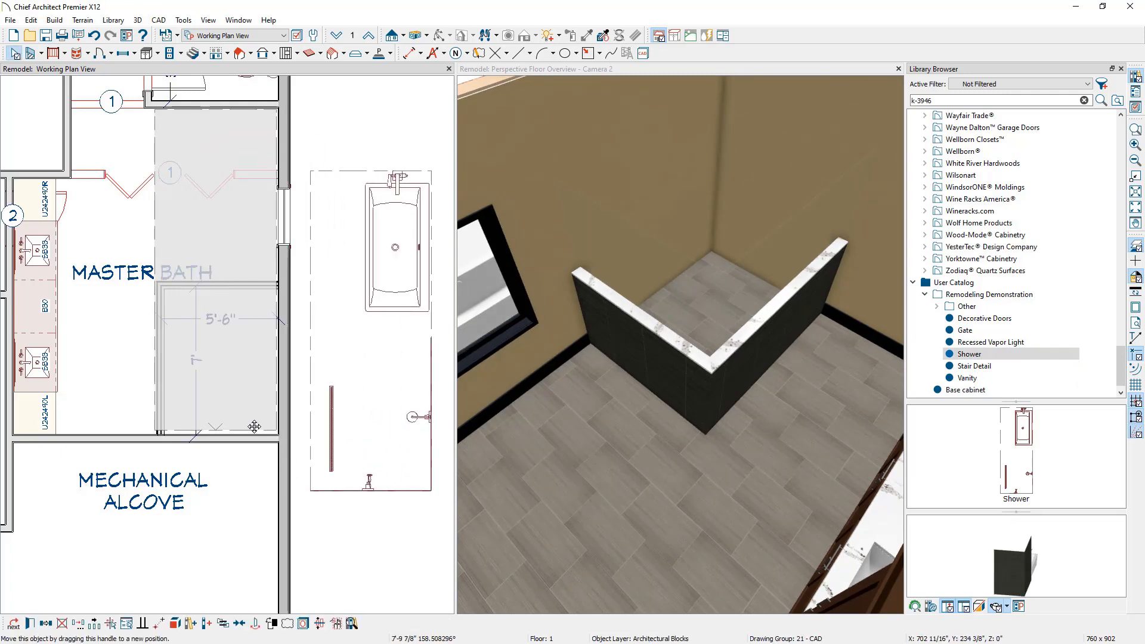
drag(255, 426, 255, 428)
Move the Shower block point to point so its corner meets the shower's inside corner at the exterior and mechanical alcove walls.
scroll(255, 428, up, 2)
scroll(320, 441, up, 4)
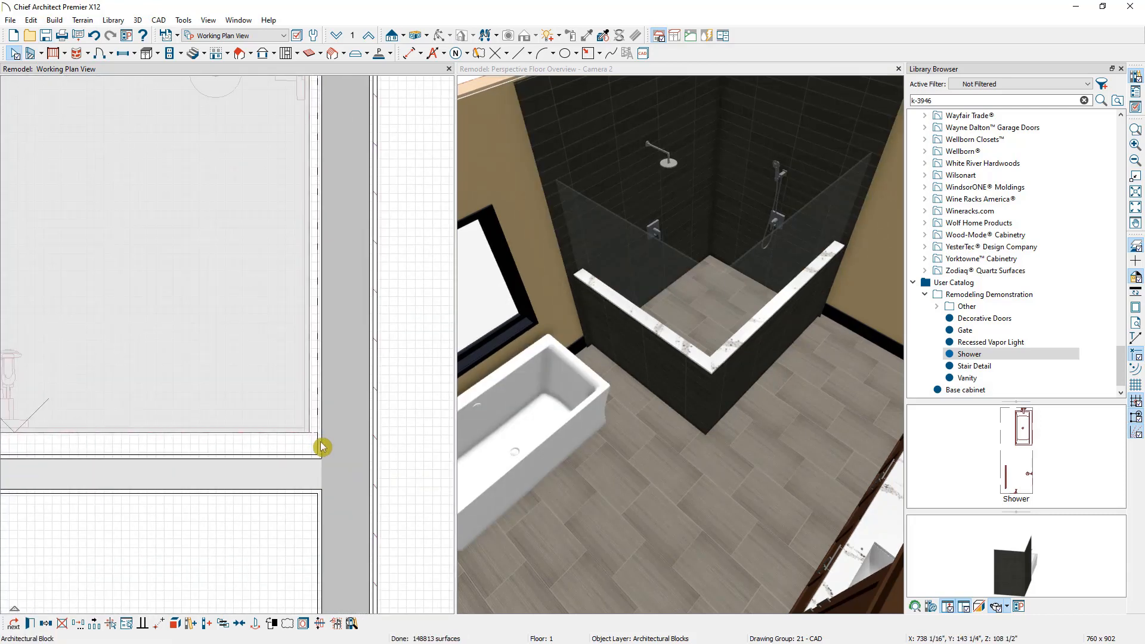
scroll(318, 444, up, 2)
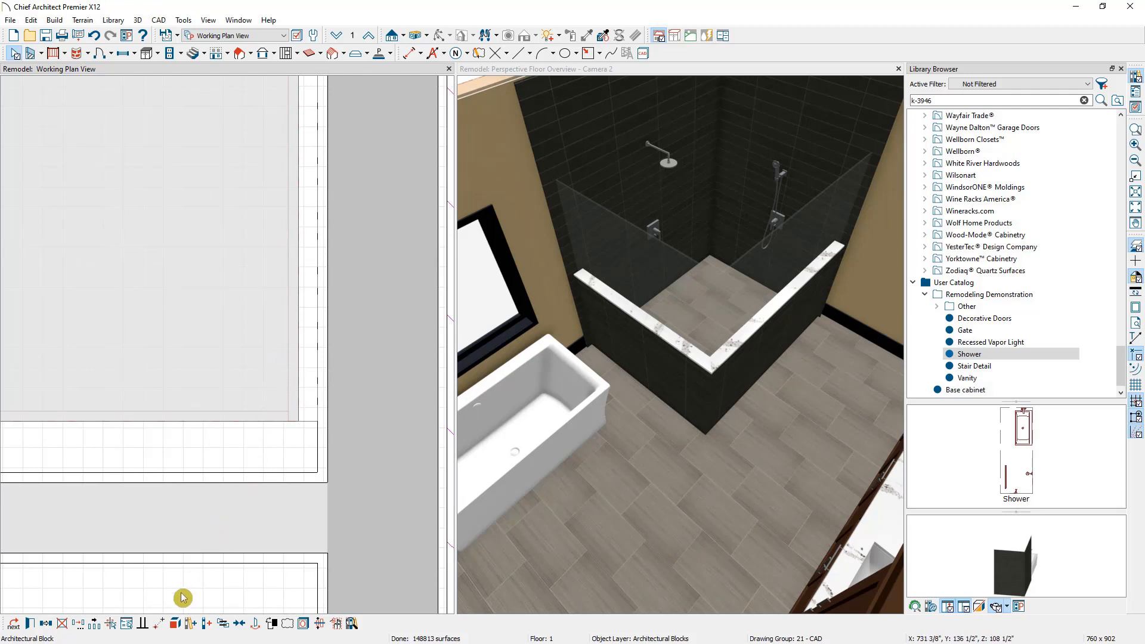
click(161, 625)
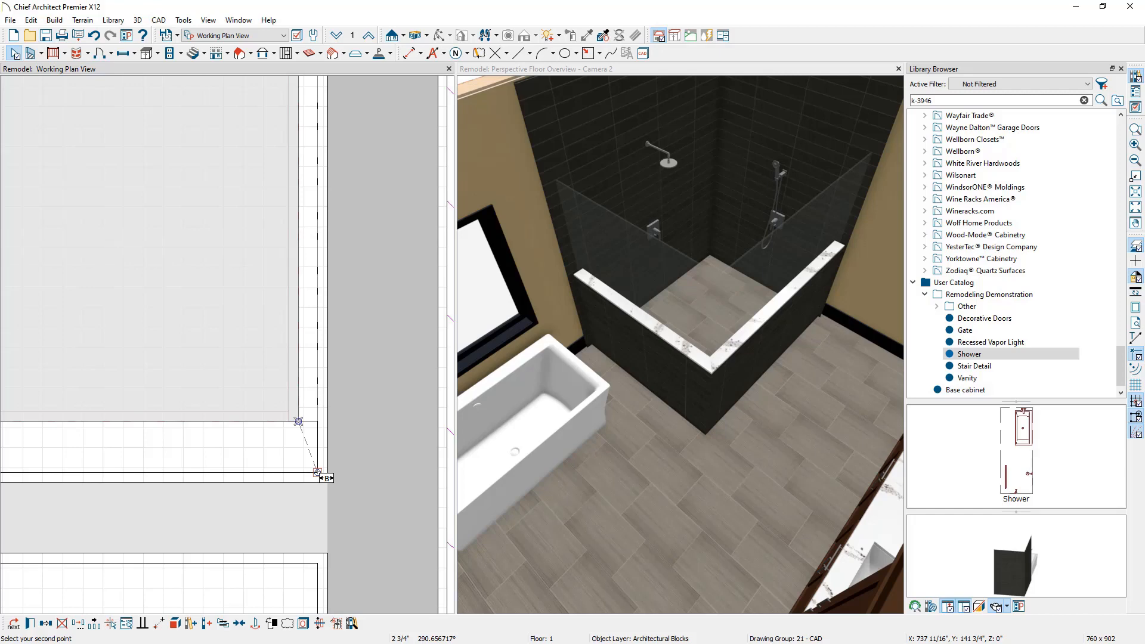
click(318, 473)
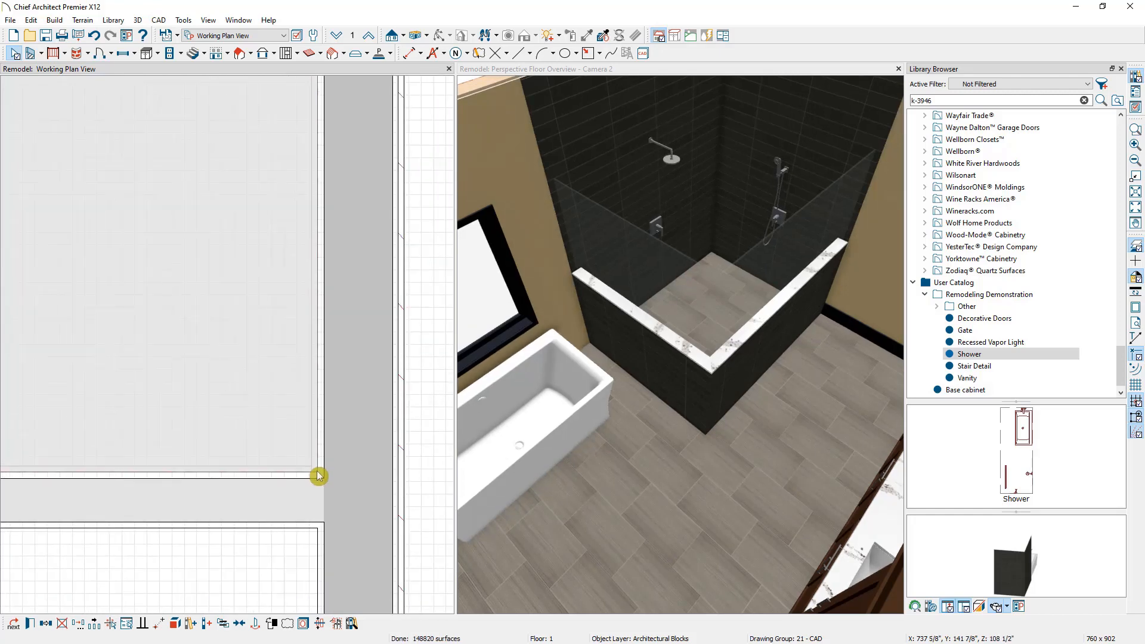
Explode the Shower block into separate components and check the fixture beside the mechanical alcove wall as an individual object.
scroll(317, 474, down, 3)
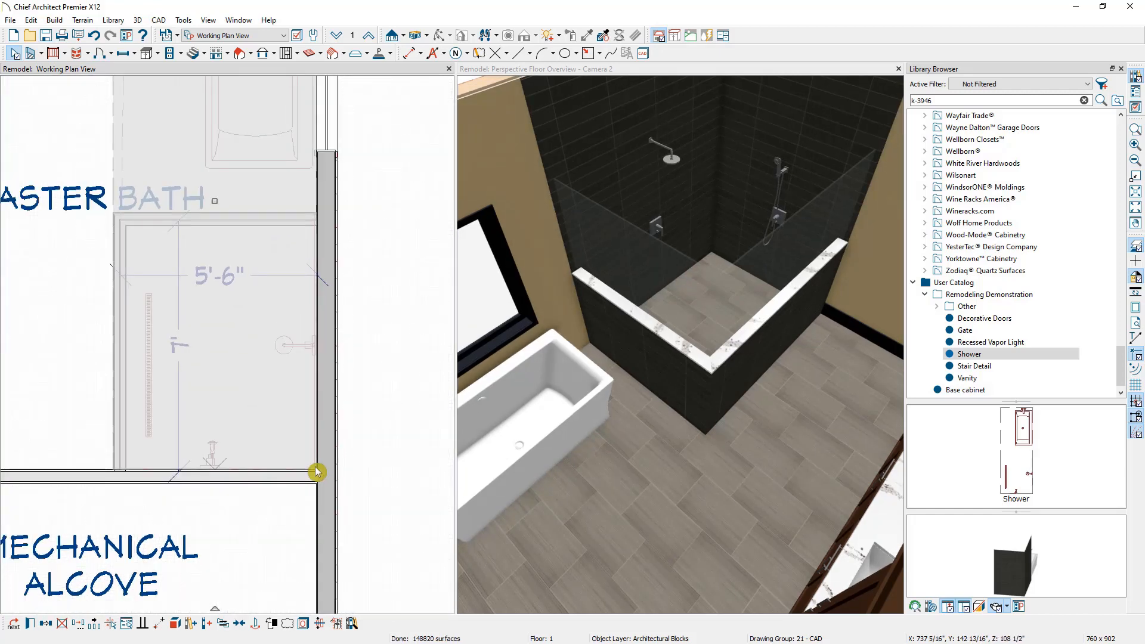
scroll(317, 471, down, 1)
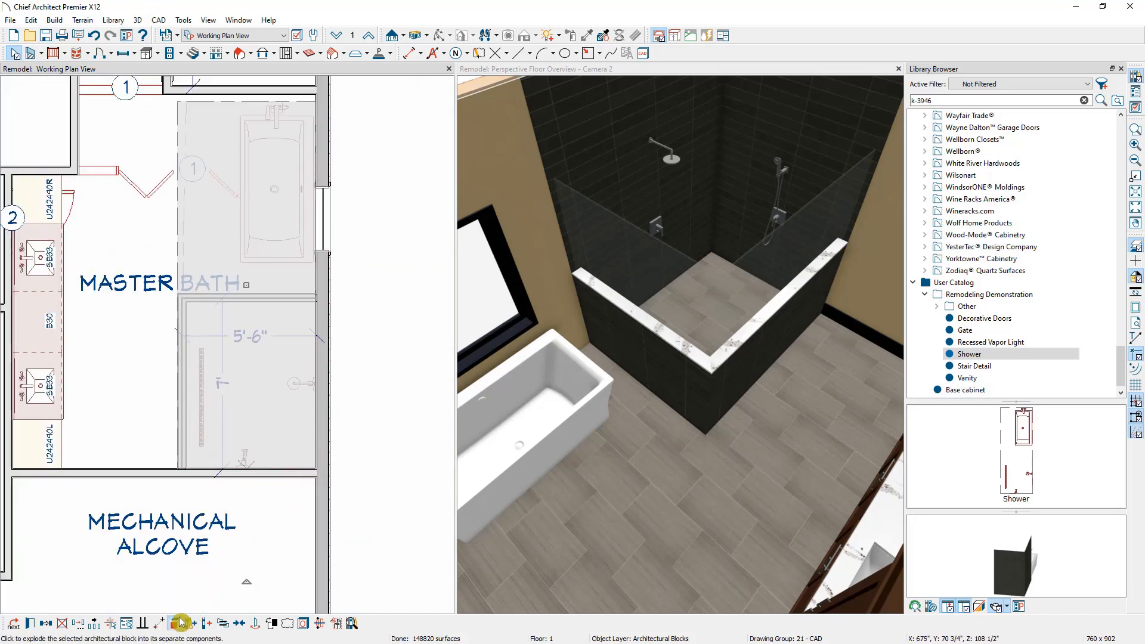
click(242, 455)
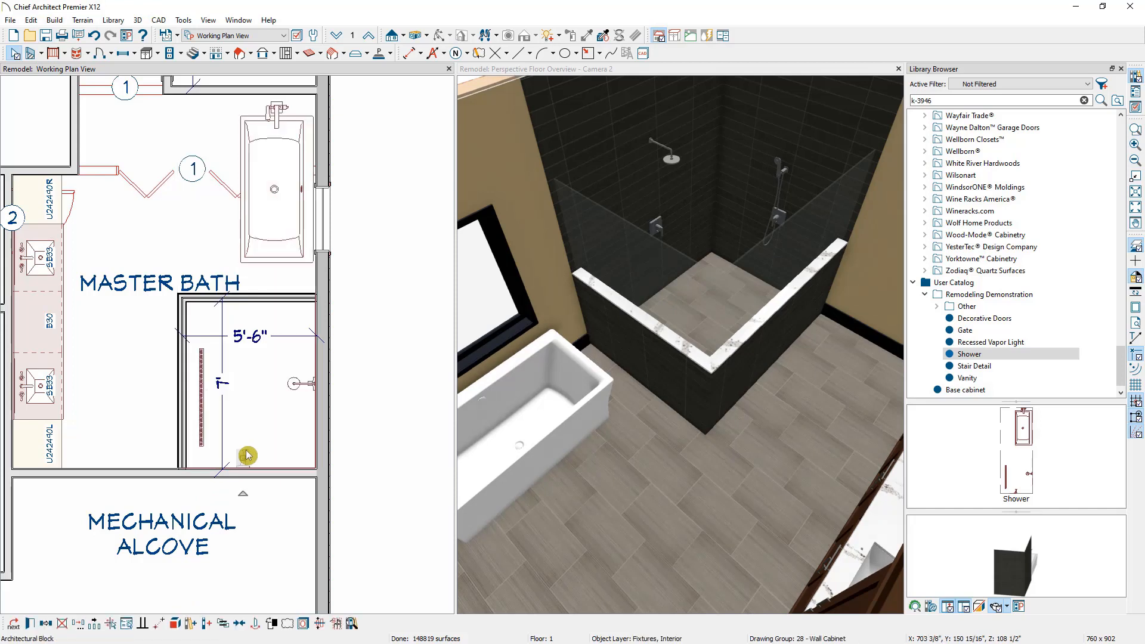
click(372, 397)
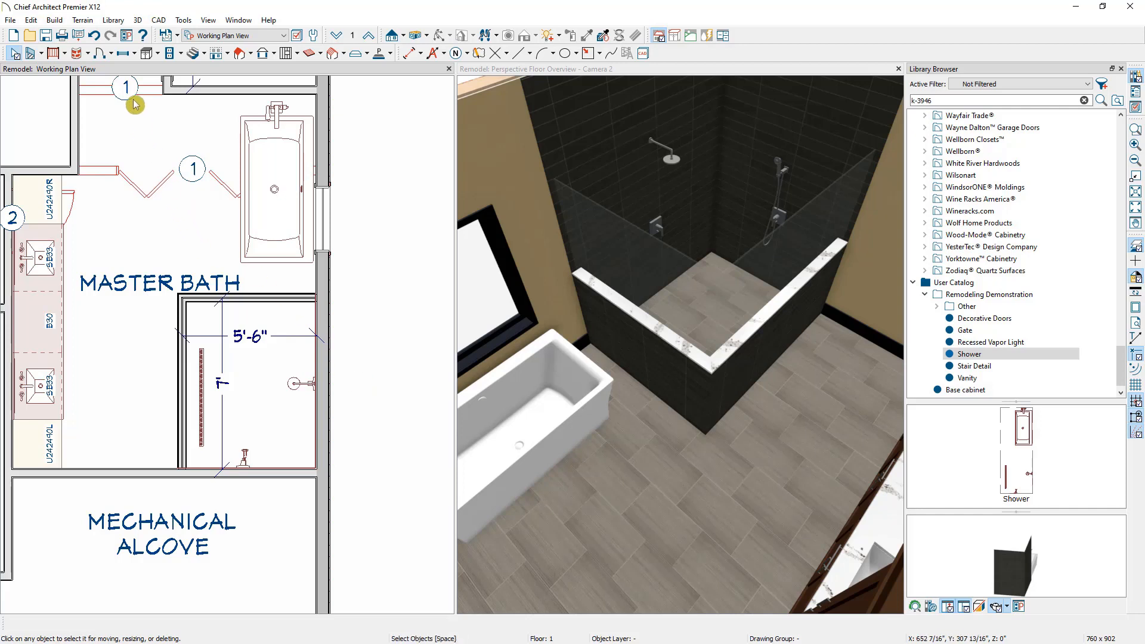
Place a shower door in the shower's pony wall facing the vanity and move it against the mechanical alcove wall.
click(110, 55)
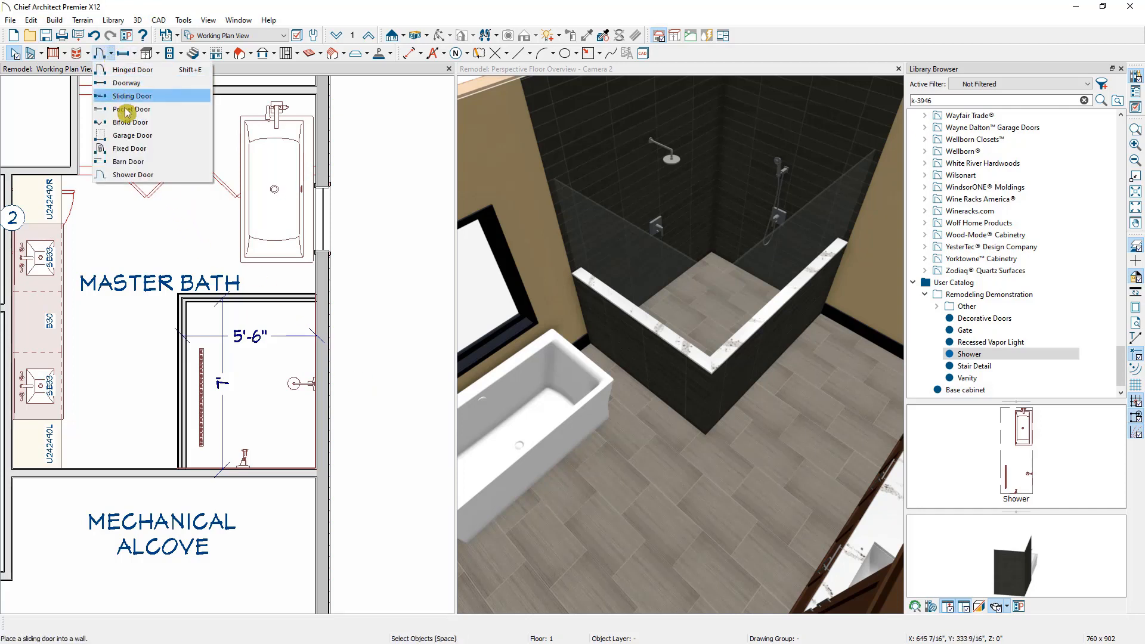
click(170, 179)
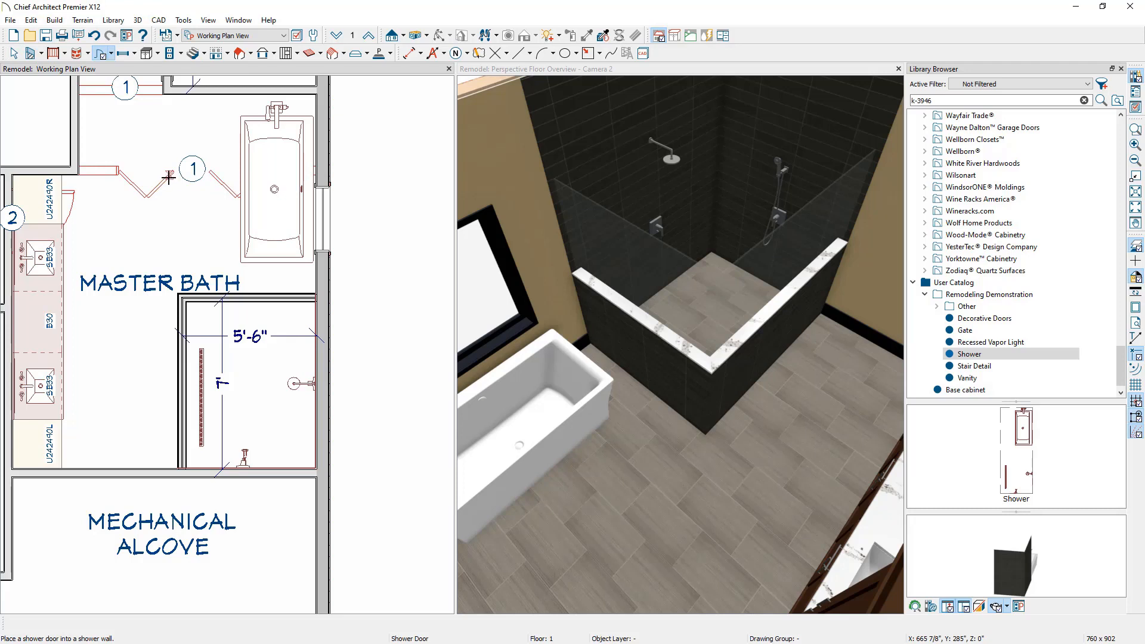
click(175, 422)
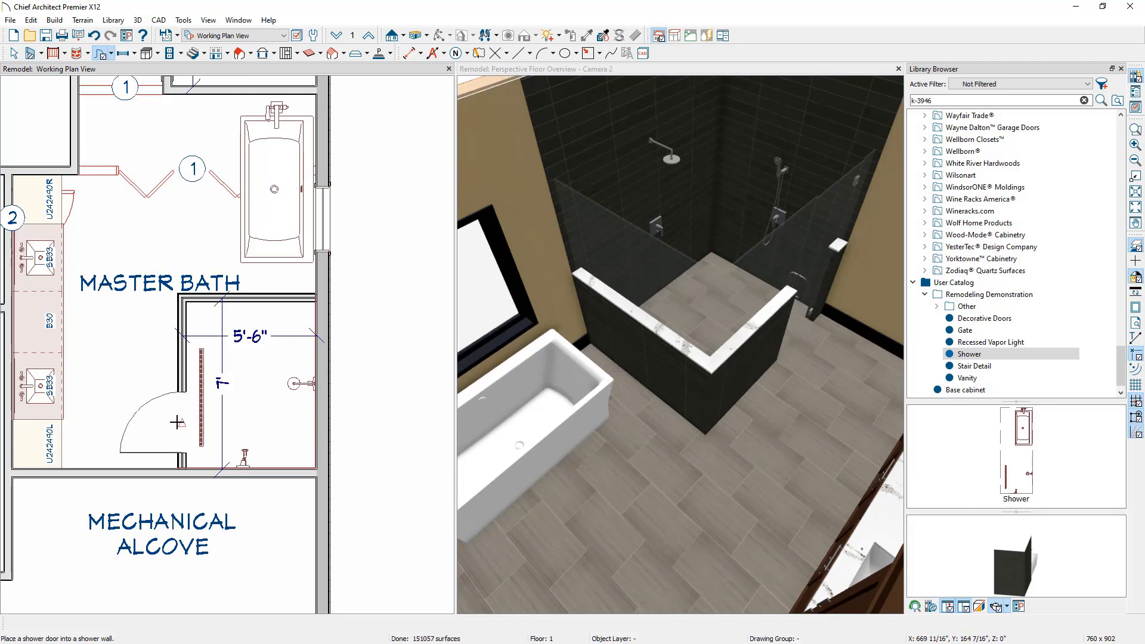
key(space)
click(177, 439)
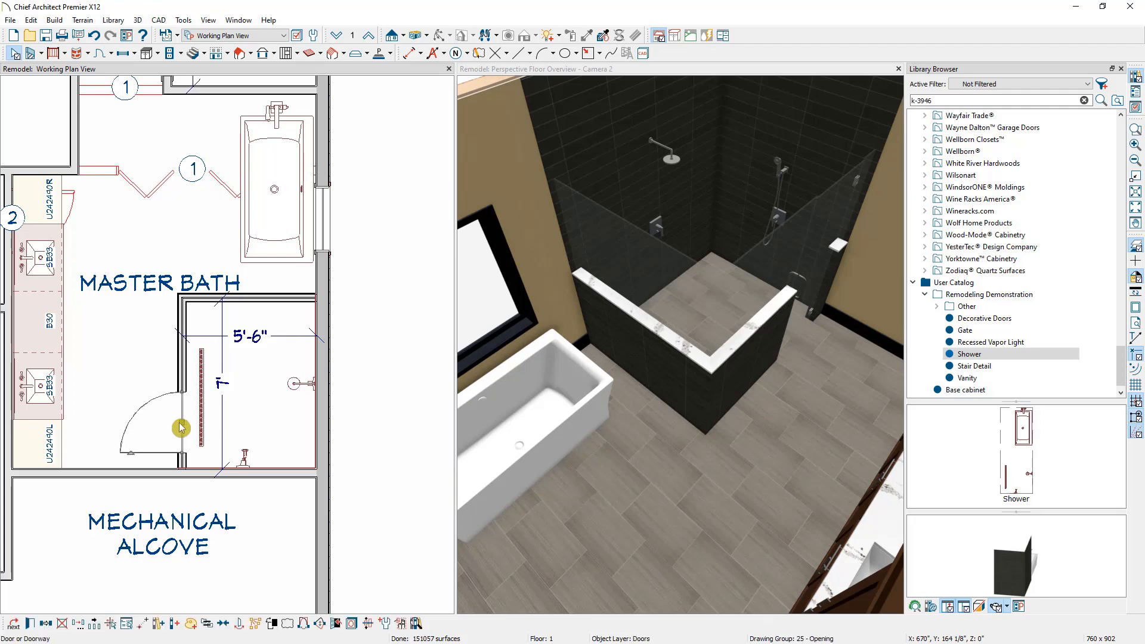
drag(177, 439, 177, 440)
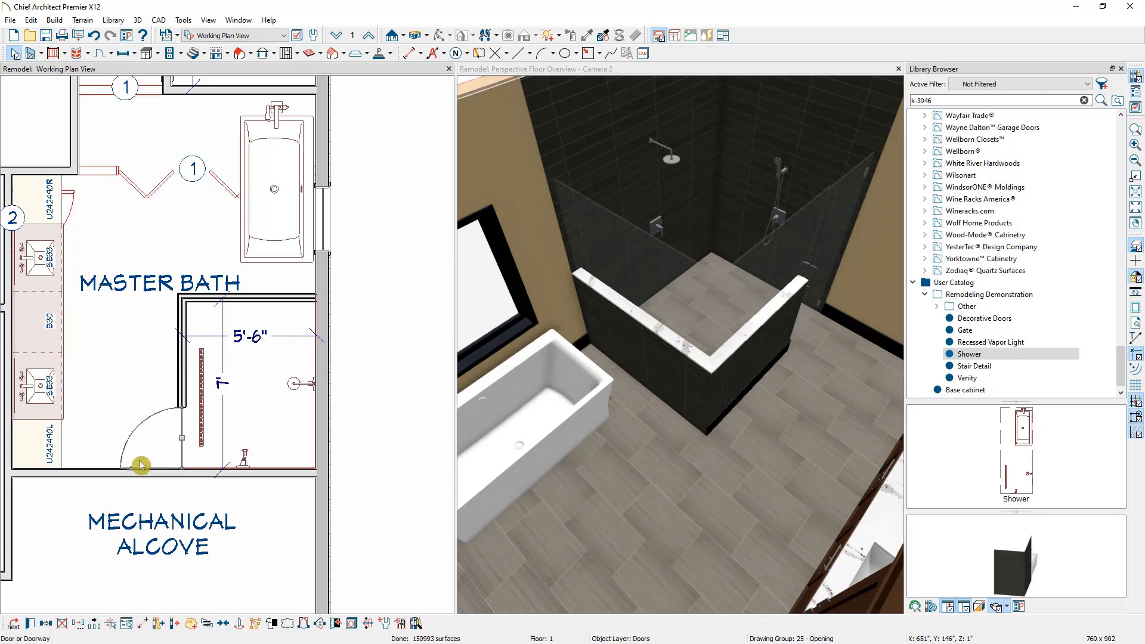
Adjust the shower door's swing in plan so it stands partly open at about 53°.
scroll(158, 468, up, 5)
scroll(122, 475, up, 2)
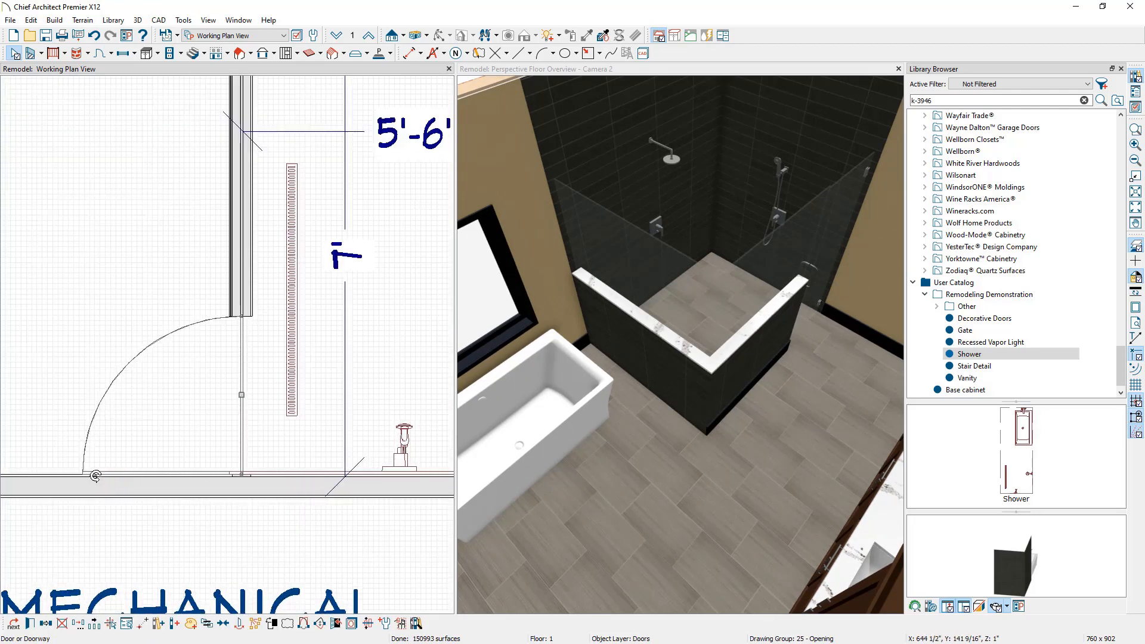
drag(92, 475, 123, 394)
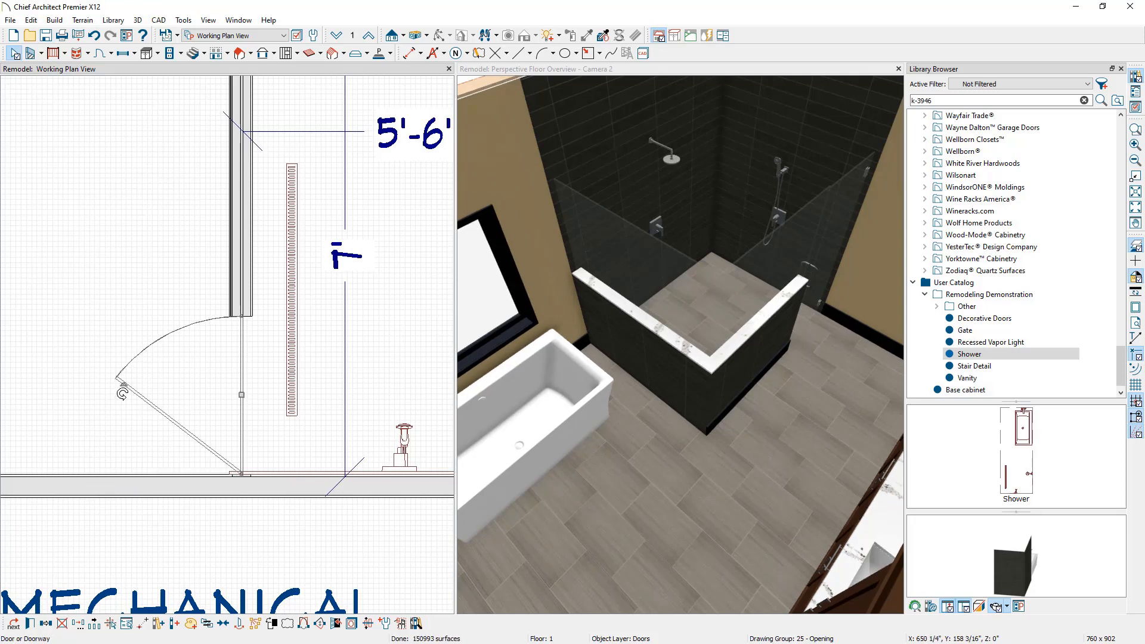
Set the shower door to swing both directions and review its casing, lintel, lites, jamb and arch settings.
click(33, 628)
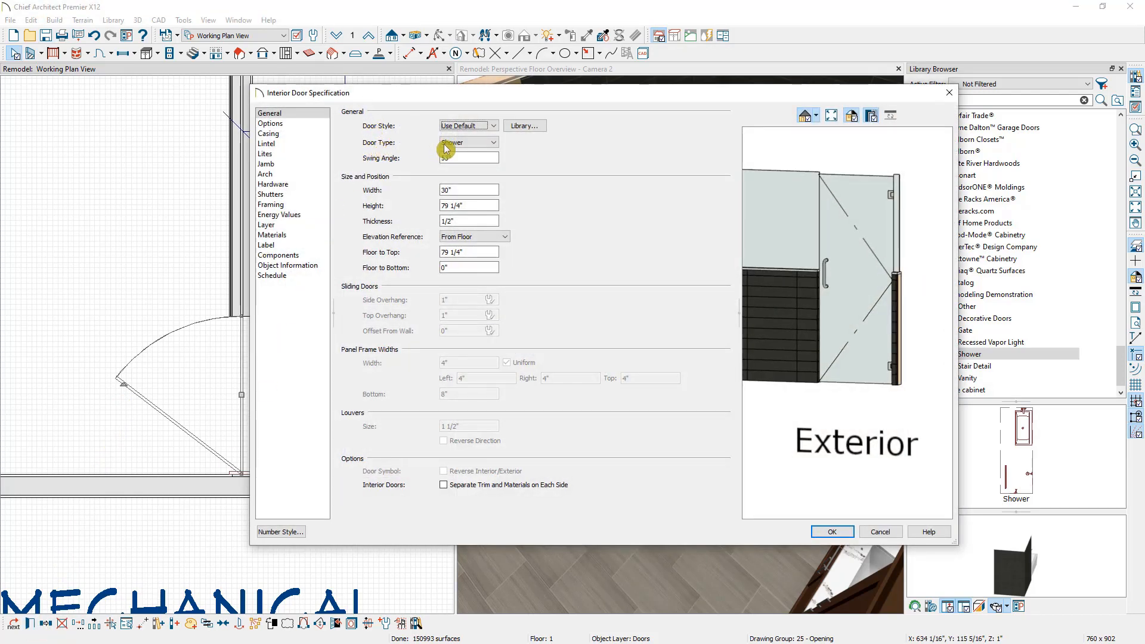
click(463, 147)
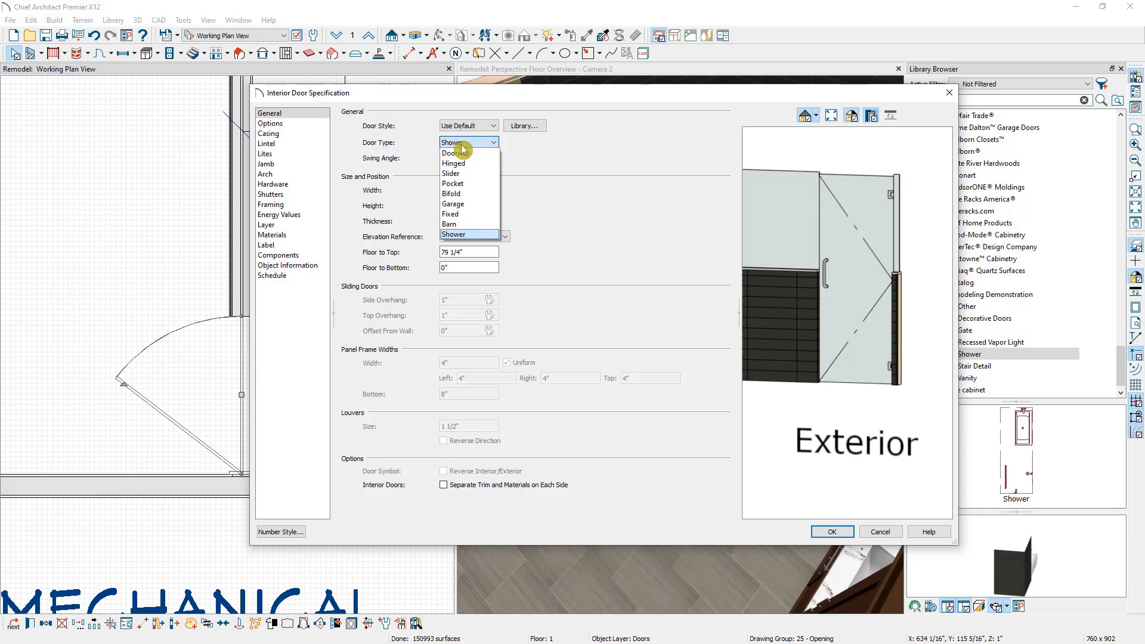
click(463, 145)
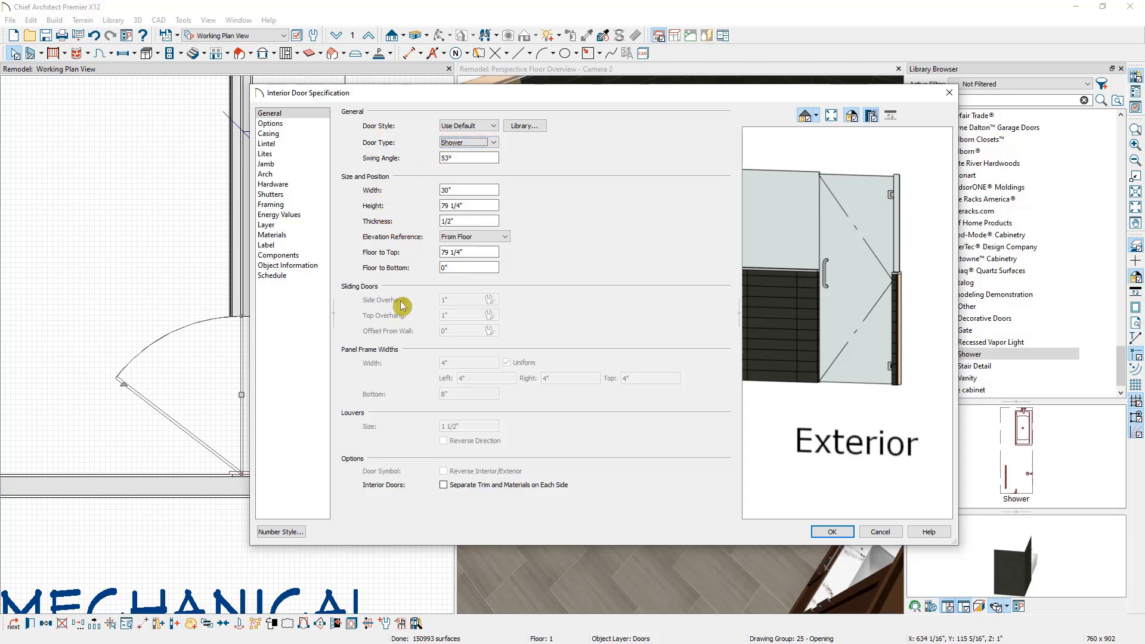
click(311, 130)
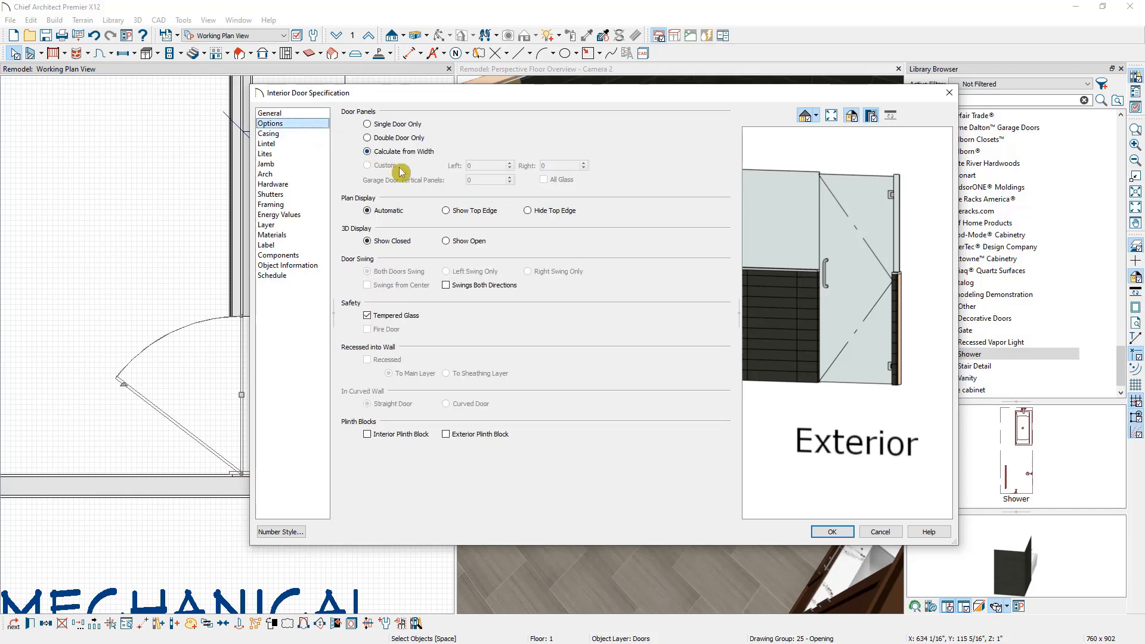
click(447, 286)
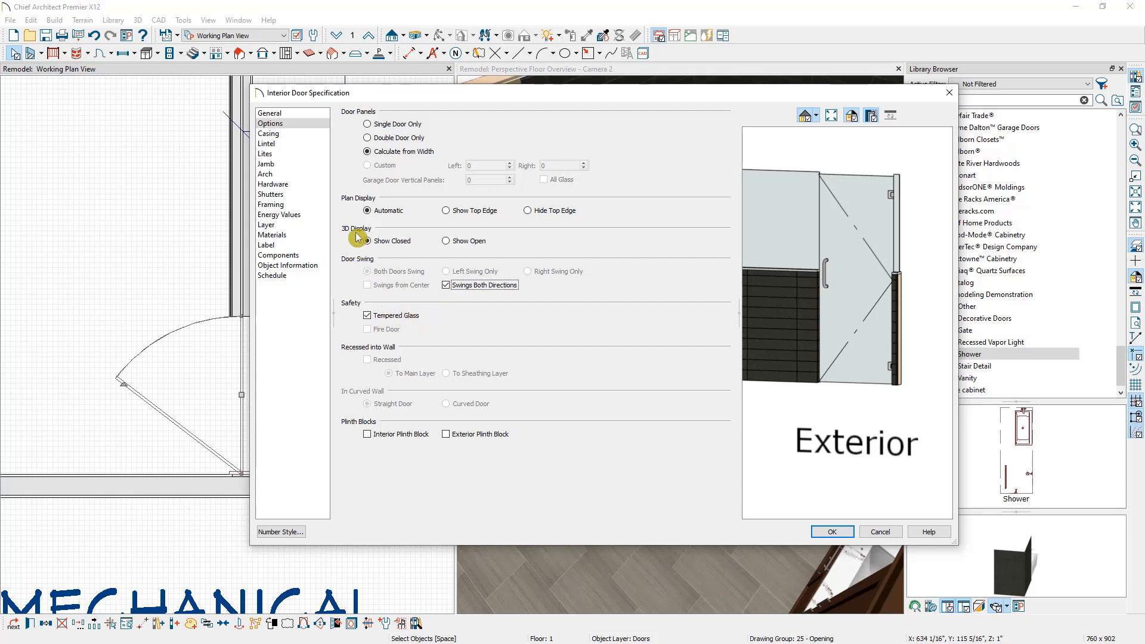
click(310, 135)
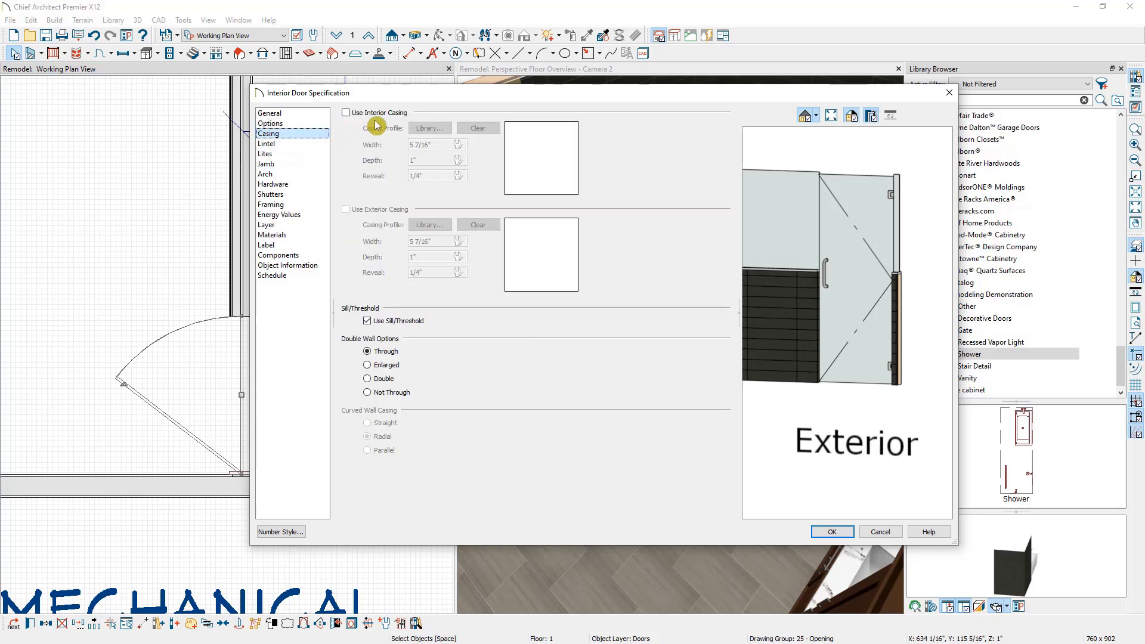
click(310, 146)
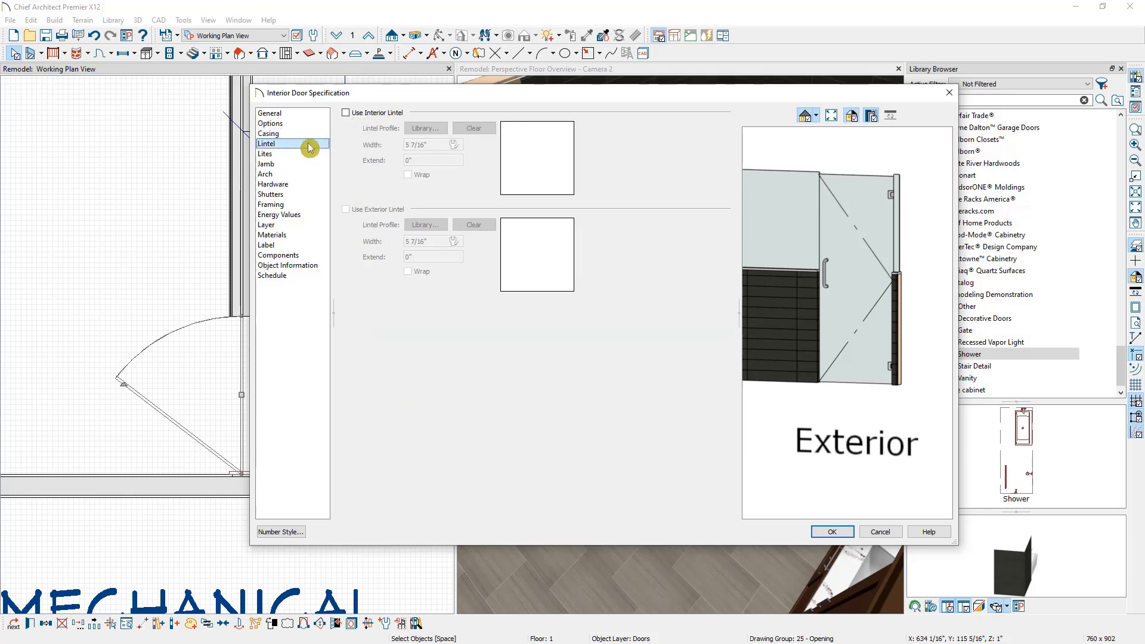
click(307, 154)
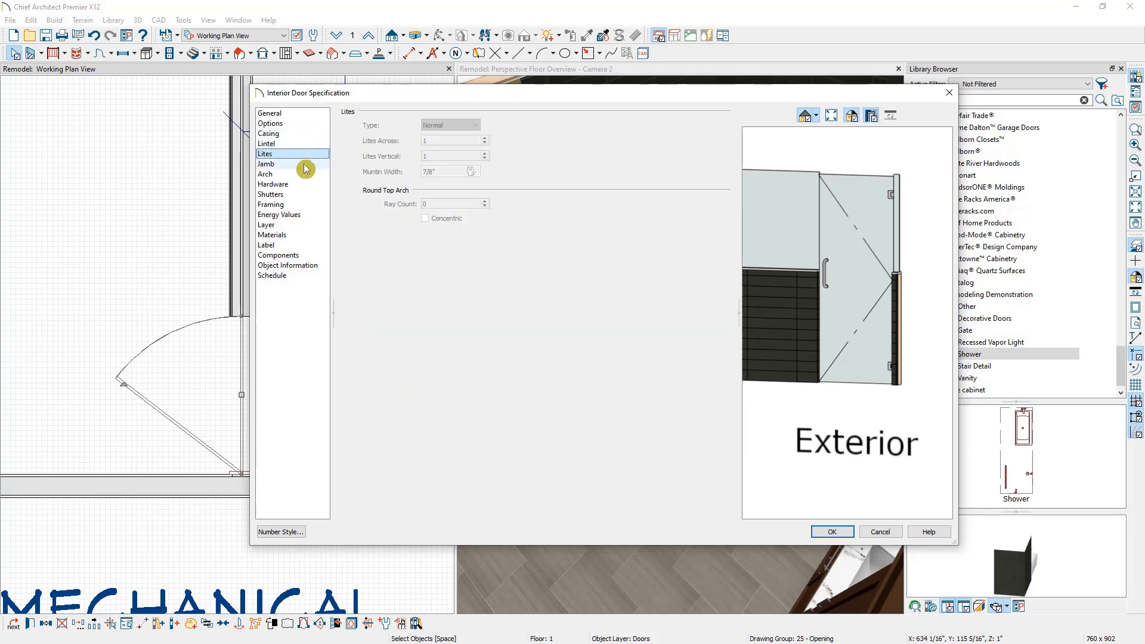
click(305, 166)
click(303, 173)
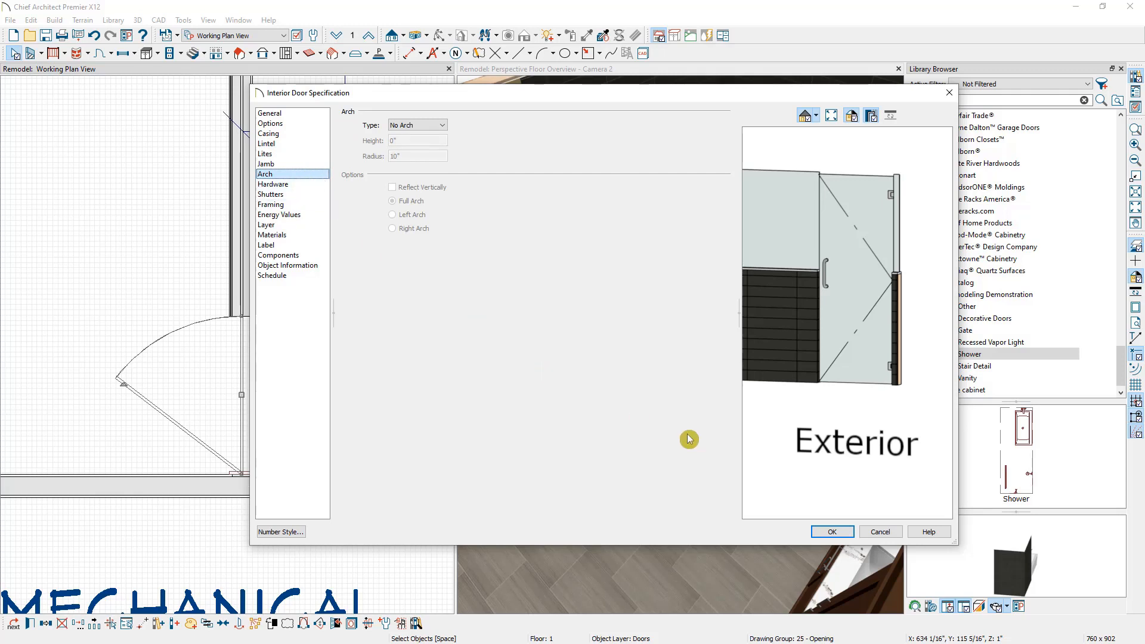
click(834, 531)
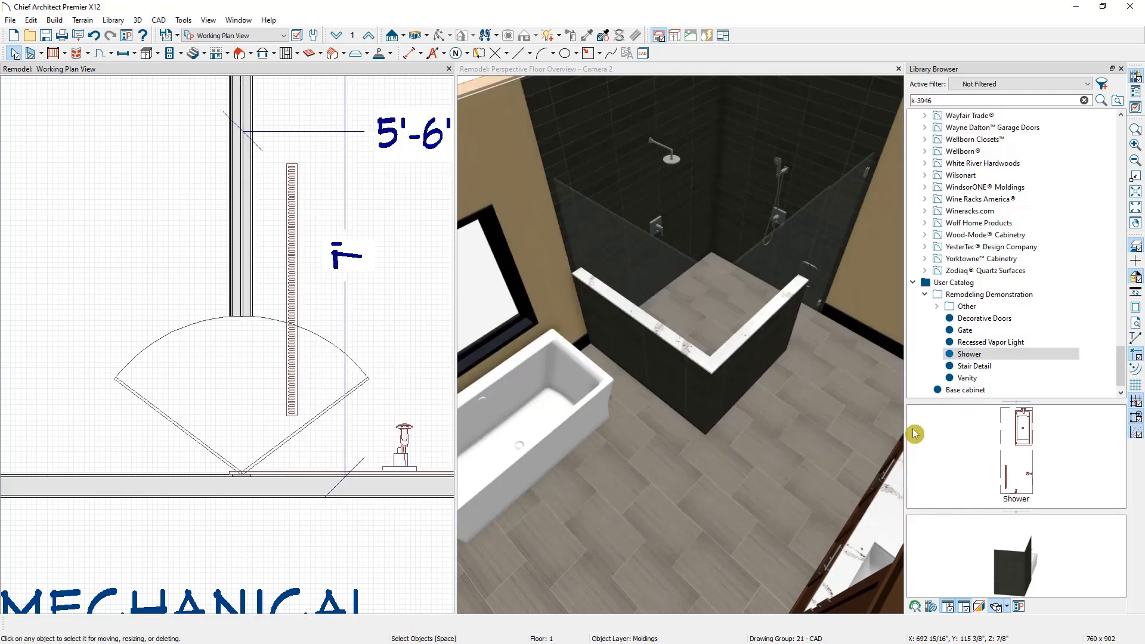
Close the Library Browser and orbit the camera overview to show the shower entrance beside the vanity.
click(1121, 70)
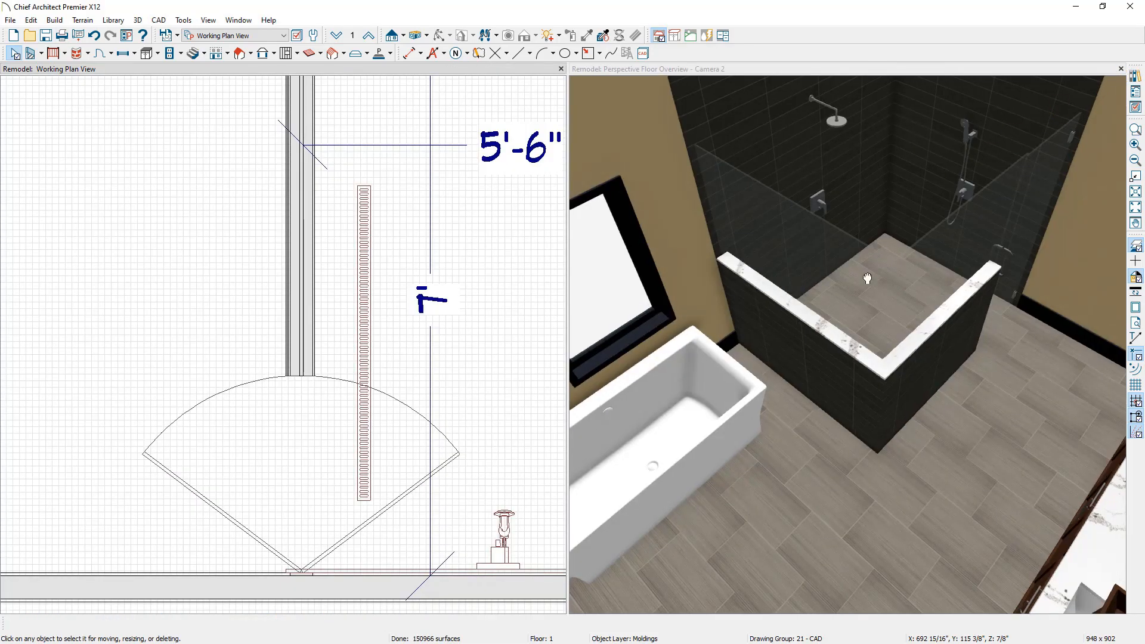
click(761, 297)
drag(741, 288, 940, 250)
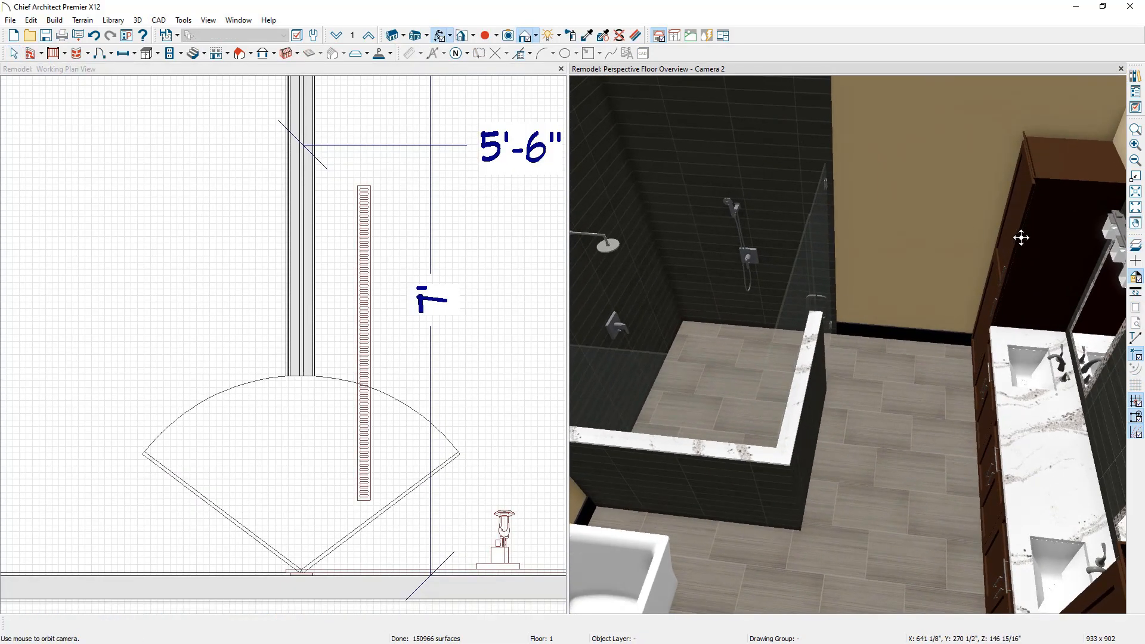
Swing the shower door fully open and open the doors of the adjacent U242490L cabinet to check clearance between them.
middle_drag(422, 440, 496, 366)
scroll(497, 366, down, 2)
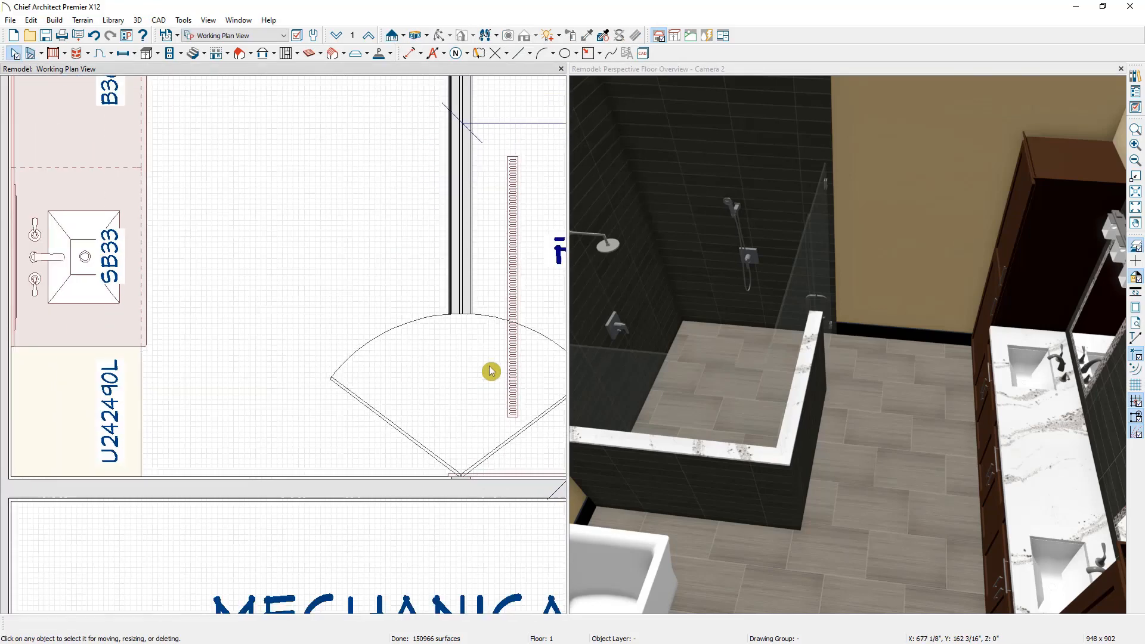
click(452, 377)
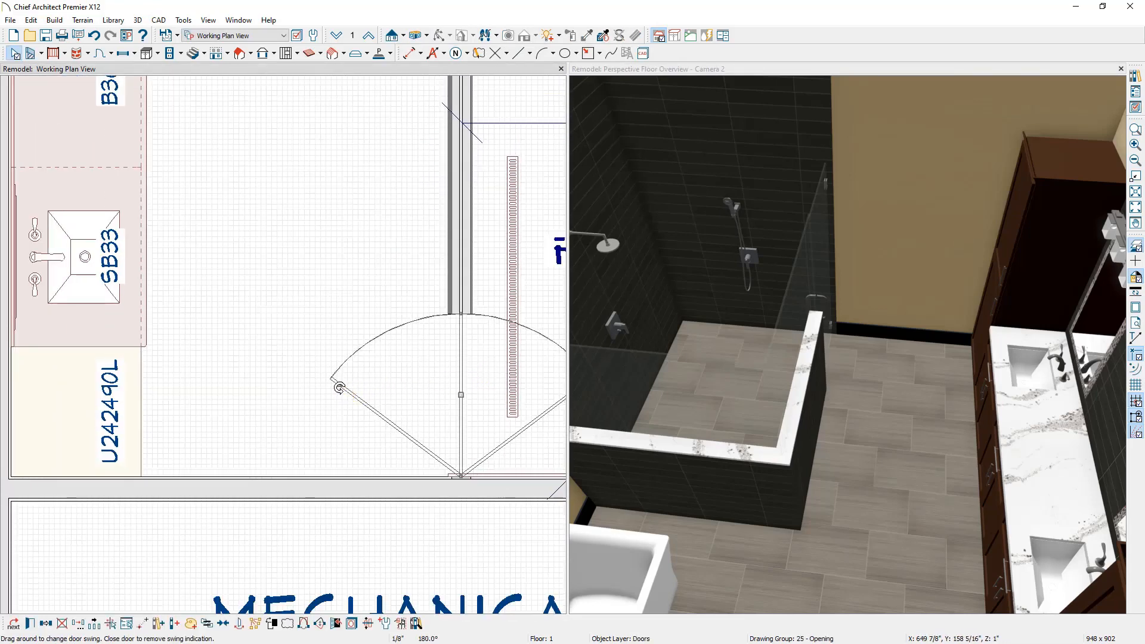
drag(332, 396, 299, 470)
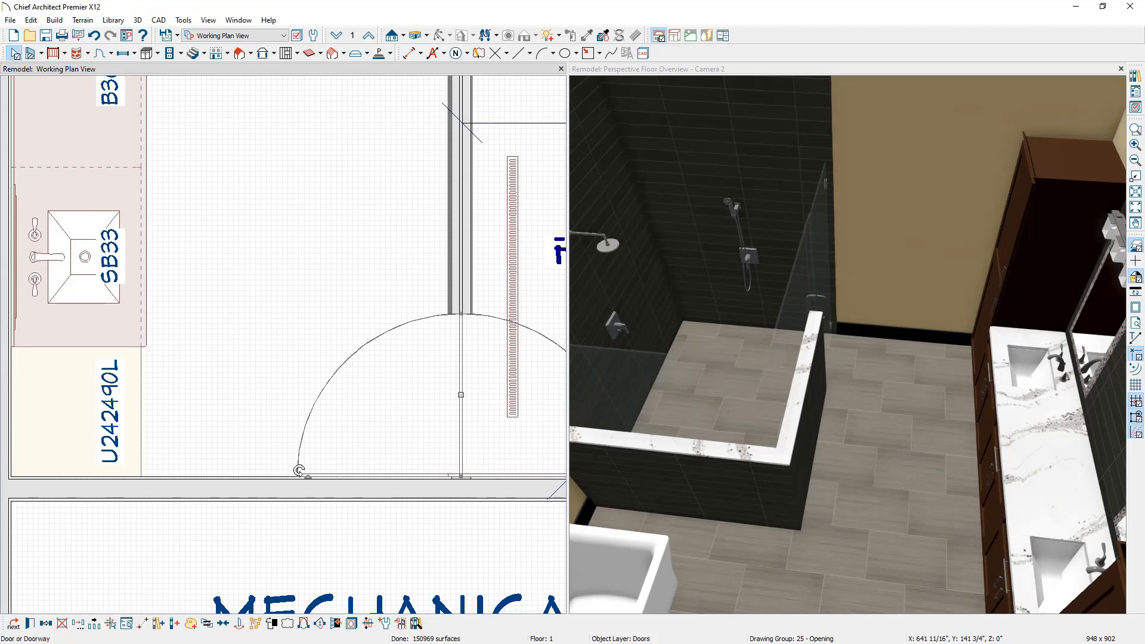
key(Escape)
click(92, 411)
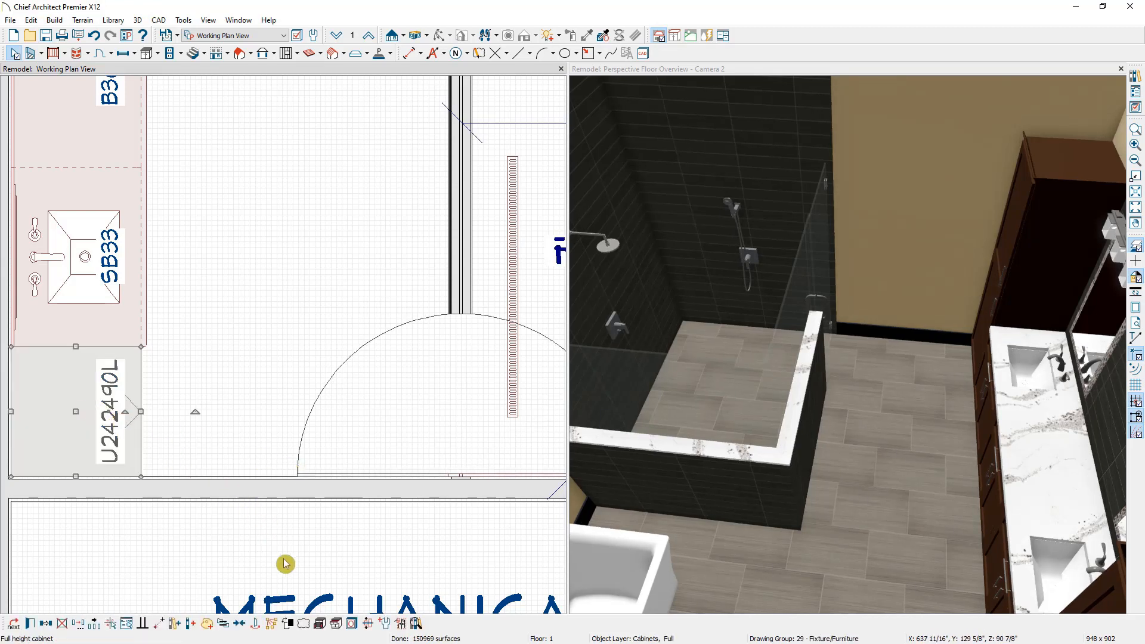
click(319, 622)
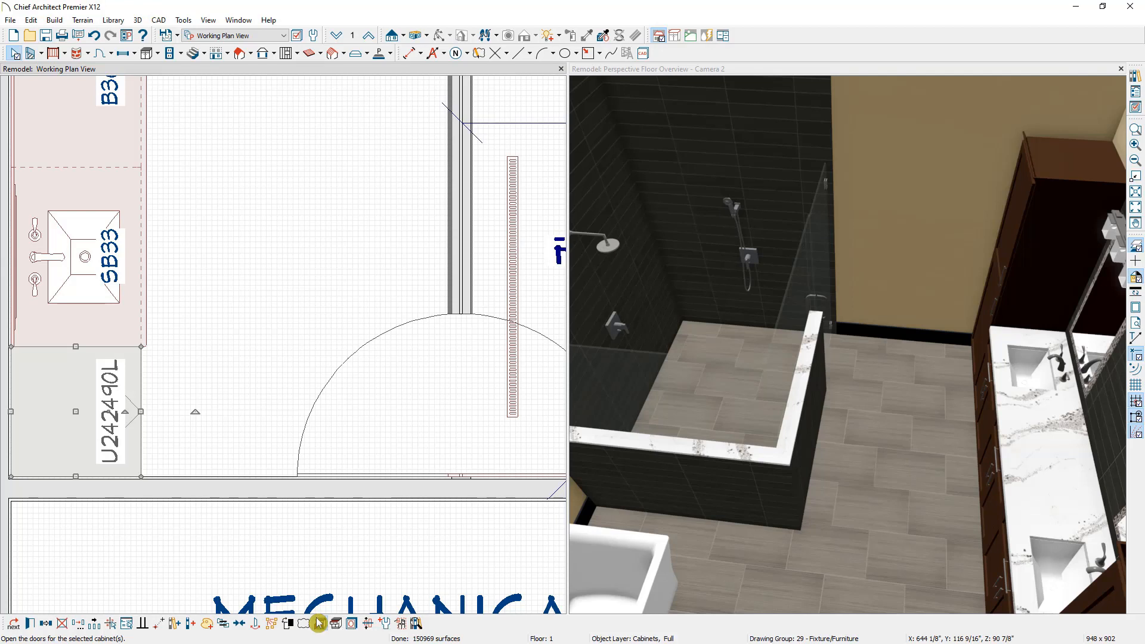
click(319, 623)
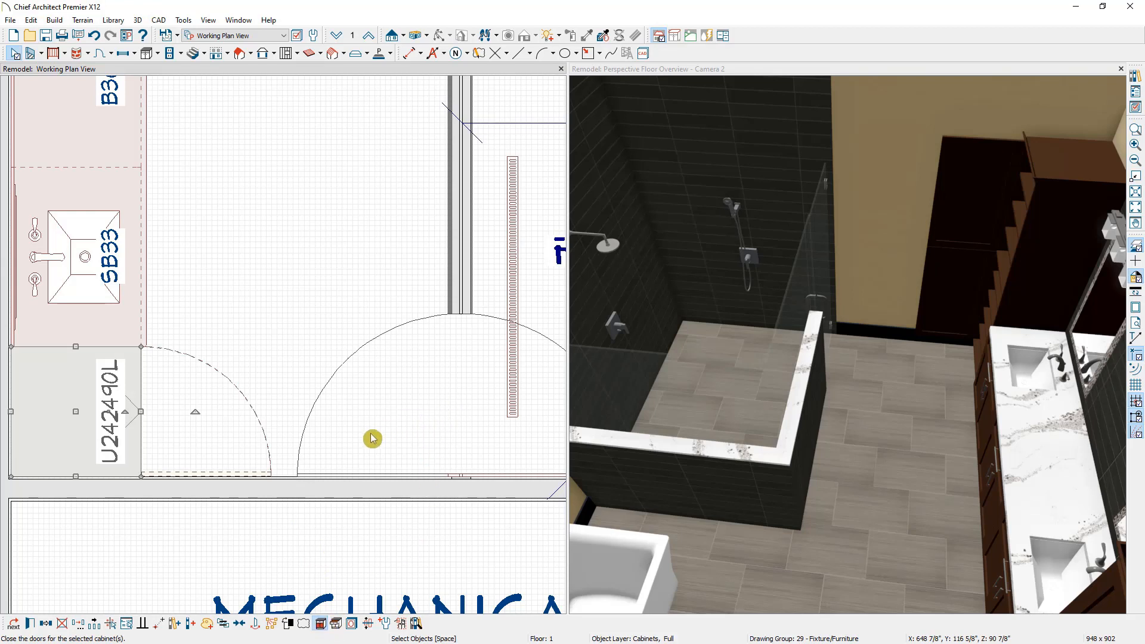
Swing the shower door back to partly open in both directions and close the camera view to enlarge the plan.
click(438, 413)
click(450, 408)
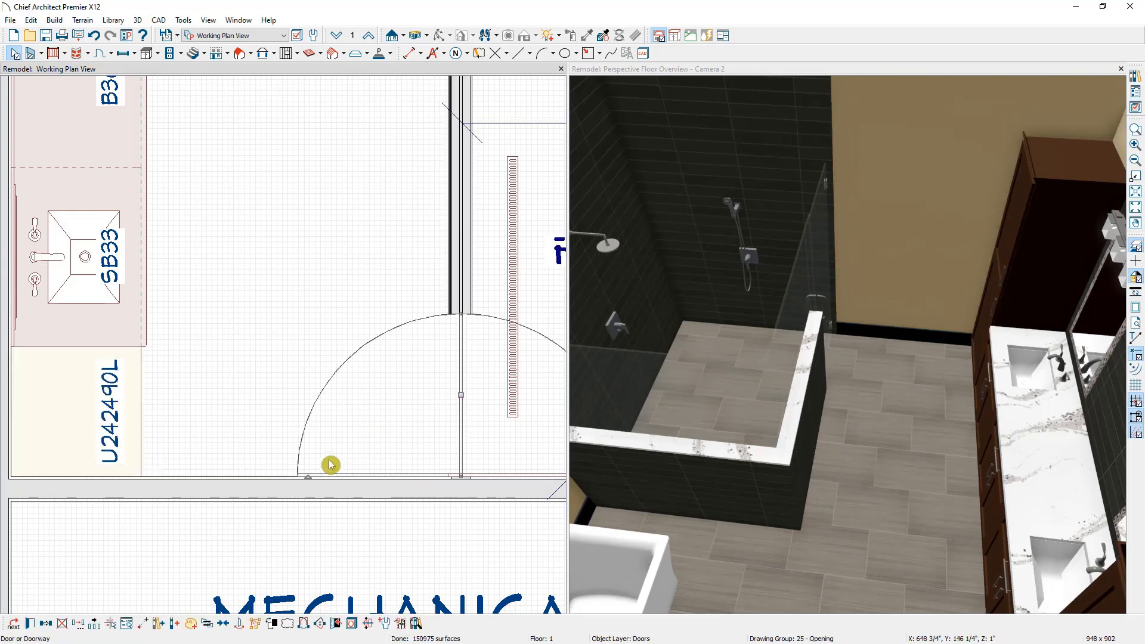
drag(307, 478, 356, 373)
scroll(356, 373, down, 5)
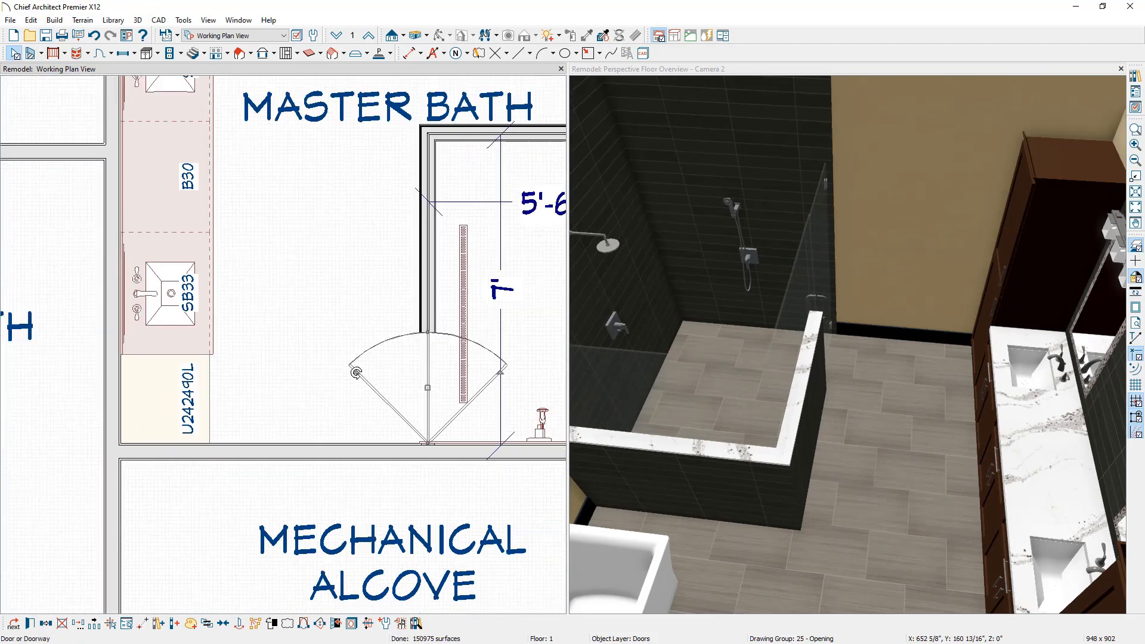
drag(391, 304, 387, 343)
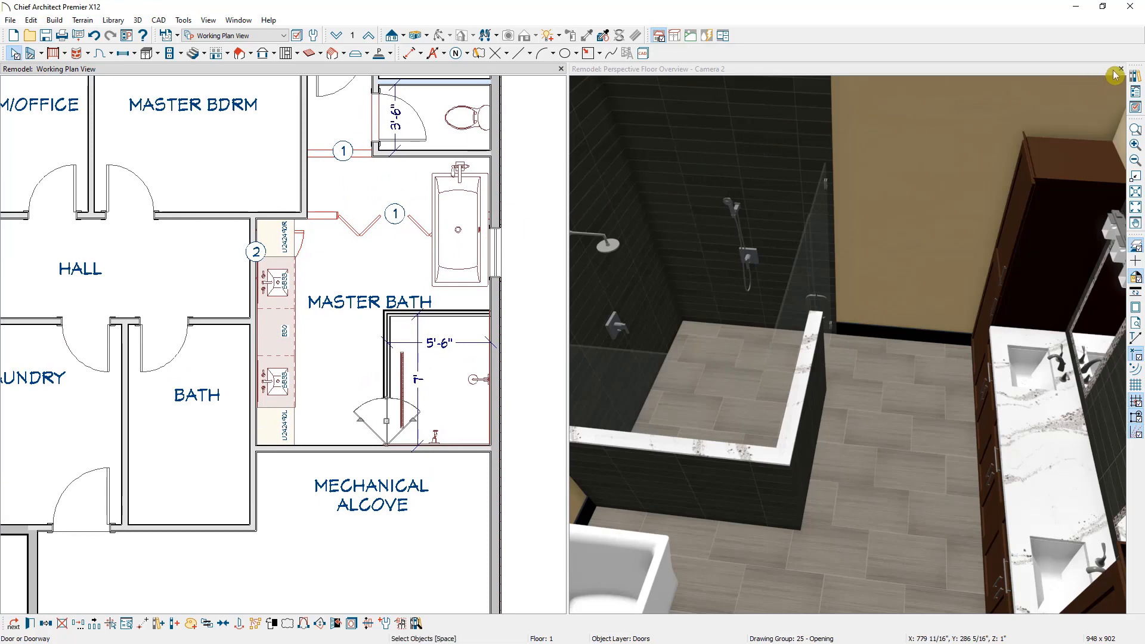
scroll(1094, 126, down, 3)
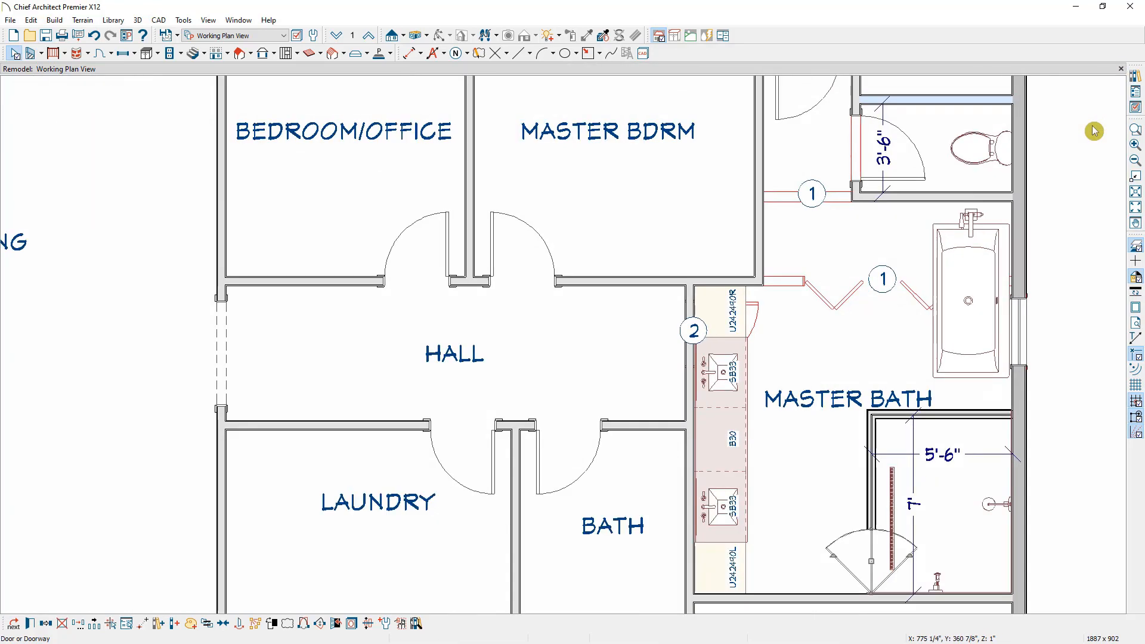
middle_drag(1091, 127, 982, 174)
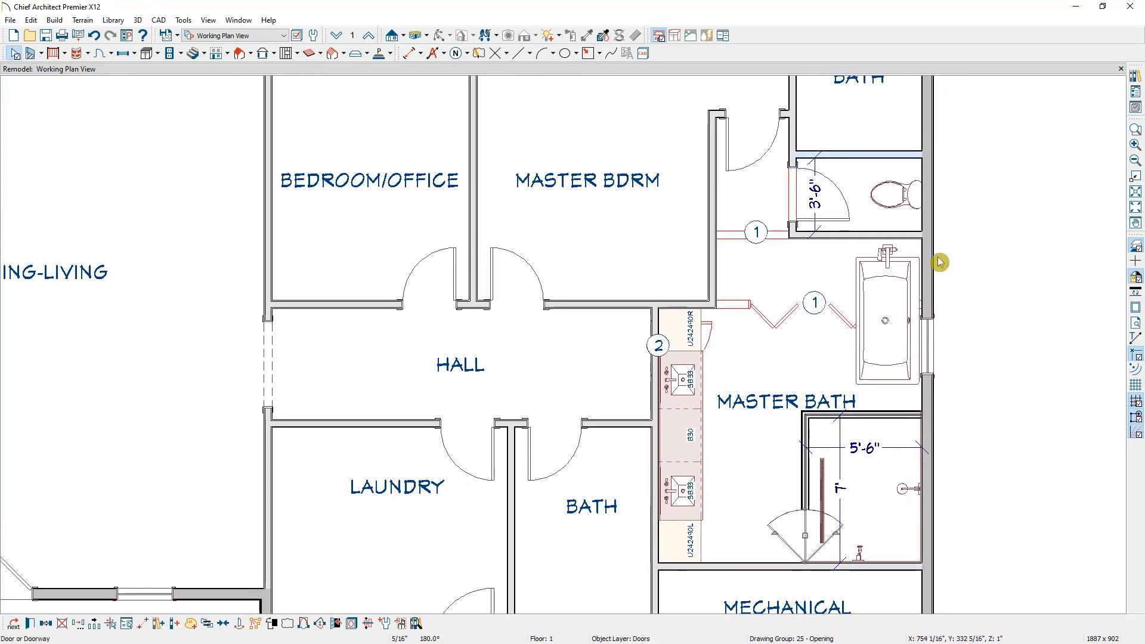
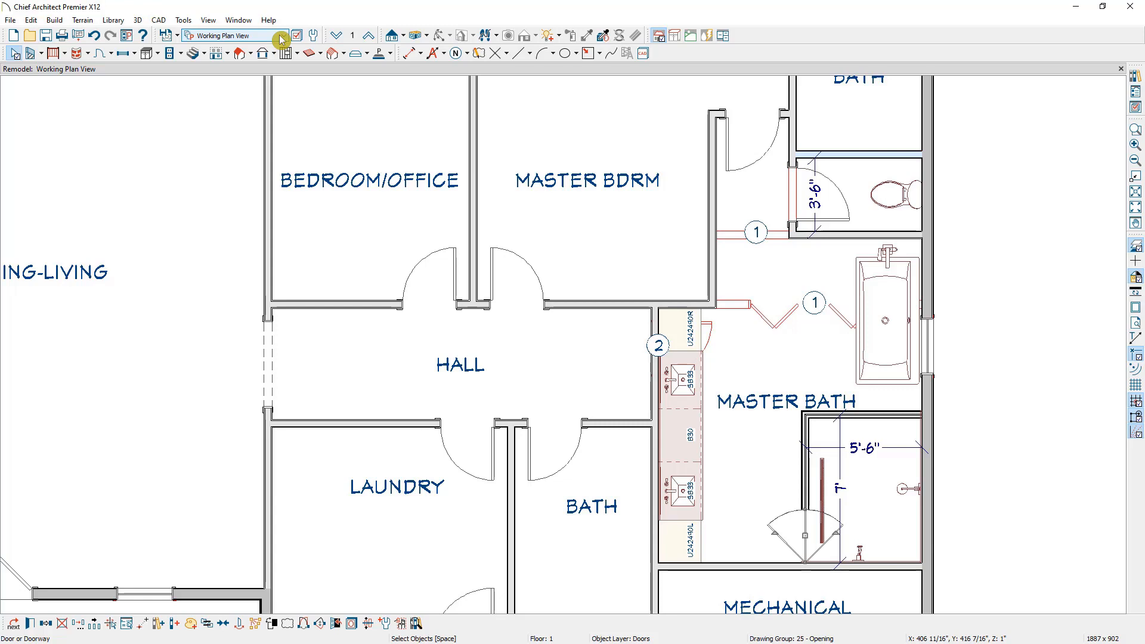
Switch to the Electrical Plan View, saving the modified settings of the Working Plan View.
click(281, 39)
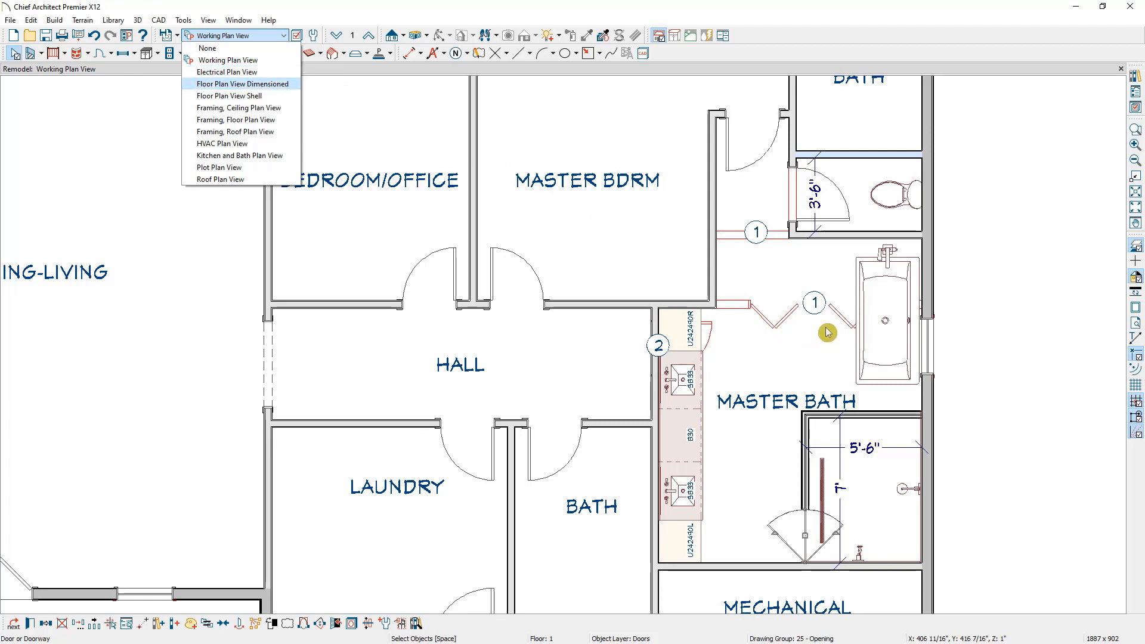
click(275, 75)
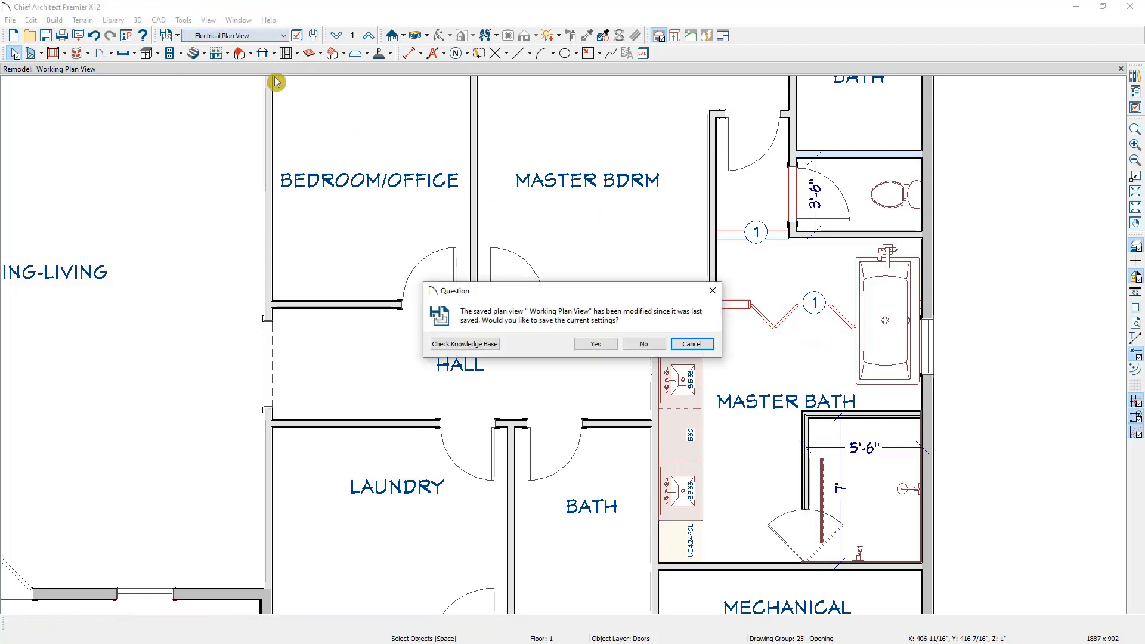
click(596, 344)
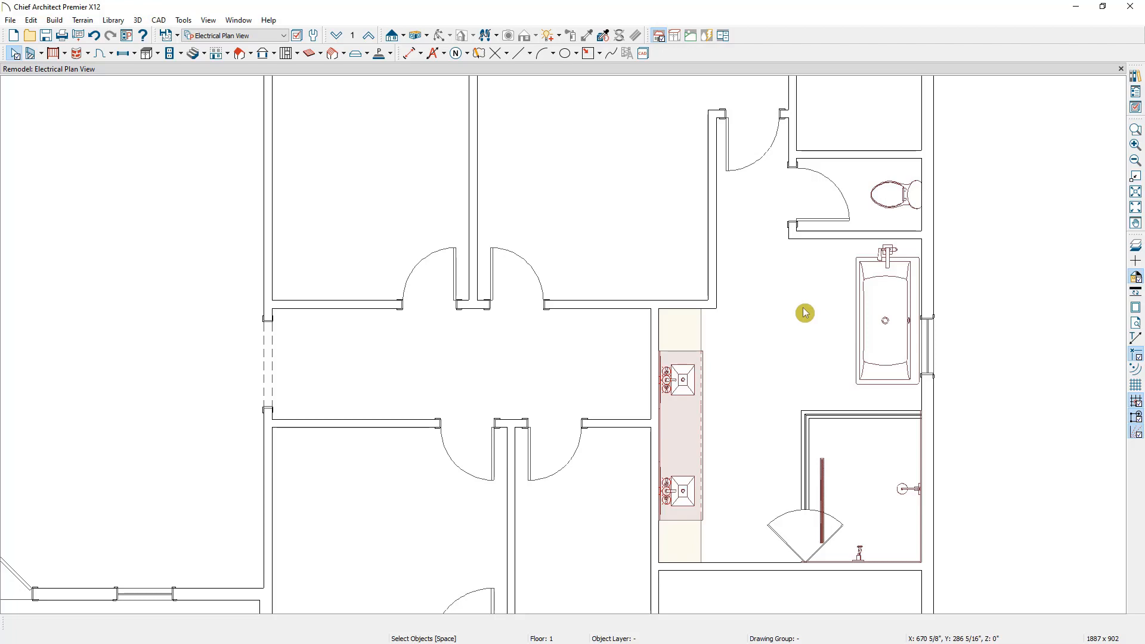
Auto-place the outlets in the master bath.
click(181, 55)
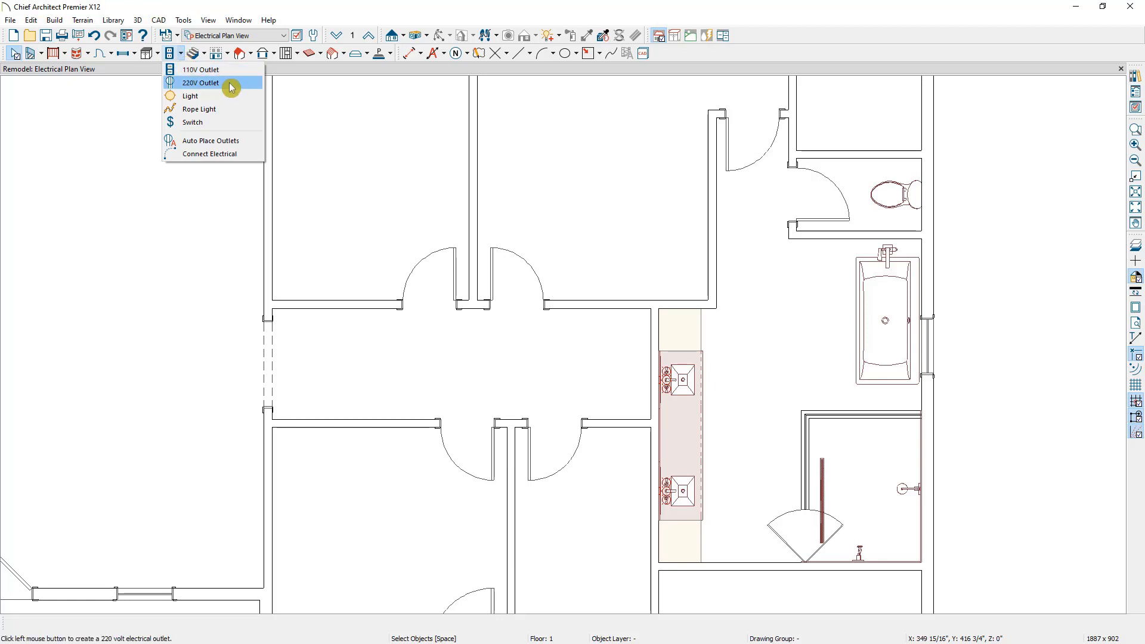
click(255, 147)
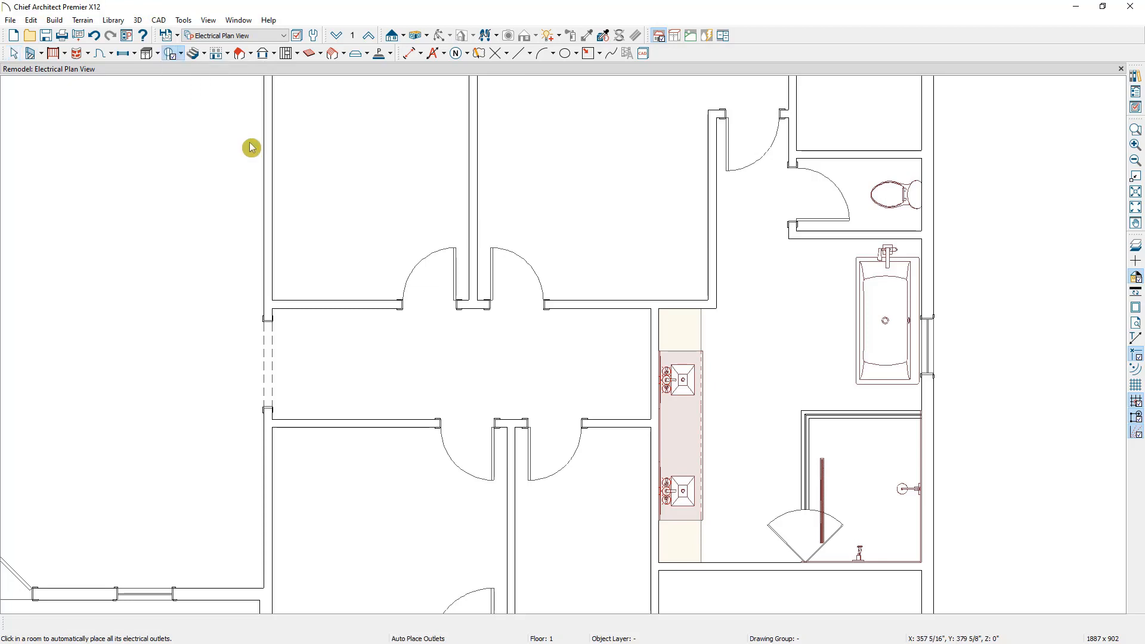
click(759, 366)
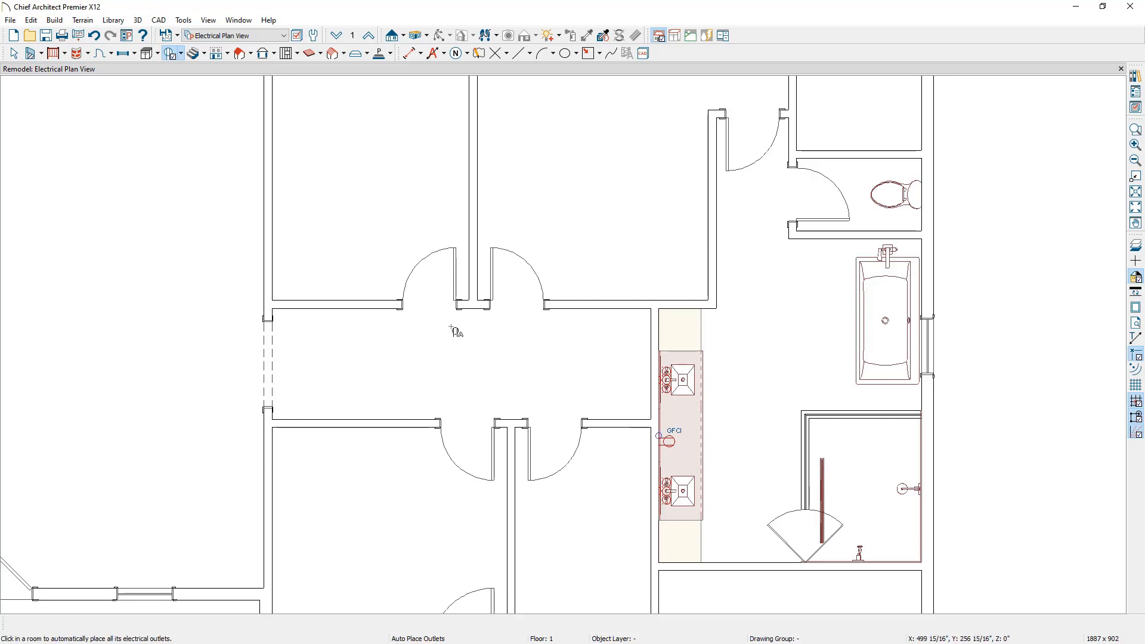
Add a 110V outlet on the bath wall behind the entry door, across from the toilet room doorway.
click(180, 54)
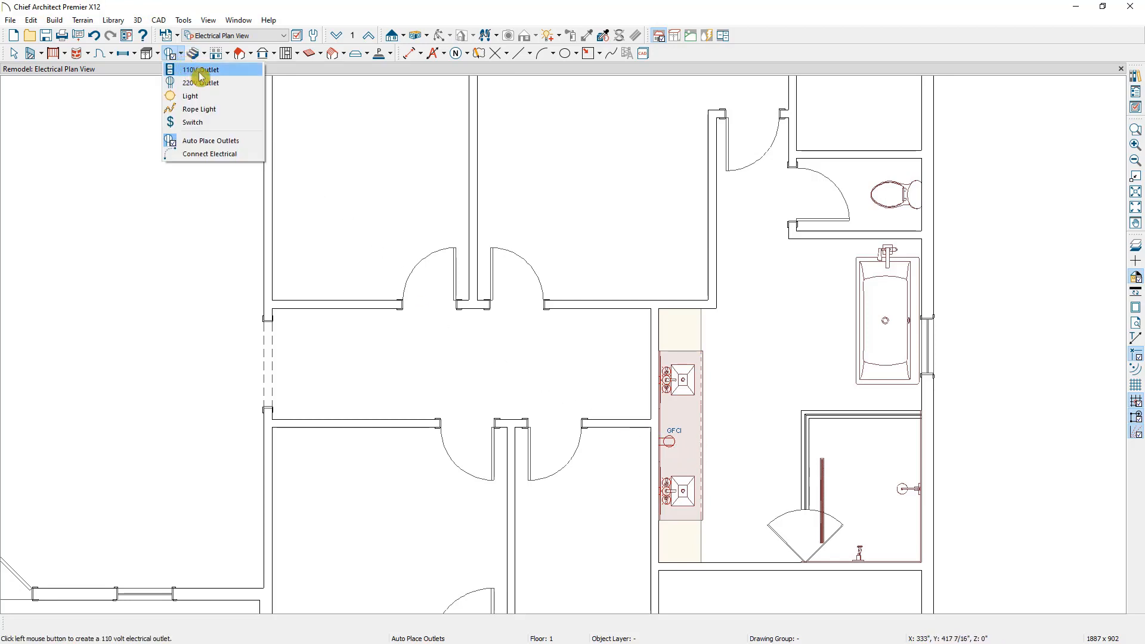
click(202, 70)
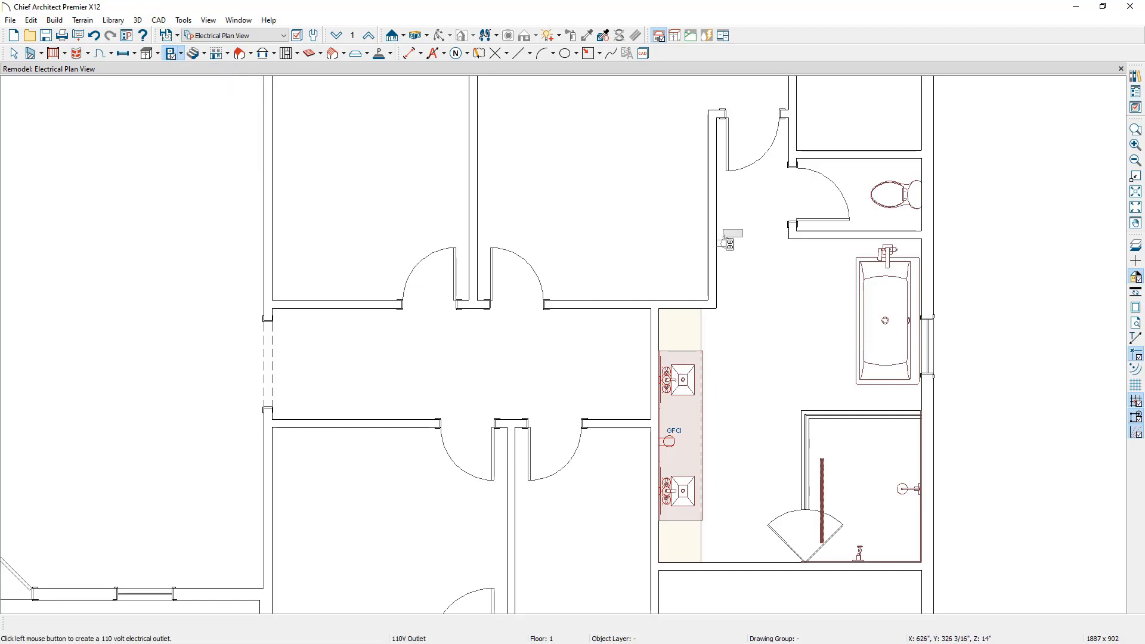
click(725, 219)
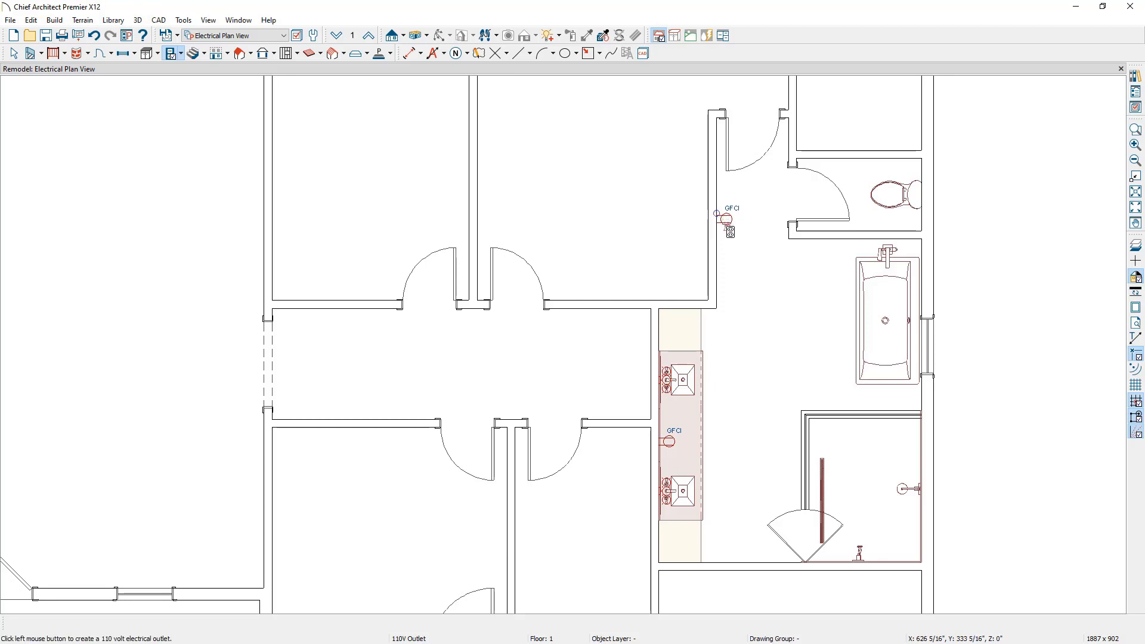
key(space)
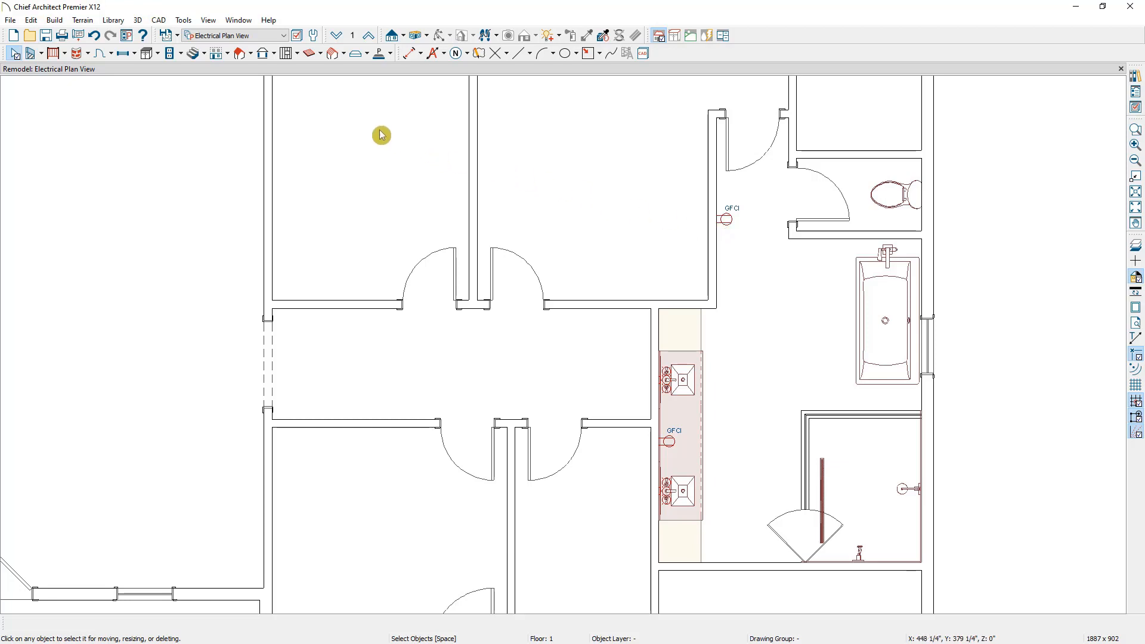
Place a ceiling light just inside the master bath entry, in front of the toilet room door.
click(180, 53)
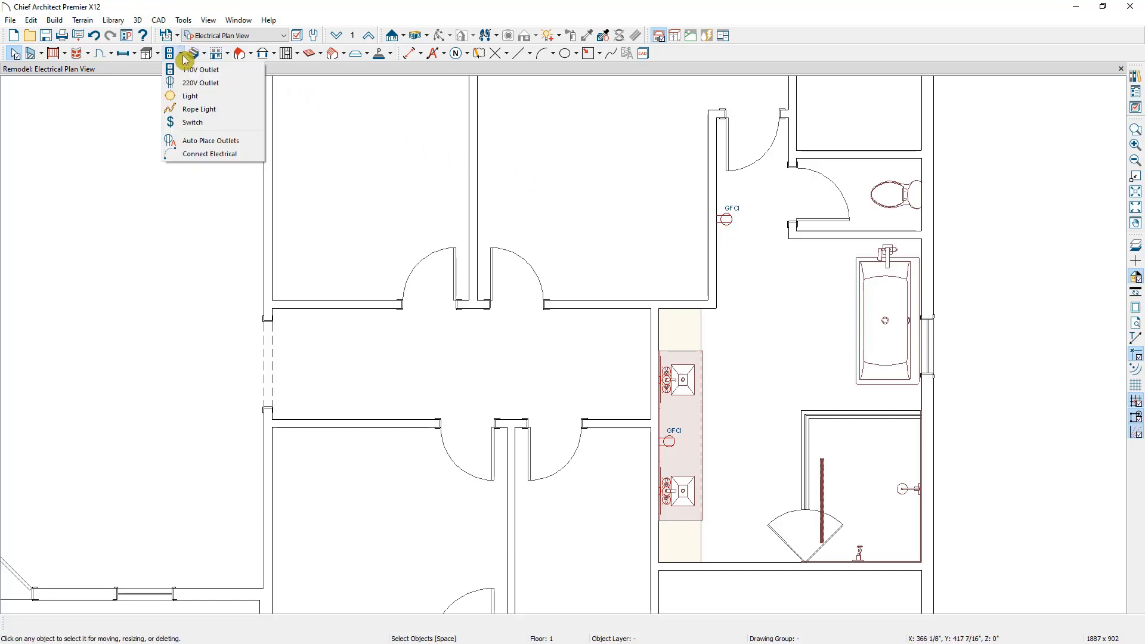
click(198, 97)
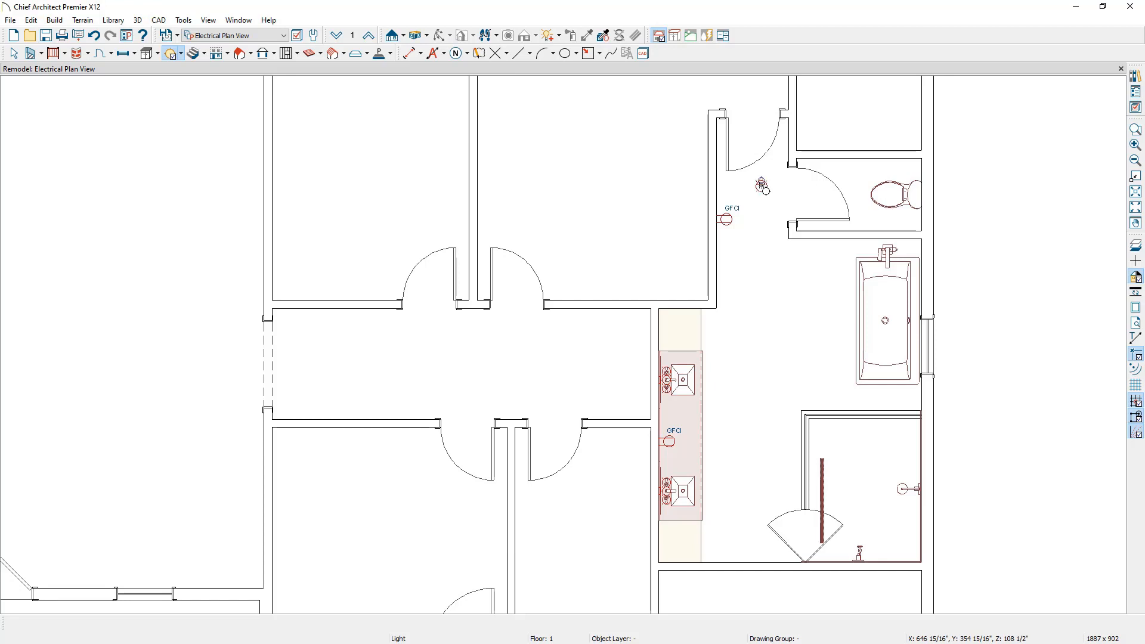
click(763, 187)
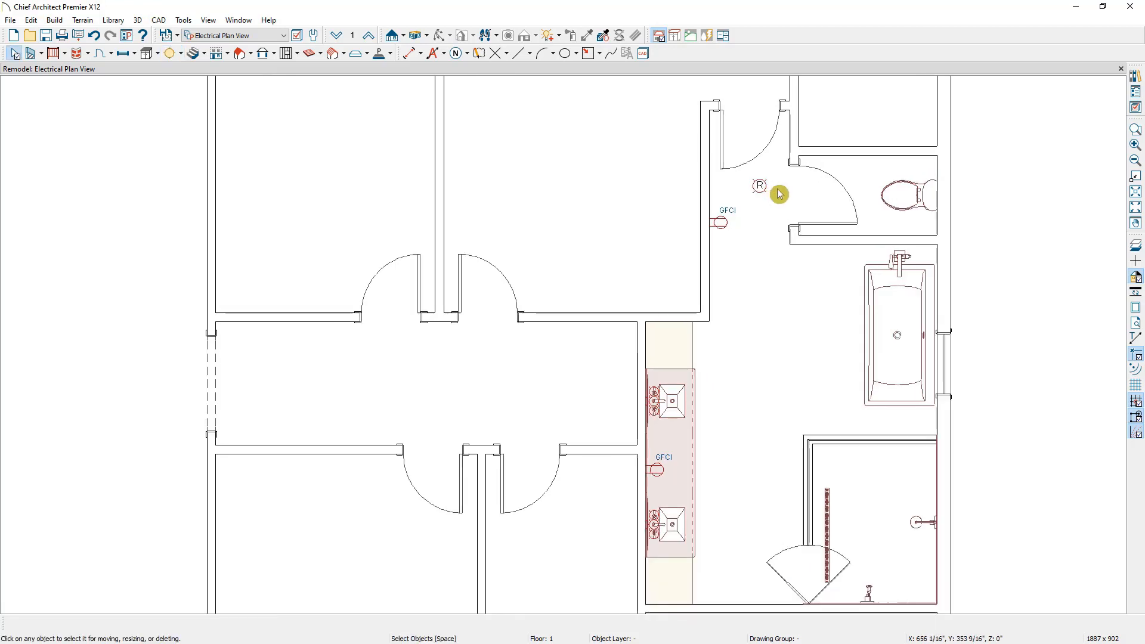
Center the new light on both the toilet room doorway and the bath entry doorway, using the doorways as reference points.
scroll(775, 191, up, 5)
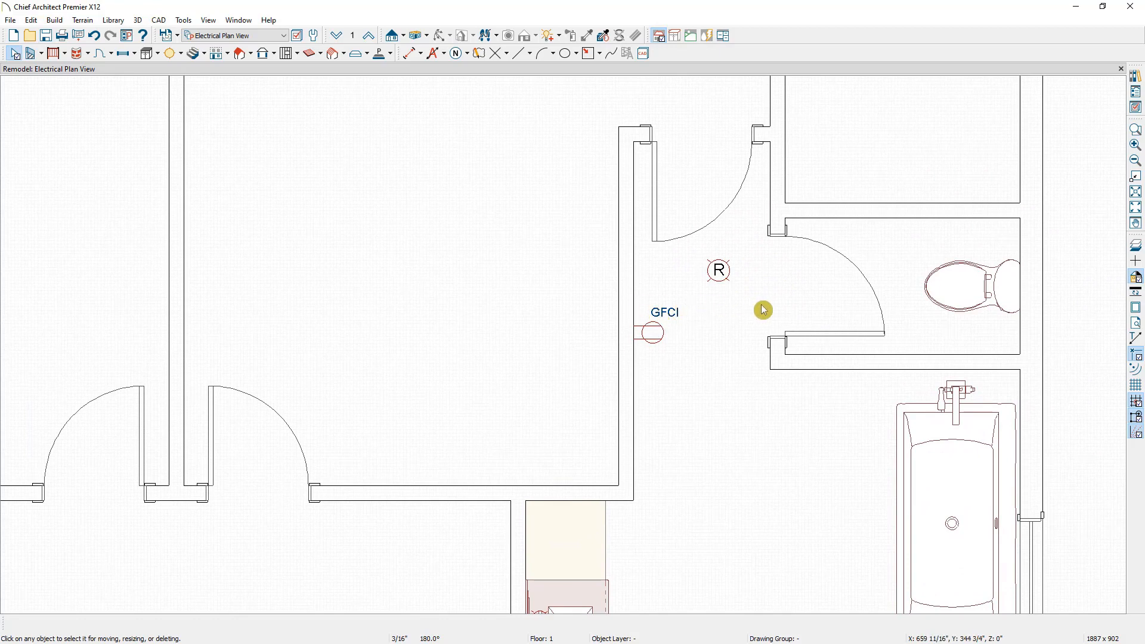
click(722, 281)
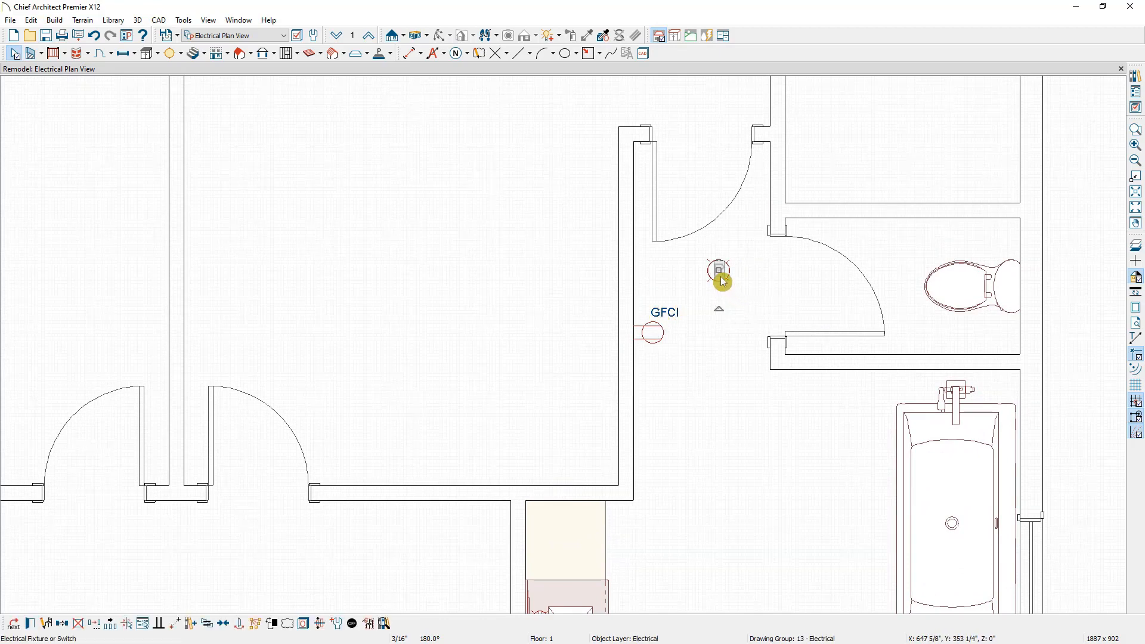
click(225, 626)
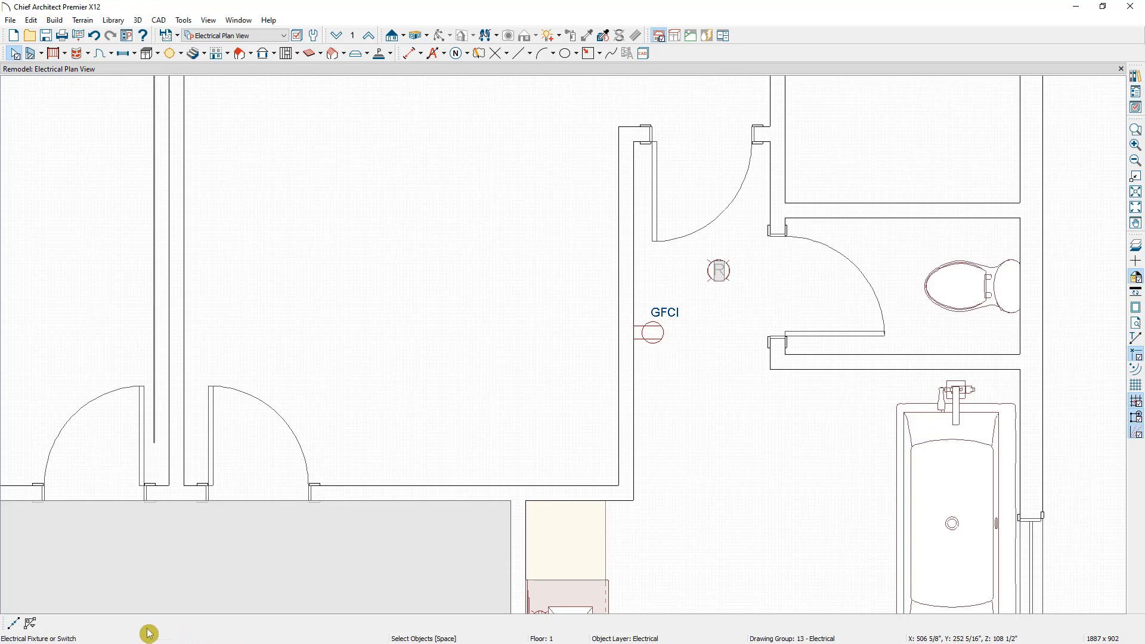
click(13, 630)
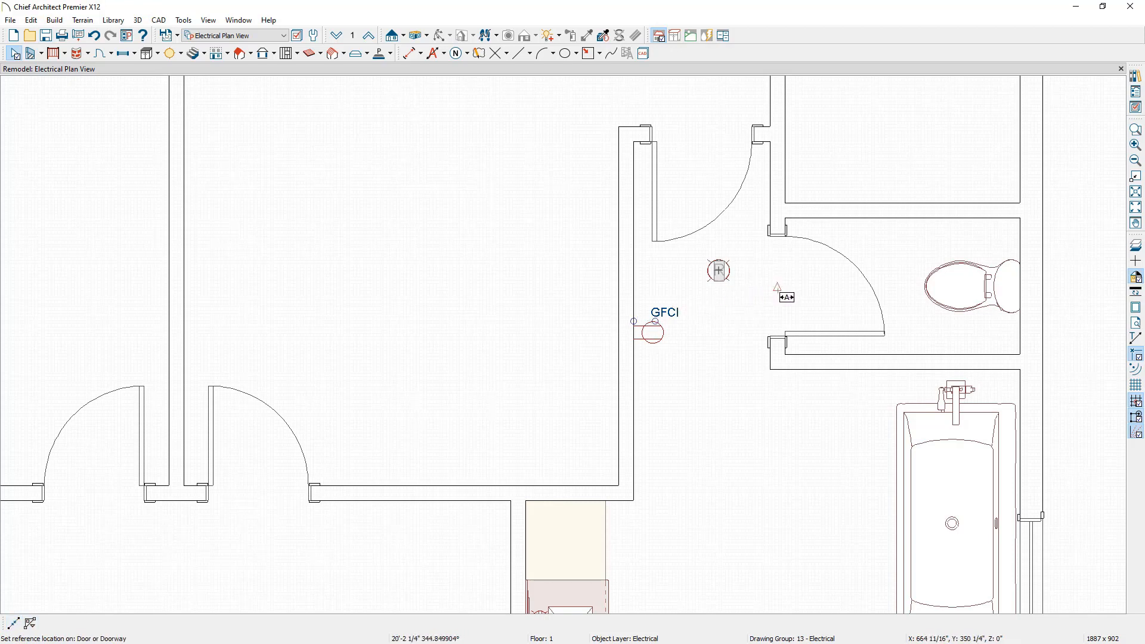
click(777, 287)
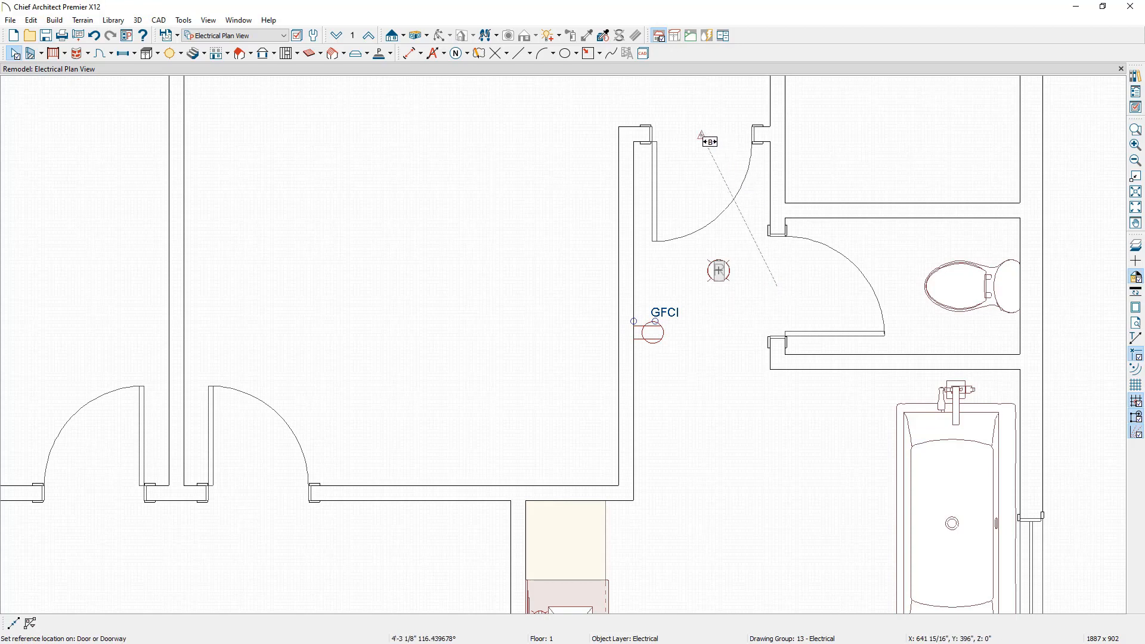
click(709, 141)
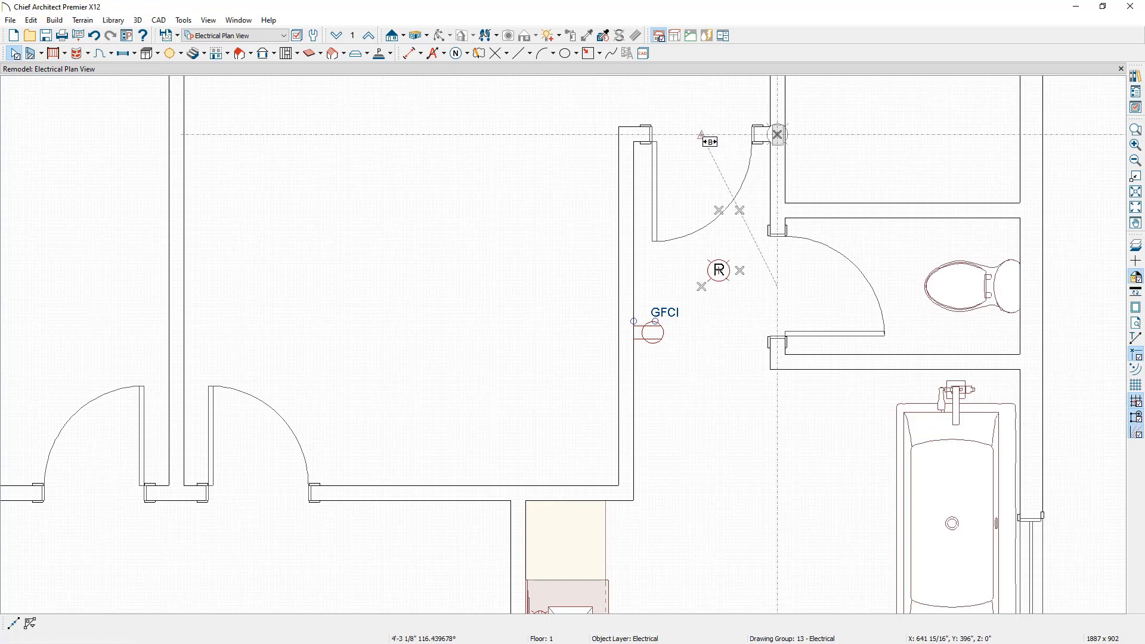
click(704, 290)
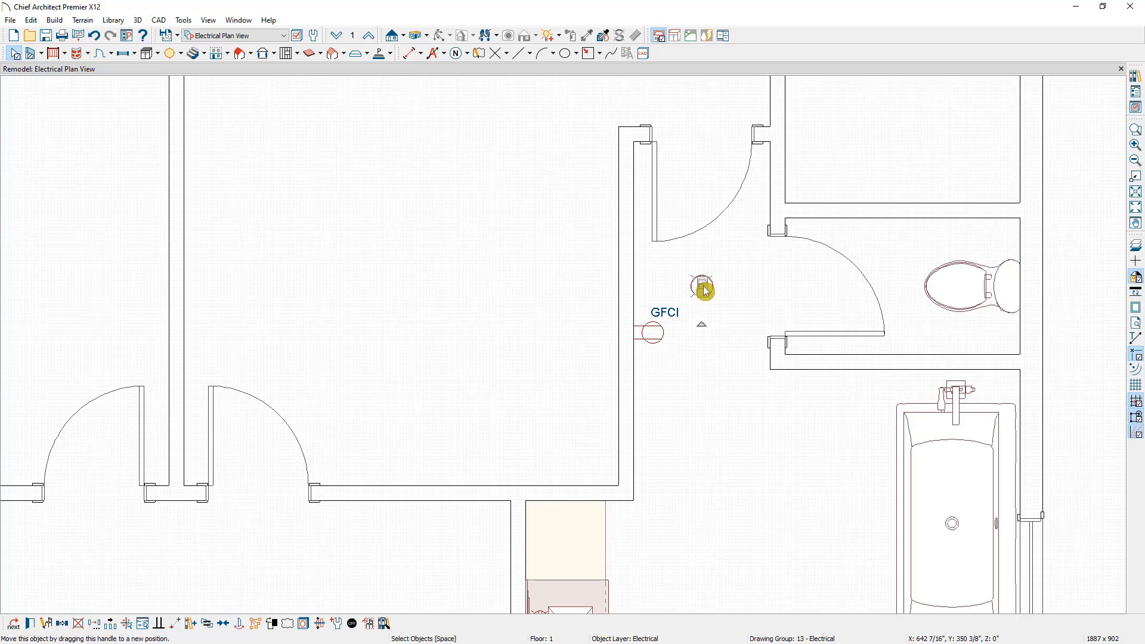
Multiple-copy the light in an evenly distributed grid down to the shower, with 2 primary copies and 1 secondary copy.
scroll(704, 291, down, 5)
middle_drag(712, 360, 720, 265)
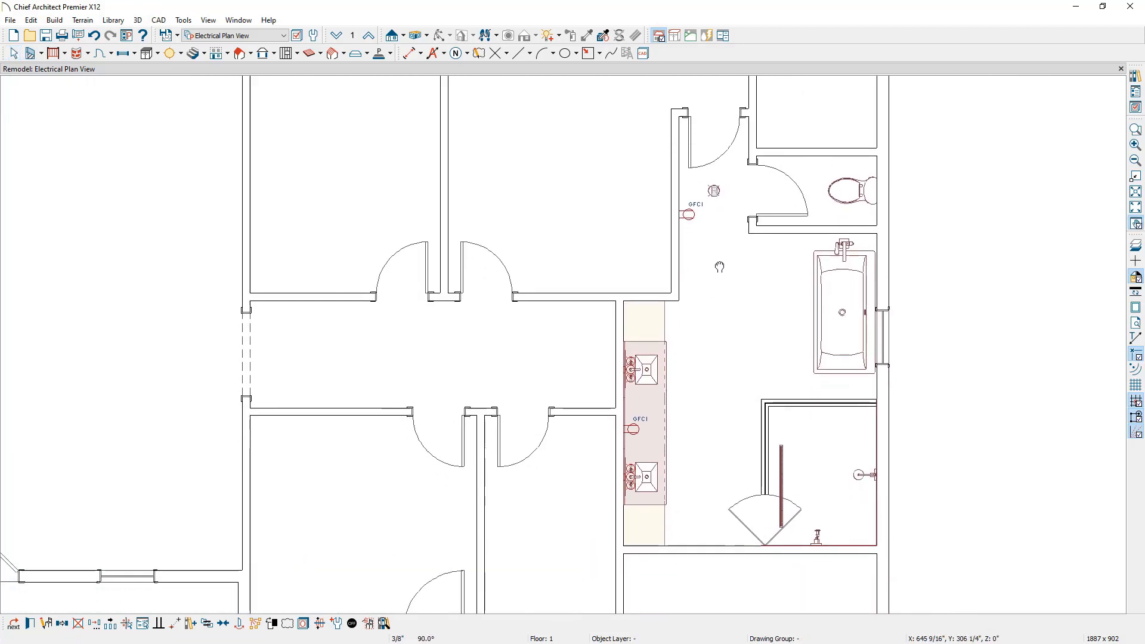
scroll(721, 264, down, 1)
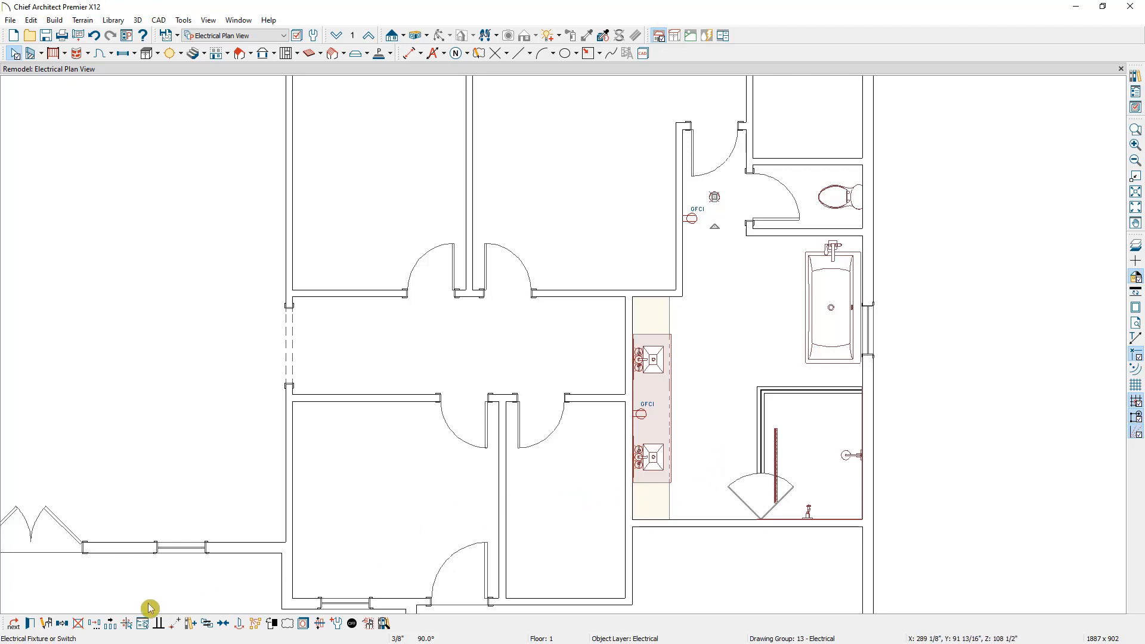
click(111, 624)
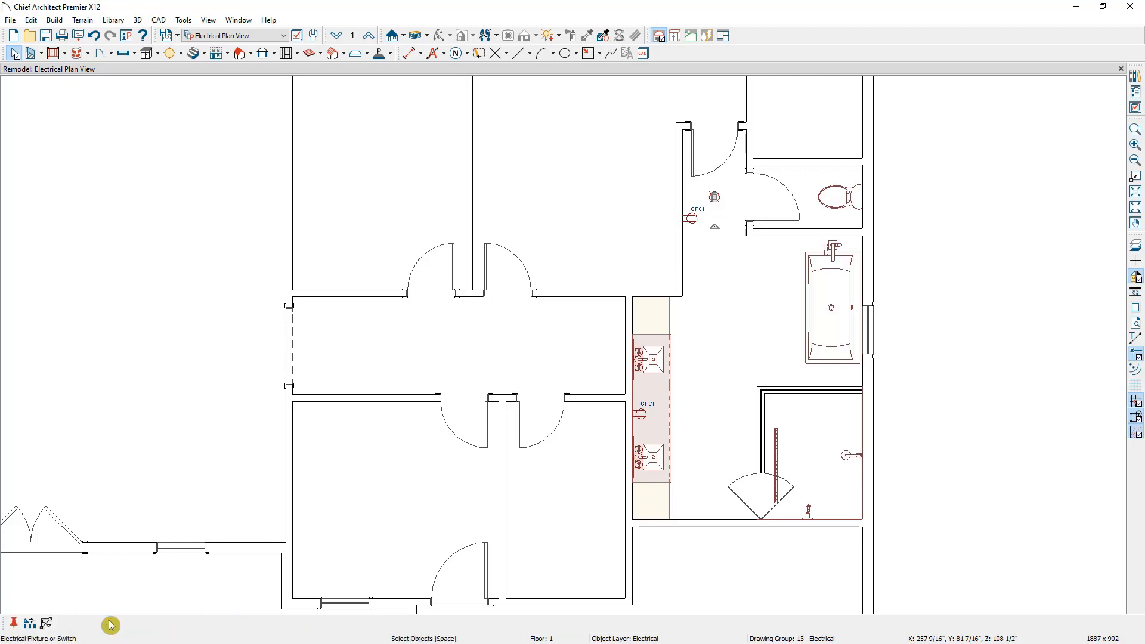
click(29, 630)
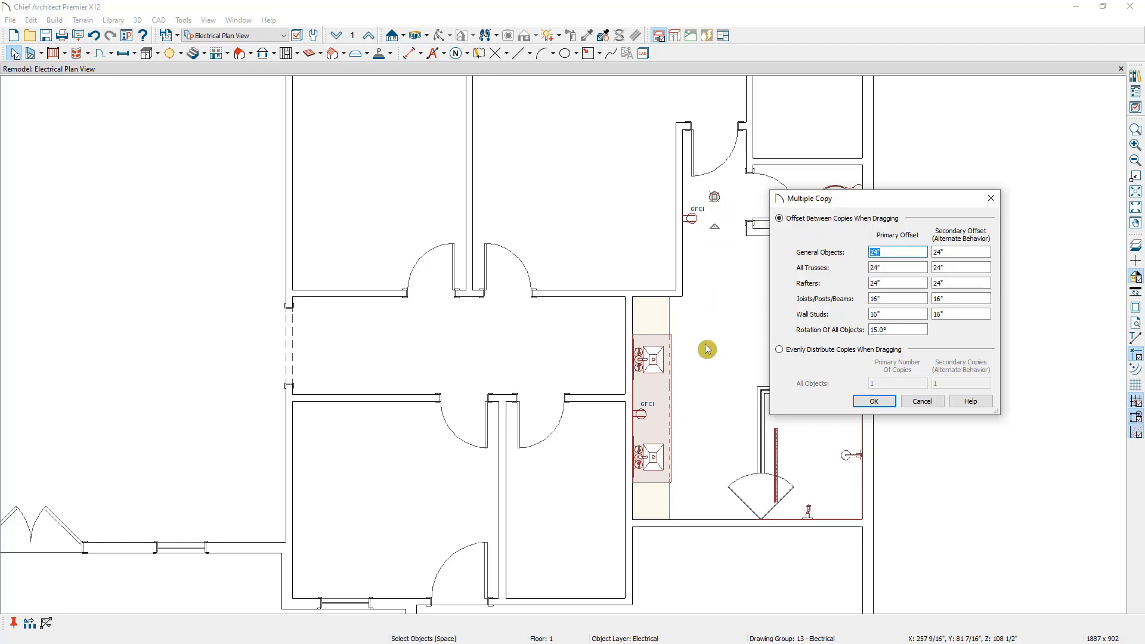
click(801, 352)
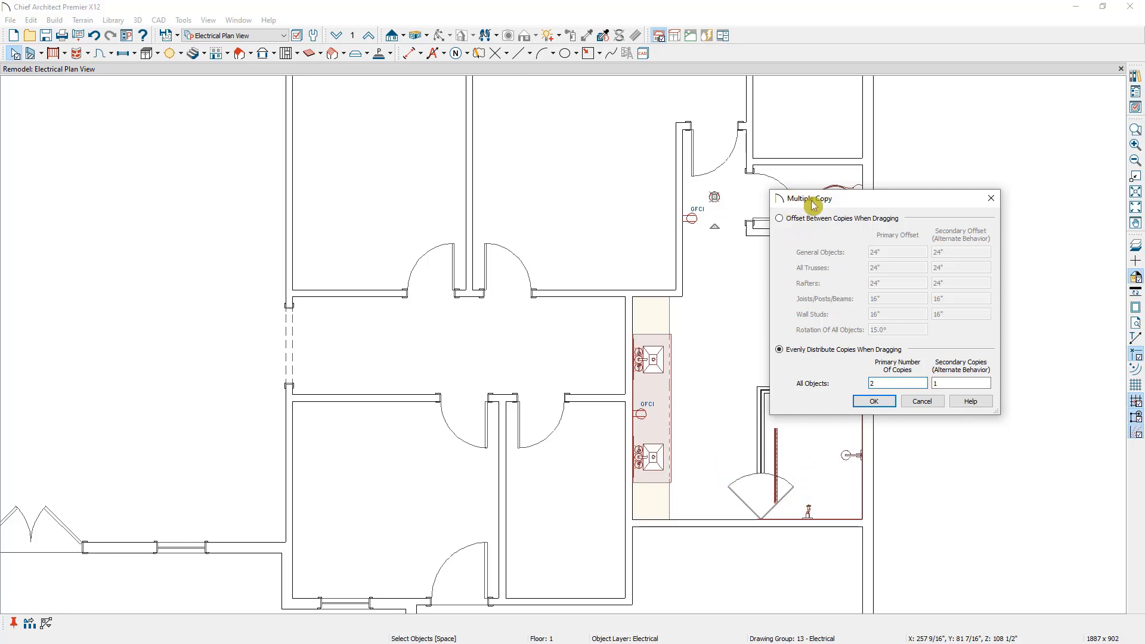
drag(799, 190, 912, 178)
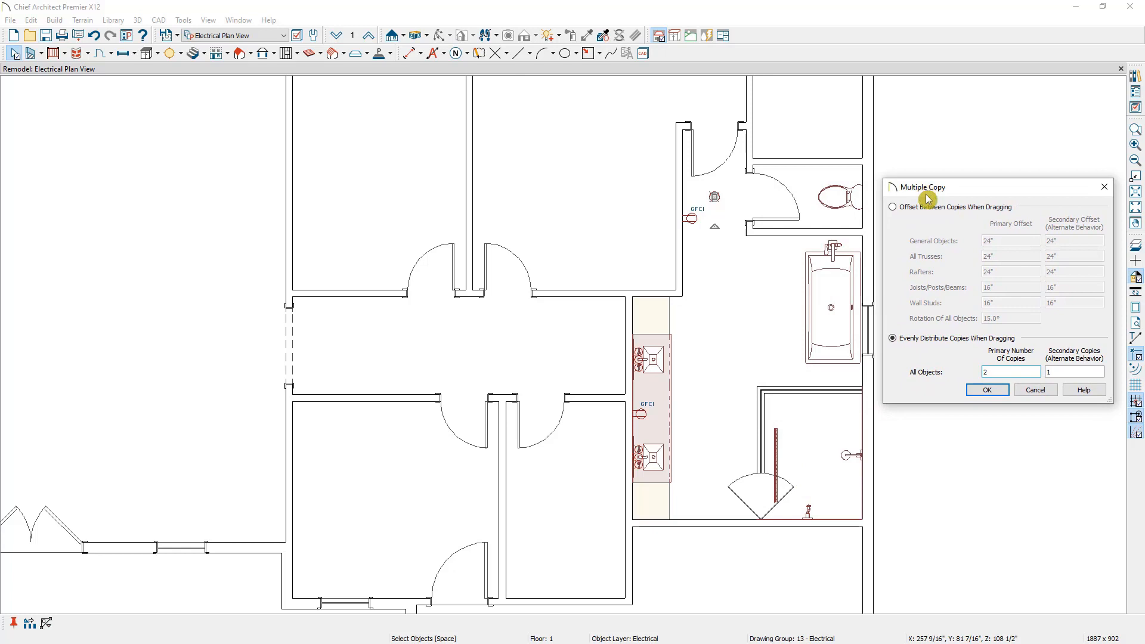
click(989, 394)
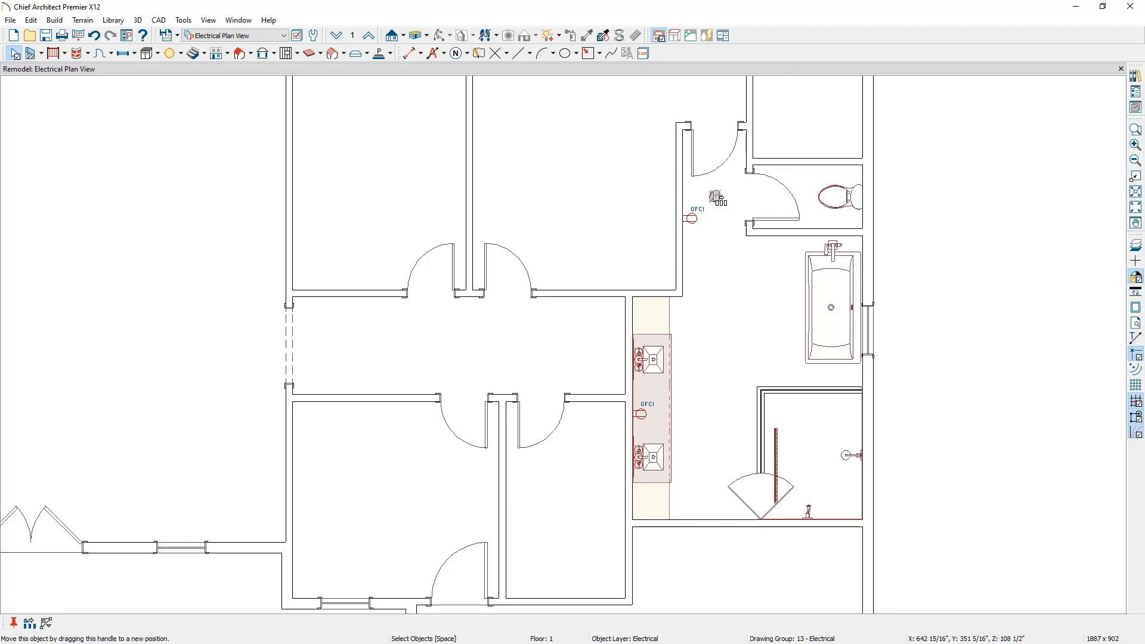
drag(719, 199, 802, 469)
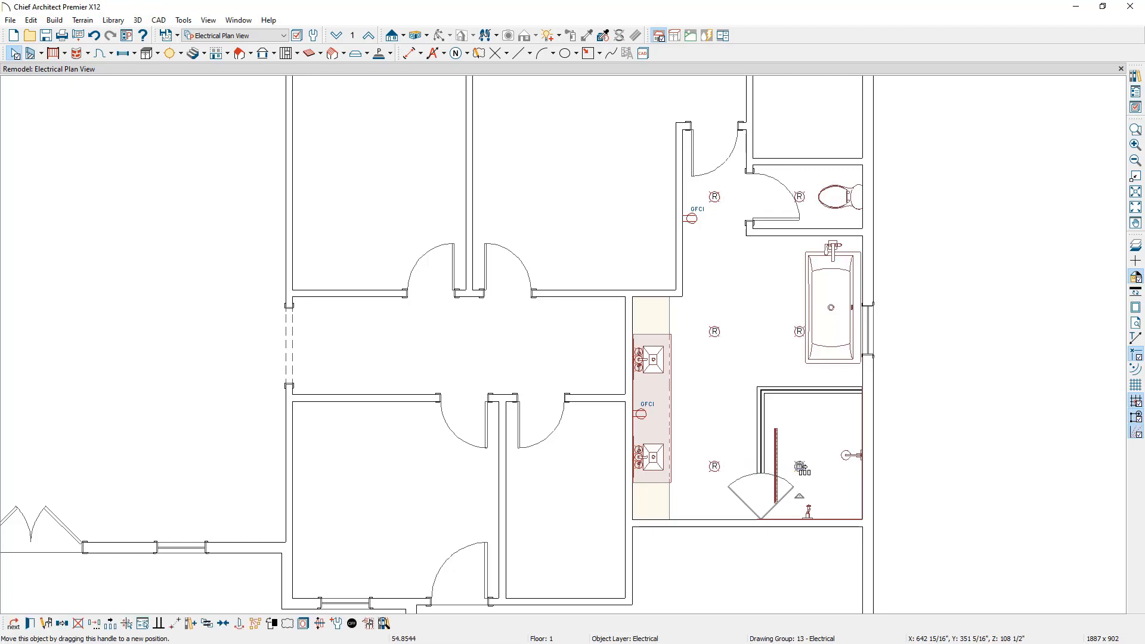
Delete the copied lights in the shower and at the tub's edge, and place a library Recessed Vapor Light over the shower and the tub.
click(806, 476)
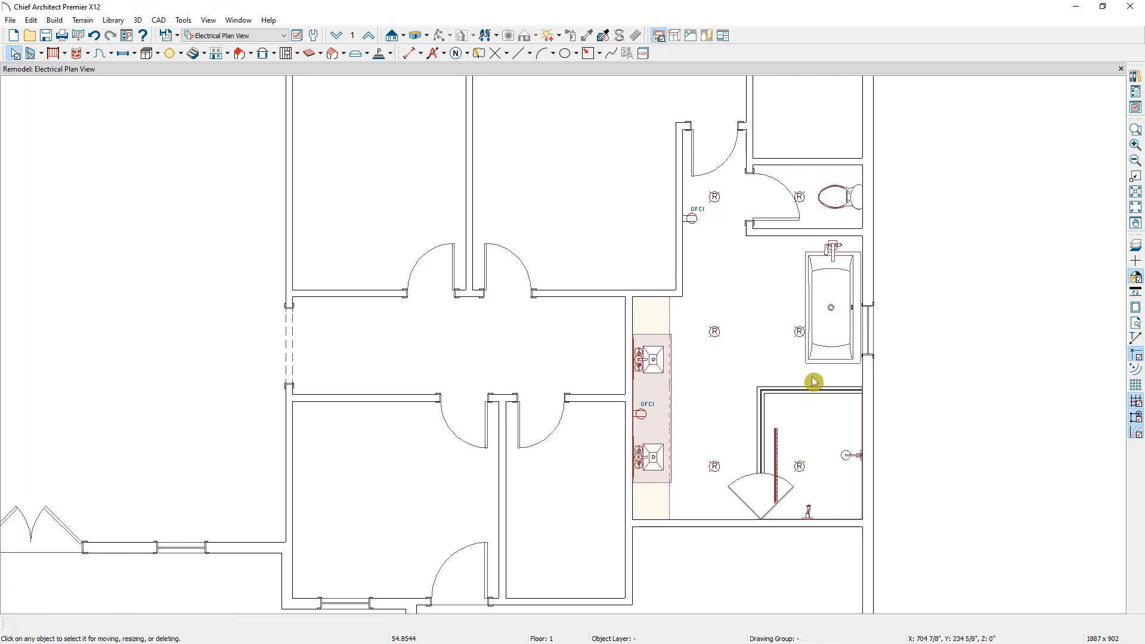
key(Delete)
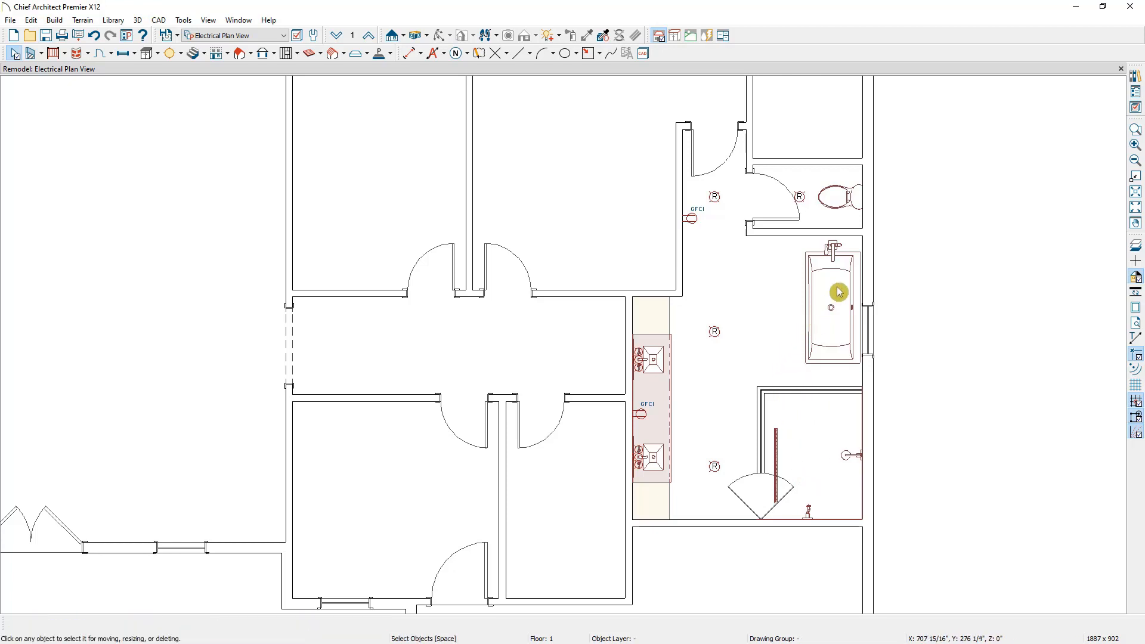
click(1133, 77)
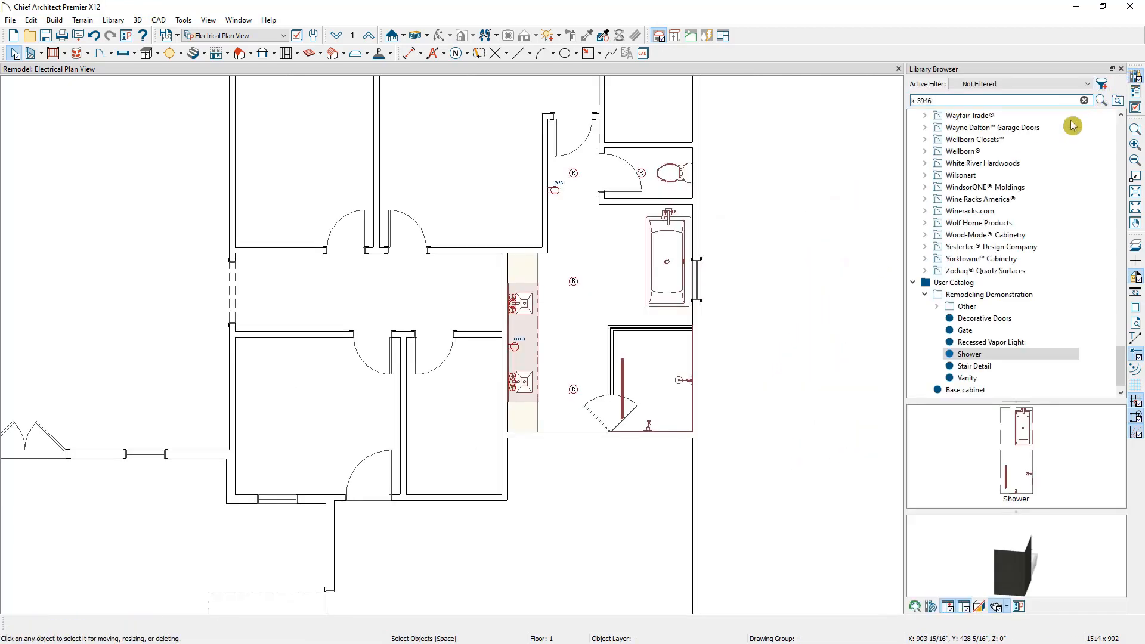
click(995, 345)
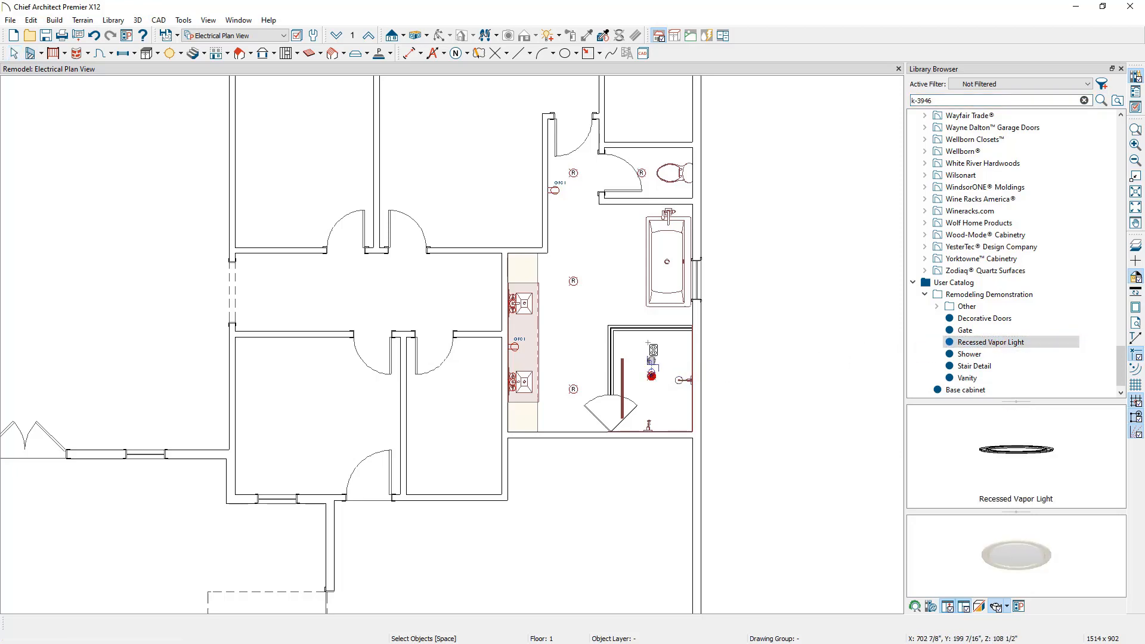
key(Escape)
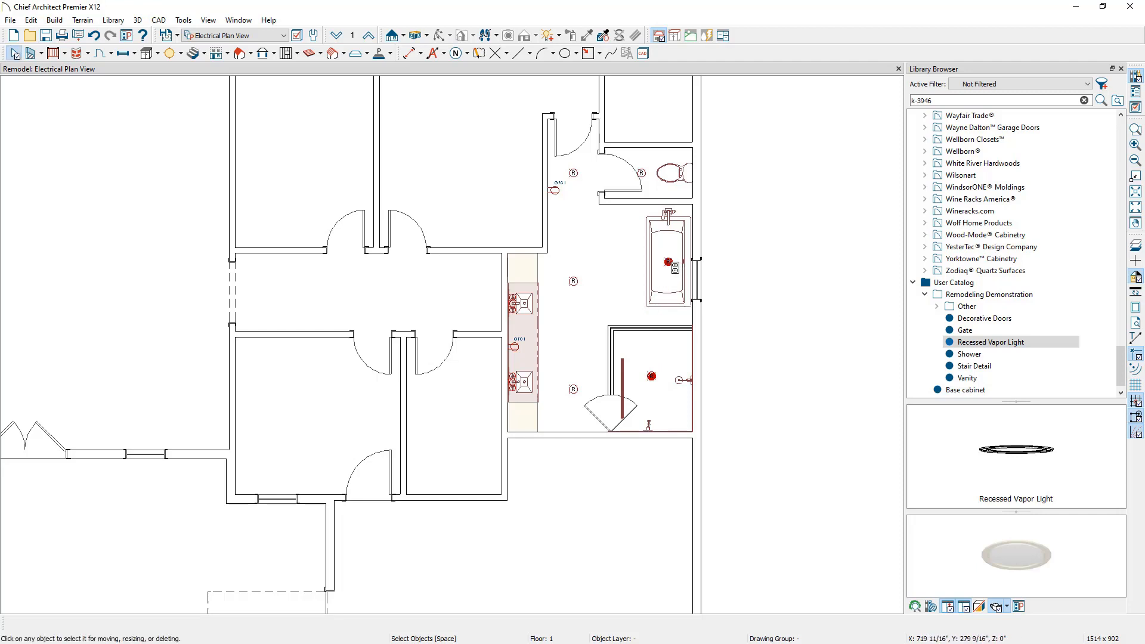
click(1125, 71)
Place a switch on the wall between the bath entry door and the toilet room door.
scroll(754, 155, up, 4)
middle_drag(754, 156, 742, 193)
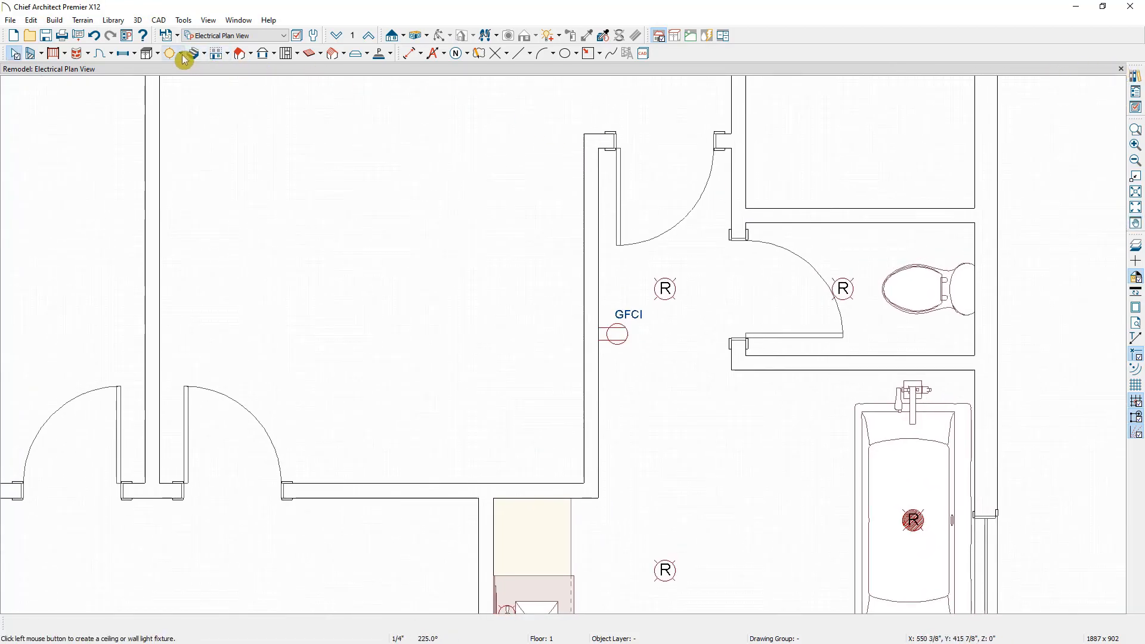
click(183, 55)
click(195, 121)
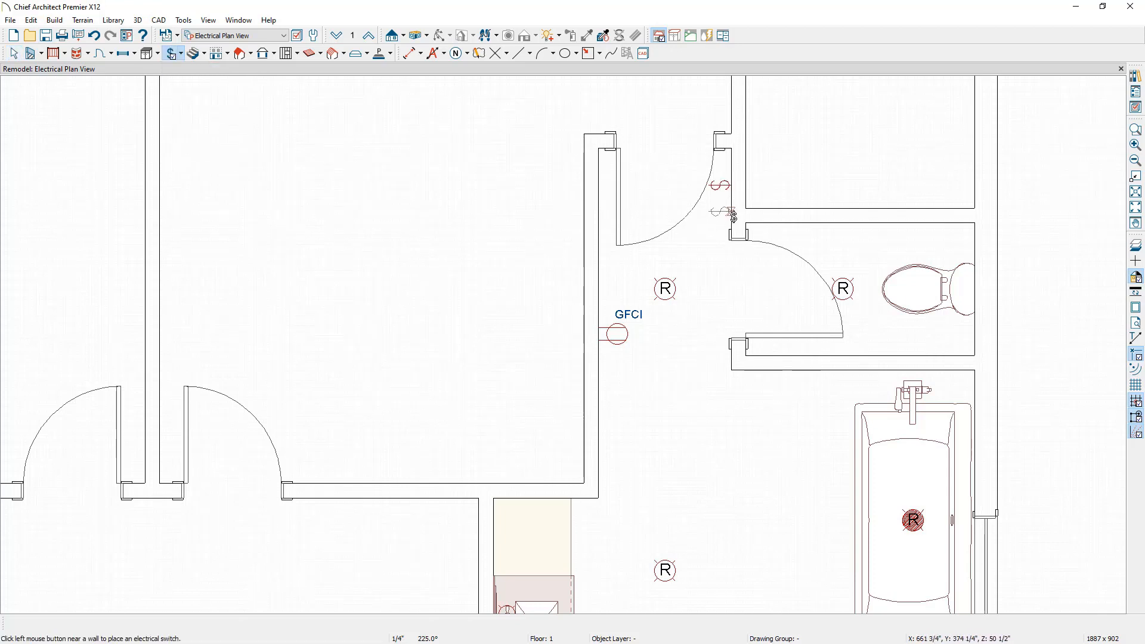
click(715, 203)
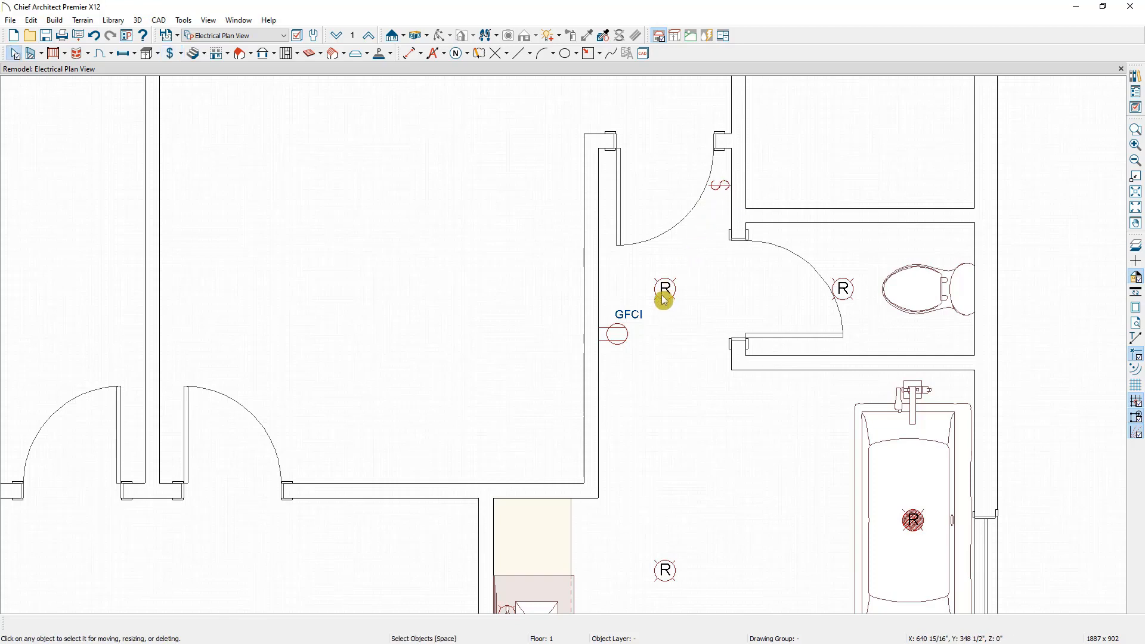
Wire the switch beside the bath entry door to the nearest recessed light, and connect that light to the next one down the room.
click(181, 54)
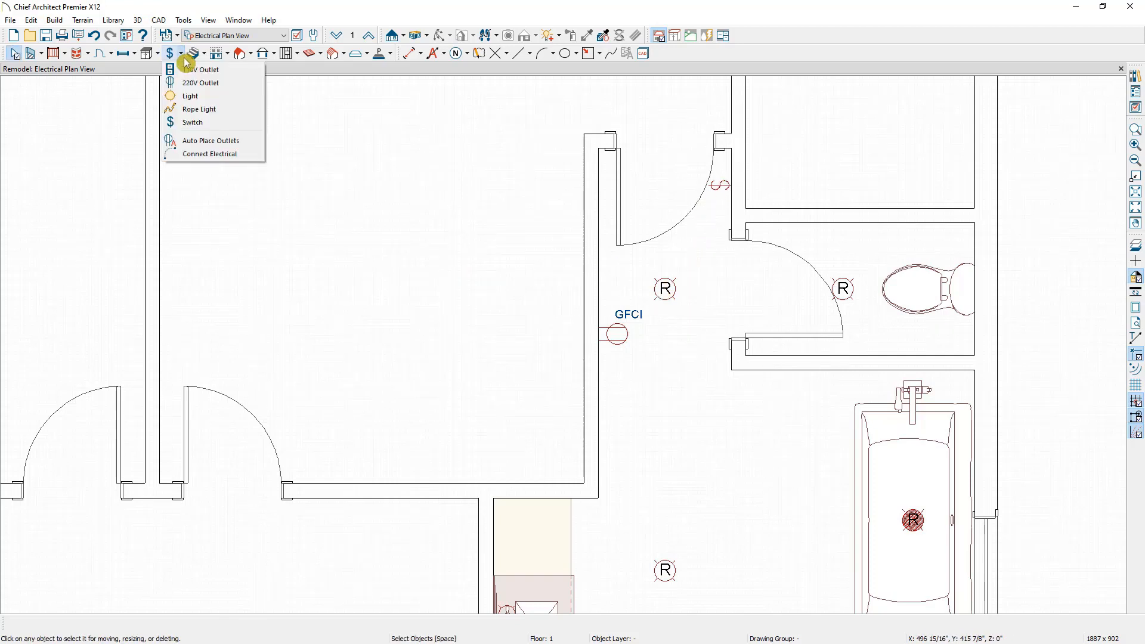
click(210, 154)
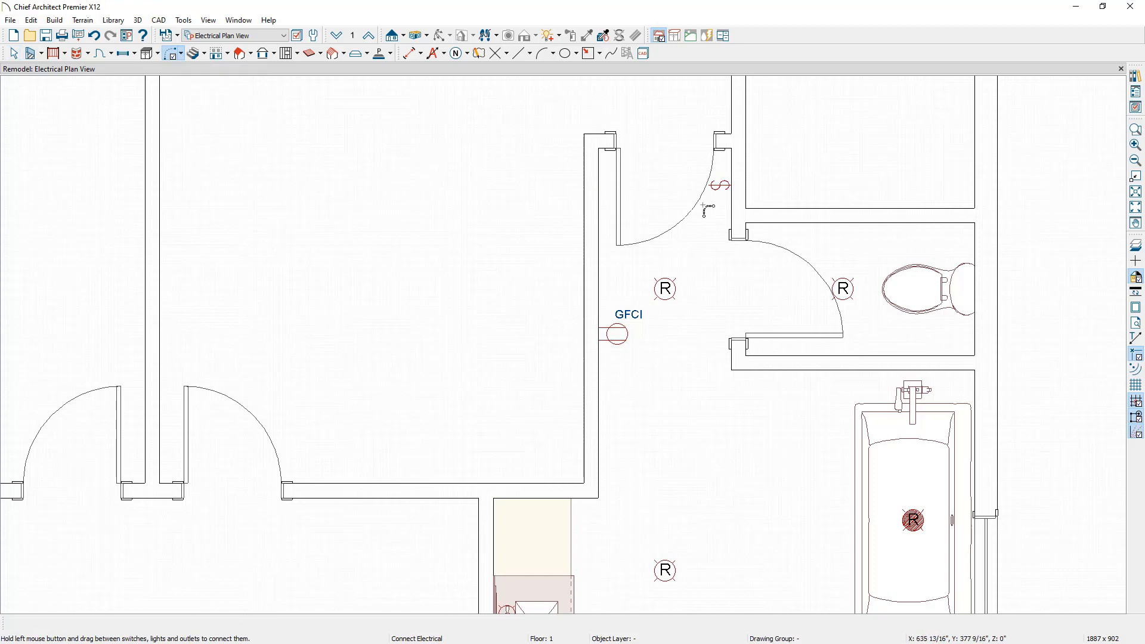
drag(719, 185, 667, 566)
scroll(685, 564, down, 4)
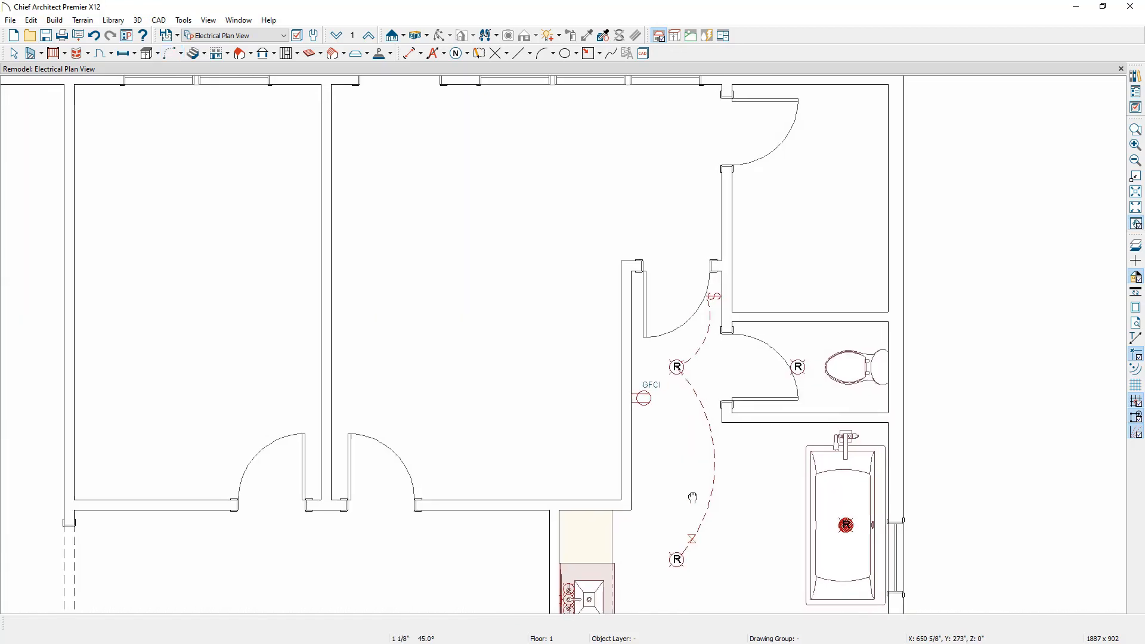
middle_drag(681, 368, 675, 338)
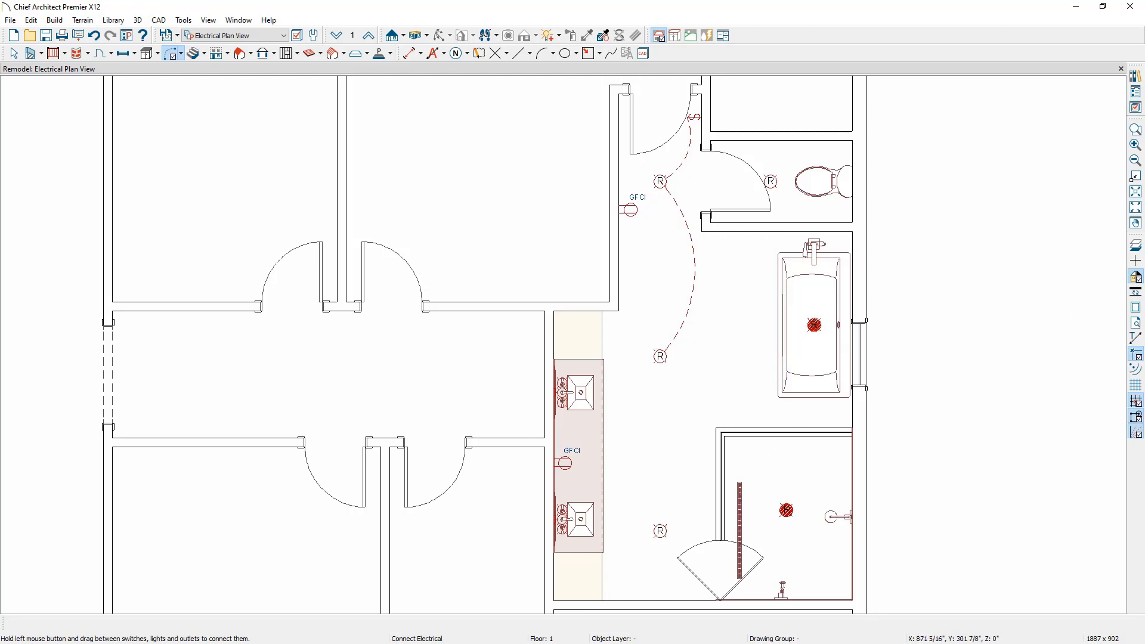
drag(1144, 149, 427, 19)
click(841, 14)
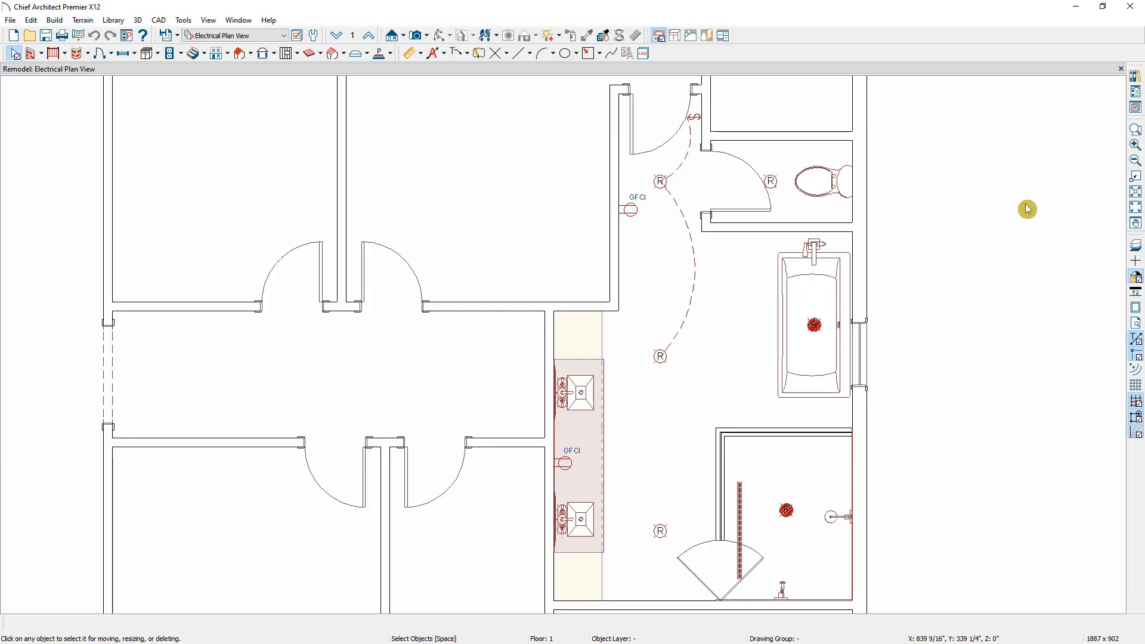
Switch the plan to the Working Plan View, with the empty area beside the Kitchen-Dining-Living room in view.
scroll(1018, 210, down, 2)
scroll(1017, 210, down, 3)
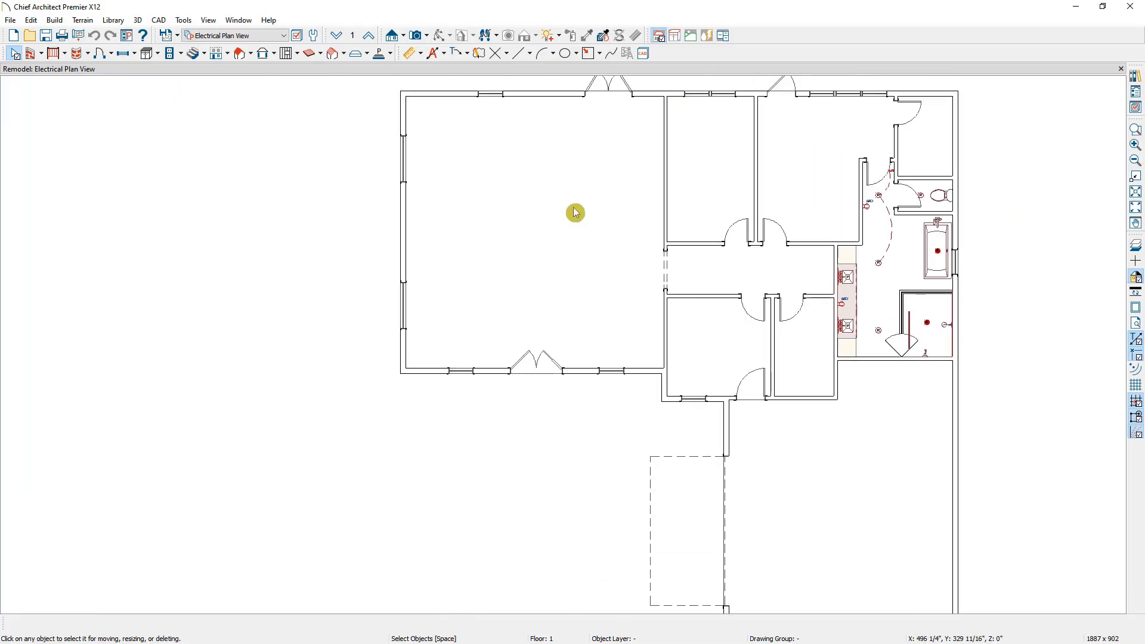
middle_drag(575, 212, 831, 255)
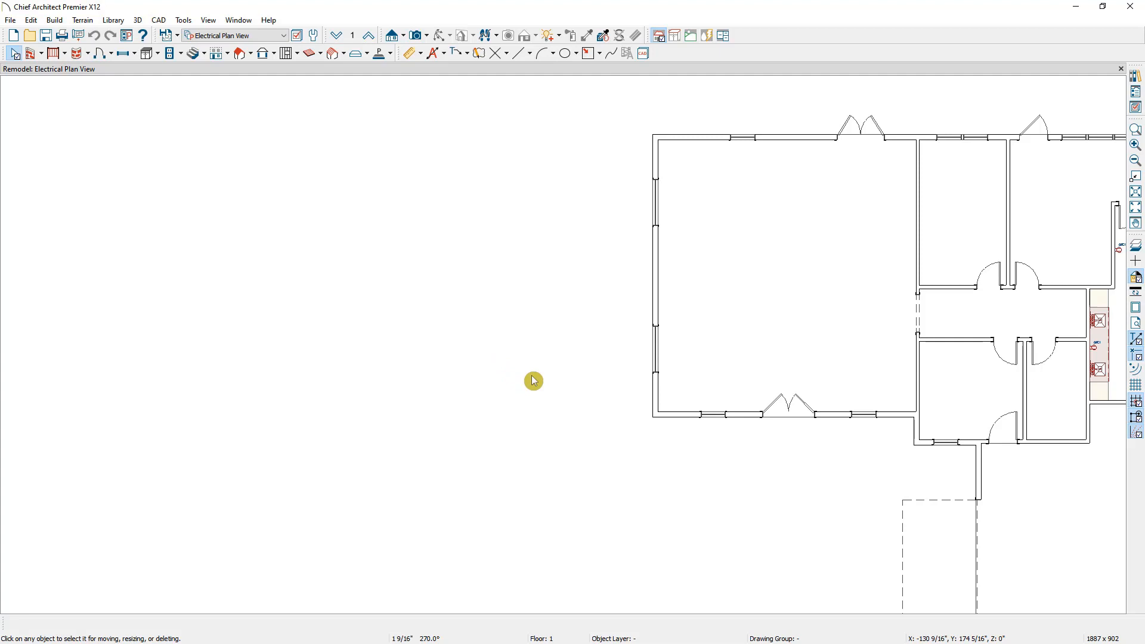
click(283, 36)
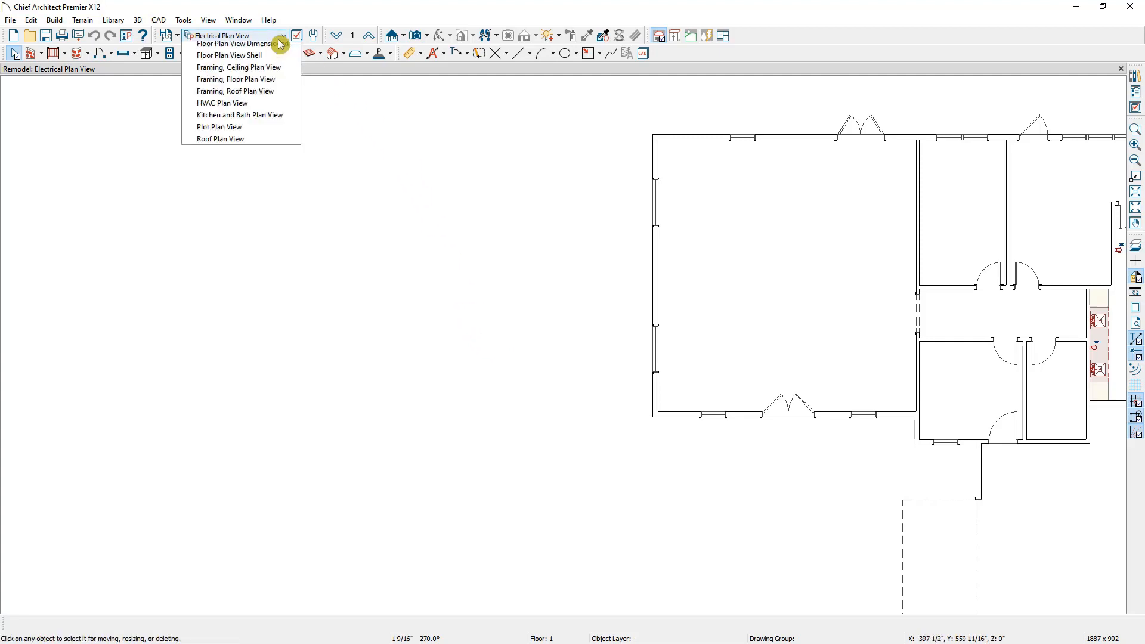
click(276, 60)
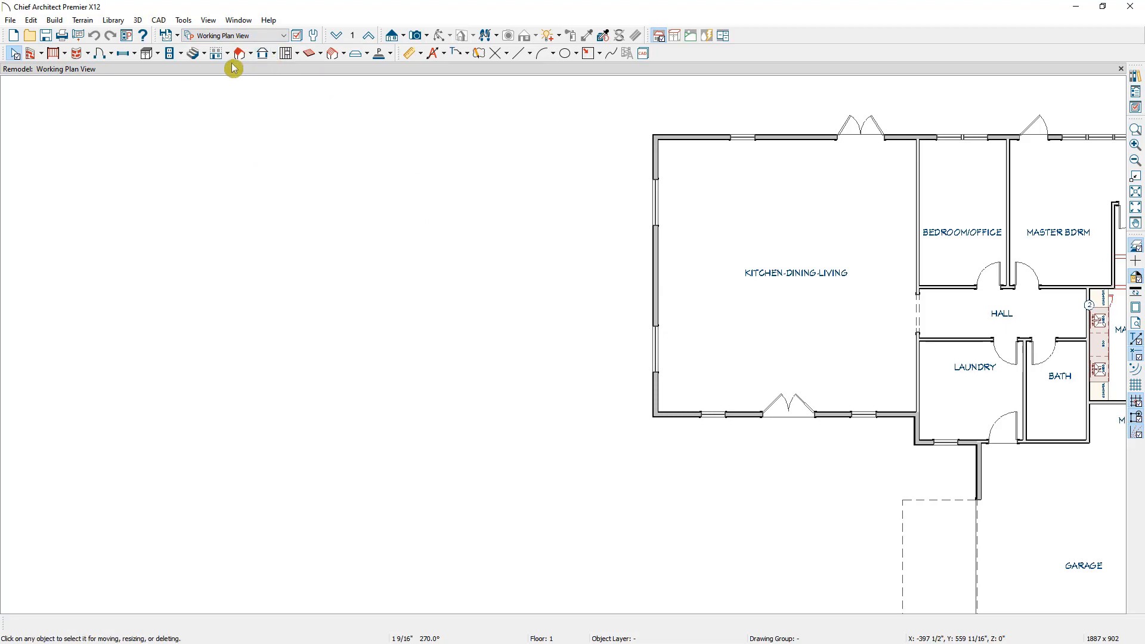
Draw a straight pony wall about 20 feet outward from the Kitchen-Dining-Living room's upper-left corner, in line with its upper exterior wall.
click(42, 55)
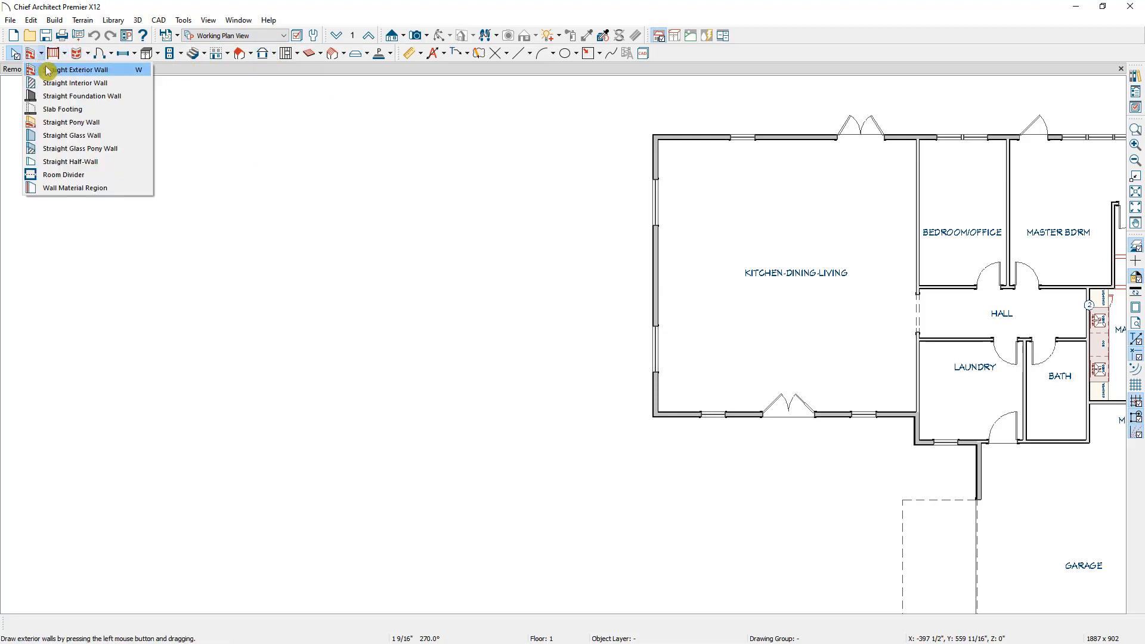
click(101, 122)
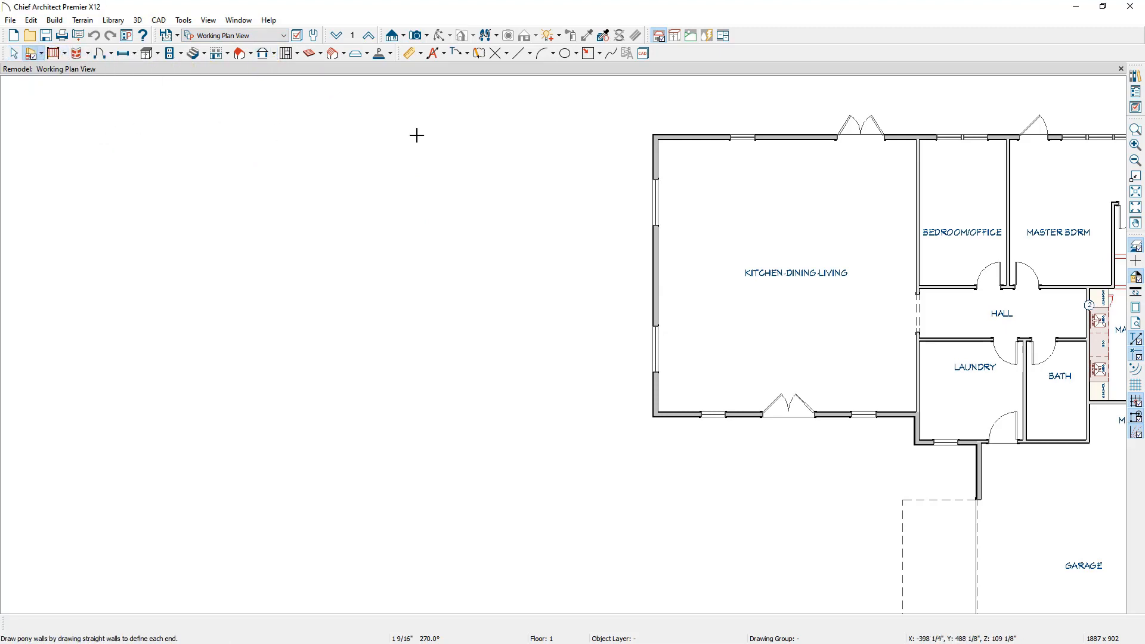
drag(649, 136, 546, 138)
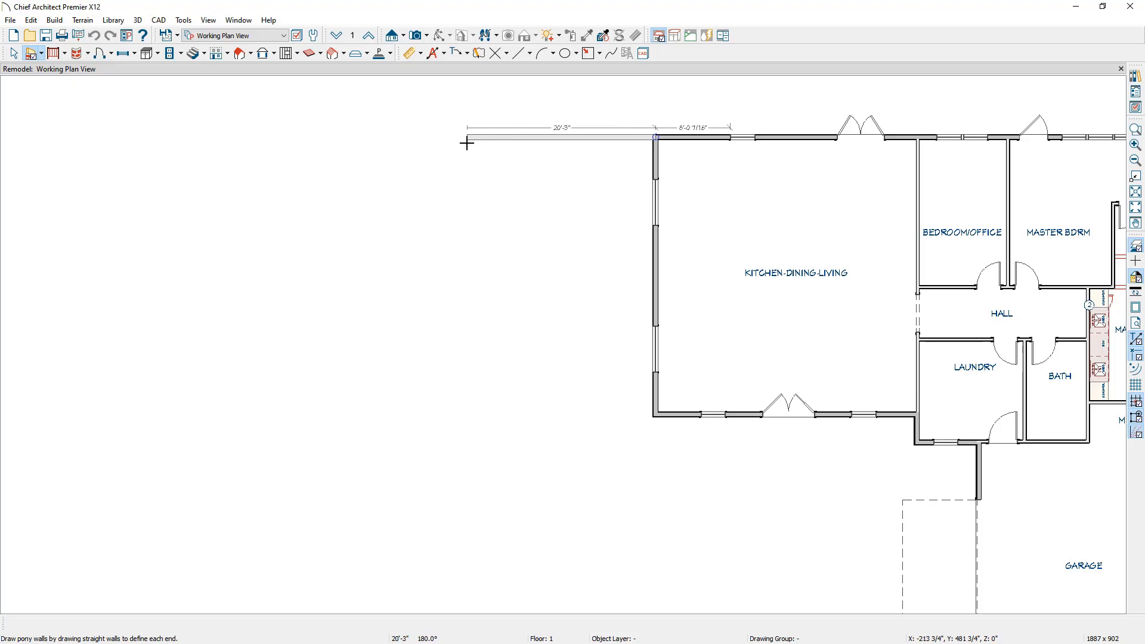
Draw pony walls around an addition about 20 ft wide and 36 ft long beside the kitchen-dining-living room, closing at its front wall.
drag(465, 144, 465, 145)
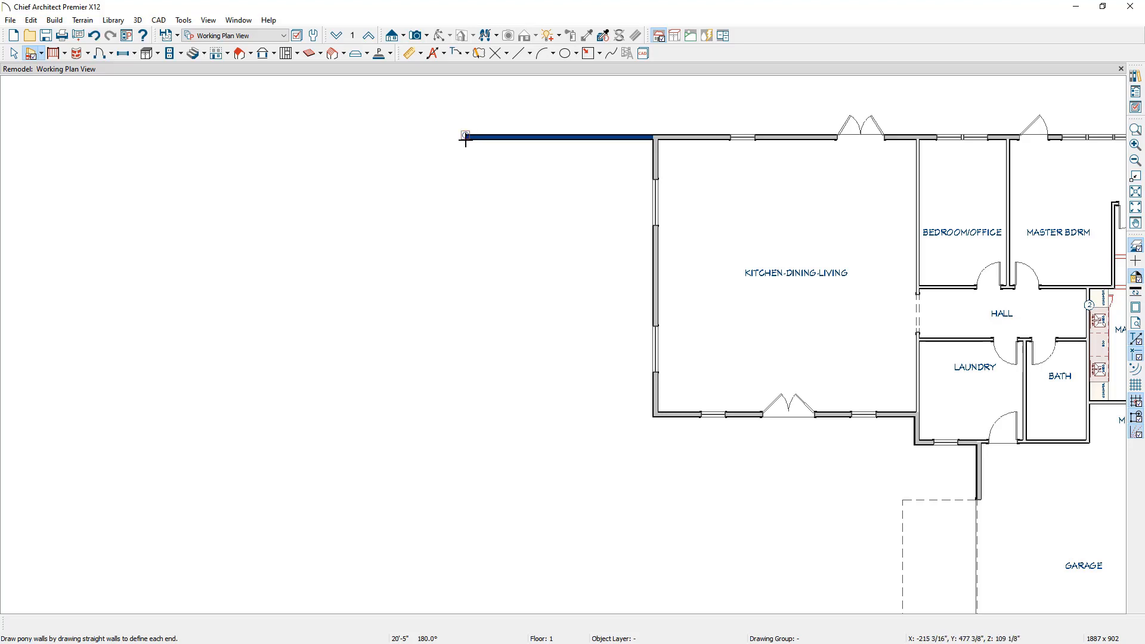
click(466, 138)
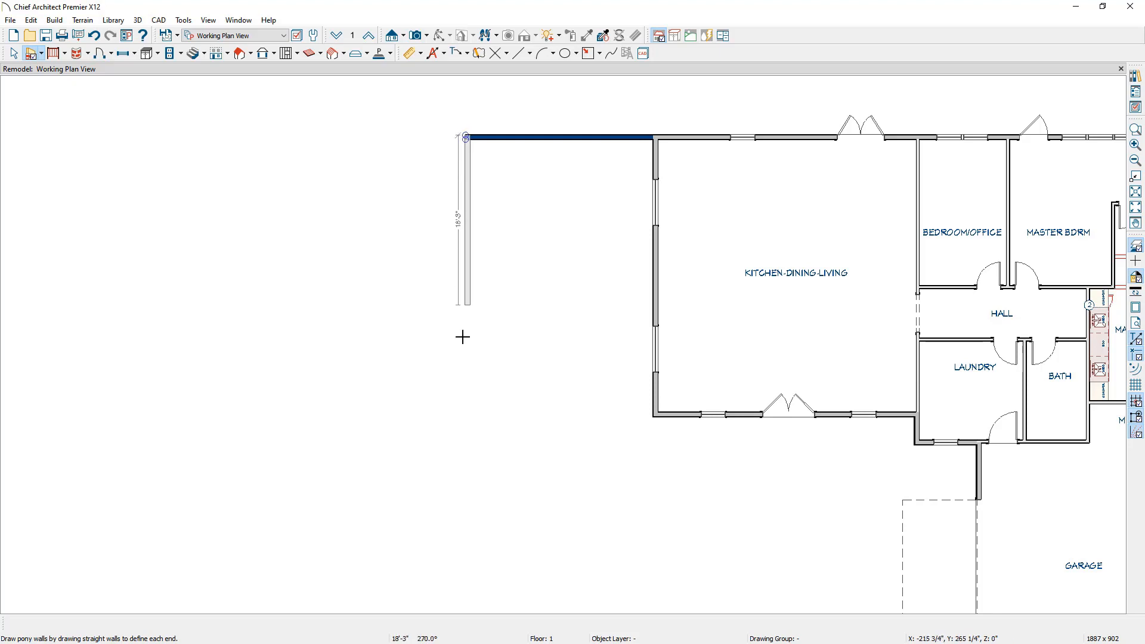
click(467, 471)
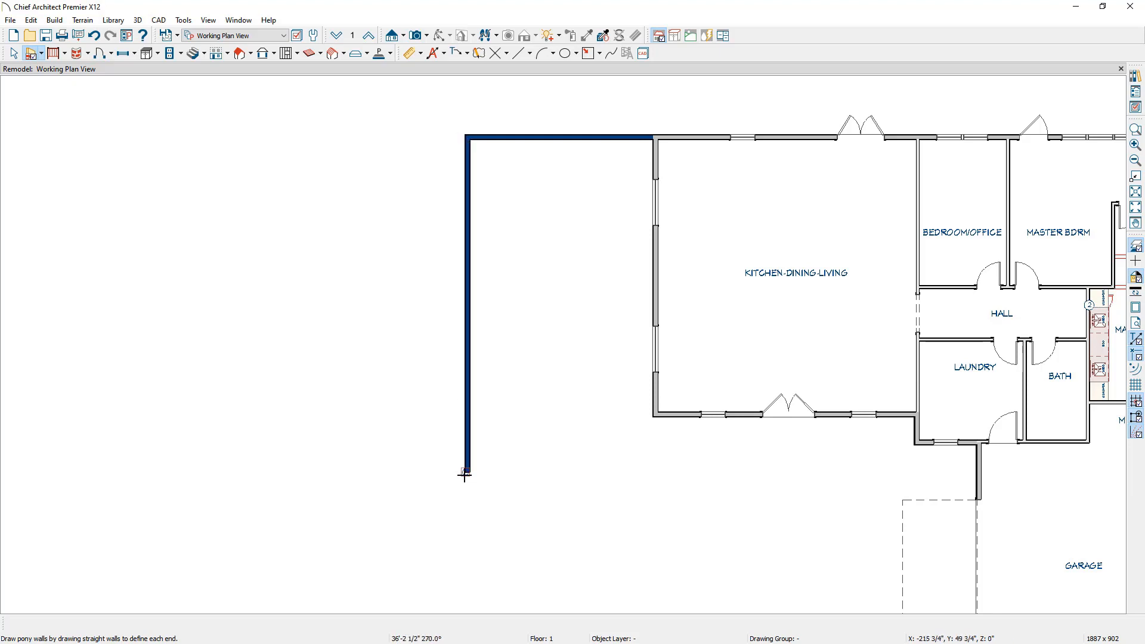
click(669, 471)
click(668, 419)
scroll(667, 422, up, 6)
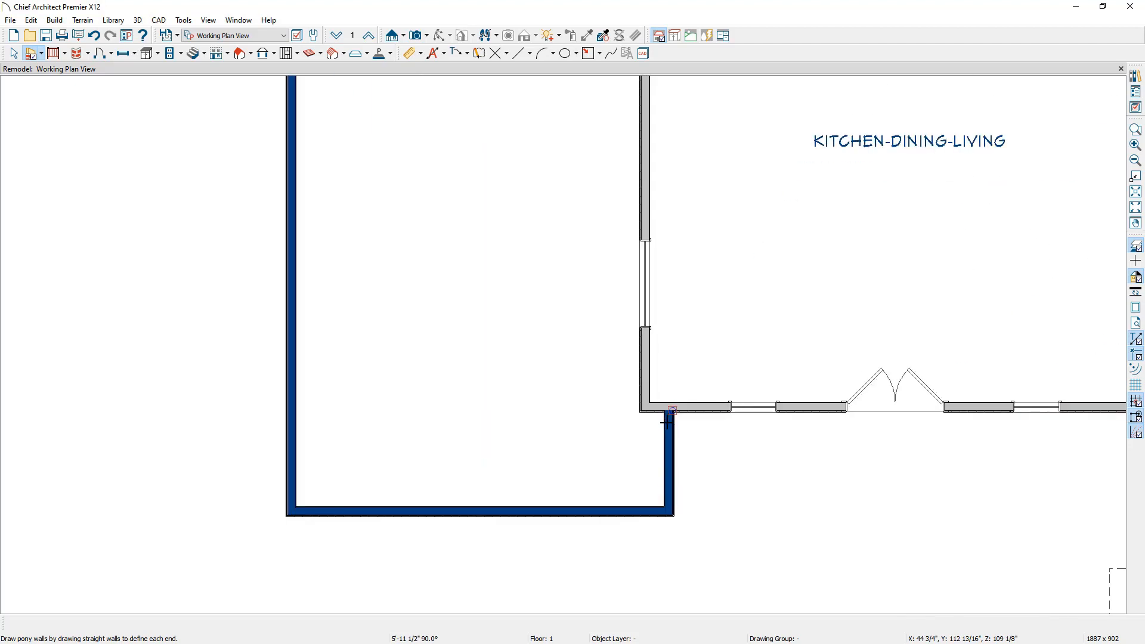
key(Escape)
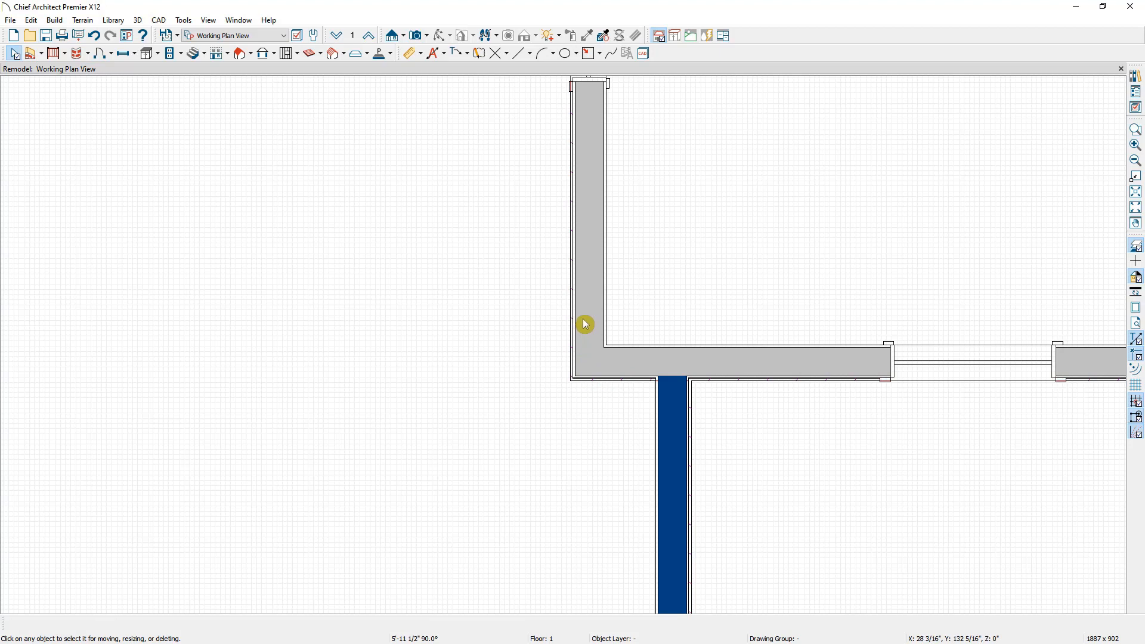
Move the addition's short return wall into line with the kitchen-dining-living room's window wall.
click(676, 427)
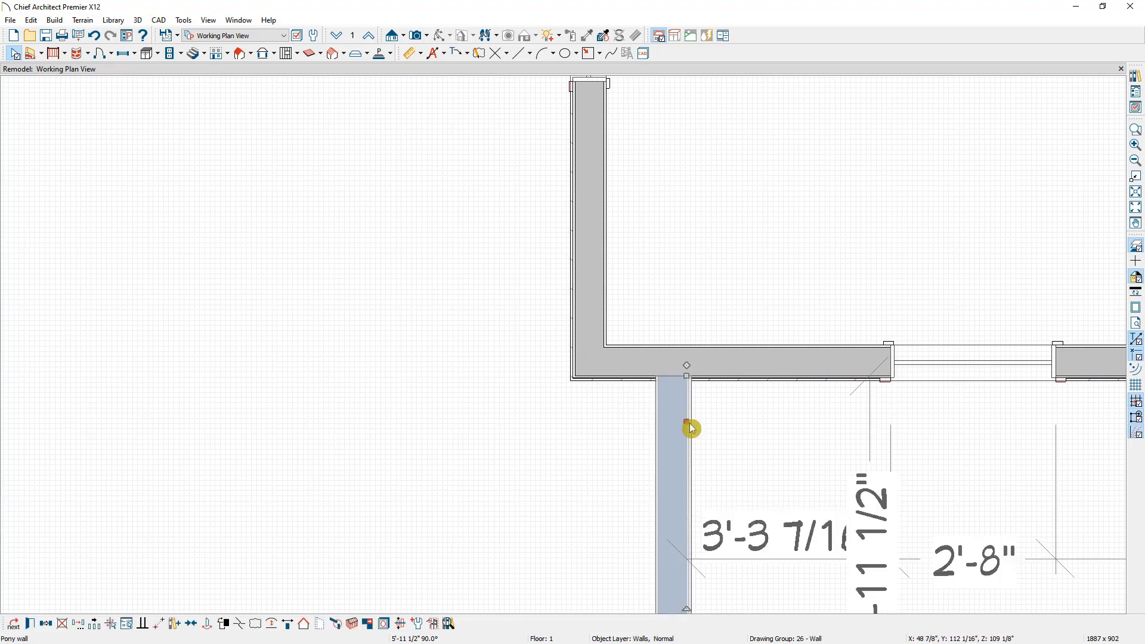
drag(691, 428, 604, 324)
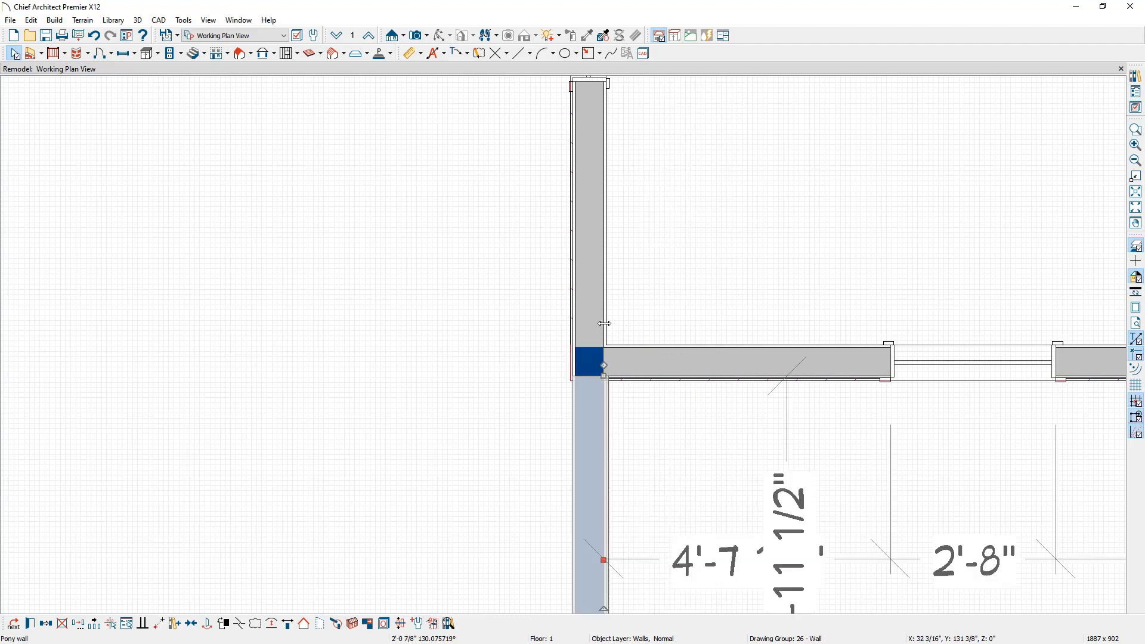
click(657, 430)
Generate automatic exterior dimensions for the plan and turn on display of the "Dimensions, Automatic" layer.
scroll(628, 433, down, 6)
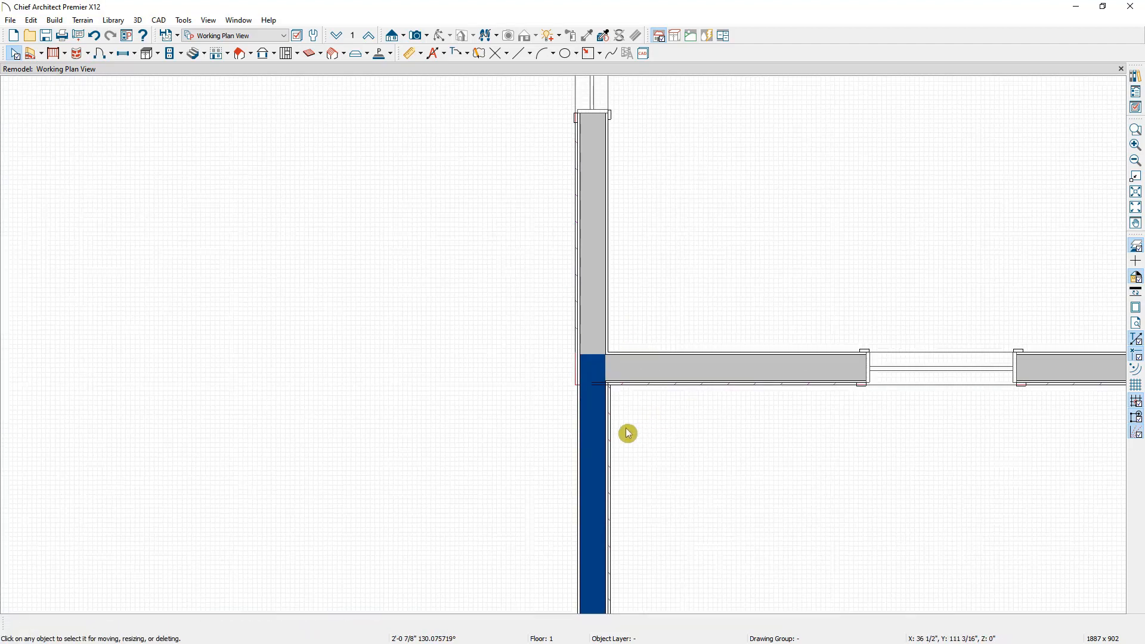
scroll(628, 434, down, 1)
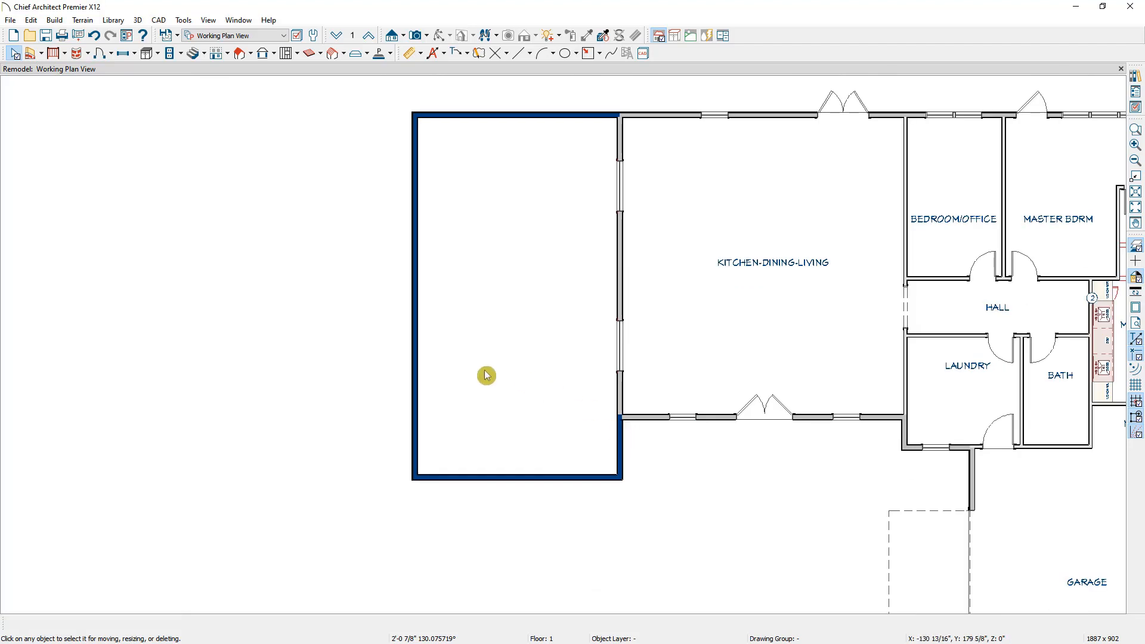
click(444, 54)
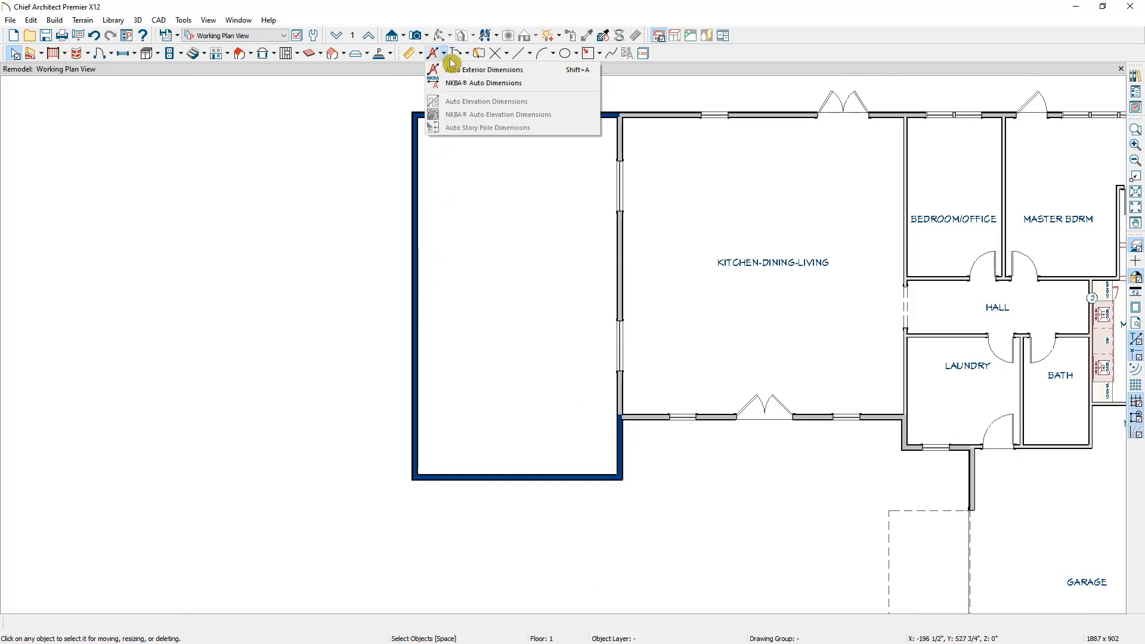
click(558, 73)
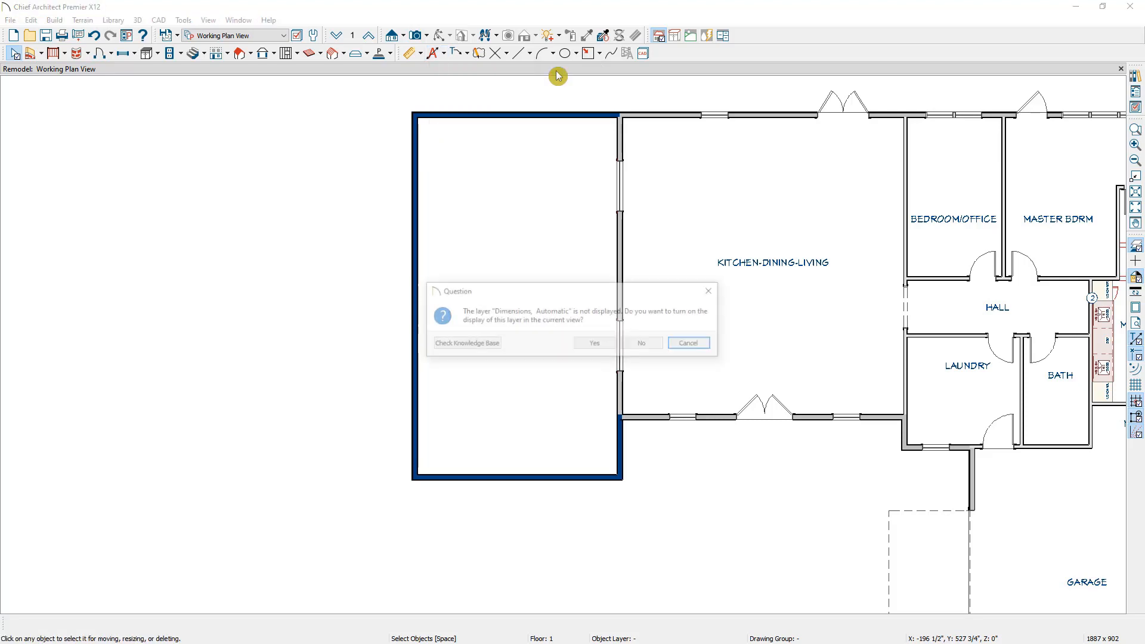
click(591, 344)
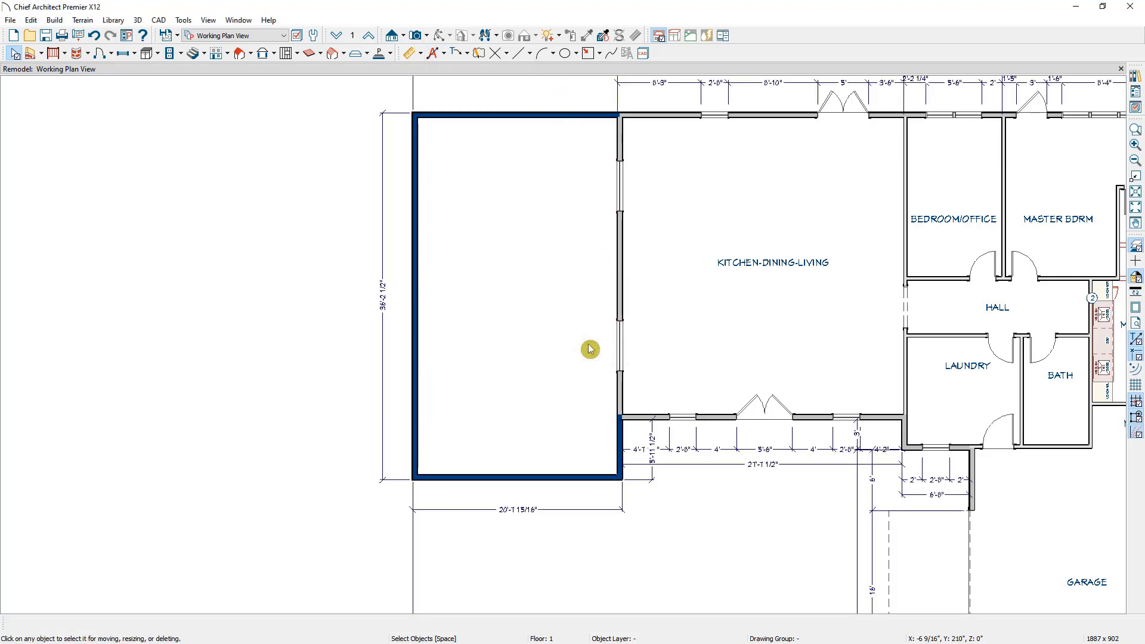
Set the addition's outer side wall to 25' from the existing house using its dimension.
middle_drag(537, 225, 535, 278)
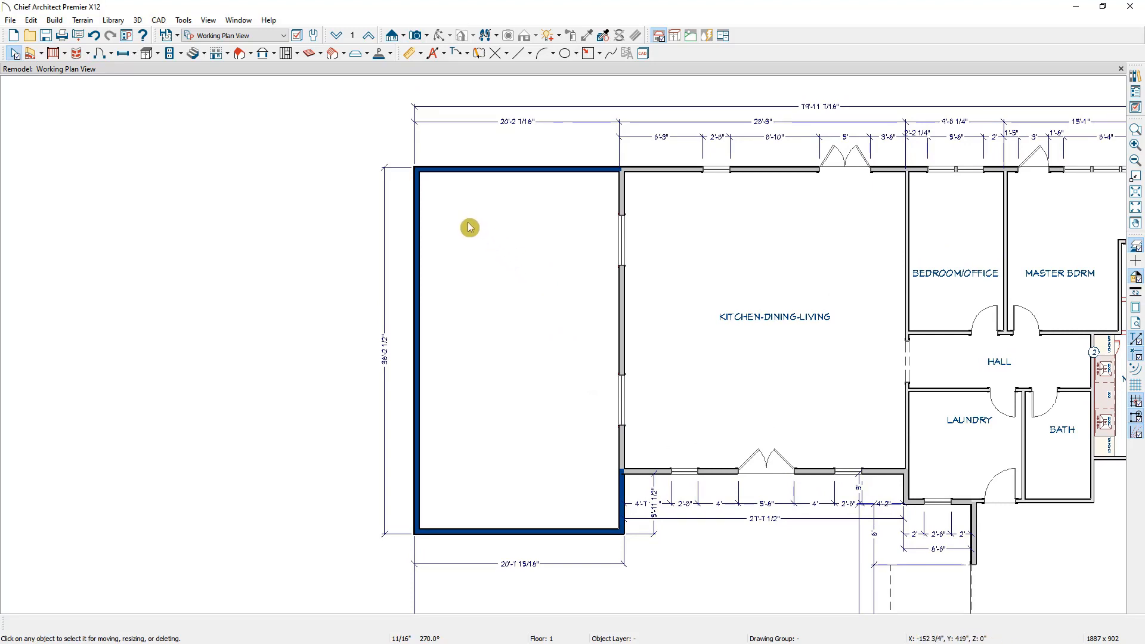
click(419, 196)
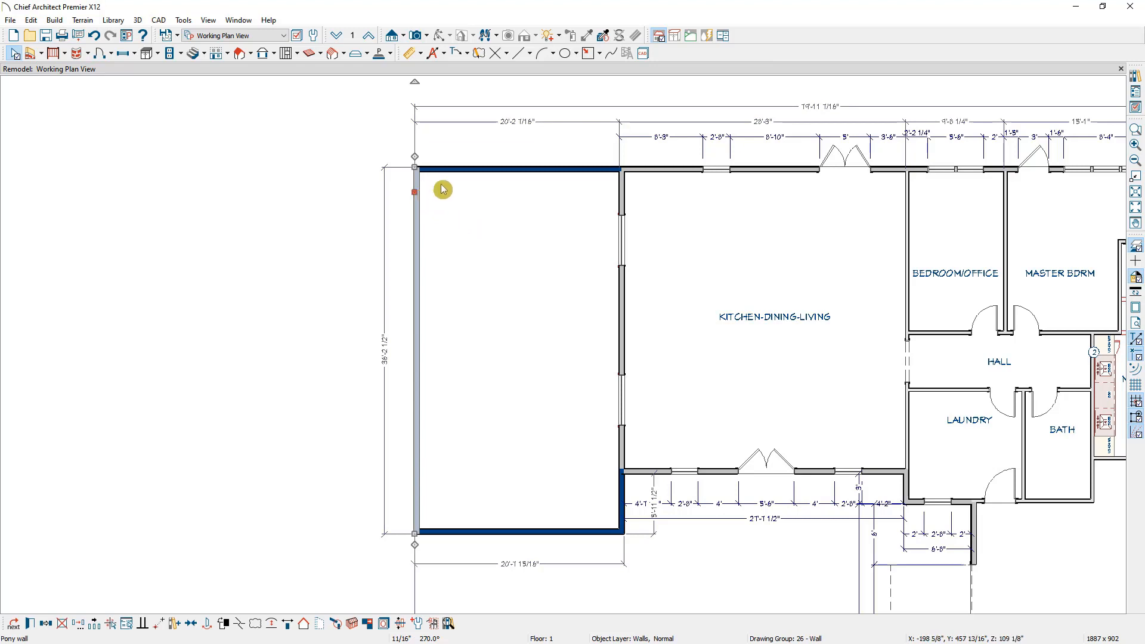
click(515, 125)
text(2)
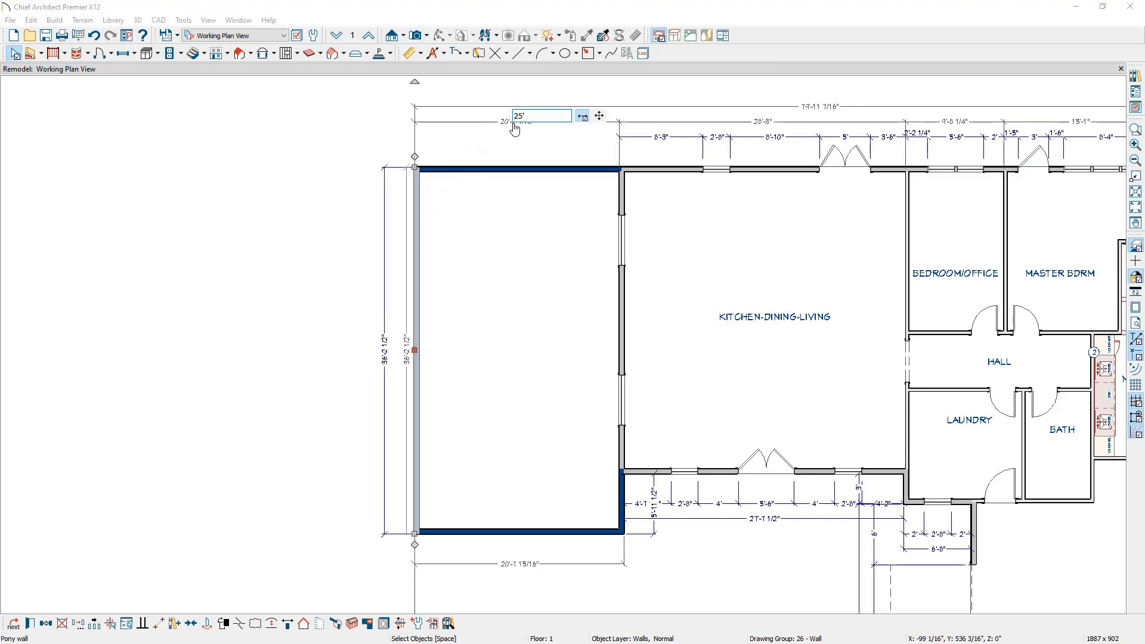
text(5')
key(Return)
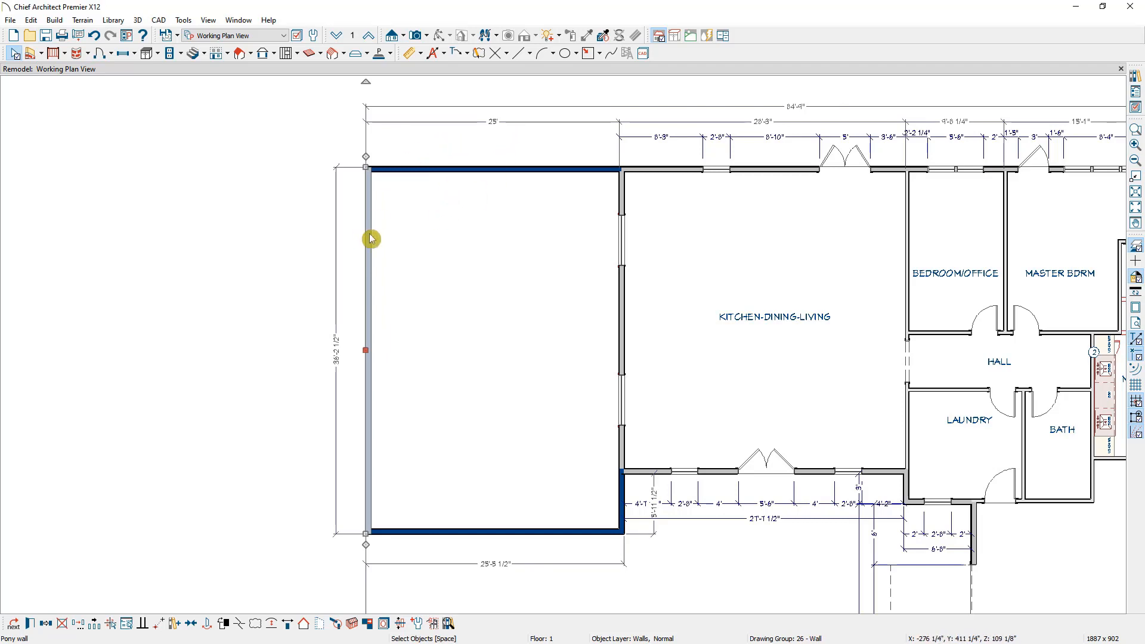
Set the addition's front wall to project 5' beyond the existing front wall of the house.
click(573, 537)
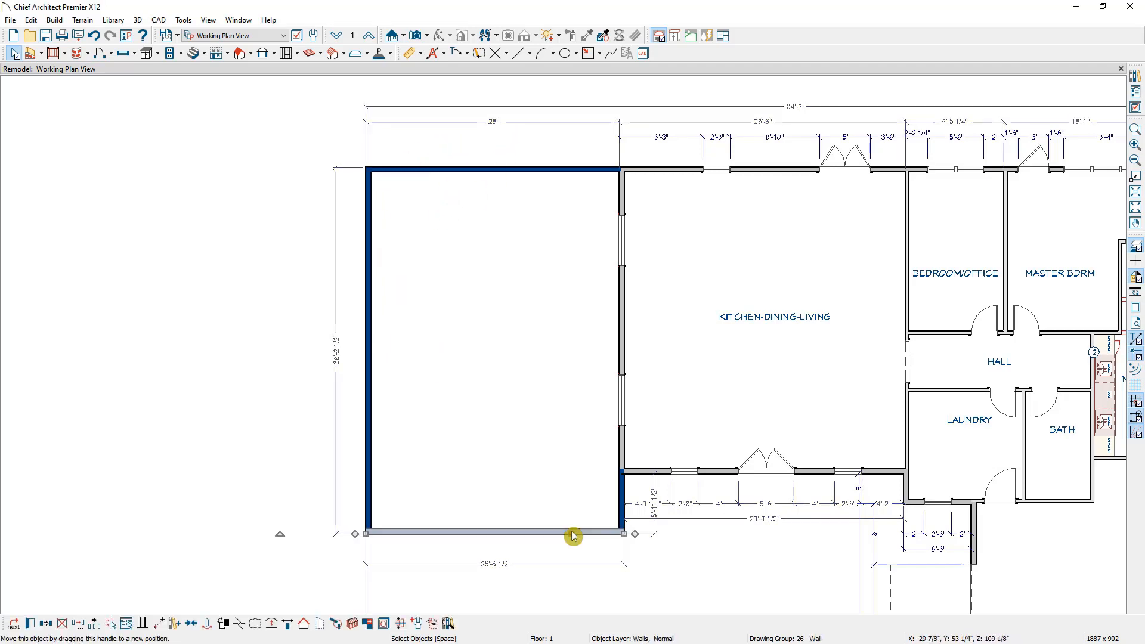
scroll(663, 505, up, 1)
scroll(664, 505, up, 2)
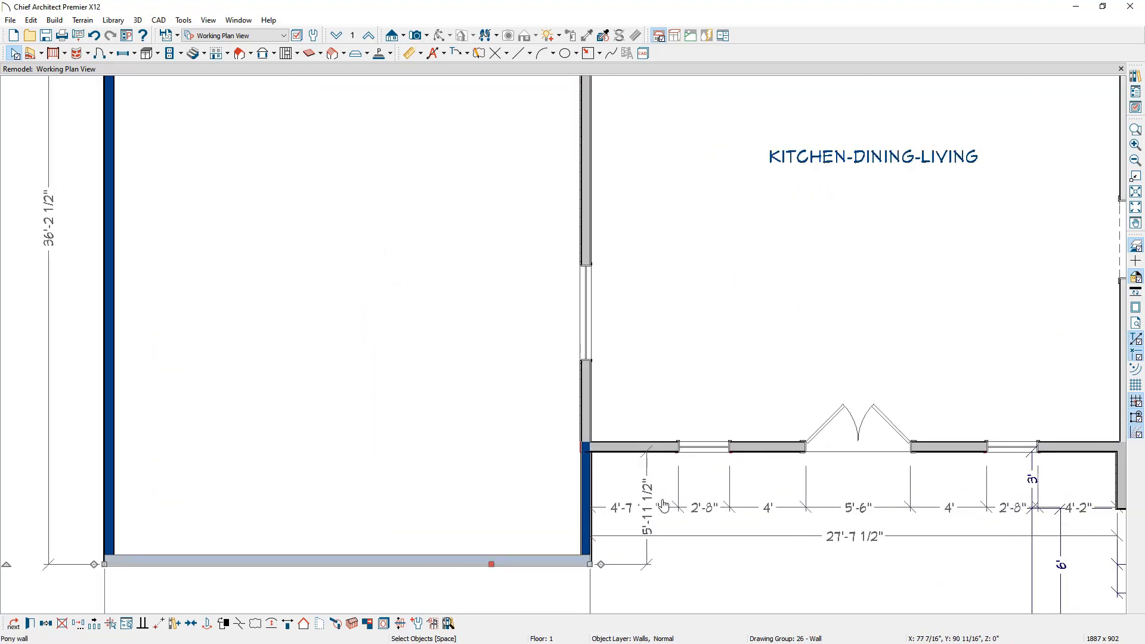
click(649, 480)
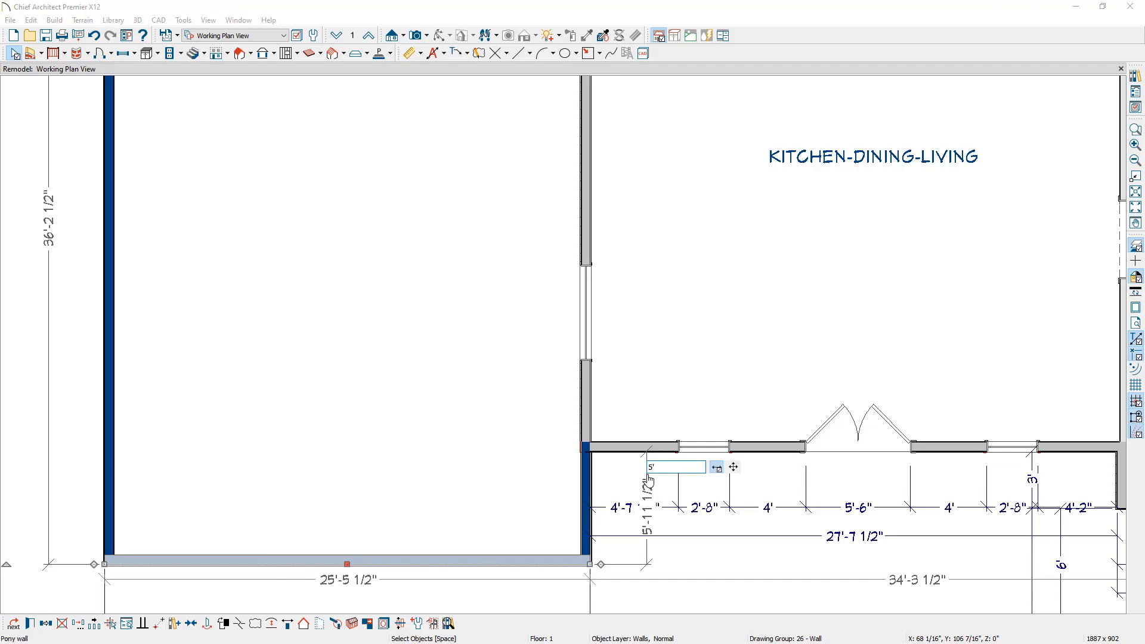
key(Return)
Create a Perspective Floor Overview of the house showing the new addition.
scroll(649, 480, down, 2)
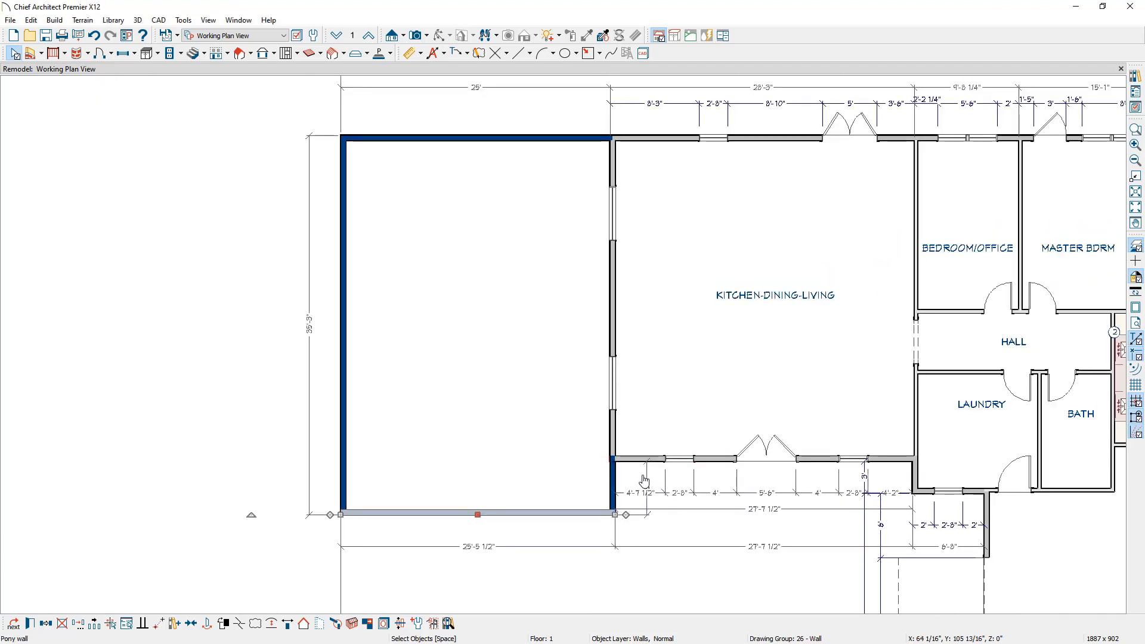
click(427, 35)
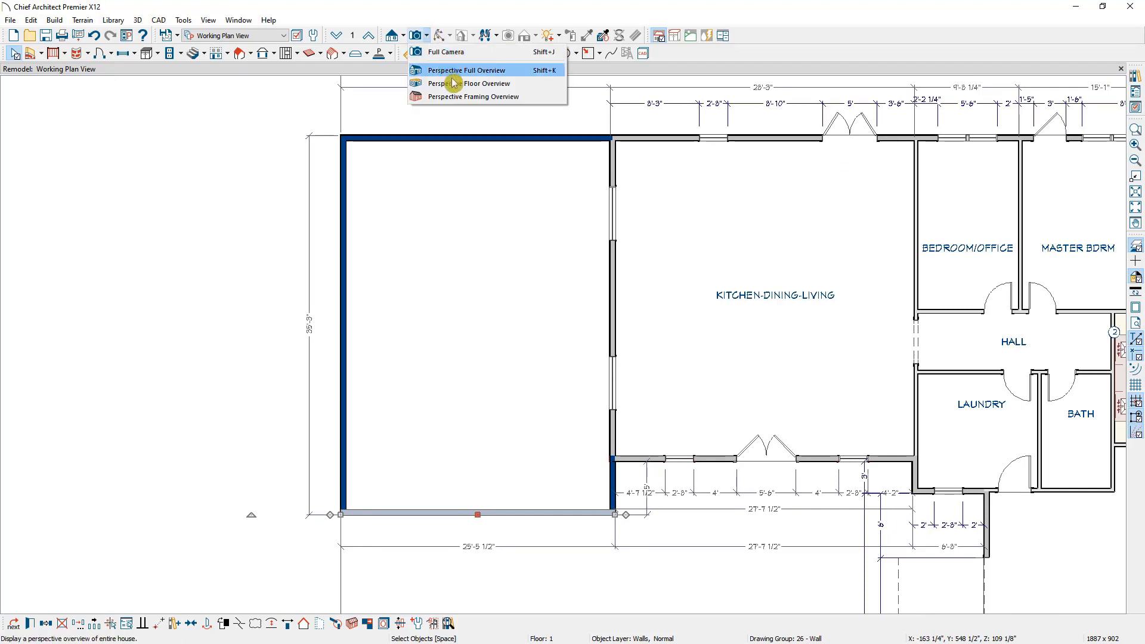
click(454, 84)
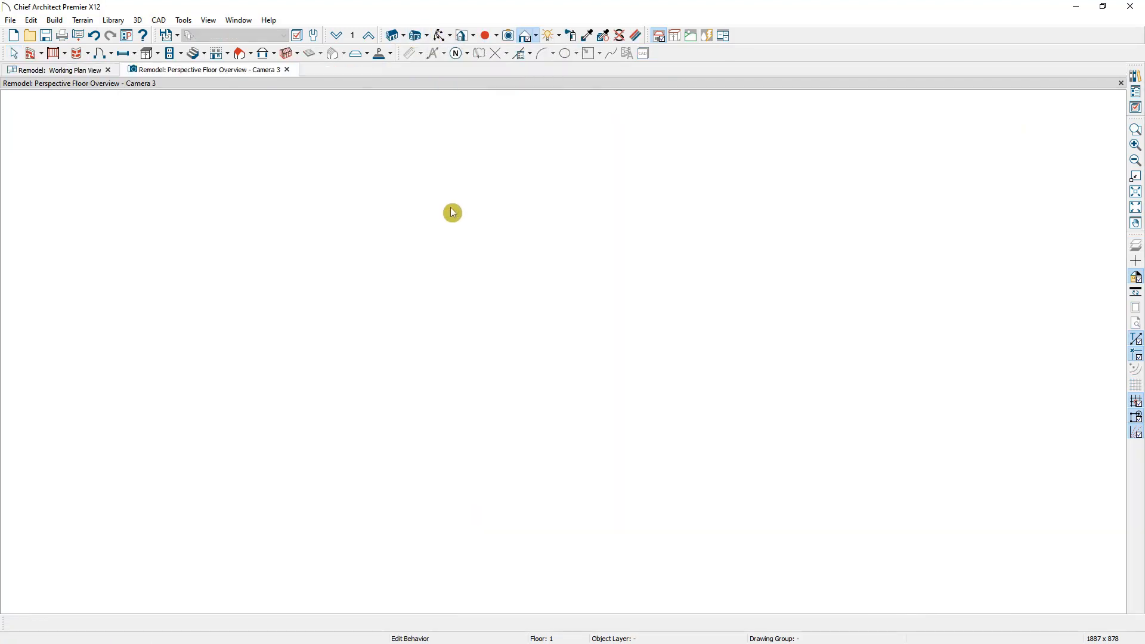
middle_drag(444, 218, 555, 322)
scroll(480, 322, up, 5)
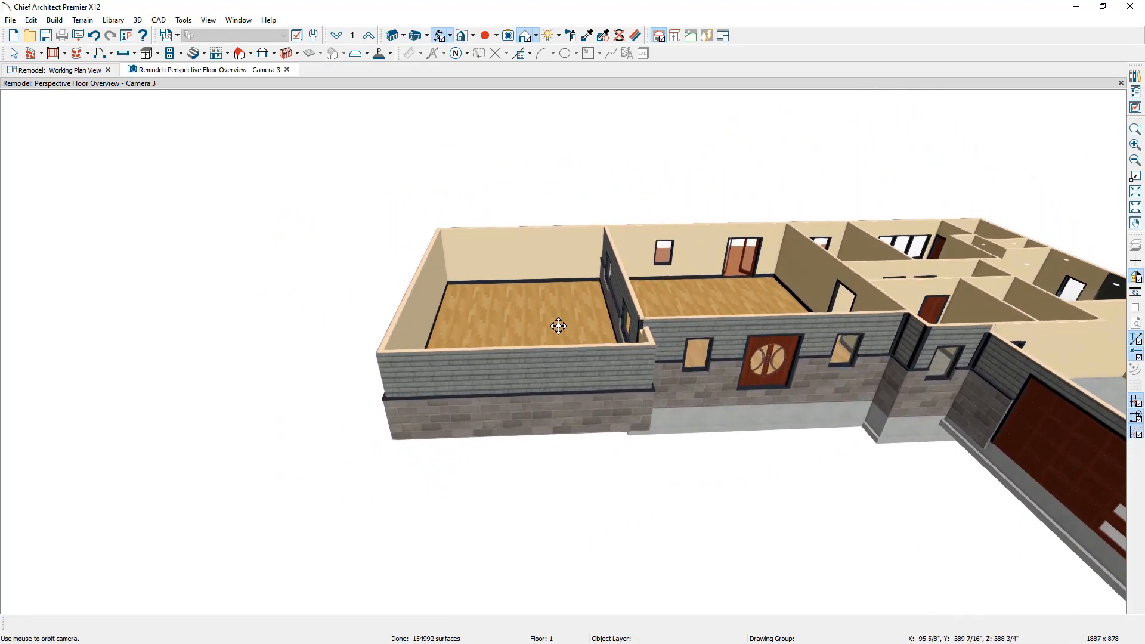
scroll(557, 329, up, 2)
scroll(557, 329, up, 2)
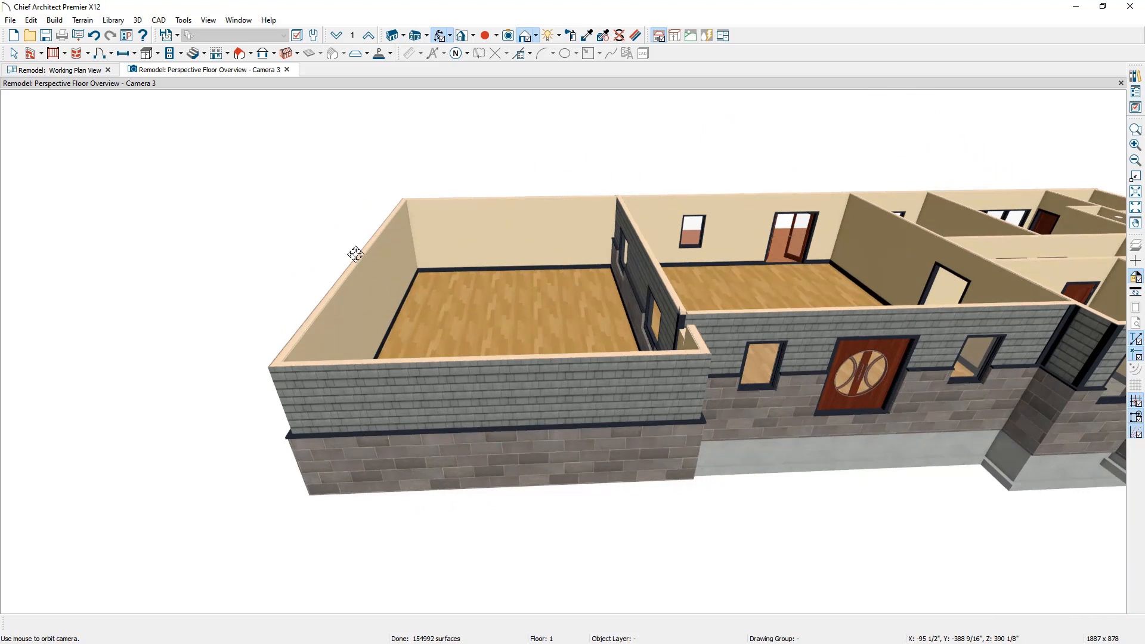
Place a standard window in the addition's front wall, near the corner next to the existing house.
click(136, 54)
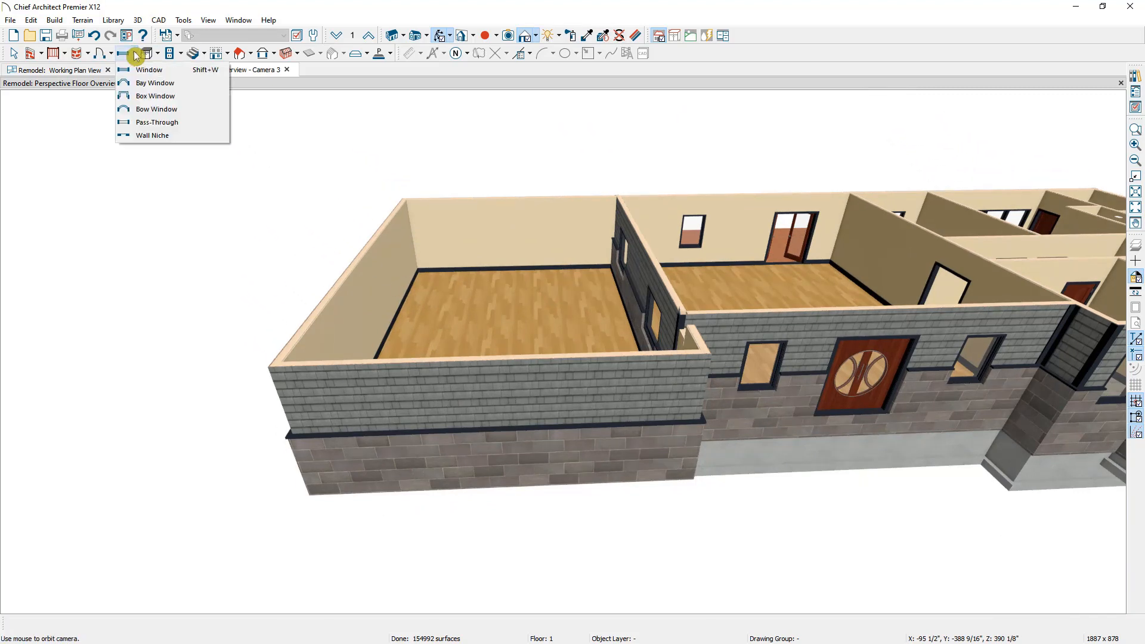
click(194, 73)
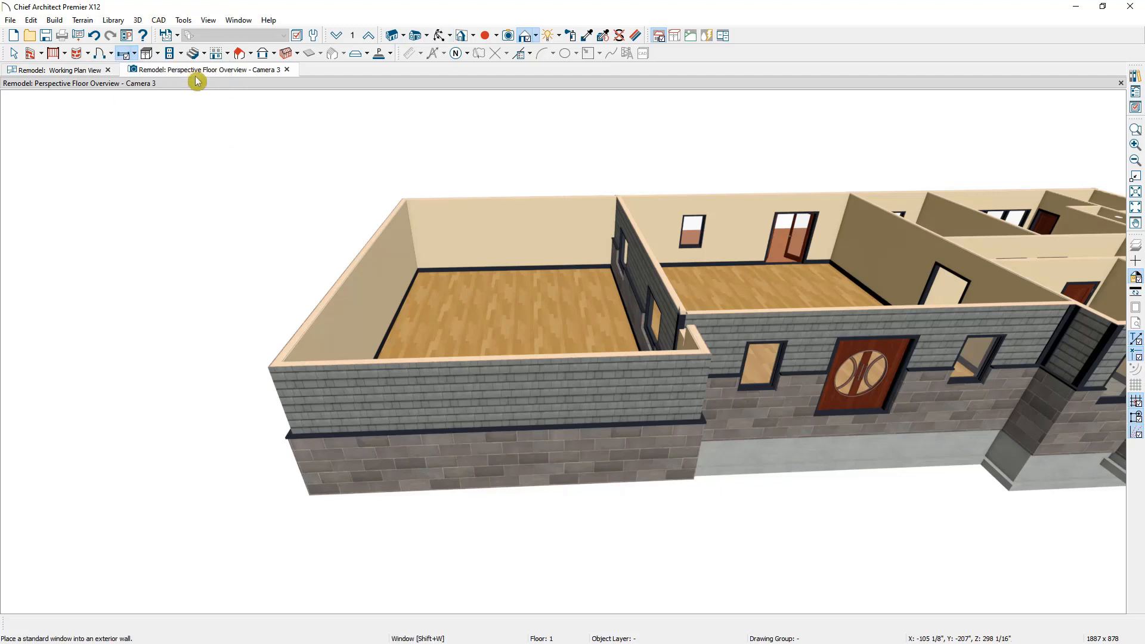
click(664, 395)
Set the new window's height to 60" in its specification.
scroll(663, 399, up, 5)
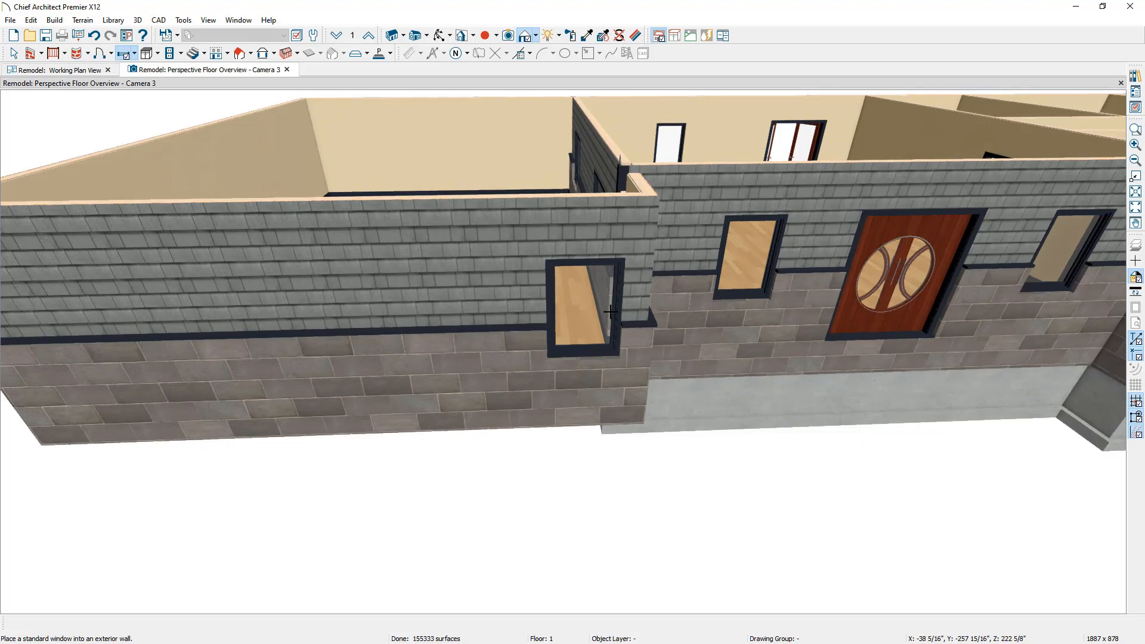
double_click(605, 312)
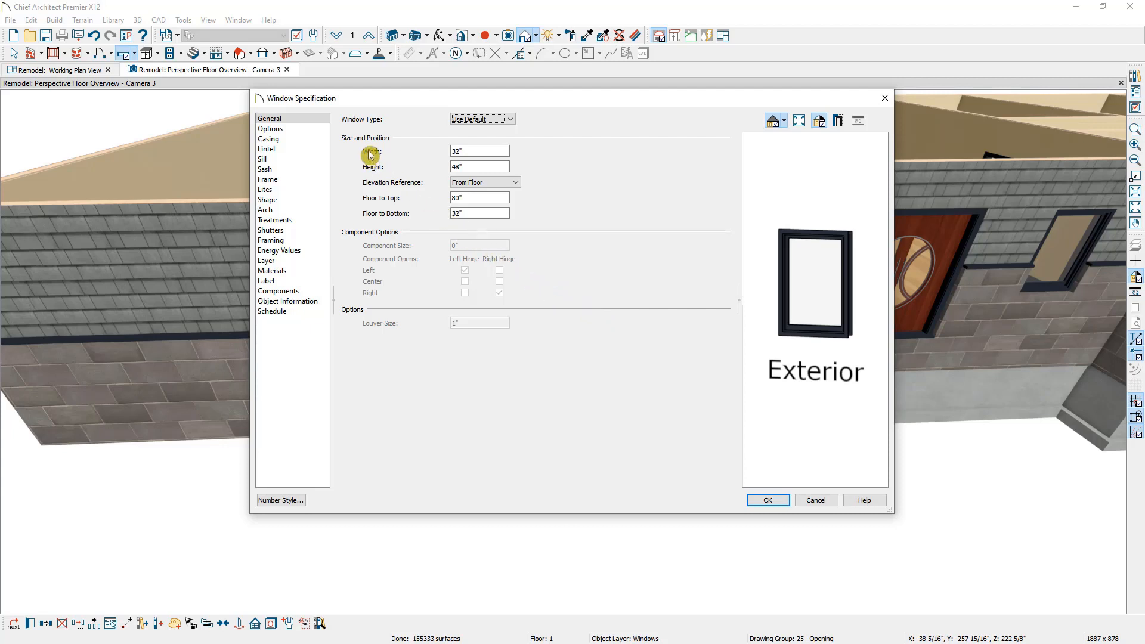
drag(469, 167, 413, 174)
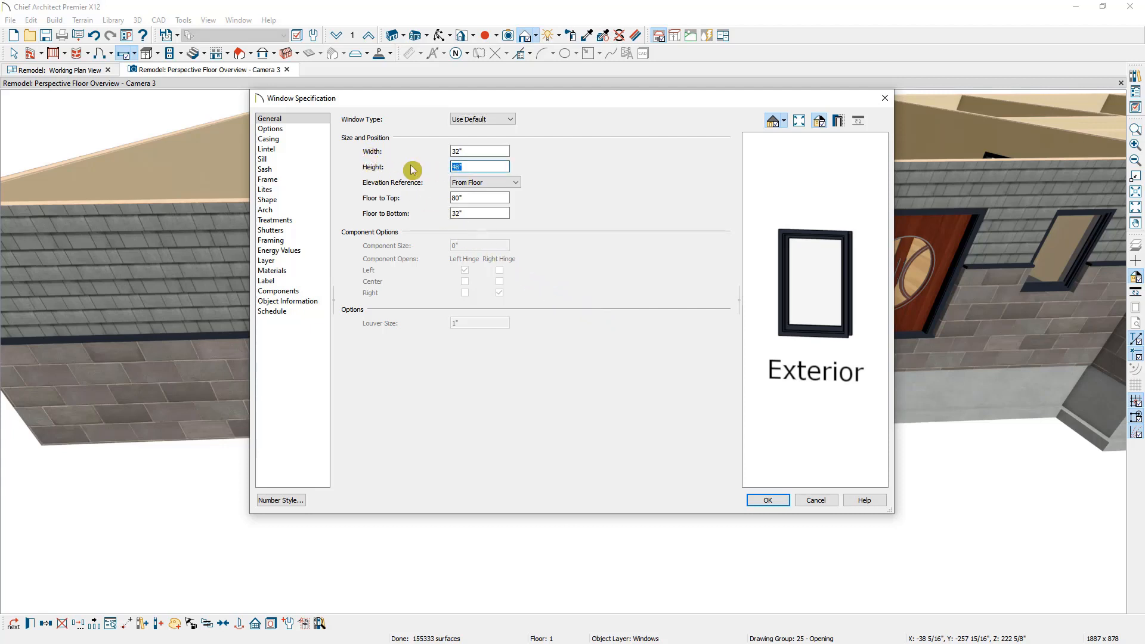
text(60)
key(Tab)
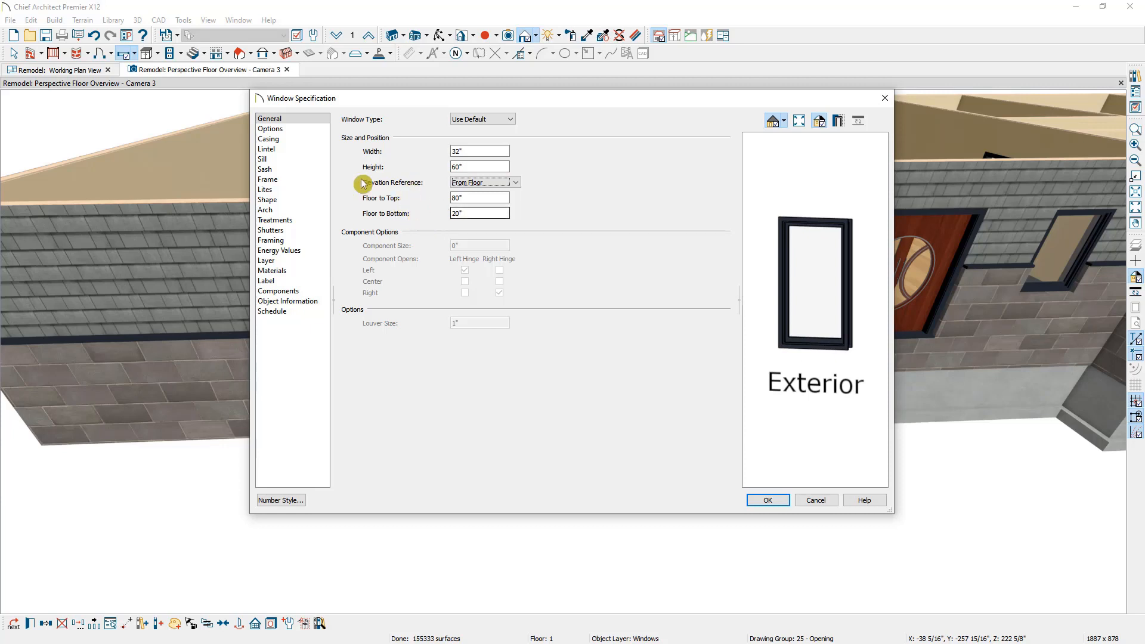
Review the window's options, casing, lintel, sill, sash and frame settings, and apply the specification.
click(315, 129)
click(311, 141)
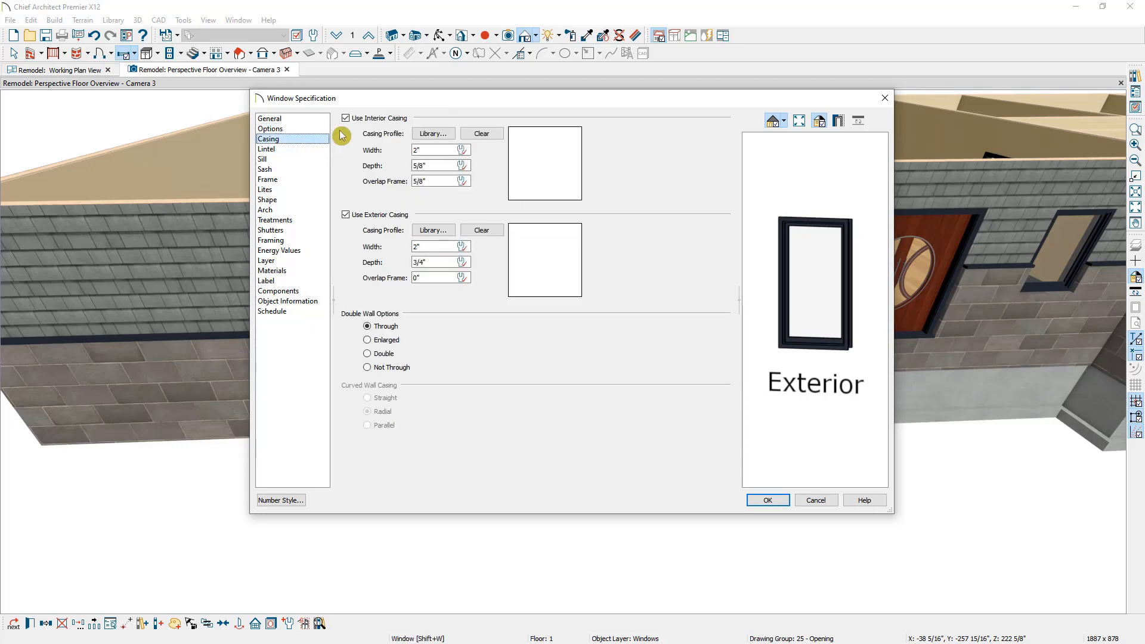
click(313, 148)
click(311, 159)
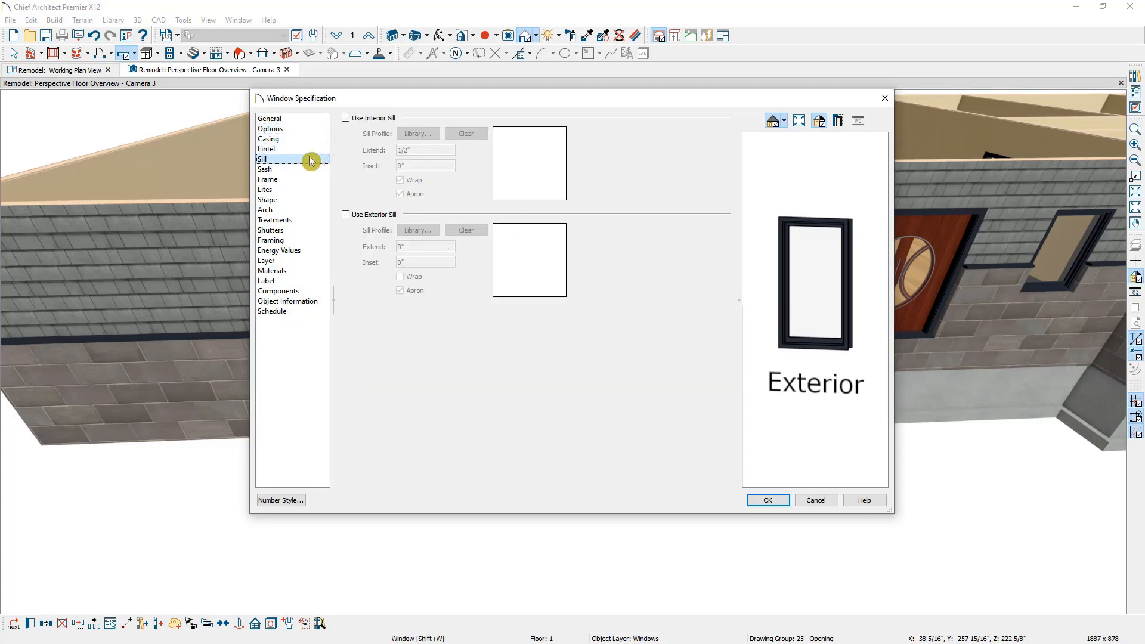
click(308, 170)
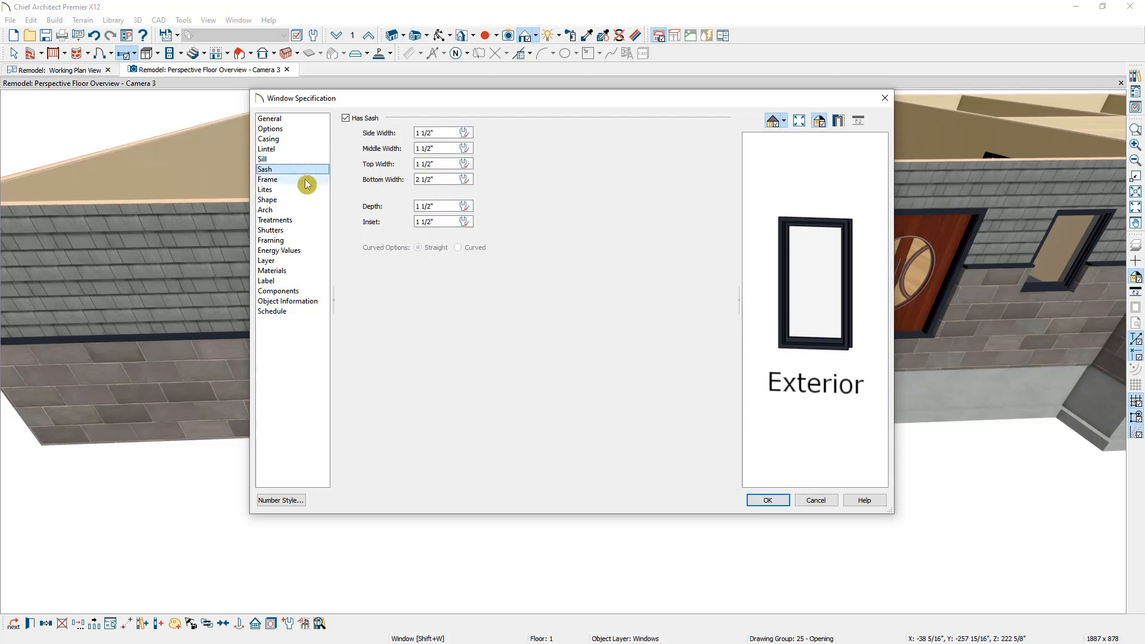
click(306, 182)
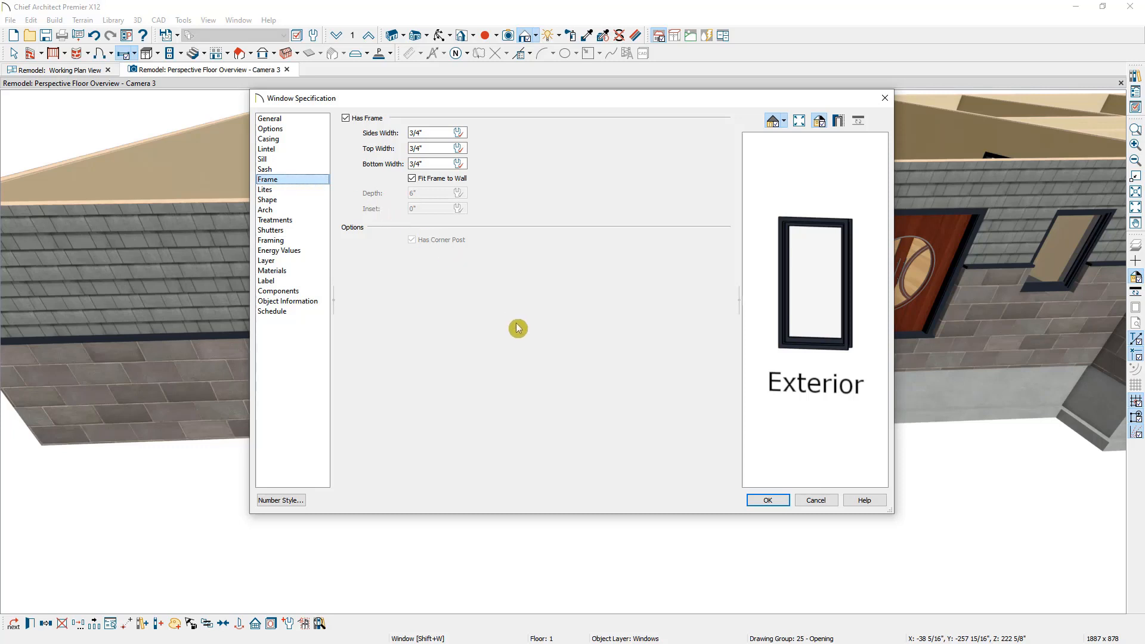
click(769, 501)
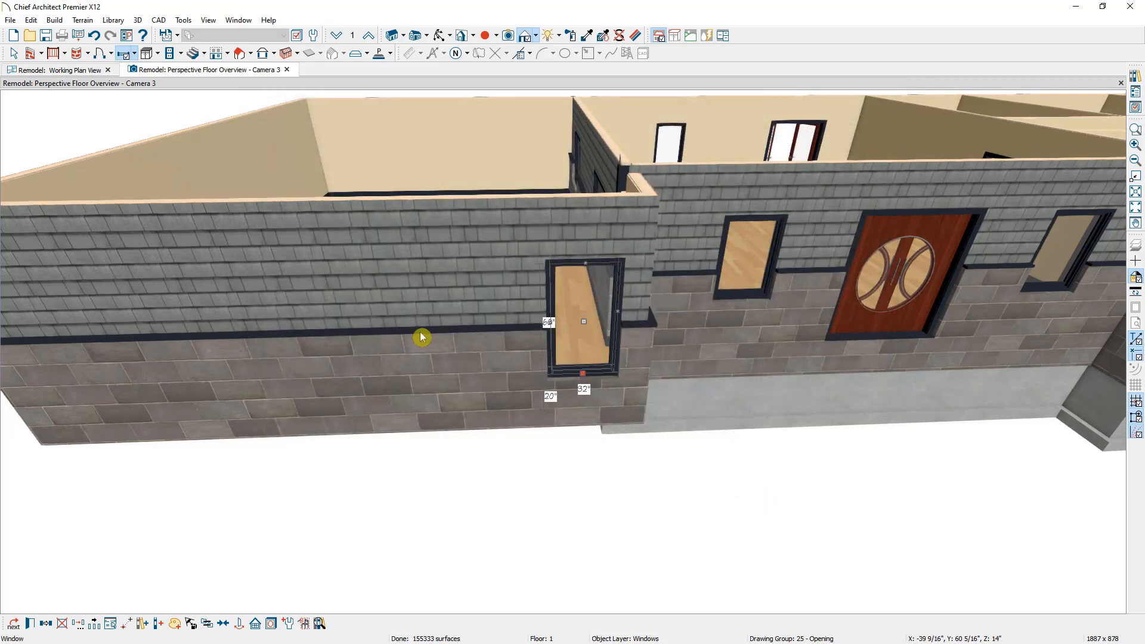
In the working plan view, set the distance between the front-wall window and the addition's corner nearest the house to 24".
click(83, 70)
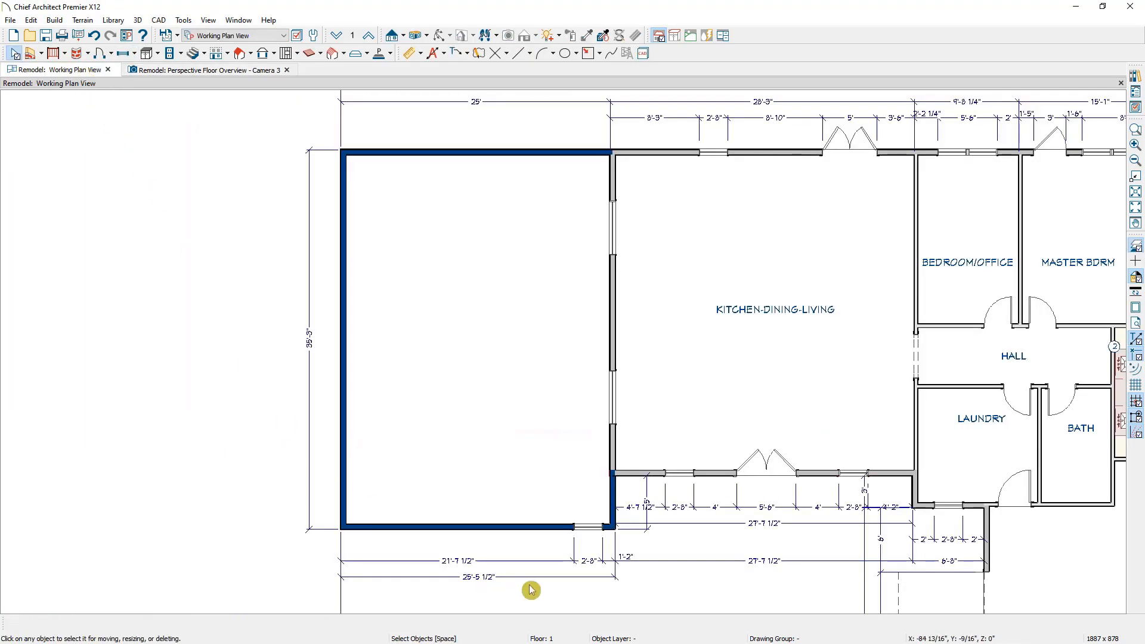
scroll(553, 590, up, 3)
scroll(642, 581, up, 2)
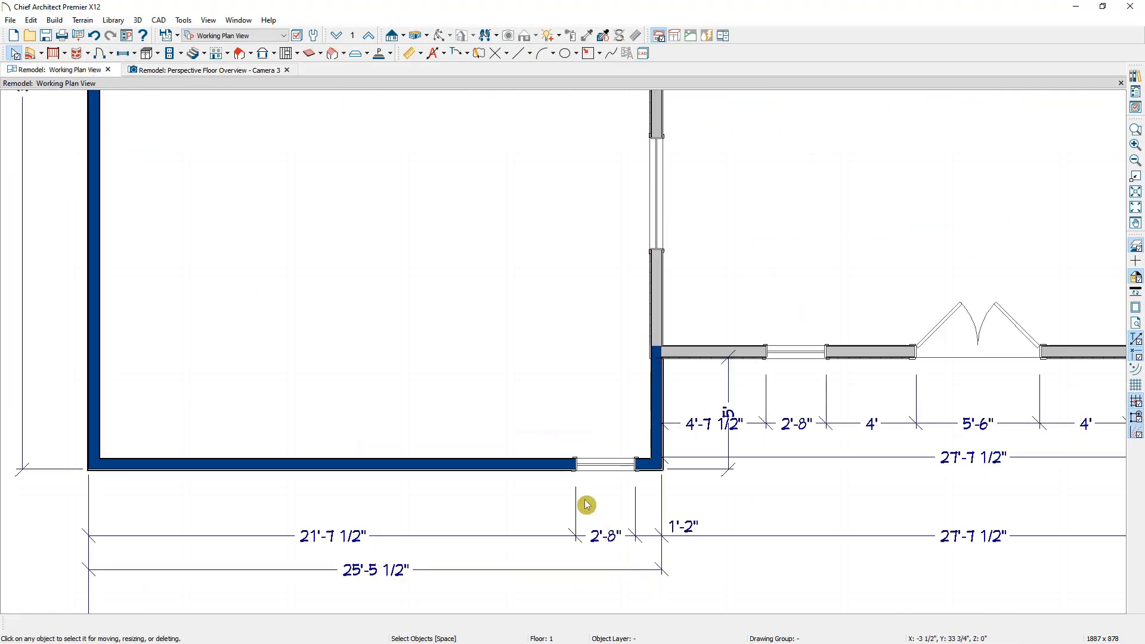
scroll(602, 549, up, 1)
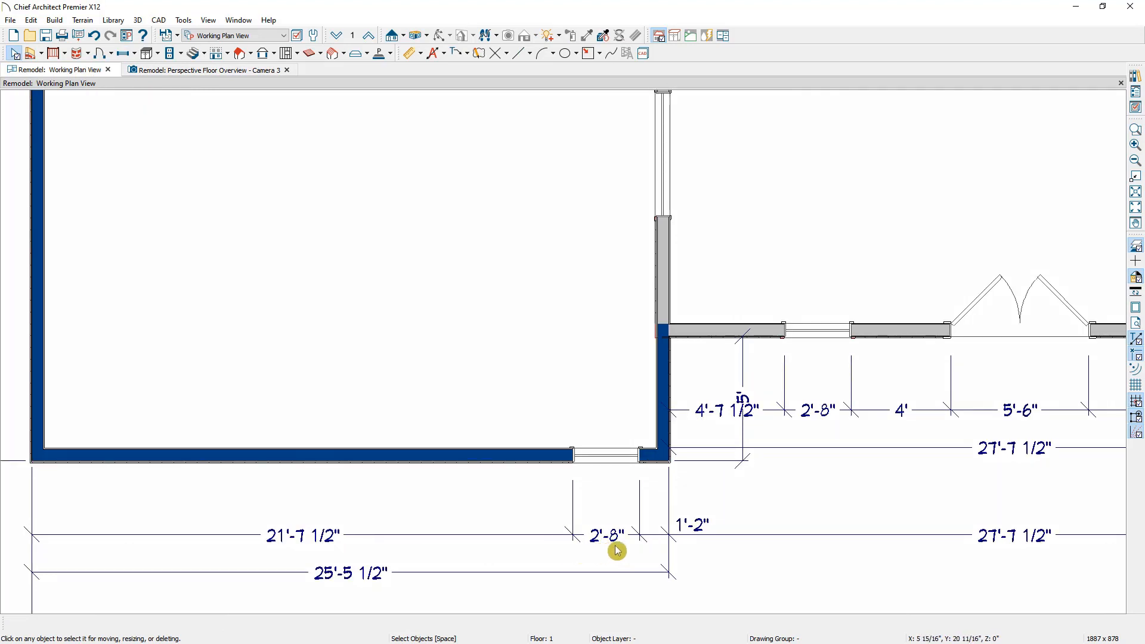
scroll(617, 547, up, 3)
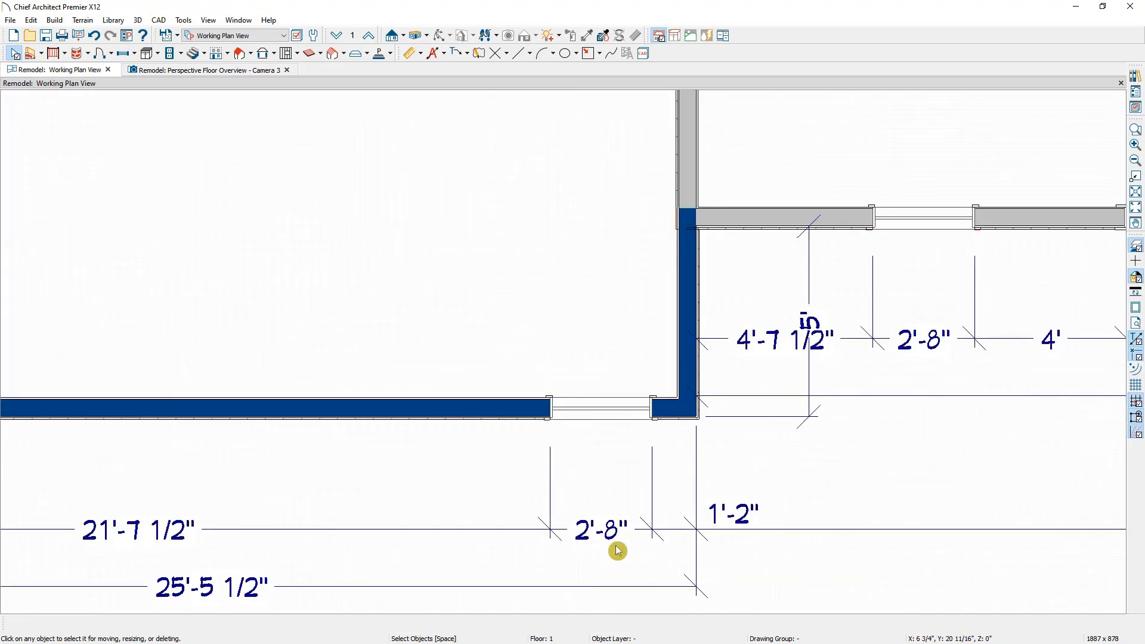
click(630, 422)
click(729, 512)
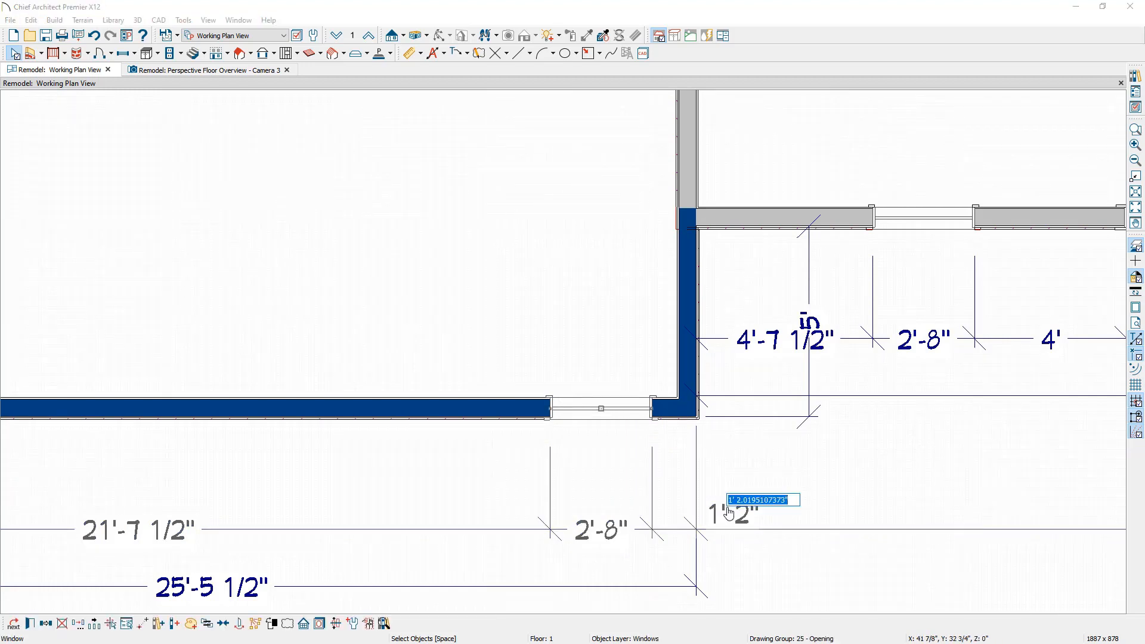
text(24)
key(Return)
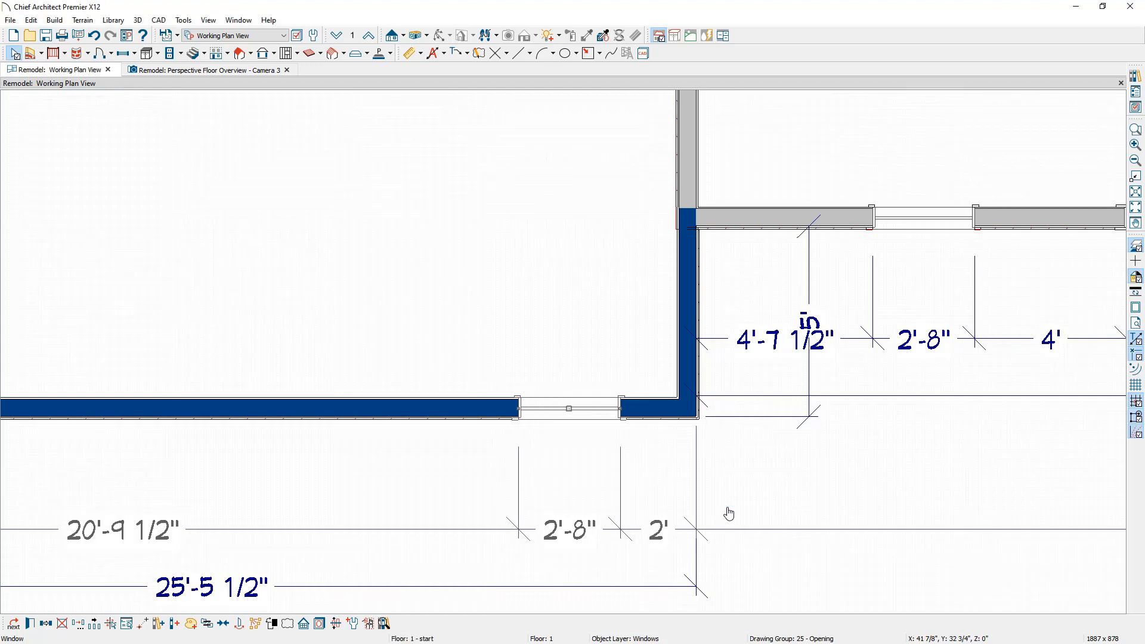
Copy the front-wall window directly beside the original with a 2" gap and join the pair into a mulled unit.
scroll(729, 512, down, 2)
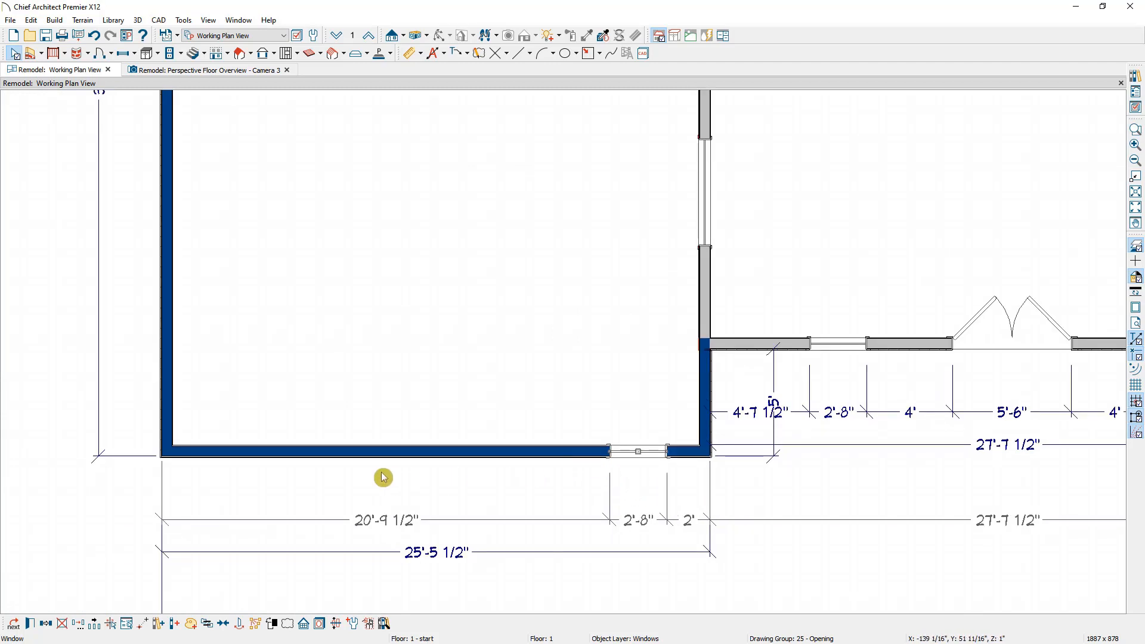
click(46, 628)
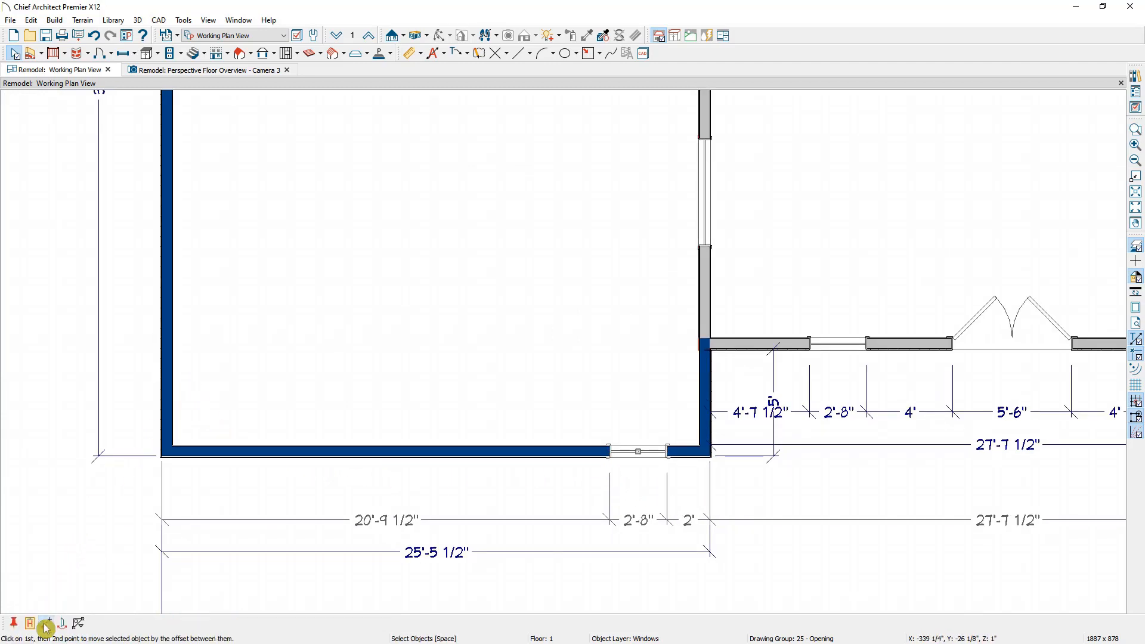
click(572, 456)
drag(567, 452, 624, 451)
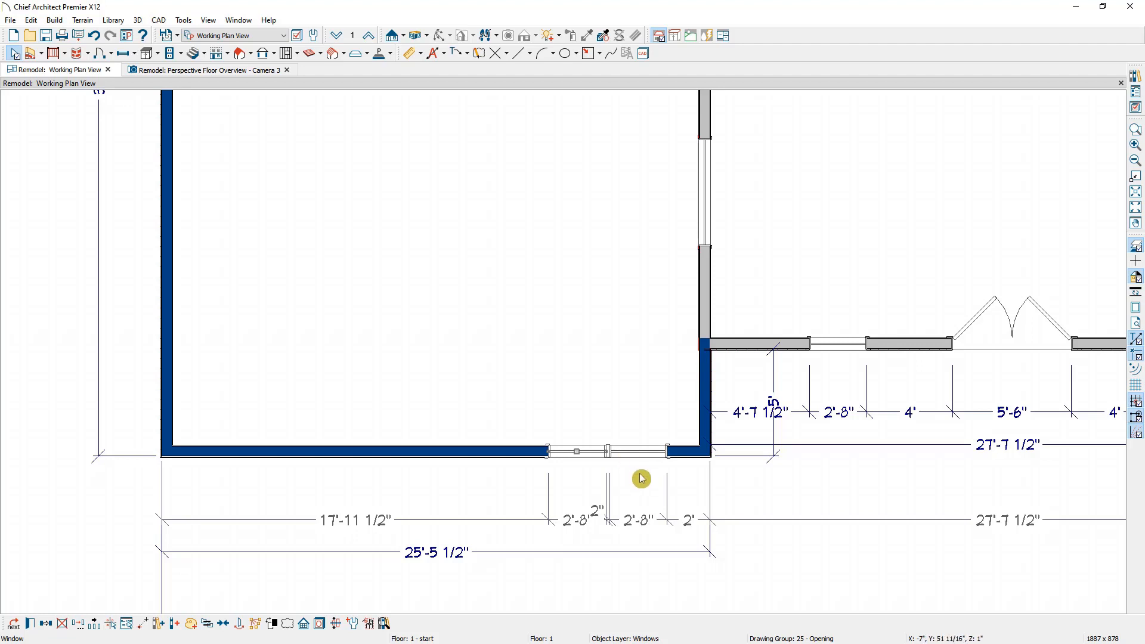
shift+click(640, 457)
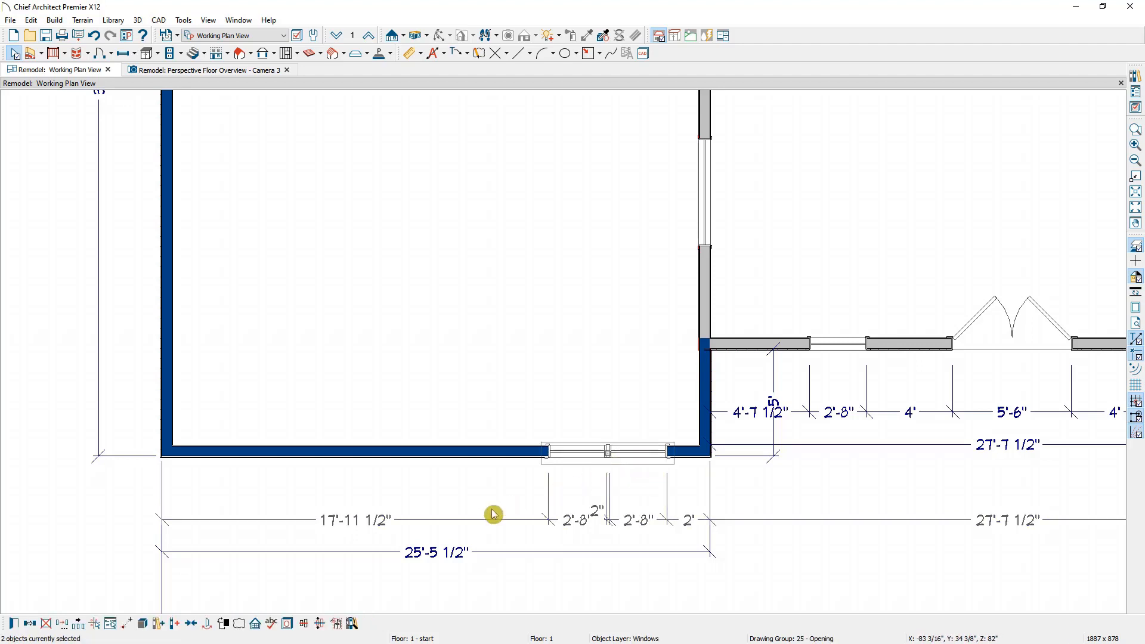
click(143, 624)
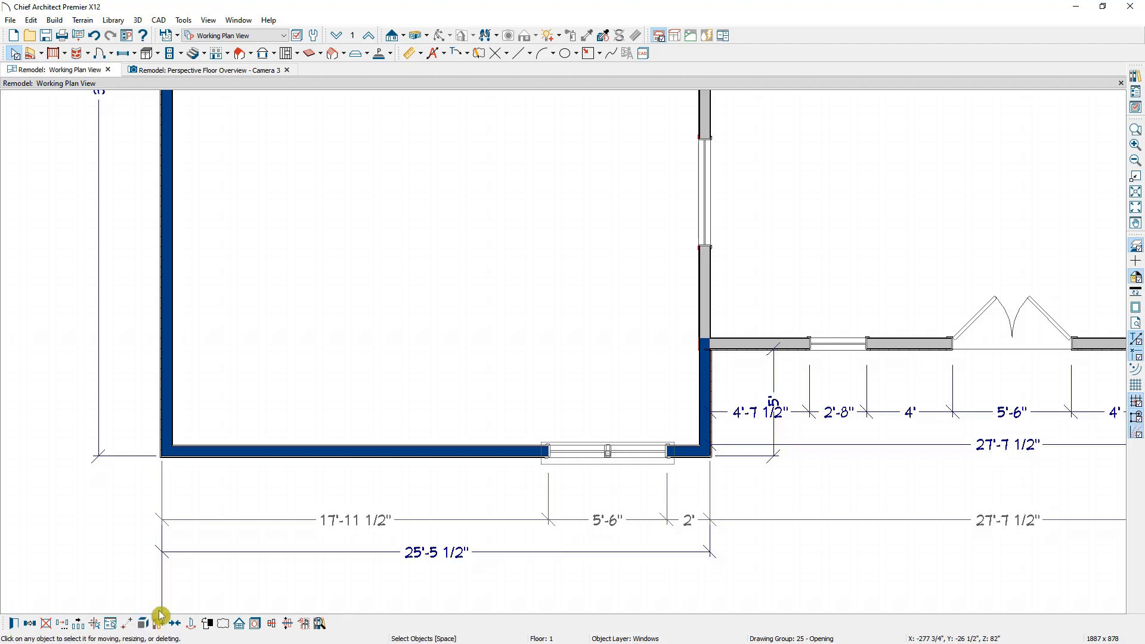
Make a reflected copy of the mulled unit about the midpoint of the addition's front wall.
click(618, 455)
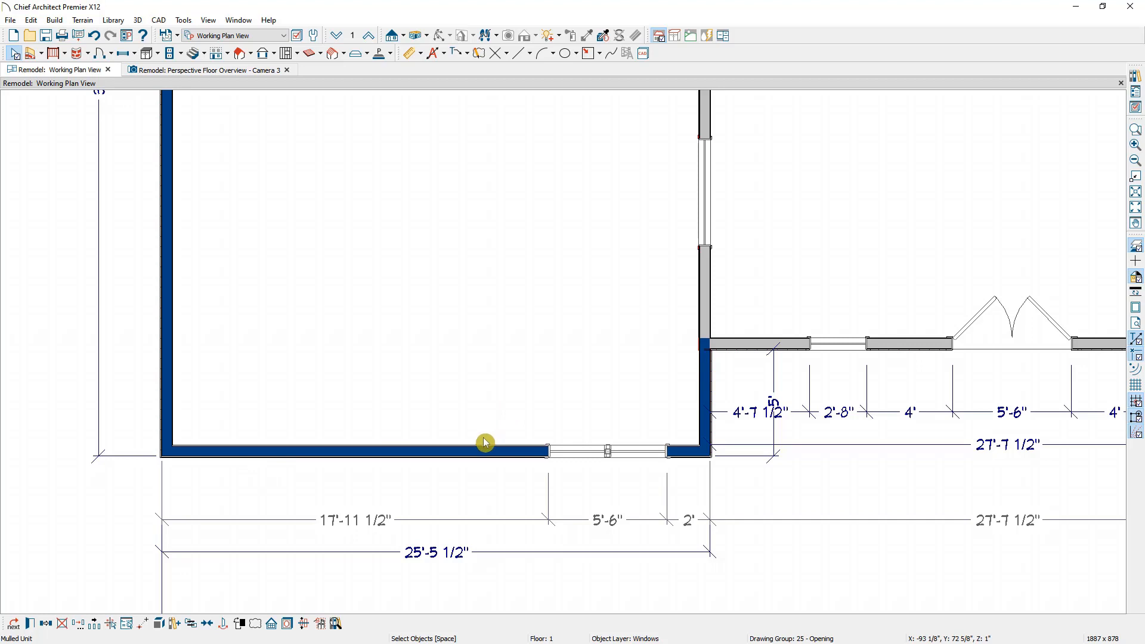
click(50, 624)
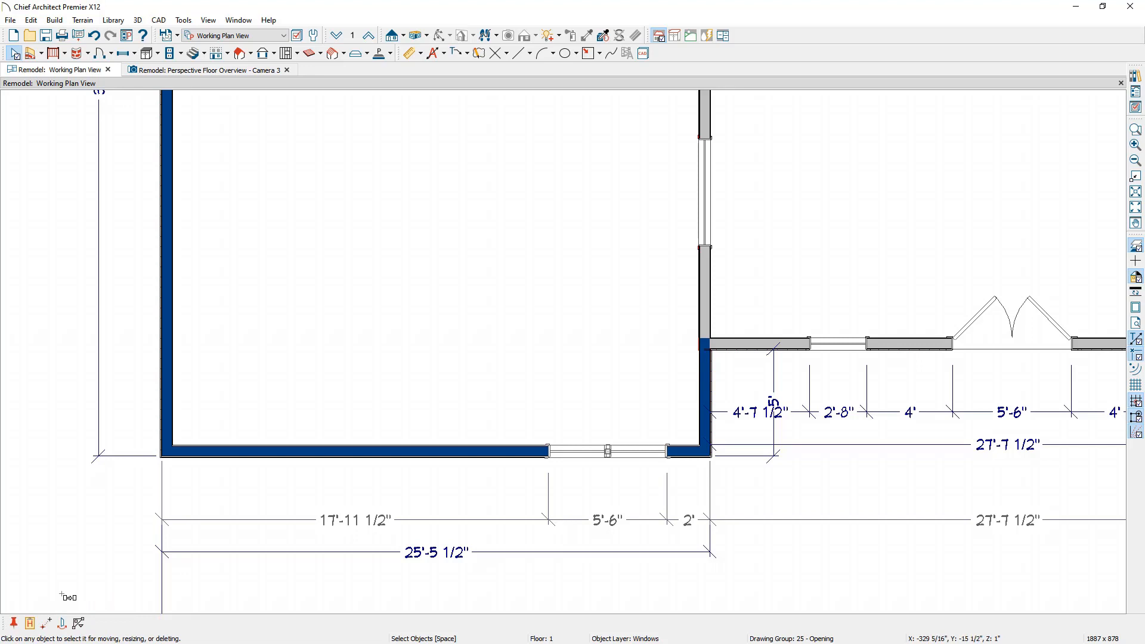
click(64, 624)
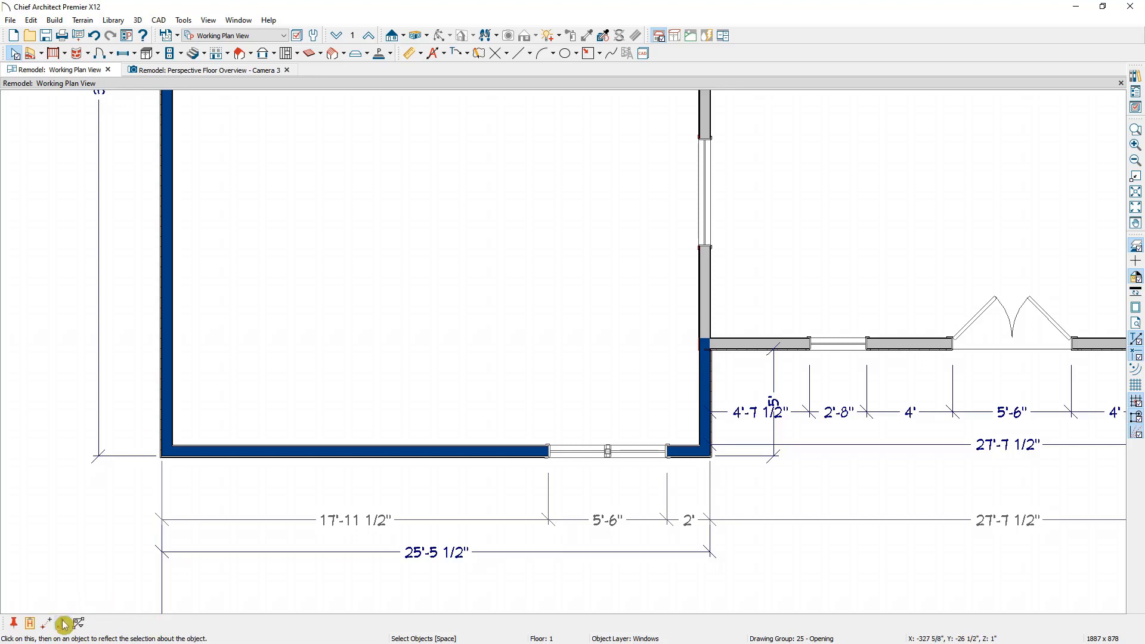
click(65, 625)
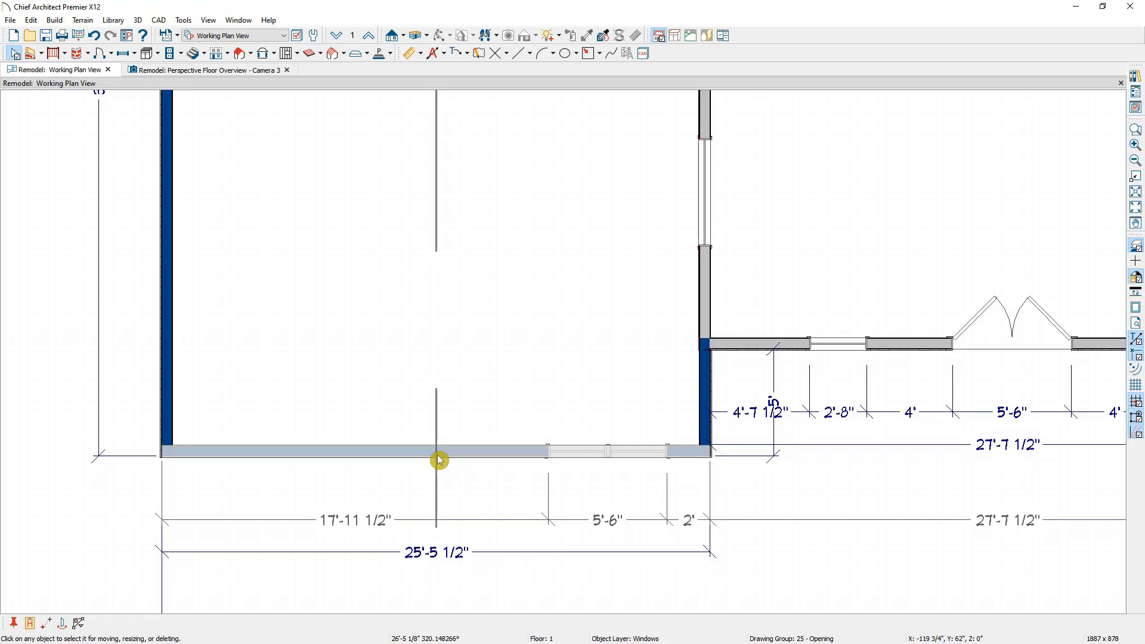
click(439, 457)
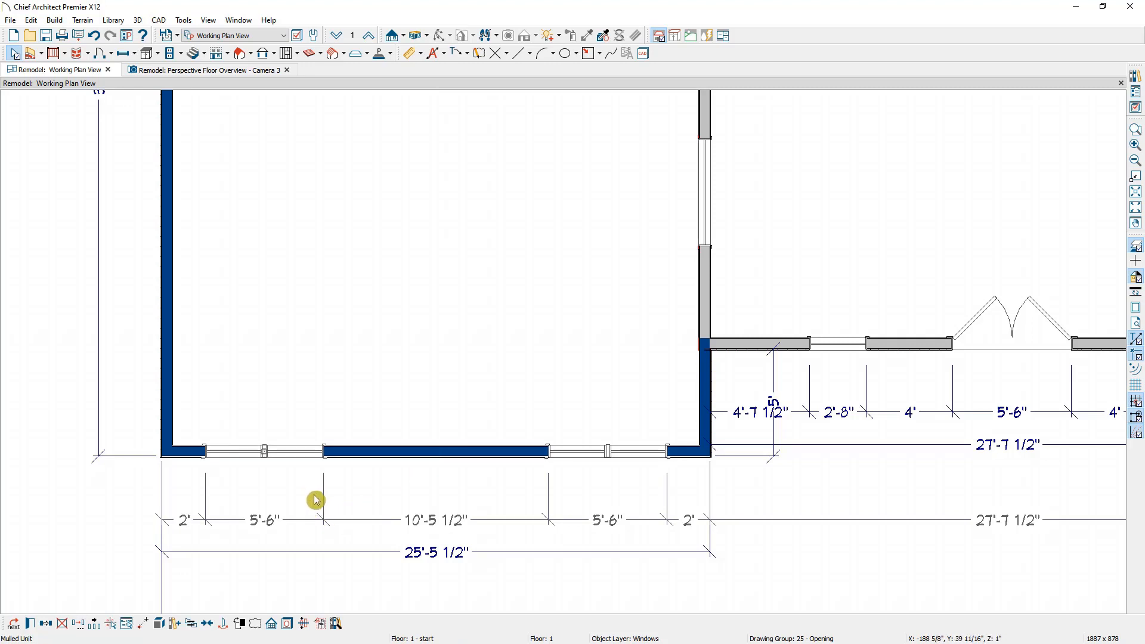
Copy the mulled unit into the addition's outer side wall and set its distance from the front corner to 5'.
click(44, 624)
click(169, 307)
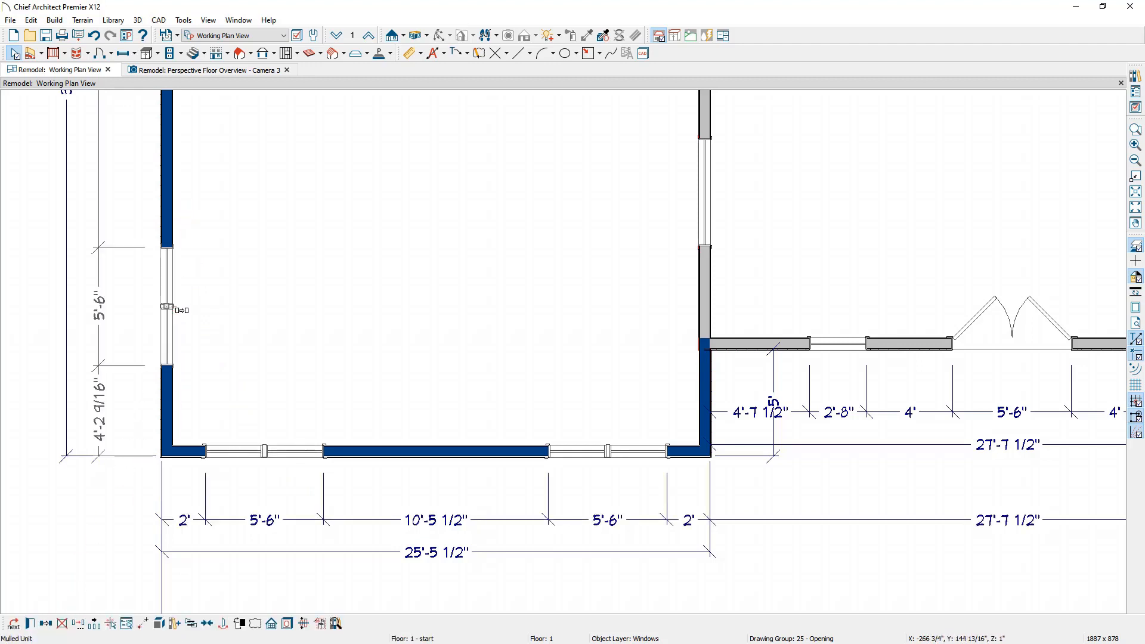
click(102, 411)
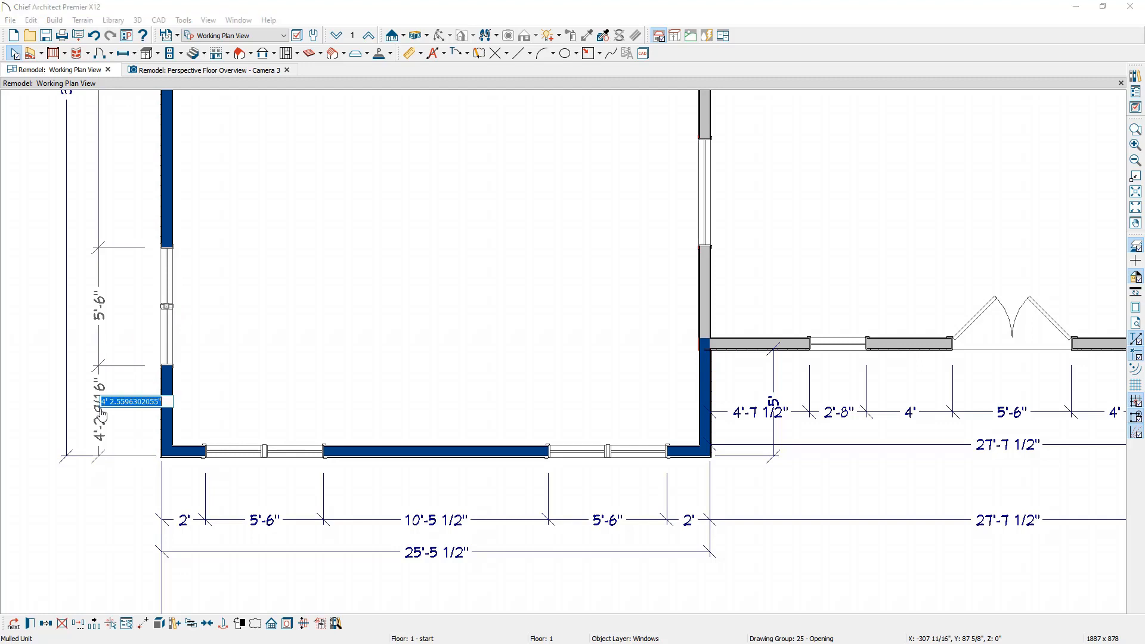
text(5)
key(Return)
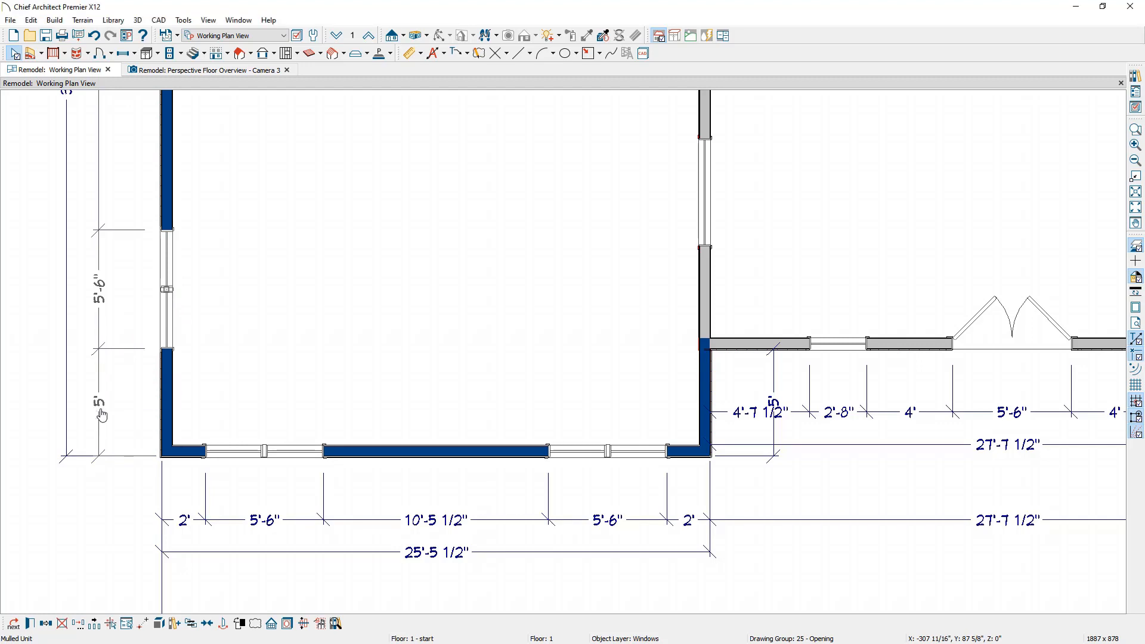
Copy the side-wall mulled unit farther along the same wall and move the copy to within 2" of the original.
scroll(102, 415, down, 1)
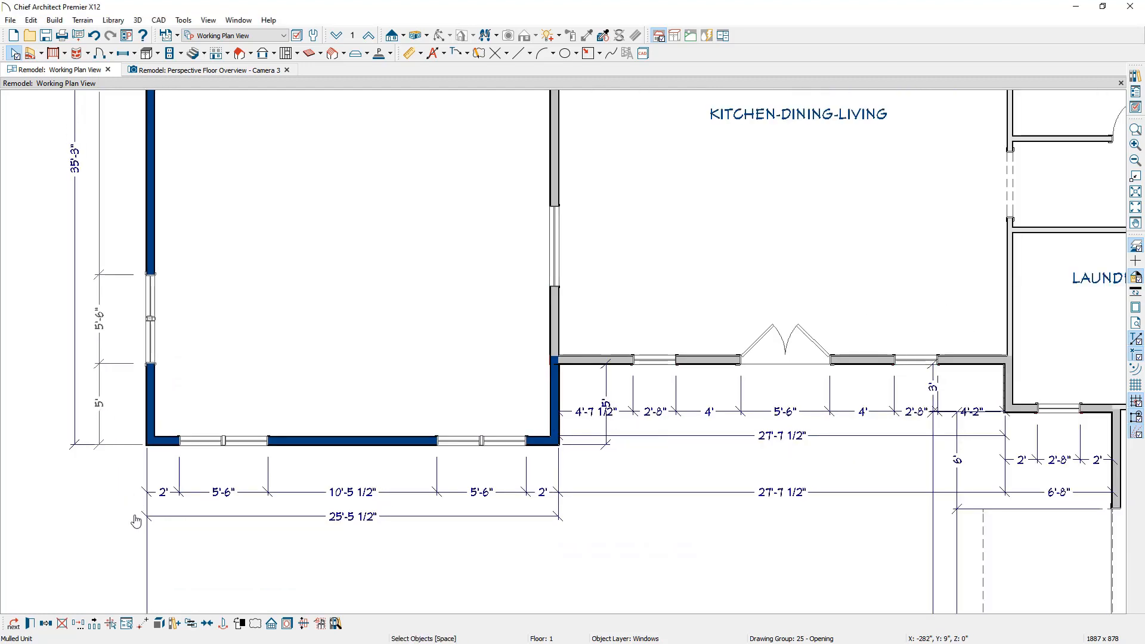
click(48, 624)
click(152, 213)
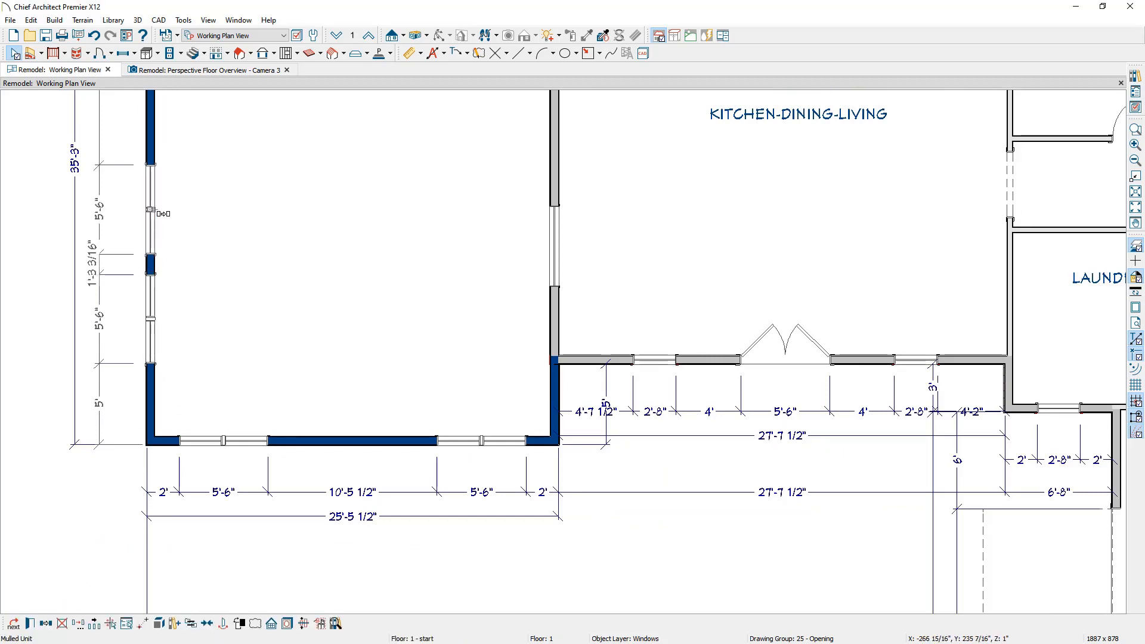
drag(150, 210, 150, 252)
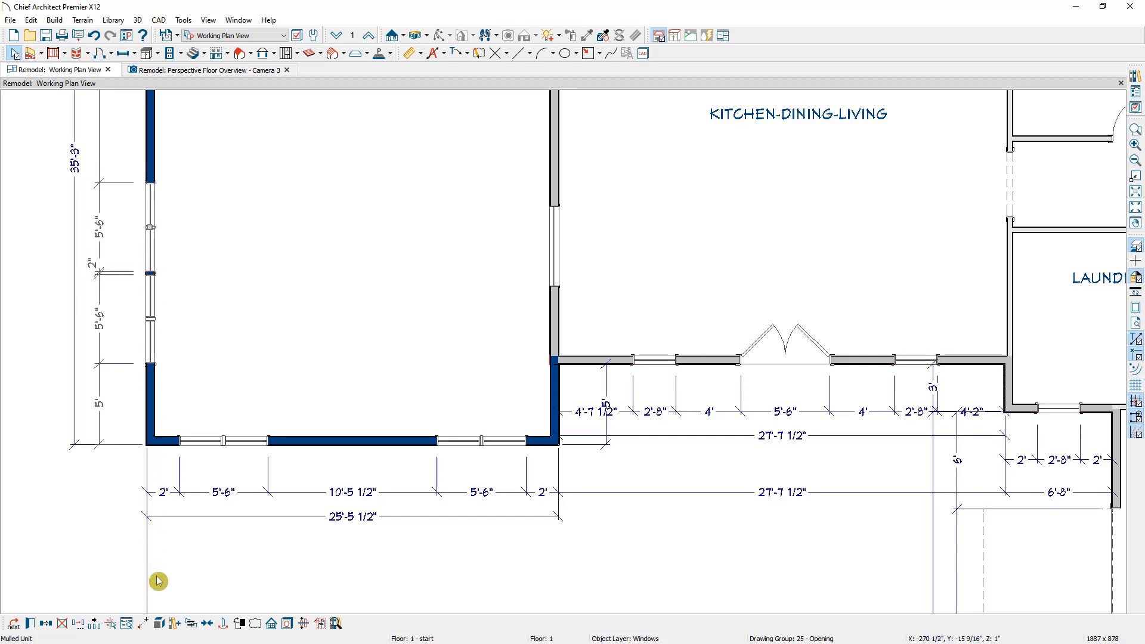
Break both side-wall mulled units apart into four individual windows.
click(160, 623)
click(149, 332)
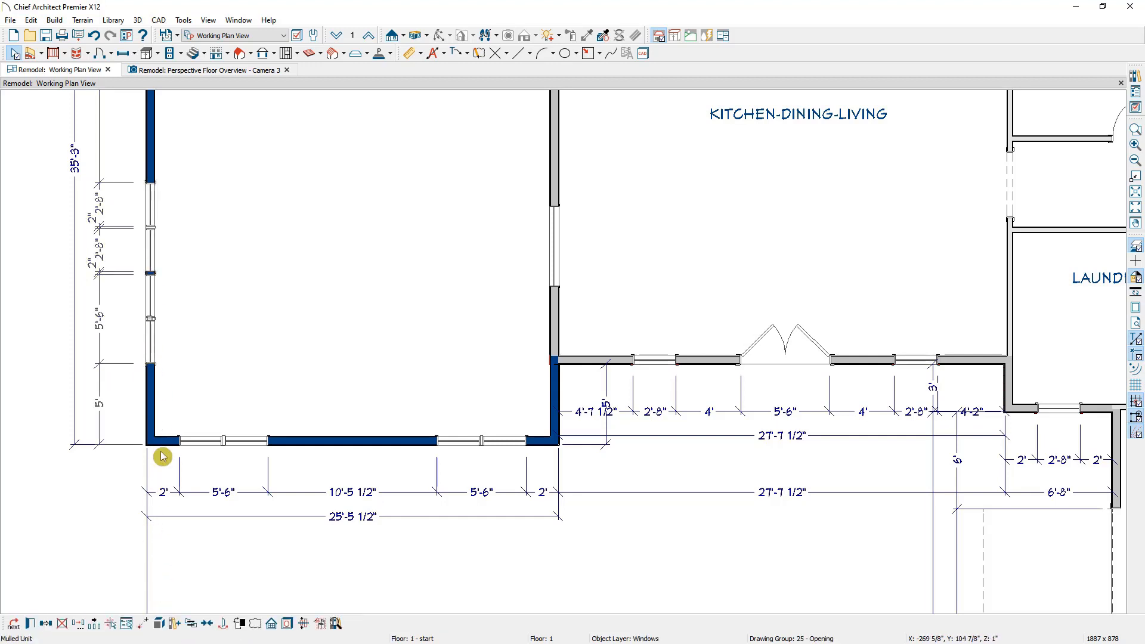
click(163, 624)
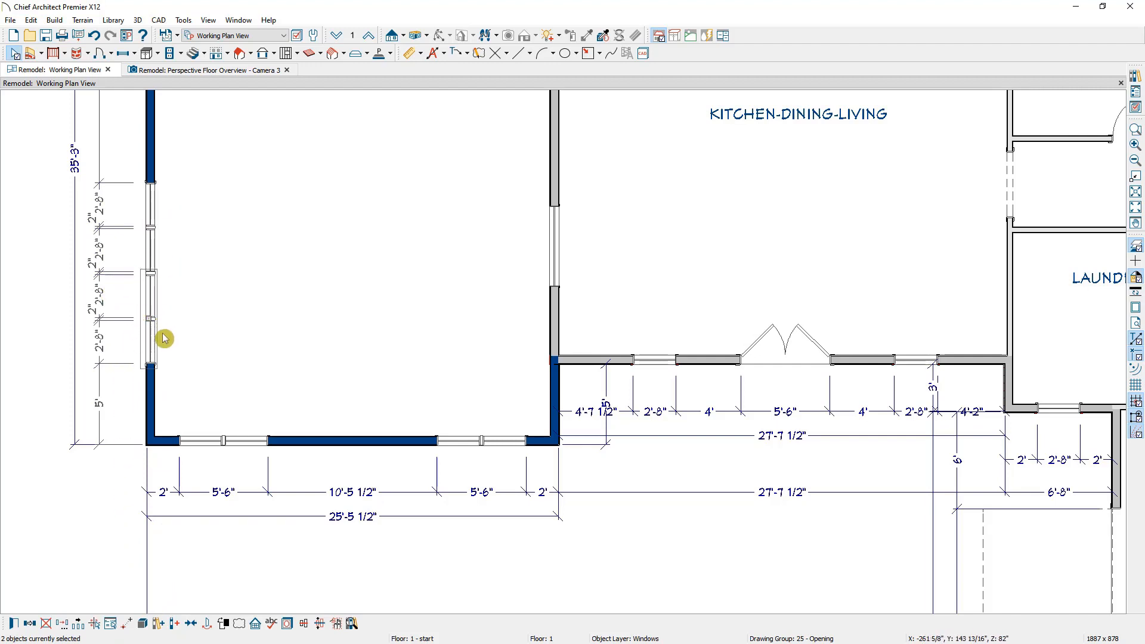
click(34, 201)
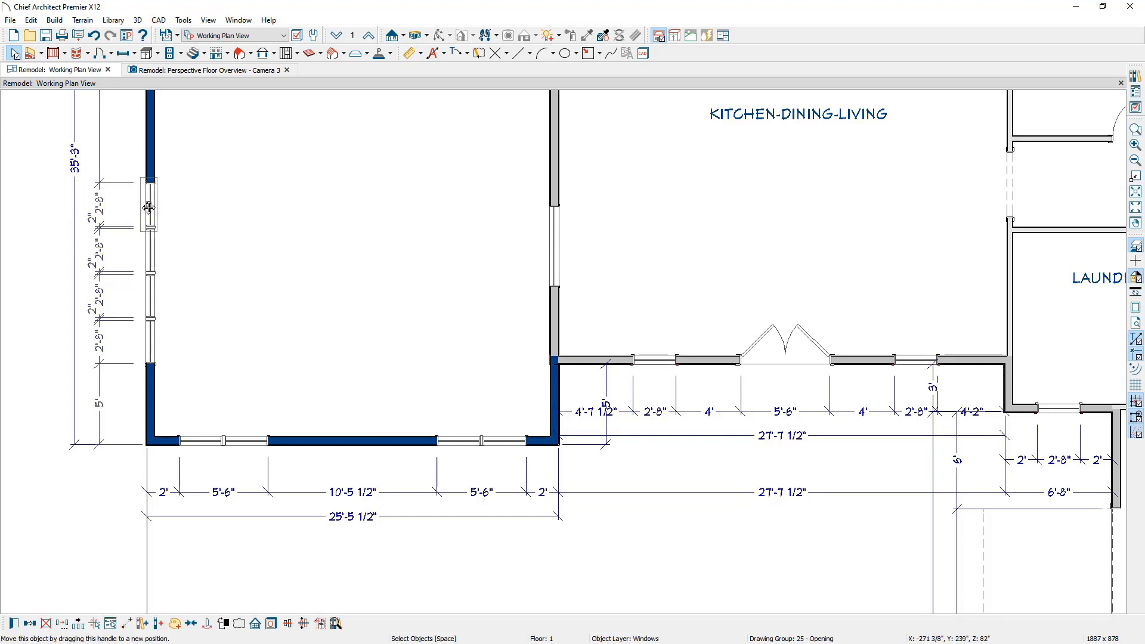
click(154, 249)
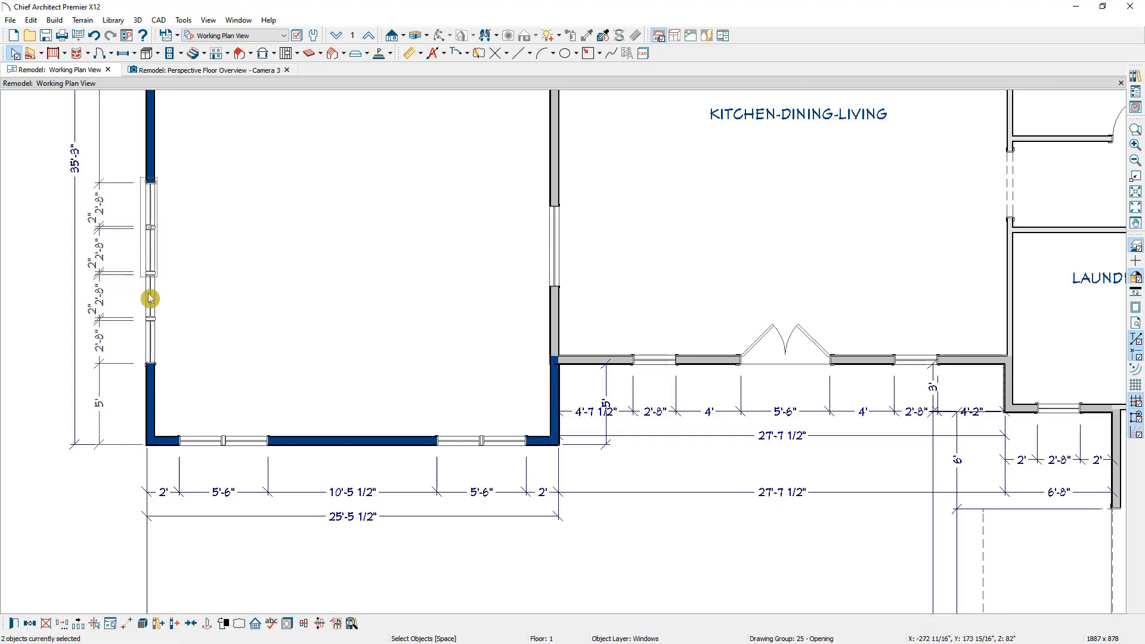
shift+click(153, 343)
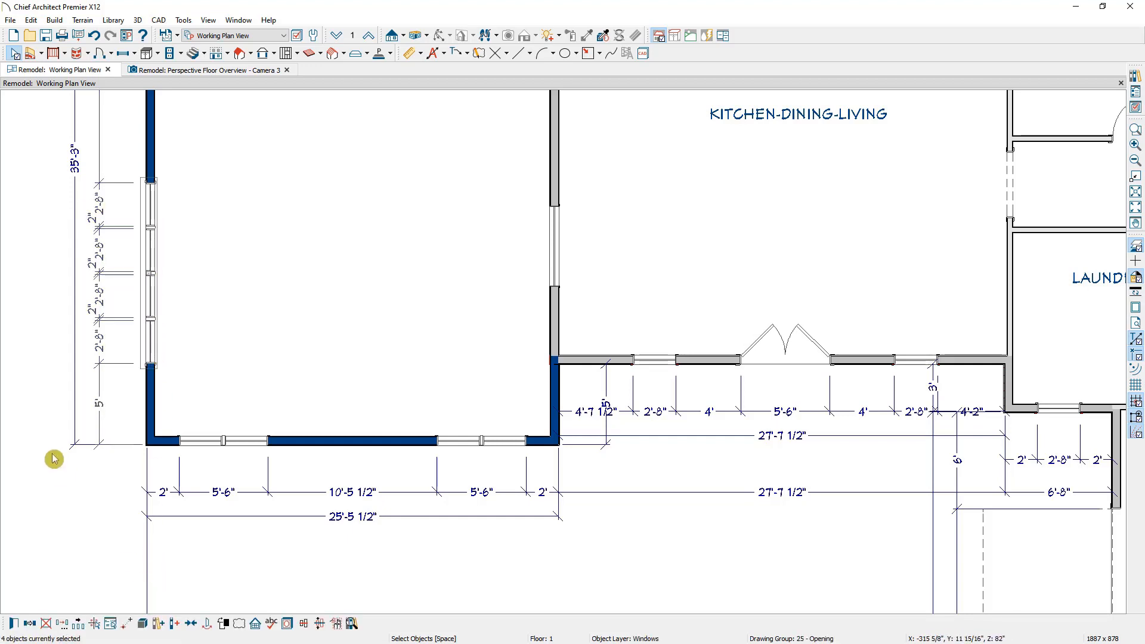
click(42, 376)
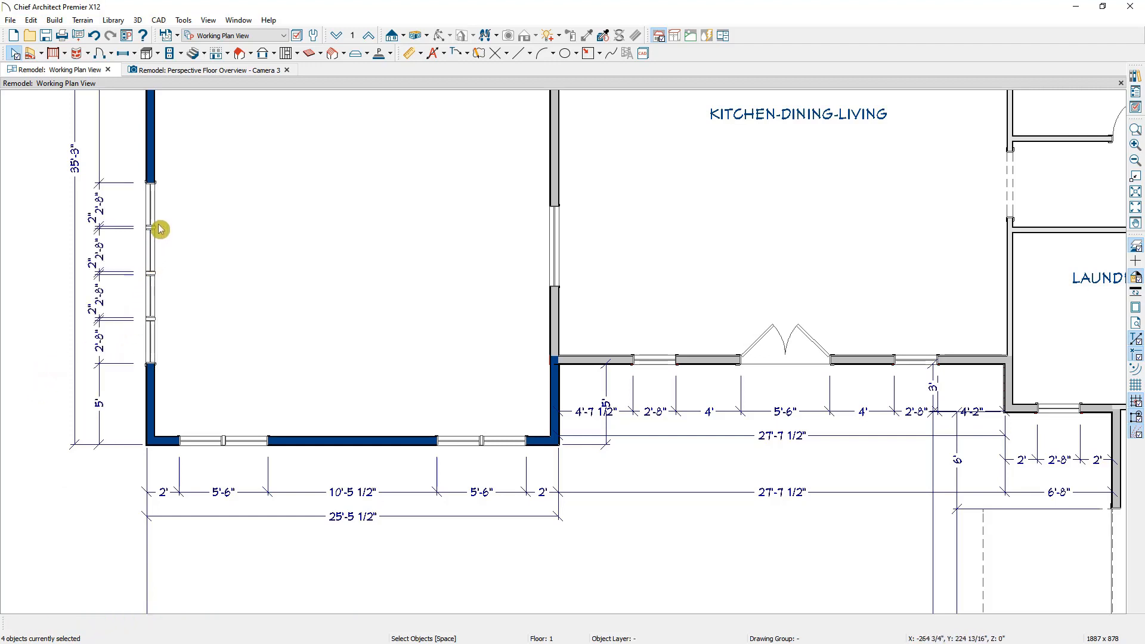
Group-select the four side-wall windows with the Window tool's marquee and combine them into a single mulled unit.
click(123, 54)
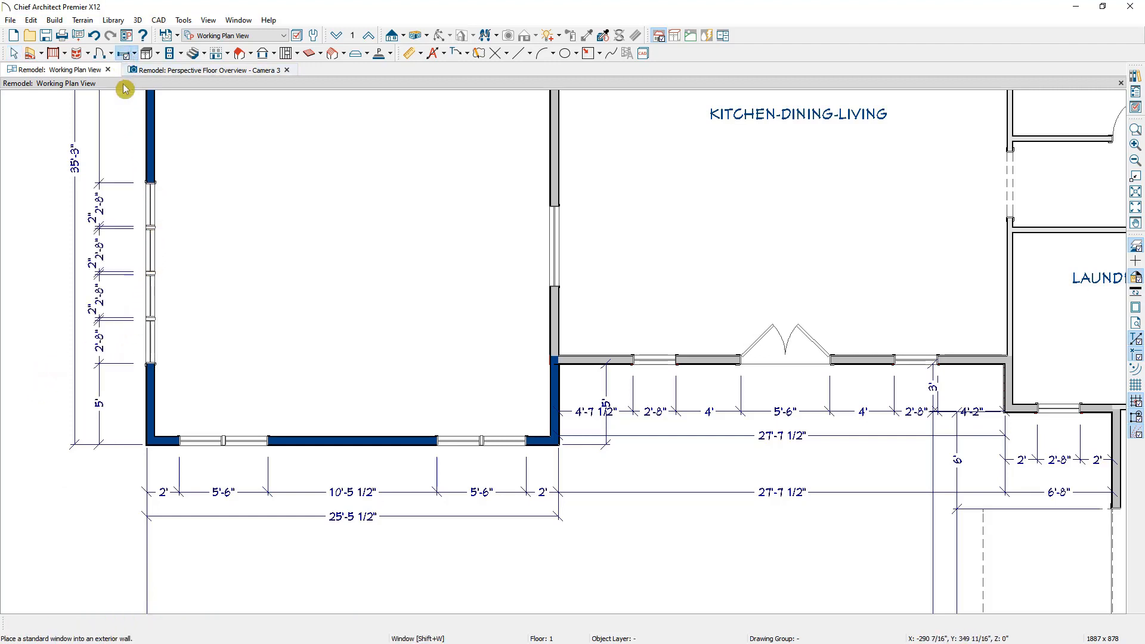
drag(99, 137, 202, 380)
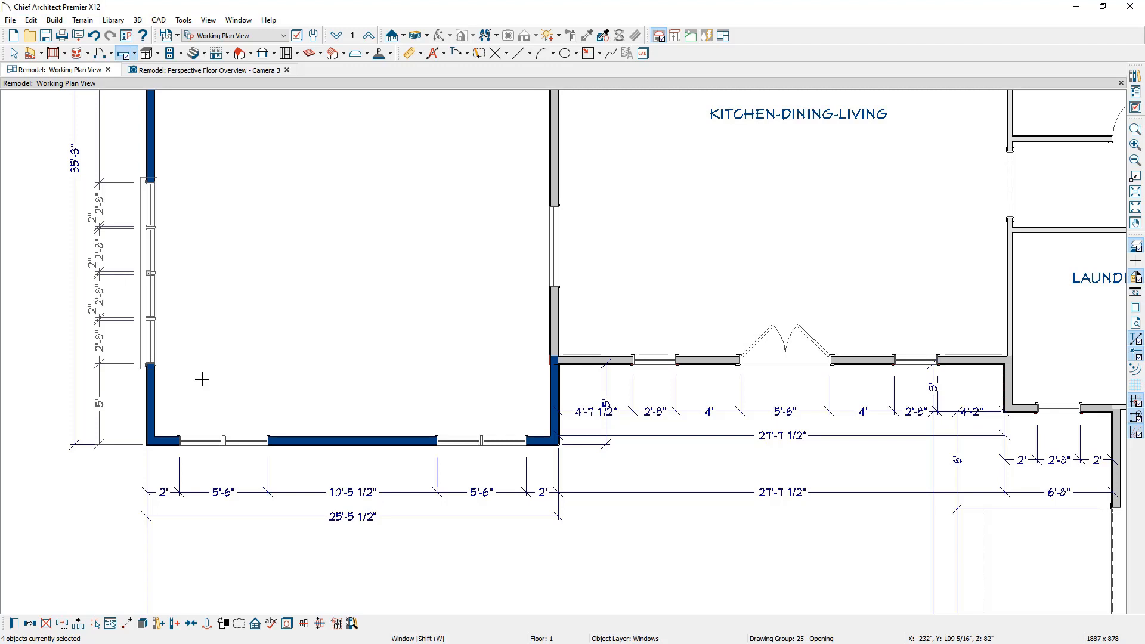
click(144, 623)
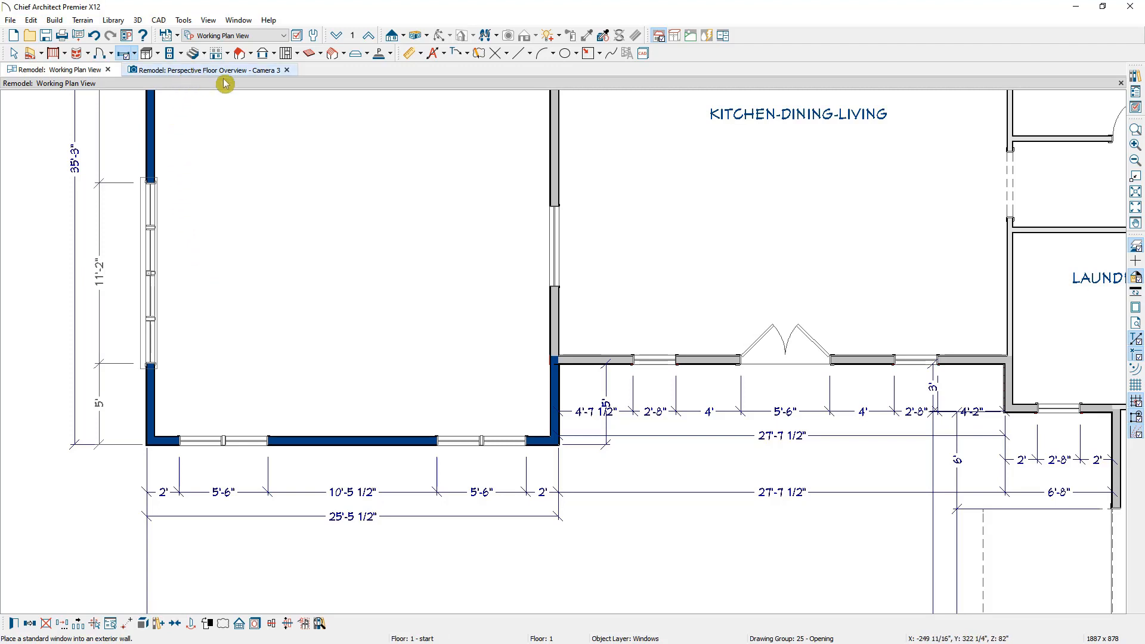
Tile the Perspective Floor Overview beside the working plan and inspect the addition's windows from above and below.
drag(224, 70, 969, 245)
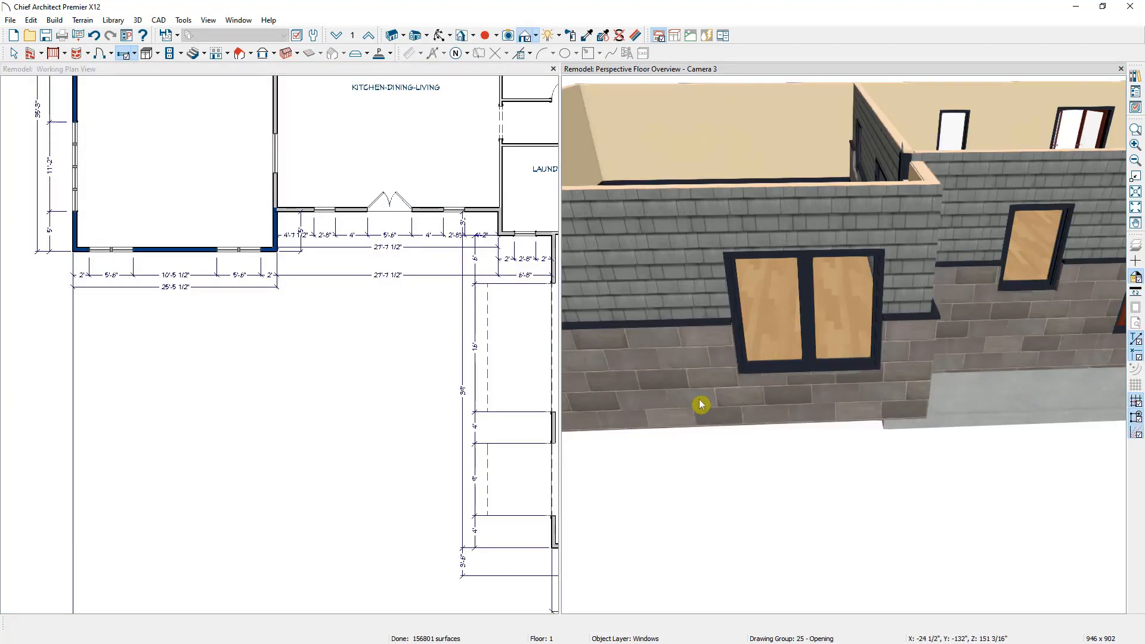
scroll(700, 404, down, 5)
middle_drag(700, 402, 861, 354)
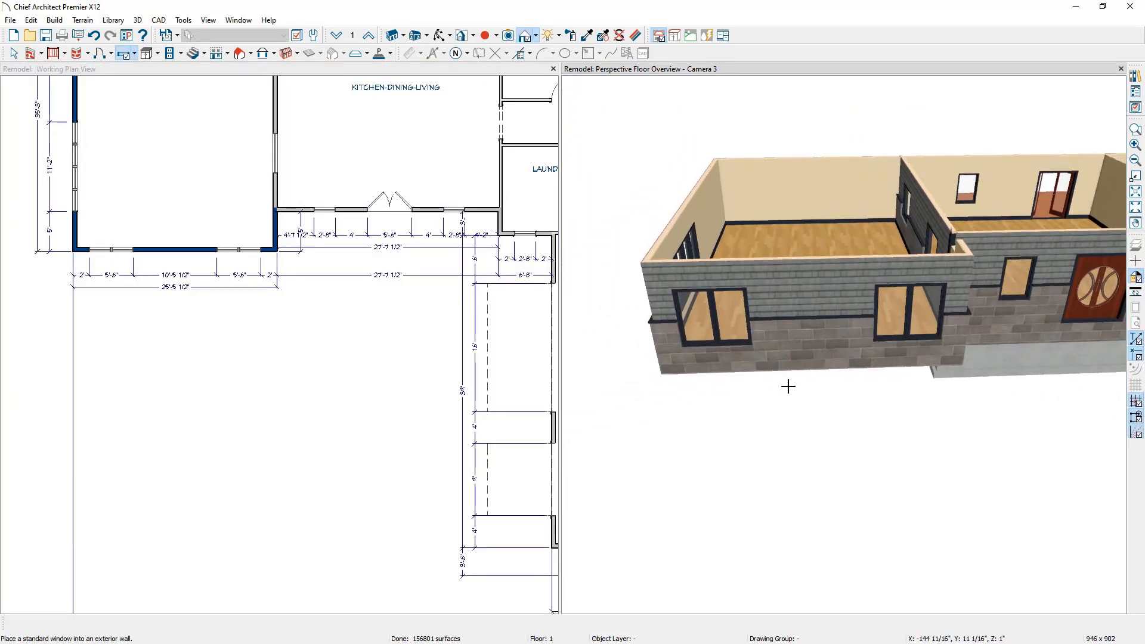
key(space)
key(o)
drag(775, 356, 827, 370)
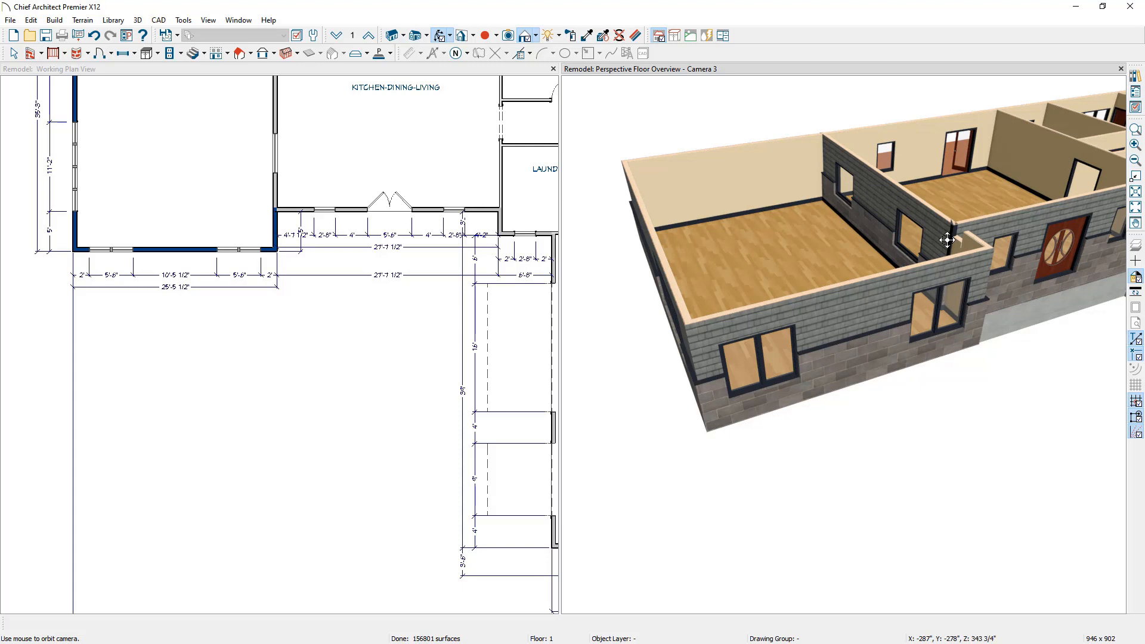
drag(1022, 334, 978, 229)
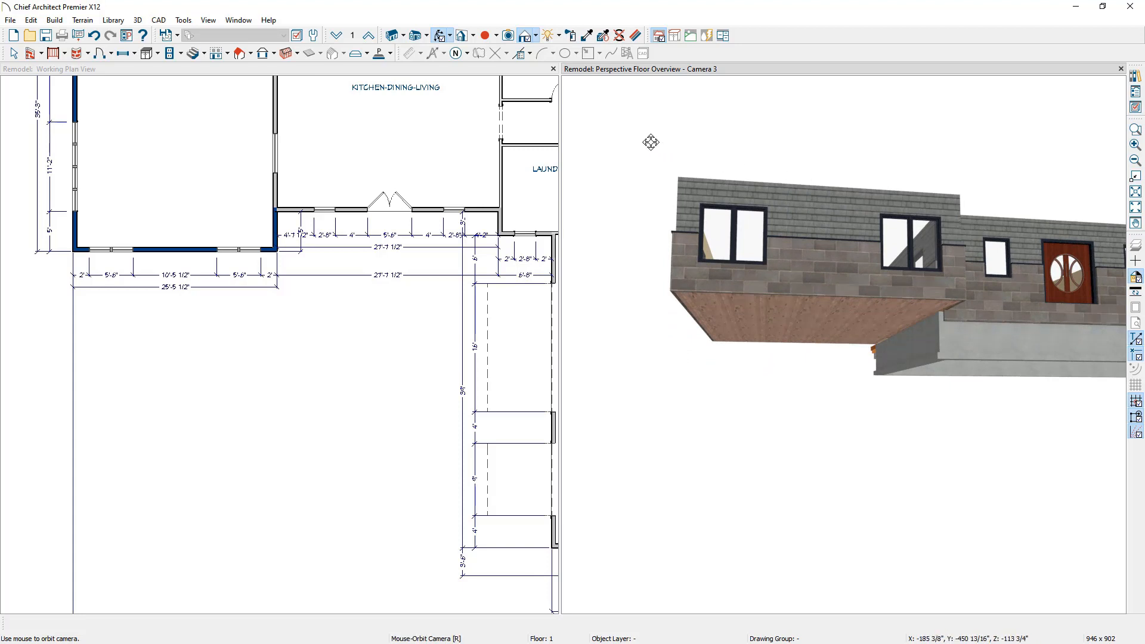
Switch both the camera view and the working plan down to the foundation level and view the foundation walls from above.
click(338, 40)
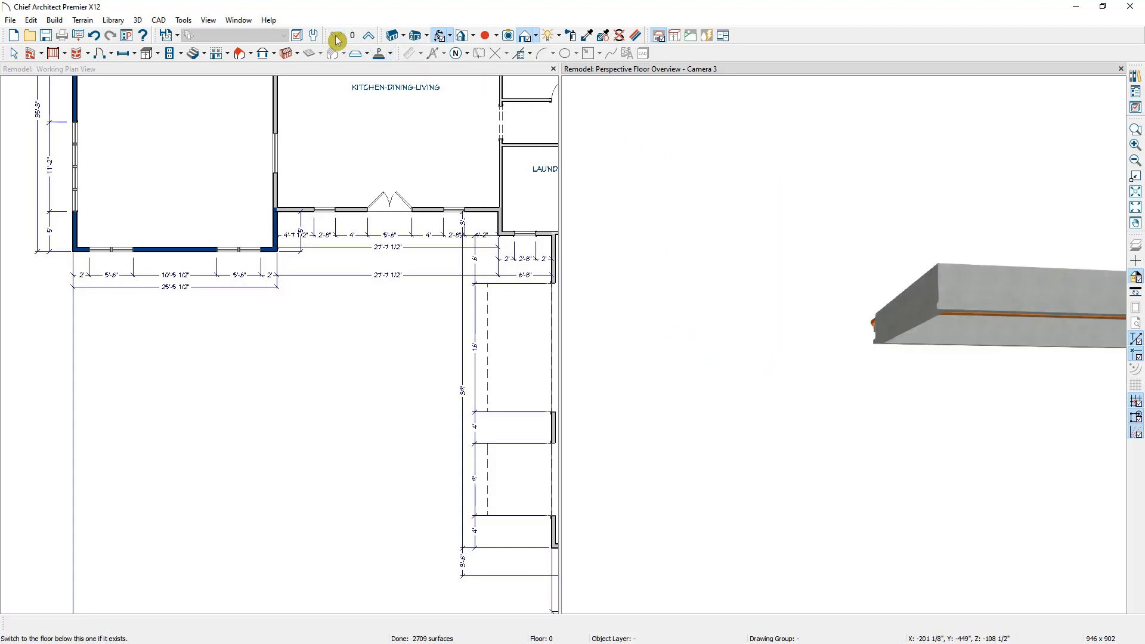
click(339, 70)
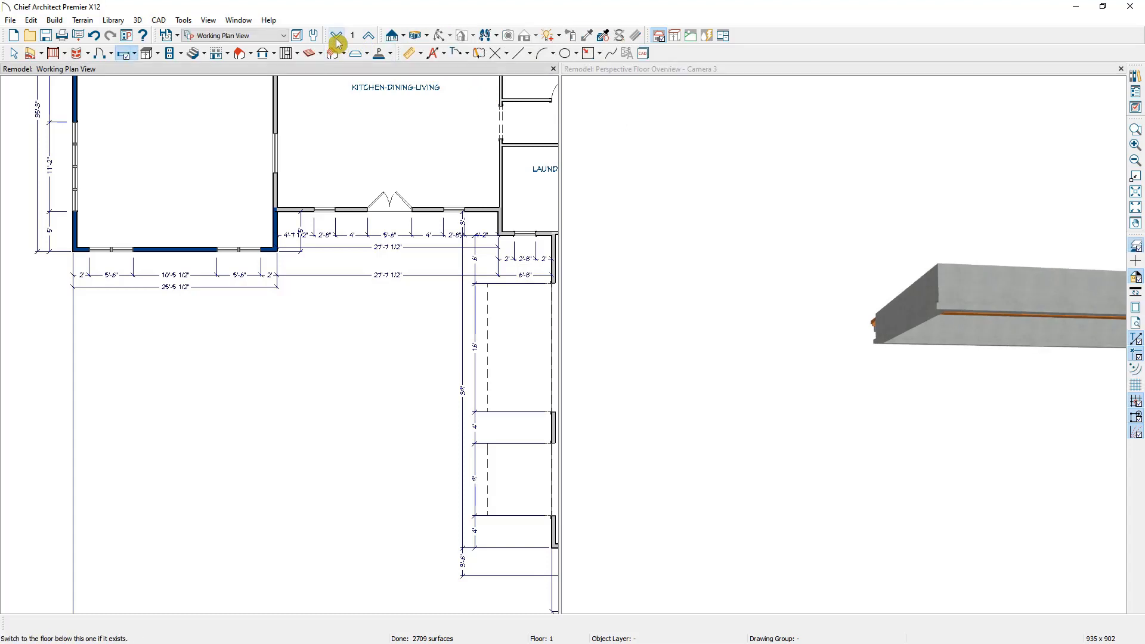
click(338, 42)
middle_drag(376, 136, 416, 291)
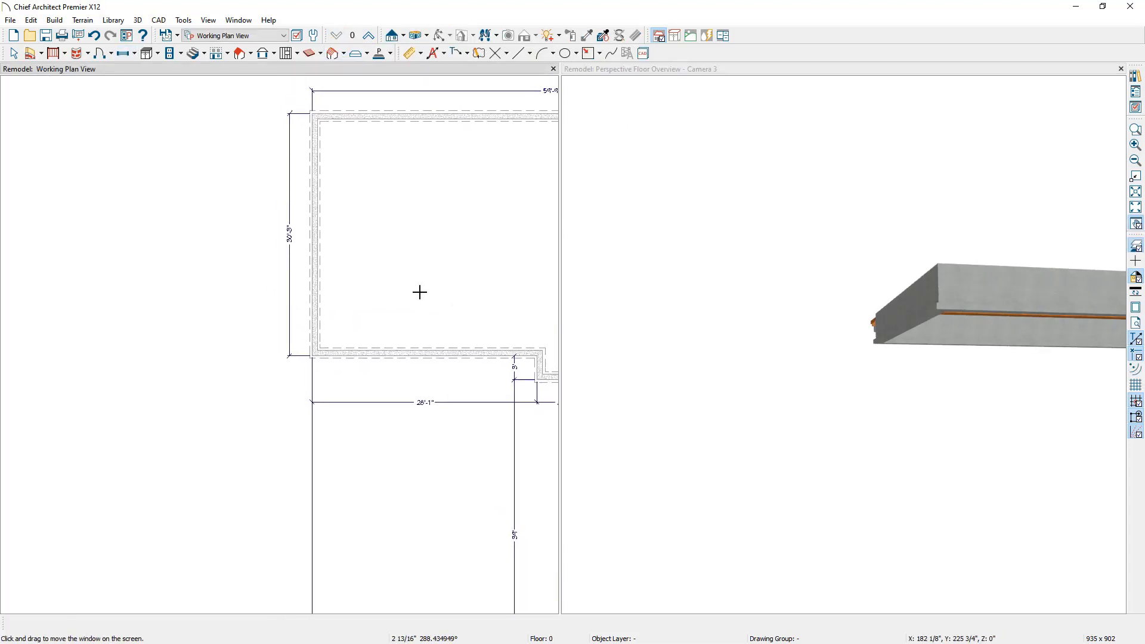
click(830, 250)
drag(877, 192, 865, 363)
middle_drag(842, 308, 834, 368)
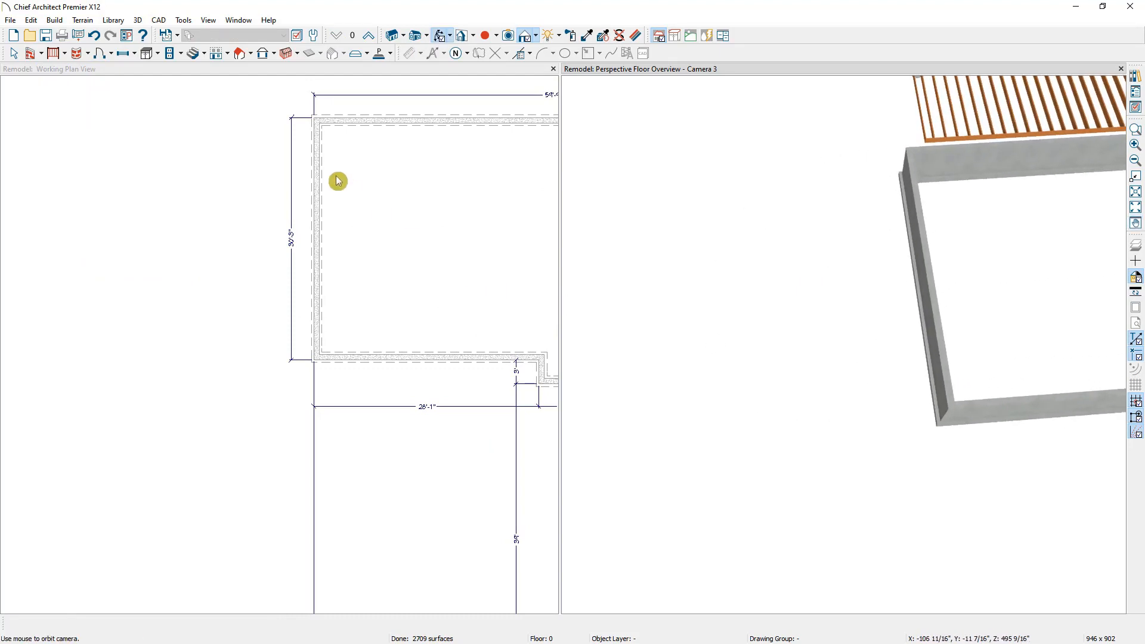
Set the reference display to the Remodel plan with its floor on Automatic, so the first-floor walls serve as a guide.
click(191, 79)
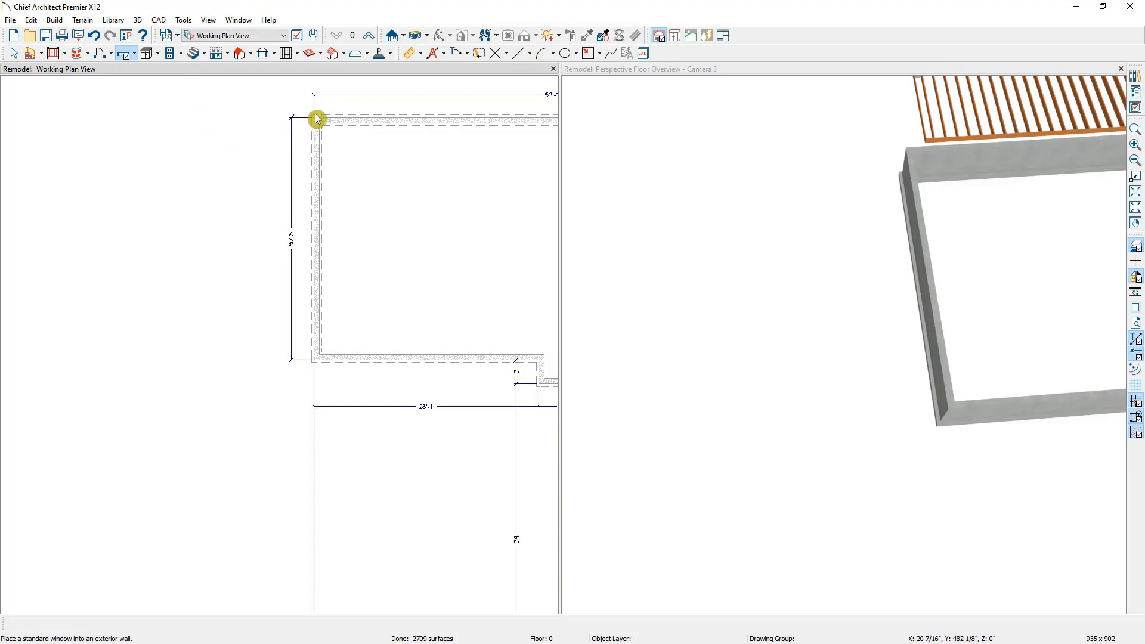
click(354, 37)
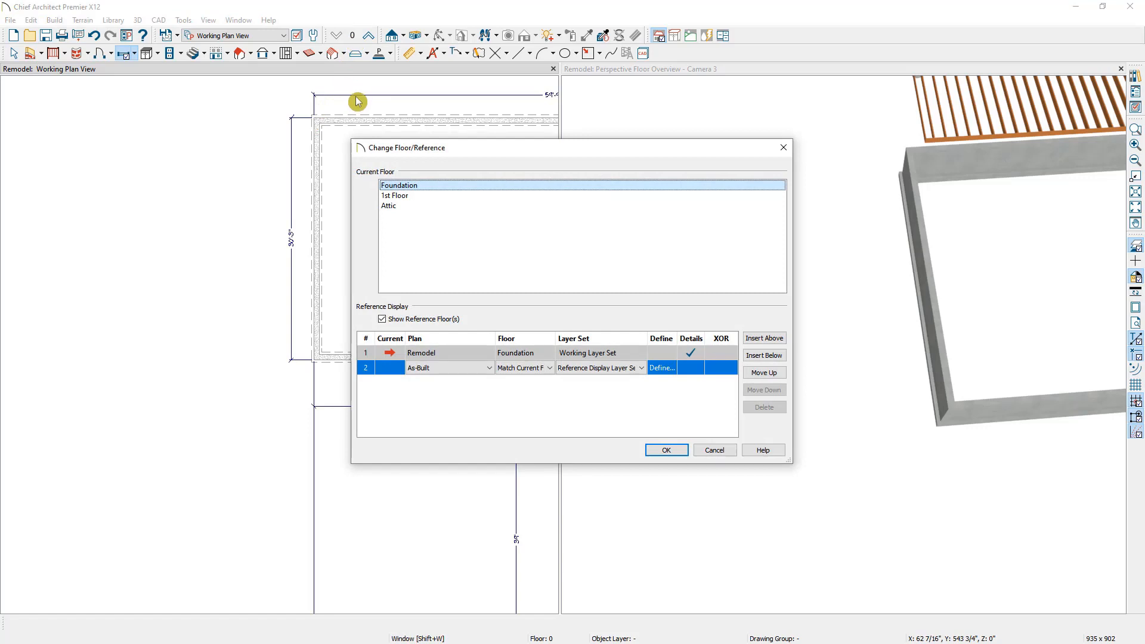
click(460, 373)
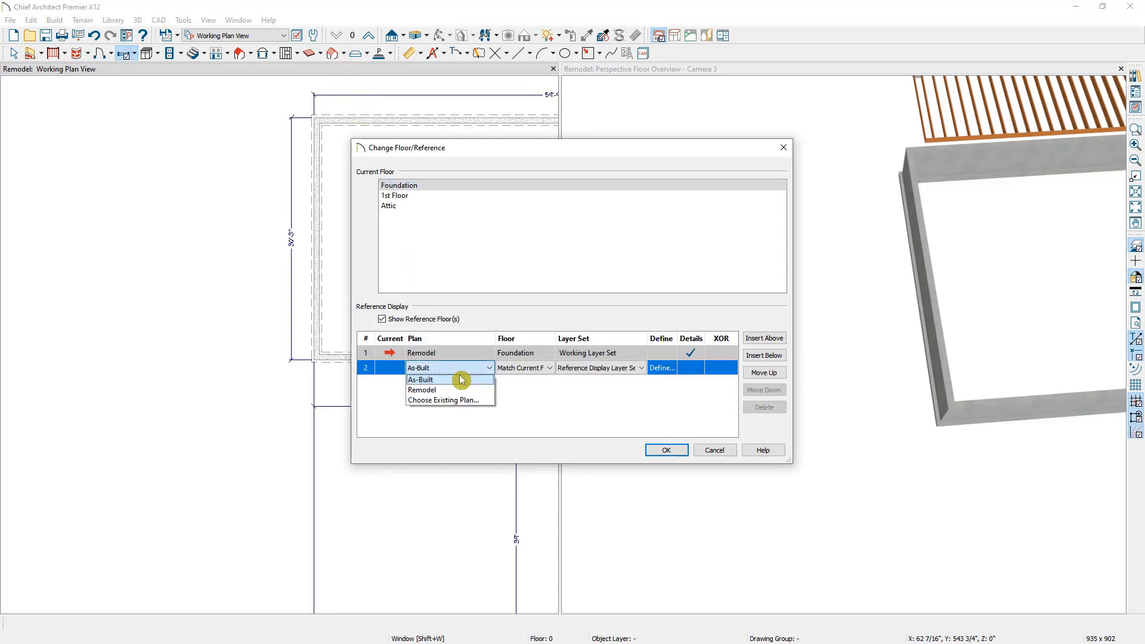
click(459, 391)
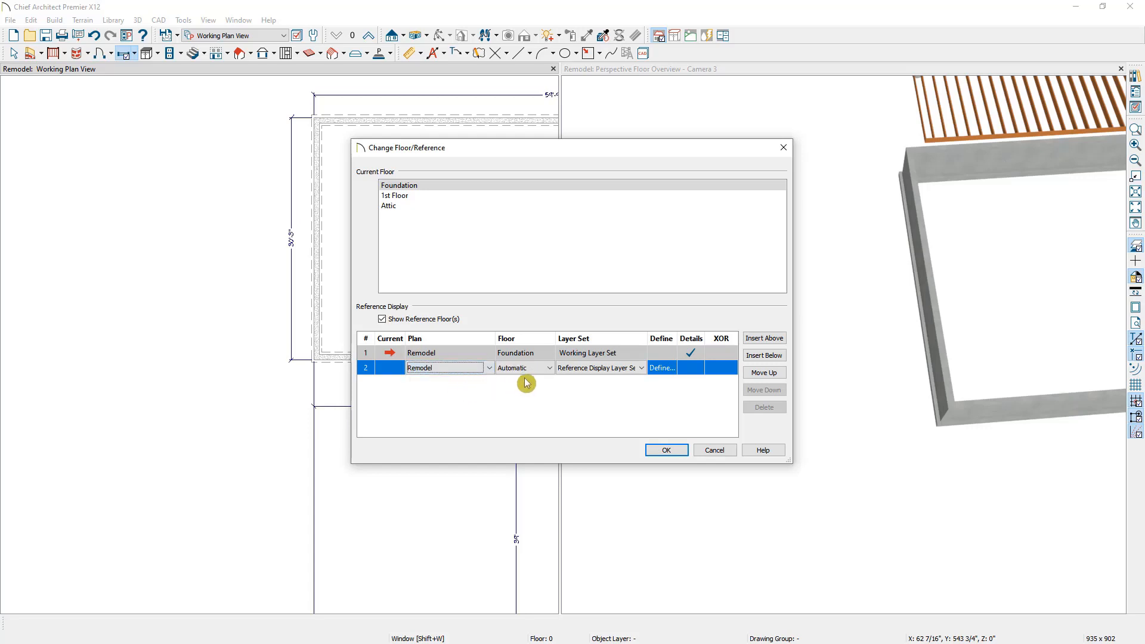
click(661, 450)
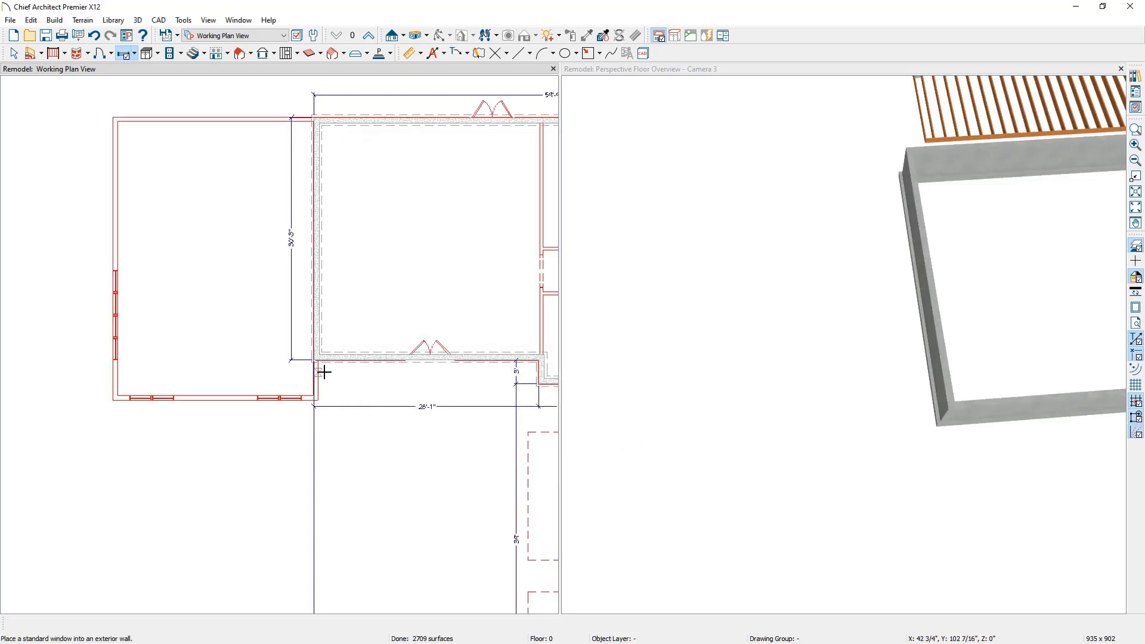
Draw straight foundation walls around the addition's outline, starting at the existing house's back corner and ending at its front corner.
click(43, 54)
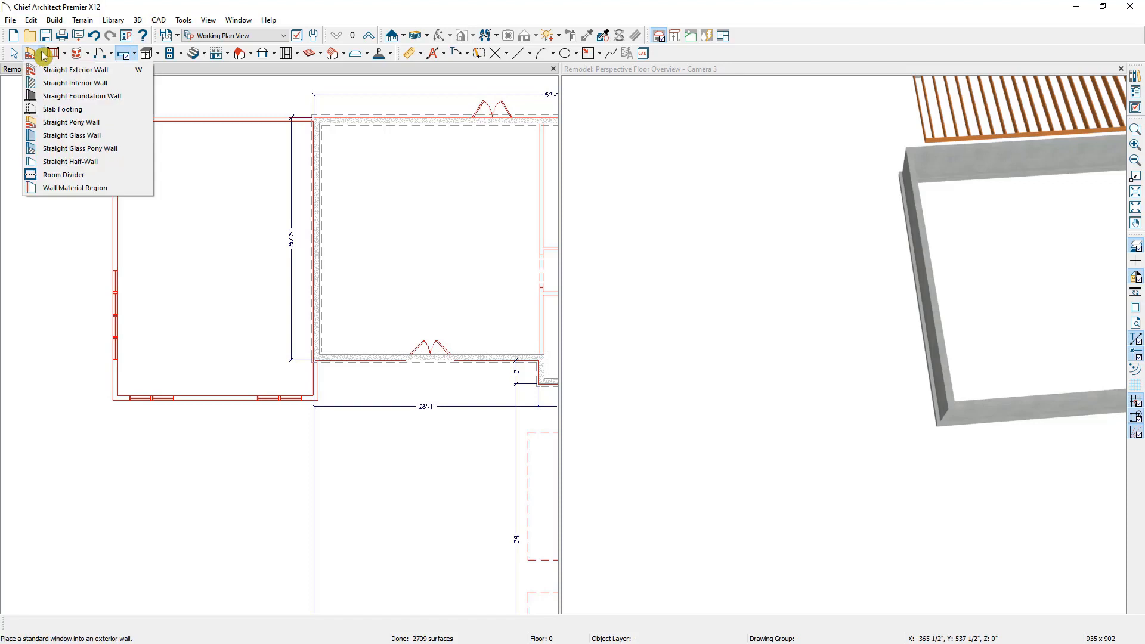
click(51, 96)
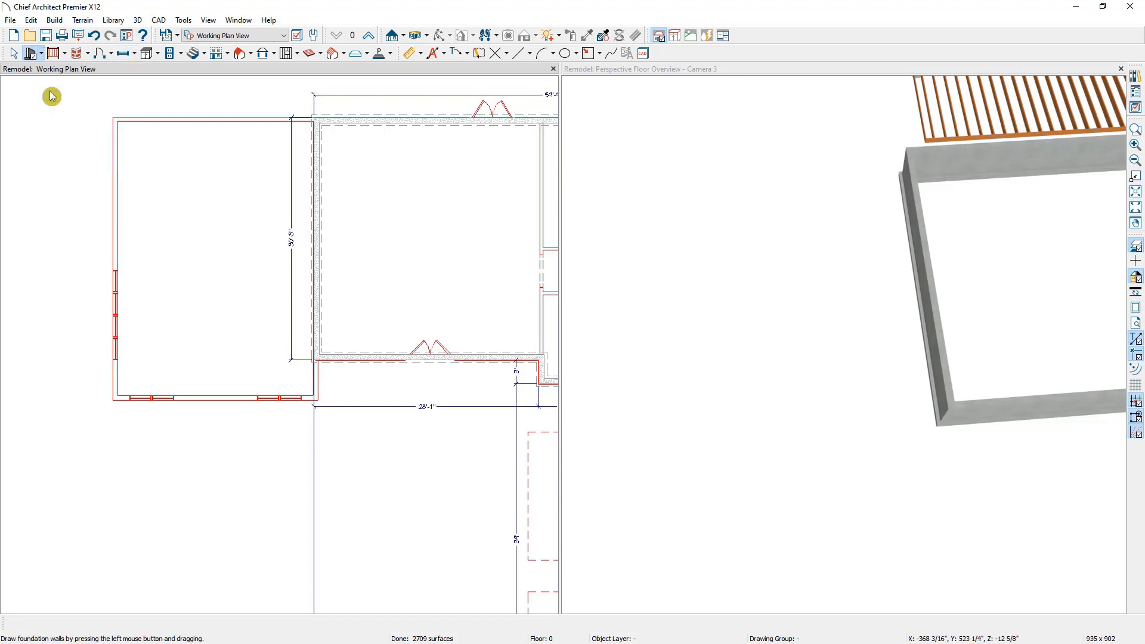
mouse_move(316, 120)
mouse_down()
mouse_move(115, 120)
mouse_move(115, 394)
mouse_move(319, 396)
mouse_move(314, 361)
mouse_up()
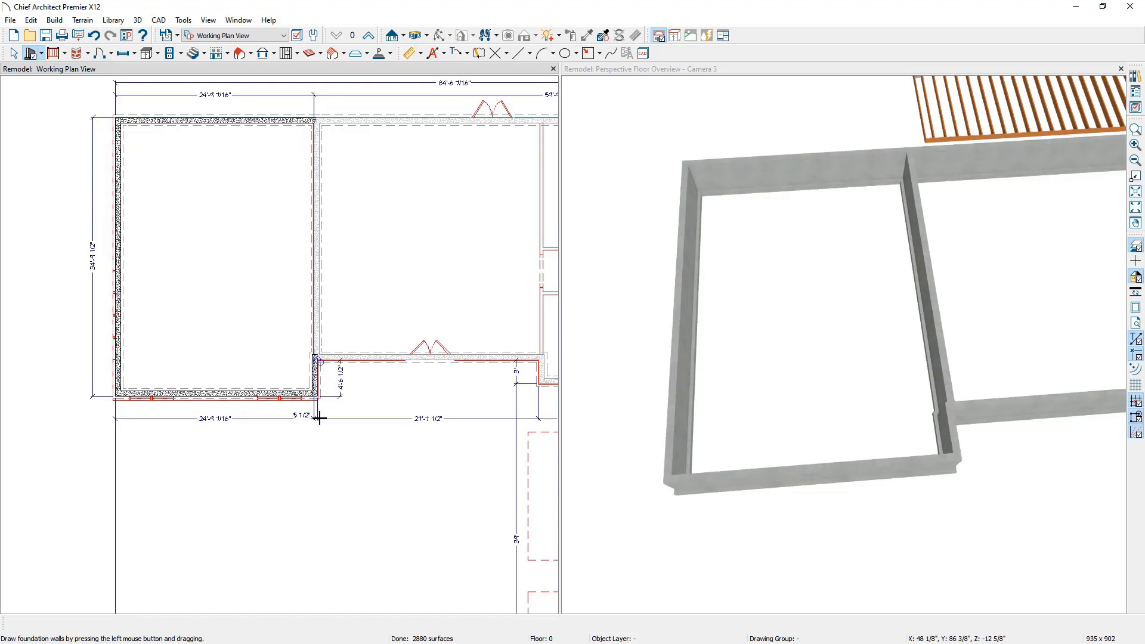
Move the addition's short return foundation wall into line with the existing house's foundation side wall.
scroll(278, 313, up, 6)
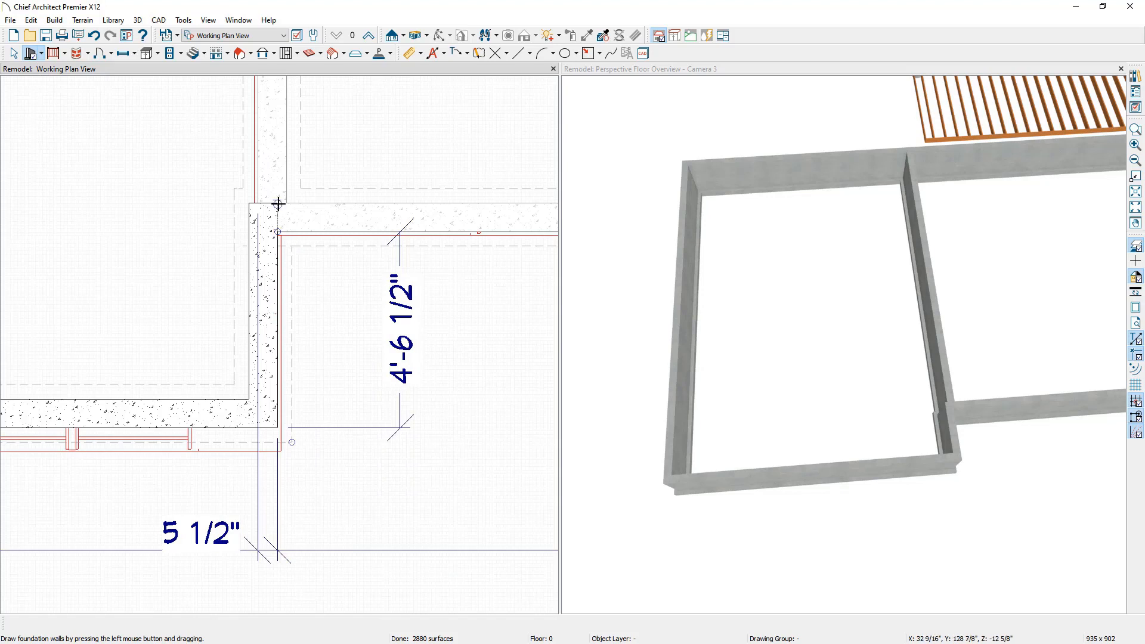
click(269, 331)
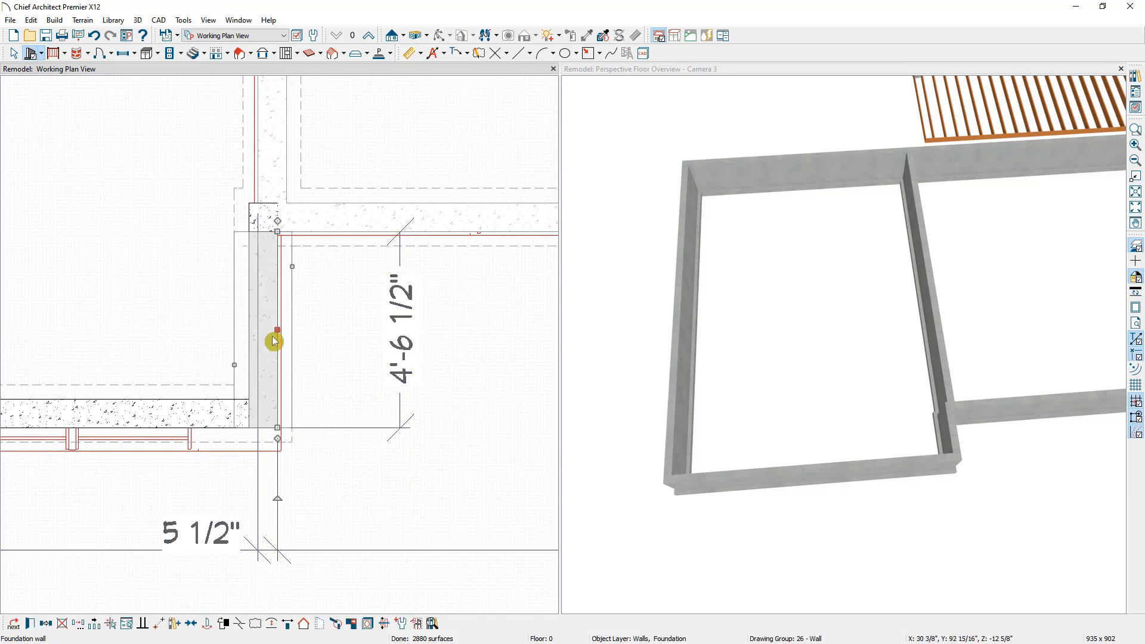
key(Escape)
click(277, 334)
drag(278, 333, 281, 199)
Nudge the addition's front foundation wall outward three times toward the first-floor wall above.
click(230, 424)
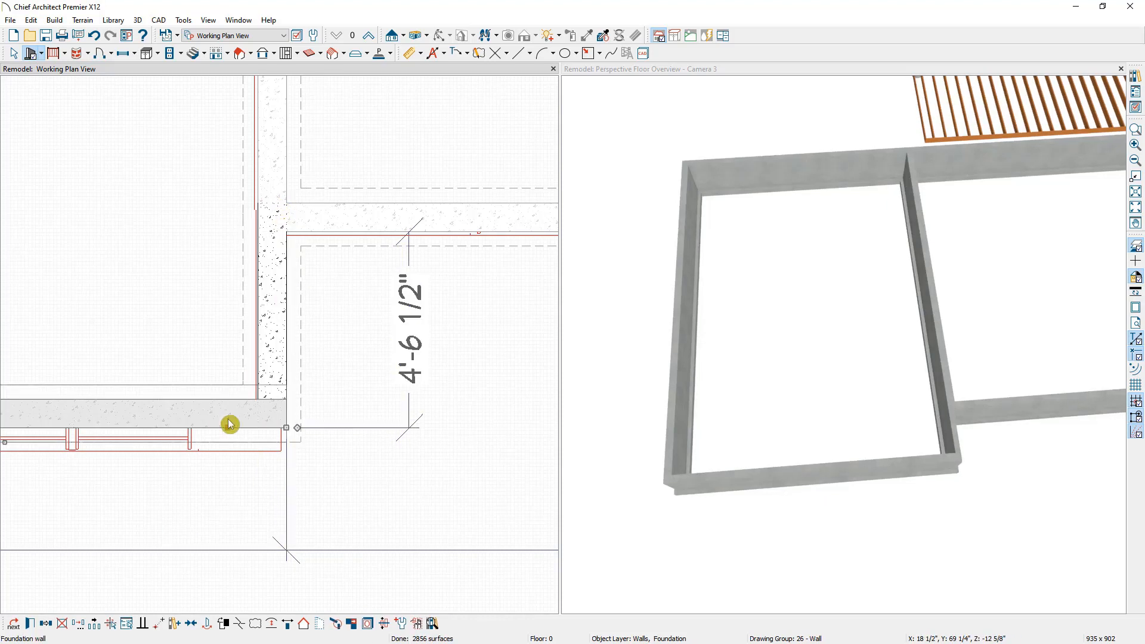
key(Down)
key(Down)
key(Down)
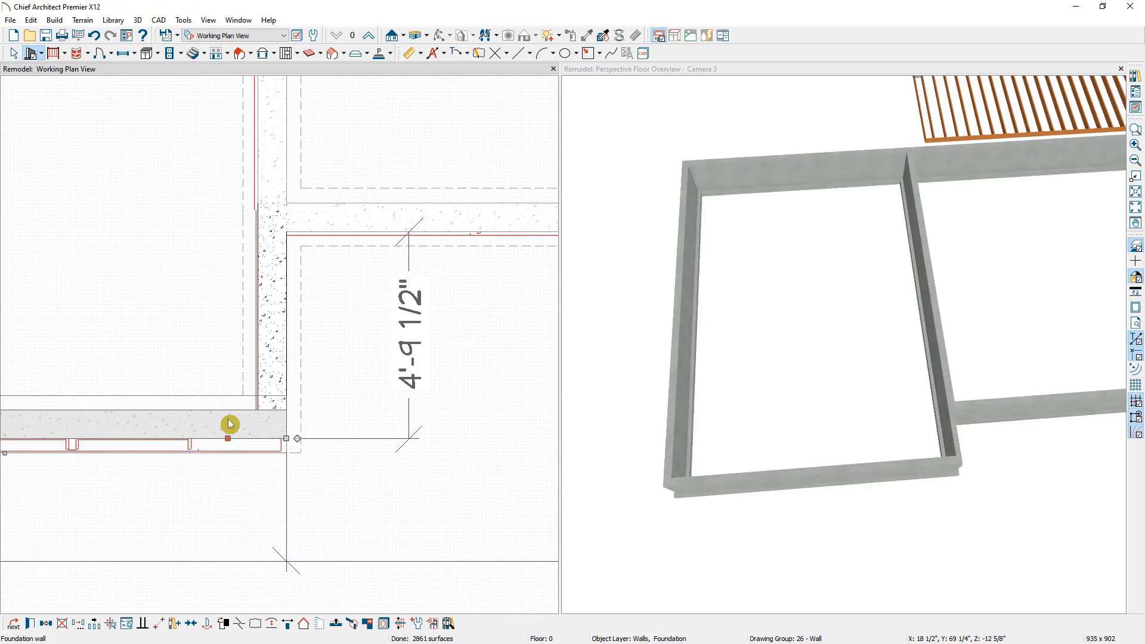
key(Escape)
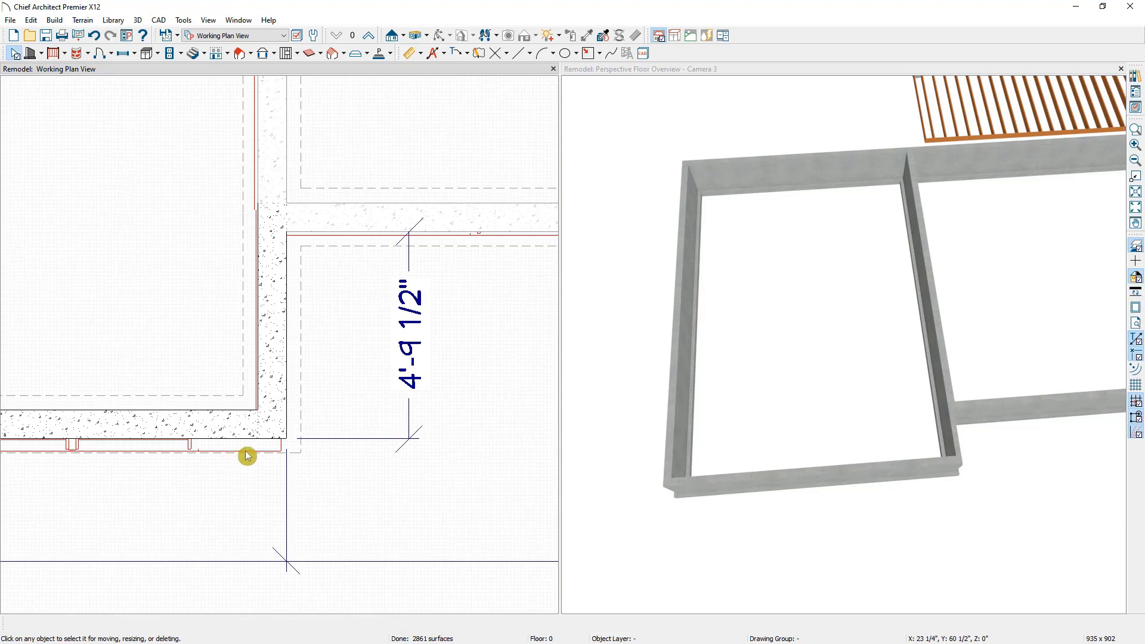
Align the addition's front foundation wall with the first-floor wall above it.
click(214, 441)
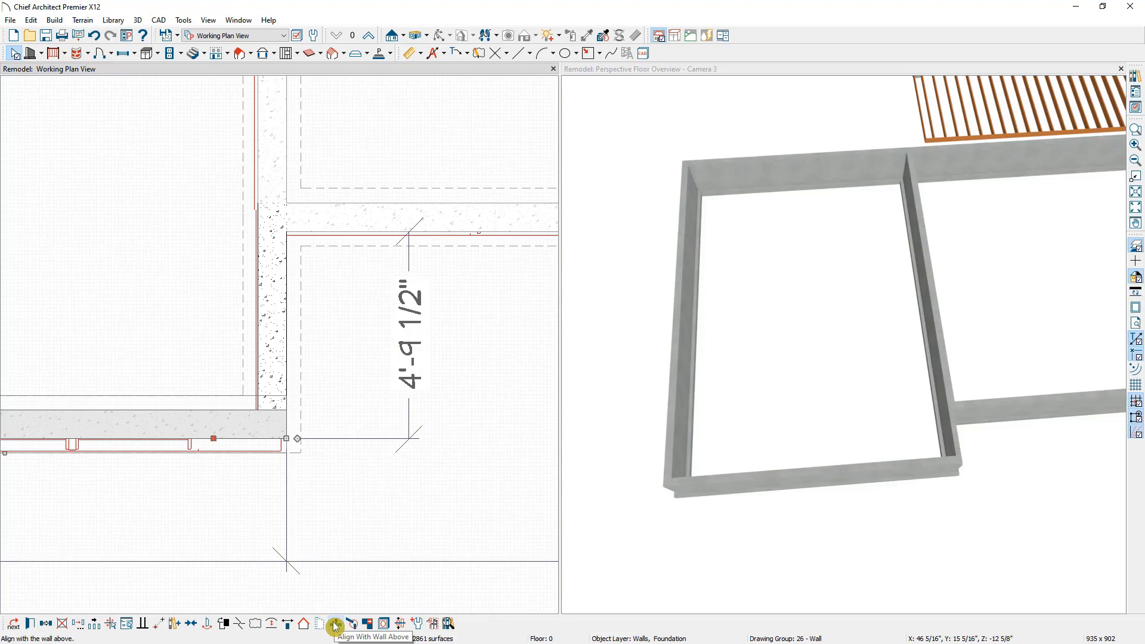
click(336, 623)
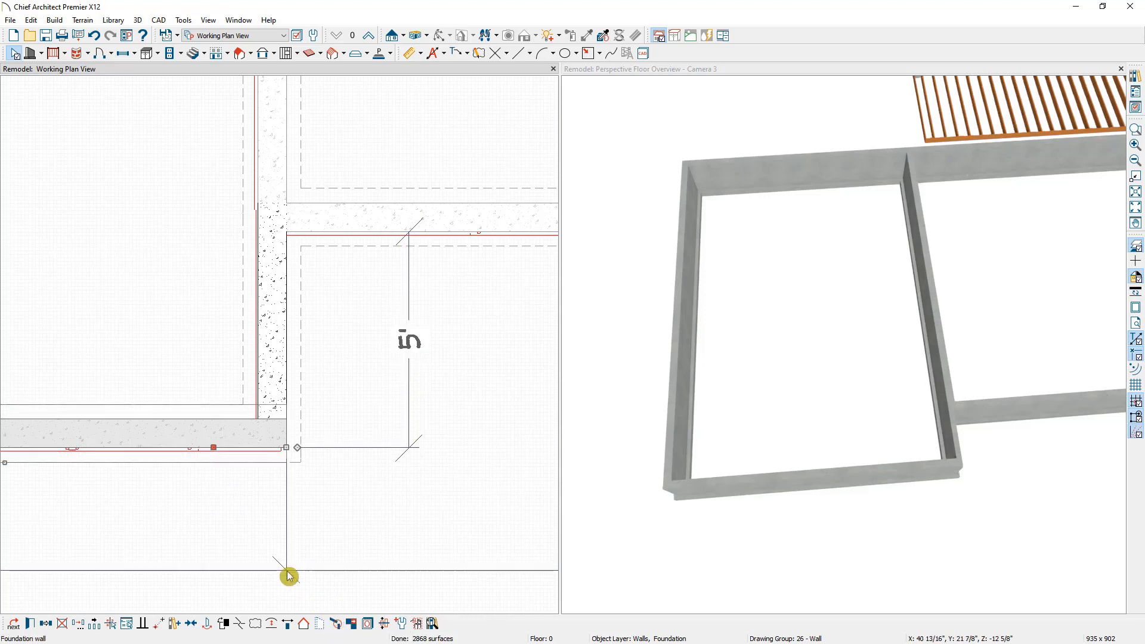
scroll(203, 511, down, 5)
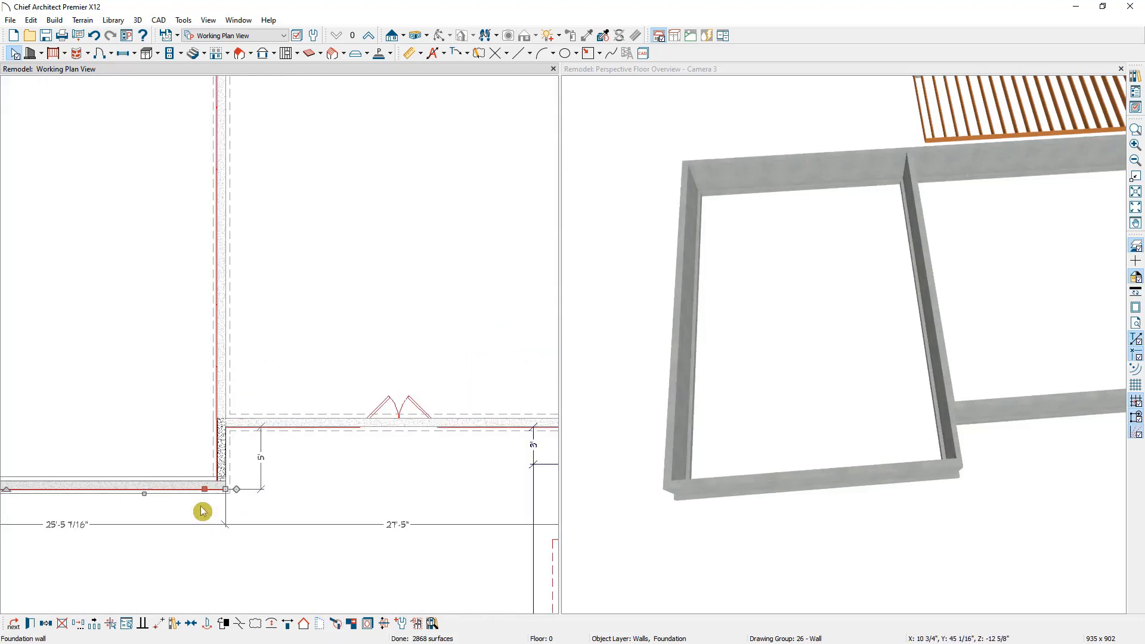
scroll(203, 511, down, 1)
middle_drag(114, 415, 246, 408)
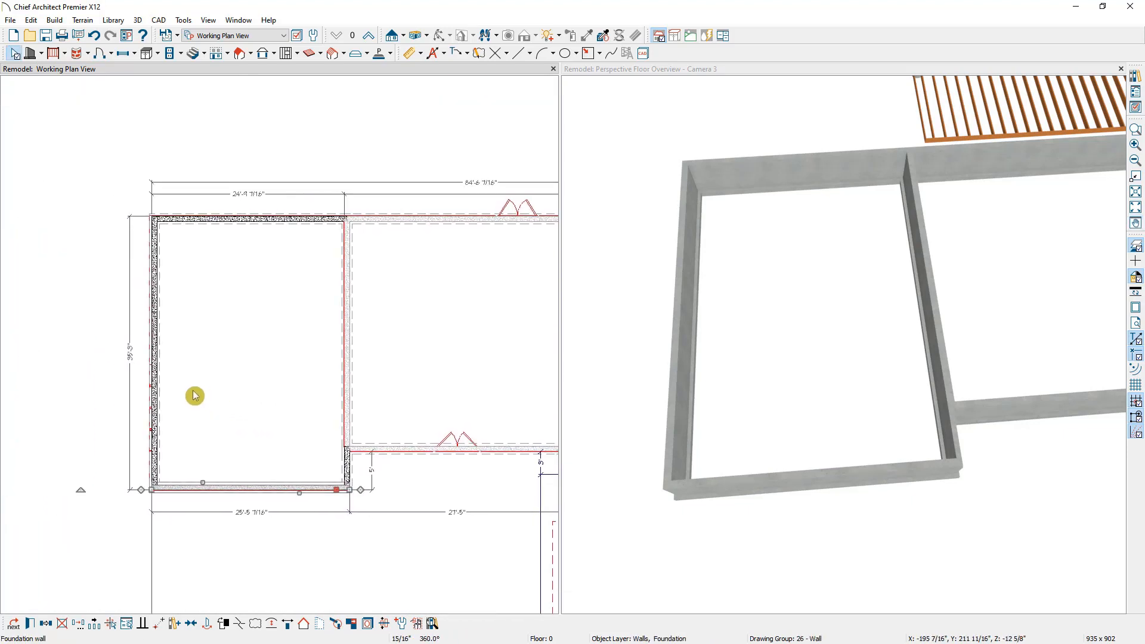
Align the addition's outer side foundation wall with the wall above, and check the back wall where it meets the existing foundation.
key(Escape)
click(162, 391)
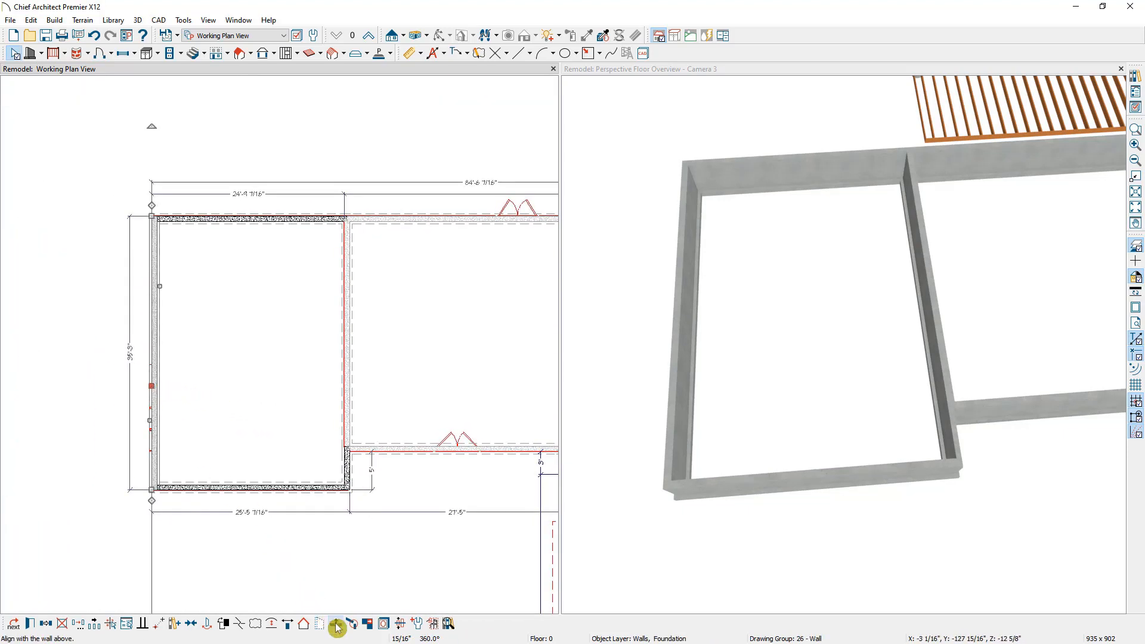
click(298, 220)
scroll(345, 221, up, 5)
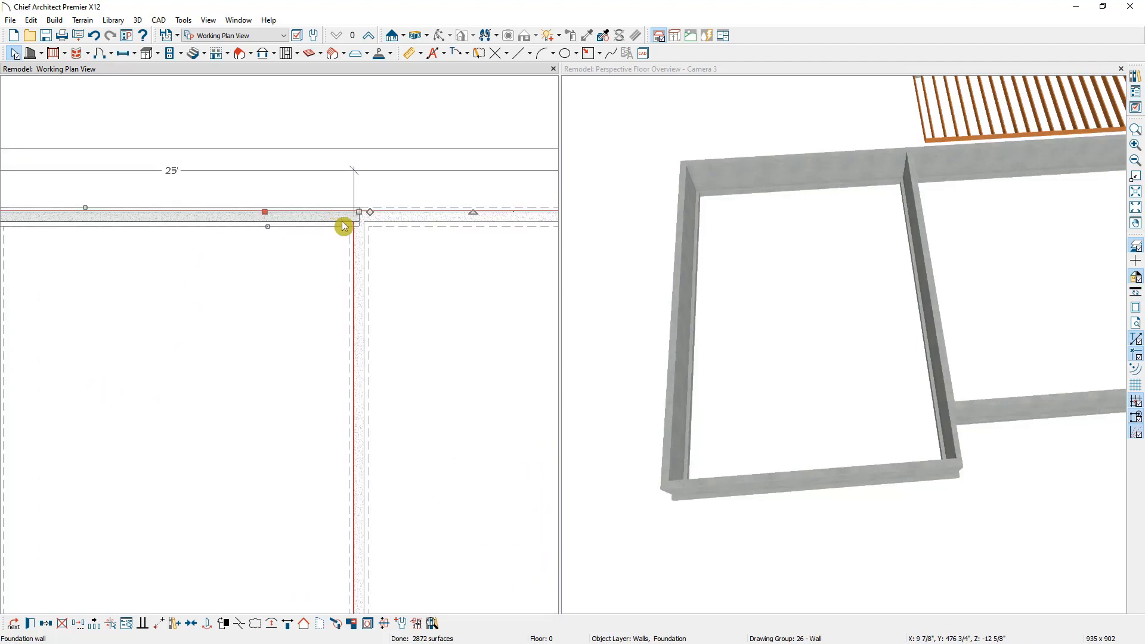
scroll(302, 220, down, 3)
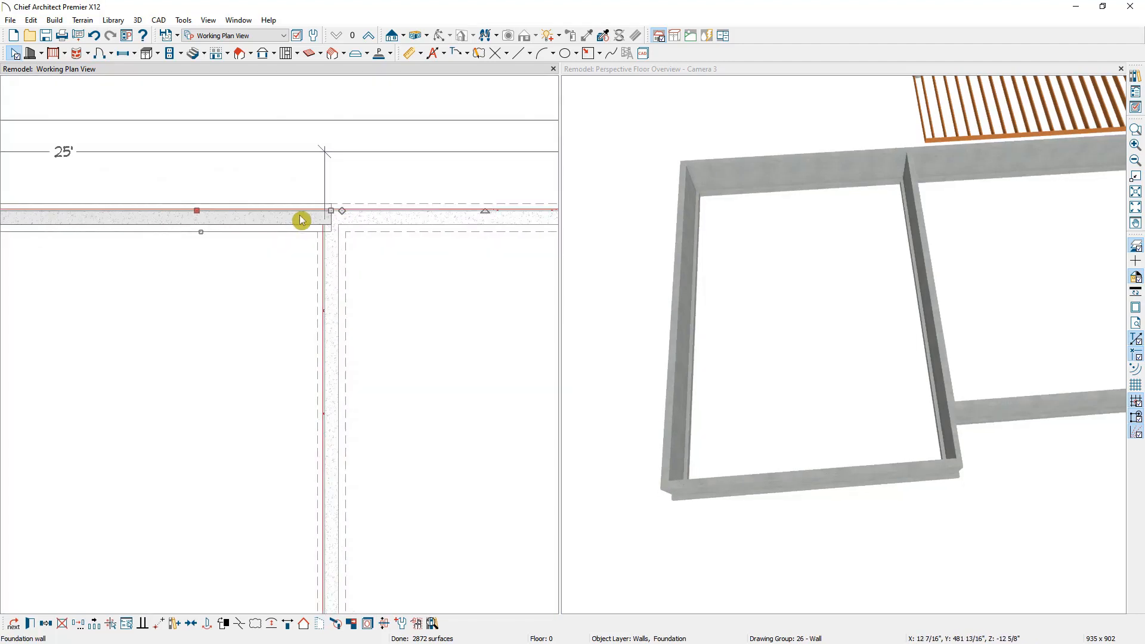
click(294, 110)
scroll(253, 258, down, 2)
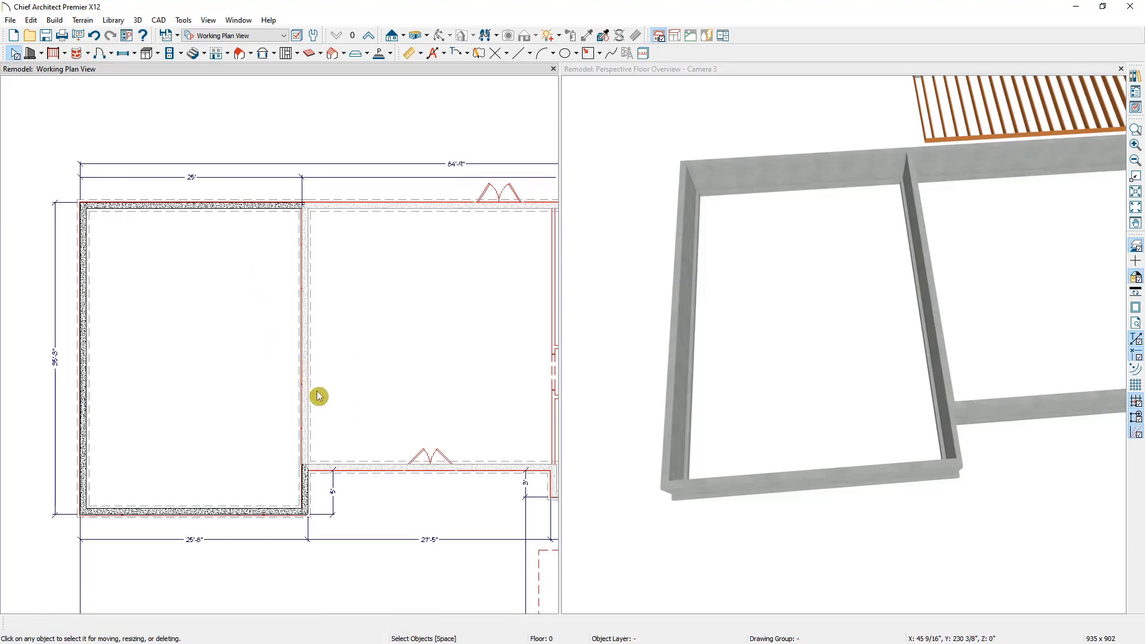
Turn off the reference display, return both views to Floor 1, and bring the wall between the addition and the kitchen-dining-living room into view.
click(1135, 250)
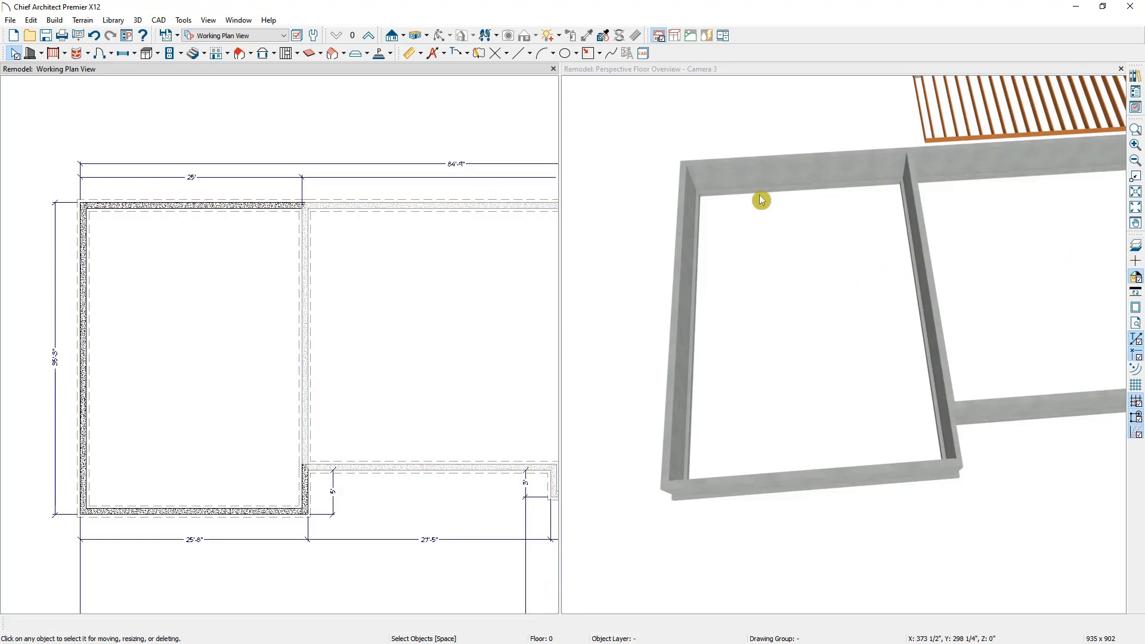
click(368, 35)
click(605, 74)
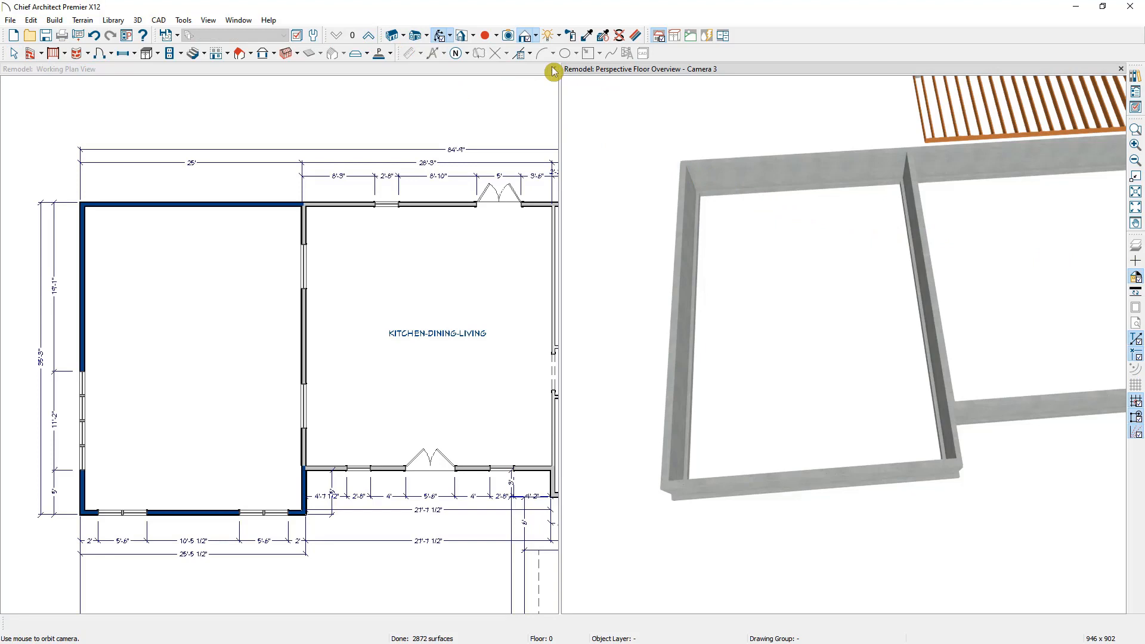
click(377, 40)
mouse_move(900, 305)
mouse_down()
mouse_move(818, 339)
mouse_move(885, 296)
mouse_up()
scroll(848, 315, up, 3)
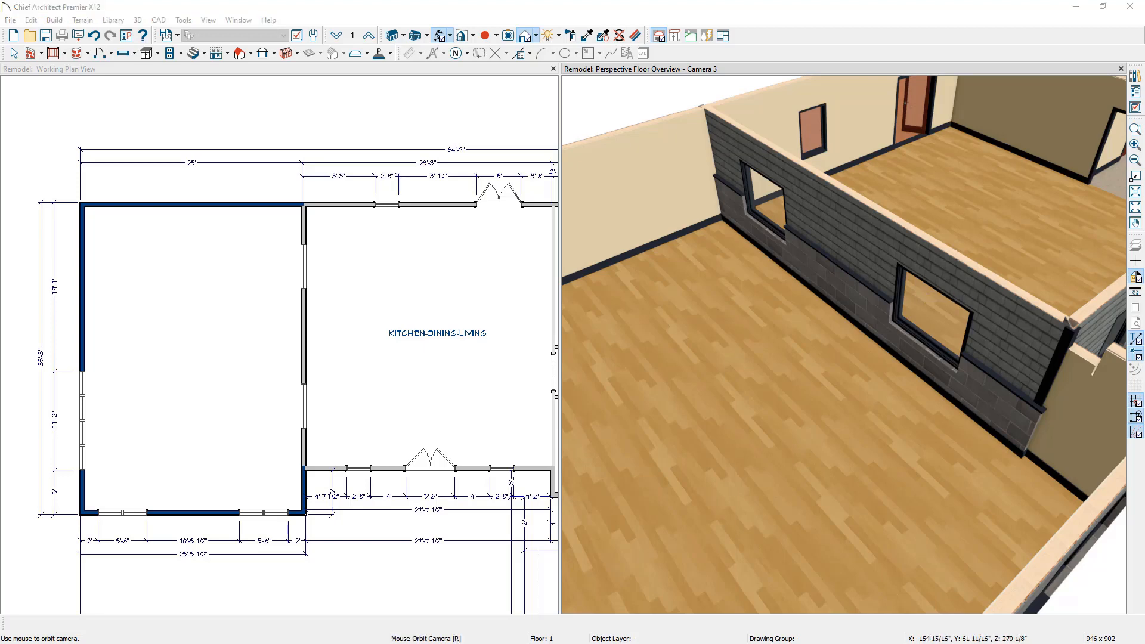
Look over the finished house rendering 1.1 Complete.jpg in Photos, then return to Chief Architect.
drag(1144, 60, 528, 1)
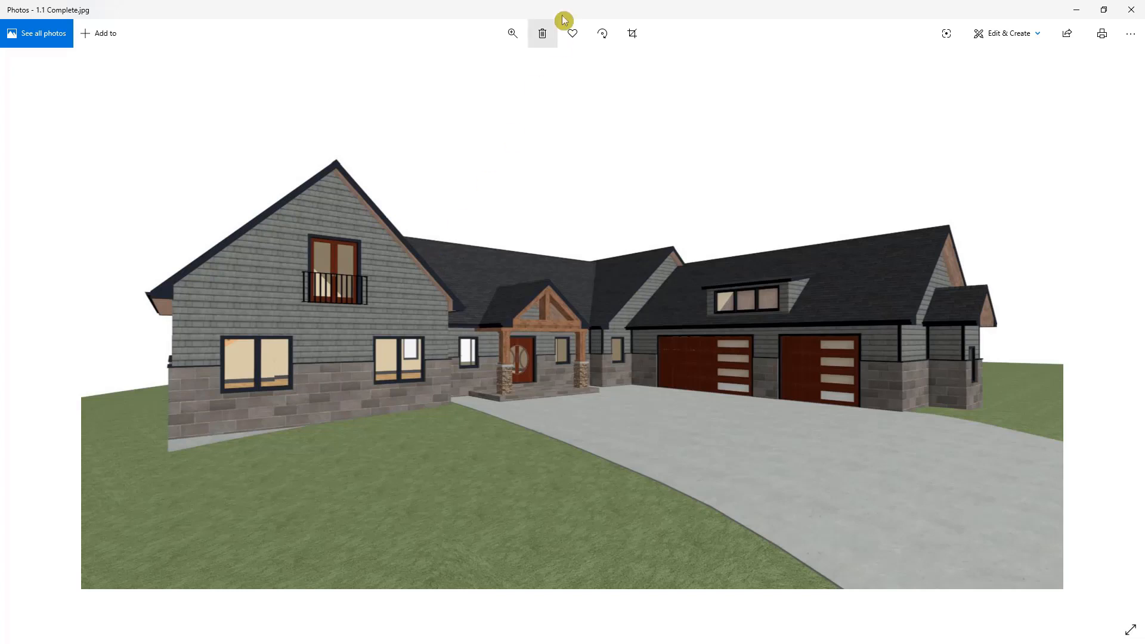
drag(568, 10, 1144, 239)
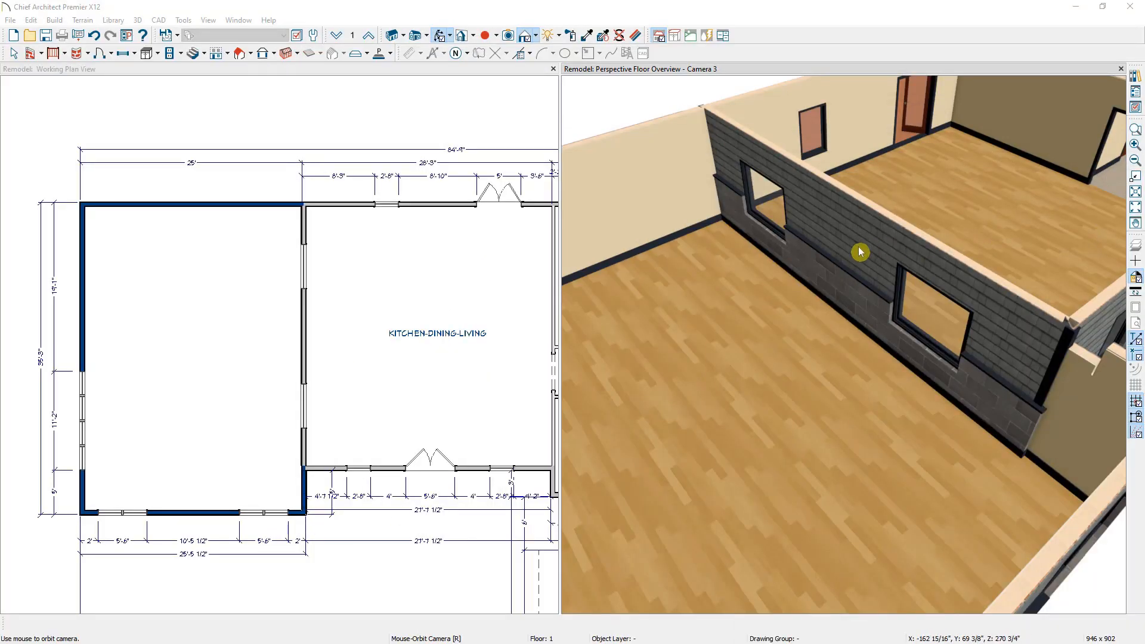
Turn off the pony wall on the wall between the addition and the kitchen-dining-living room, and set its type to Interior-6 - Reframed.
key(space)
click(829, 233)
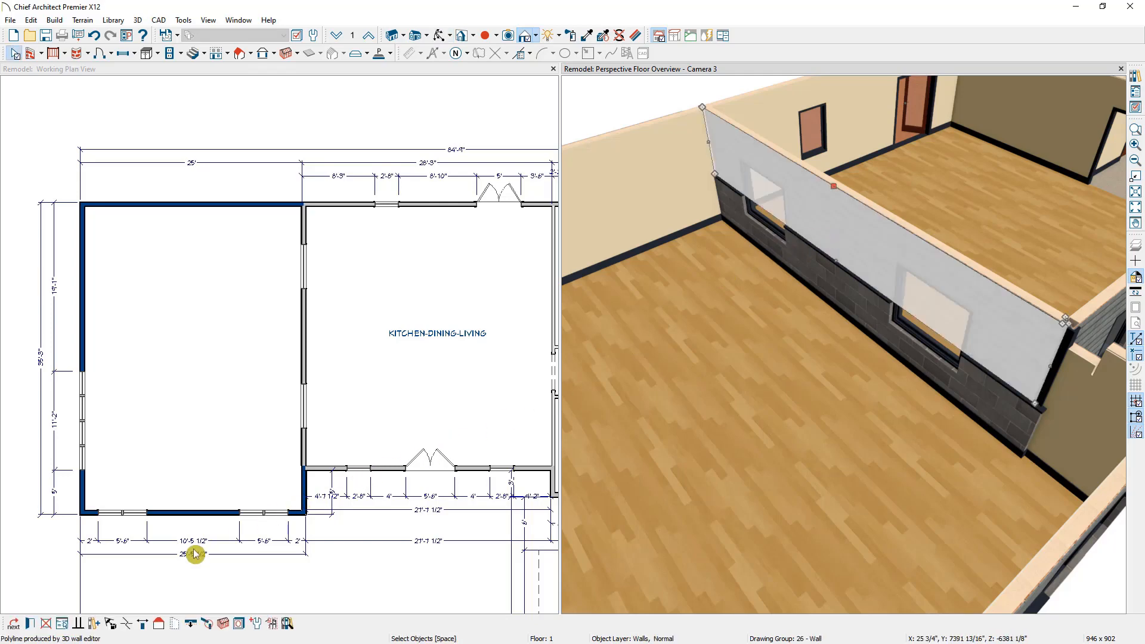
click(30, 624)
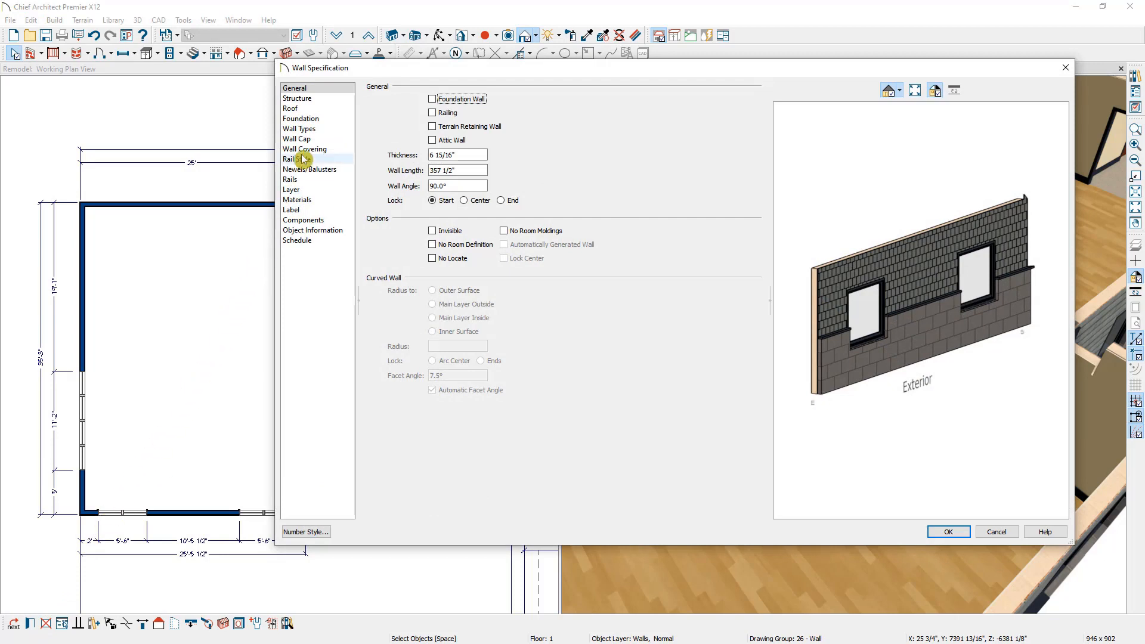
click(310, 129)
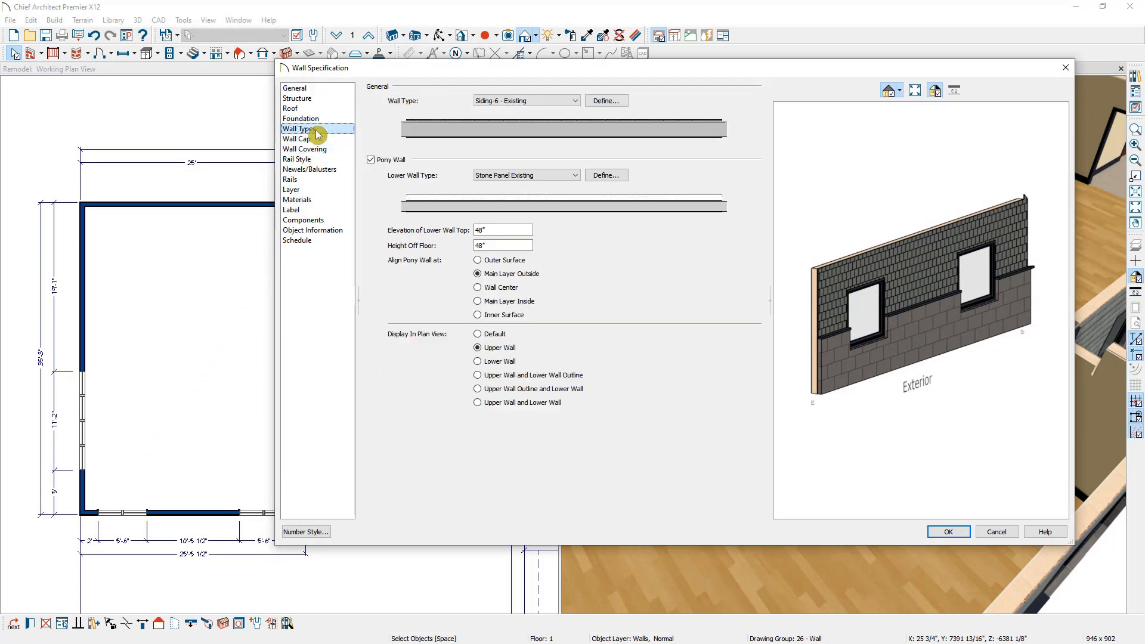
click(395, 162)
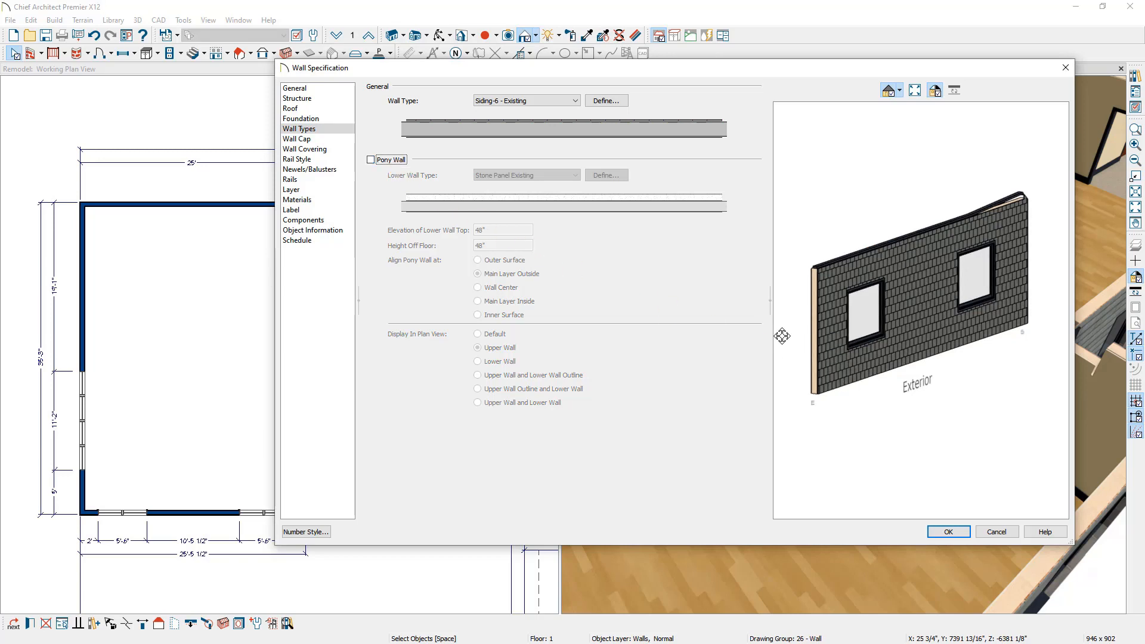
click(552, 102)
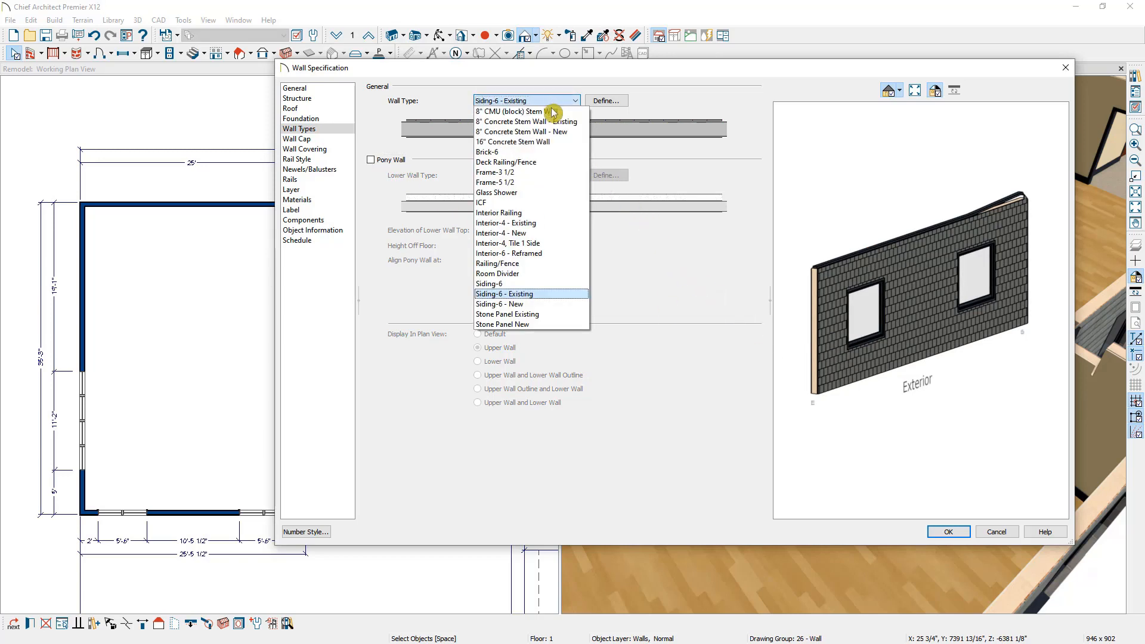
click(561, 255)
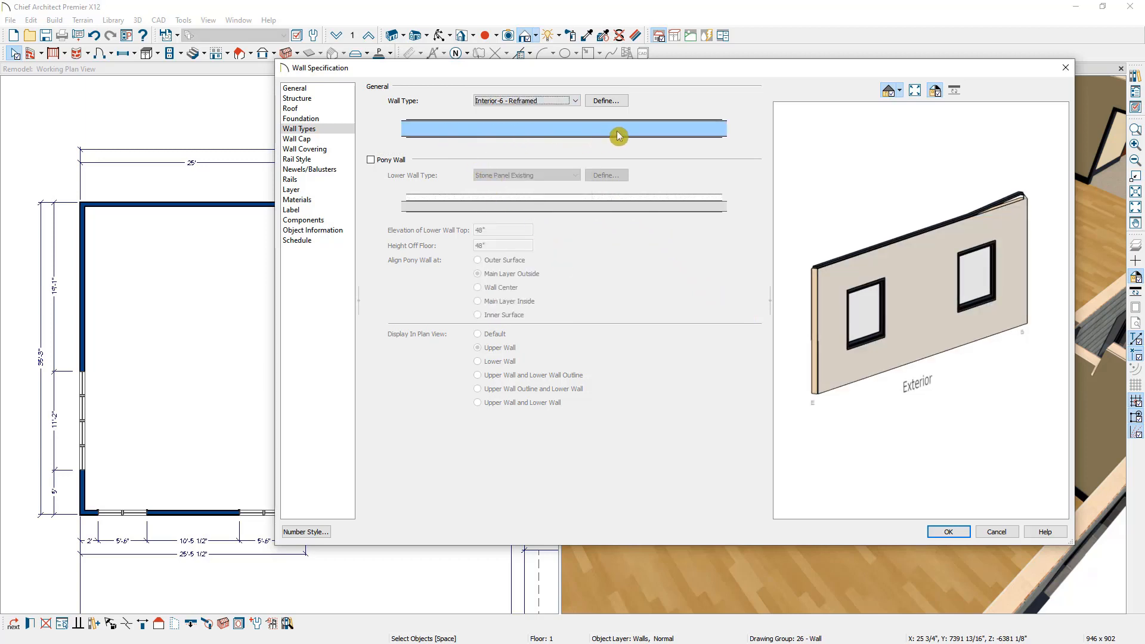
Delete the CA-001 wall cap profile from the converted wall and apply the wall changes.
scroll(812, 247, up, 3)
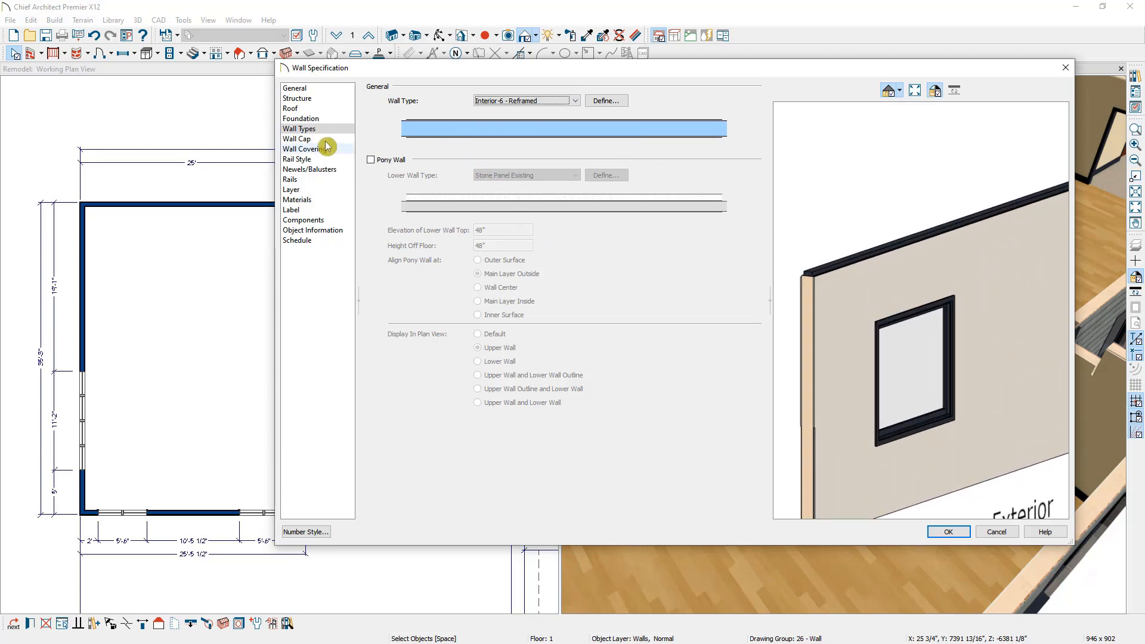
click(297, 139)
click(385, 124)
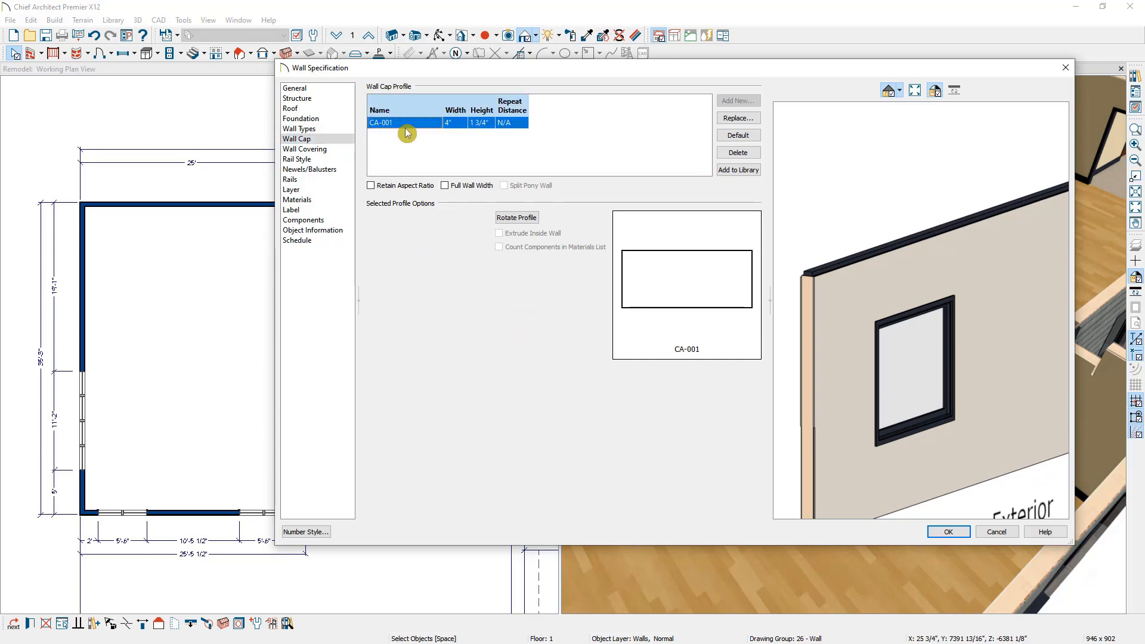
click(737, 155)
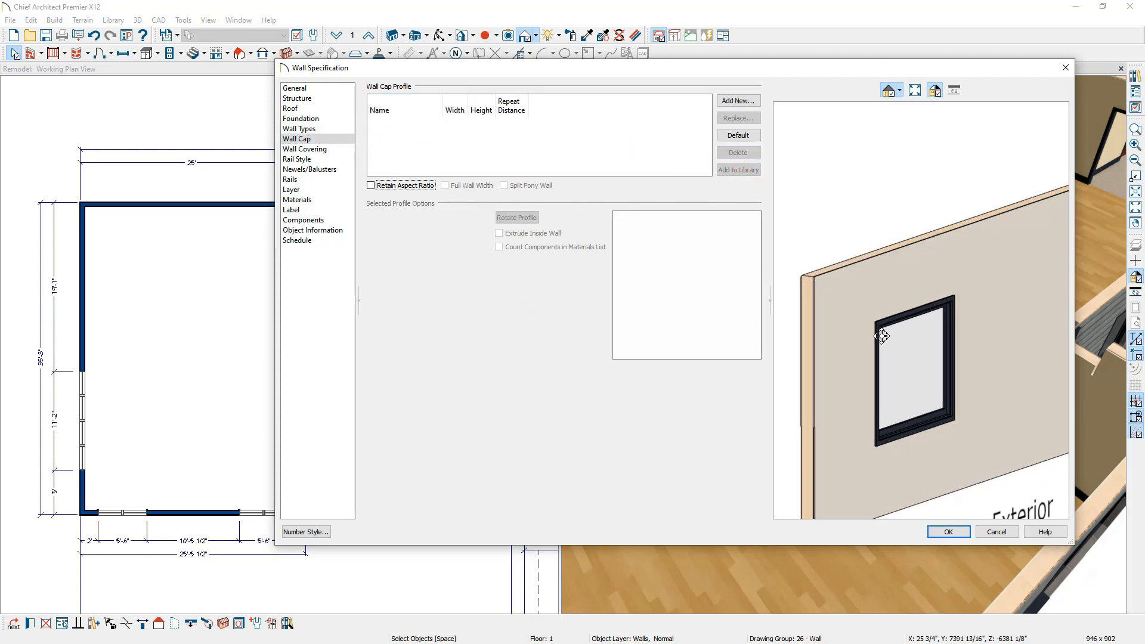
click(949, 533)
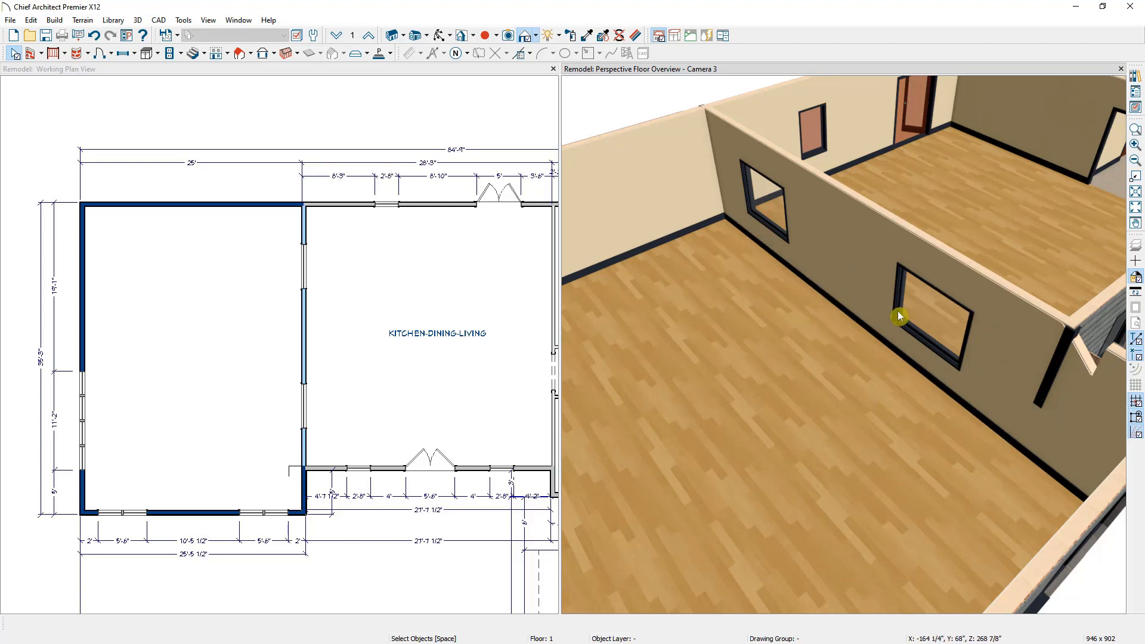
Delete the leftover corner boards at both ends of the converted wall, one inside the addition and one on the outside back wall.
click(1066, 357)
key(Delete)
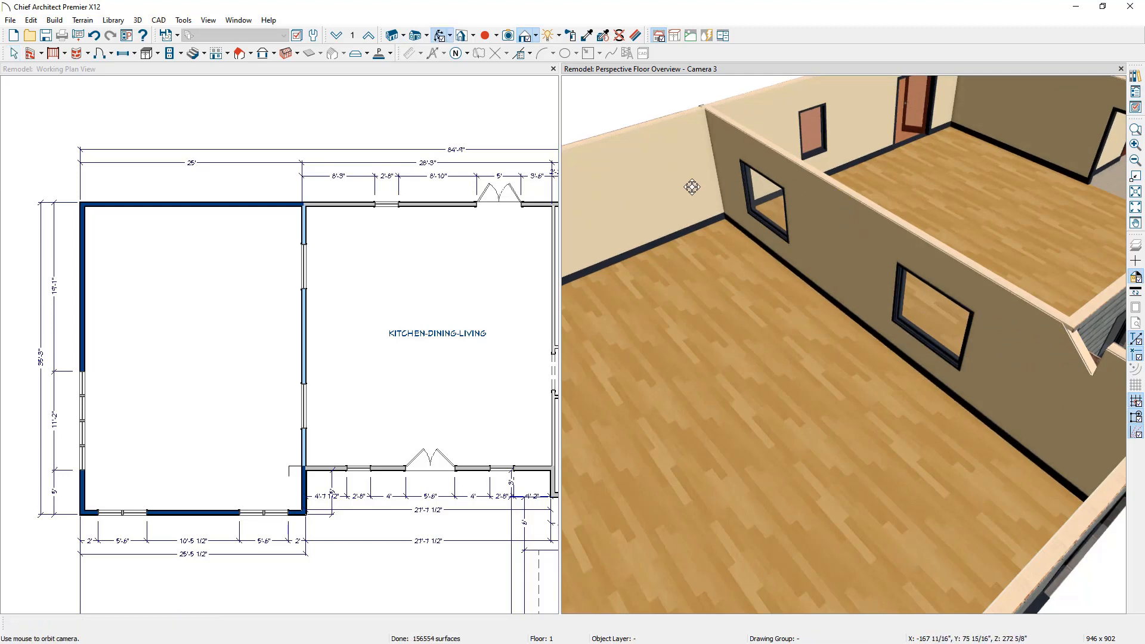
middle_drag(690, 185, 785, 388)
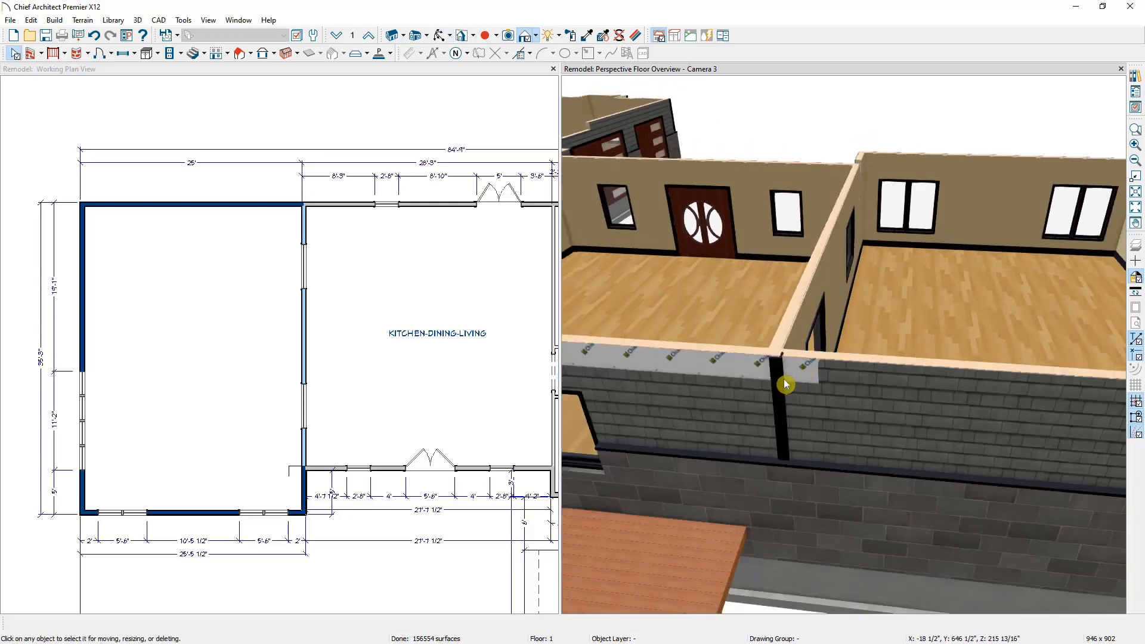
click(783, 387)
key(Delete)
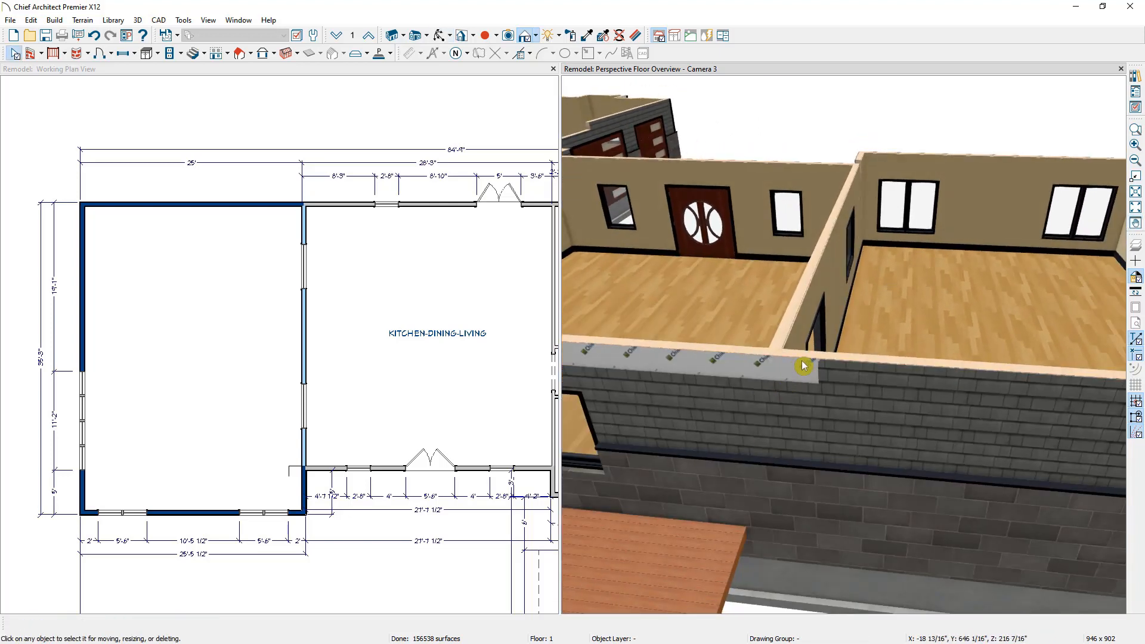
Delete the window nearest the back wall from the wall between the addition and the kitchen-dining-living room.
middle_drag(839, 339, 530, 272)
mouse_move(531, 273)
mouse_down()
mouse_move(519, 251)
mouse_move(524, 264)
mouse_up()
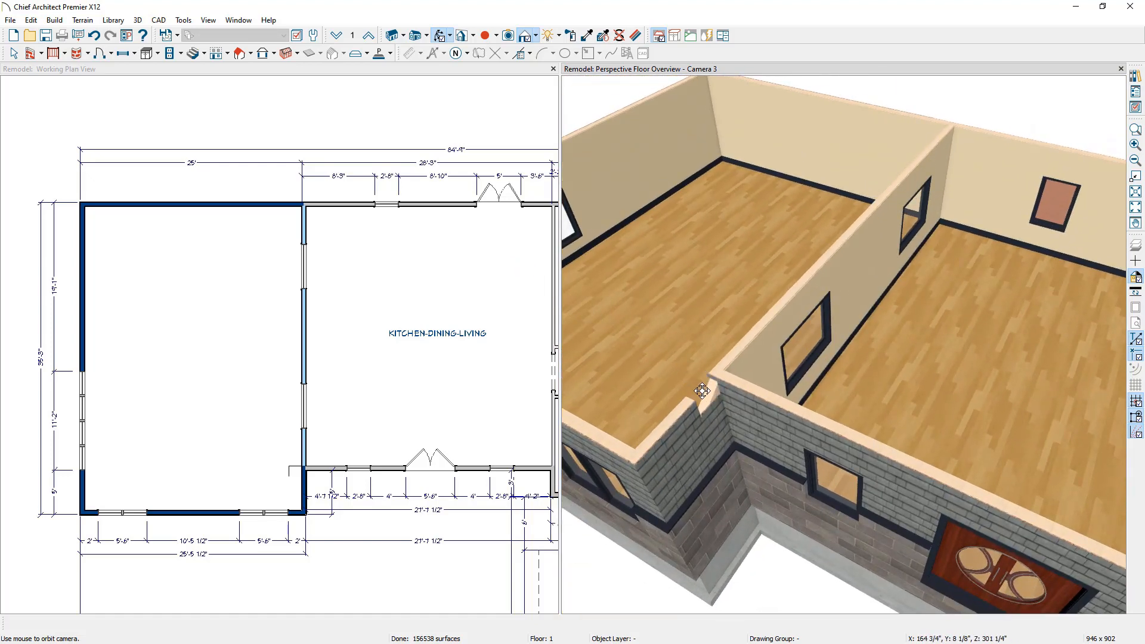
drag(693, 379, 870, 379)
drag(898, 340, 909, 336)
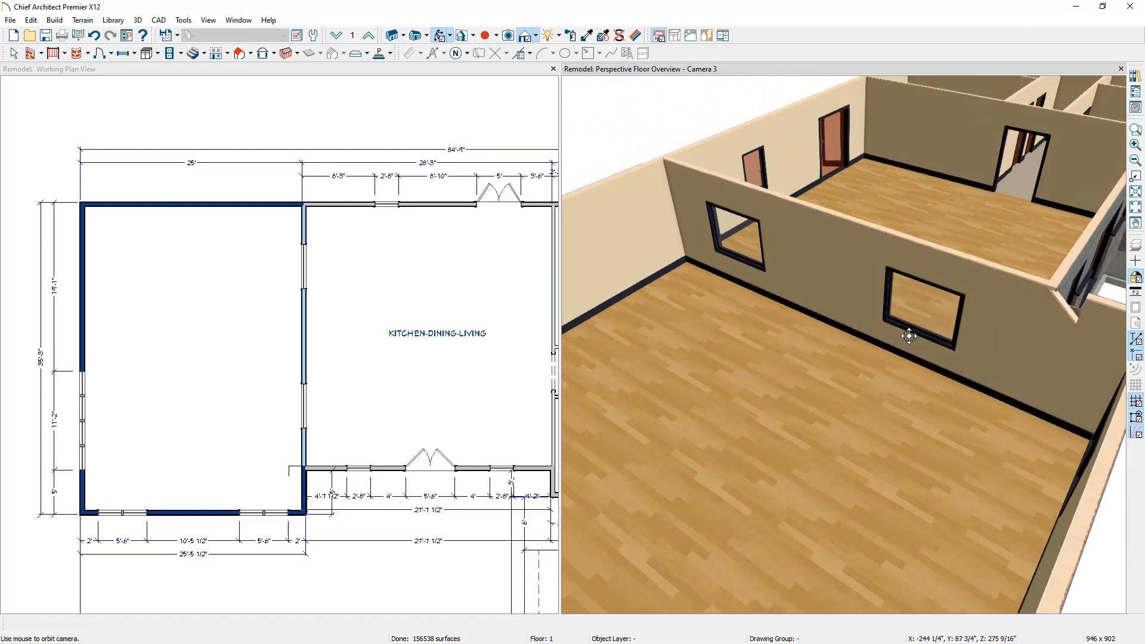
scroll(335, 358, up, 5)
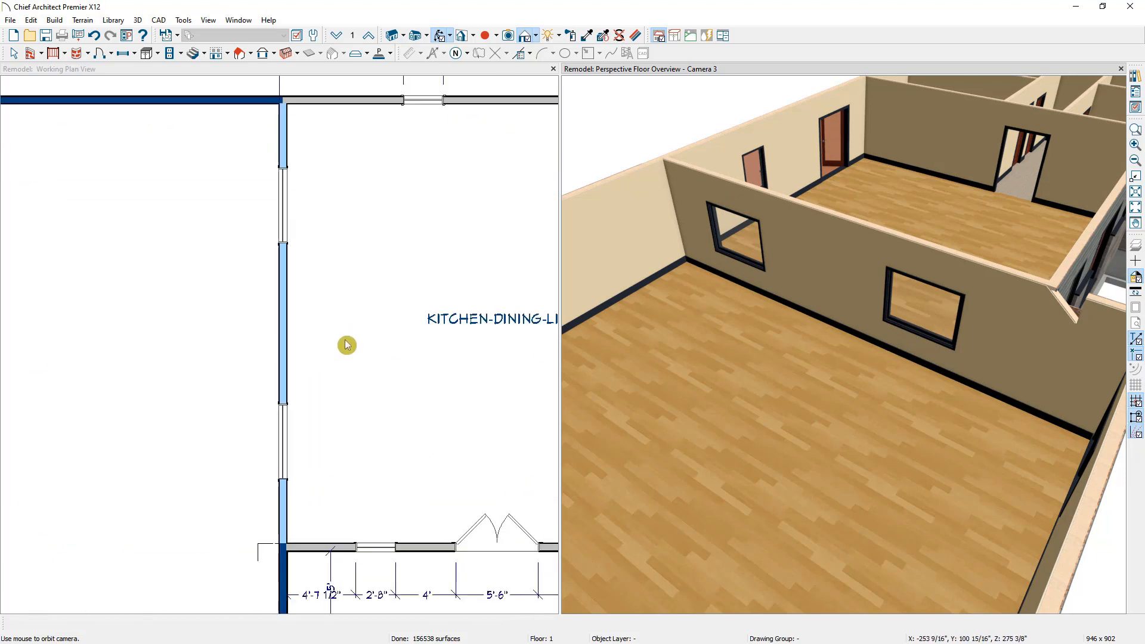
click(290, 179)
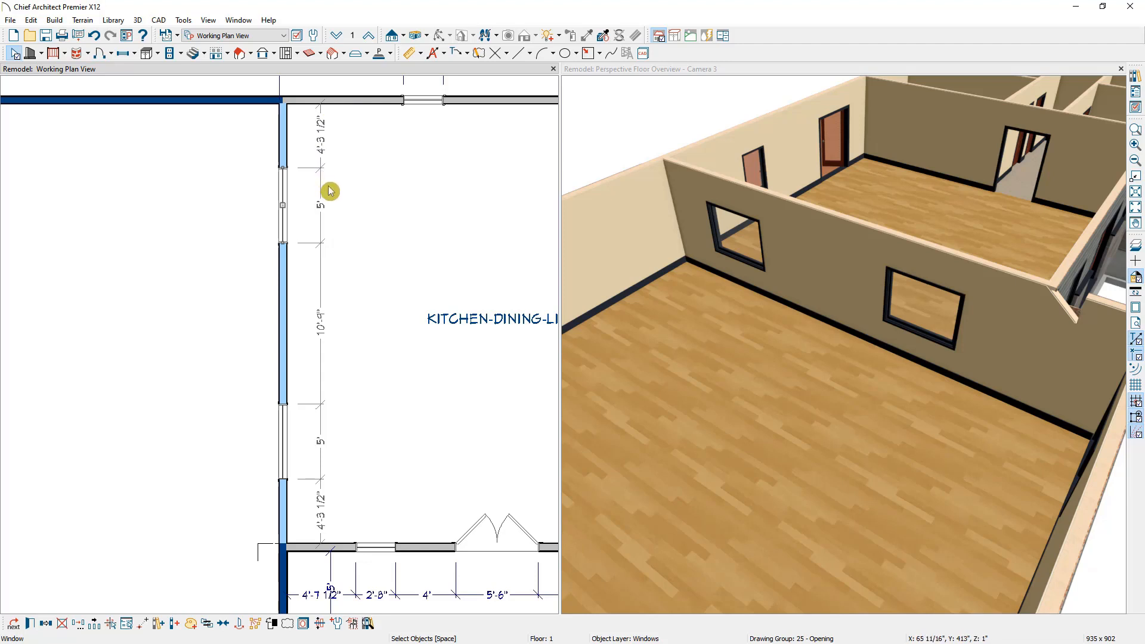
key(Delete)
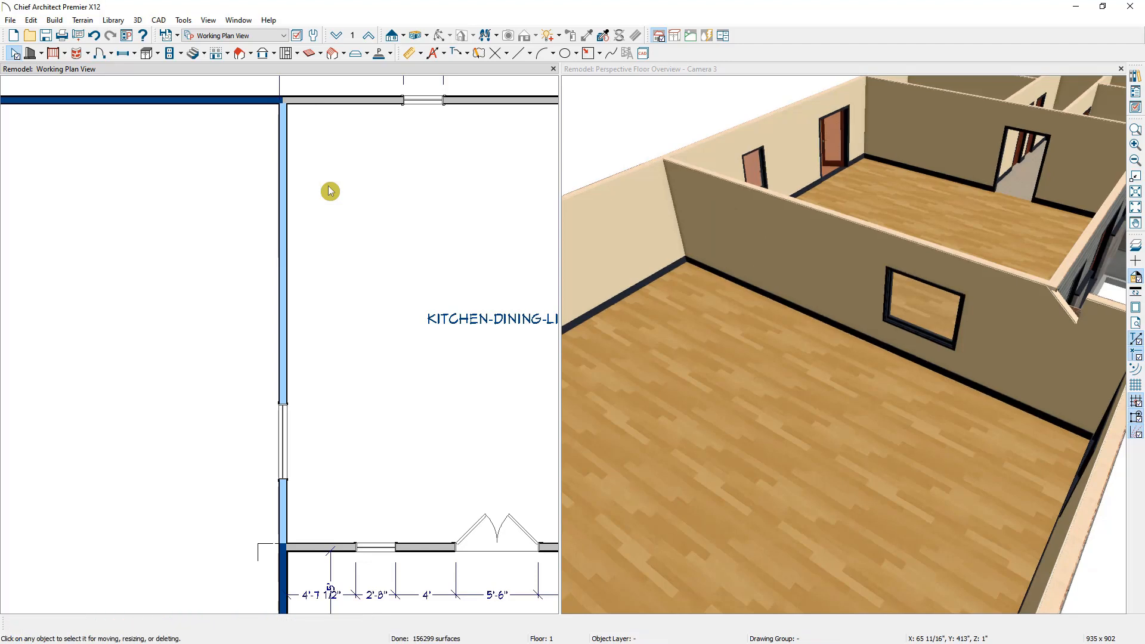
Place a doorway in the converted wall where the window nearest the back was removed.
click(111, 53)
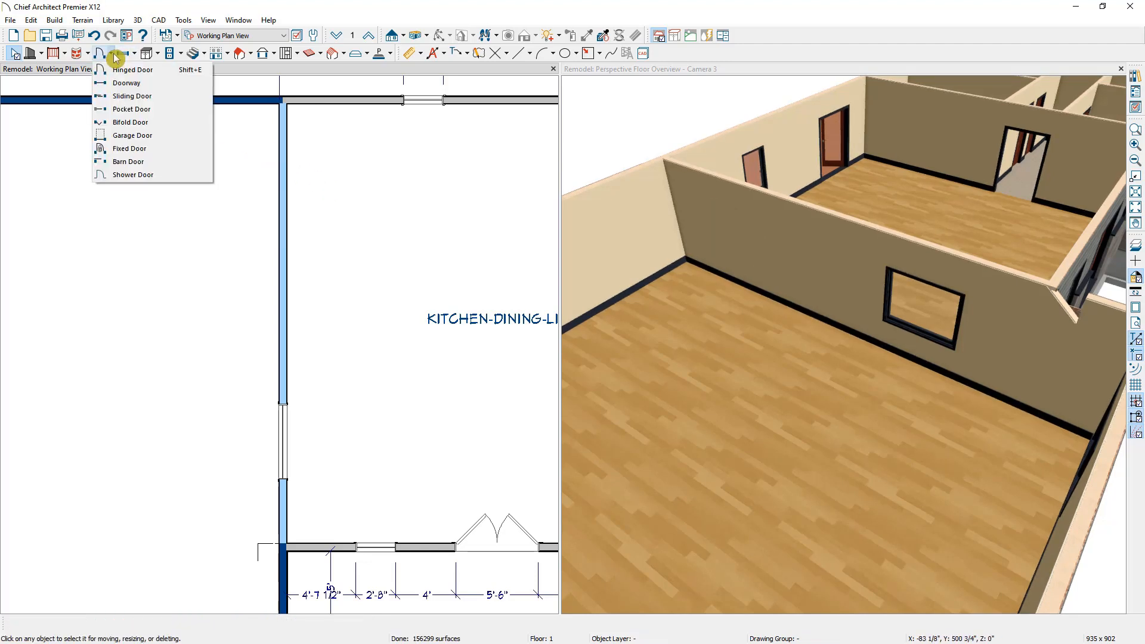
click(132, 83)
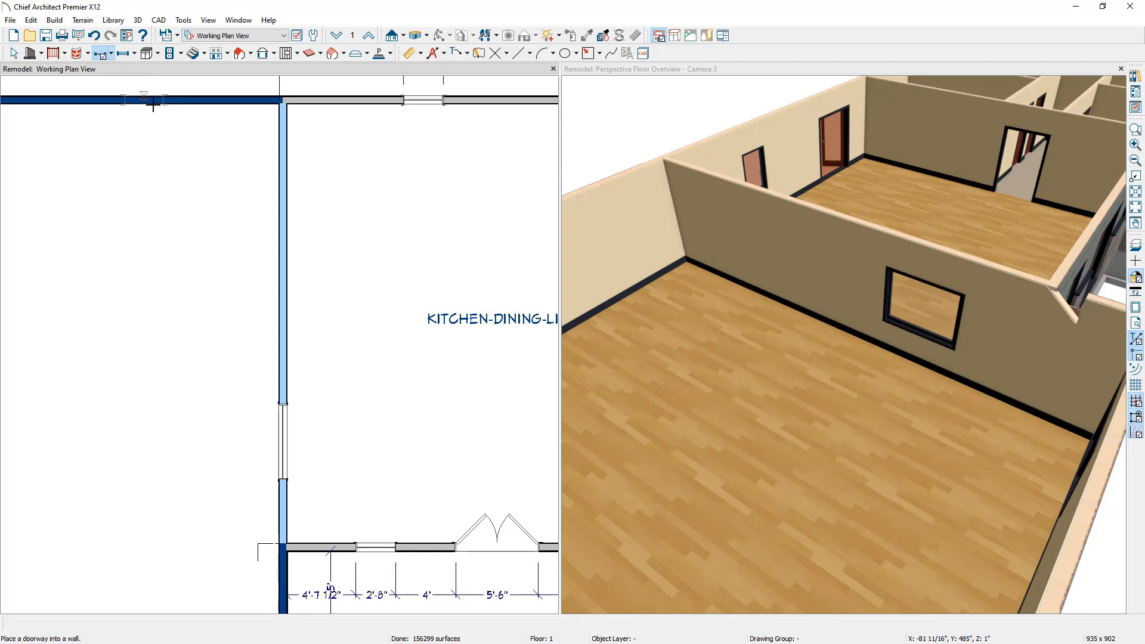
click(278, 186)
key(space)
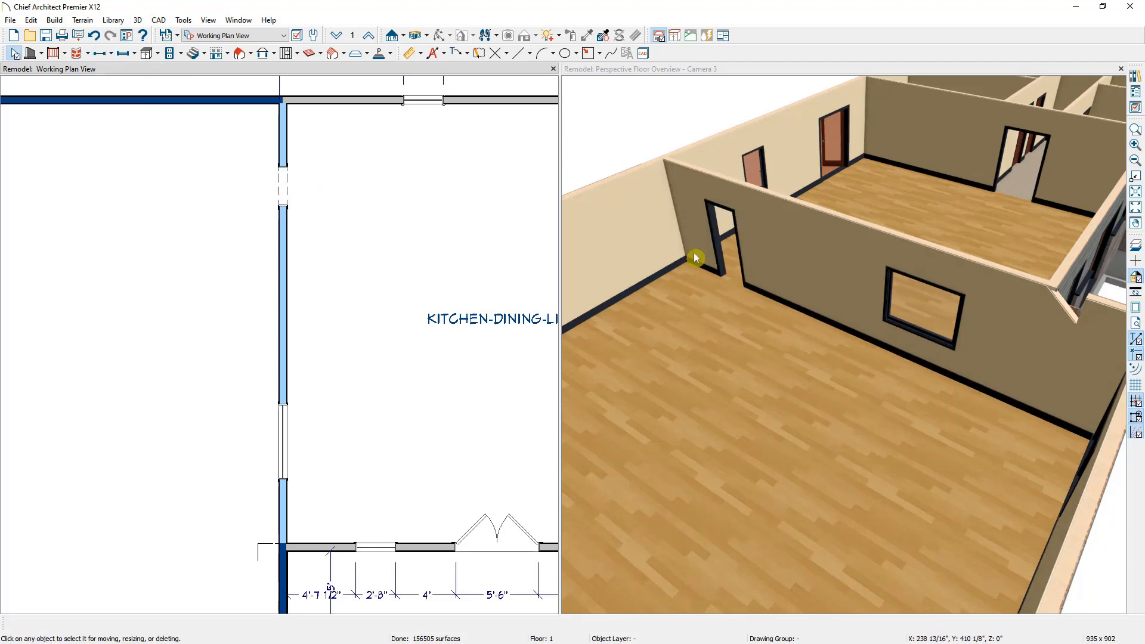
Widen the new doorway to 5' by stretching its side that faces the remaining window.
scroll(698, 259, up, 3)
middle_drag(703, 260, 859, 342)
click(855, 334)
drag(848, 315, 873, 307)
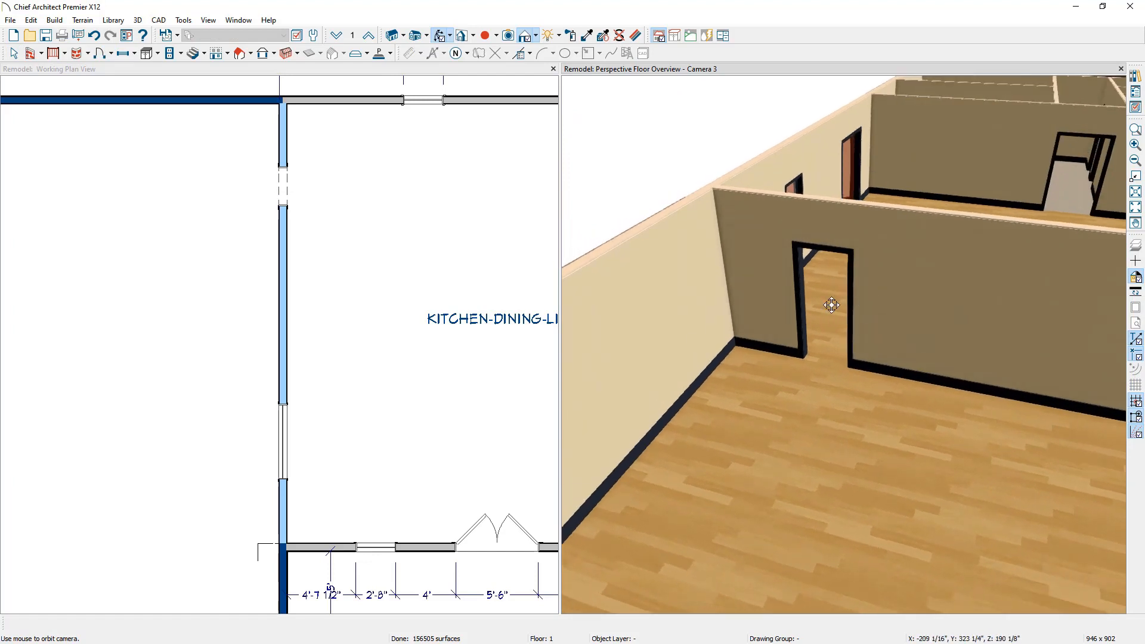
click(286, 192)
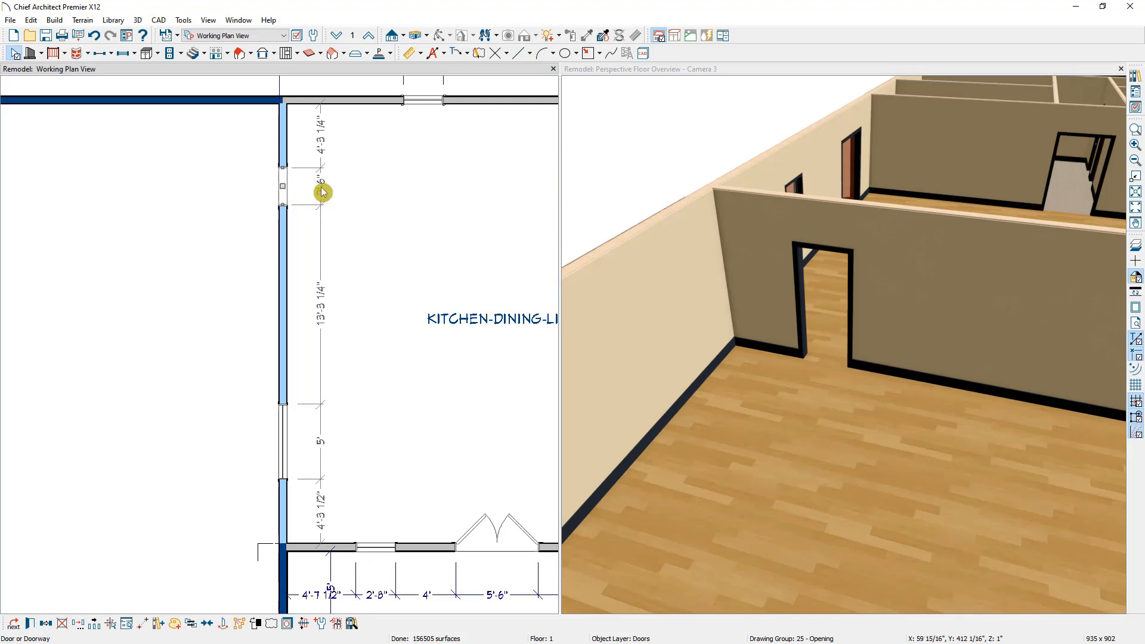
scroll(284, 205, up, 5)
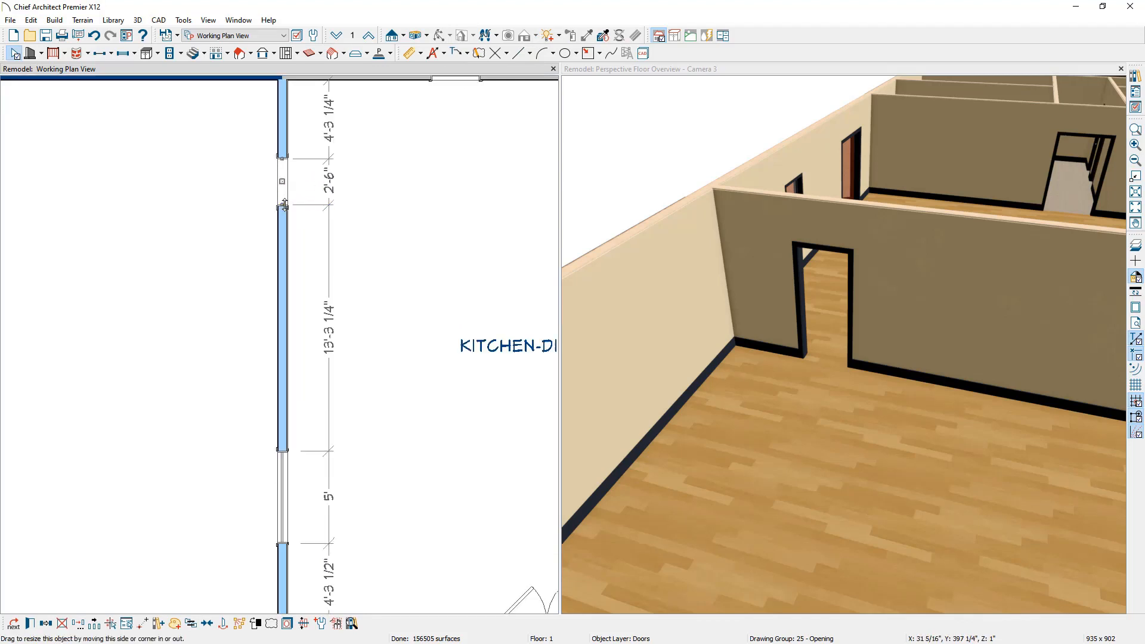
drag(284, 205, 284, 270)
click(284, 217)
click(281, 191)
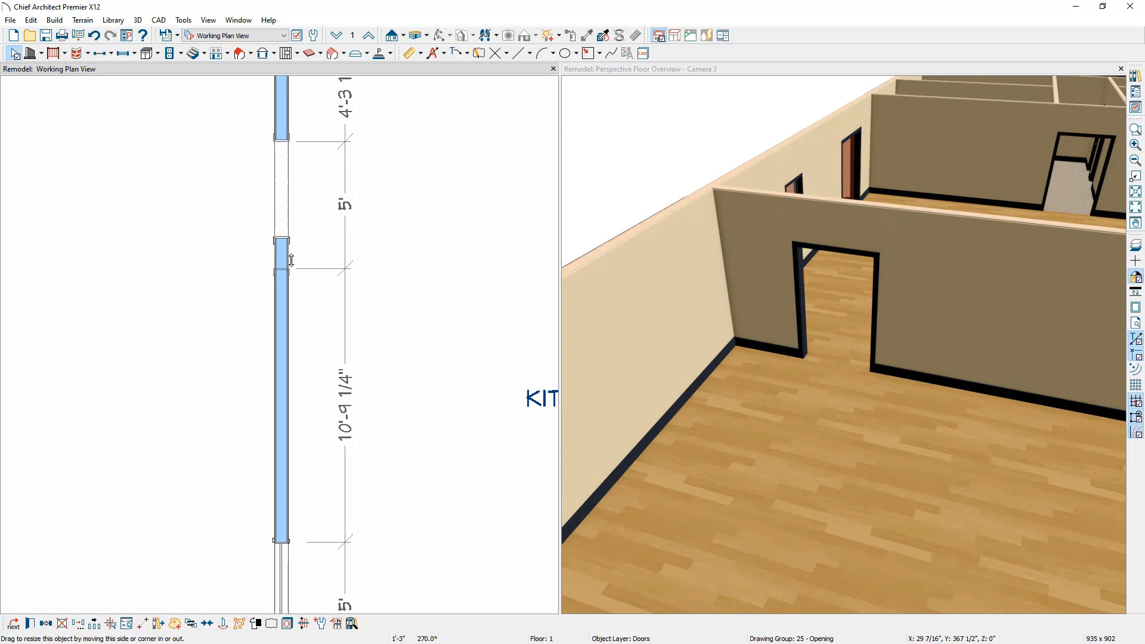
scroll(351, 216, down, 3)
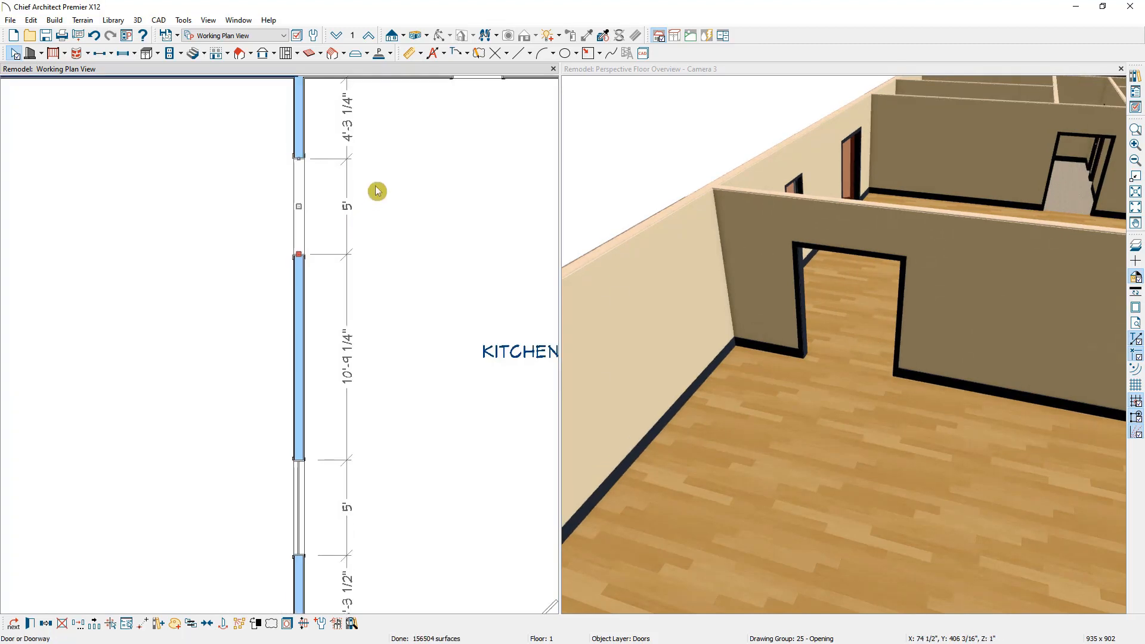
Set the distance between the doorway and the back wall to 4' 3.5".
middle_drag(376, 187, 382, 248)
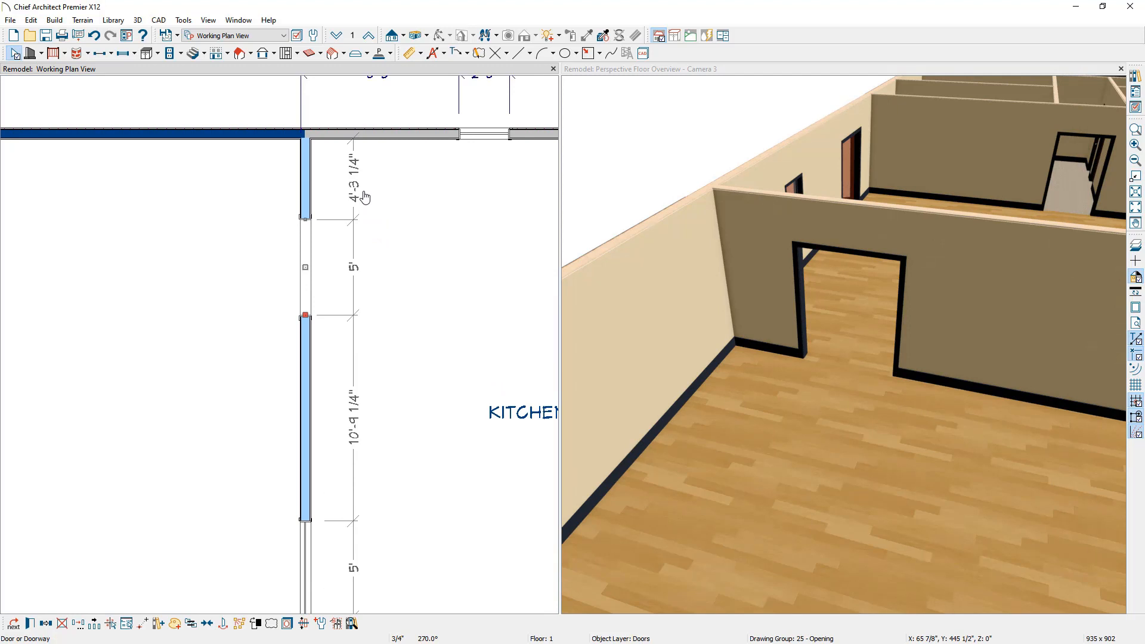
click(354, 172)
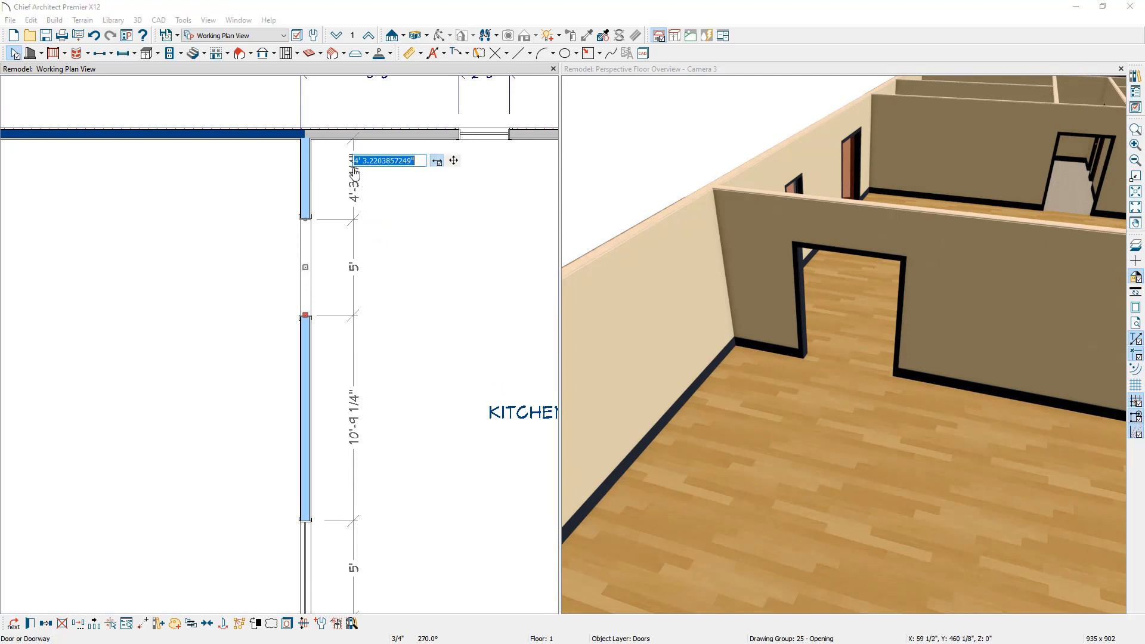
text(4' 3.5)
key(Return)
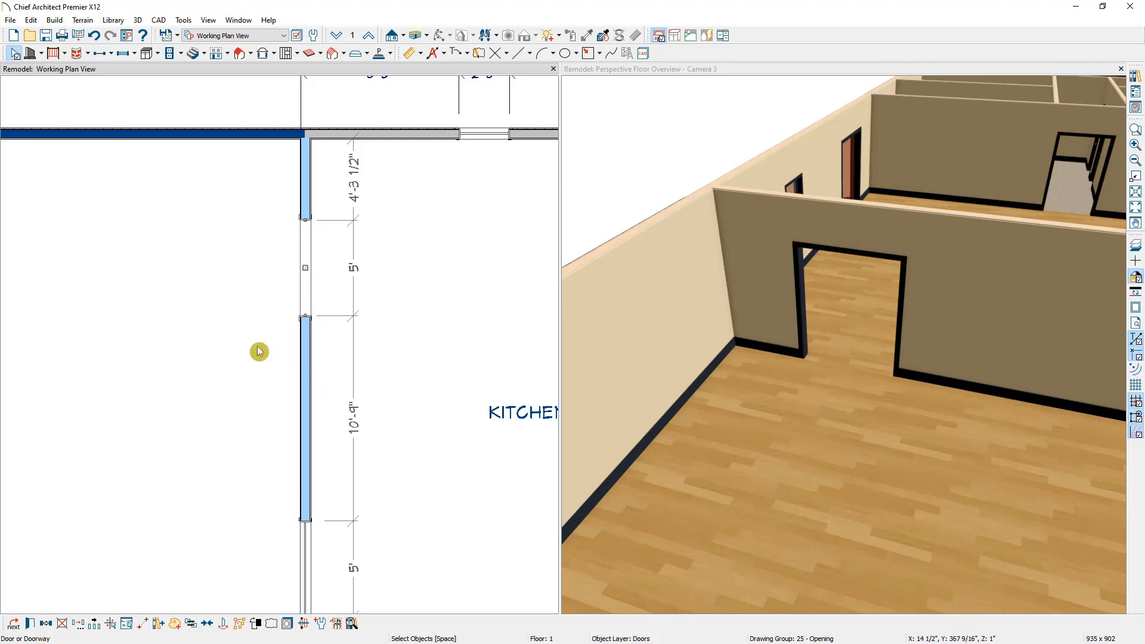
Set the new doorway's framing header to a single Glulam, 5.5" thick and 19" deep.
click(30, 623)
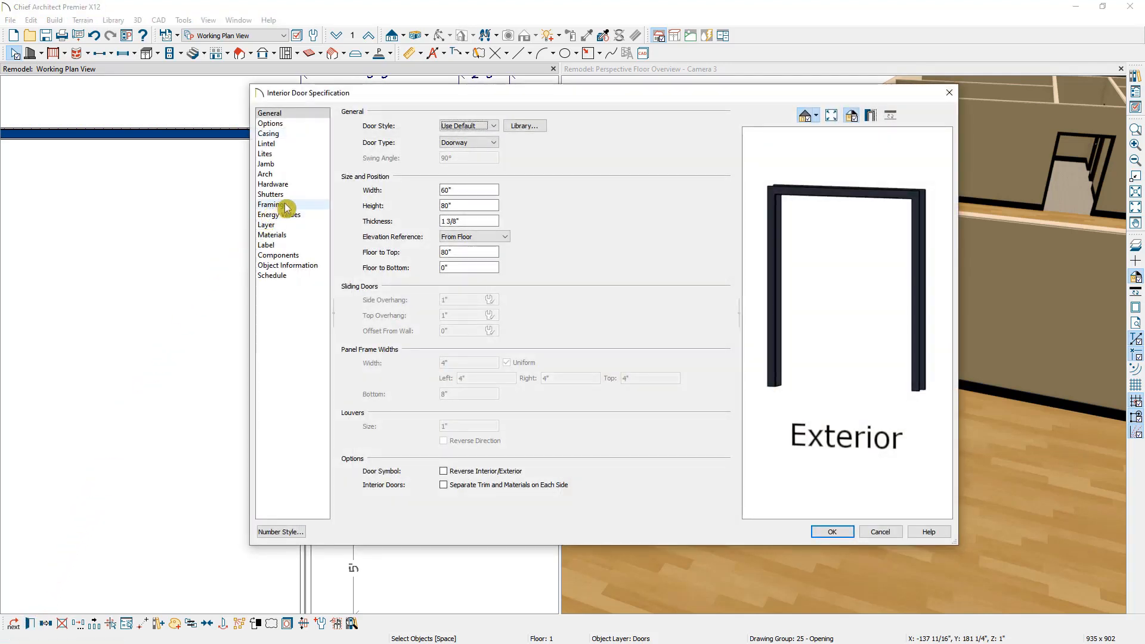
click(321, 208)
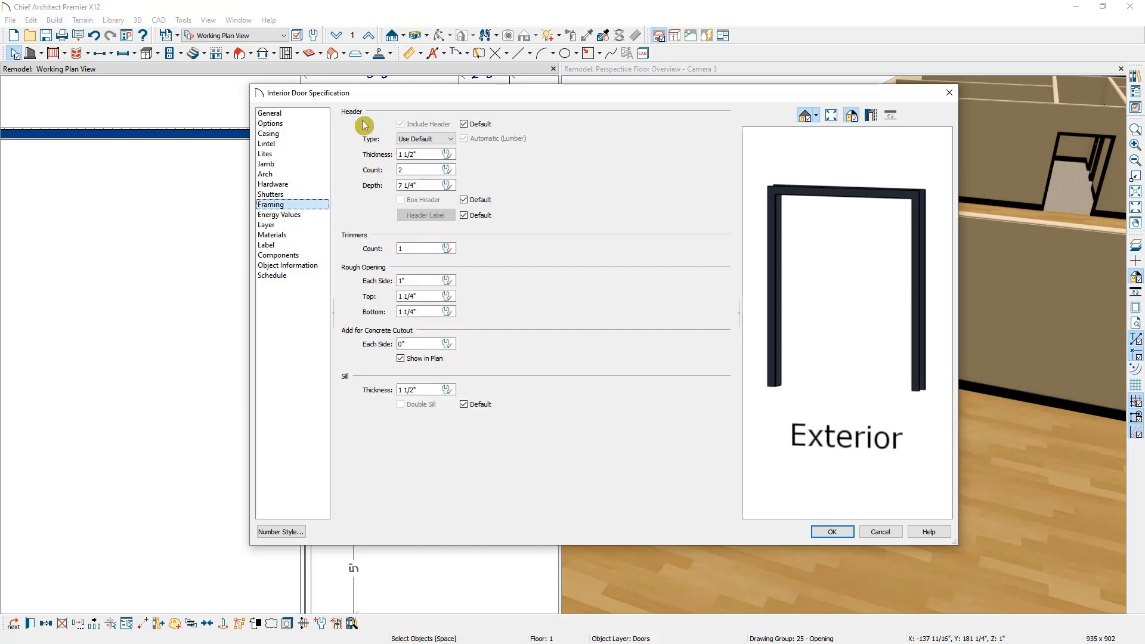
click(416, 139)
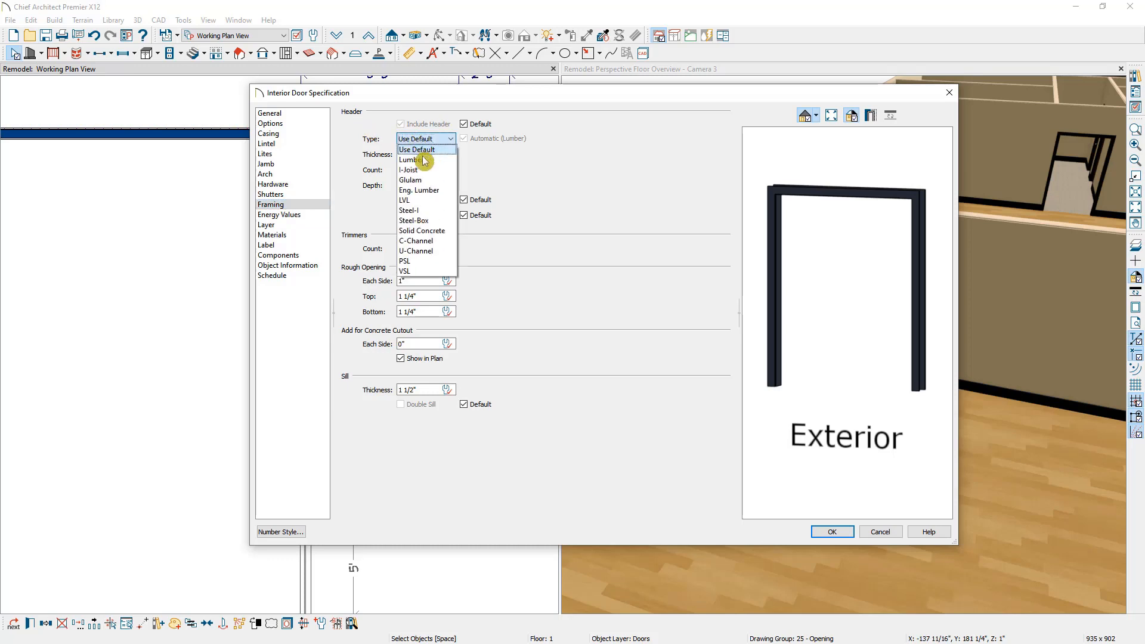
click(425, 180)
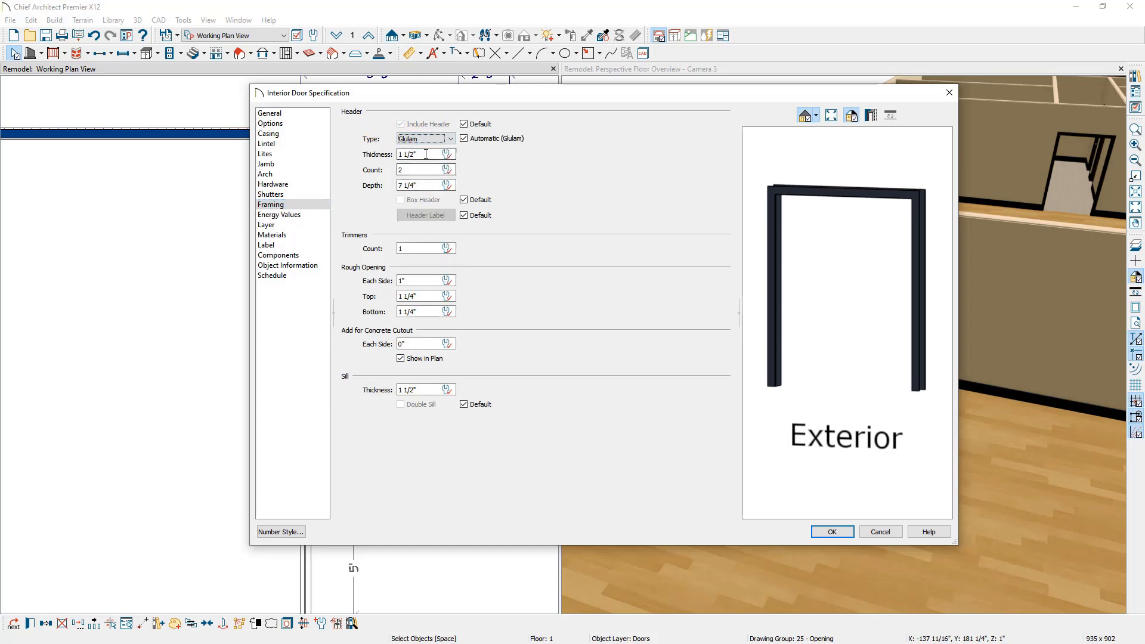
key(Tab)
text(5.)
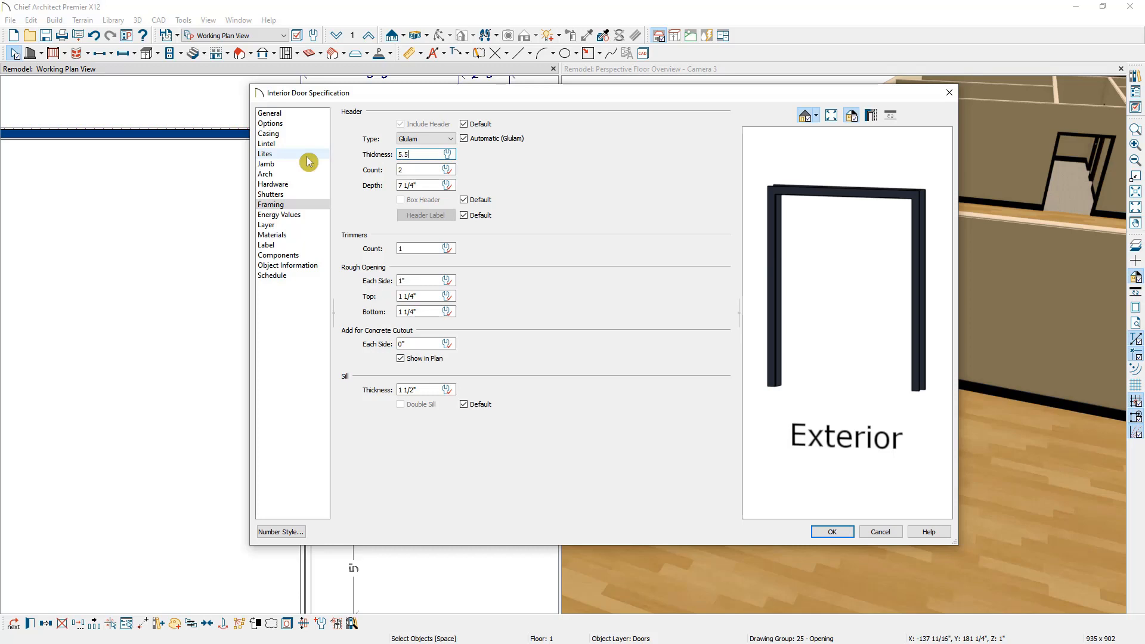
text(5)
key(Tab)
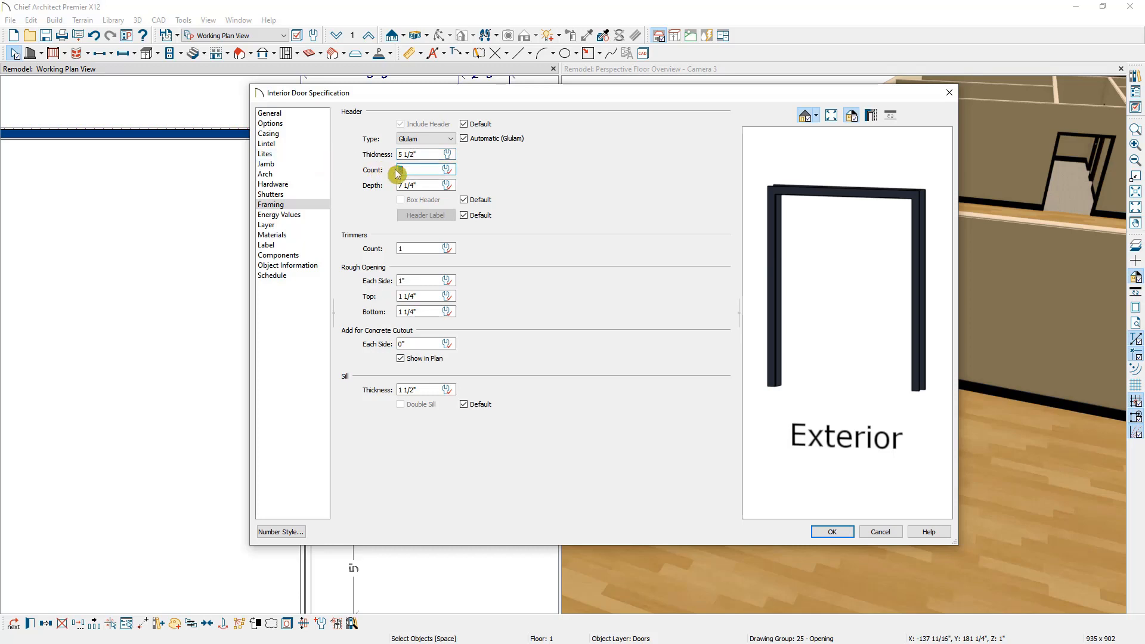
text(1)
key(Tab)
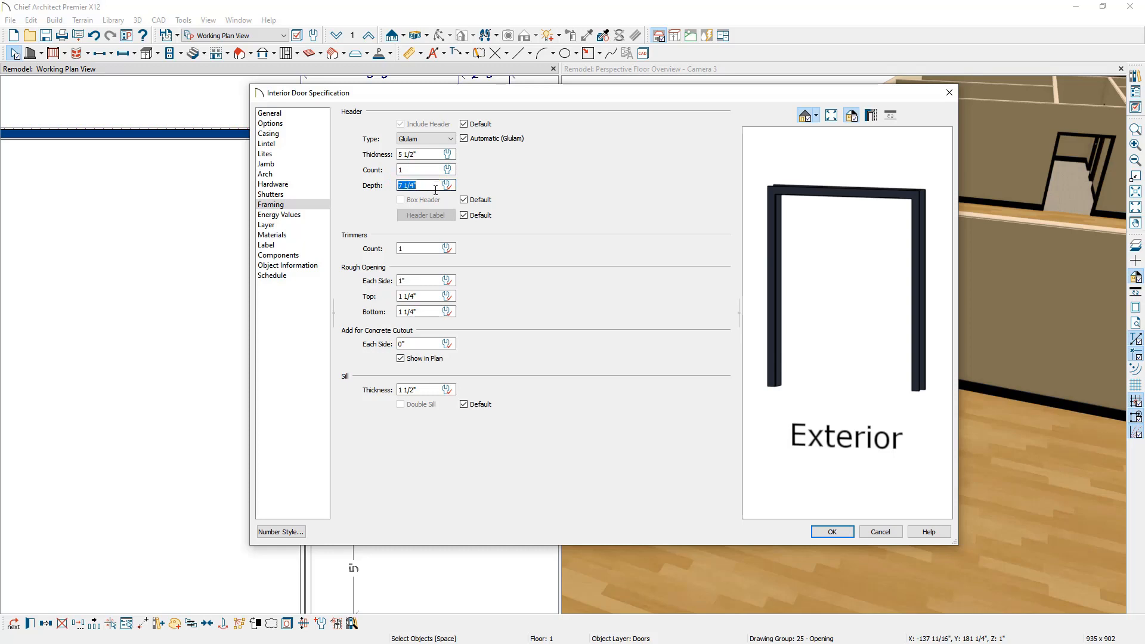
text(19)
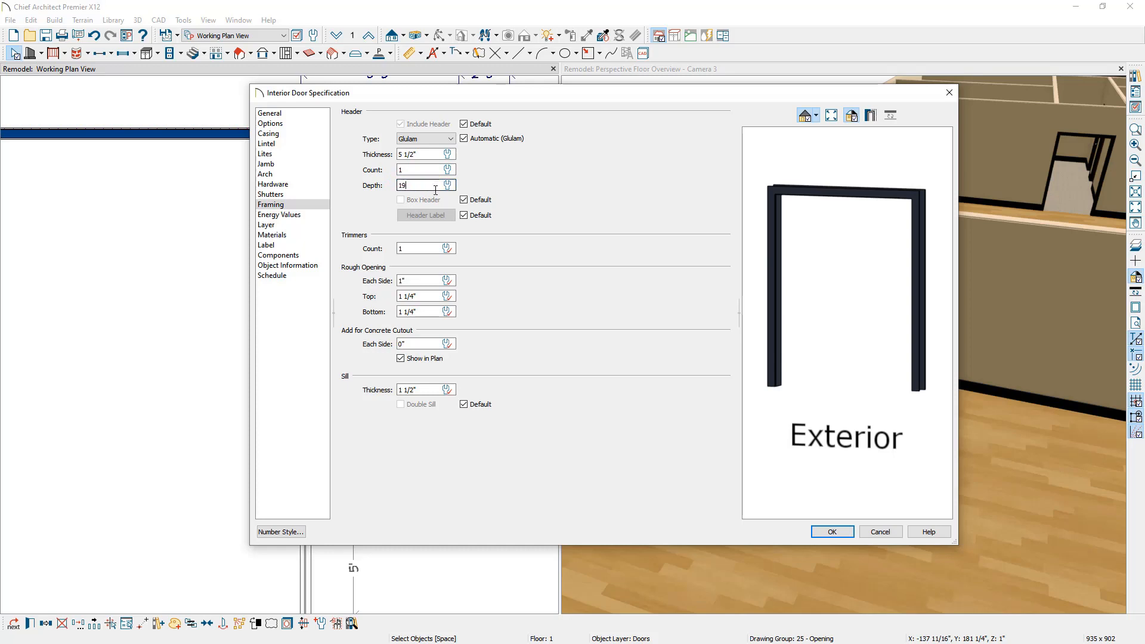
Set the doorway's trimmer count to 2 and apply its framing specification.
click(377, 249)
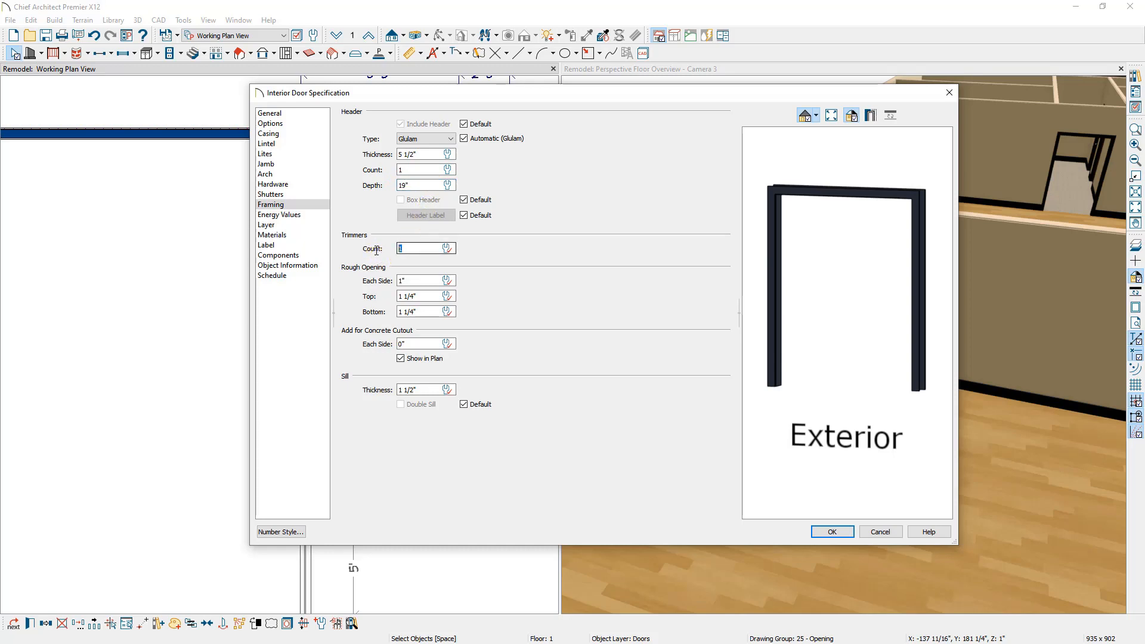
text(2)
key(Tab)
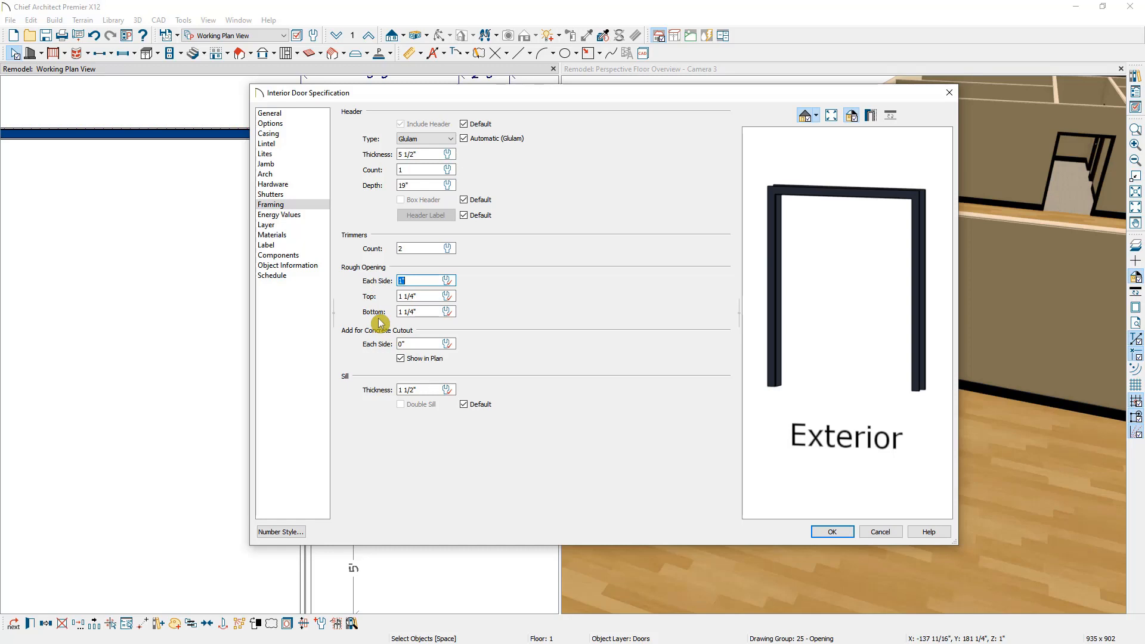
click(805, 530)
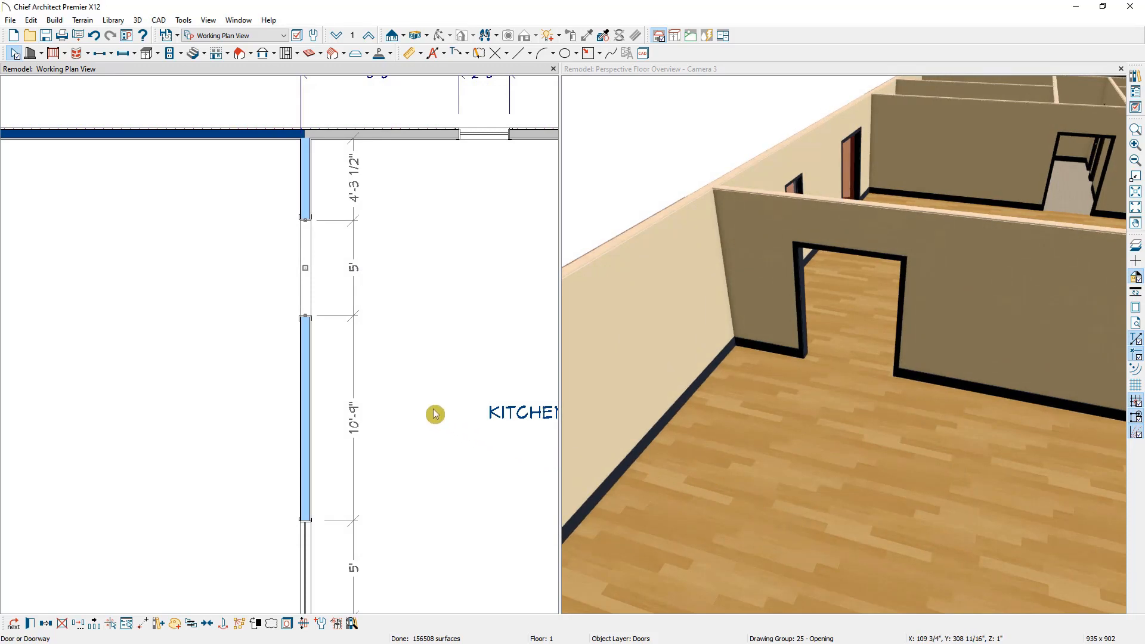
Delete the remaining window from the converted wall between the addition and the kitchen-dining-living room.
scroll(435, 414, down, 5)
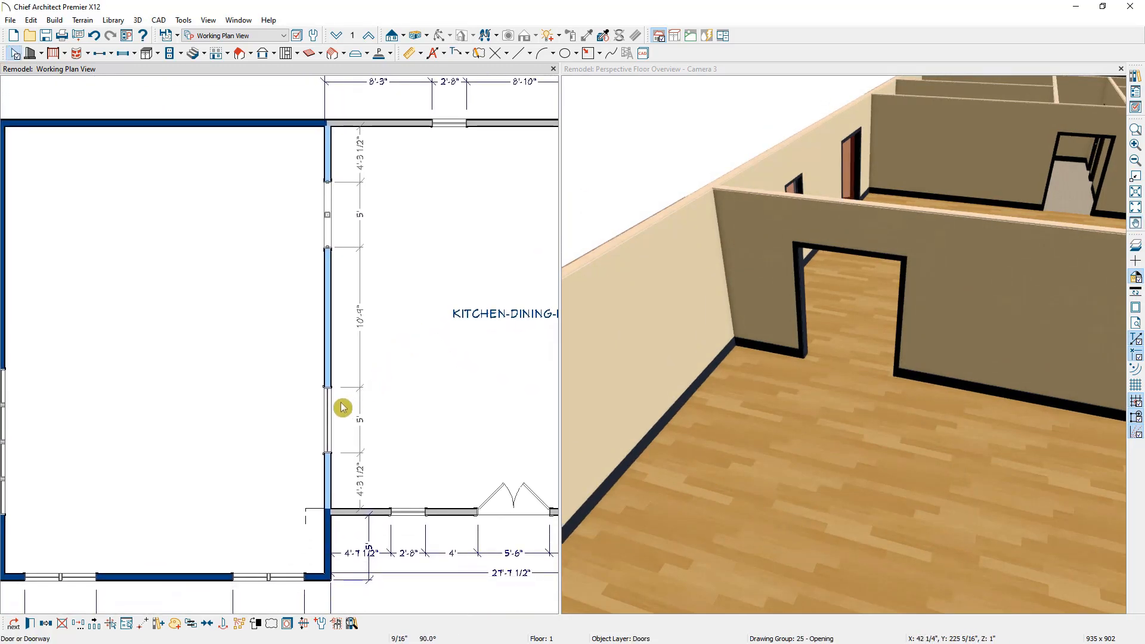
click(334, 409)
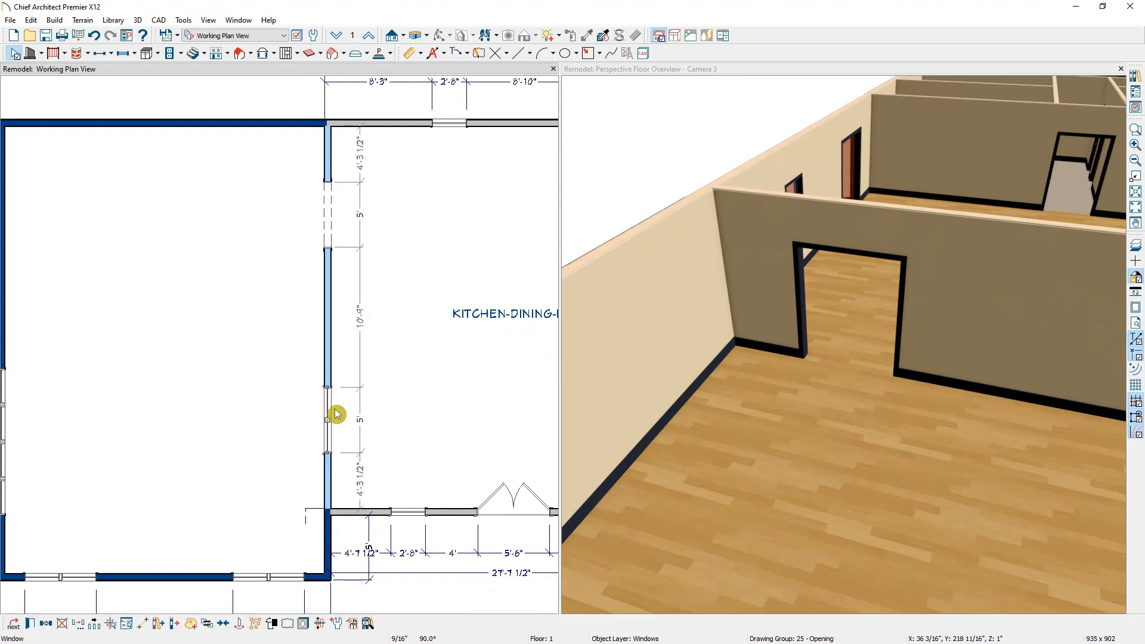
key(Delete)
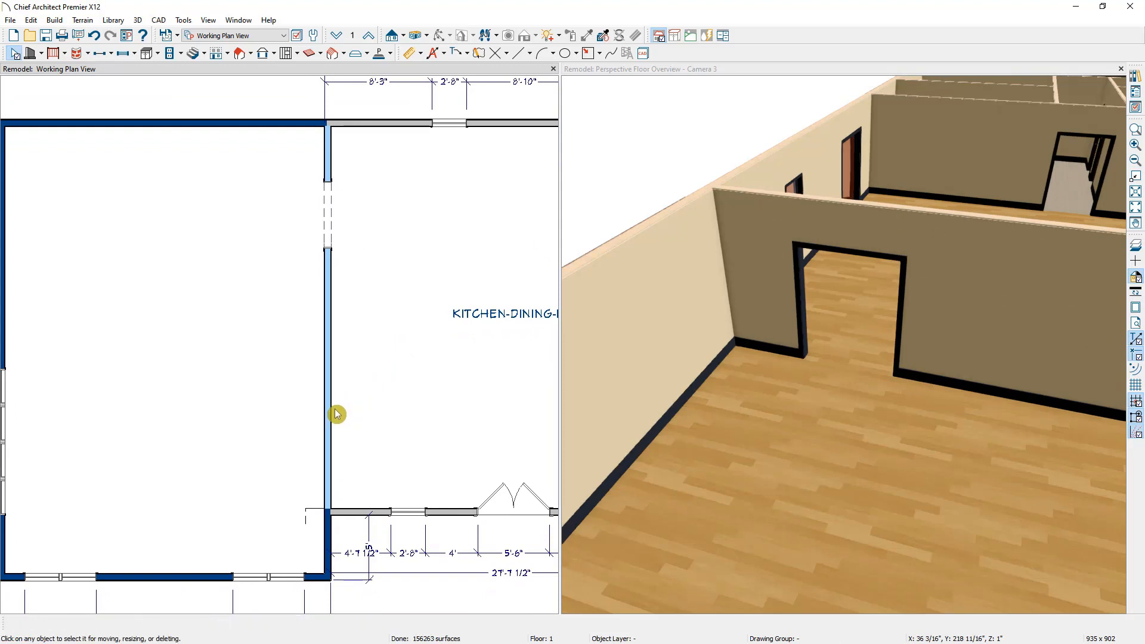
Copy the 5' doorway within the converted wall by reflecting it about the wall's midpoint.
click(332, 230)
click(47, 622)
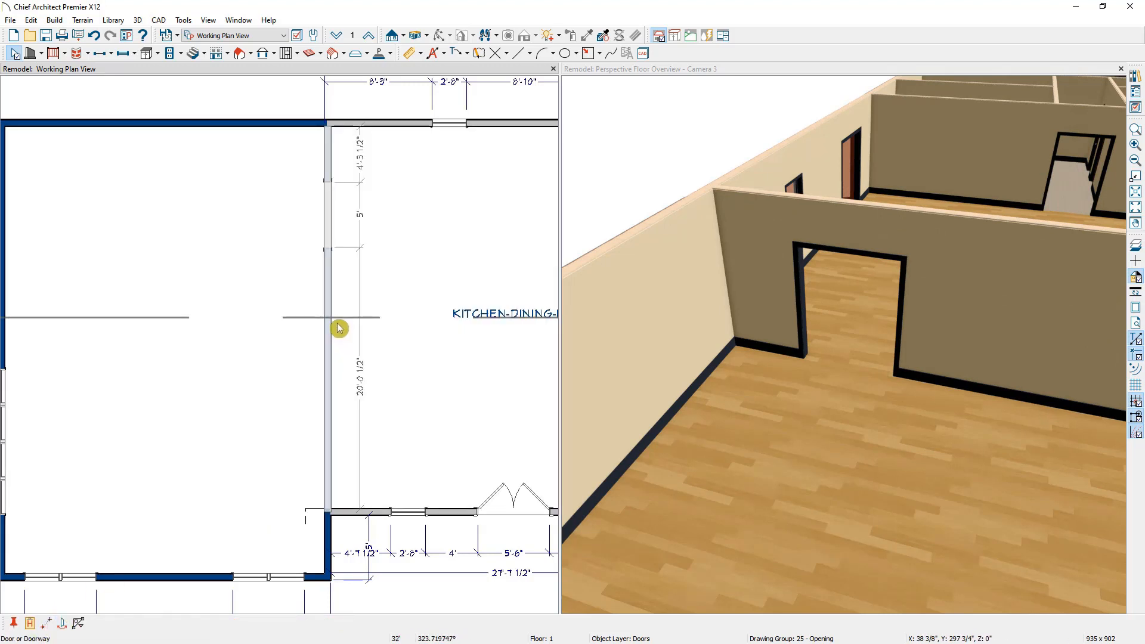
click(338, 328)
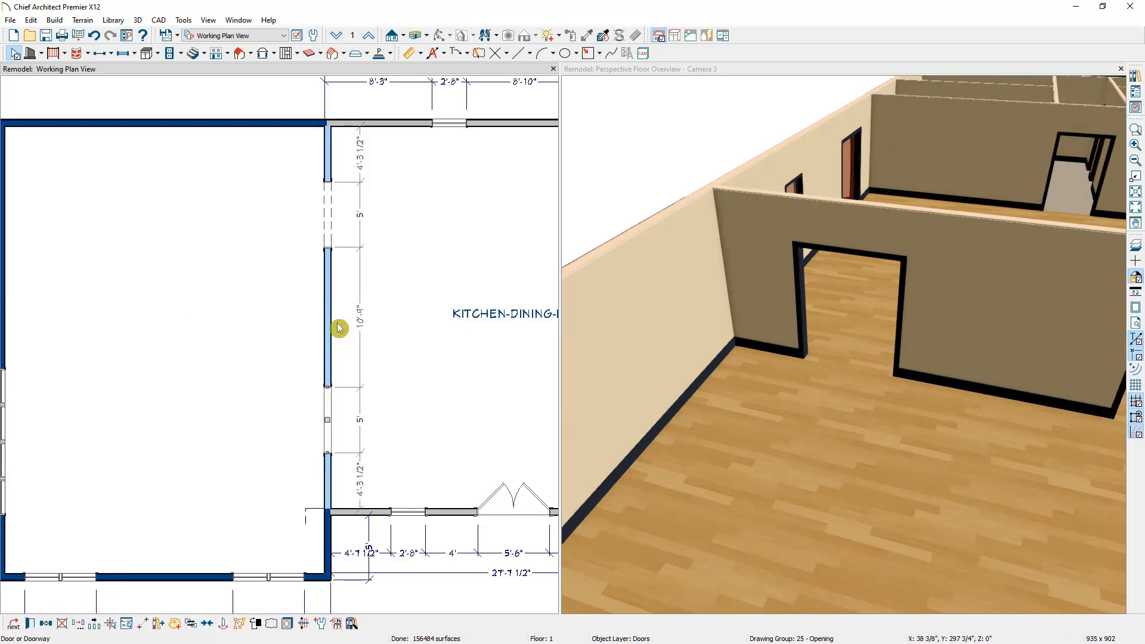
Examine both doorways of the converted wall in the perspective floor overview.
scroll(954, 362, down, 1)
middle_drag(918, 358, 754, 338)
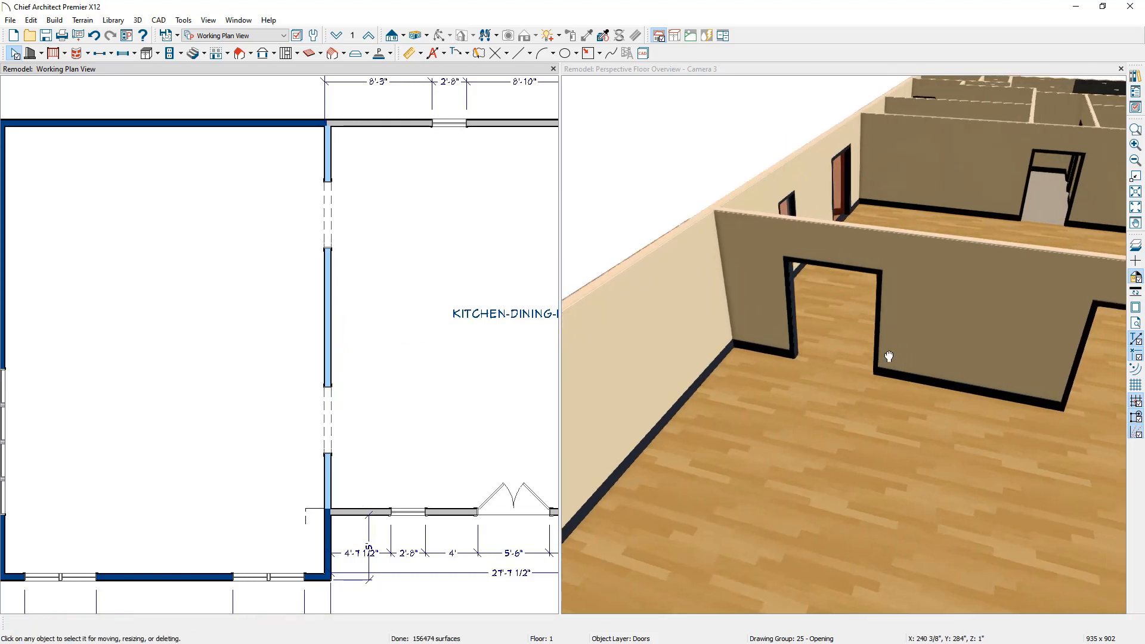
click(754, 338)
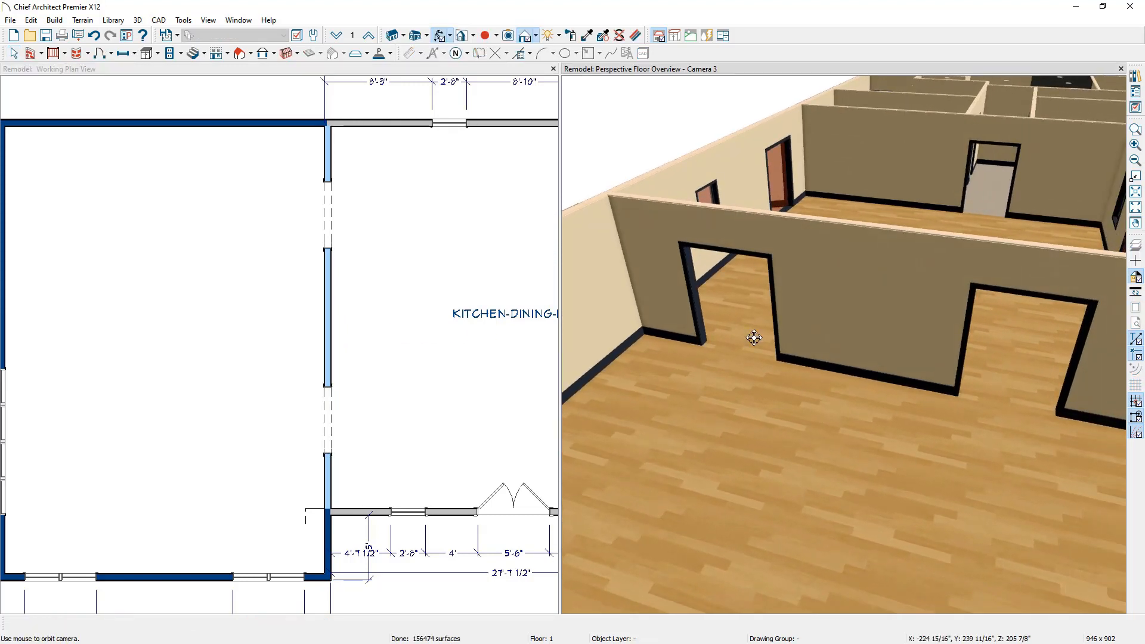
scroll(754, 338, down, 2)
drag(754, 344, 763, 358)
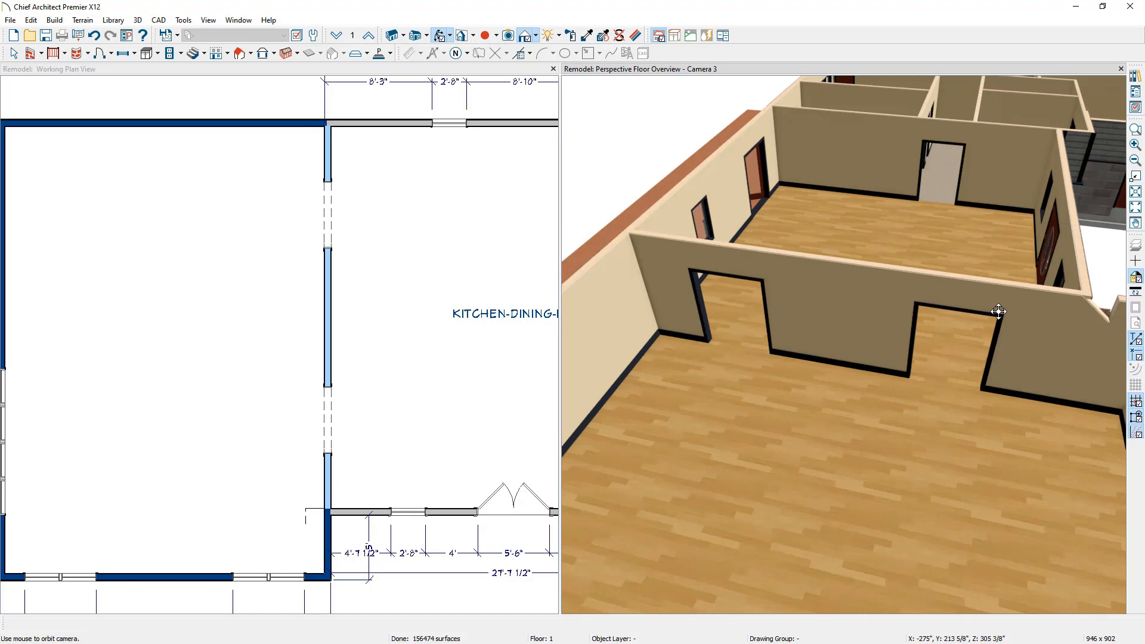
Restore the plan view to full size and build framing for the converted wall, leaving the header and wall framing layers hidden.
drag(518, 71, 593, 225)
scroll(698, 460, down, 3)
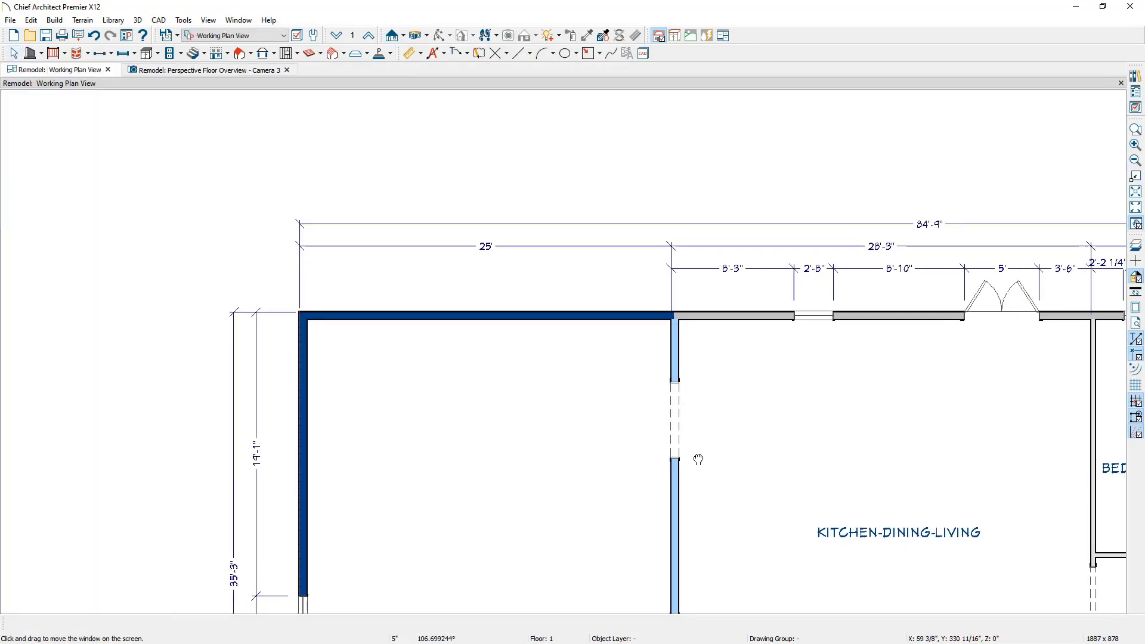
drag(699, 459, 660, 268)
key(space)
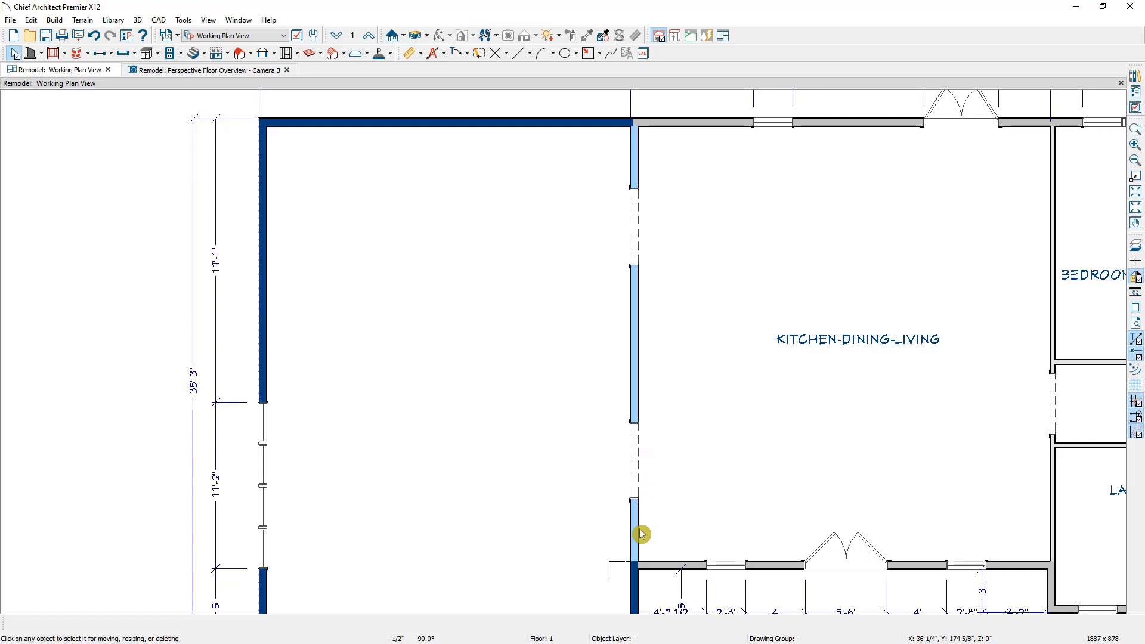
click(644, 305)
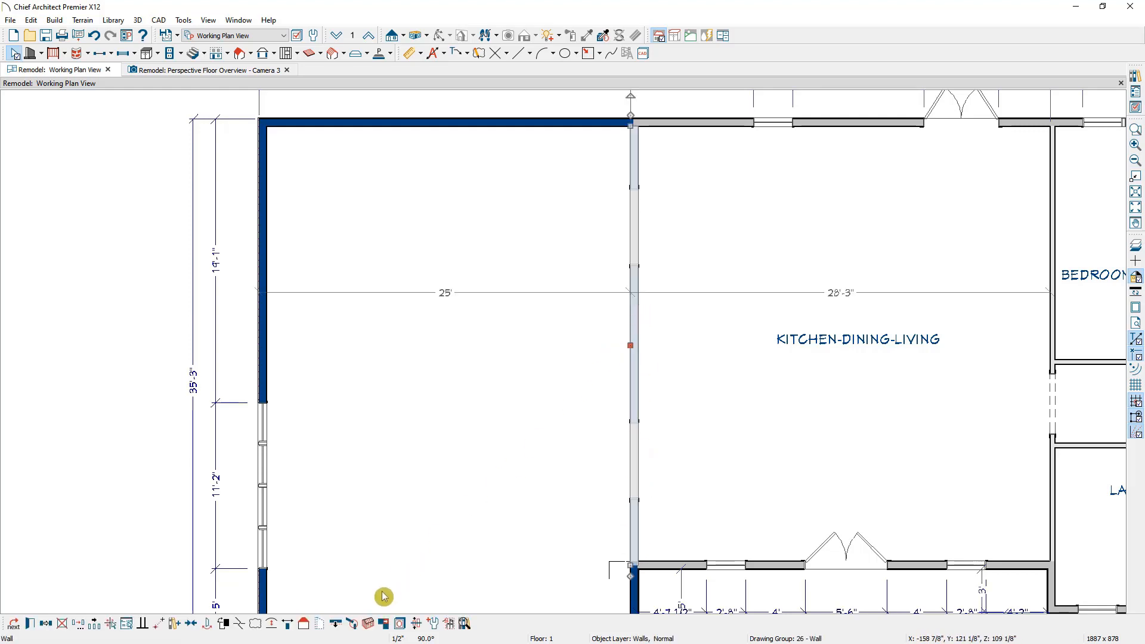
click(368, 624)
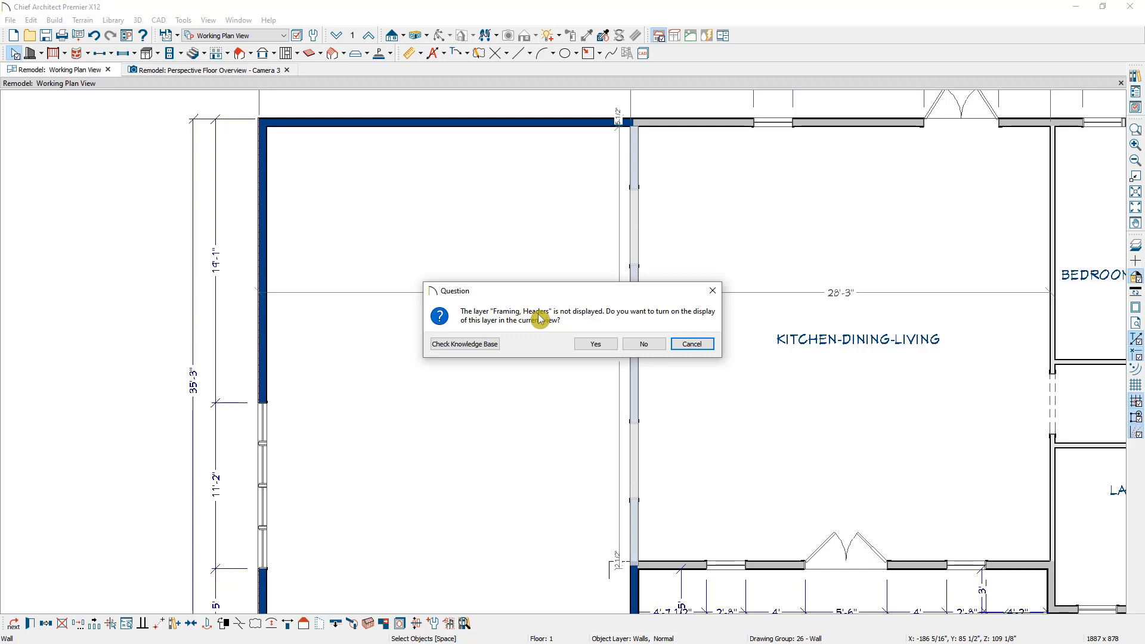
click(645, 346)
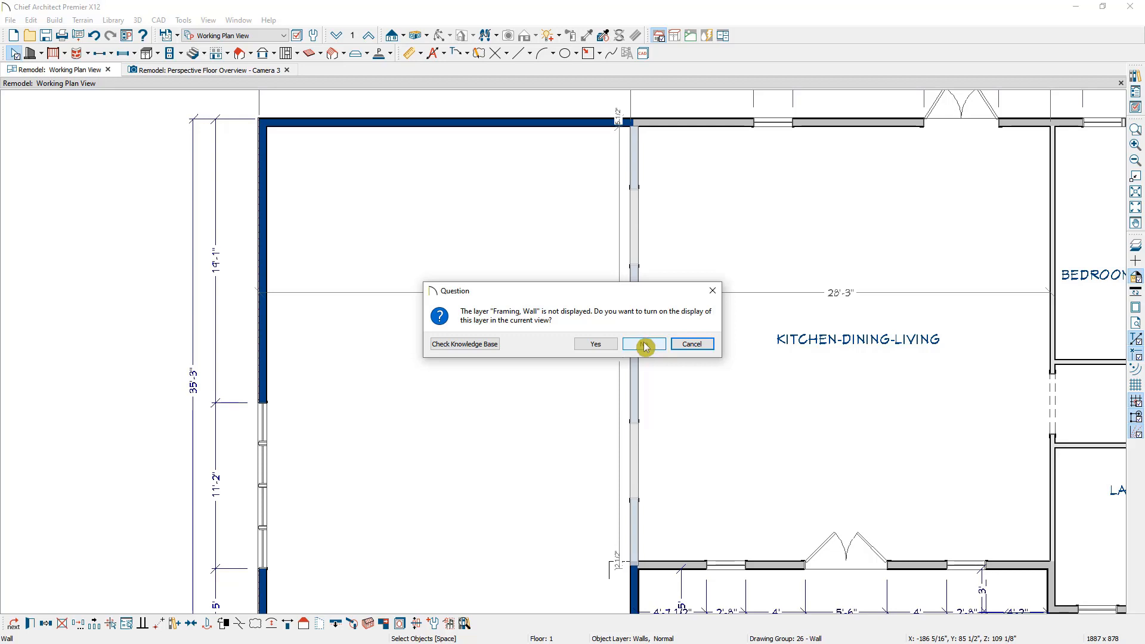
click(646, 345)
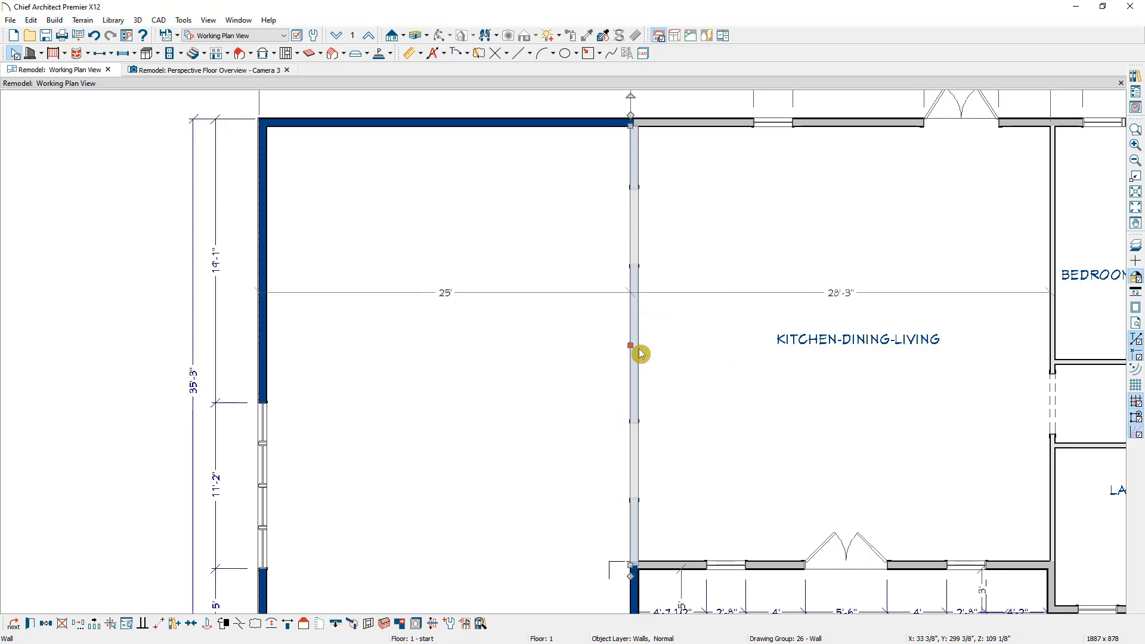
Open the converted wall's framing detail, try lowering the top edge of the right-hand doorway header by 9 1/2", and undo it.
click(370, 624)
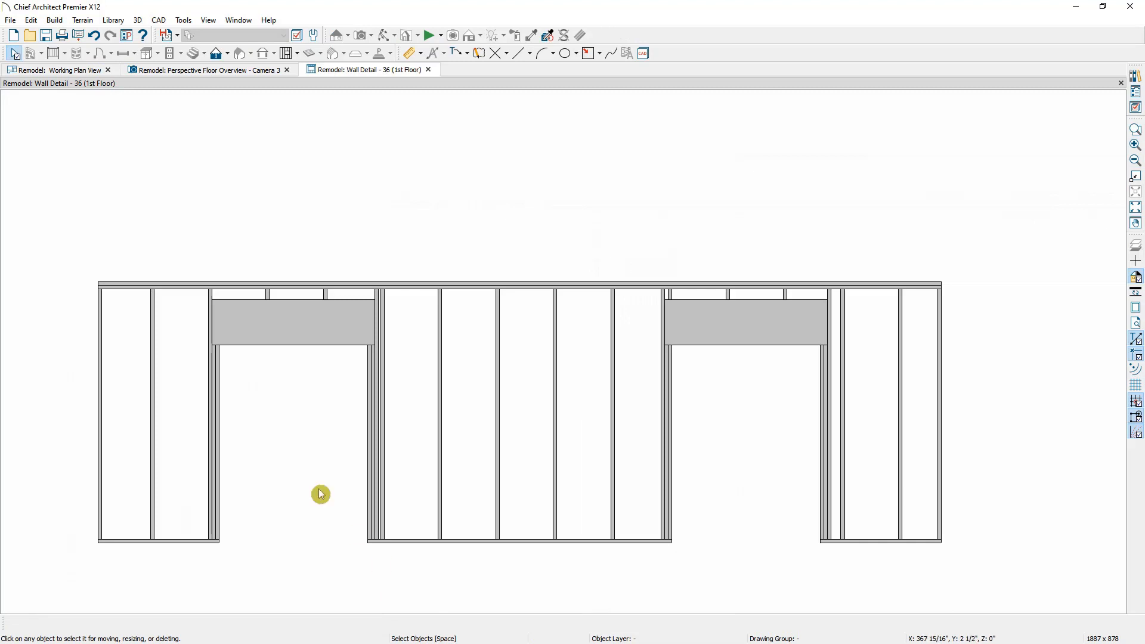
click(710, 335)
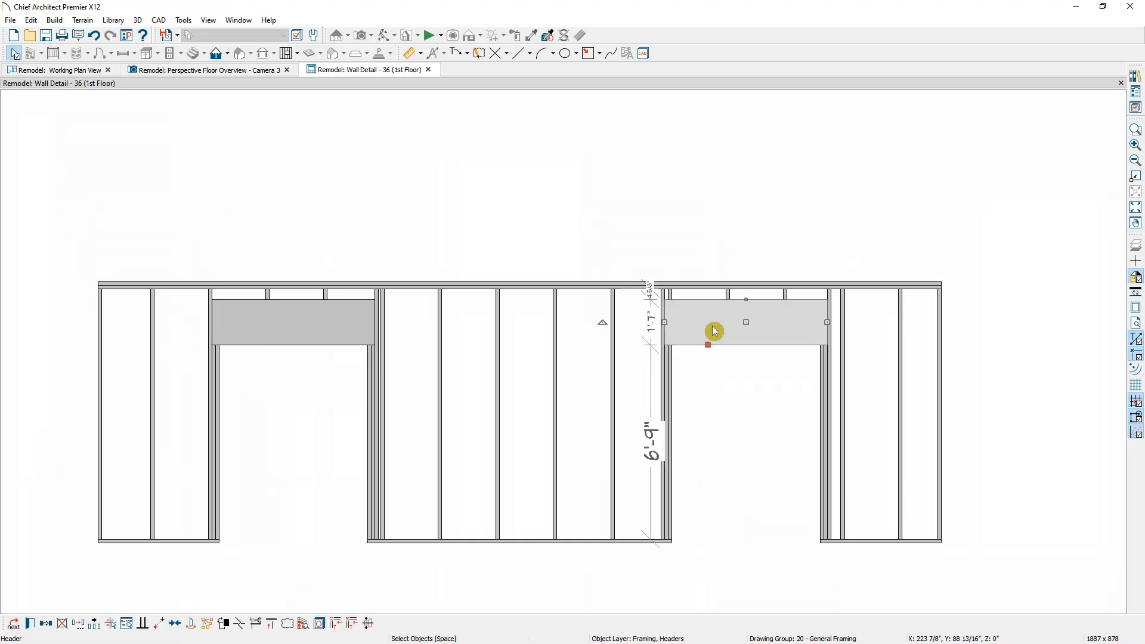
drag(746, 300, 744, 316)
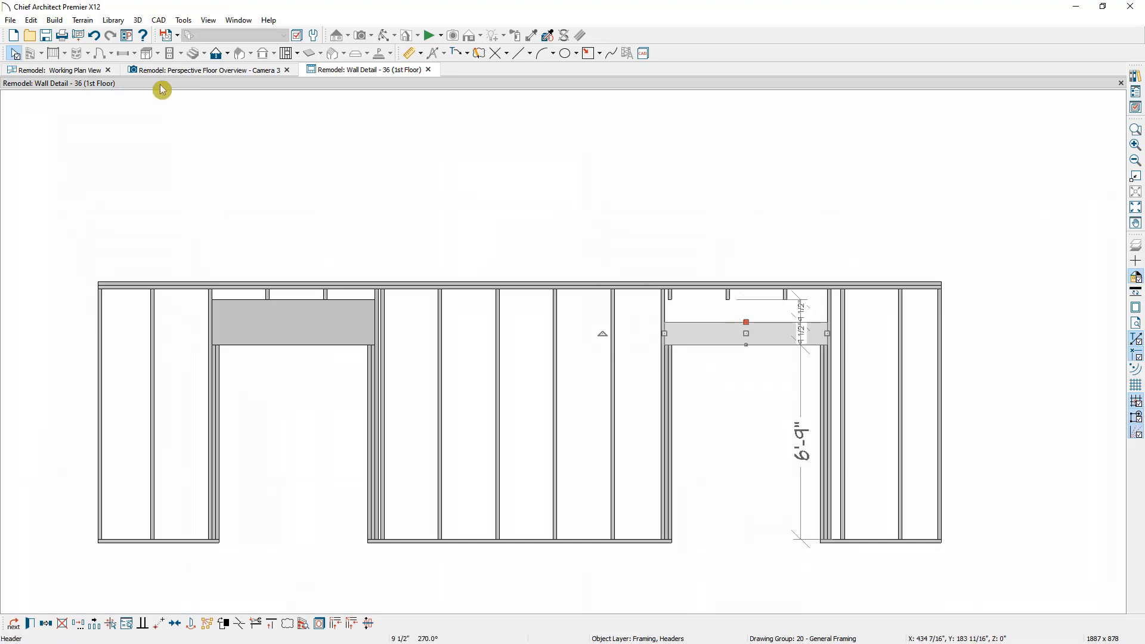
click(95, 35)
Try shifting a stud between the two doorways sideways by 9", undo the move, and close the wall detail.
click(498, 366)
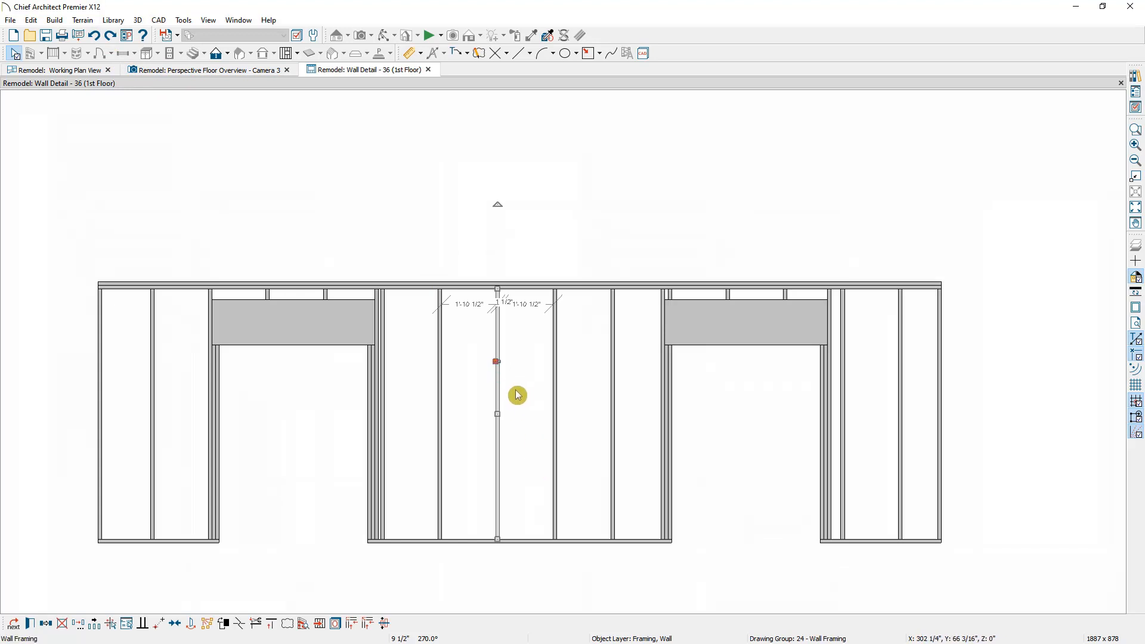
drag(500, 415, 518, 413)
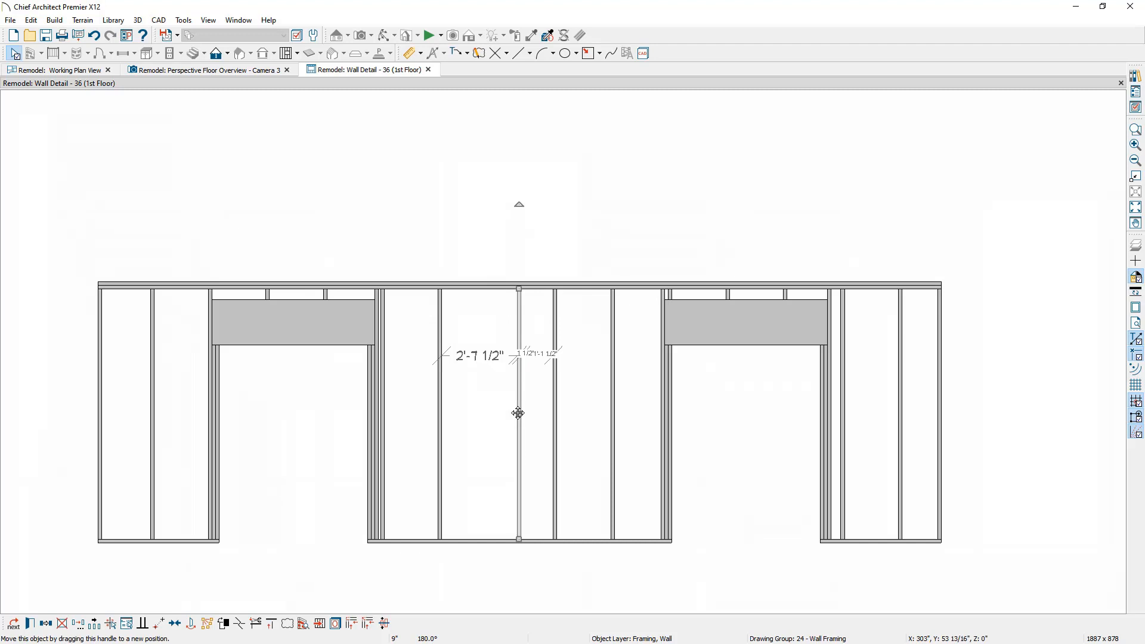
click(95, 36)
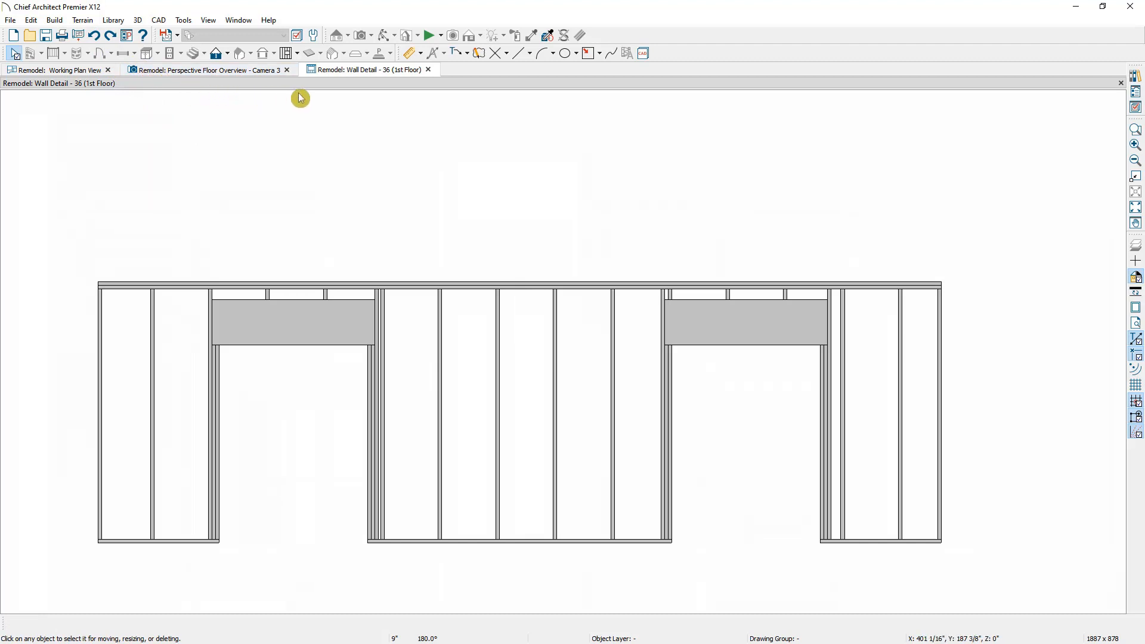
click(428, 71)
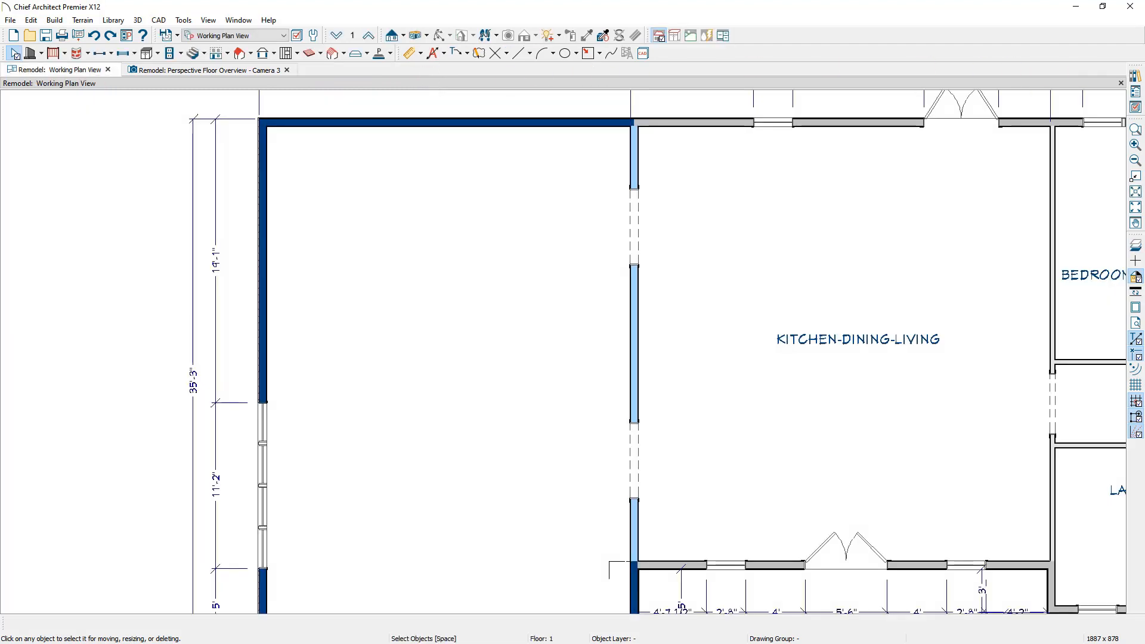
Check the finished house picture 1.1 Complete.jpg in Photos and return to the remodel floor plan.
drag(1144, 89, 668, 56)
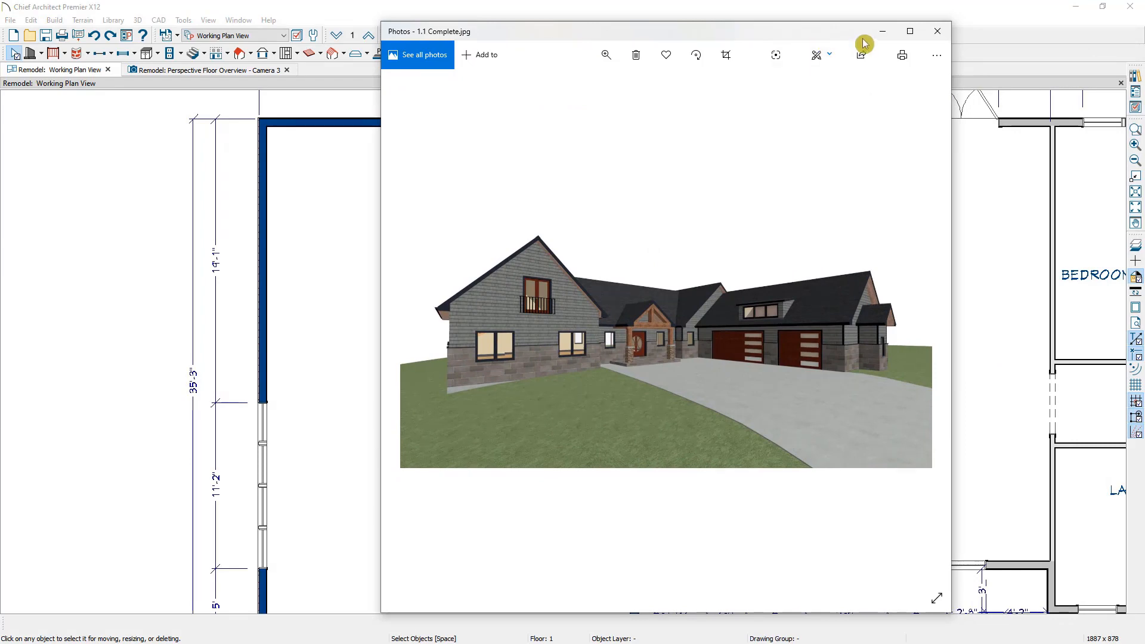
click(911, 31)
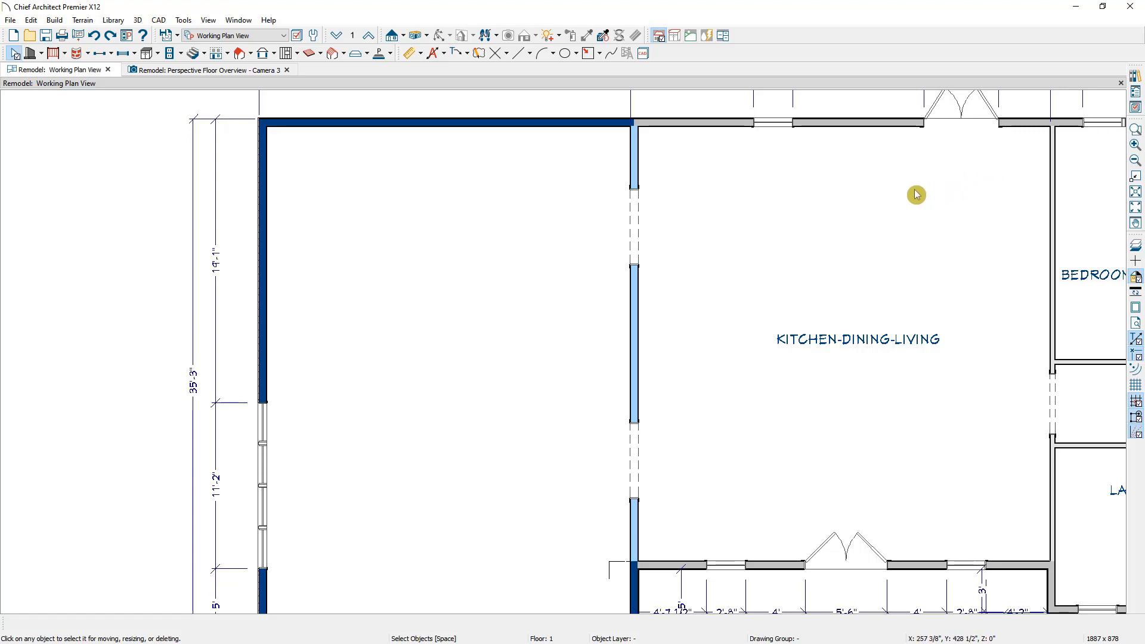
scroll(915, 195, down, 2)
middle_drag(915, 195, 706, 206)
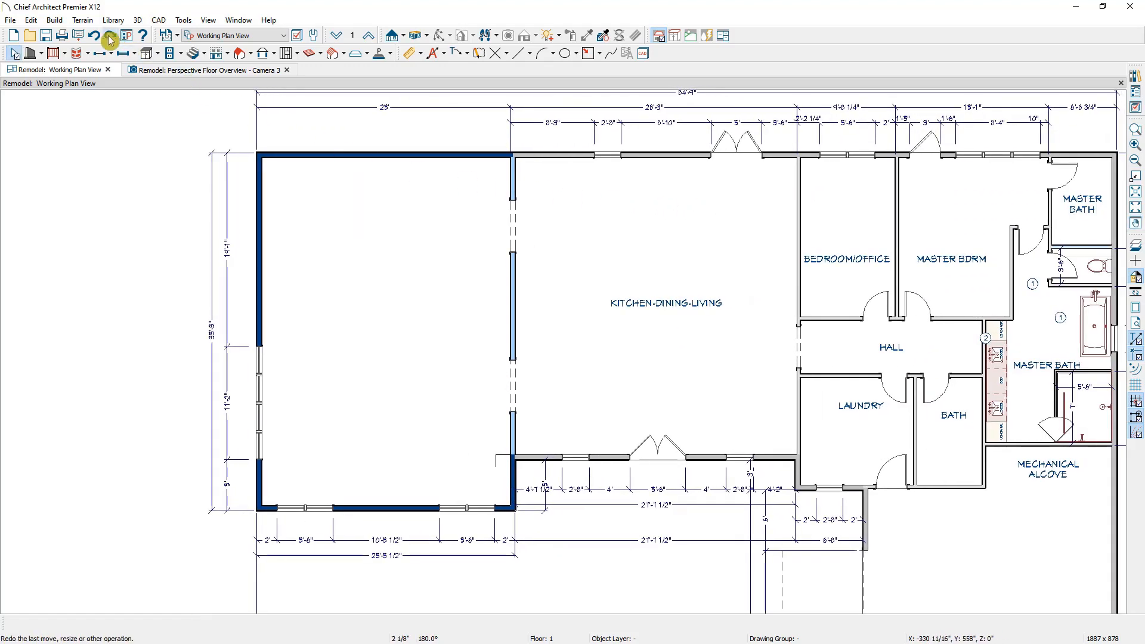
Add a 2nd floor to the model as a new blank plan rather than deriving it from the first floor.
click(54, 21)
mouse_move(82, 101)
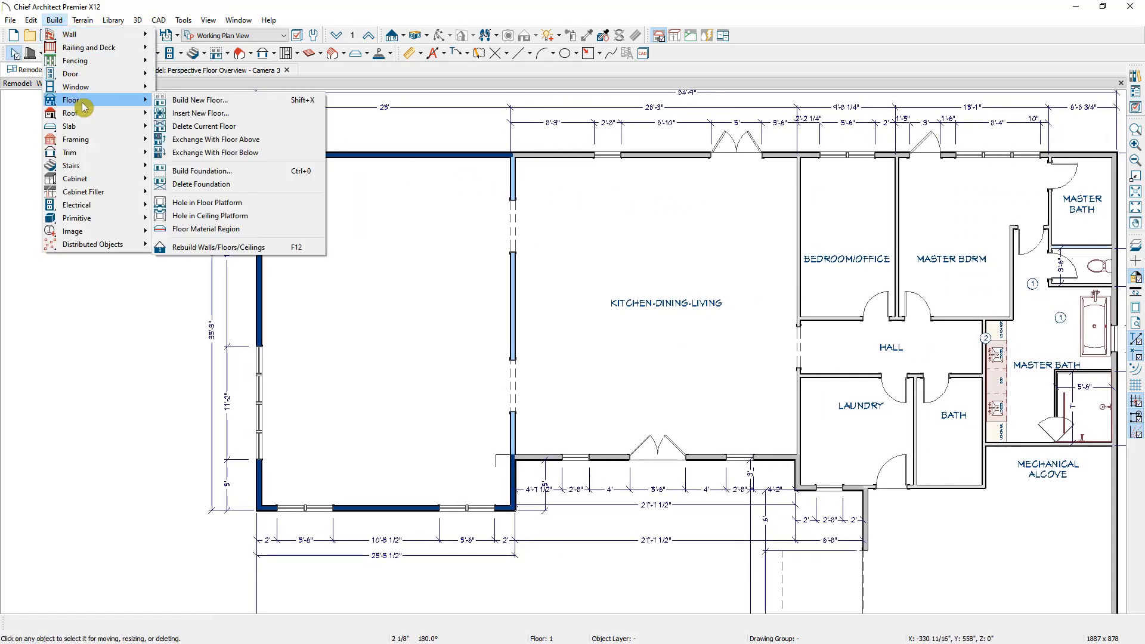
click(176, 100)
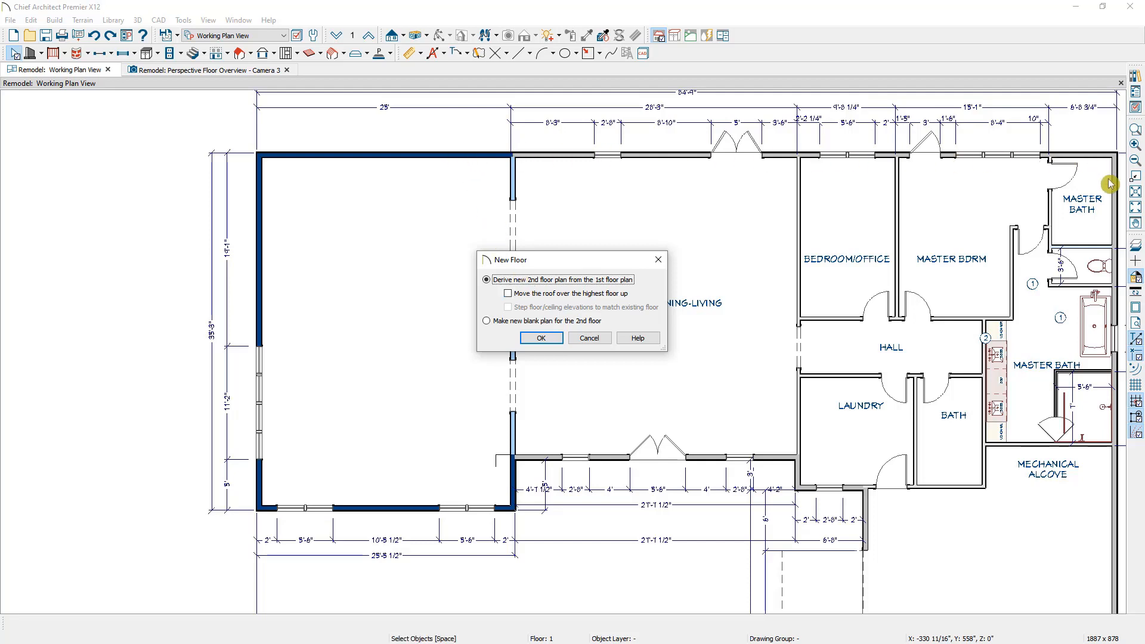
click(536, 324)
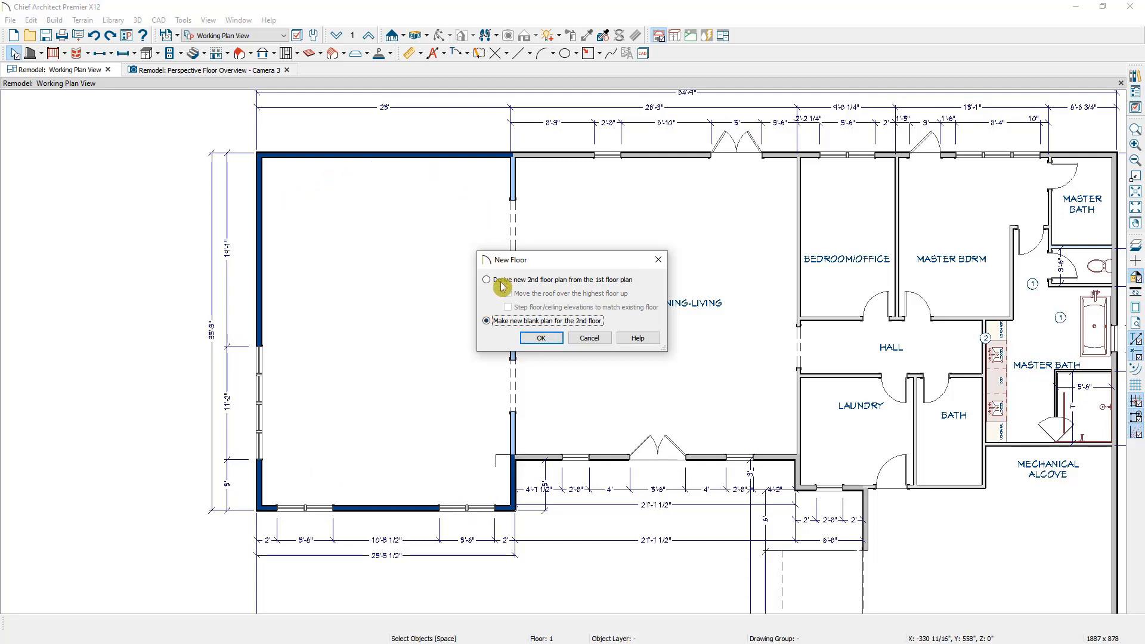
click(543, 339)
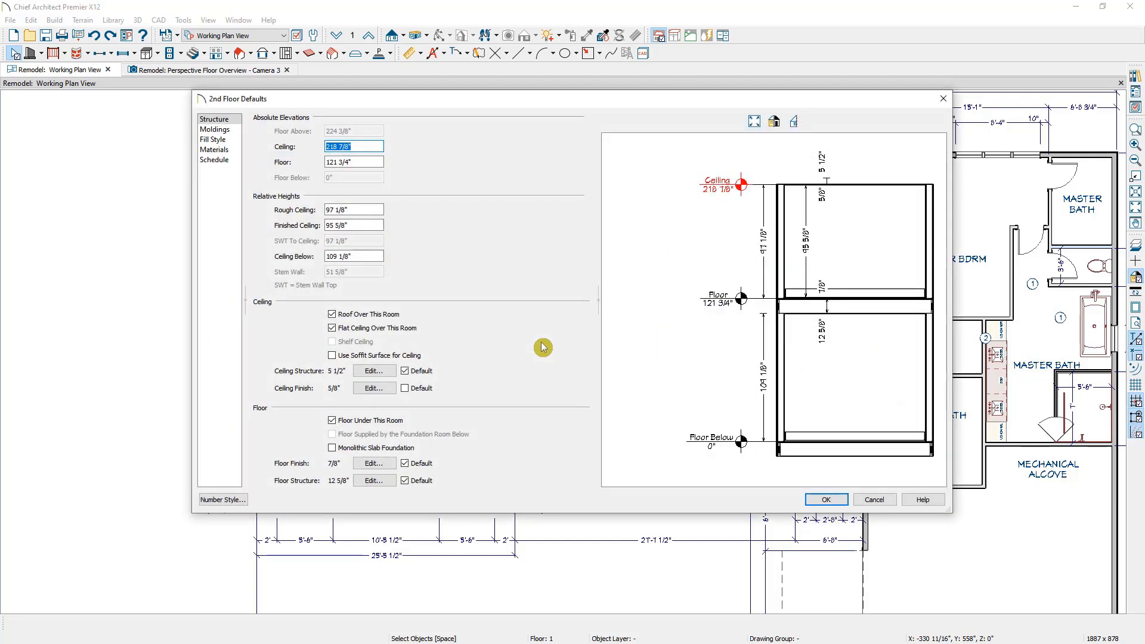
Review the 2nd floor's finished ceiling height and molding defaults, and accept the floor defaults.
click(372, 225)
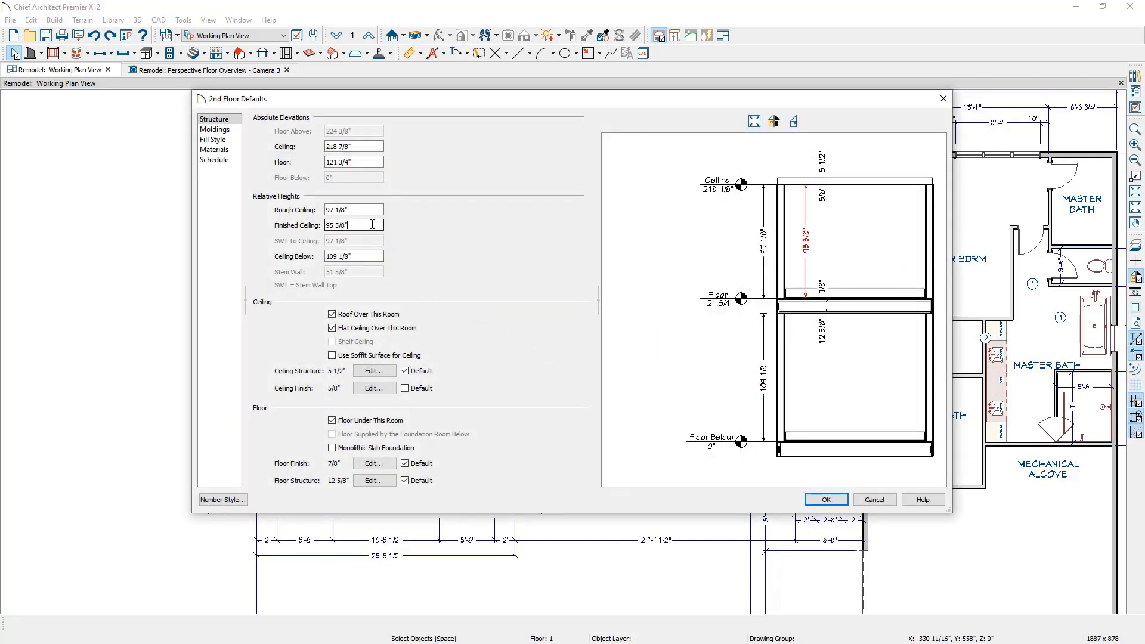
click(215, 129)
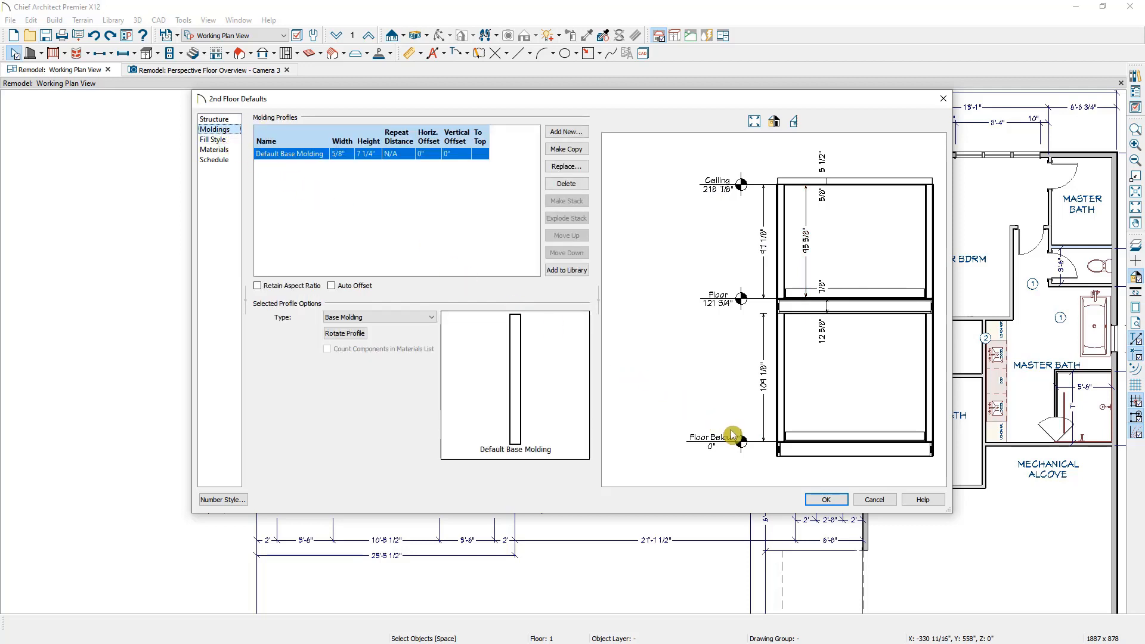
click(817, 500)
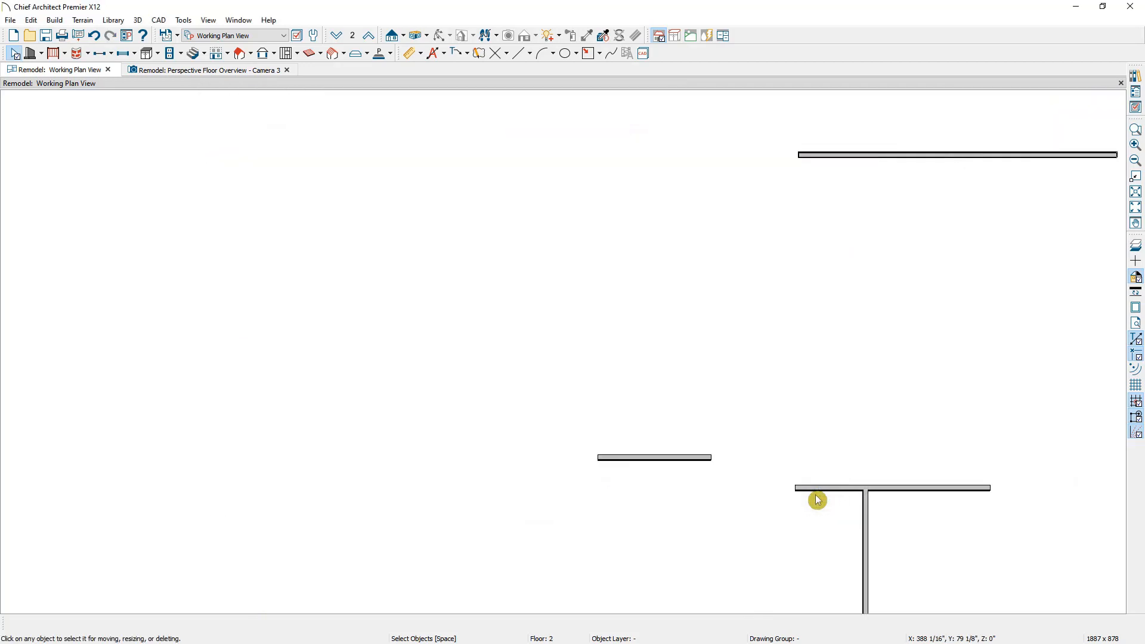
Display the first floor as a reference beneath the second-floor plan around the addition.
scroll(818, 500, down, 3)
middle_drag(816, 499, 660, 298)
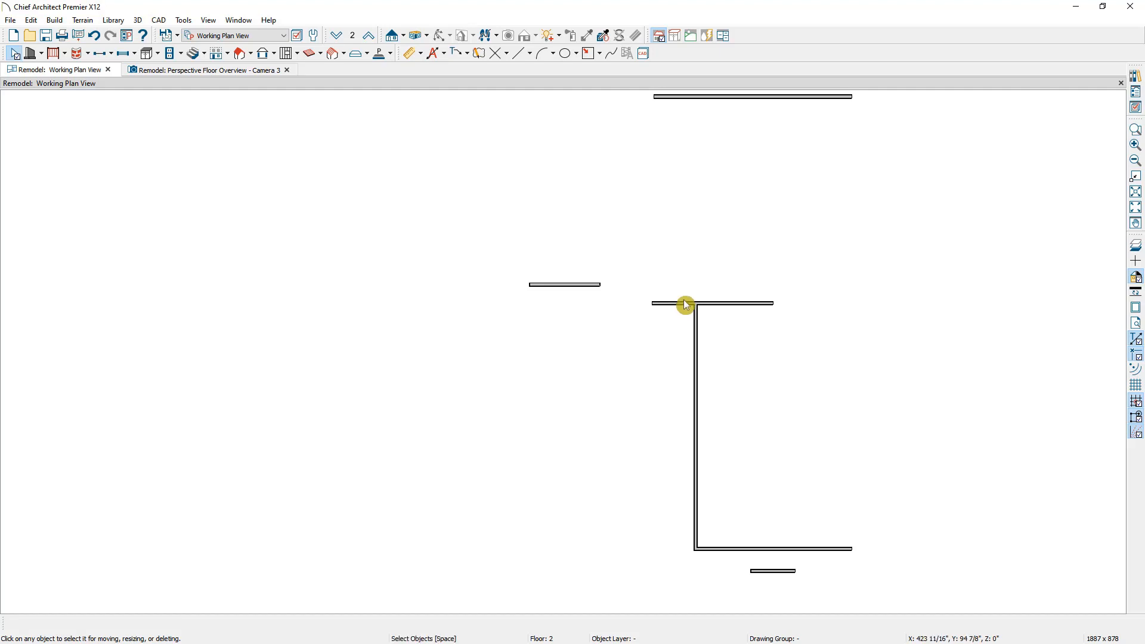
click(1135, 247)
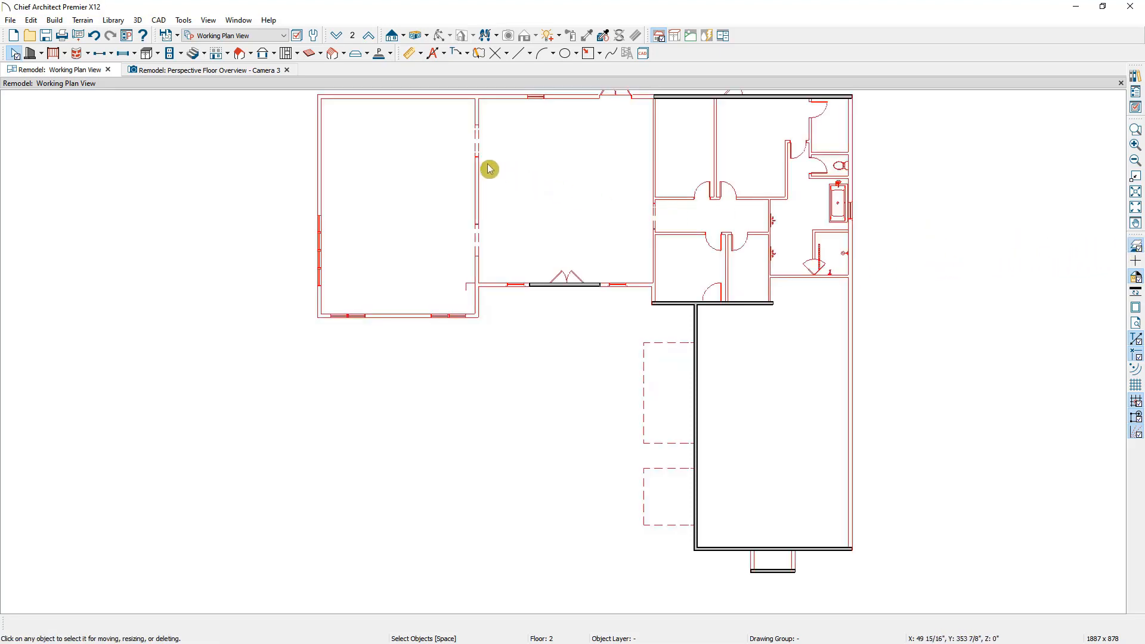
scroll(489, 170, up, 1)
middle_drag(490, 169, 539, 266)
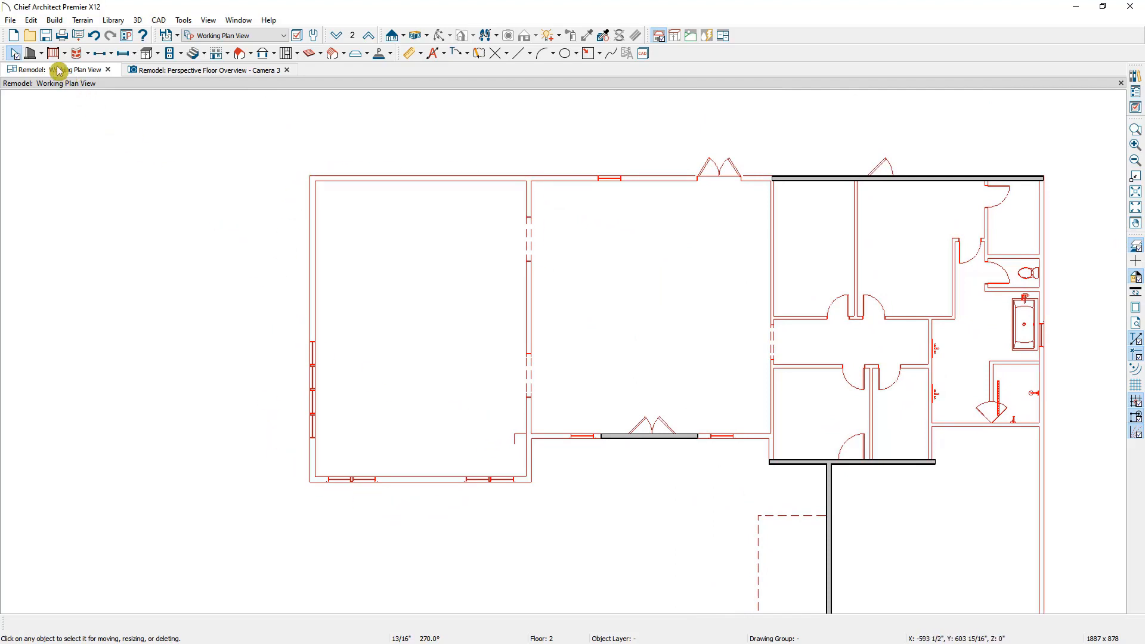
Draw straight exterior walls enclosing a rectangular second-floor room over the addition, about 25' by 35'-3".
click(41, 53)
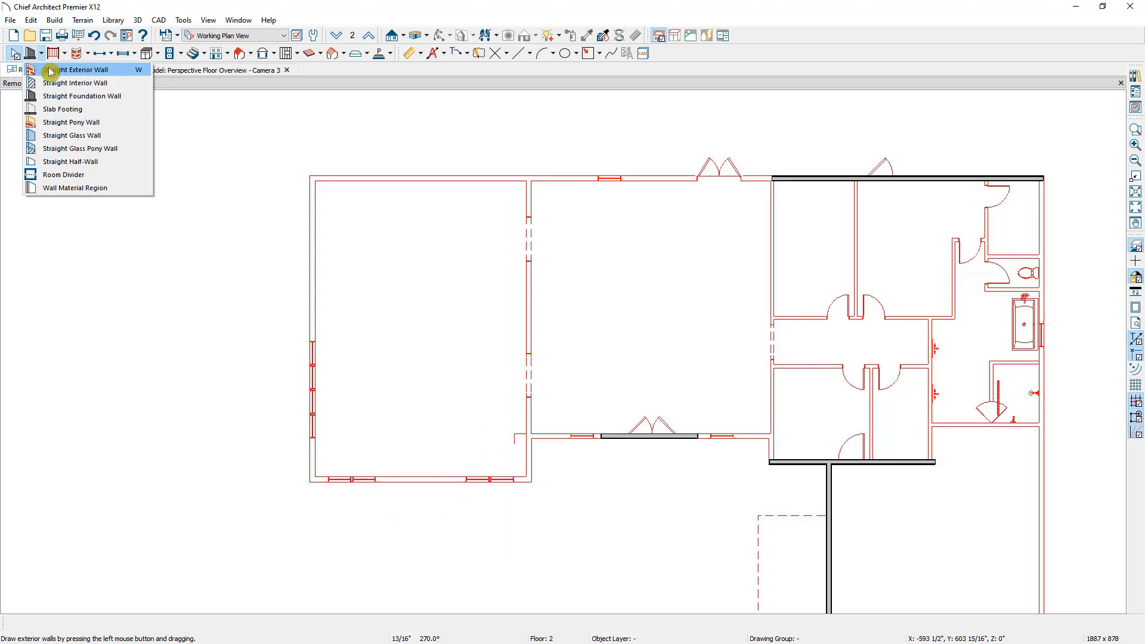
click(50, 71)
drag(527, 179, 525, 480)
drag(525, 481, 527, 178)
Adjust the second-floor room's side walls to the addition's walls below, making the room 25'-5 1/2" wide.
click(530, 230)
drag(533, 232, 519, 234)
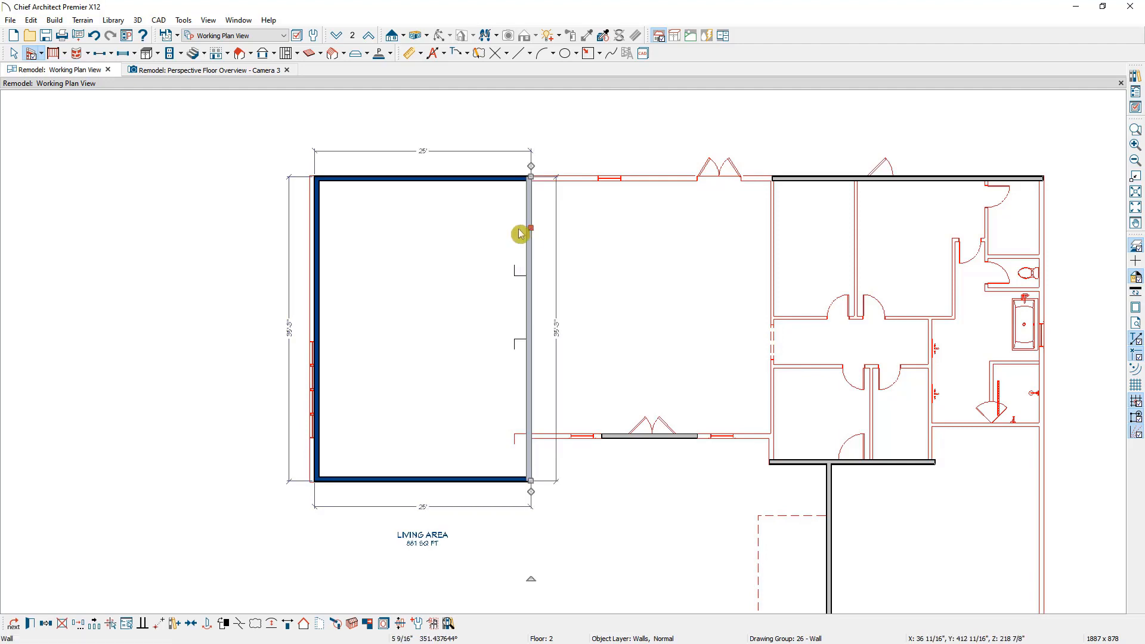
click(315, 209)
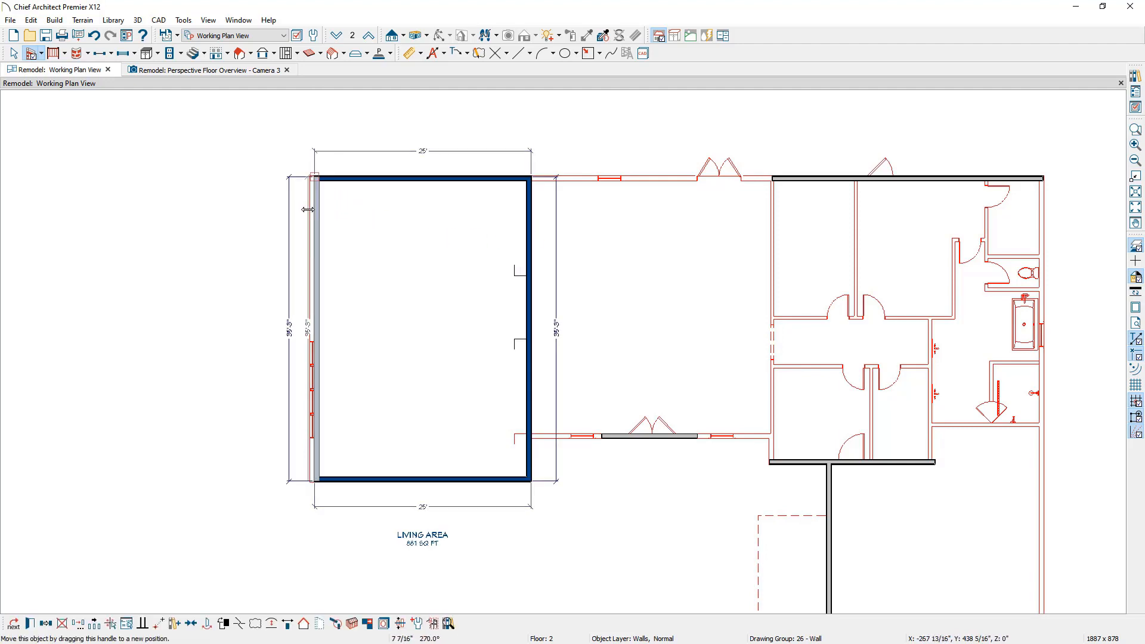
click(313, 212)
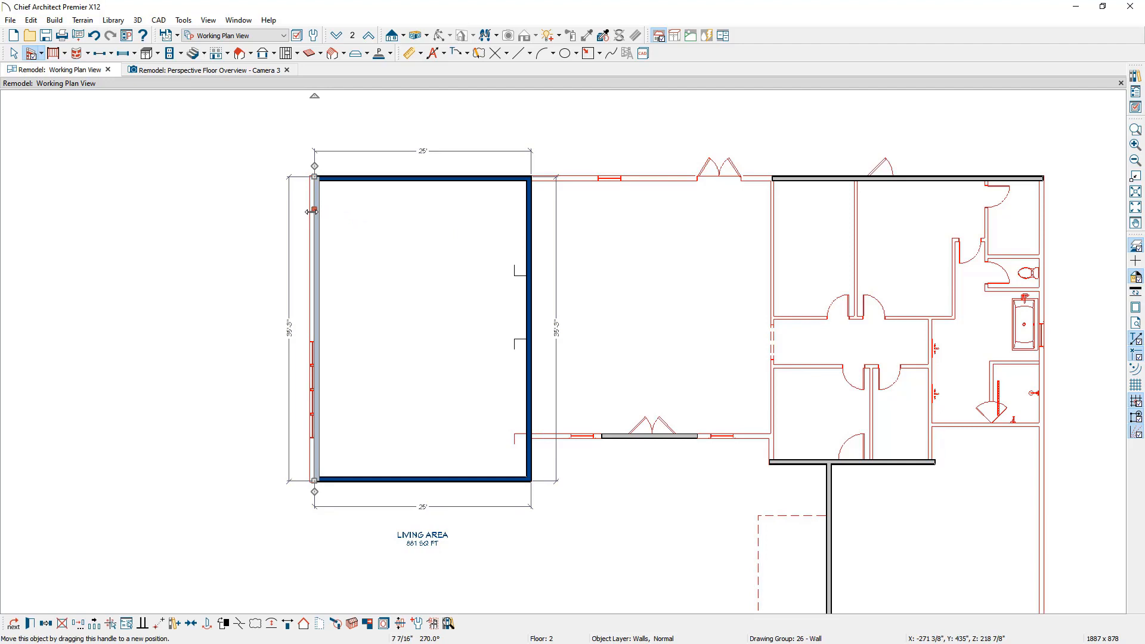
drag(312, 212, 311, 211)
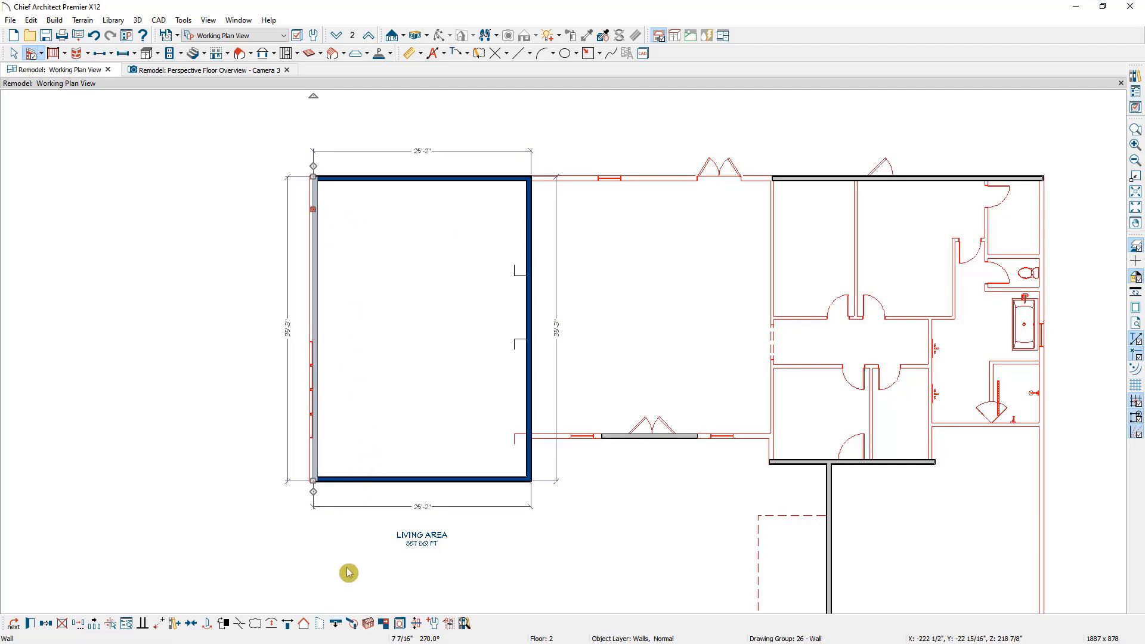
click(332, 628)
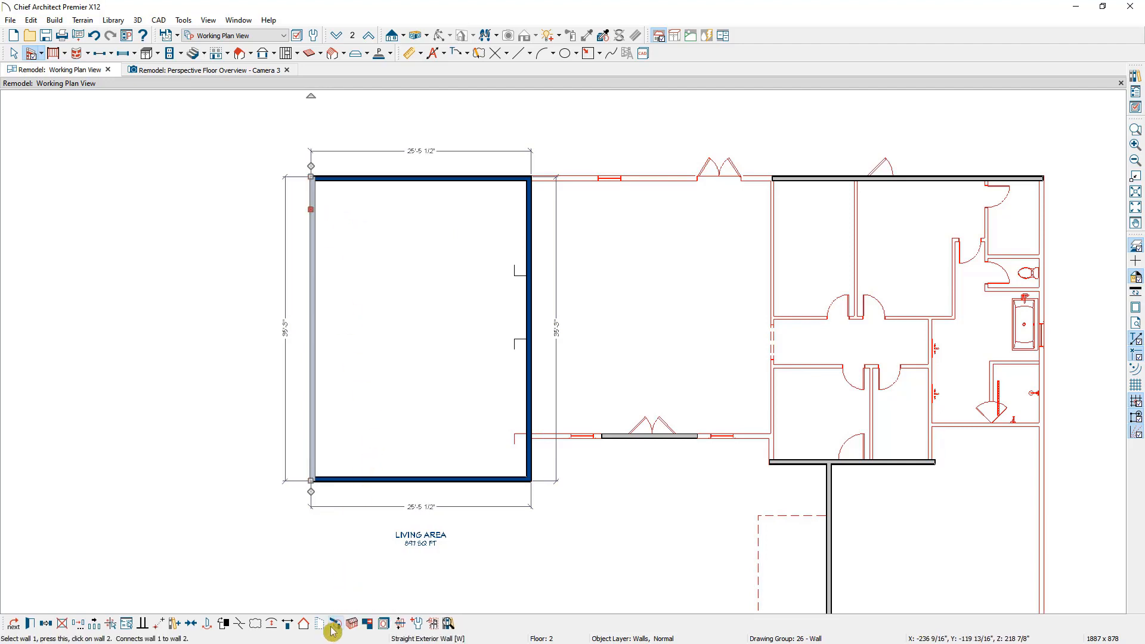
Replace the floor overview with a Perspective Full Overview and inspect the open top of the two-storey addition.
click(287, 69)
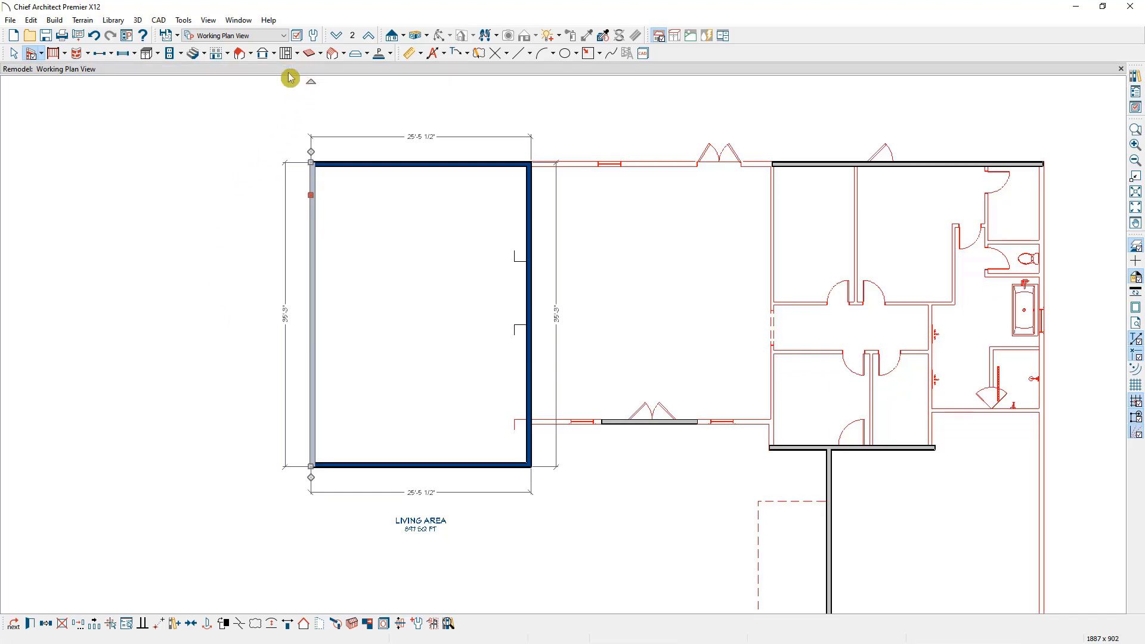
click(426, 35)
click(443, 72)
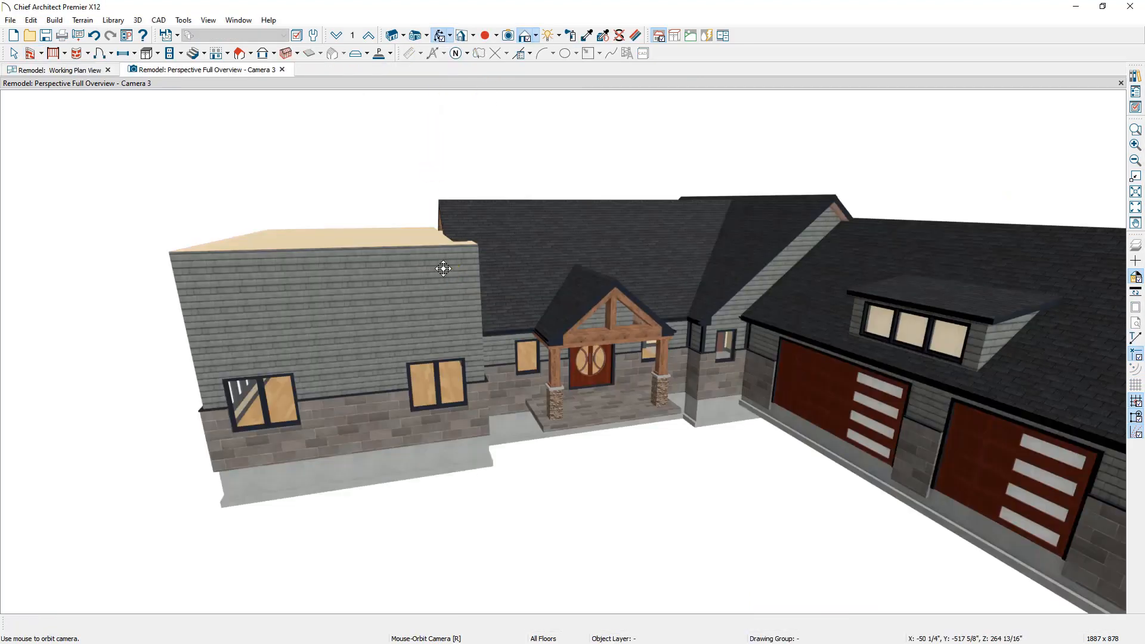
drag(443, 269, 417, 309)
scroll(469, 212, up, 4)
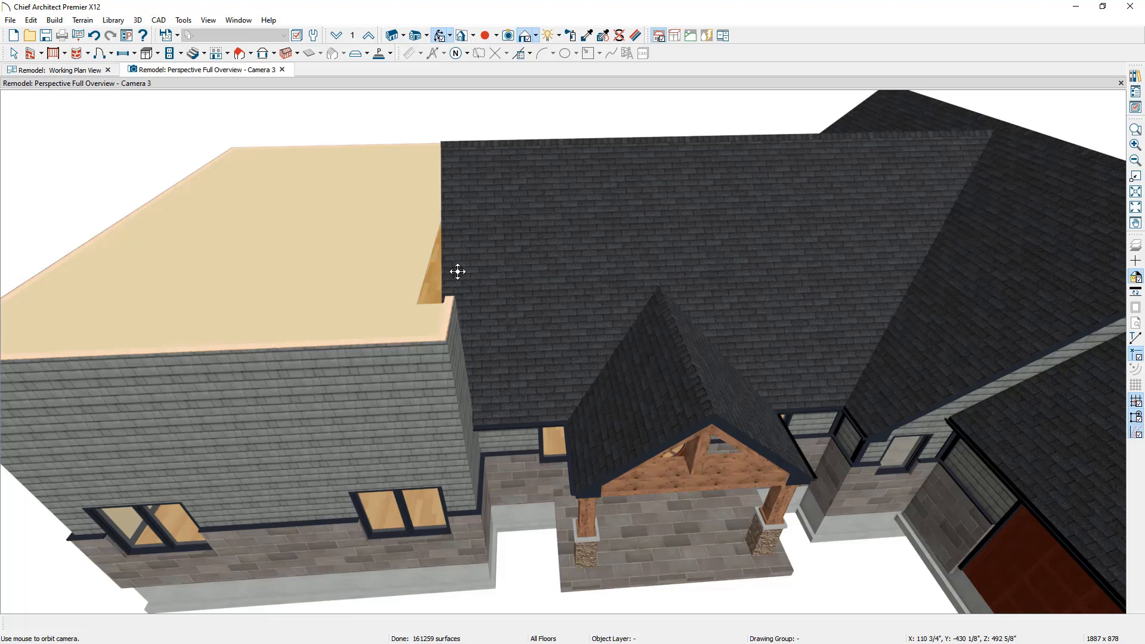
drag(458, 272, 612, 292)
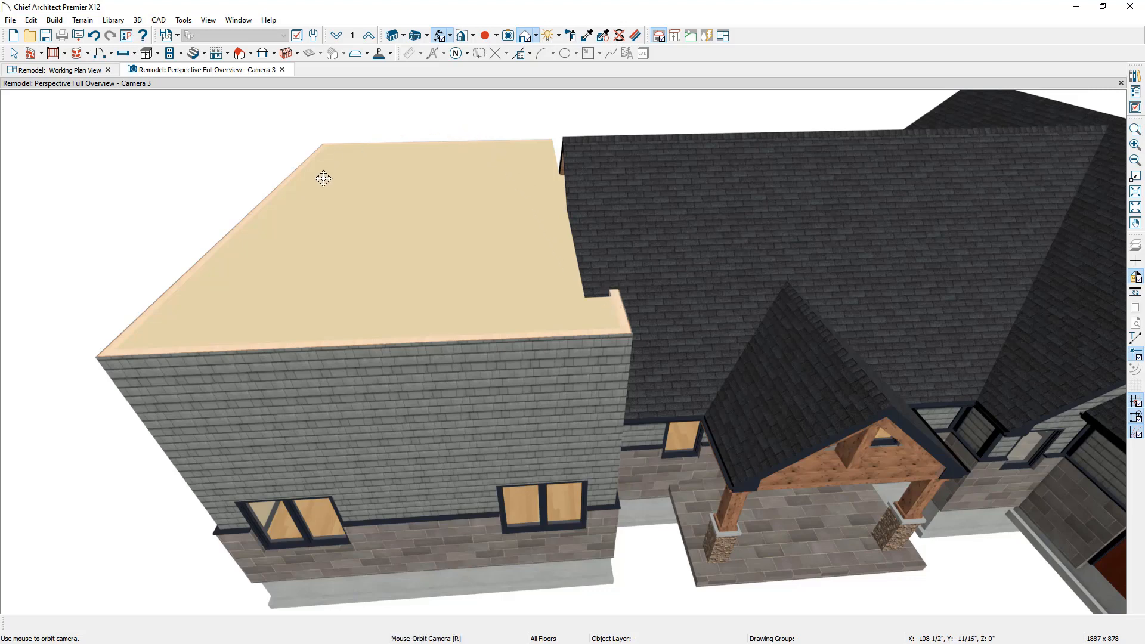
drag(267, 317, 330, 284)
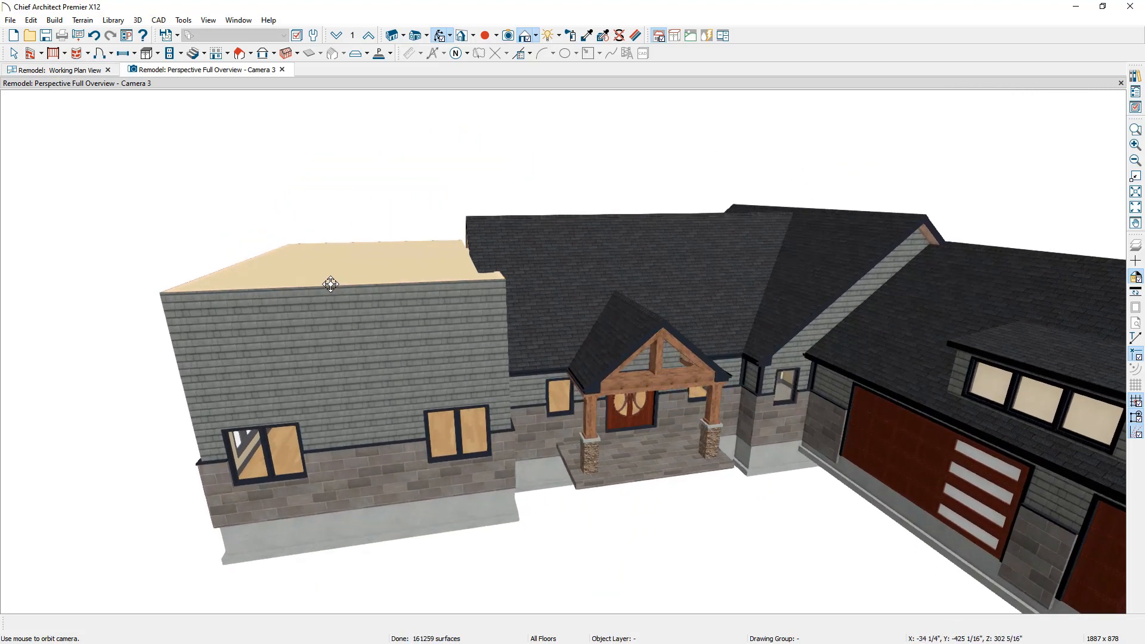
Open the Build Roof settings for the house and enable Auto Rebuild Roofs.
click(54, 20)
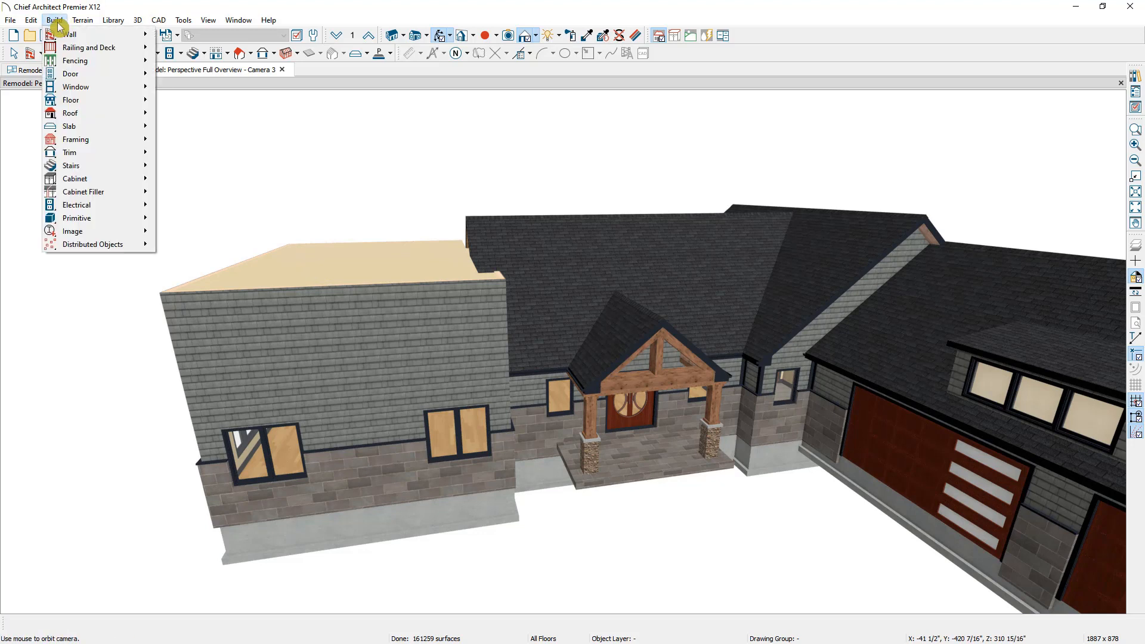
mouse_move(79, 113)
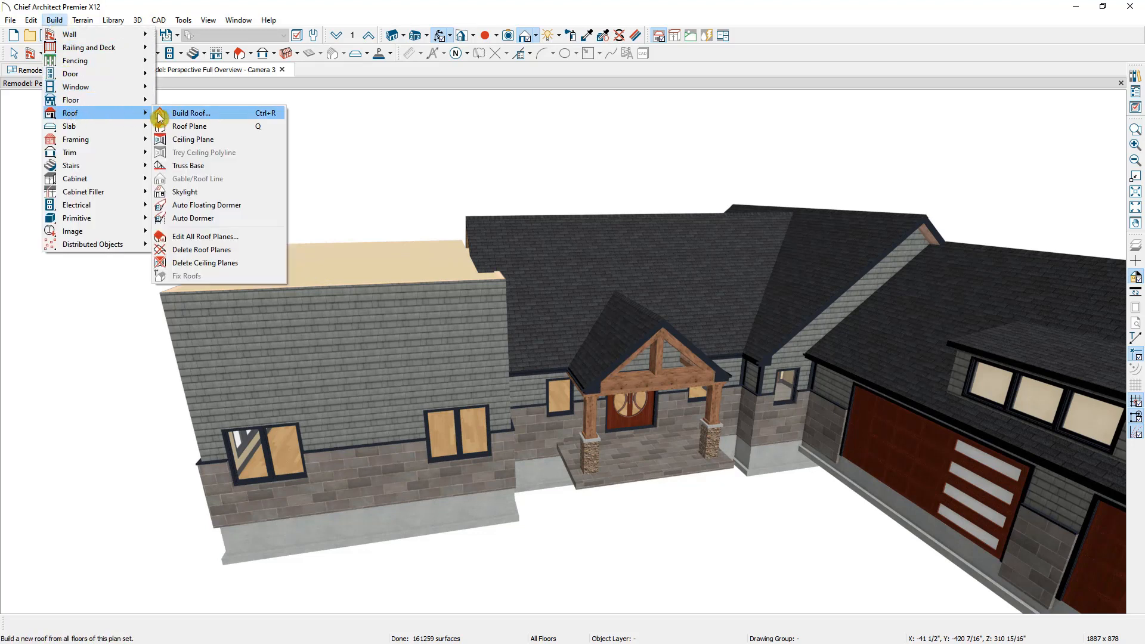
click(219, 120)
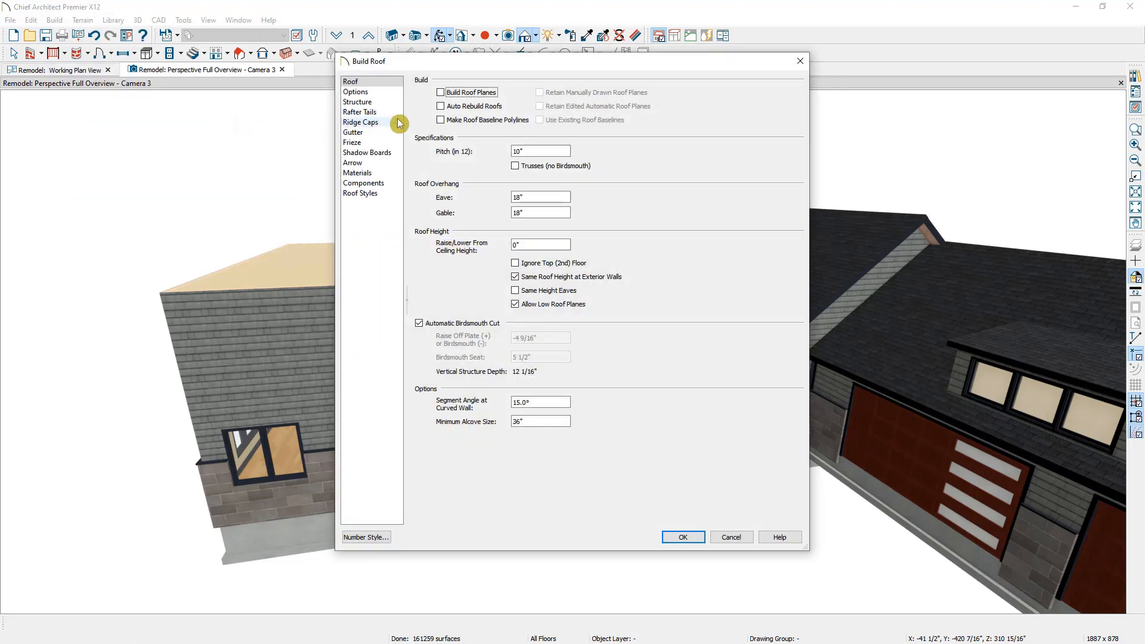
click(467, 113)
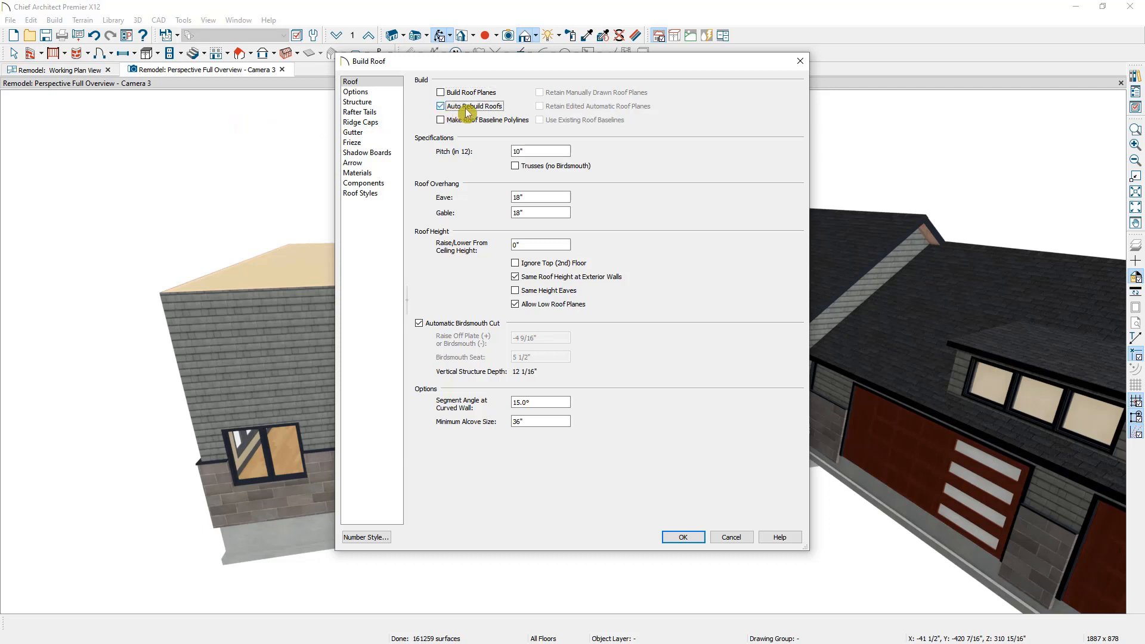
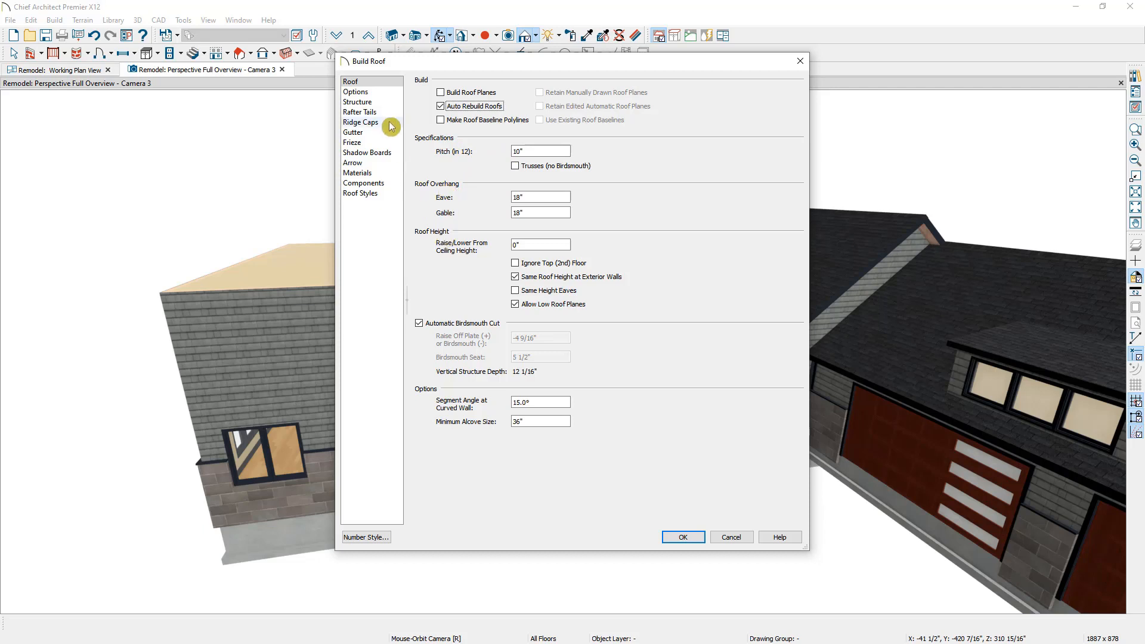
Review the roof's options, structure, rafter tail and ridge cap settings, and accept them to build the roof.
click(385, 94)
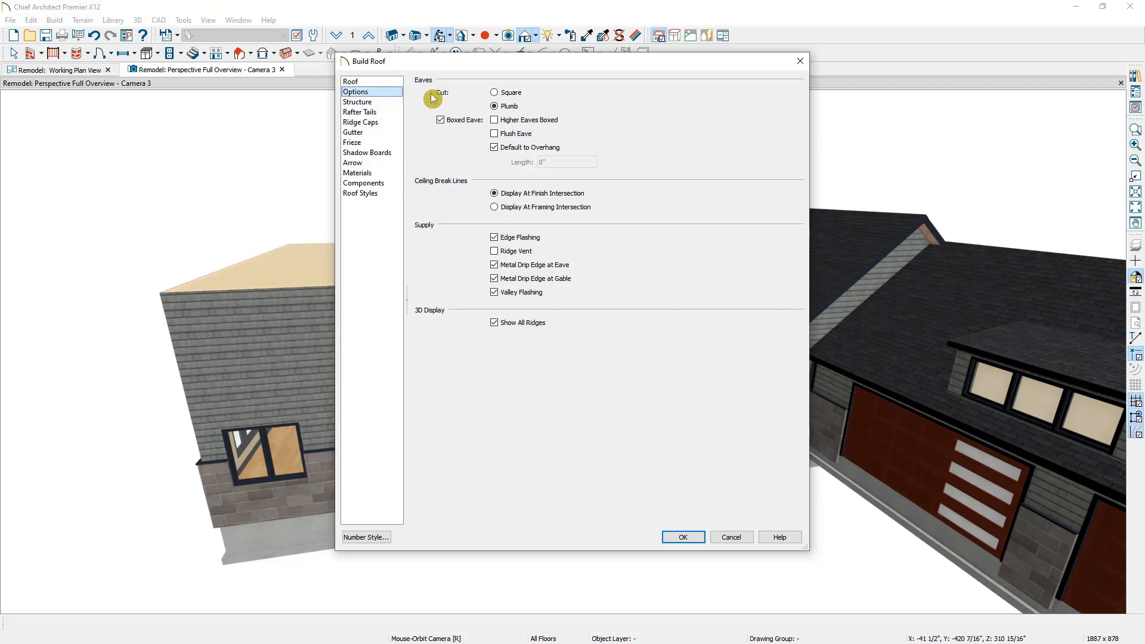
click(393, 105)
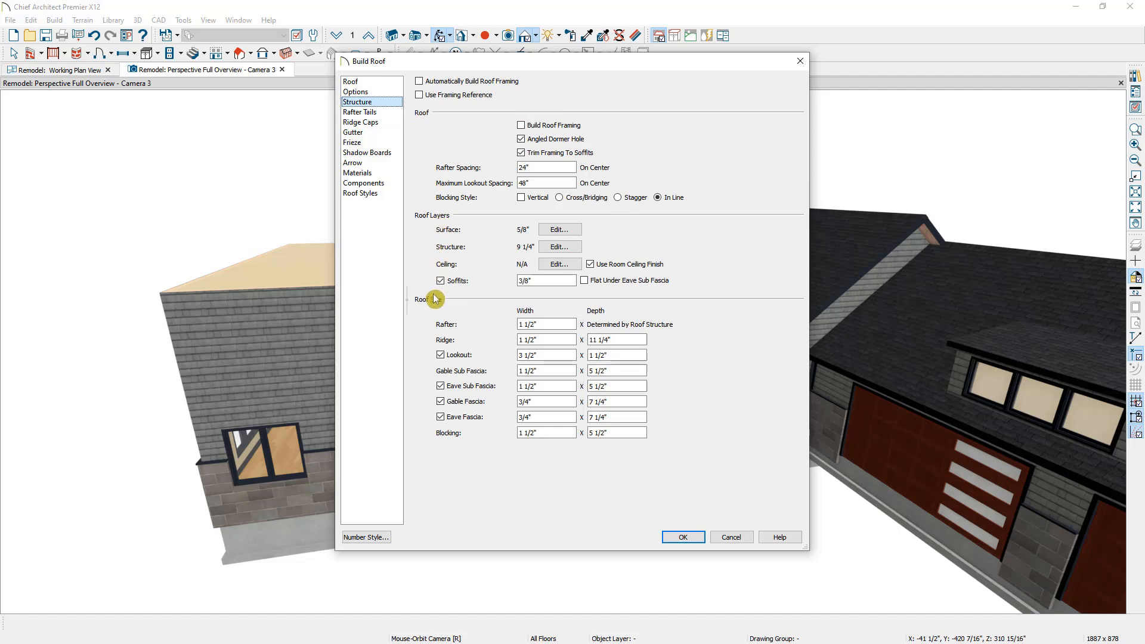
click(382, 113)
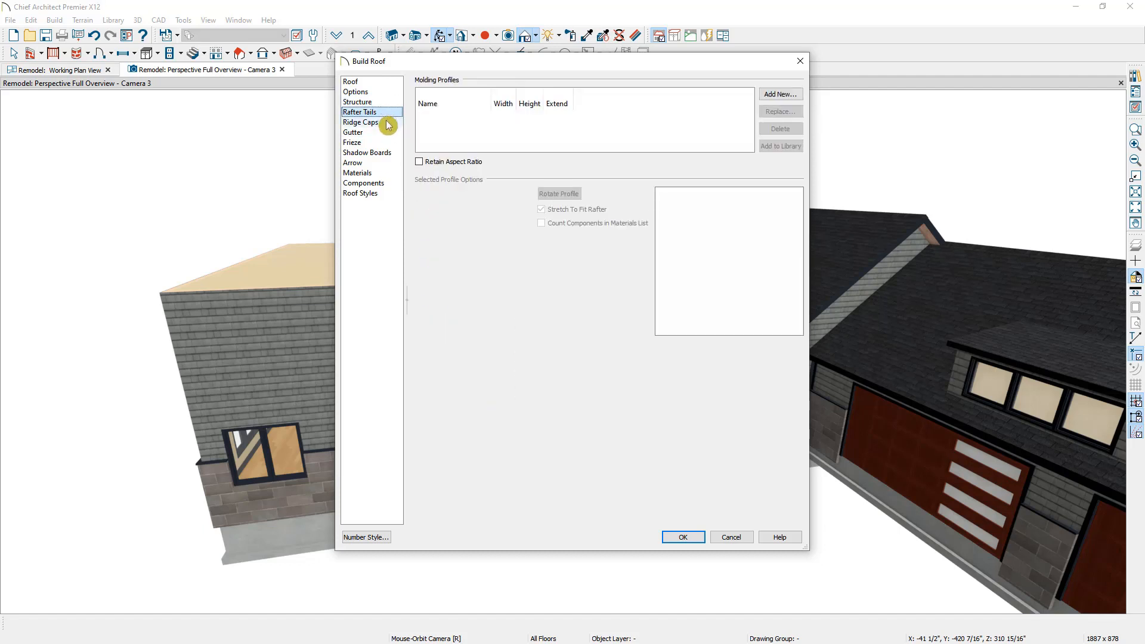
click(387, 123)
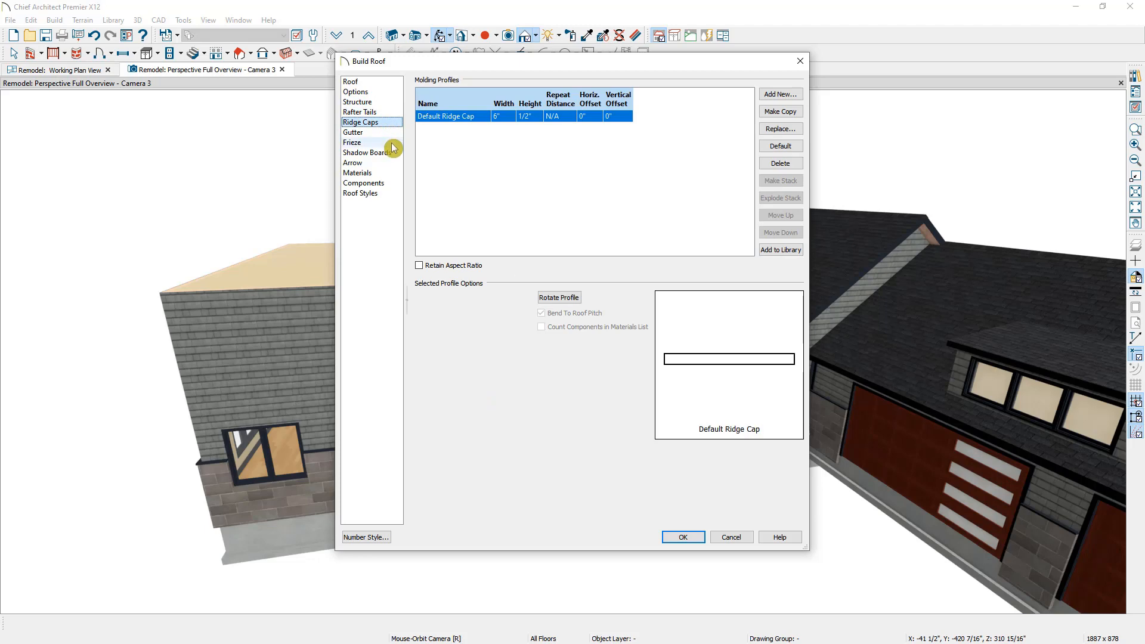
click(683, 538)
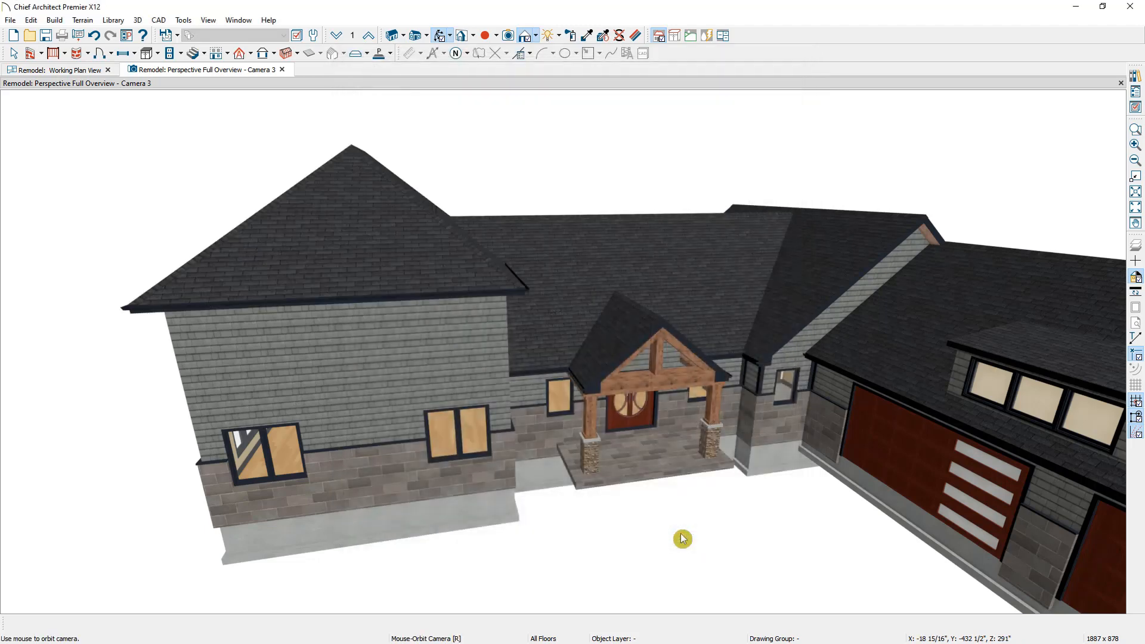
Make the addition's second-floor front wall a Dutch Gable Wall in its roof options.
drag(670, 521, 629, 542)
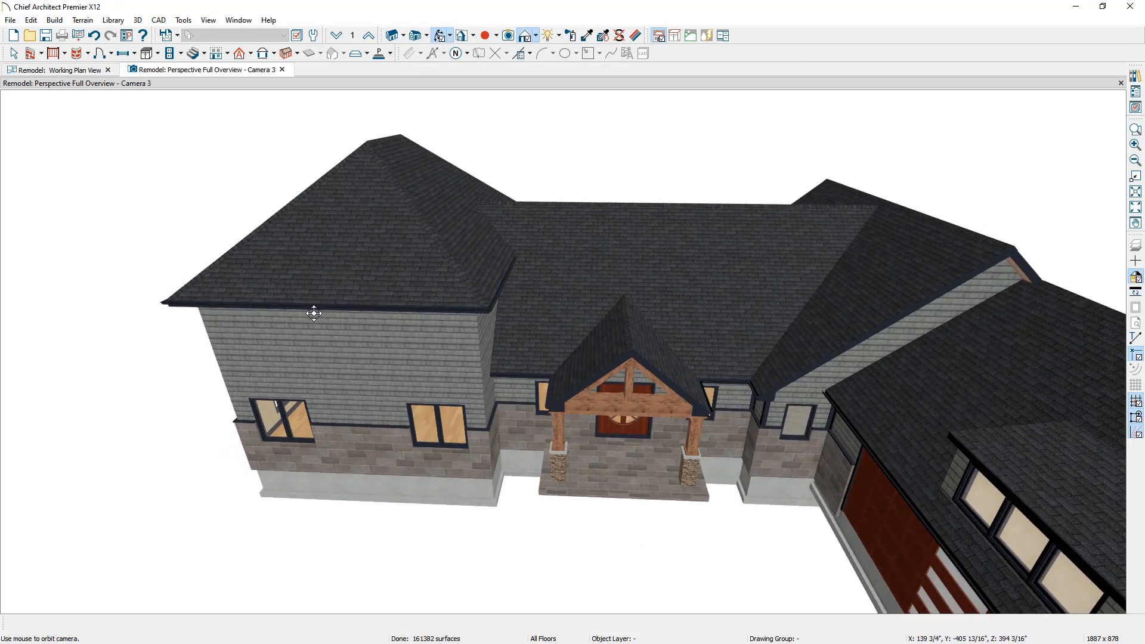
drag(280, 329, 440, 287)
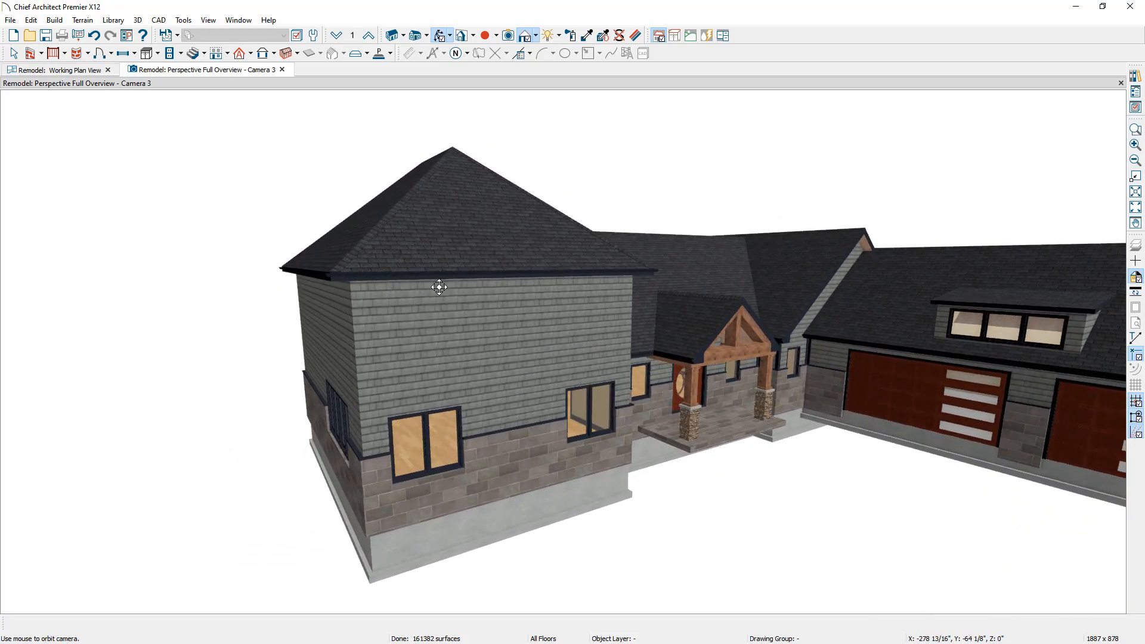
key(space)
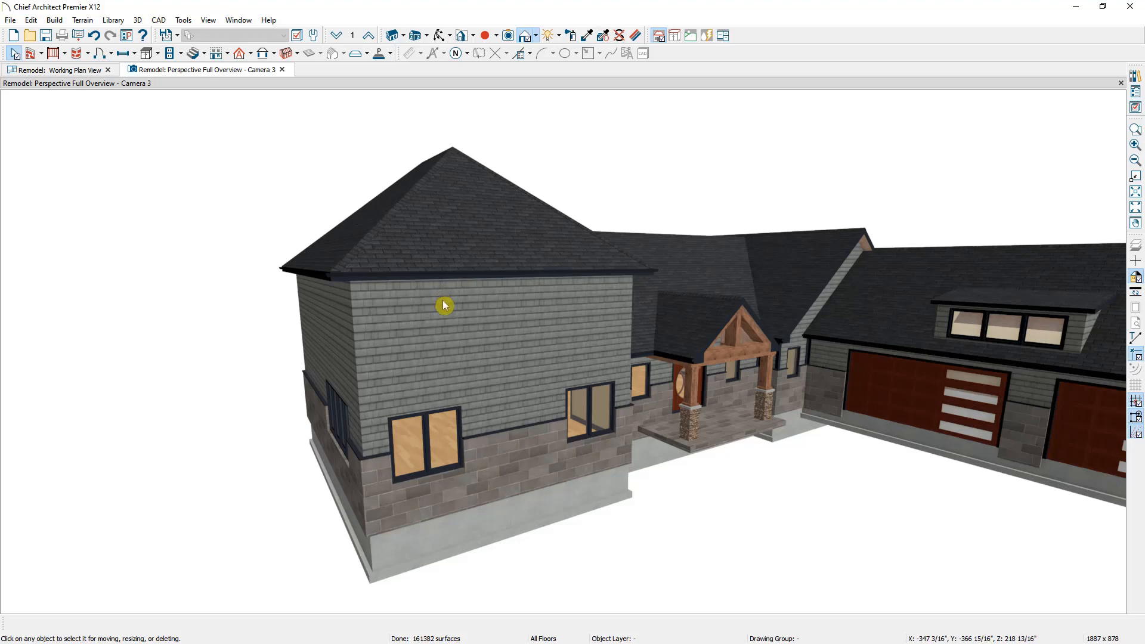
click(445, 308)
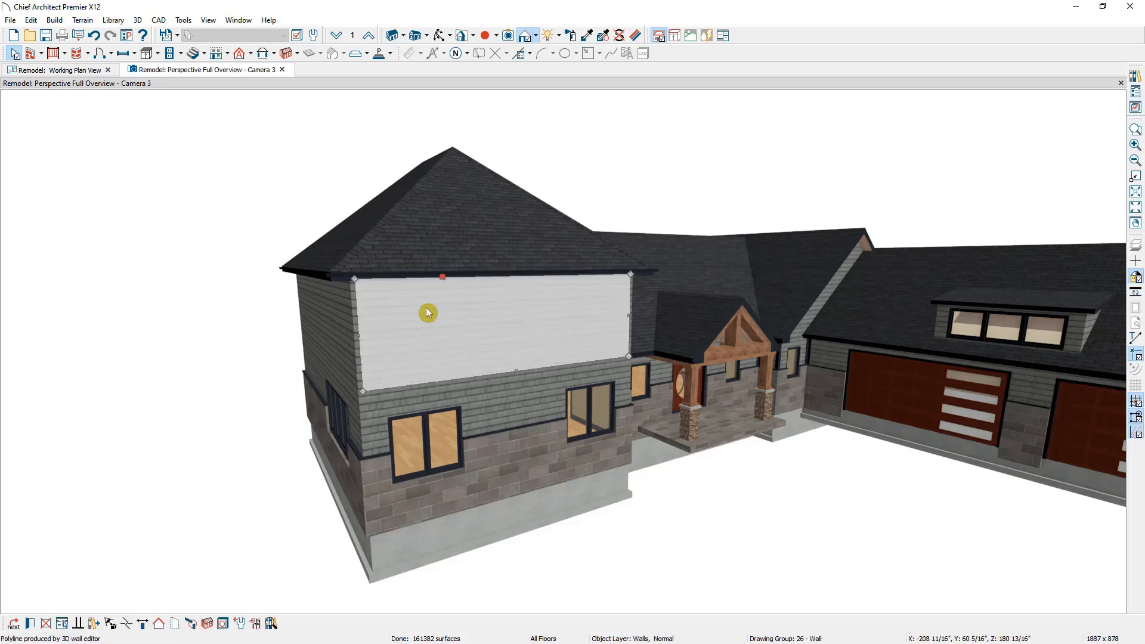
click(29, 627)
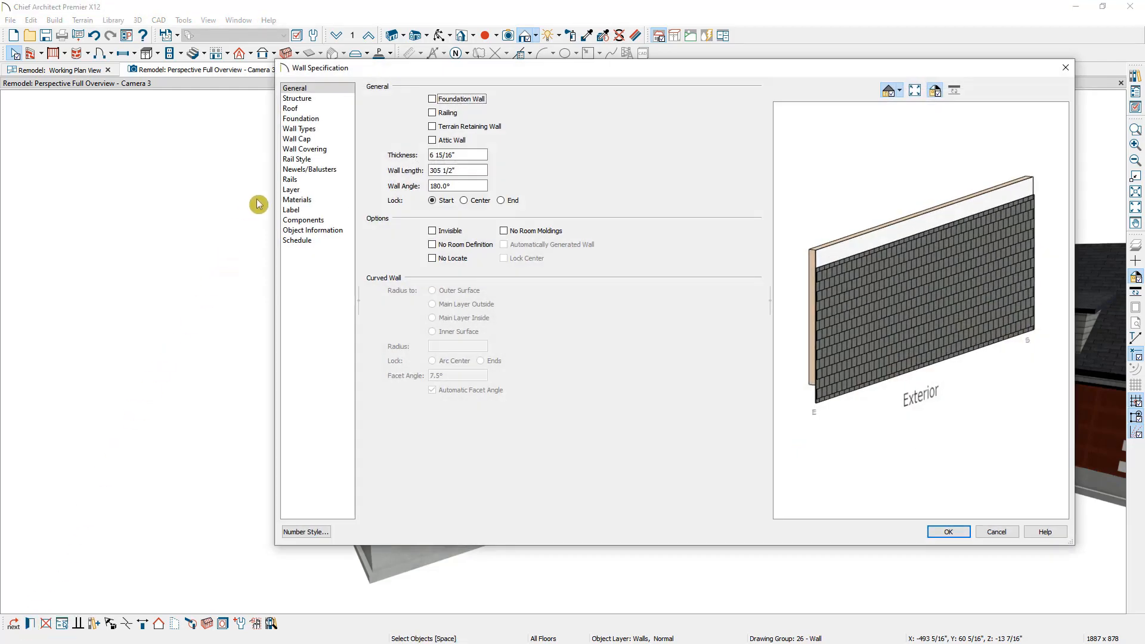
click(298, 109)
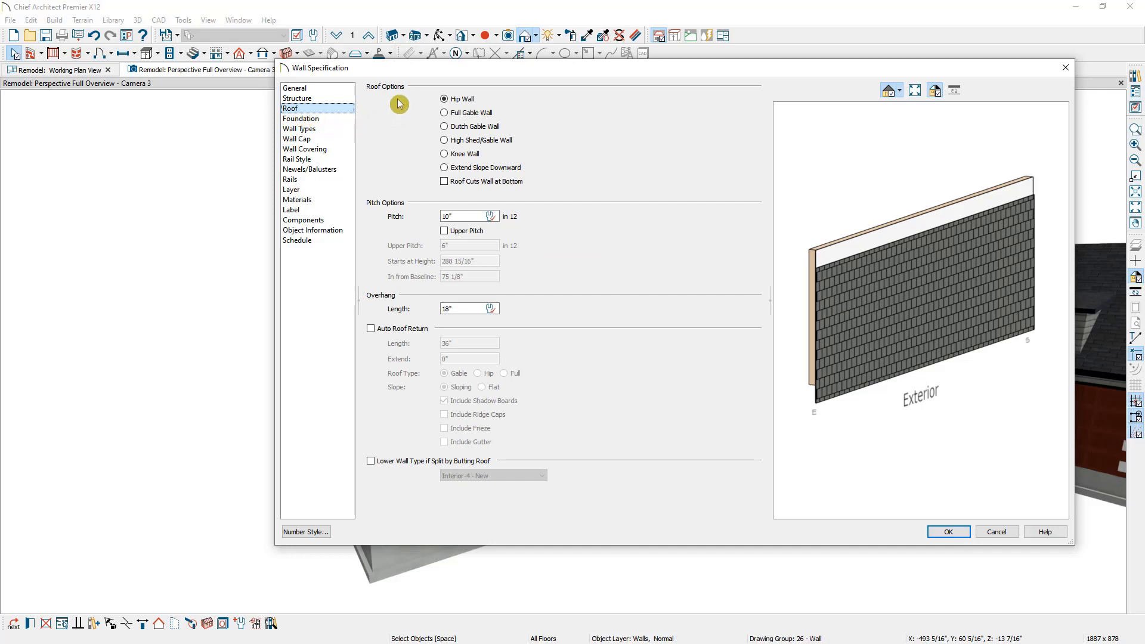
click(458, 130)
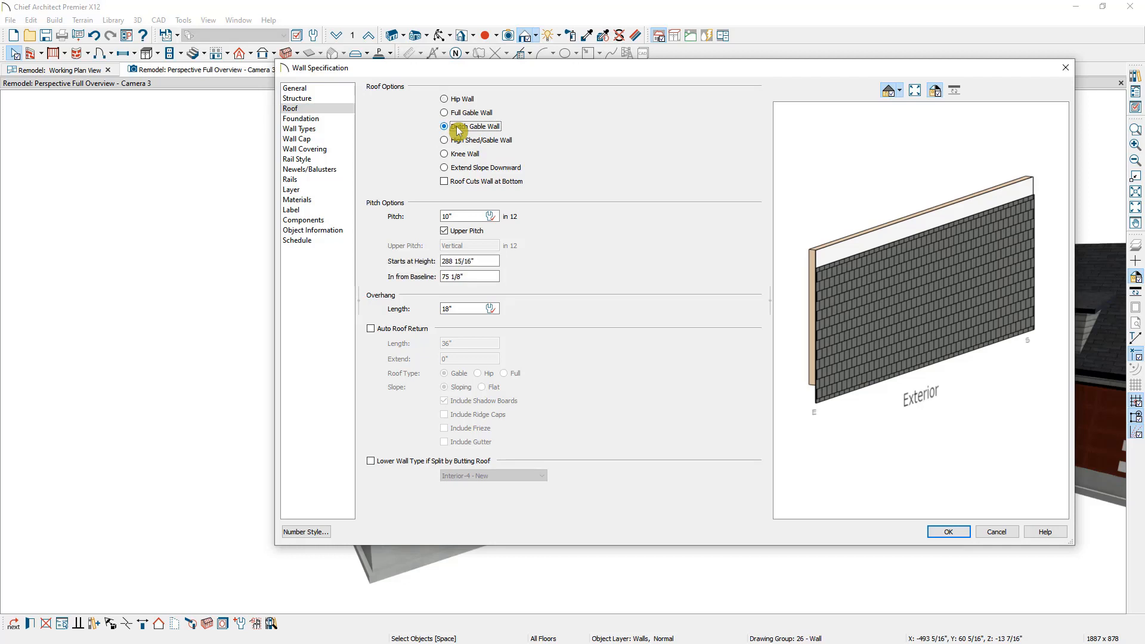
drag(471, 73, 489, 88)
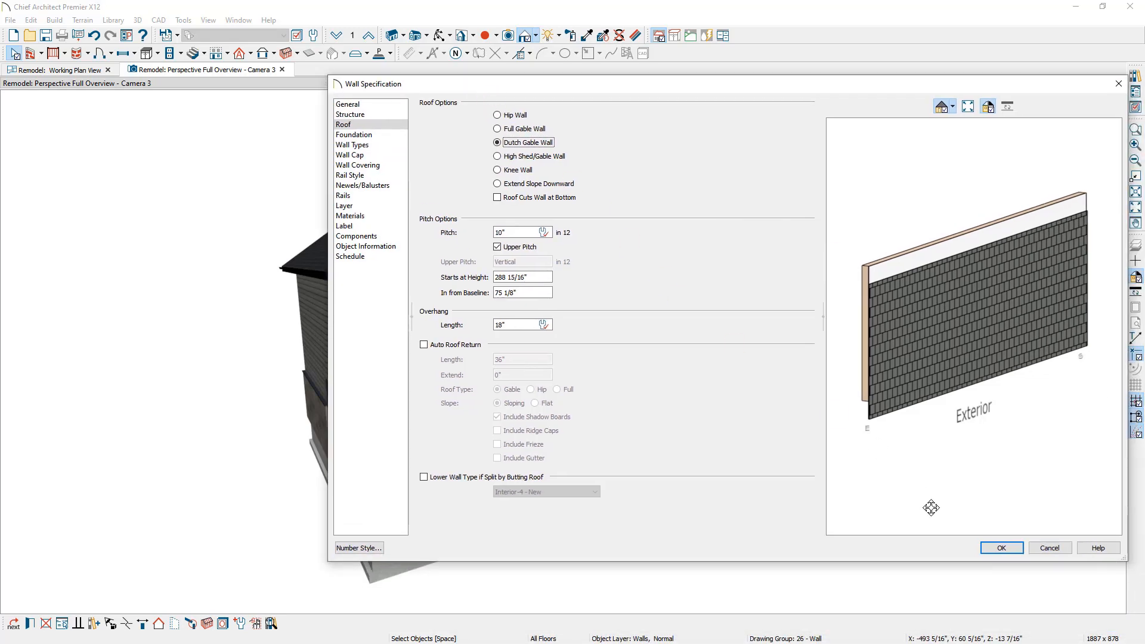
click(1001, 547)
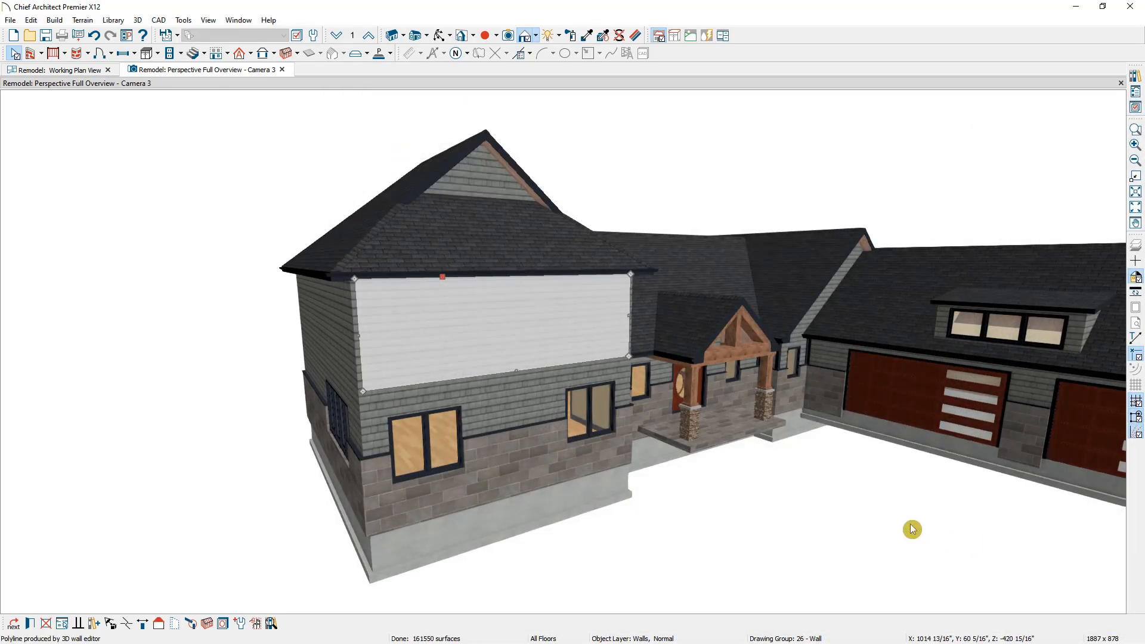
click(650, 219)
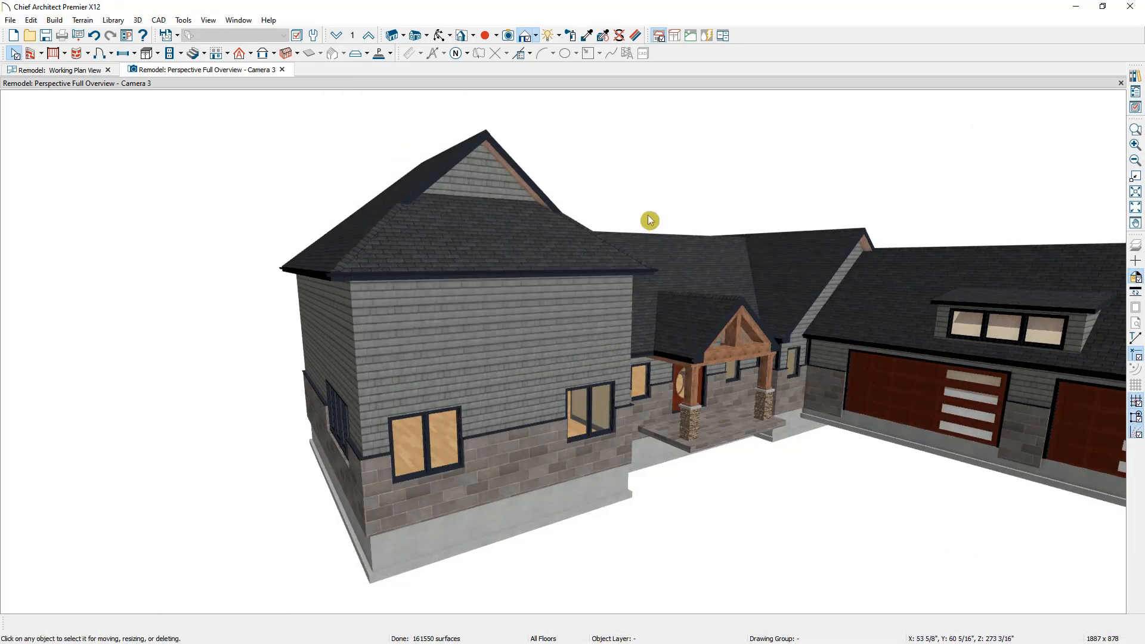
Change the addition's second-floor front wall to a Full Gable Wall.
click(547, 318)
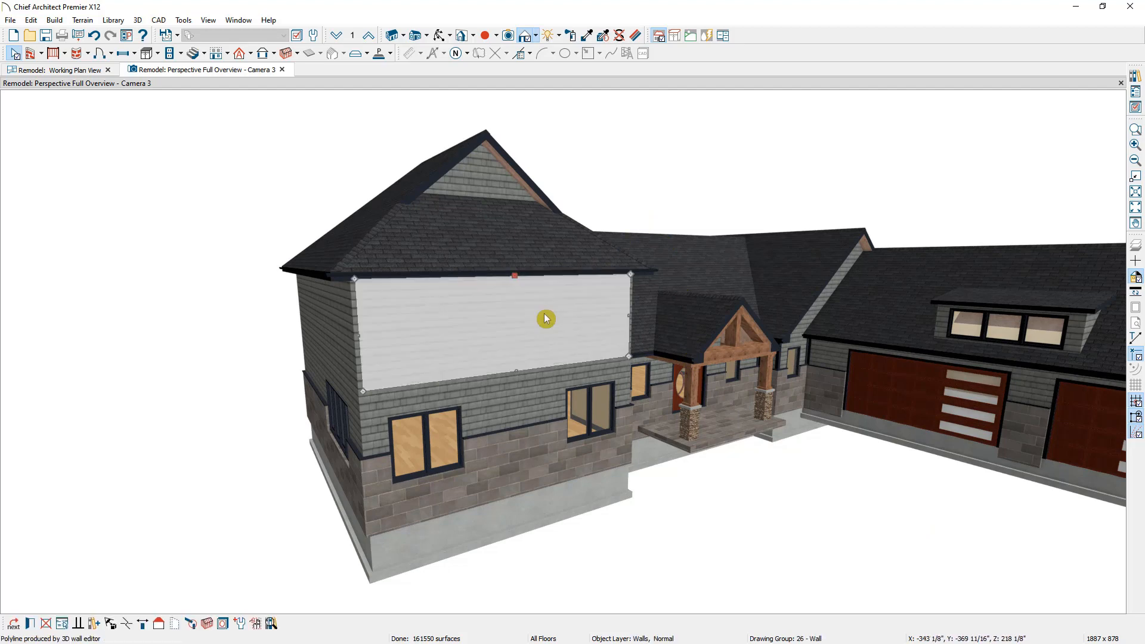
click(30, 626)
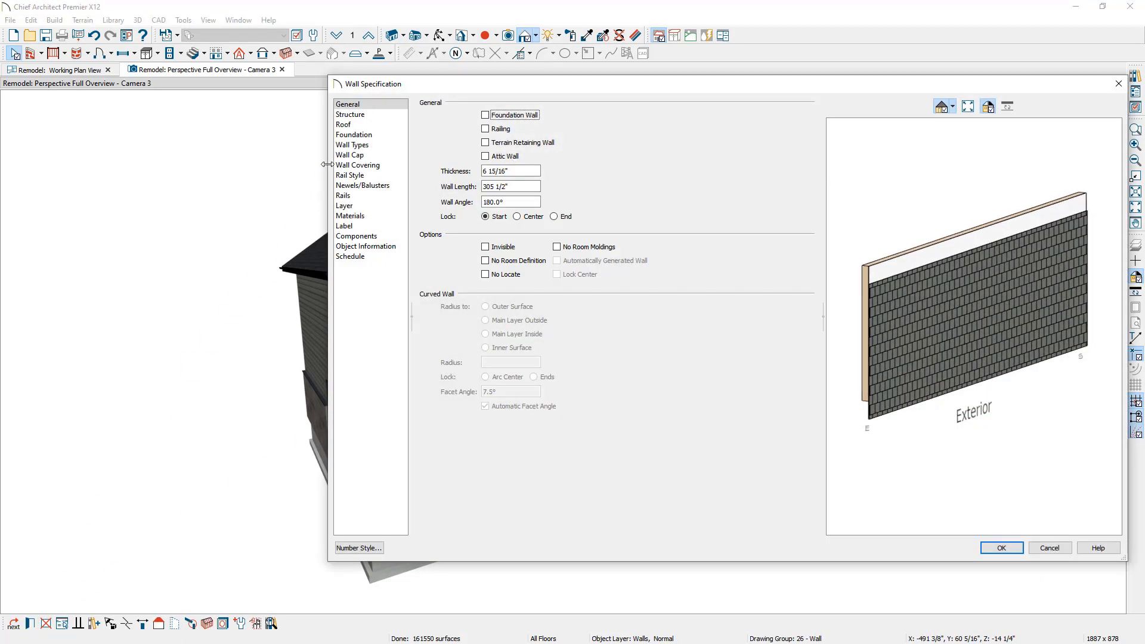
click(342, 126)
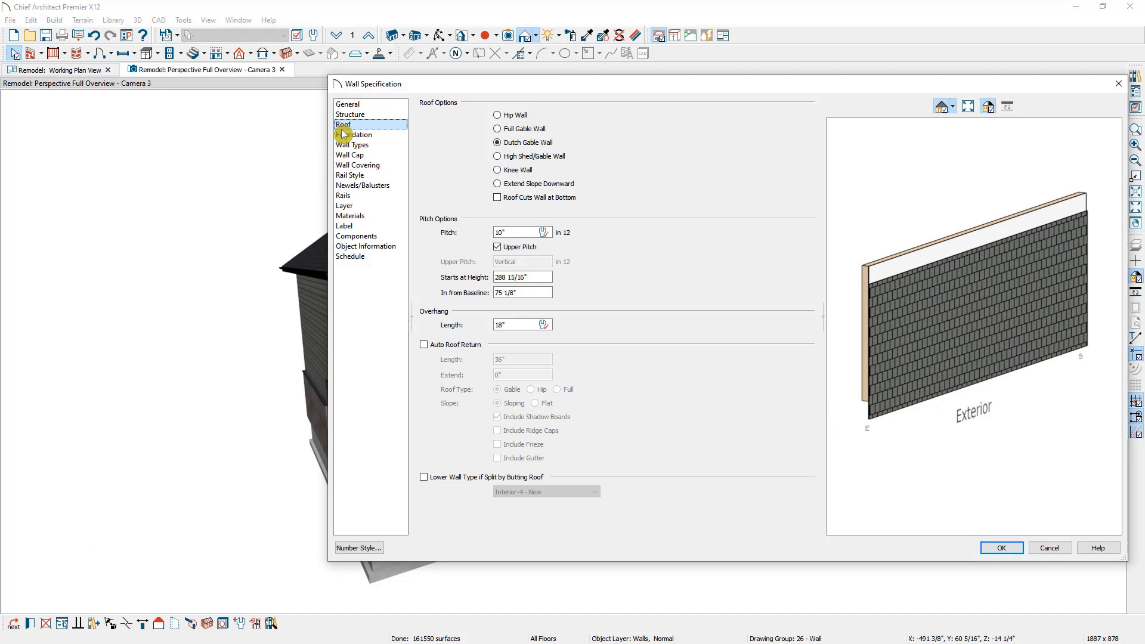
click(536, 131)
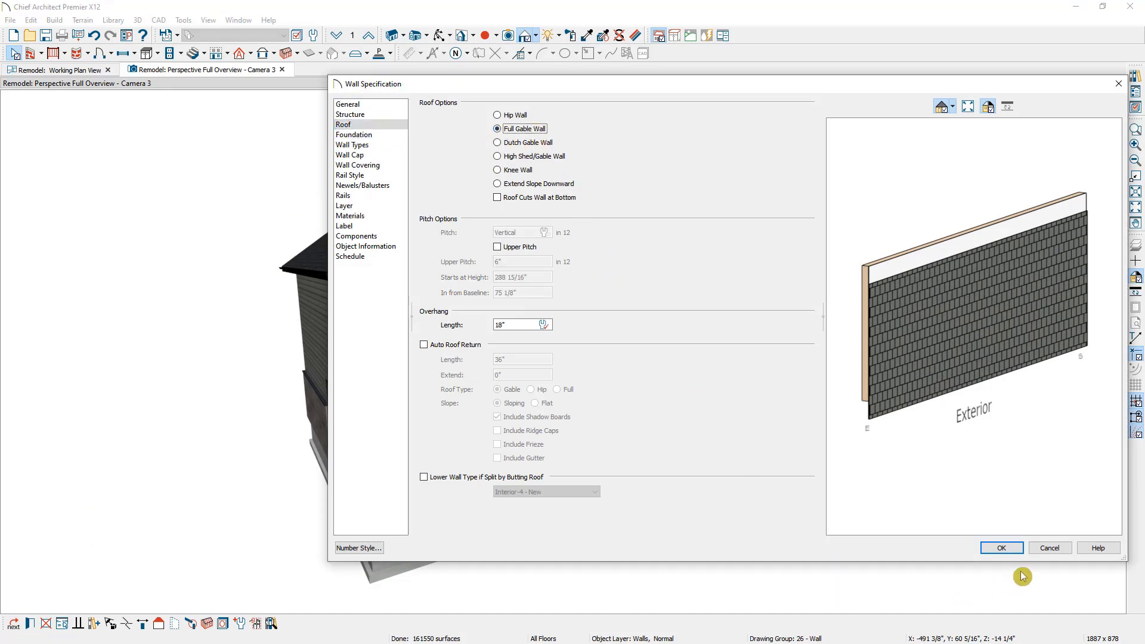
click(1014, 547)
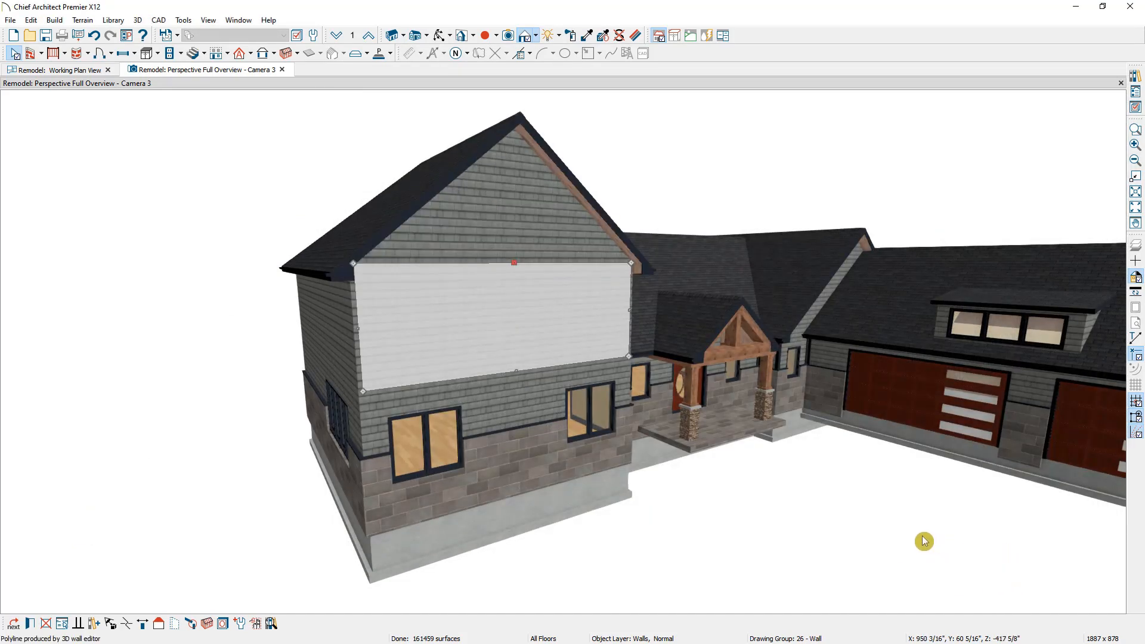
Change the addition's second-floor rear wall into a gable wall.
key(o)
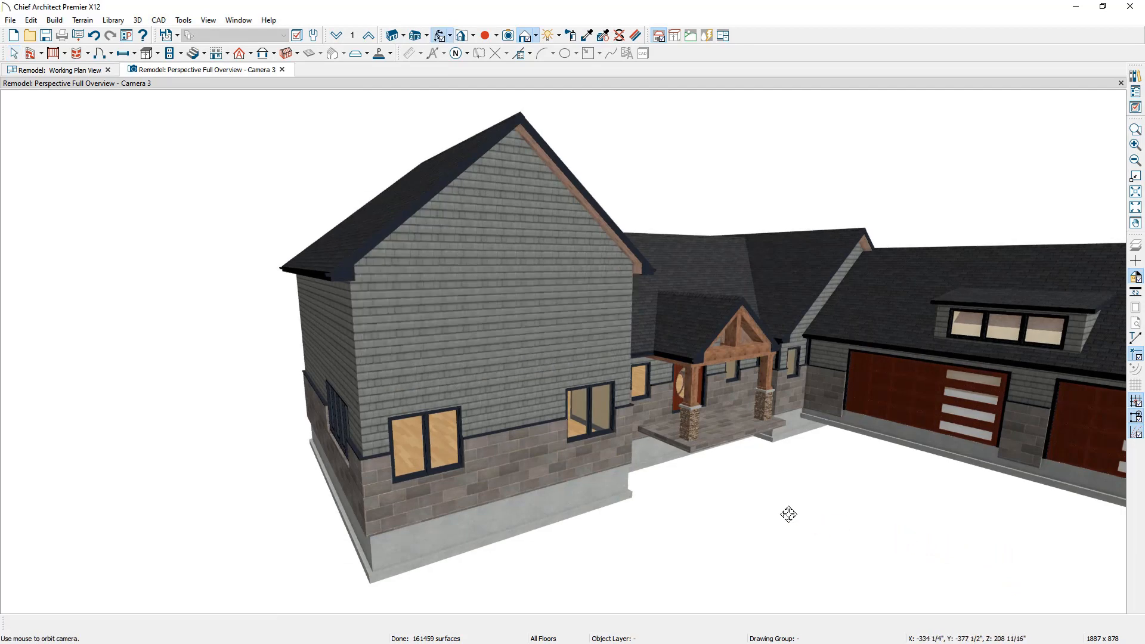
drag(213, 425, 459, 388)
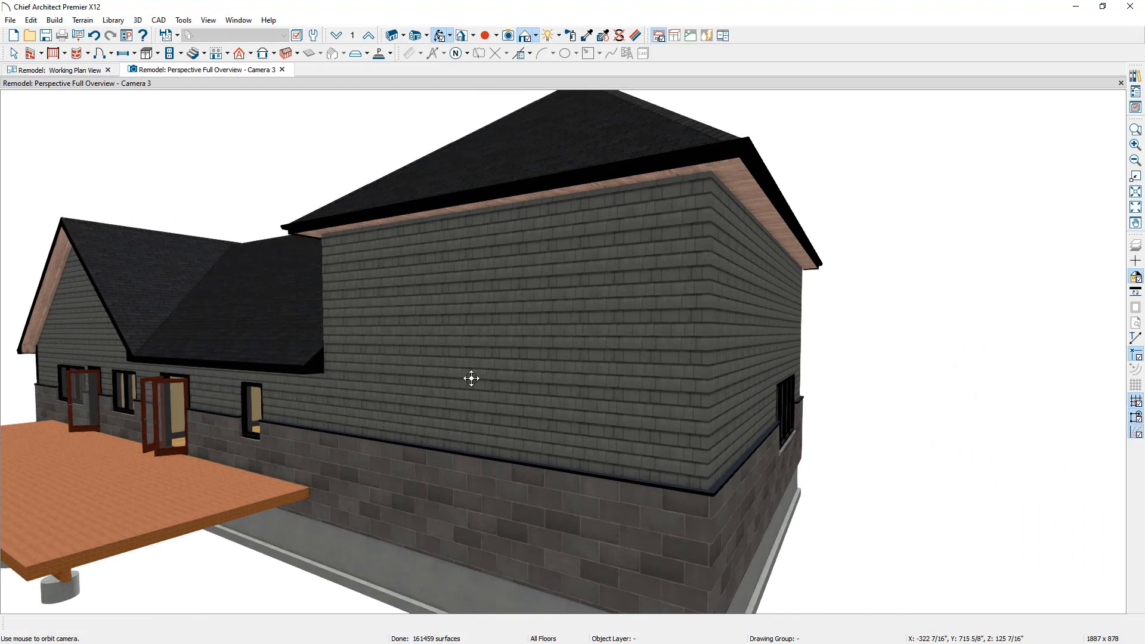
key(space)
click(496, 335)
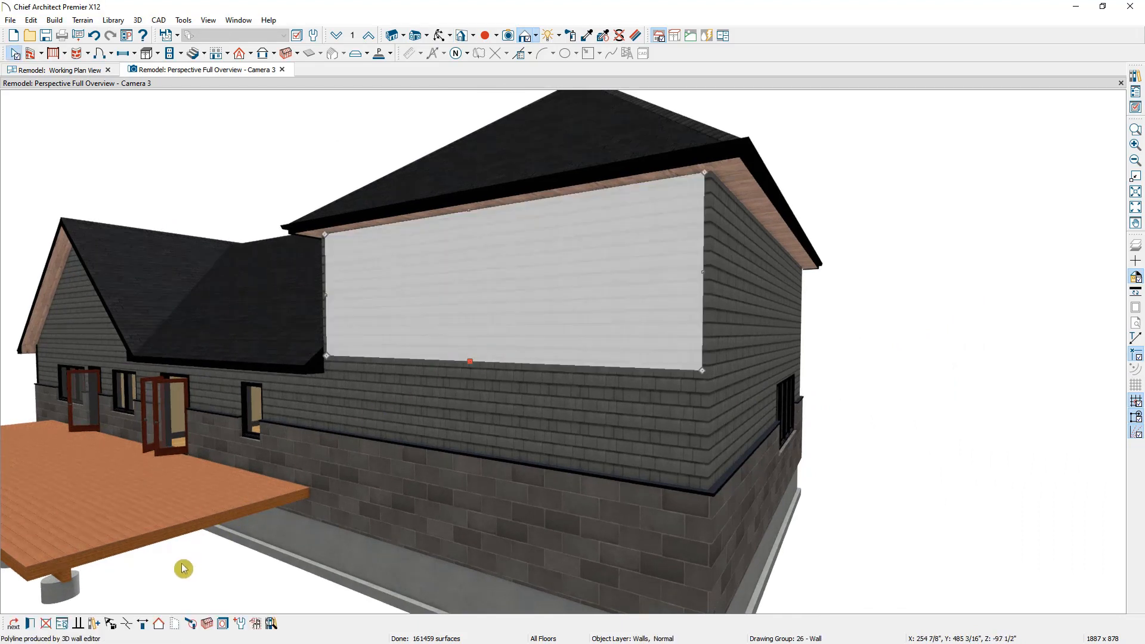
click(158, 626)
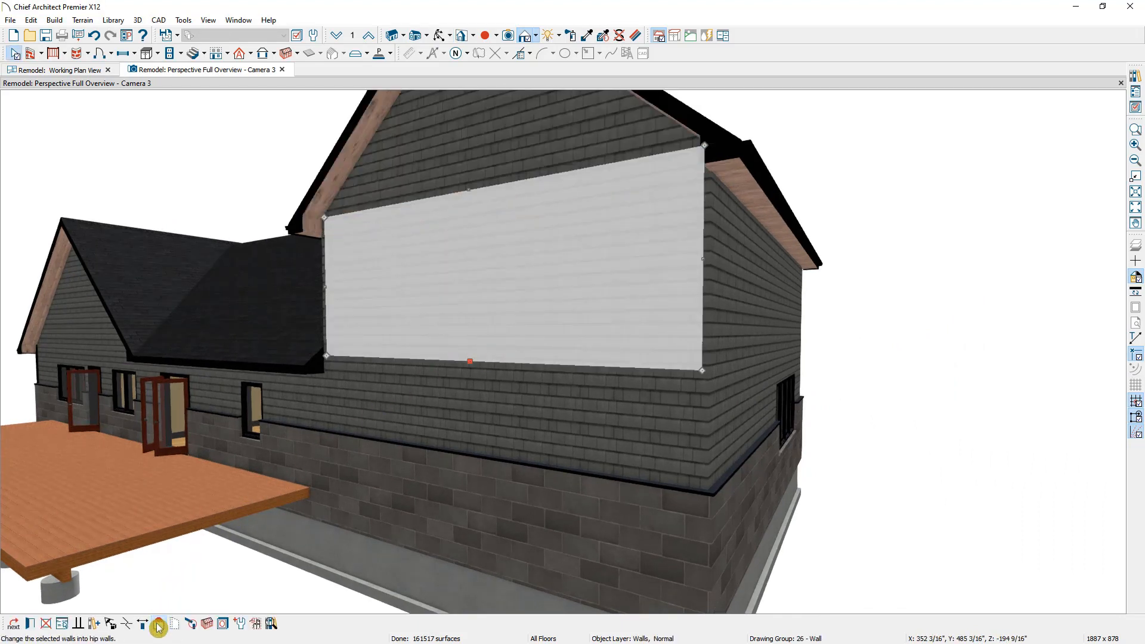
scroll(270, 462, down, 2)
middle_drag(263, 468, 262, 514)
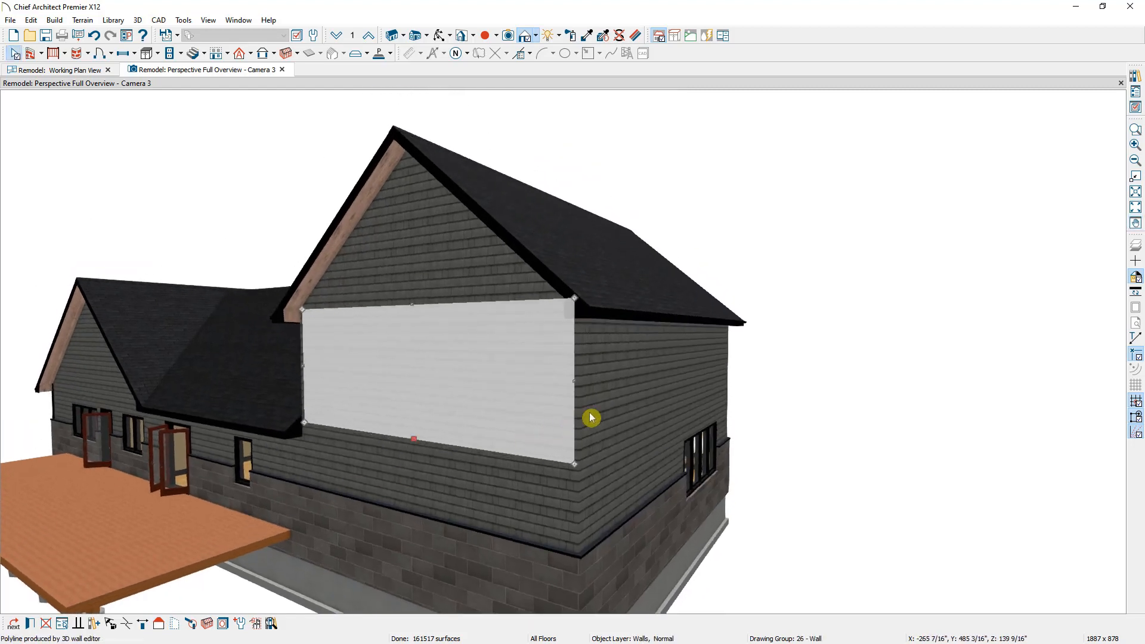
Show the perspective overview of the addition's front side by side with the plan view, centred on the second-floor room.
key(space)
drag(888, 390, 506, 388)
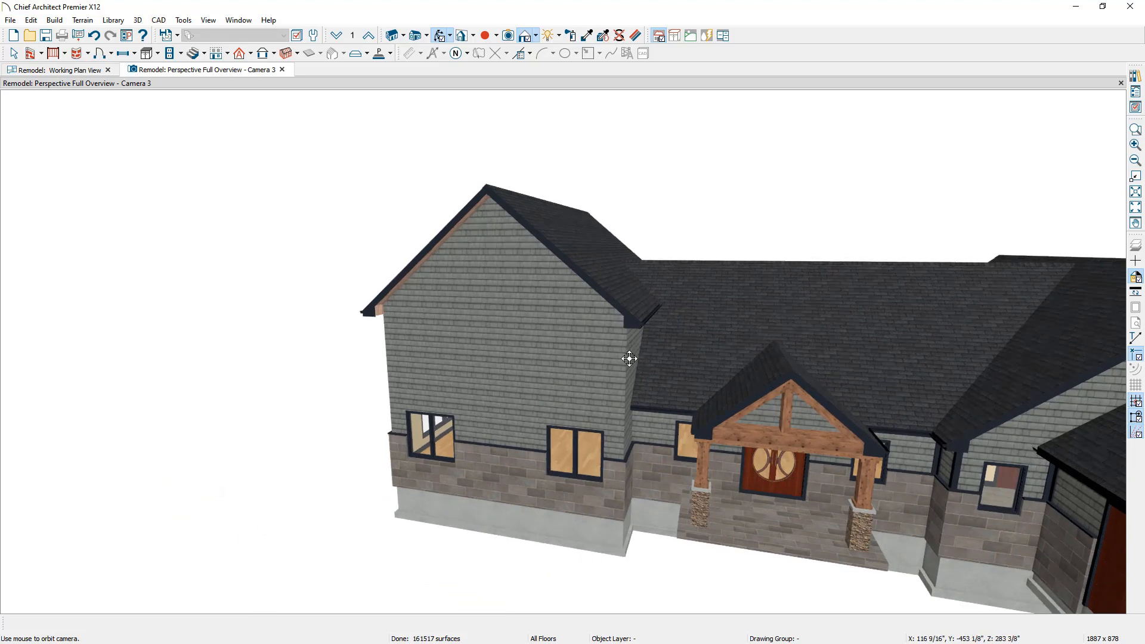
drag(549, 356, 646, 330)
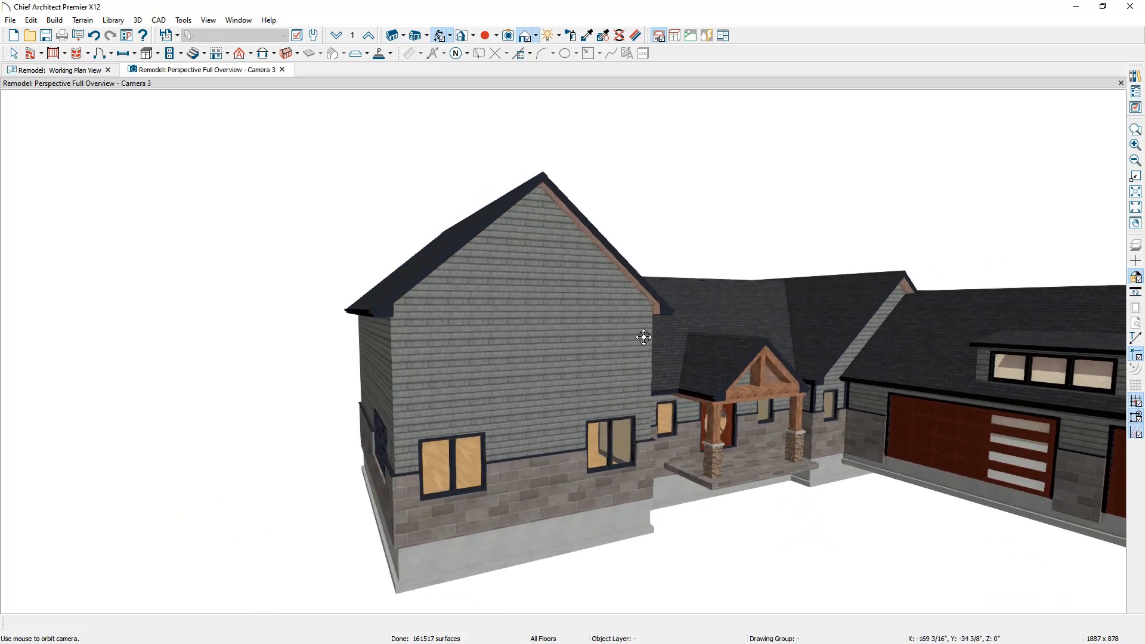
key(space)
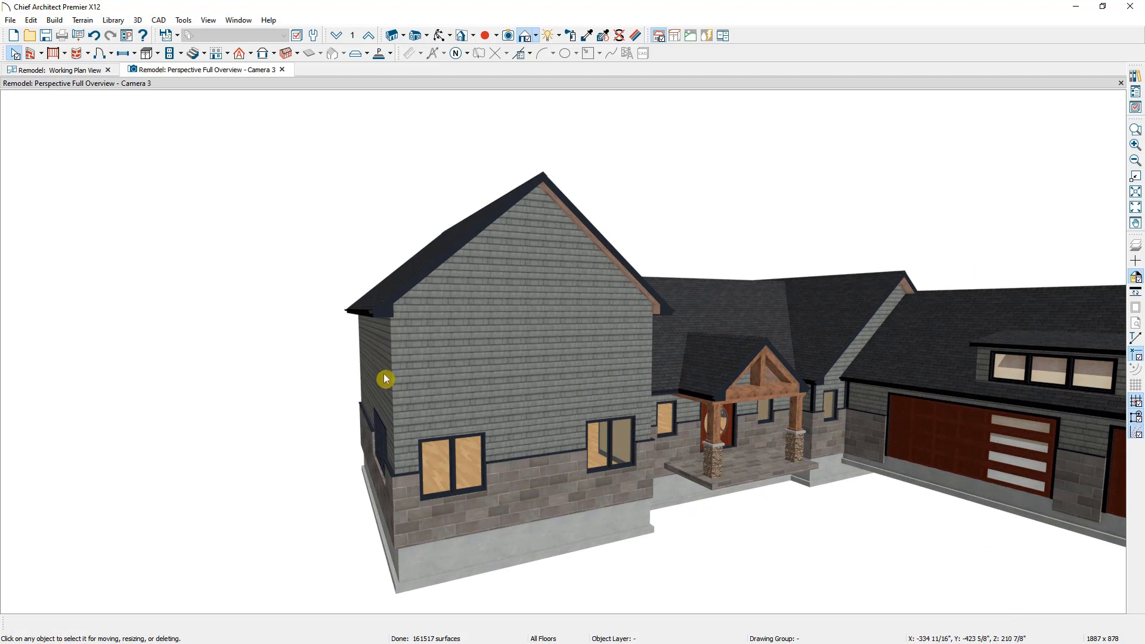
drag(242, 76, 969, 216)
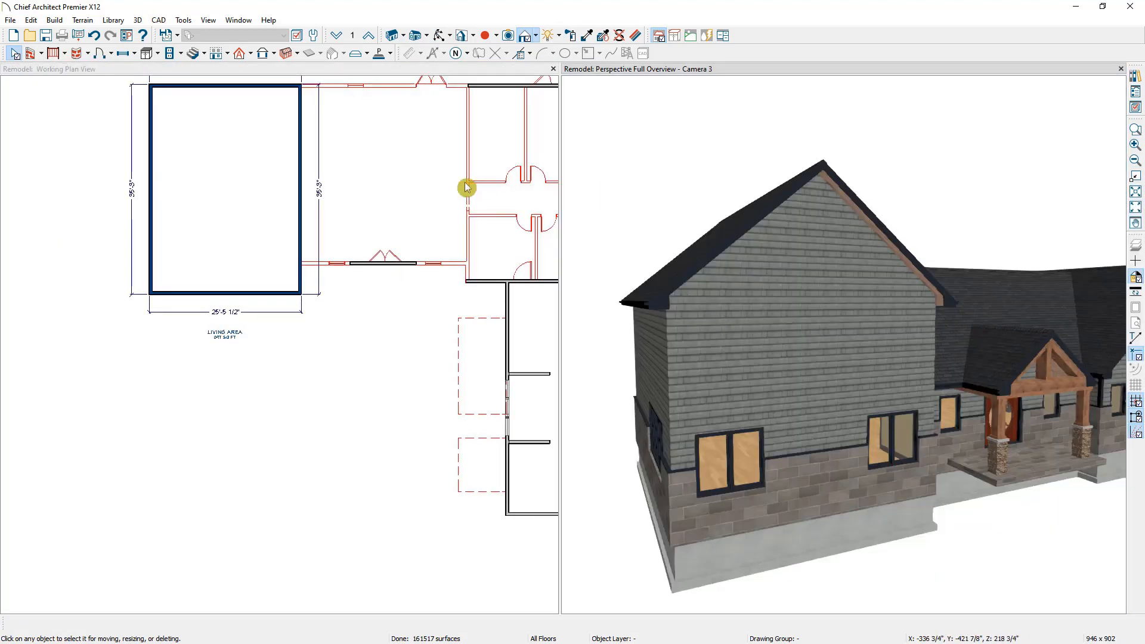
middle_drag(340, 206, 439, 320)
scroll(405, 299, up, 1)
scroll(403, 292, up, 3)
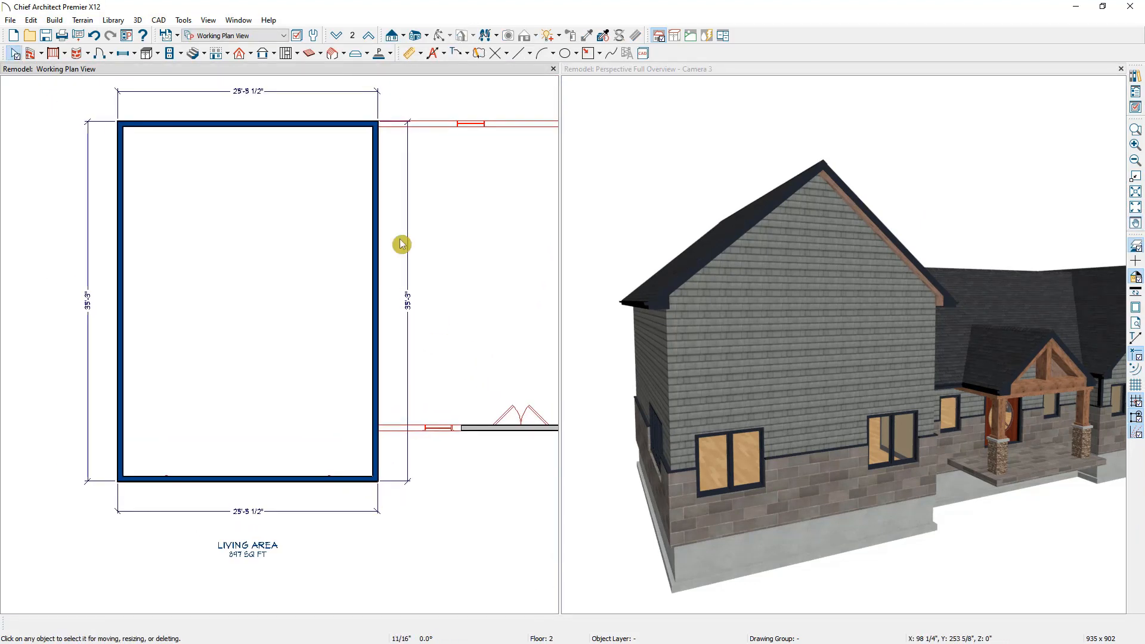
Switch the floor plan to the Roof Plan View, saving the modified Working Plan View settings.
click(245, 35)
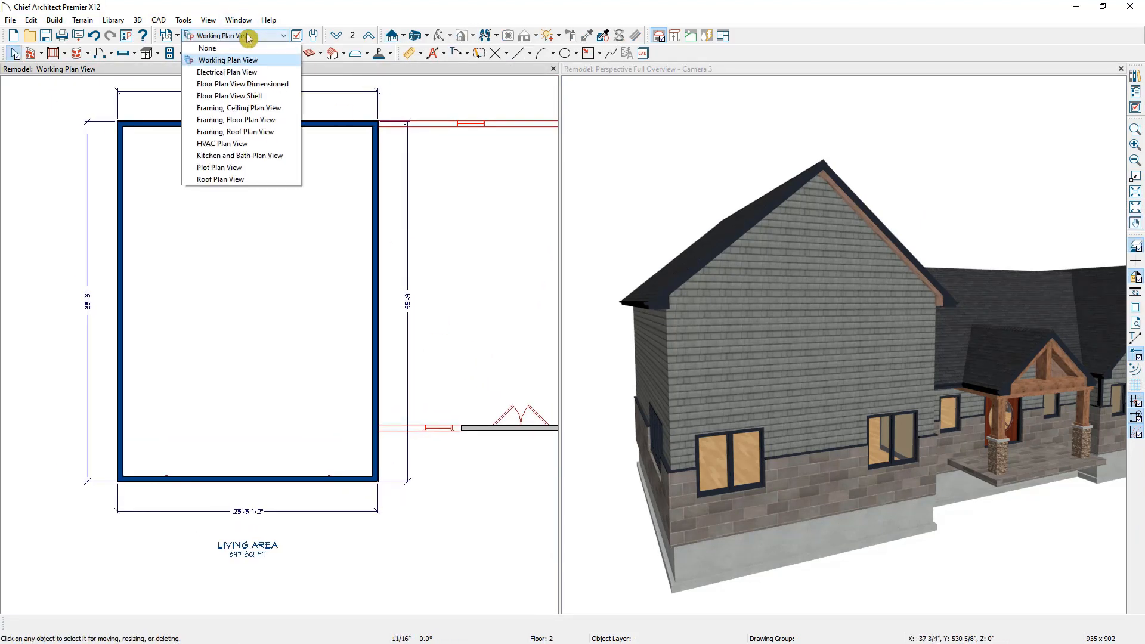
click(248, 178)
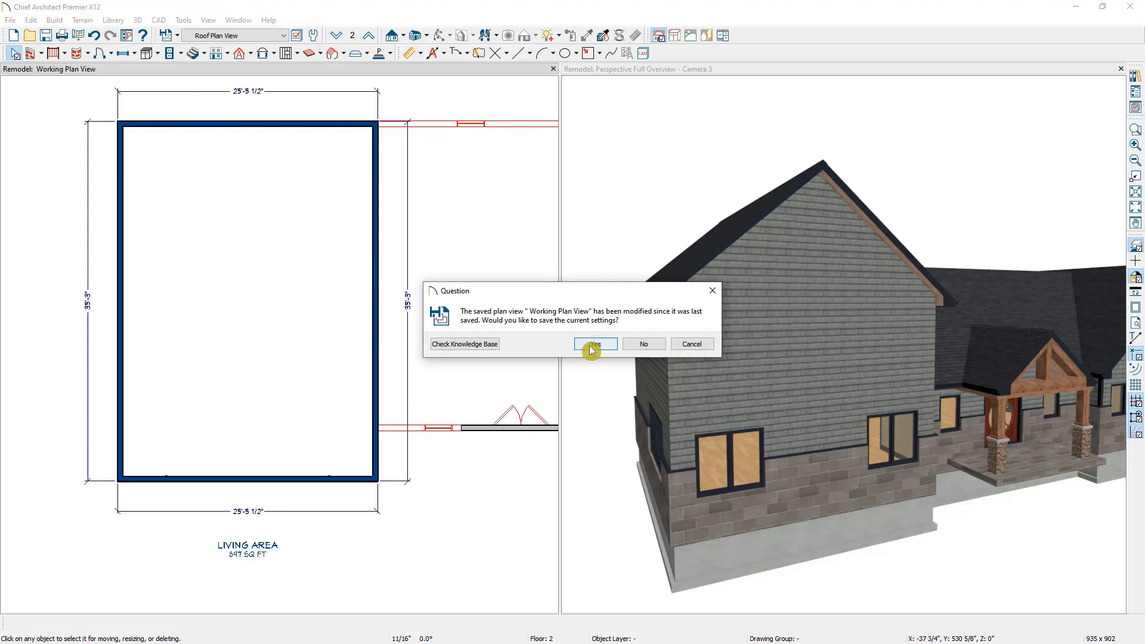
click(594, 346)
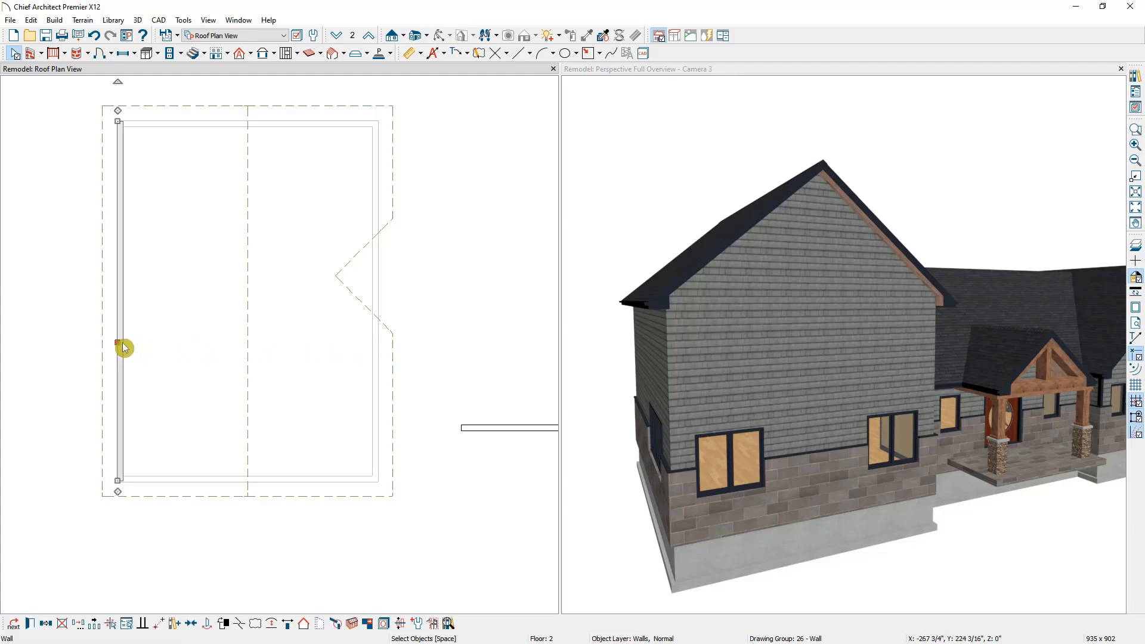
Set the roof pitch of both long side walls of the second-floor room to 12 in 12.
click(377, 376)
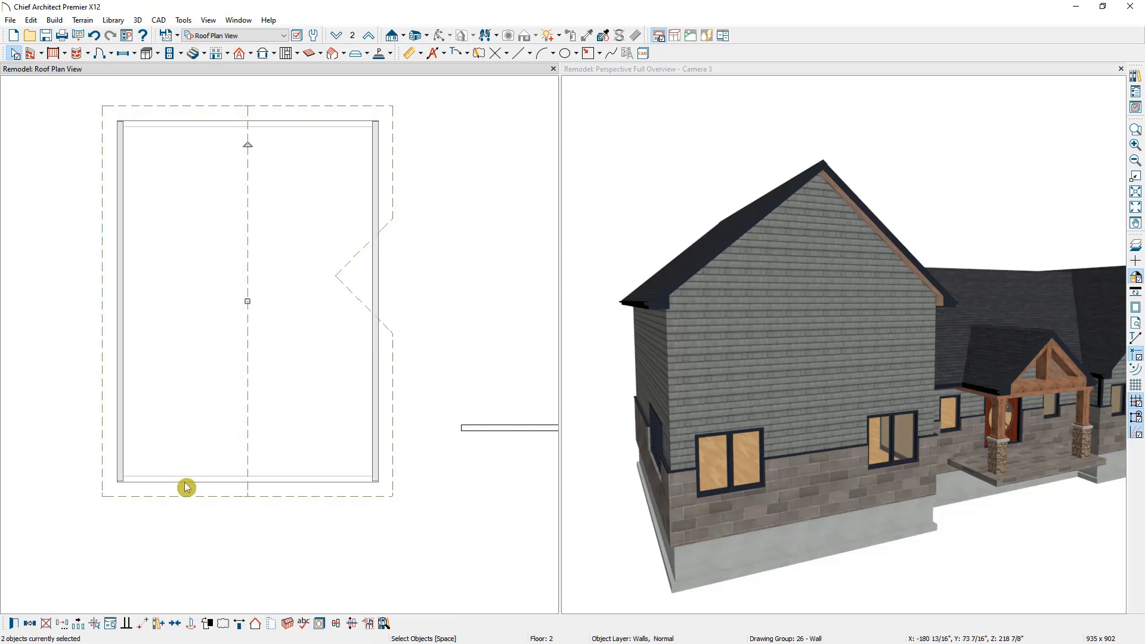
click(14, 624)
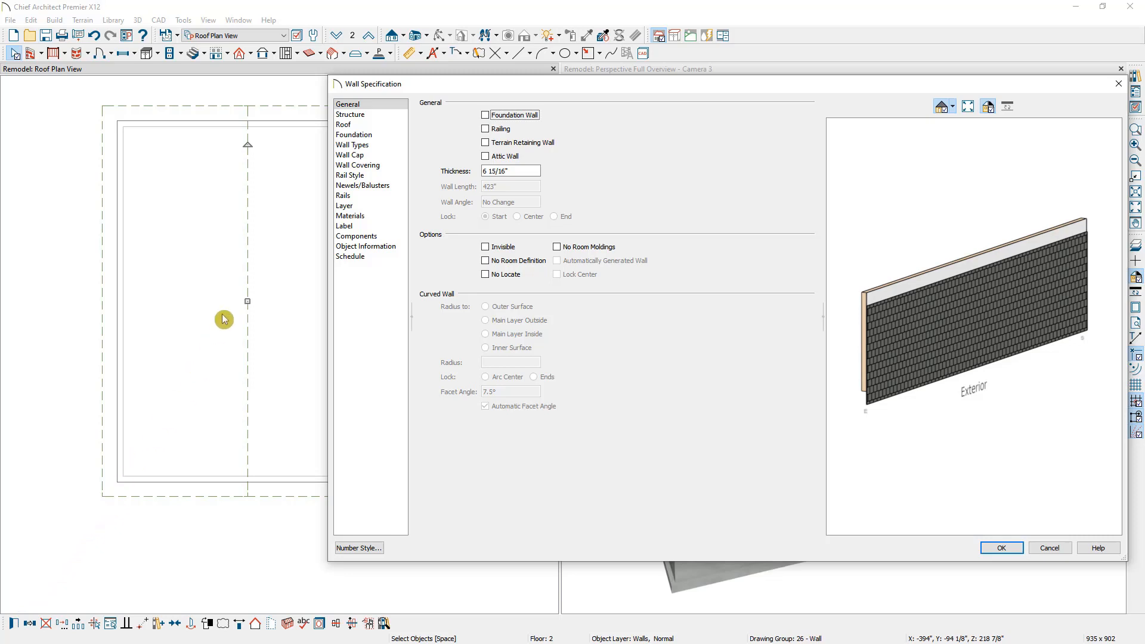
click(369, 127)
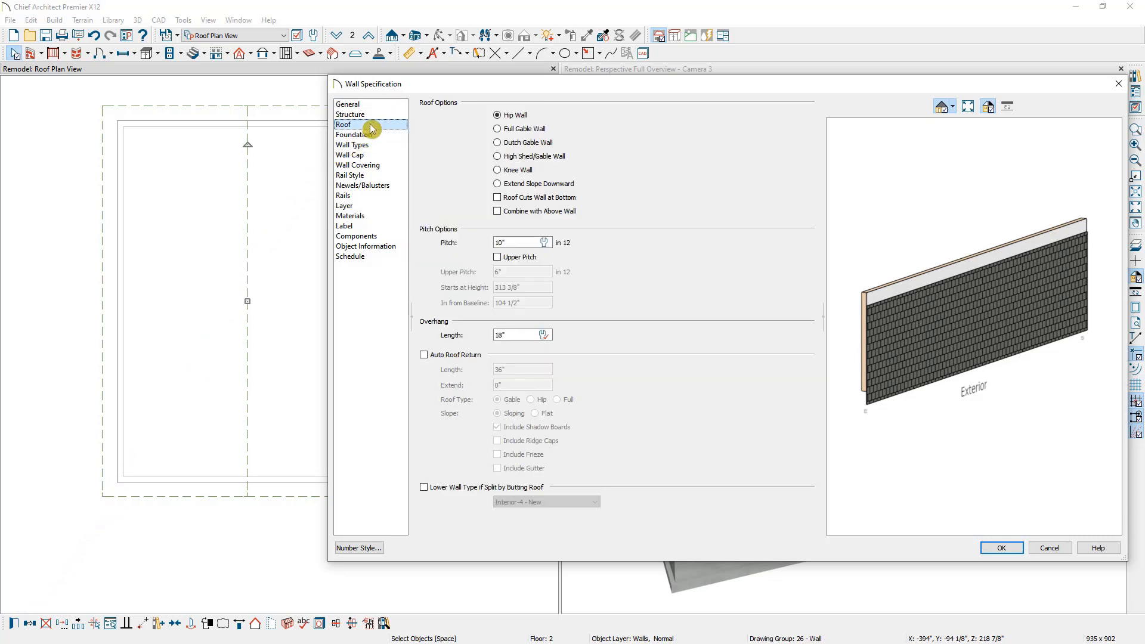
double_click(503, 245)
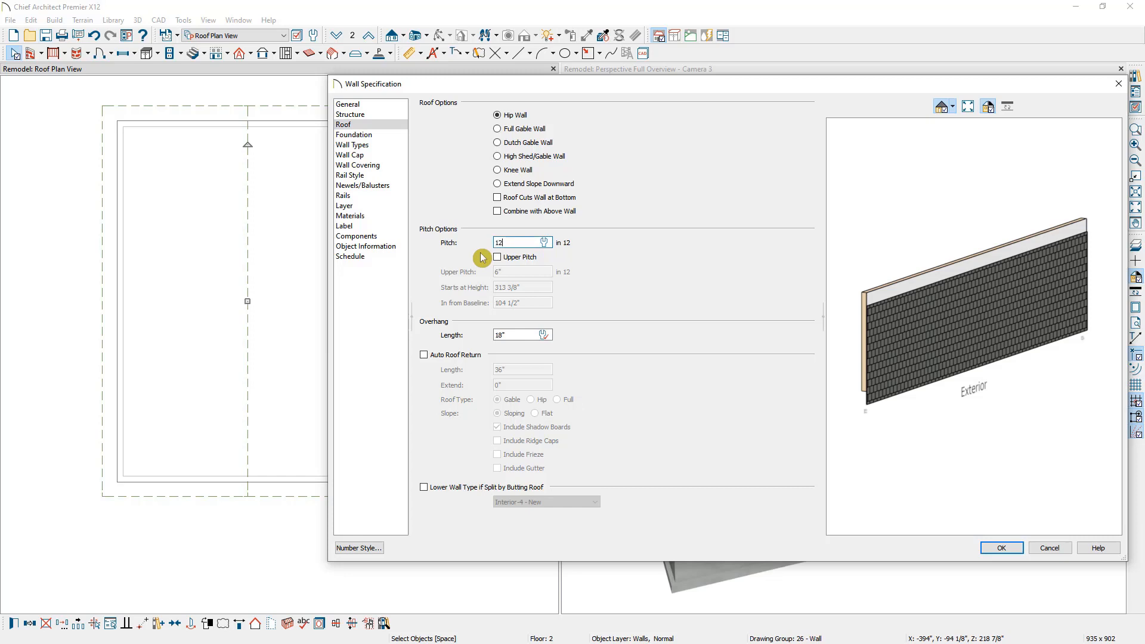
text(12)
key(Tab)
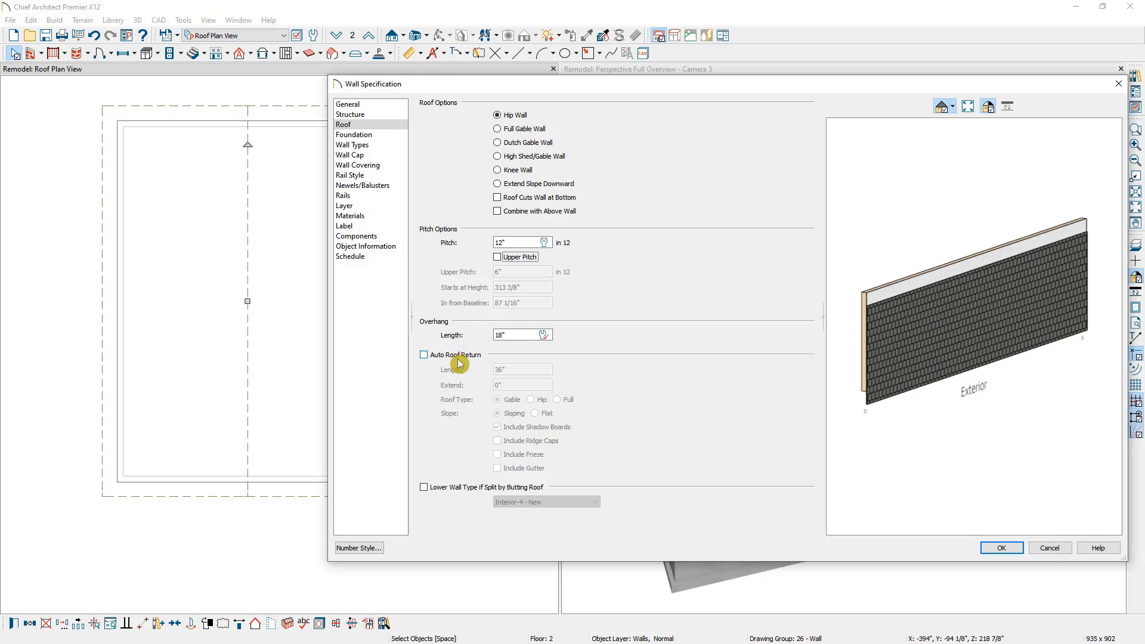
click(1000, 549)
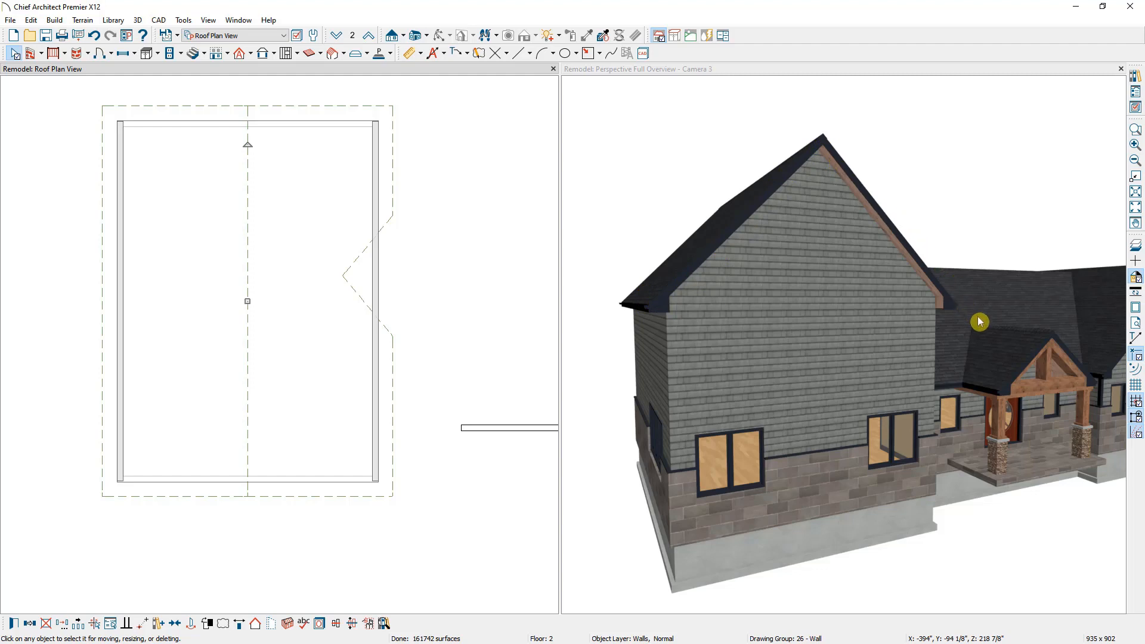
key(space)
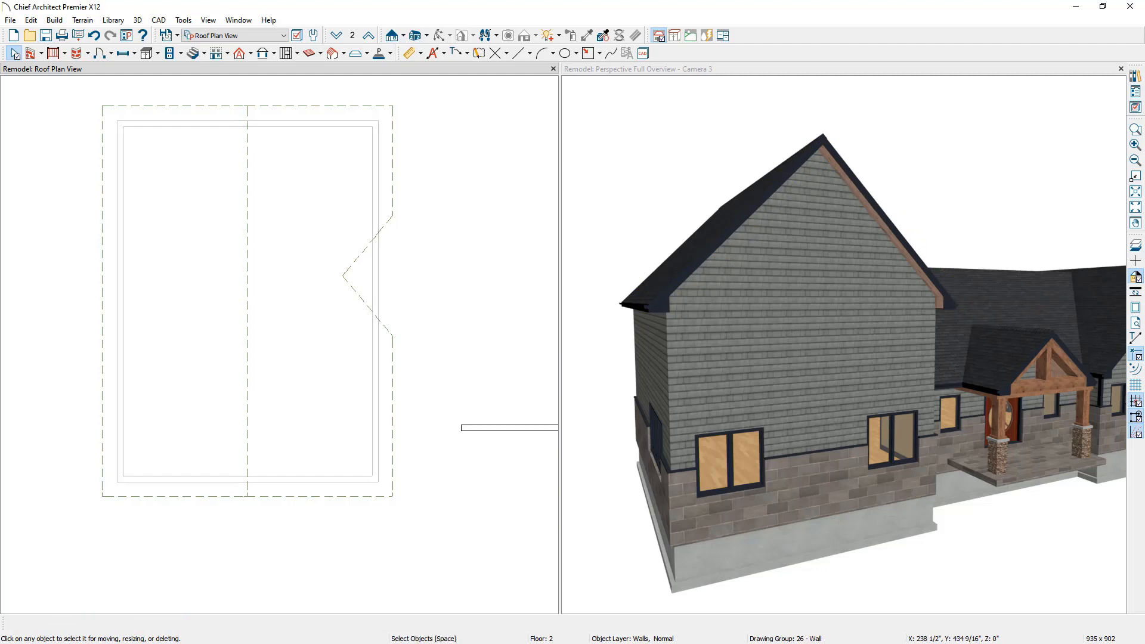
Check the finished remodel photo, and place the Decorative Doors and the Gate from the Remodeling Demonstration folder centred on the addition's second-floor front wall.
drag(1144, 52, 1075, 46)
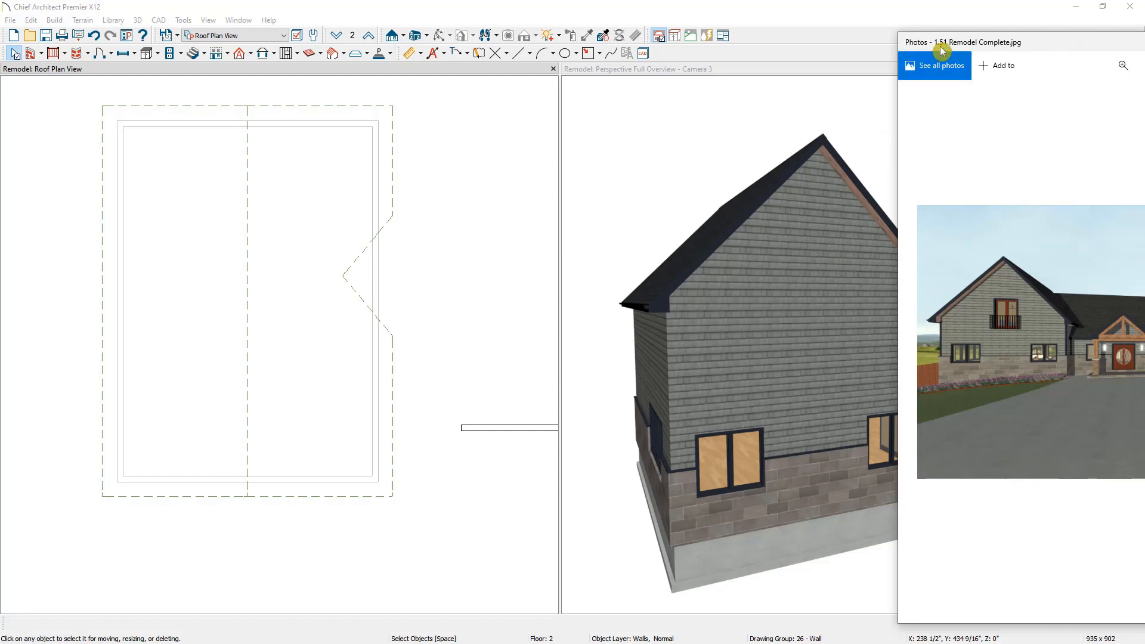
drag(939, 45, 1144, 46)
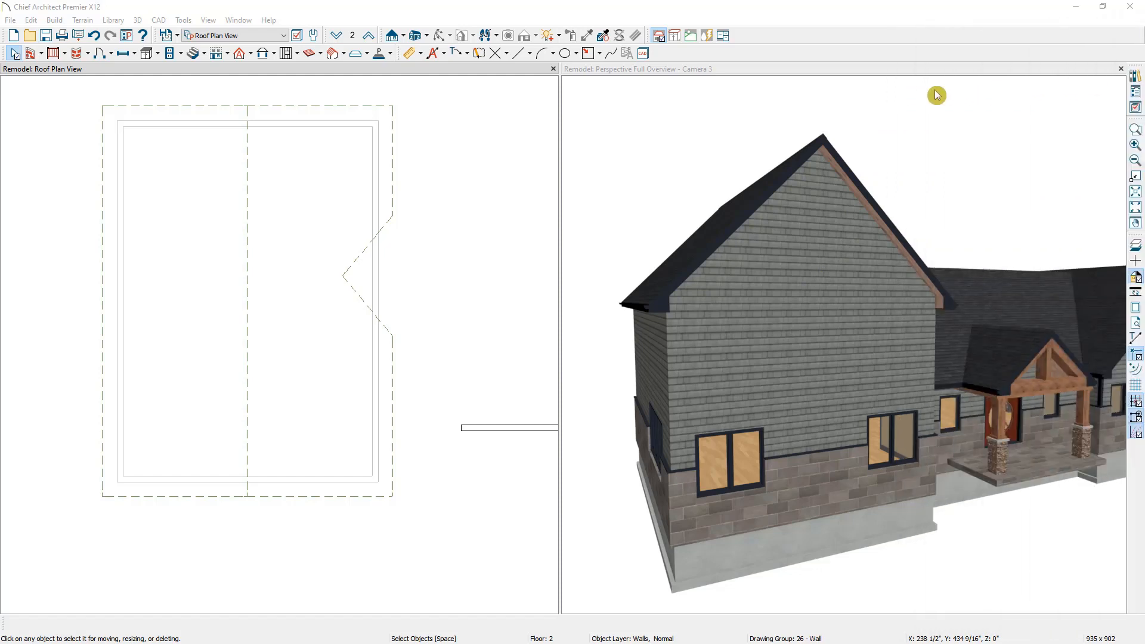
click(1135, 77)
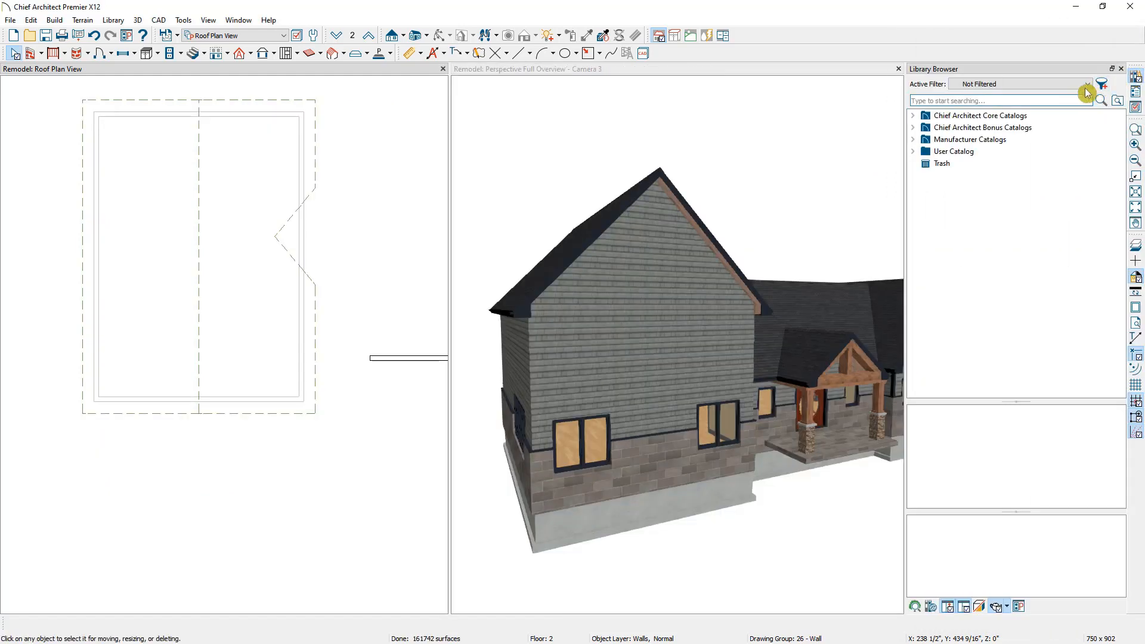
click(914, 151)
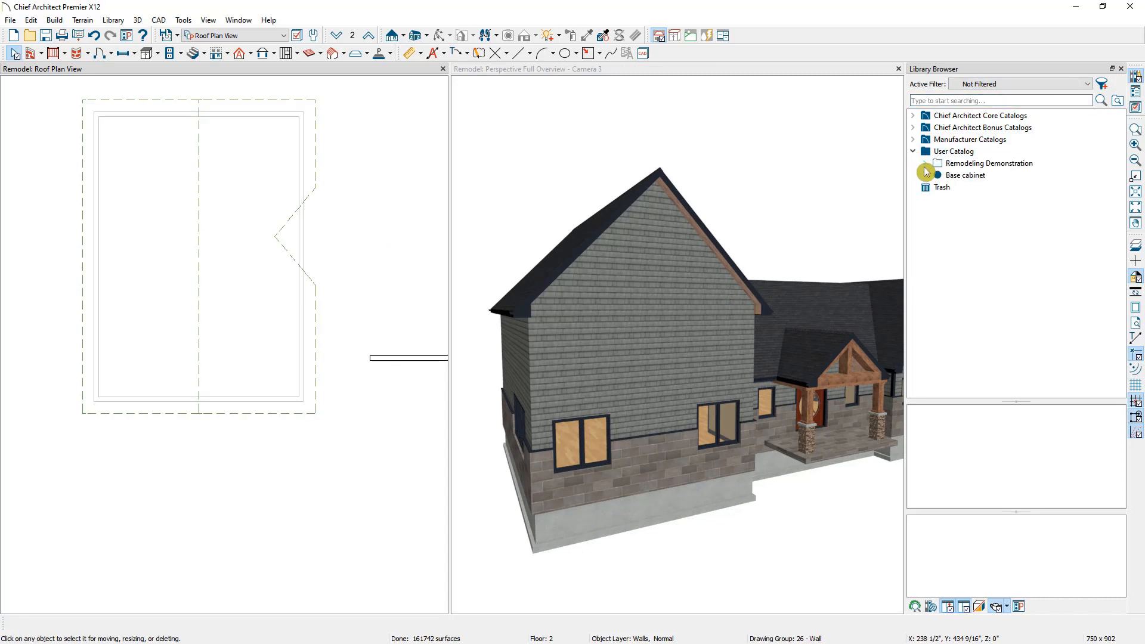
click(925, 163)
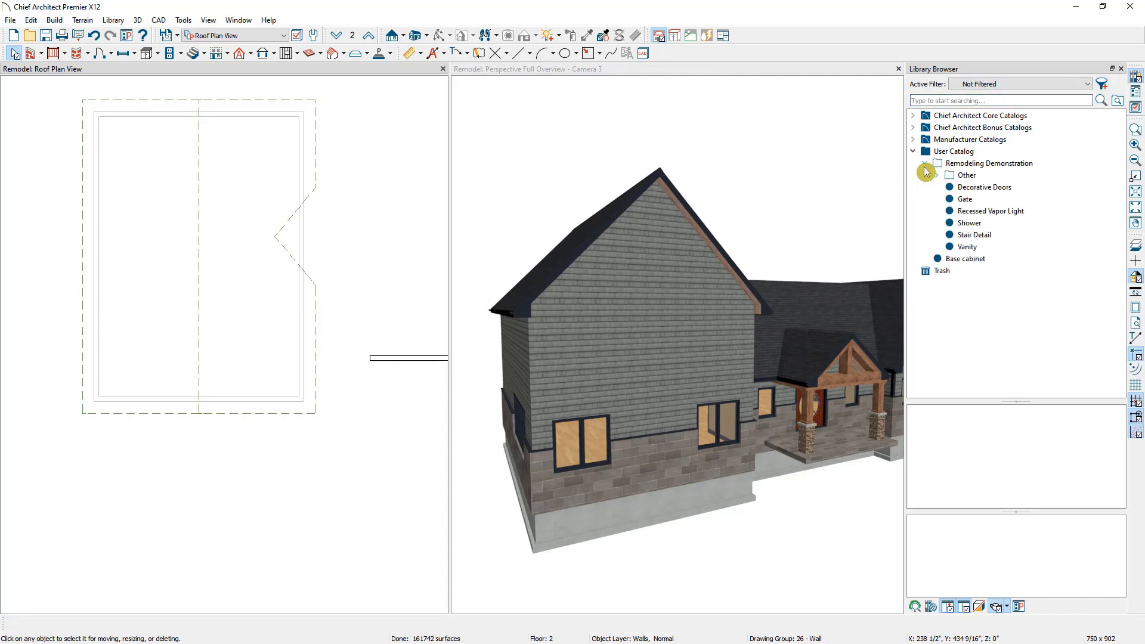
click(954, 188)
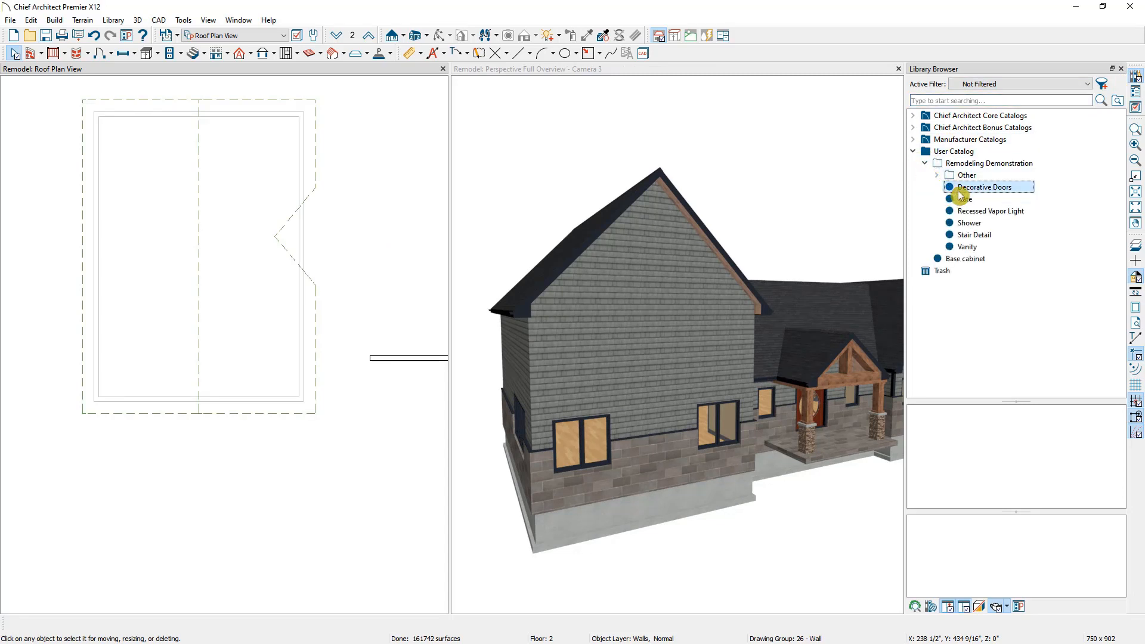
click(199, 391)
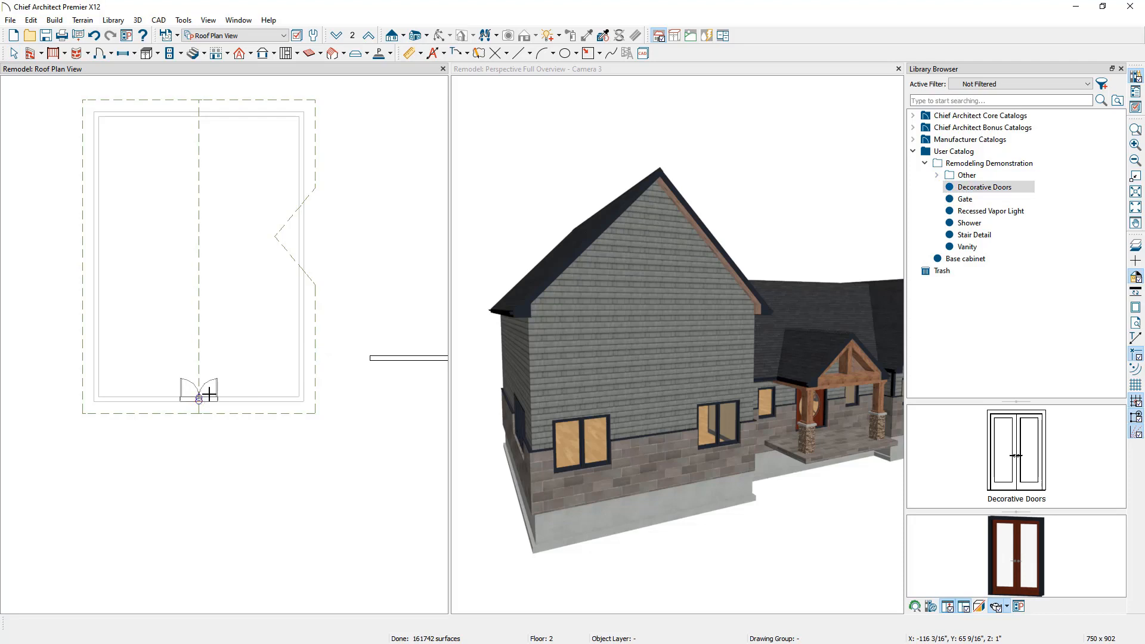
click(965, 198)
click(204, 410)
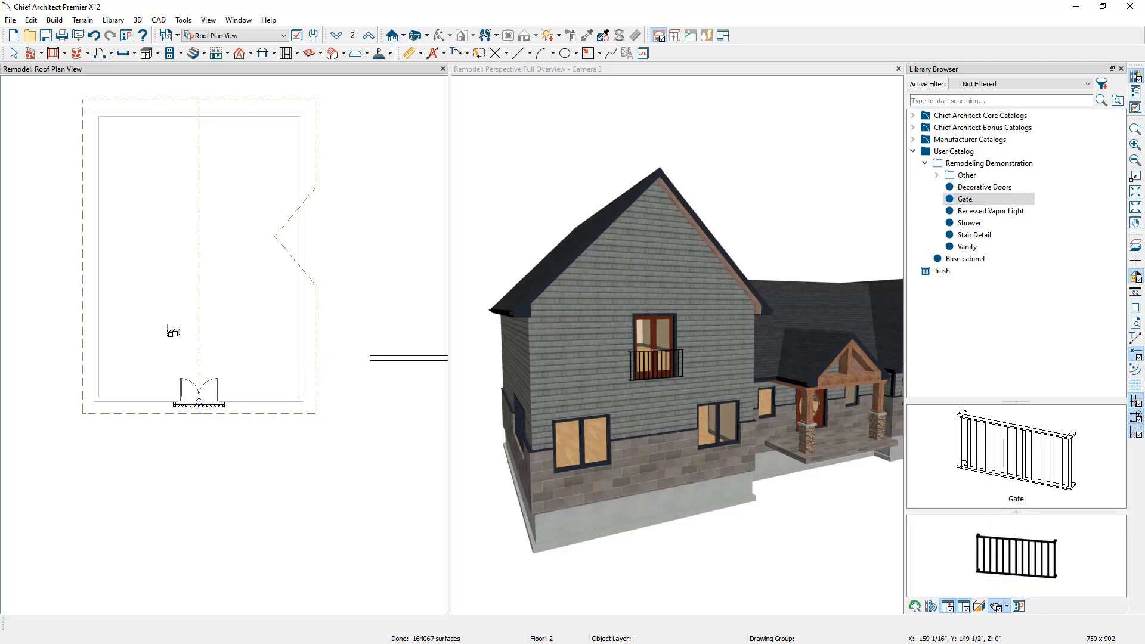
Place a standard window at the centre of the second-floor room's rear wall and close the Library Browser.
scroll(213, 203, up, 4)
middle_drag(200, 161, 210, 270)
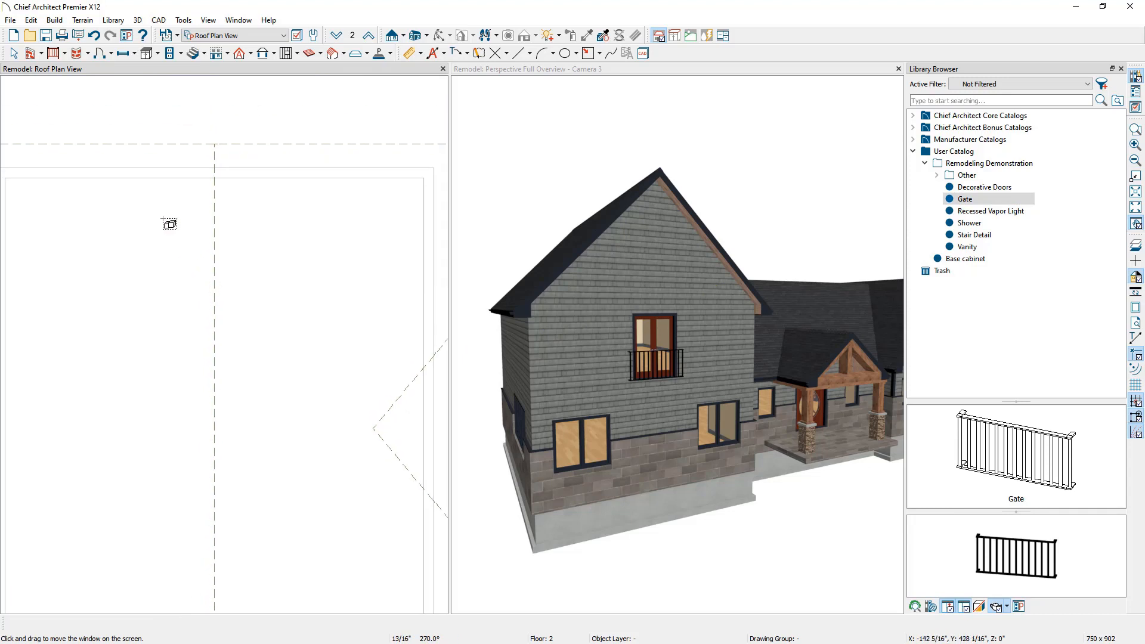
click(135, 53)
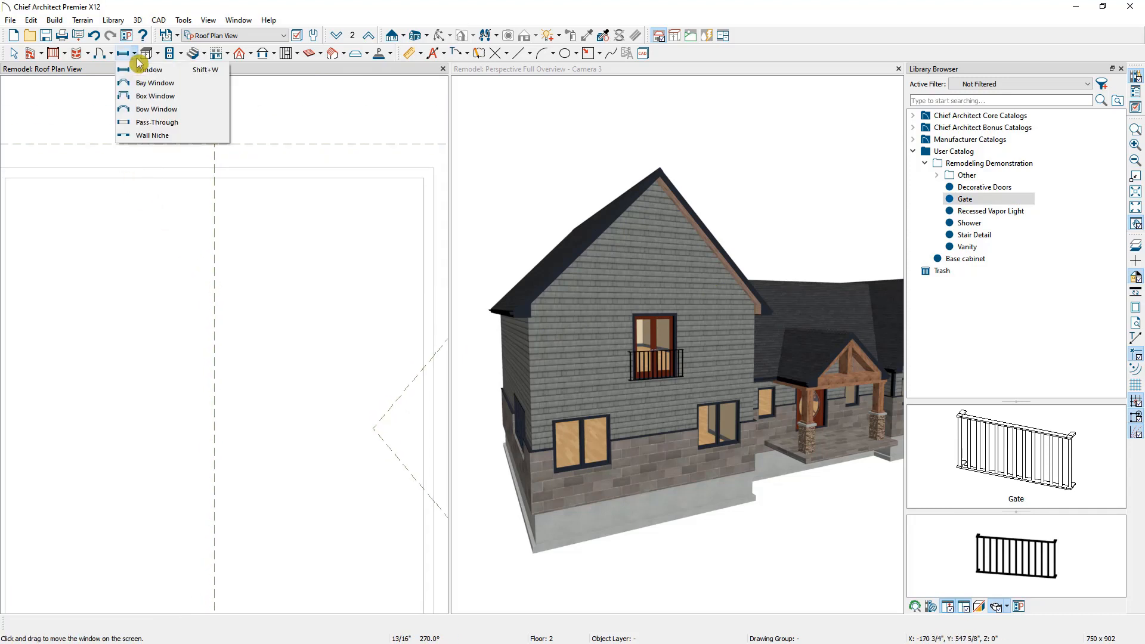
click(193, 72)
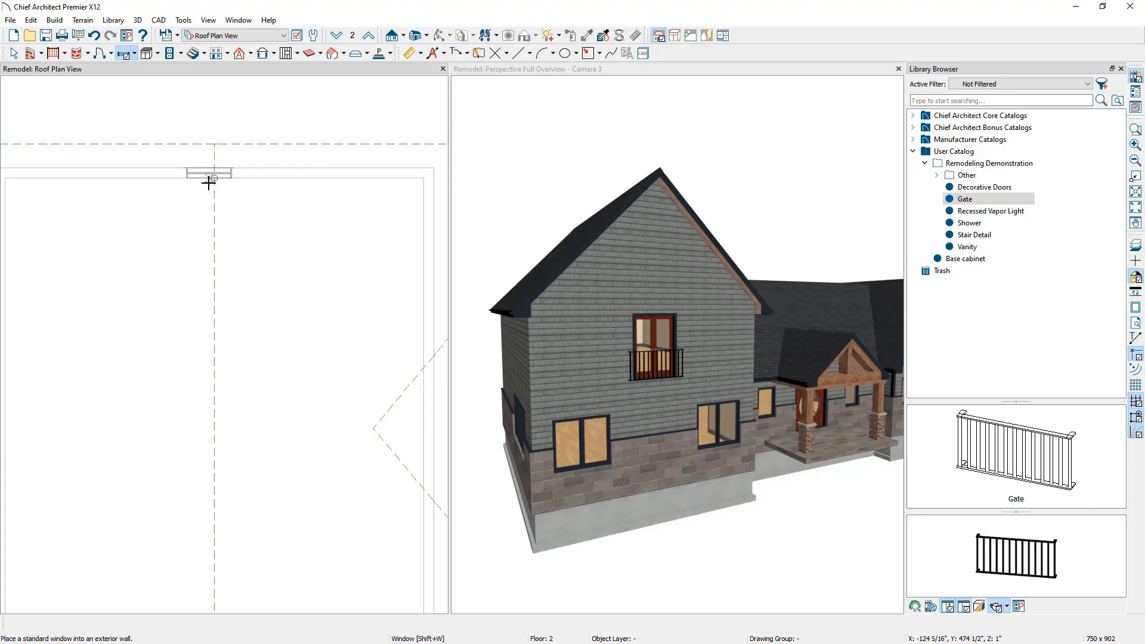
click(214, 180)
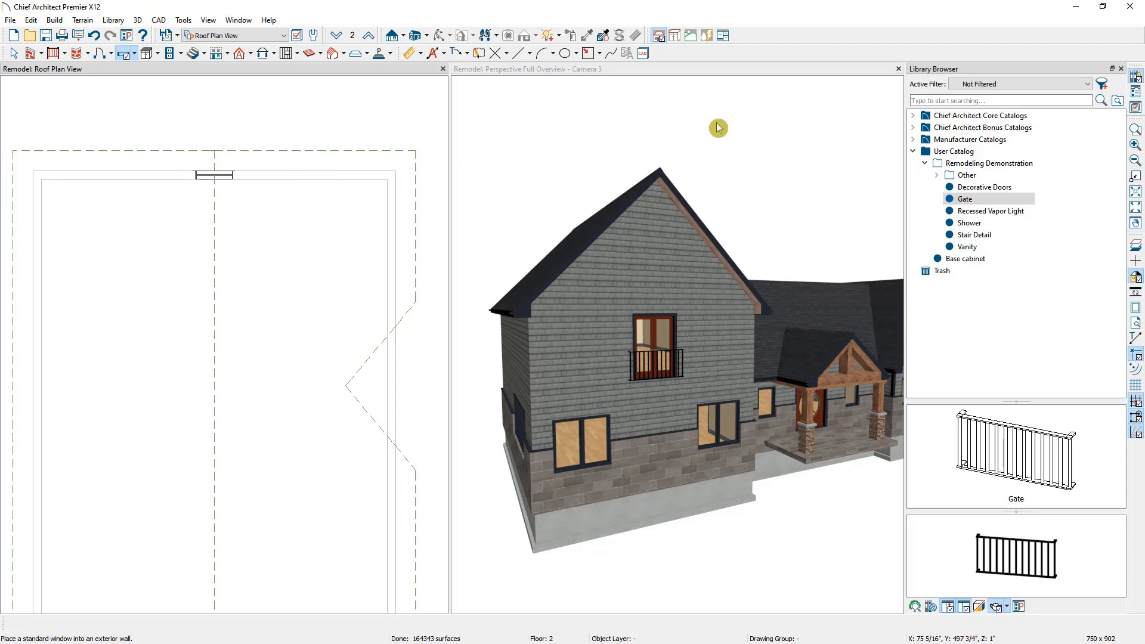
click(1121, 69)
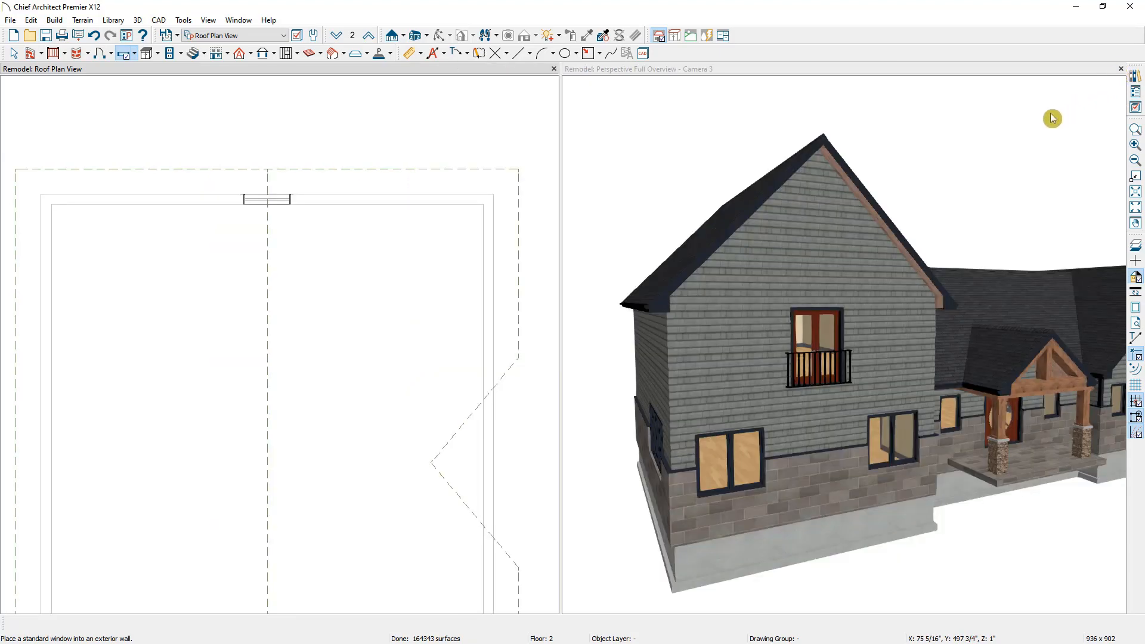
Hide the camera-facing exterior walls in the perspective overview and examine the addition's interior and rear window from the front.
click(1026, 112)
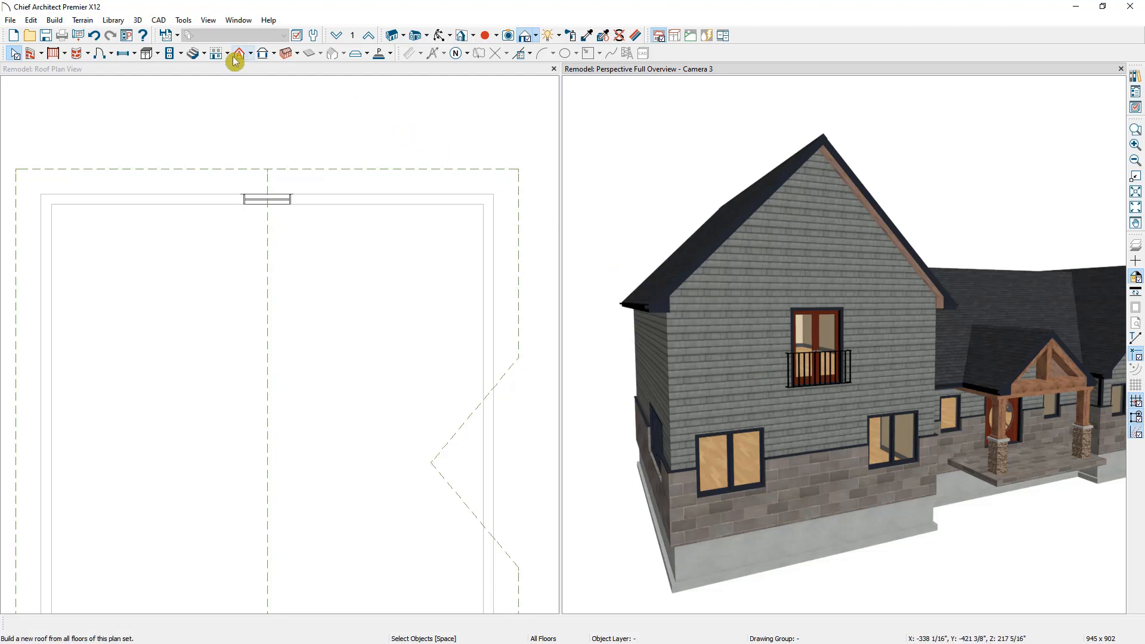
click(137, 19)
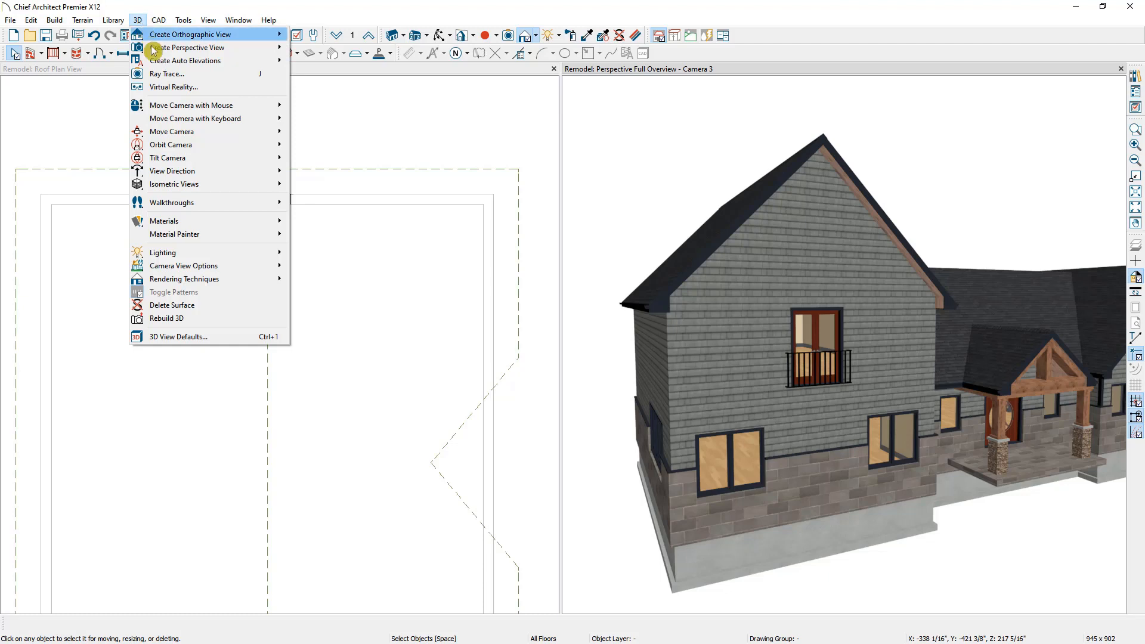
mouse_move(225, 266)
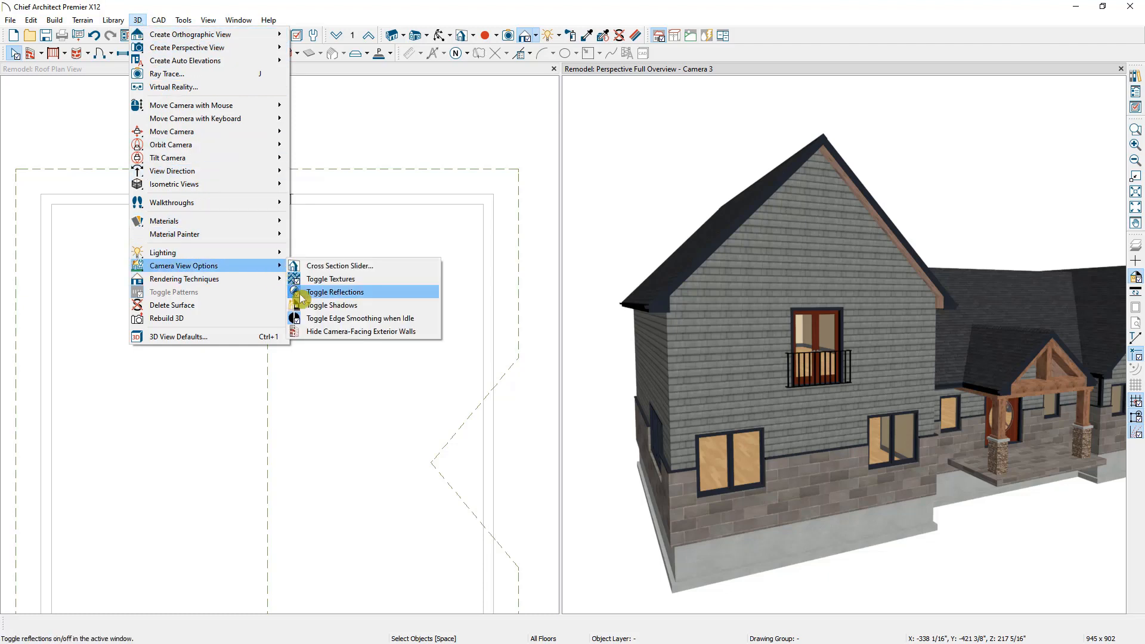
click(417, 333)
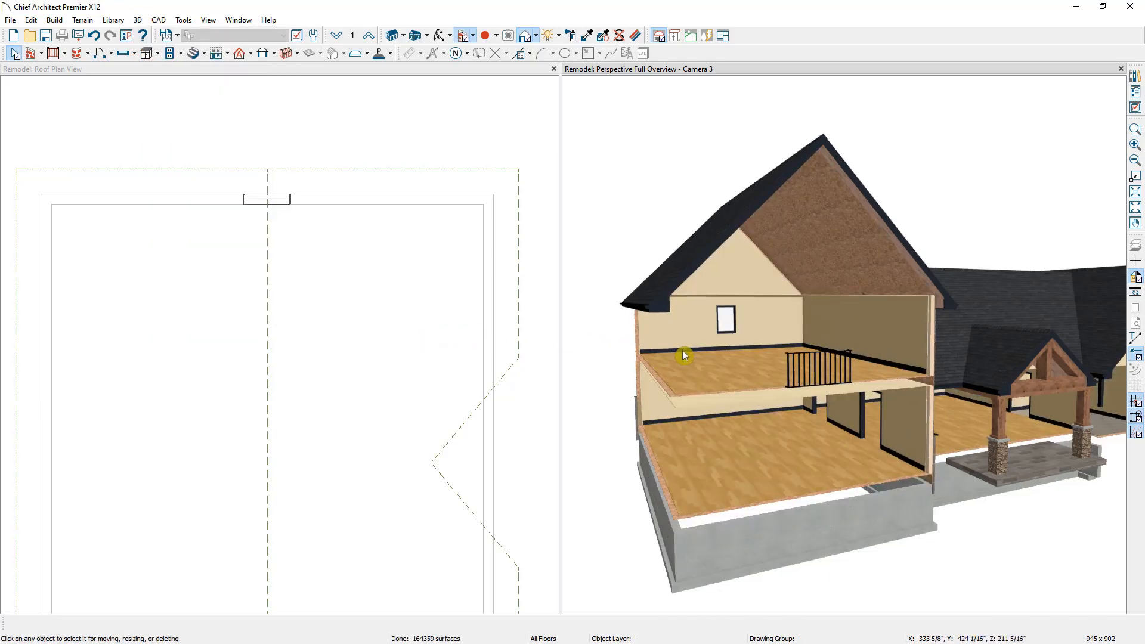
key(o)
drag(764, 347, 614, 359)
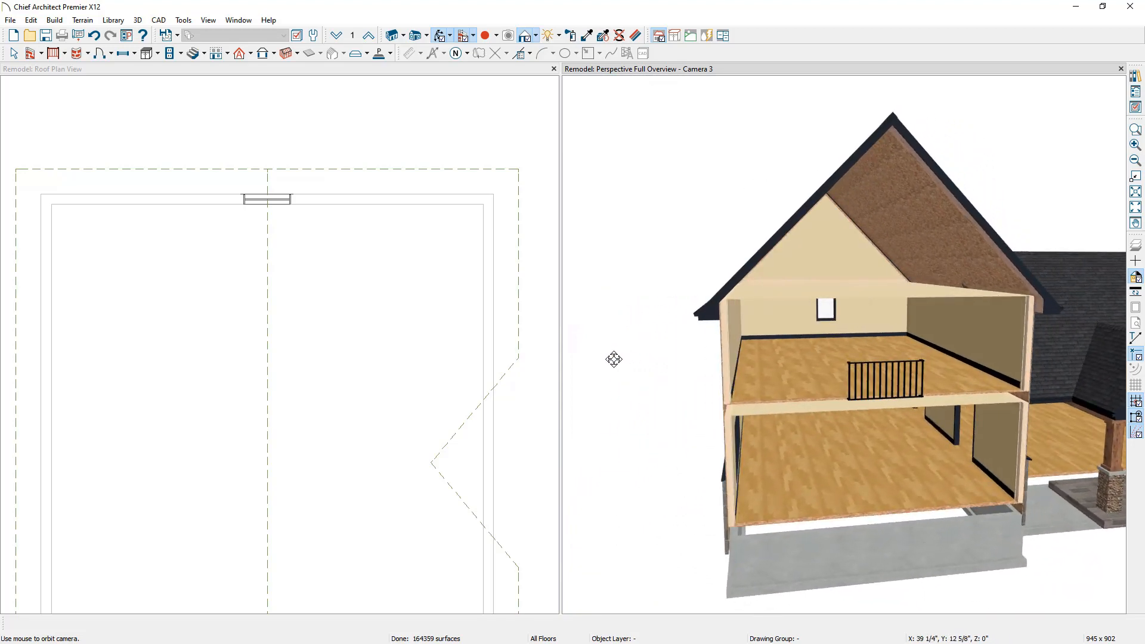
middle_drag(798, 373, 779, 285)
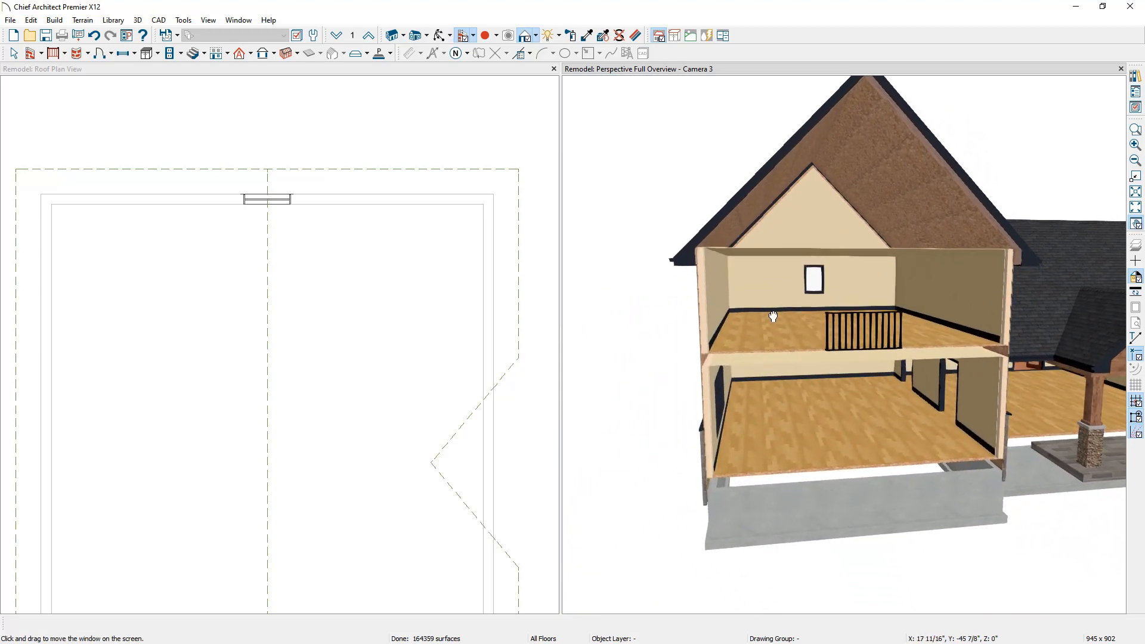
scroll(855, 296, up, 1)
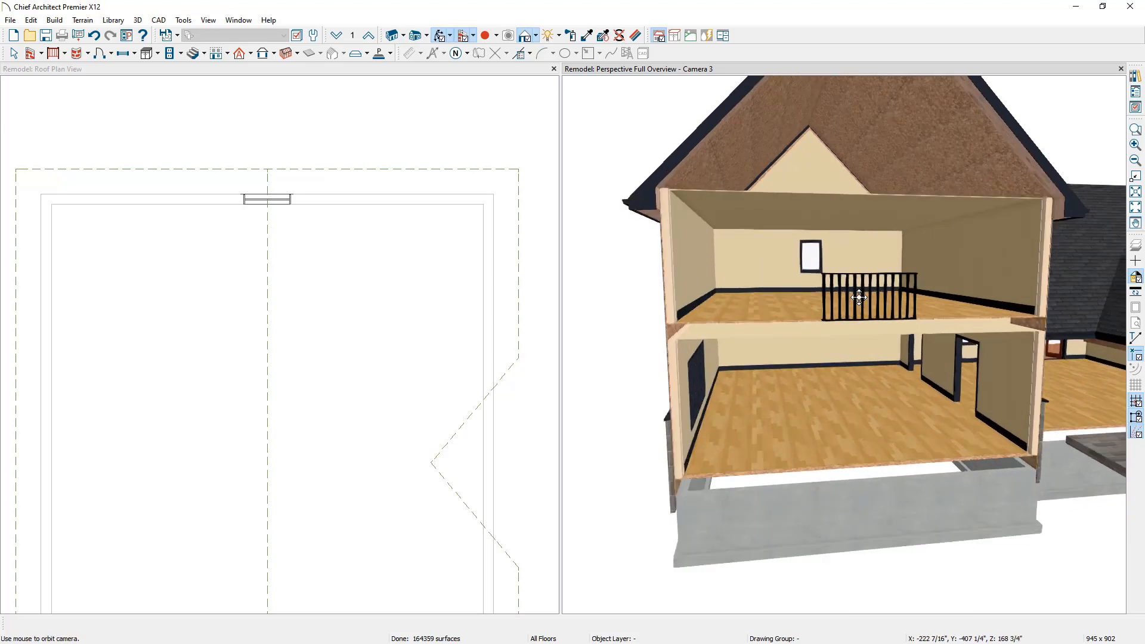
Show the camera-facing exterior walls again and close the perspective overview.
click(475, 37)
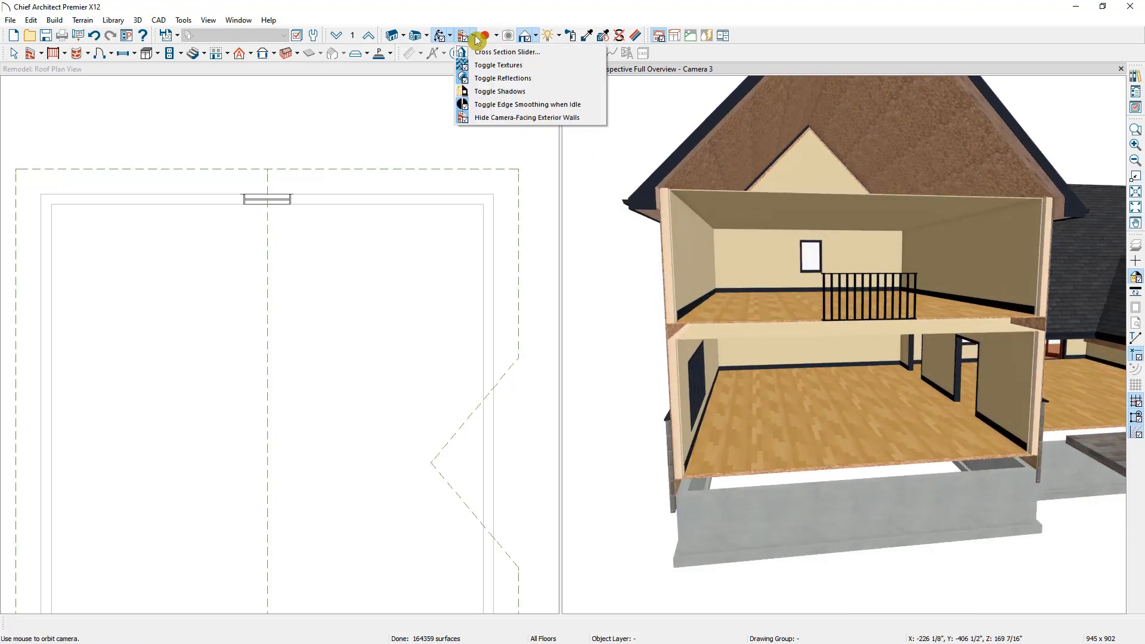
click(542, 118)
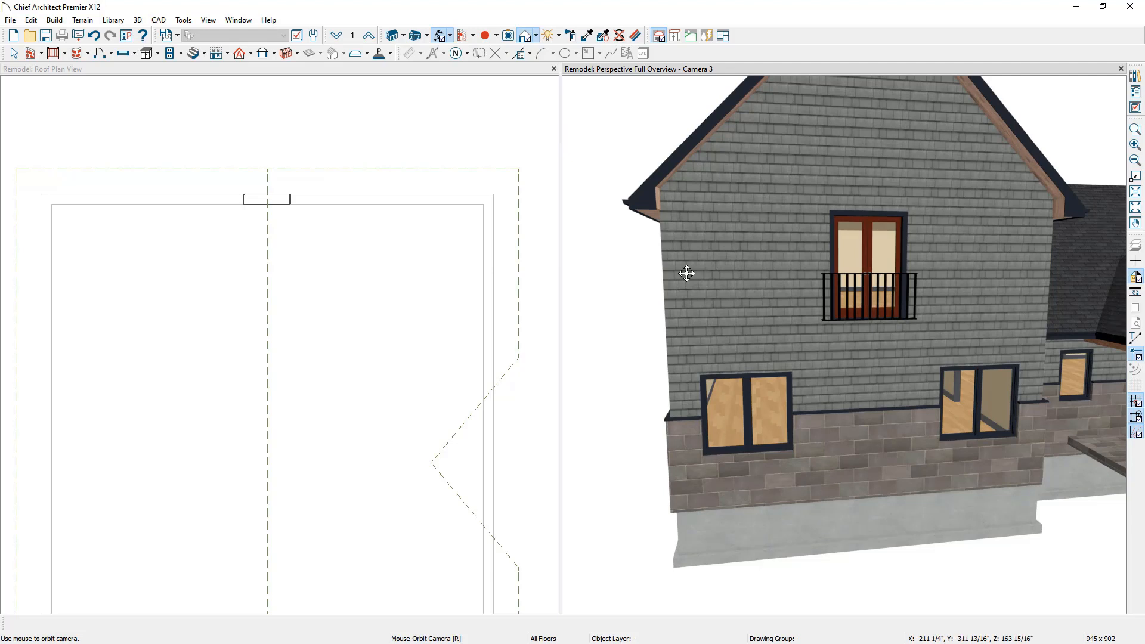
click(1122, 69)
Create a full camera view inside the second-floor room looking towards the rear window, and place it side by side with the plan.
scroll(816, 384, down, 2)
middle_drag(816, 384, 770, 143)
scroll(750, 195, down, 1)
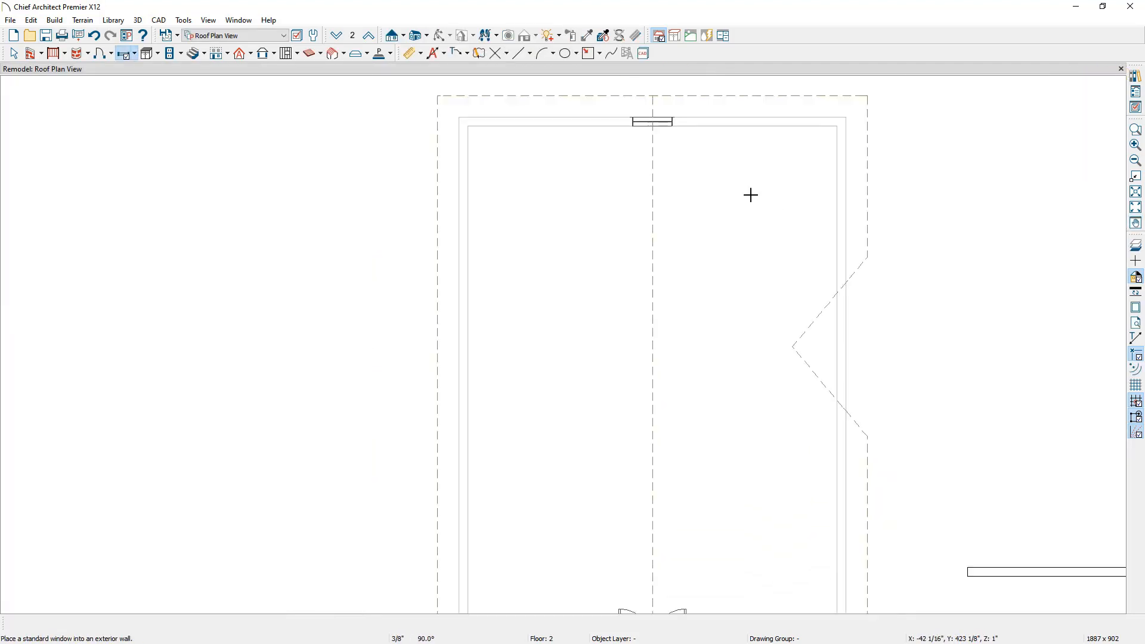
key(space)
click(426, 35)
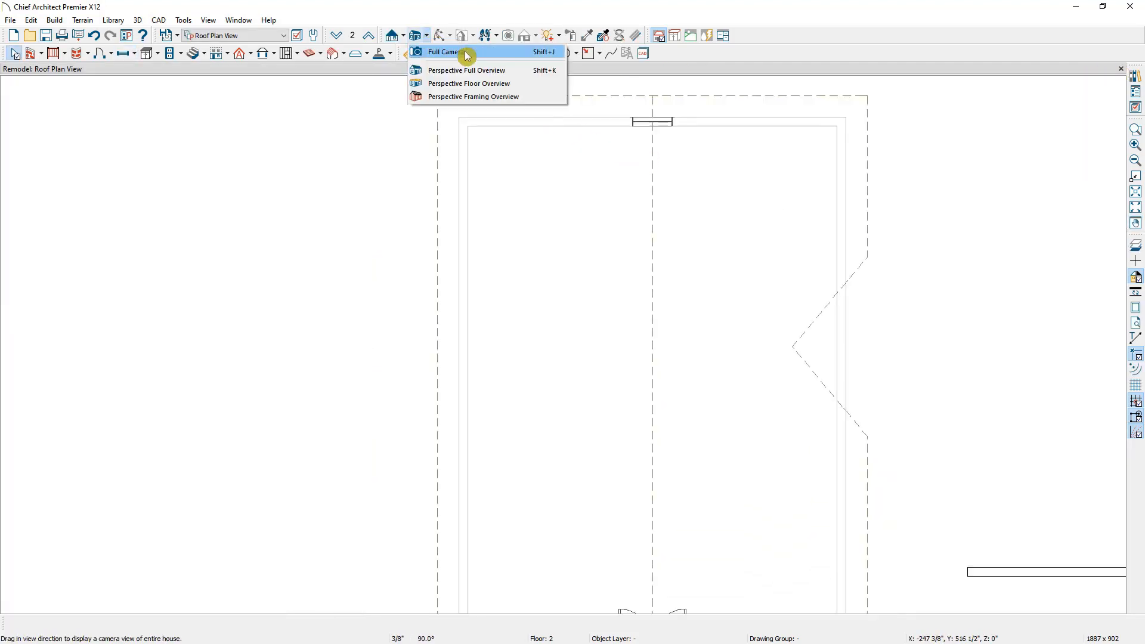
click(453, 52)
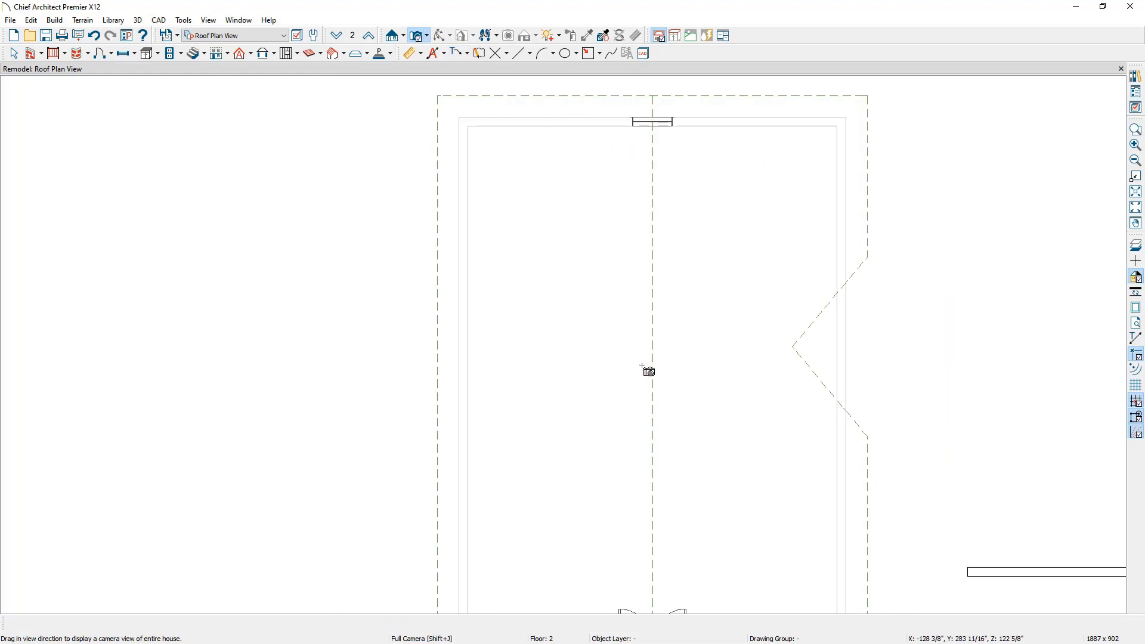
drag(642, 366, 645, 182)
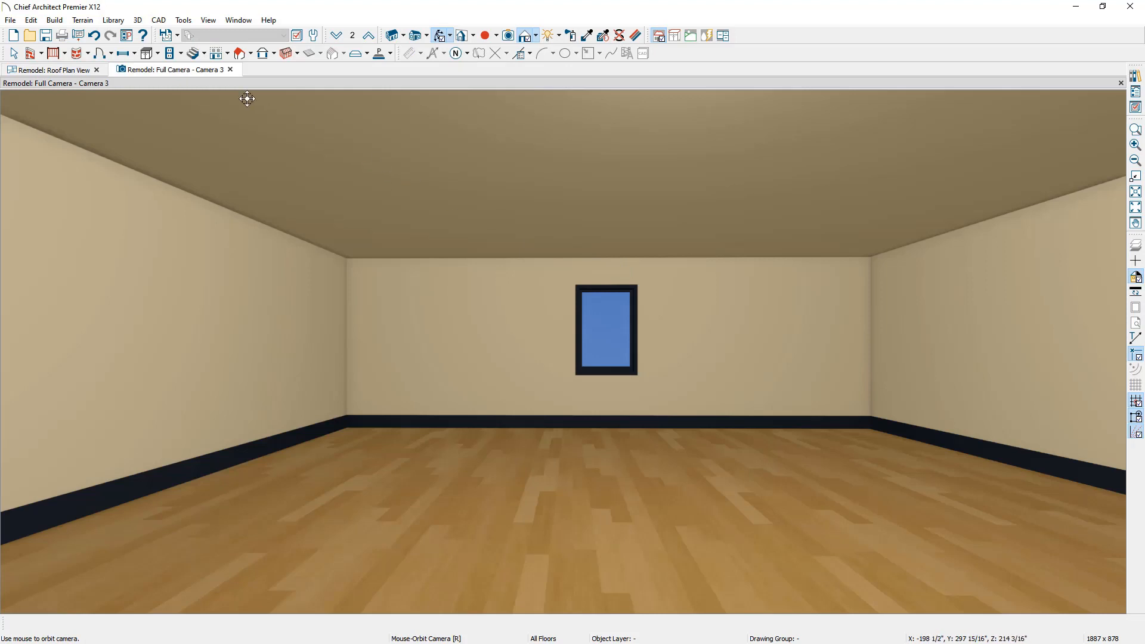
drag(204, 70, 958, 232)
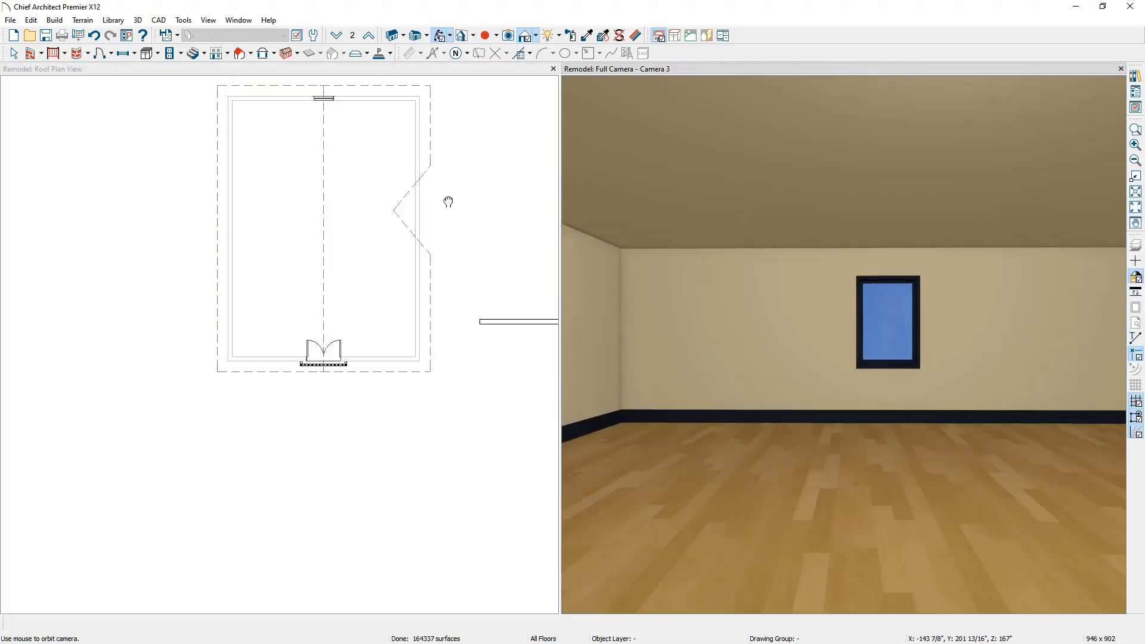
Switch the second-floor plan from the Roof Plan View to the Working Plan View.
middle_drag(448, 199, 445, 281)
scroll(445, 281, up, 2)
click(250, 36)
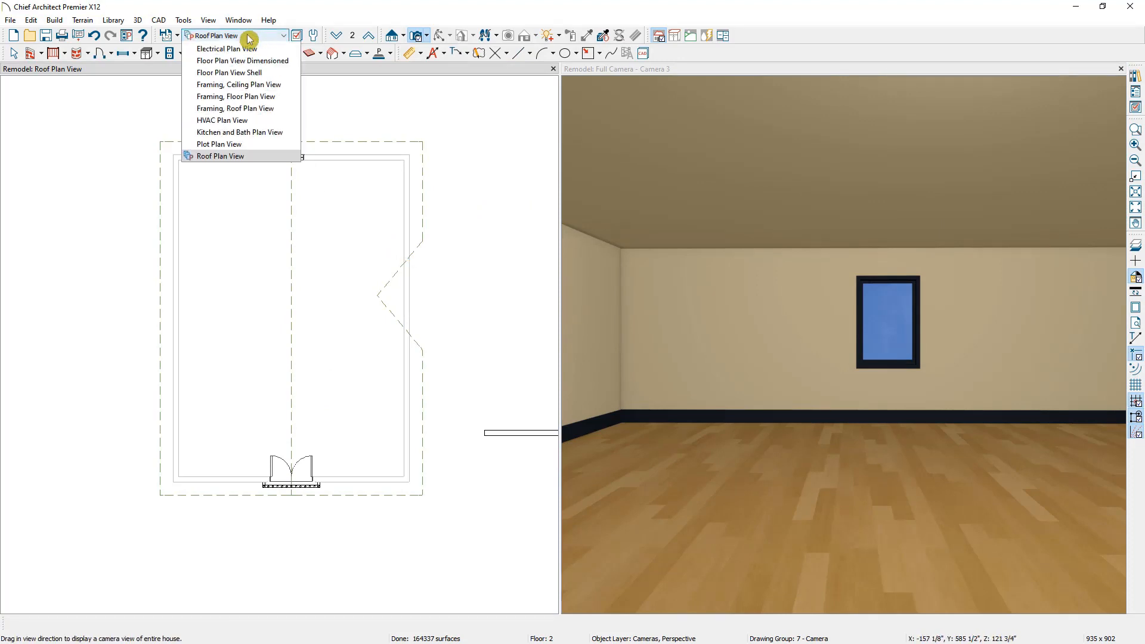
click(249, 63)
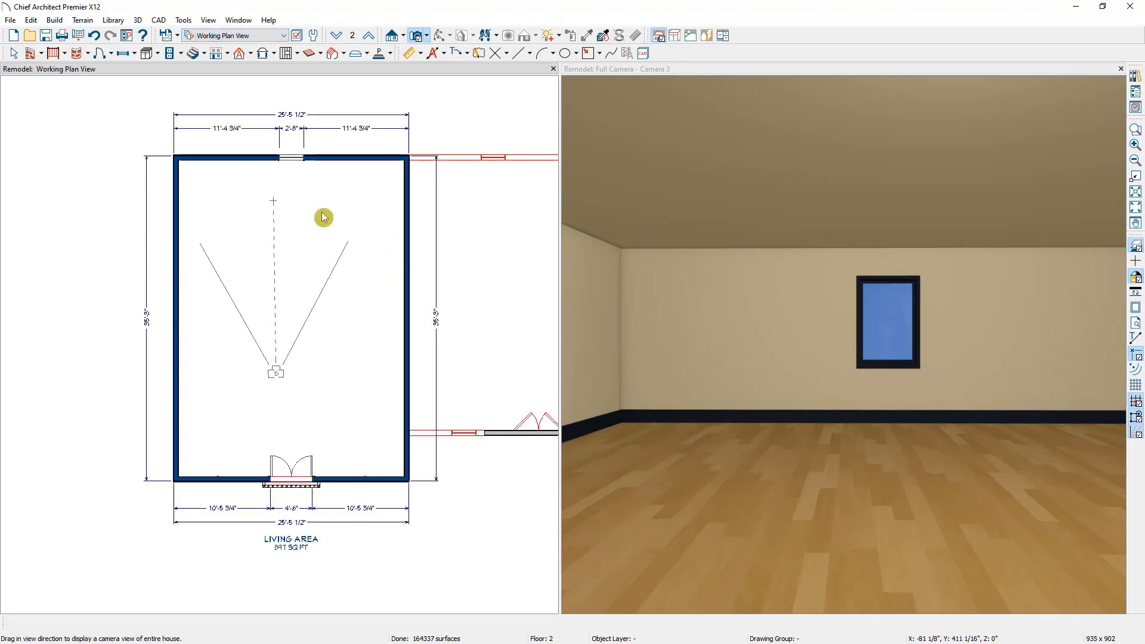
Add a trey ceiling to the second-floor room with a 24" width, 12" depth and vertical sides.
scroll(322, 217, up, 2)
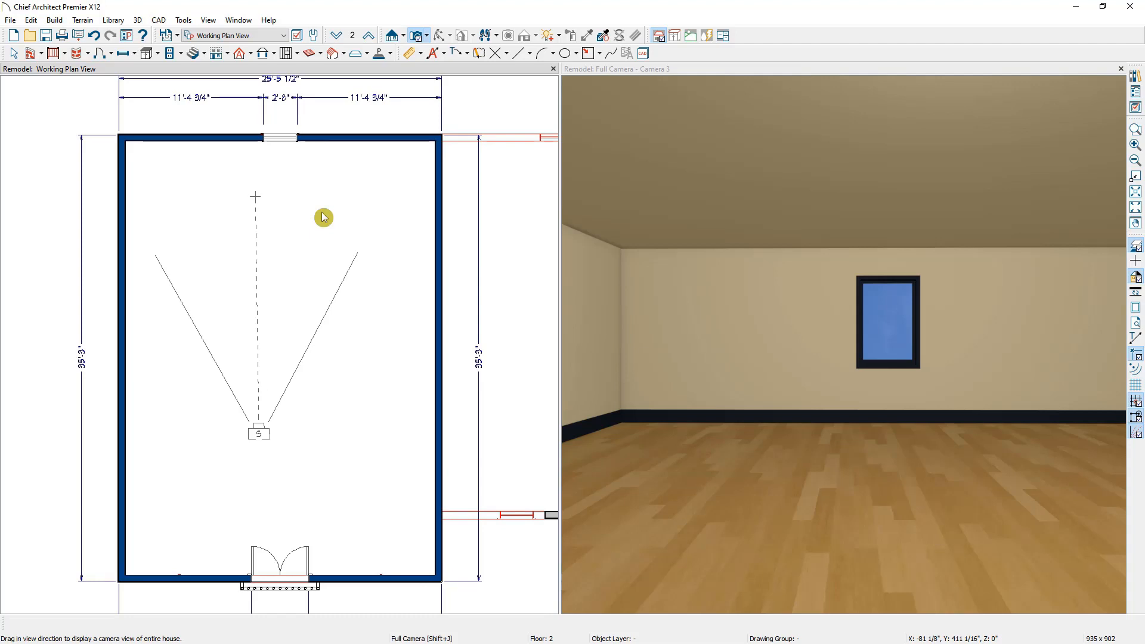
key(space)
click(323, 217)
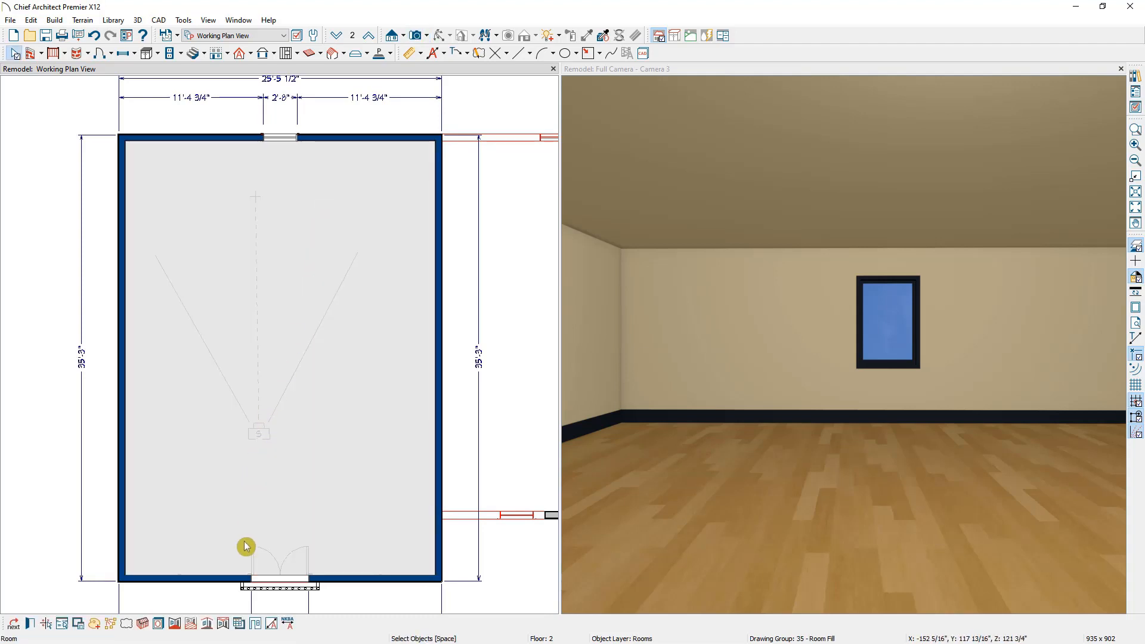
click(224, 623)
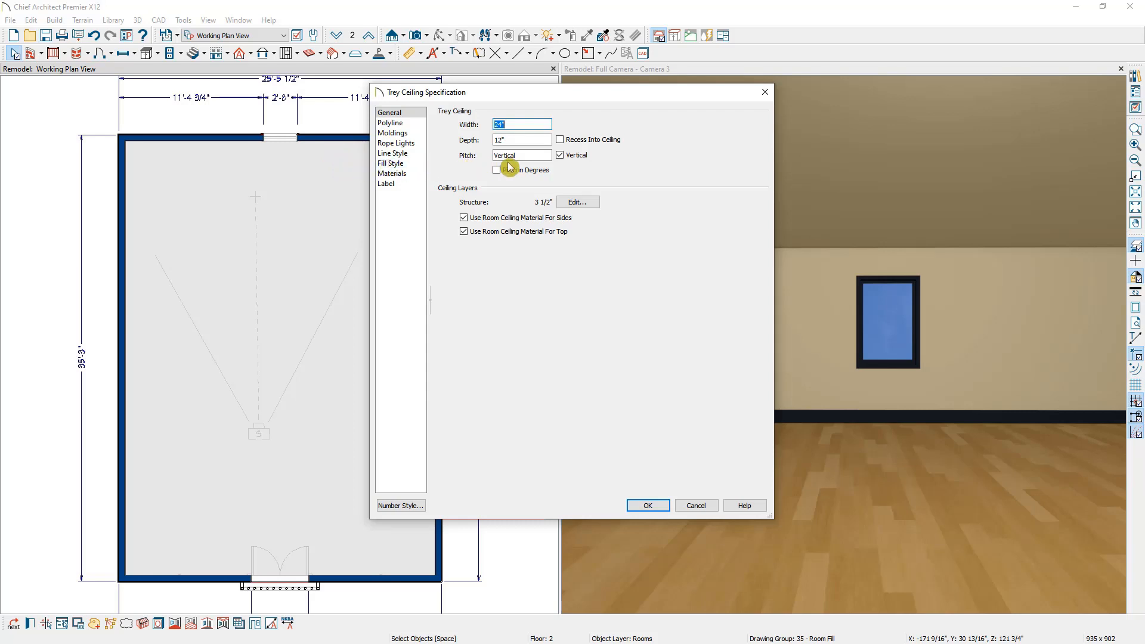
click(636, 507)
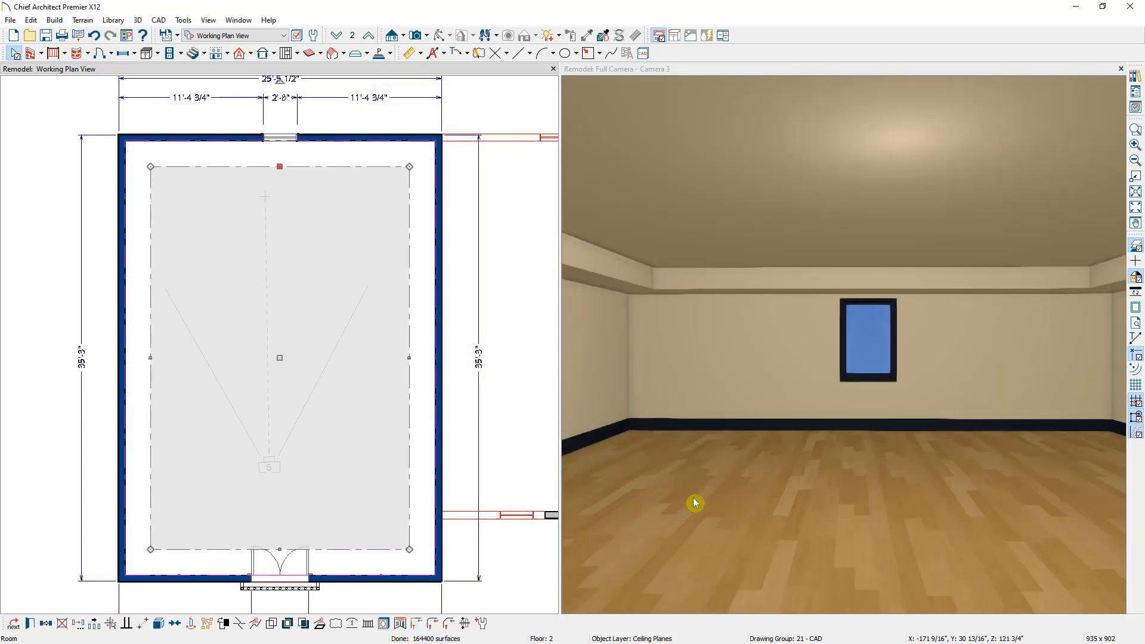
scroll(862, 464, down, 1)
middle_drag(857, 455, 843, 438)
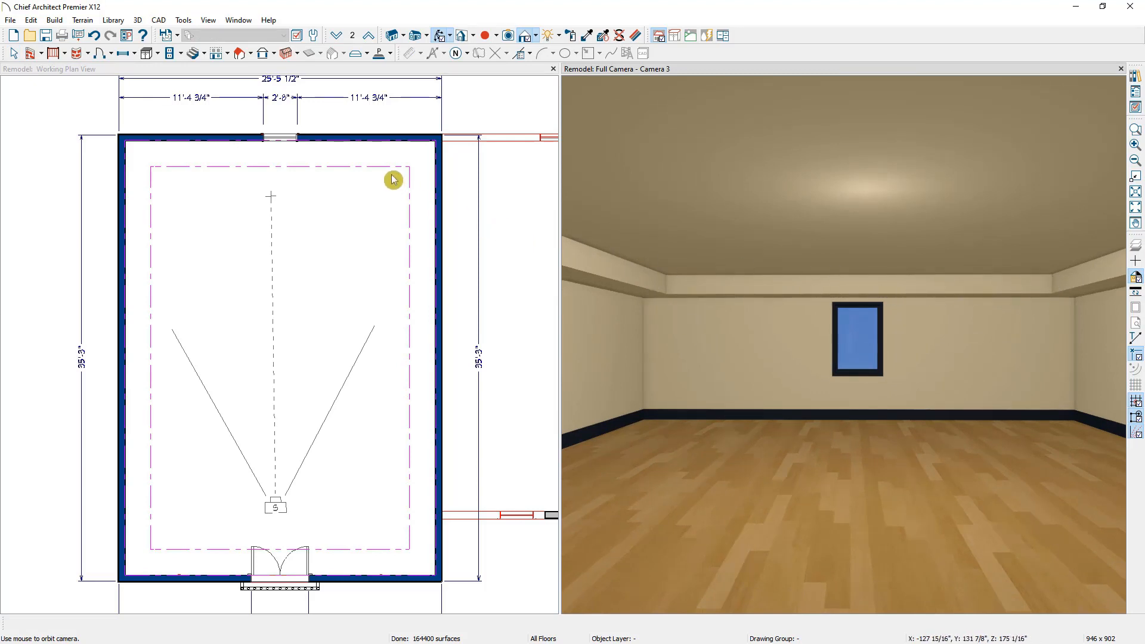
Change the second-floor trey ceiling's sides from vertical to a 45.0° pitch, specified in degrees.
click(151, 214)
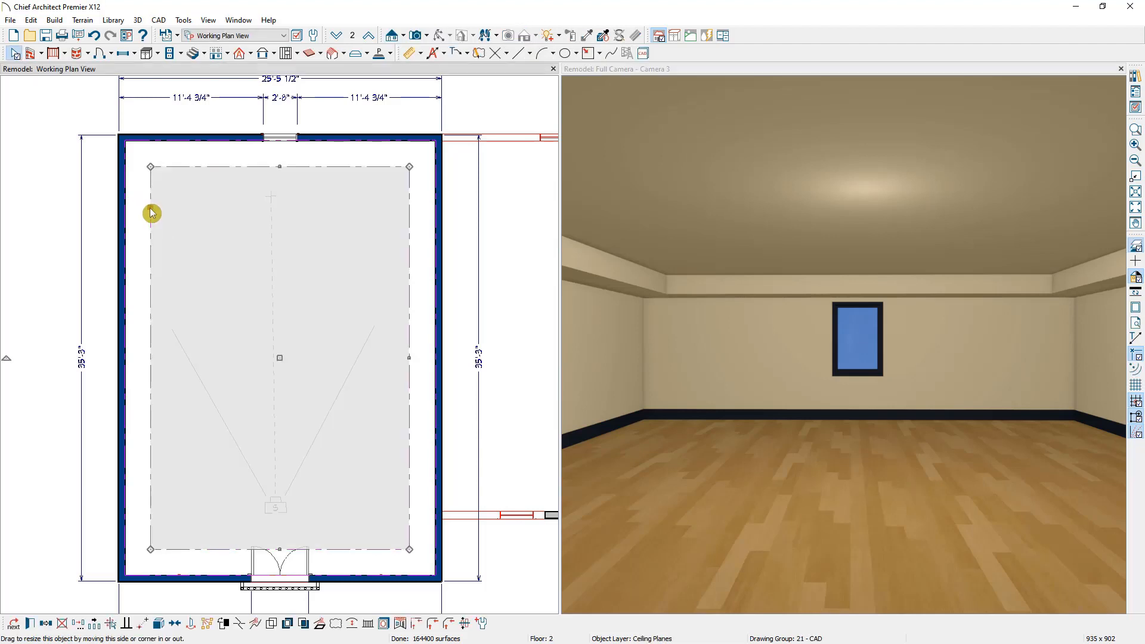
click(30, 623)
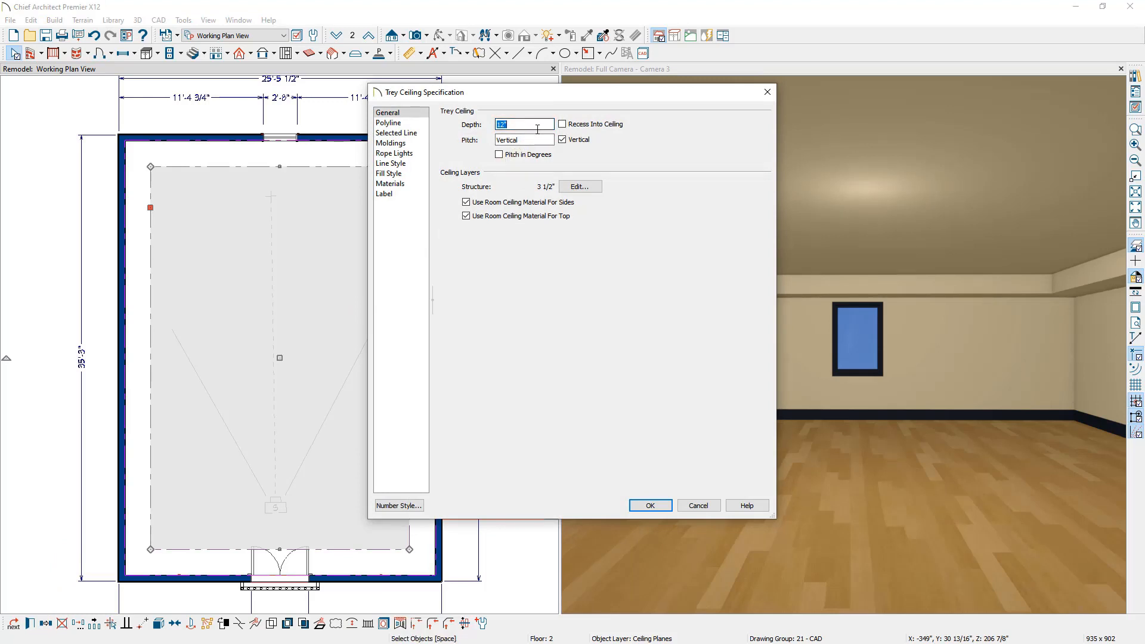
click(562, 139)
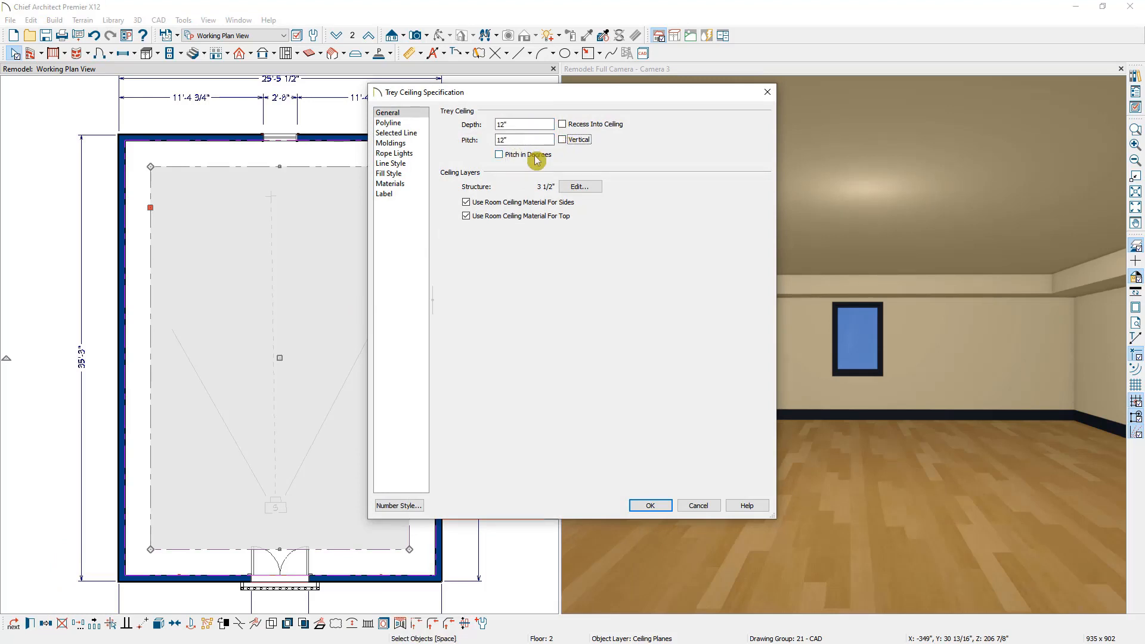
click(537, 154)
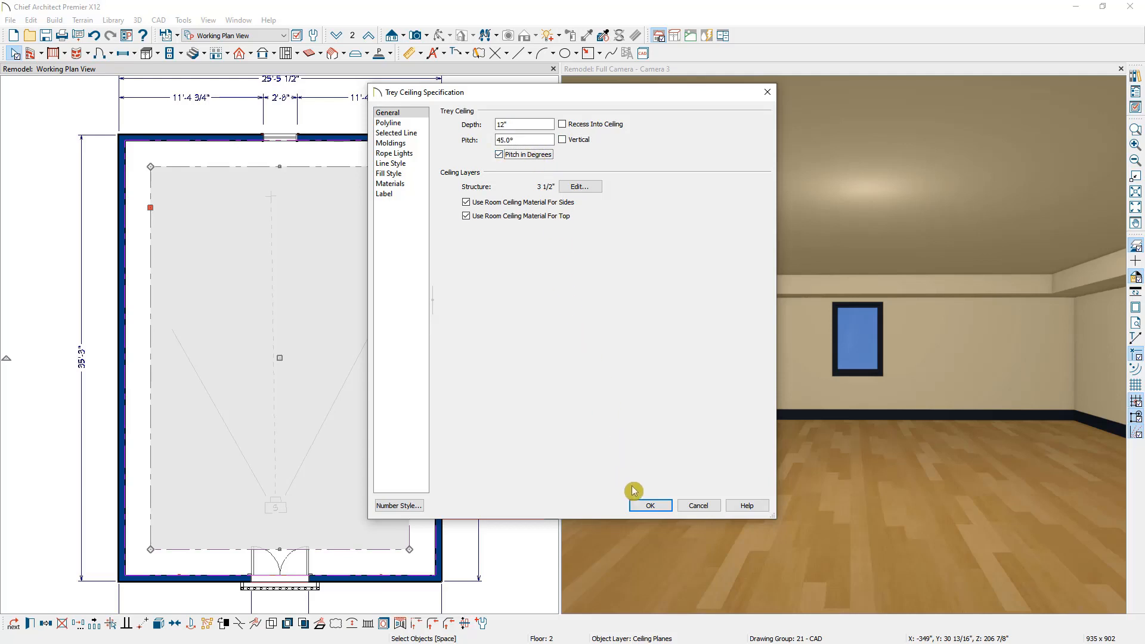
click(641, 506)
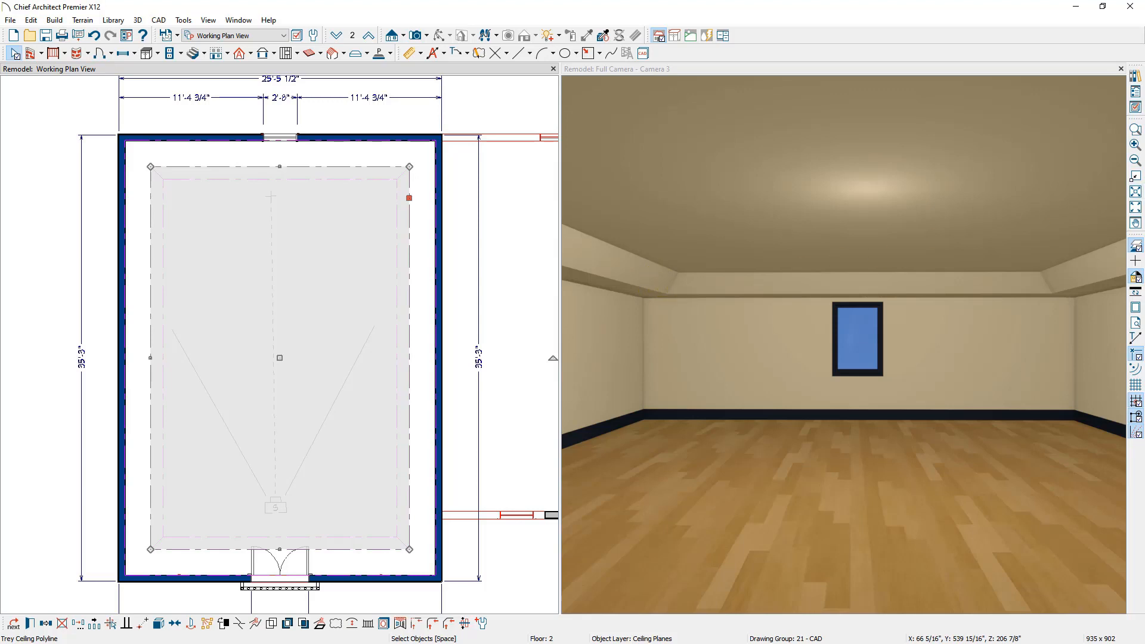
Switch to Photos to examine the tray ceiling example renderings, and return to the Chief Architect plan.
drag(1144, 113, 537, 2)
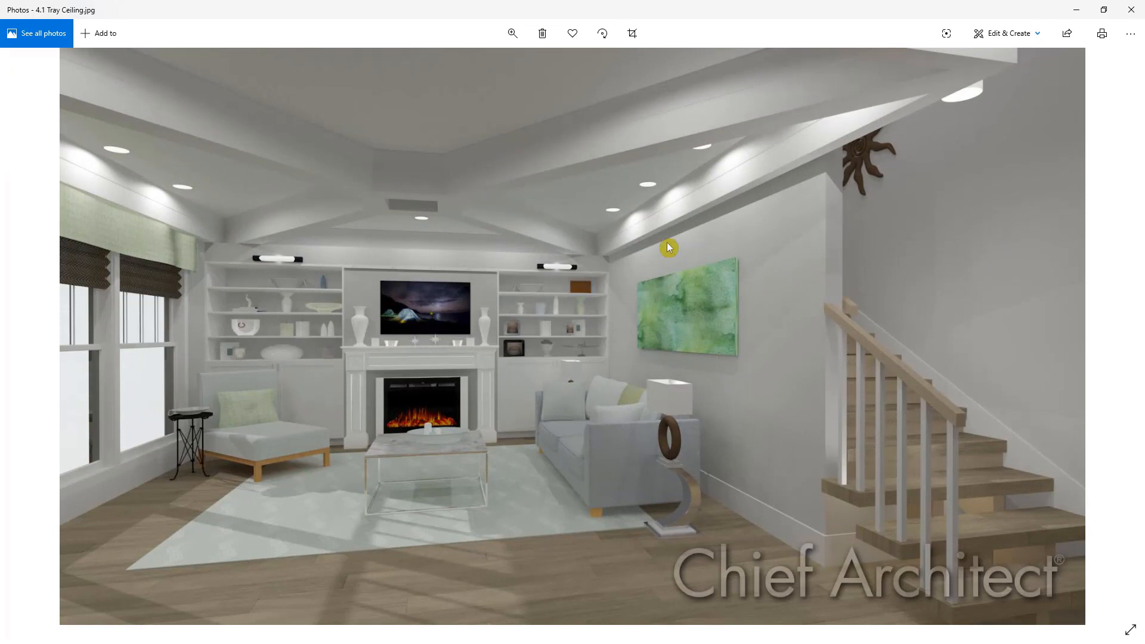
key(Right)
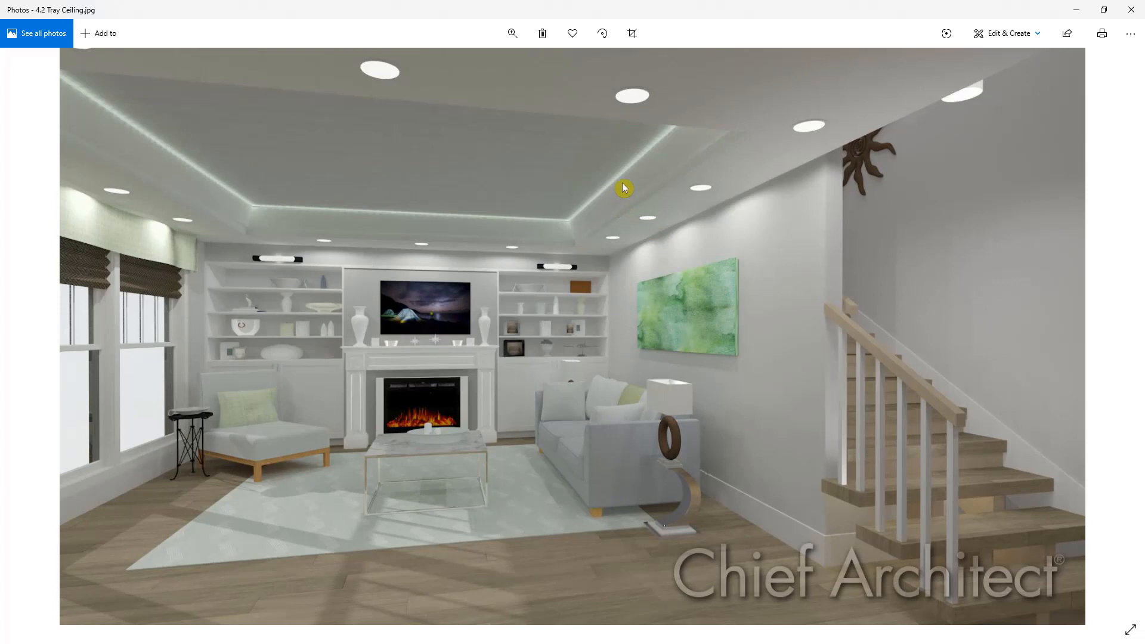
key(Right)
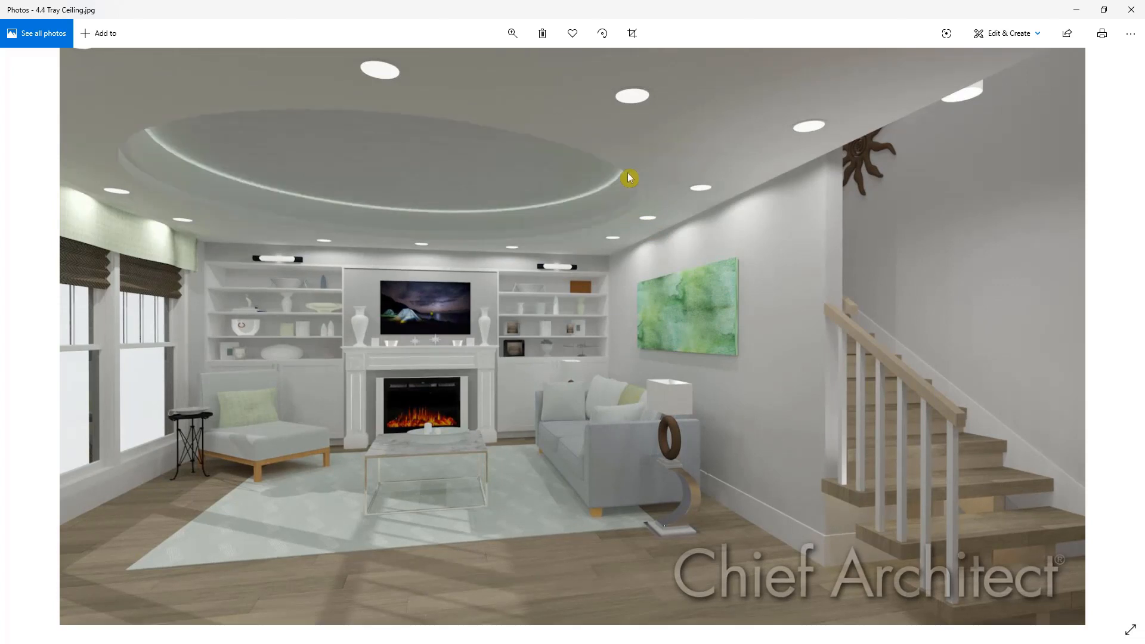
key(Right)
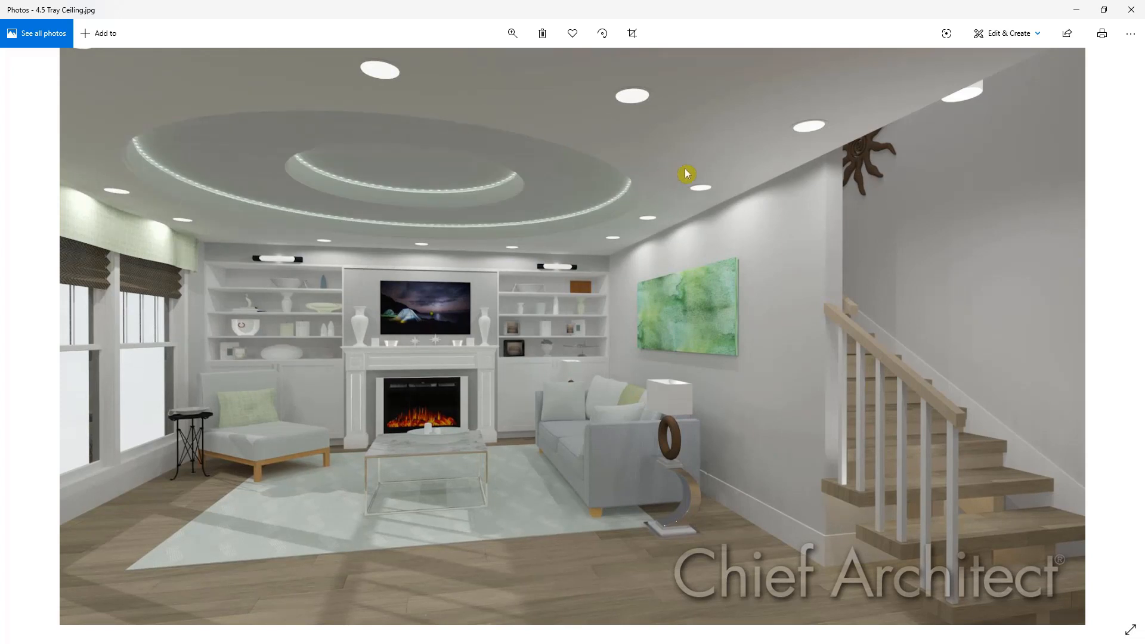
click(1077, 11)
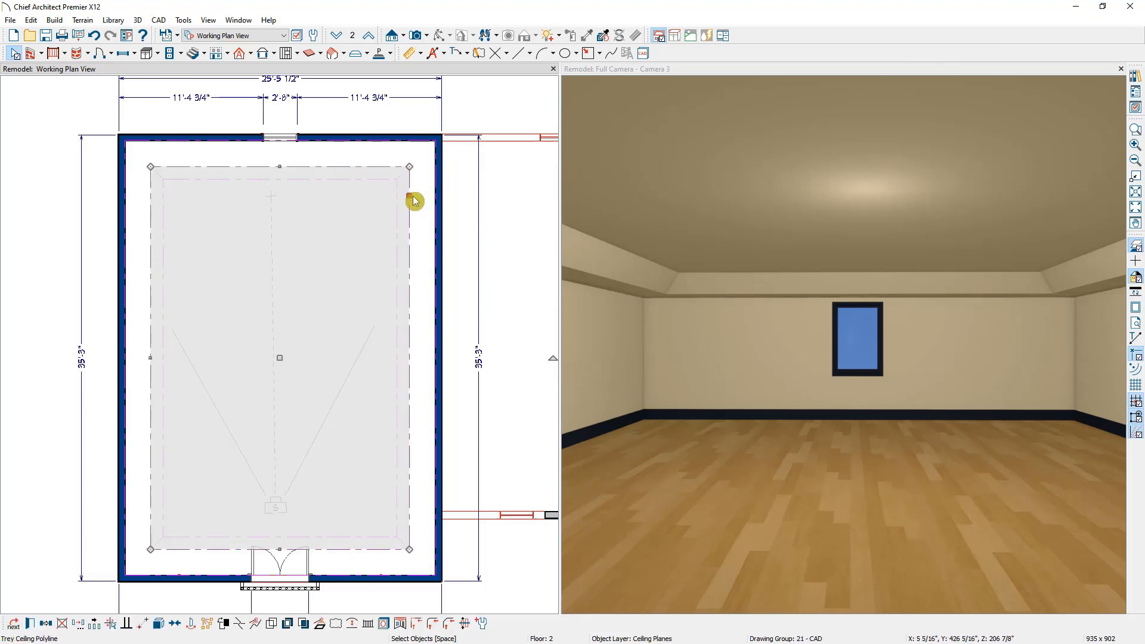
Delete the trey ceiling and turn off Flat Ceiling Over This Room for the second-floor room.
key(Delete)
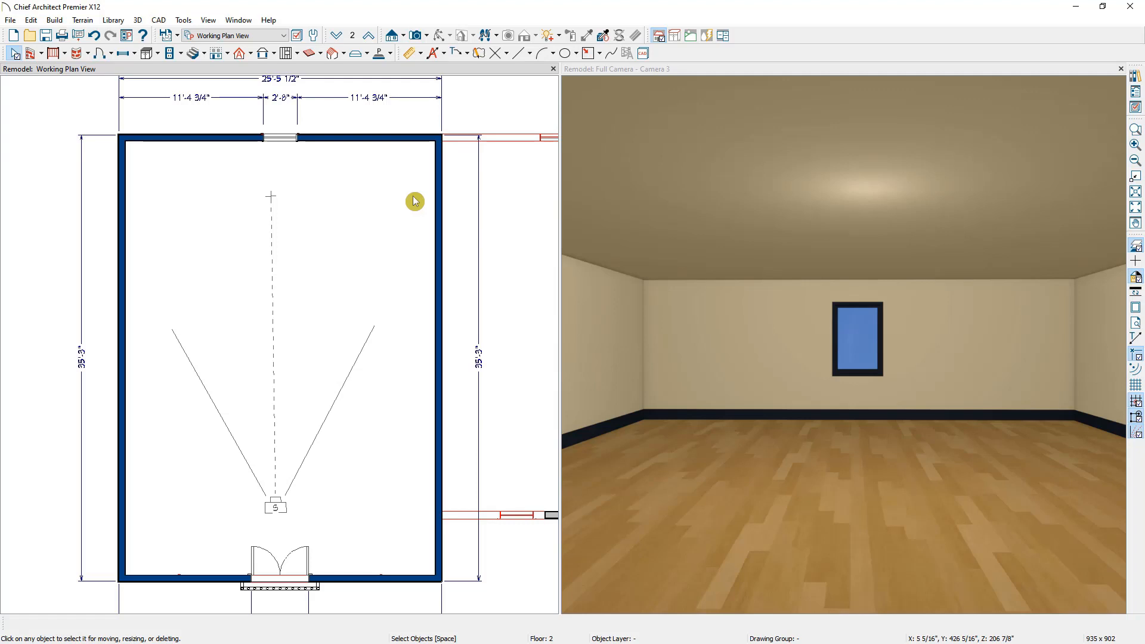
click(415, 201)
double_click(415, 202)
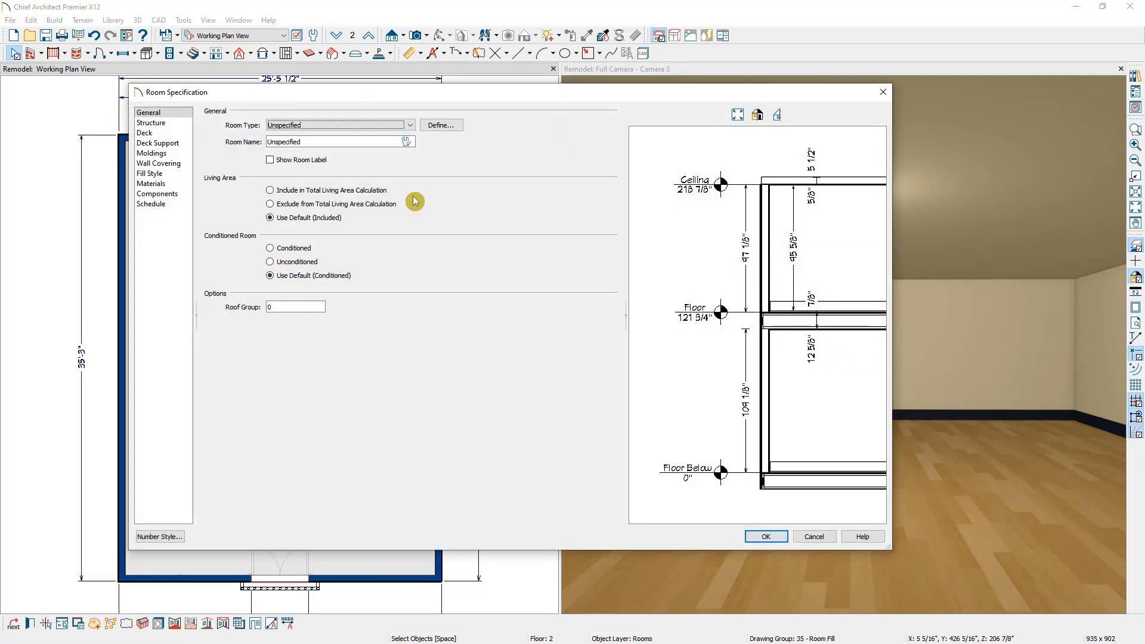
click(177, 124)
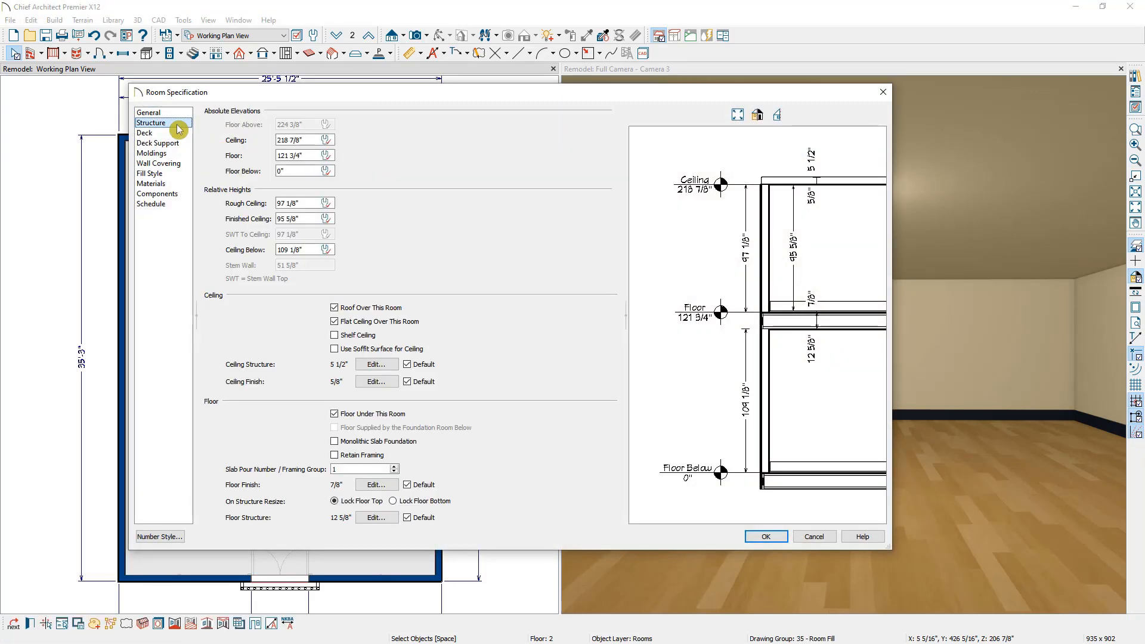
click(335, 324)
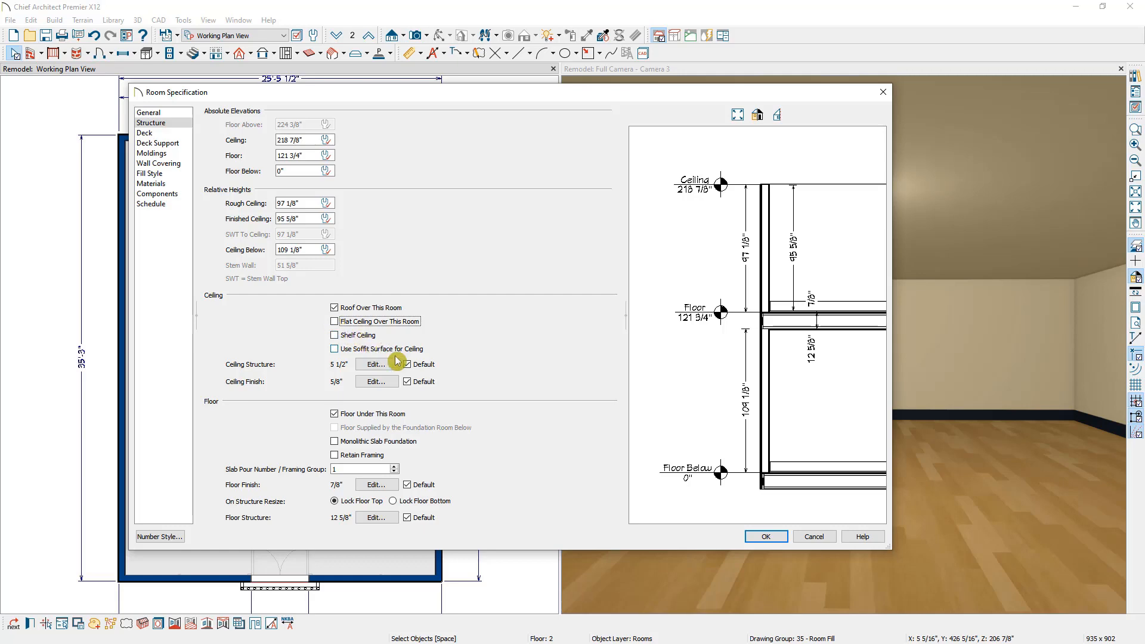
click(768, 538)
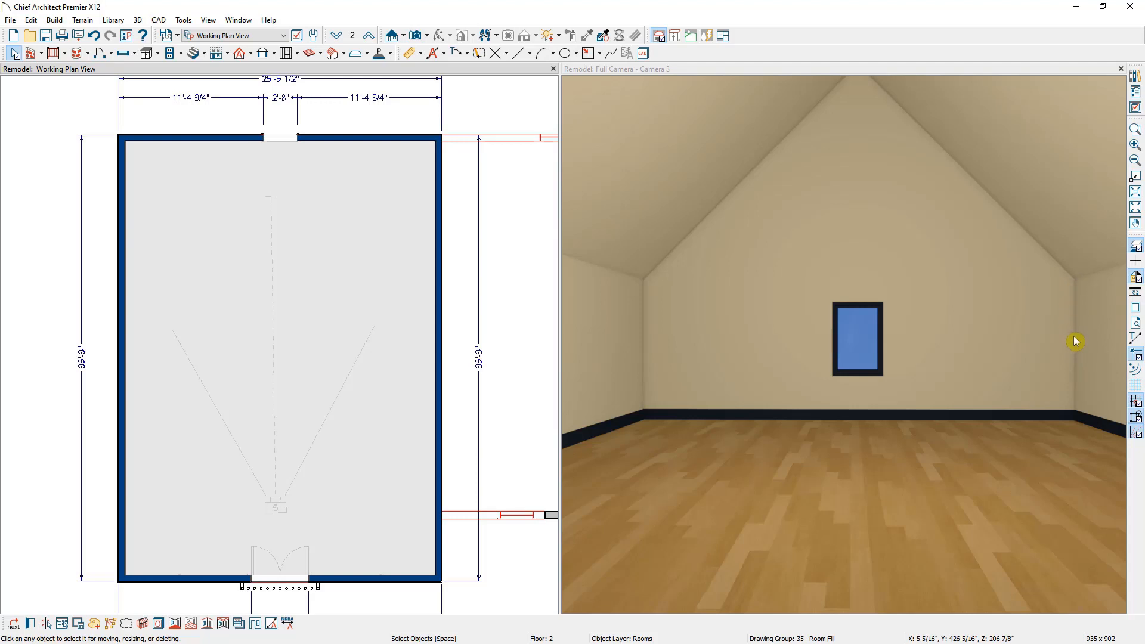
Set the second-floor room's finished ceiling height to 30".
click(954, 465)
key(space)
click(954, 465)
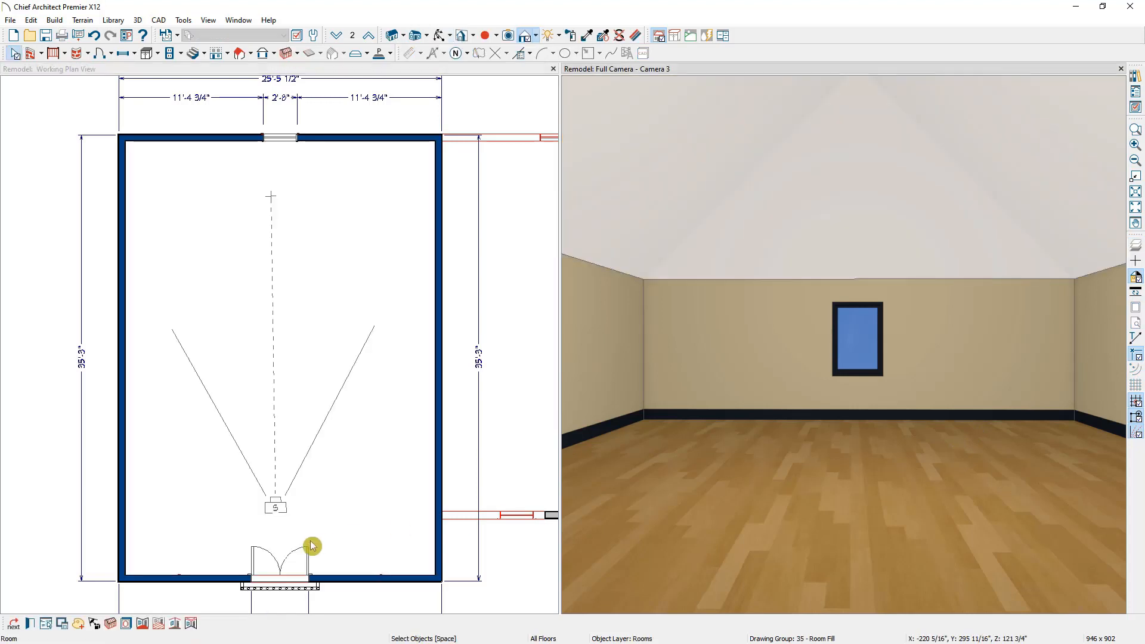
click(31, 624)
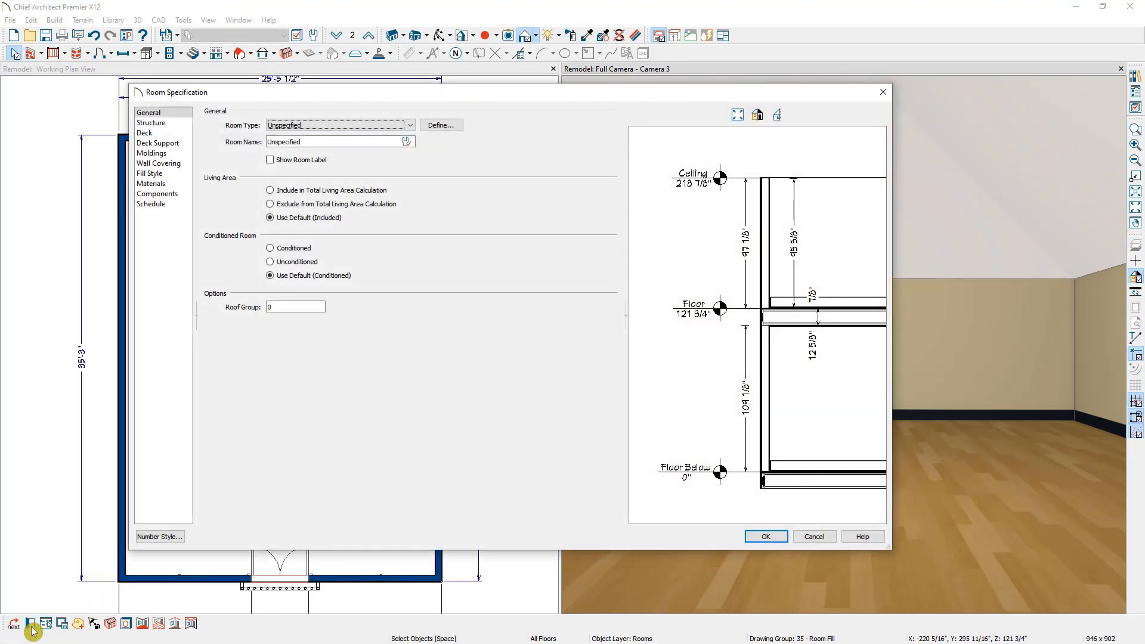
click(153, 122)
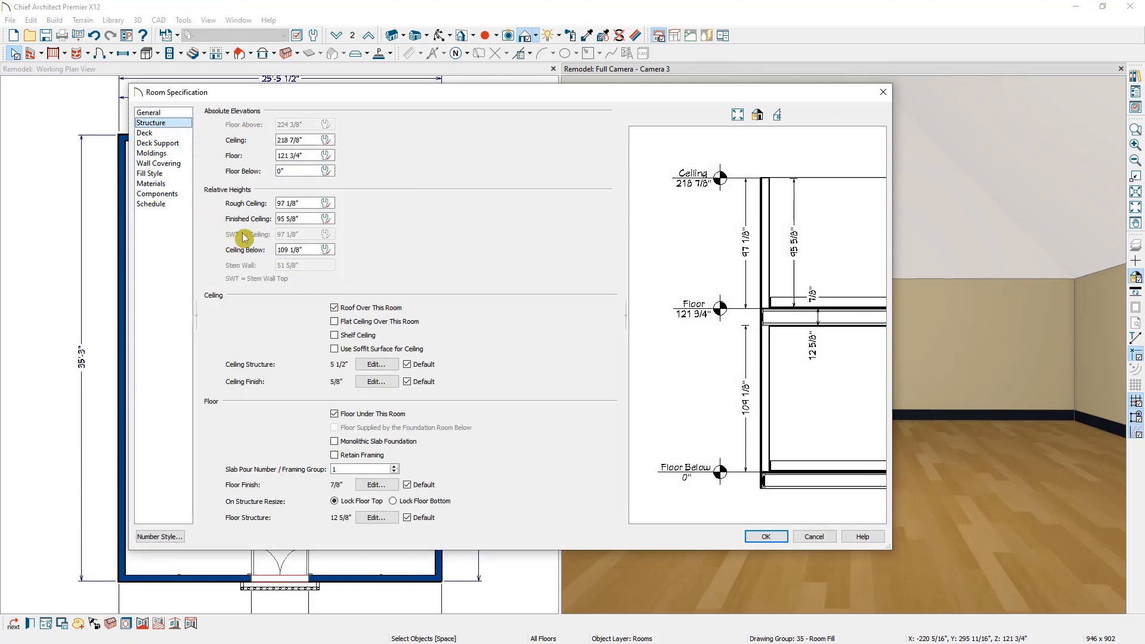
click(292, 219)
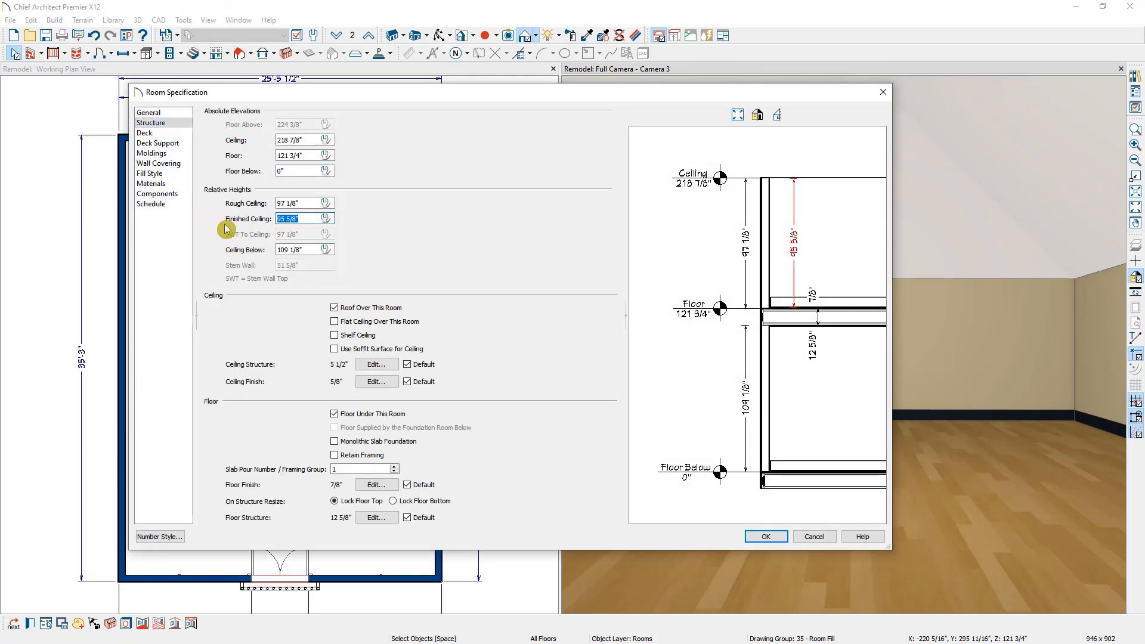
text(30)
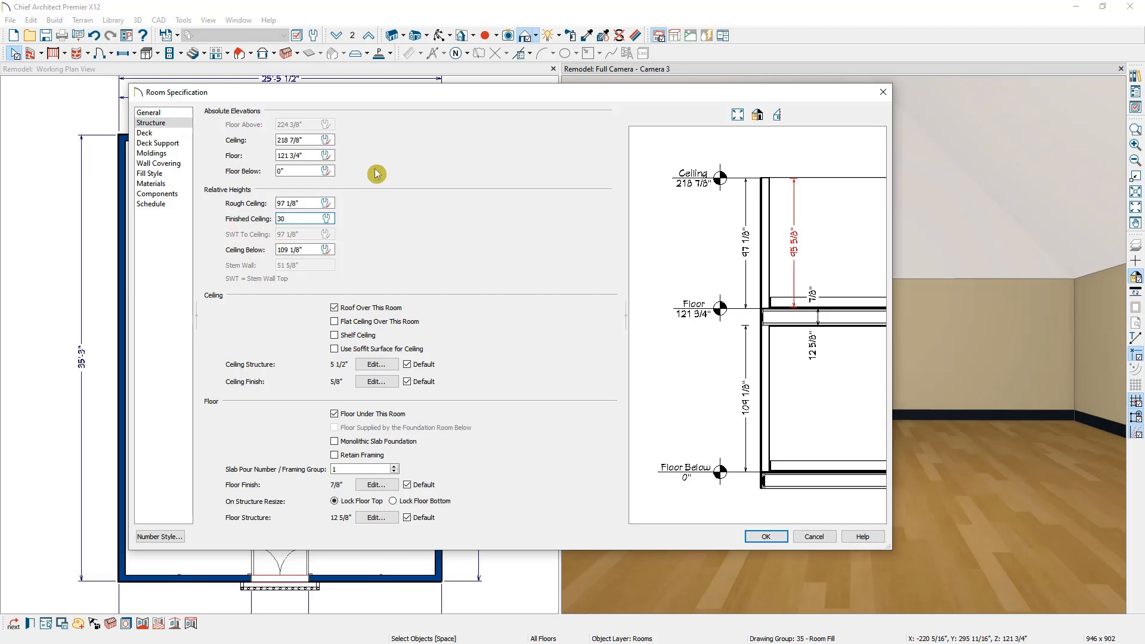
click(763, 536)
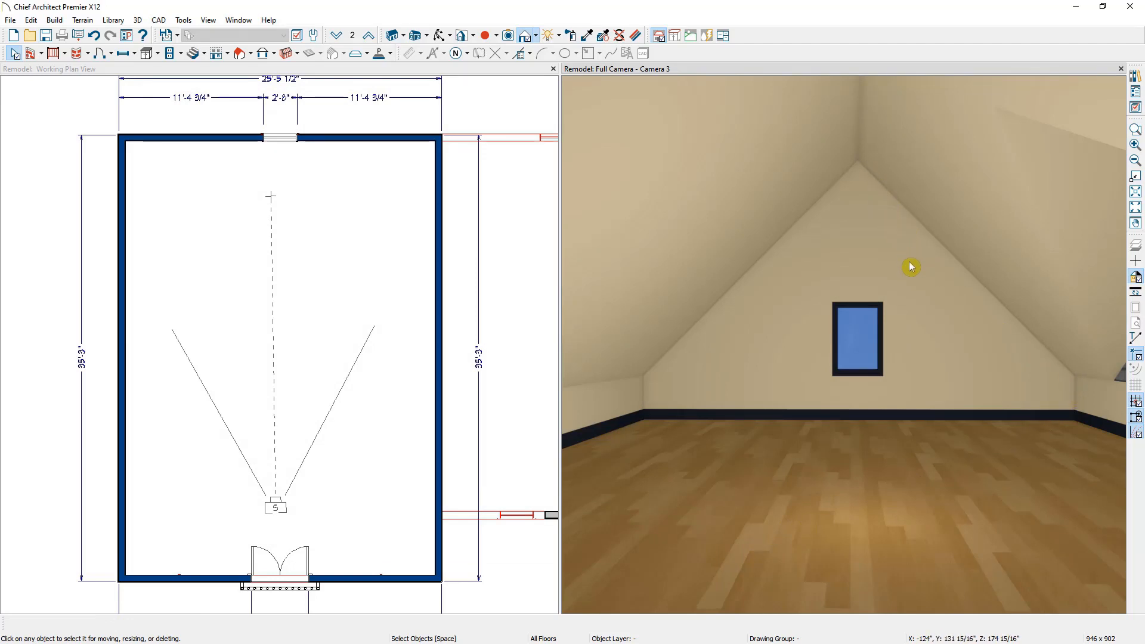
Turn off Auto Rebuild Roofs in the Build Roof settings.
click(918, 288)
middle_drag(918, 286, 956, 280)
middle_drag(1031, 336, 835, 351)
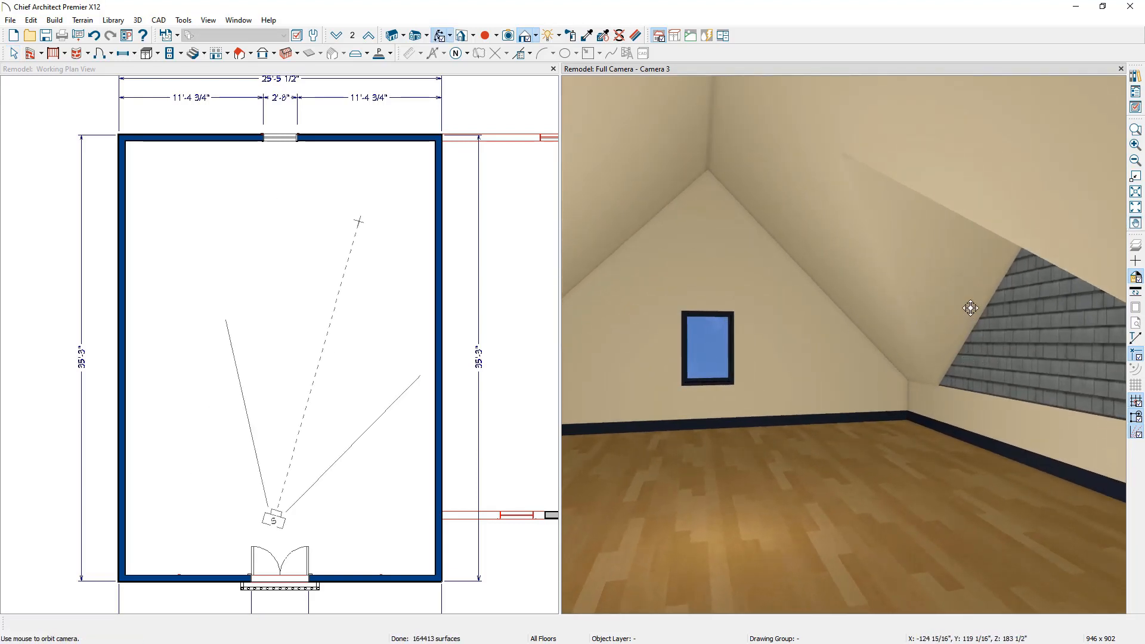
middle_drag(870, 335, 874, 359)
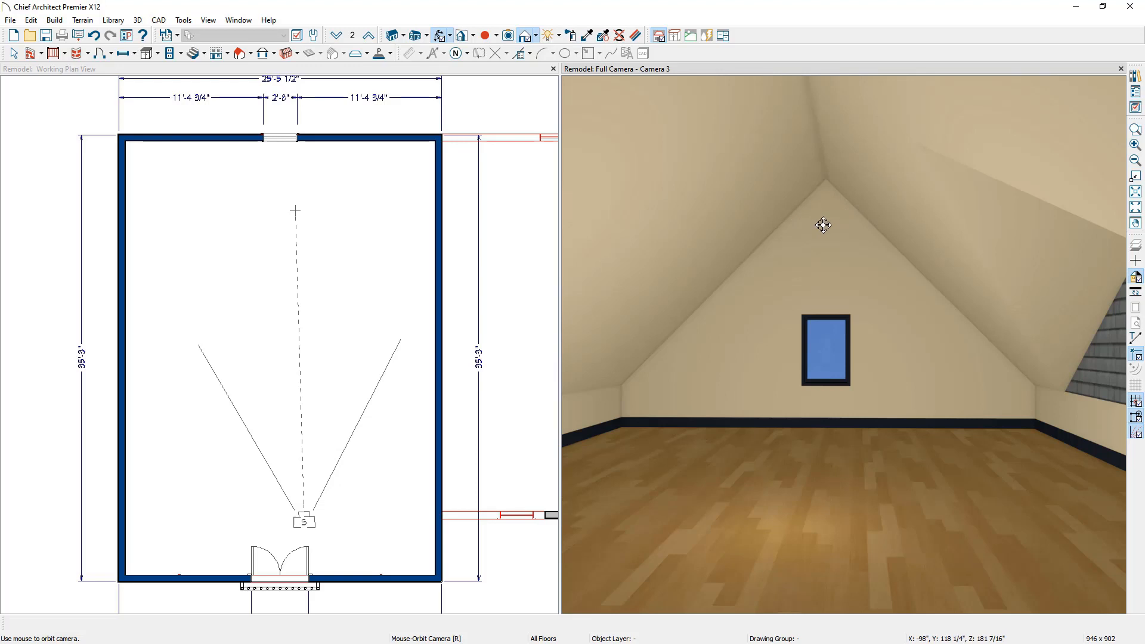
click(54, 20)
mouse_move(75, 113)
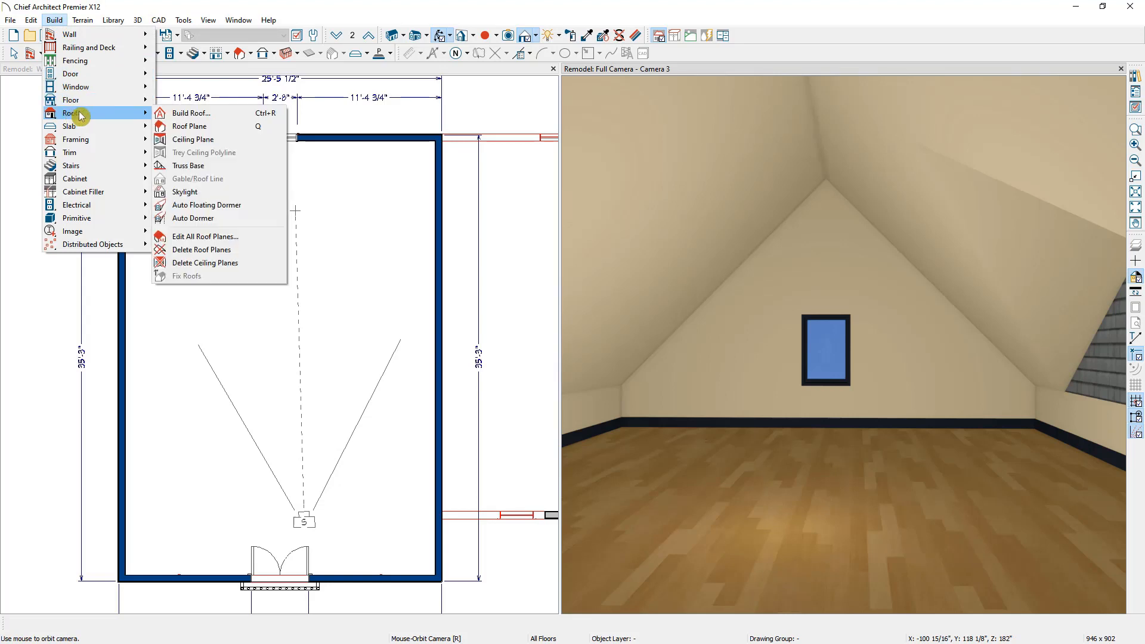
click(164, 114)
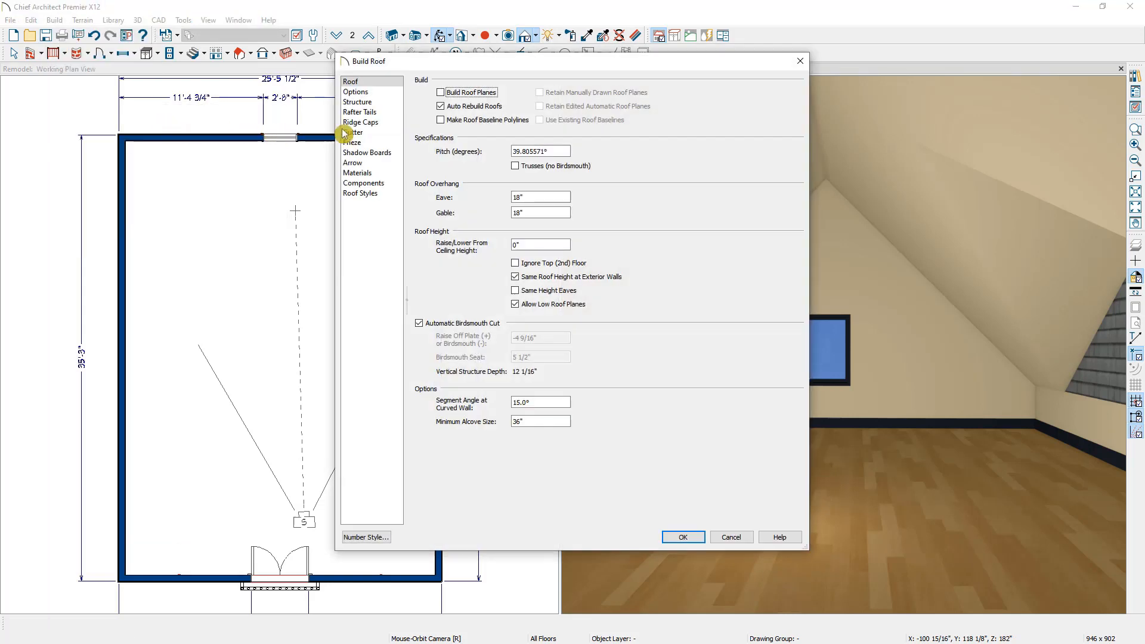
click(441, 106)
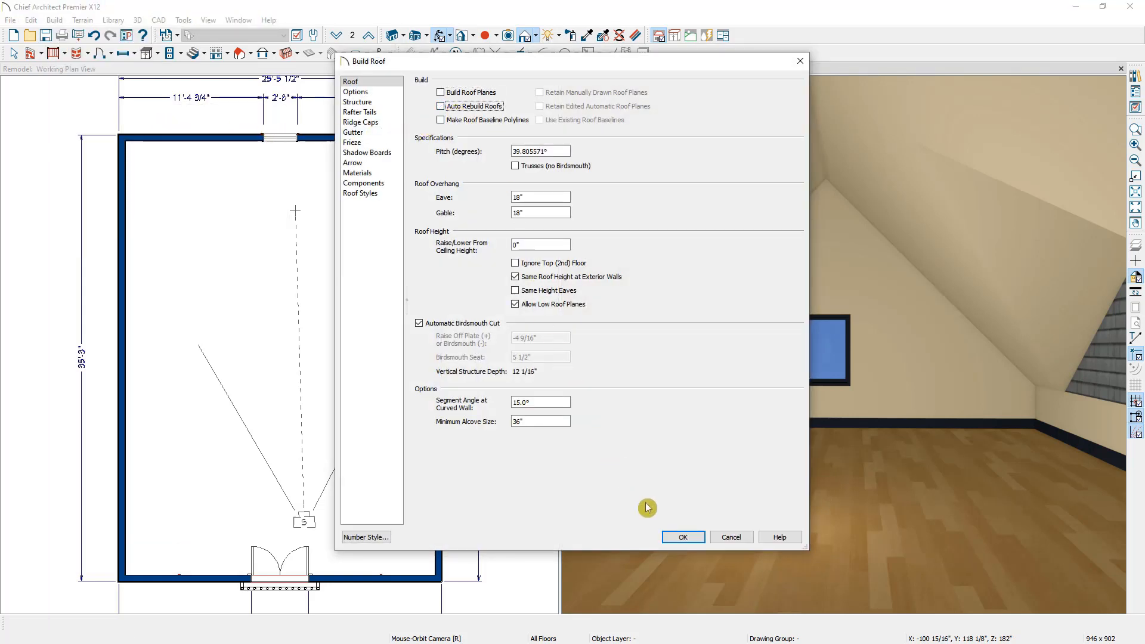
click(678, 535)
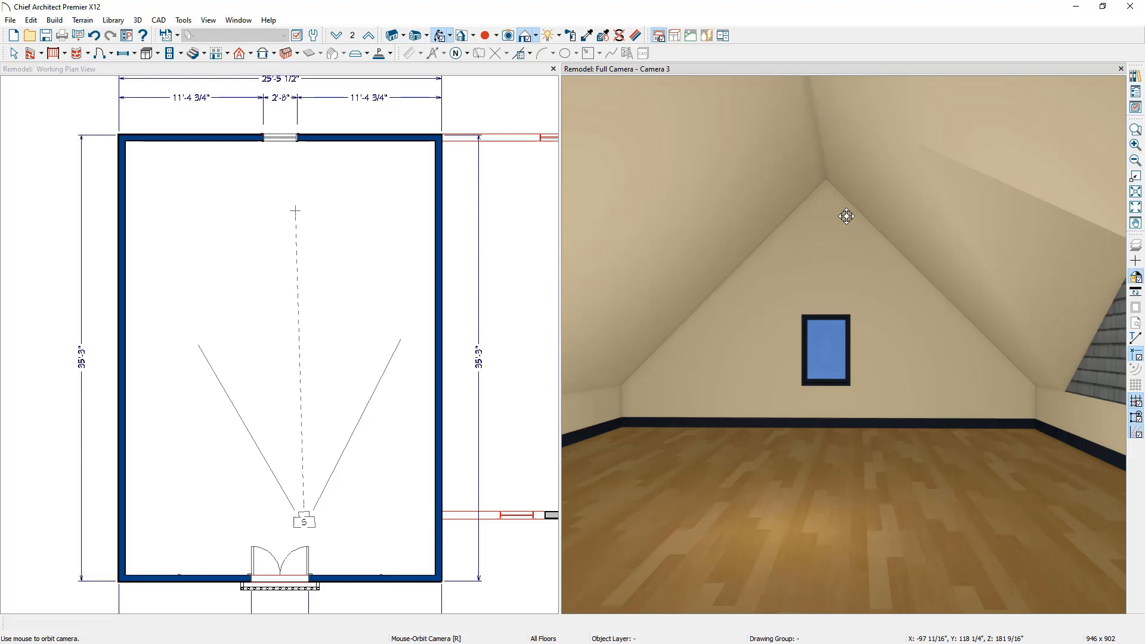
Restore the second-floor room's finished ceiling to its default 95 5/8" and turn on Flat Ceiling Over This Room.
key(space)
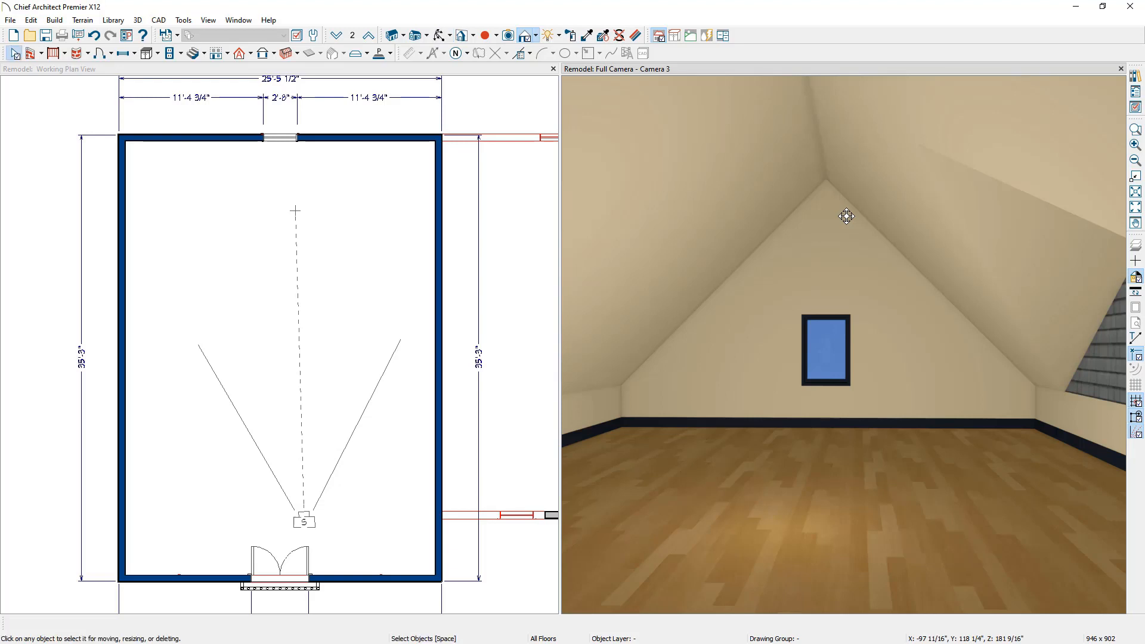
click(807, 476)
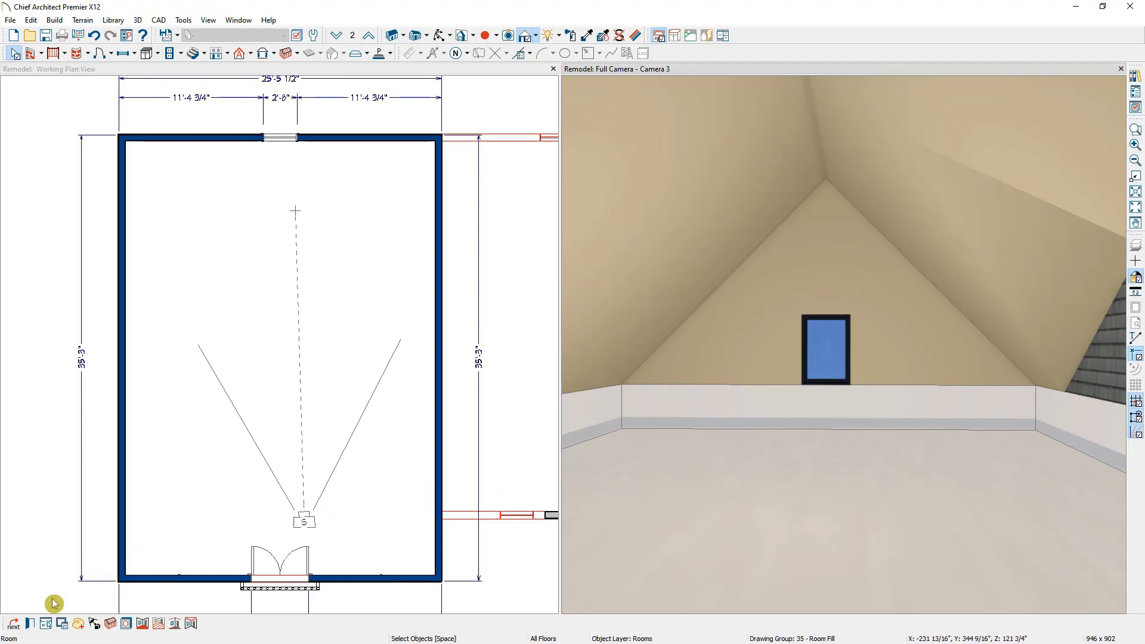
click(30, 623)
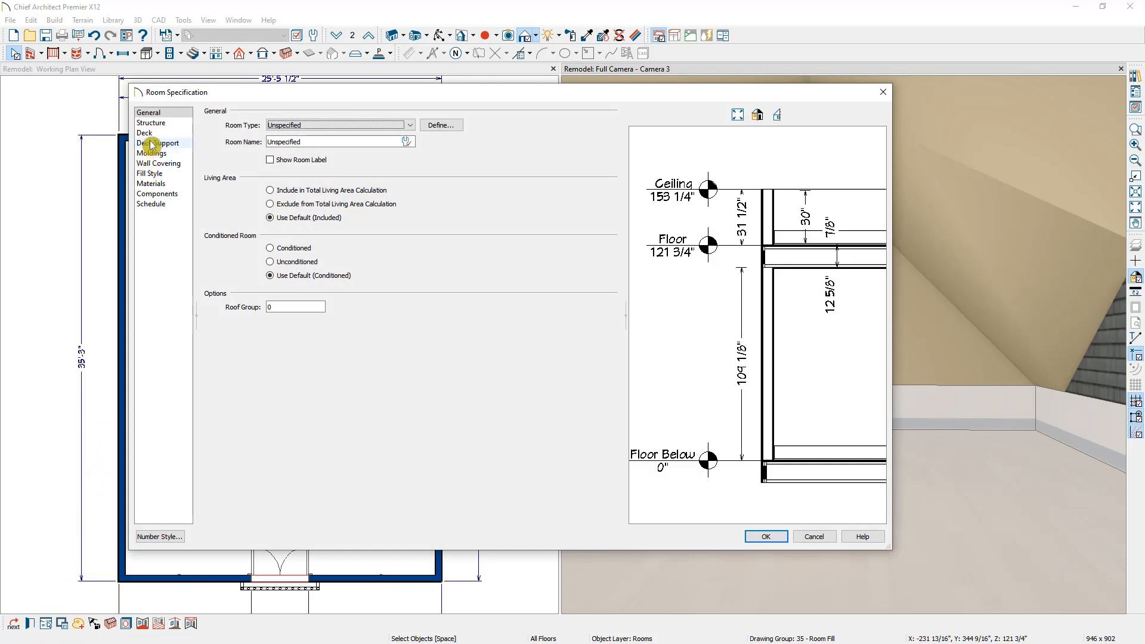
click(153, 123)
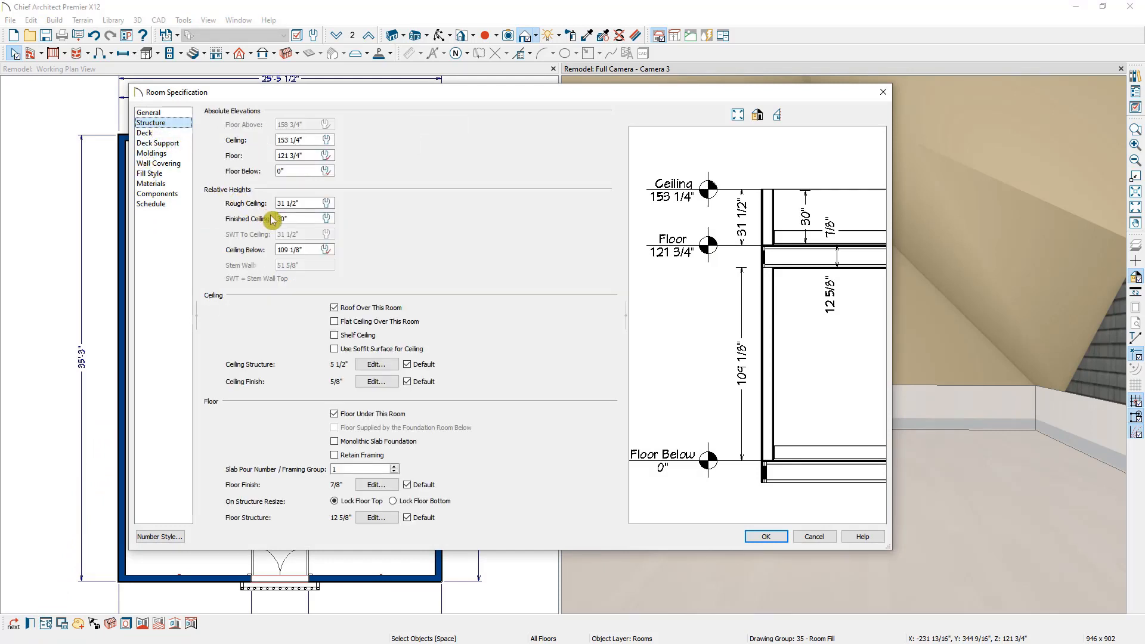
click(327, 221)
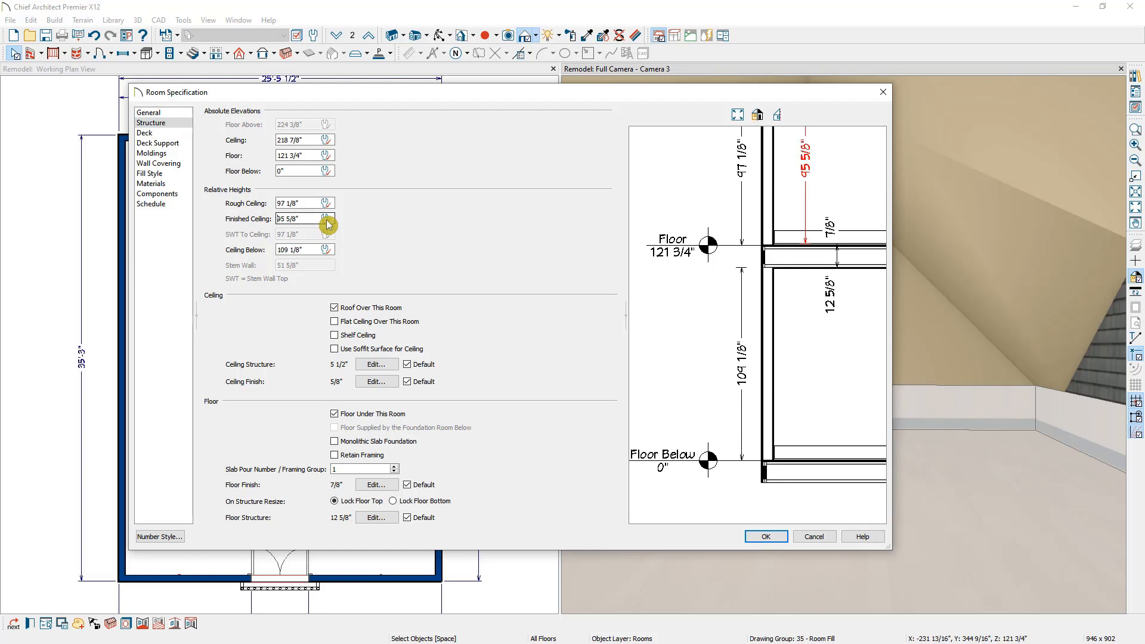
click(362, 327)
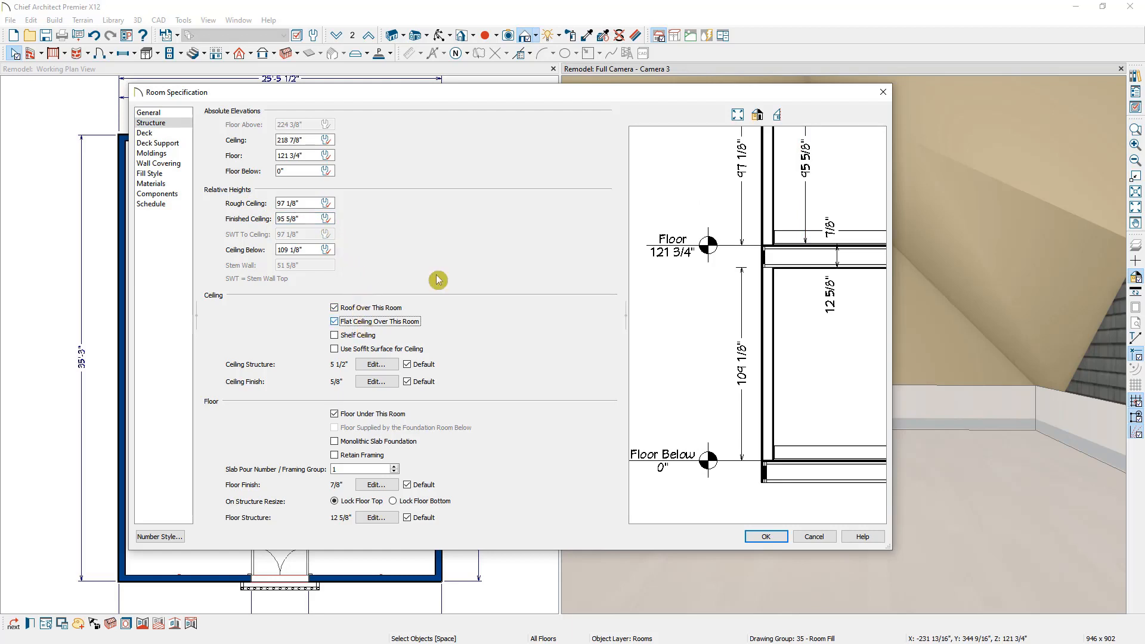
drag(626, 97, 659, 180)
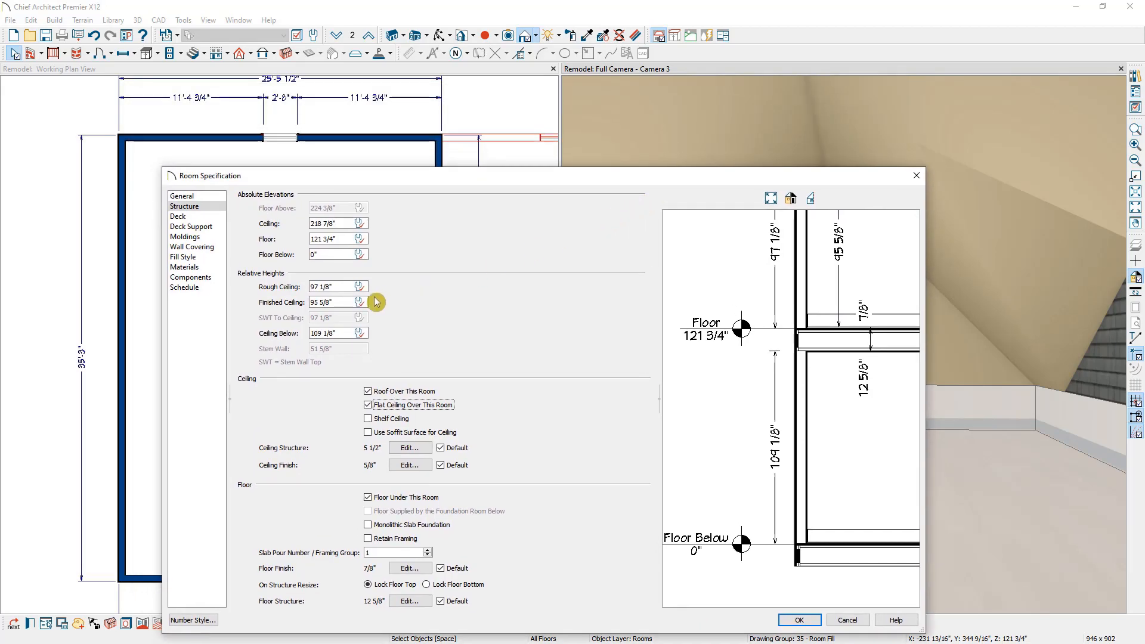
click(337, 304)
click(799, 620)
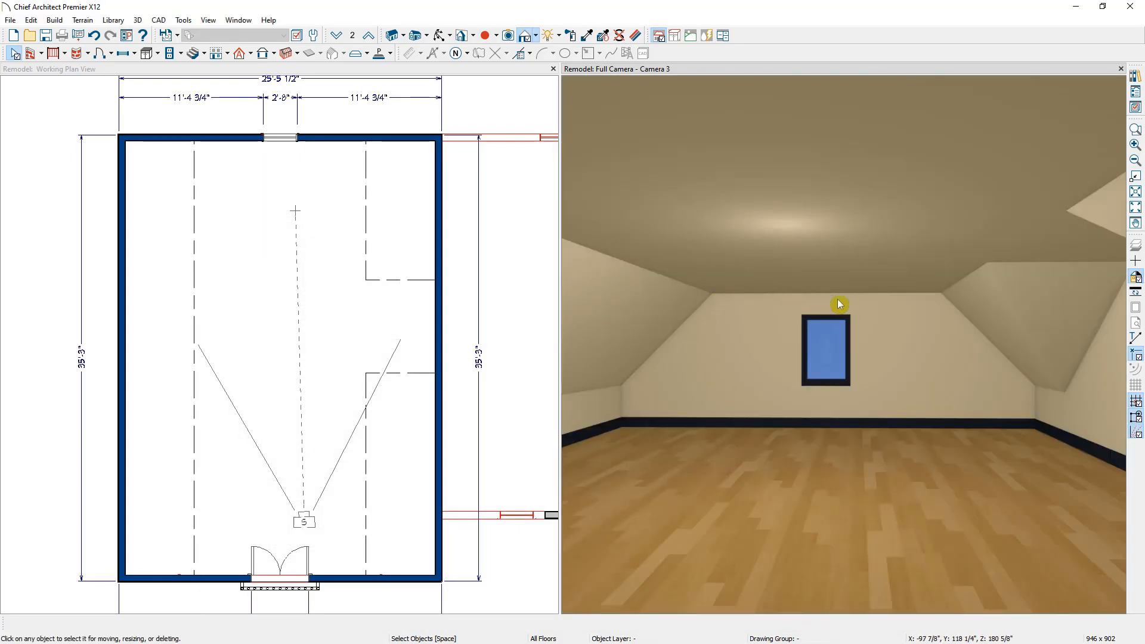
Switch the second-floor plan to the Roof Plan View.
drag(902, 354, 936, 351)
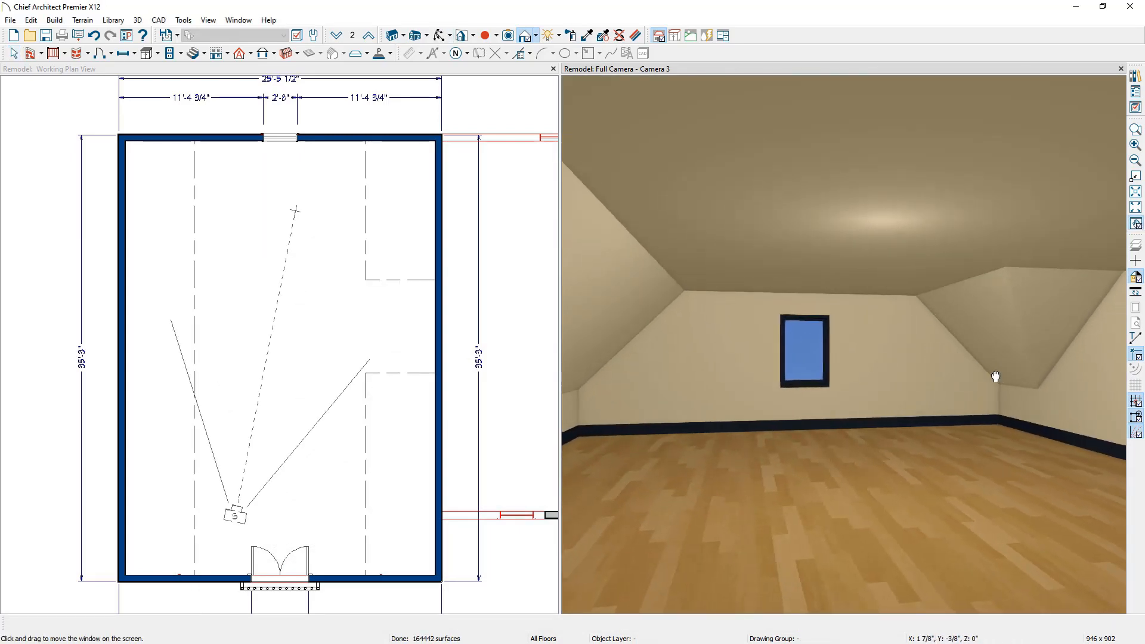
middle_drag(995, 377, 943, 340)
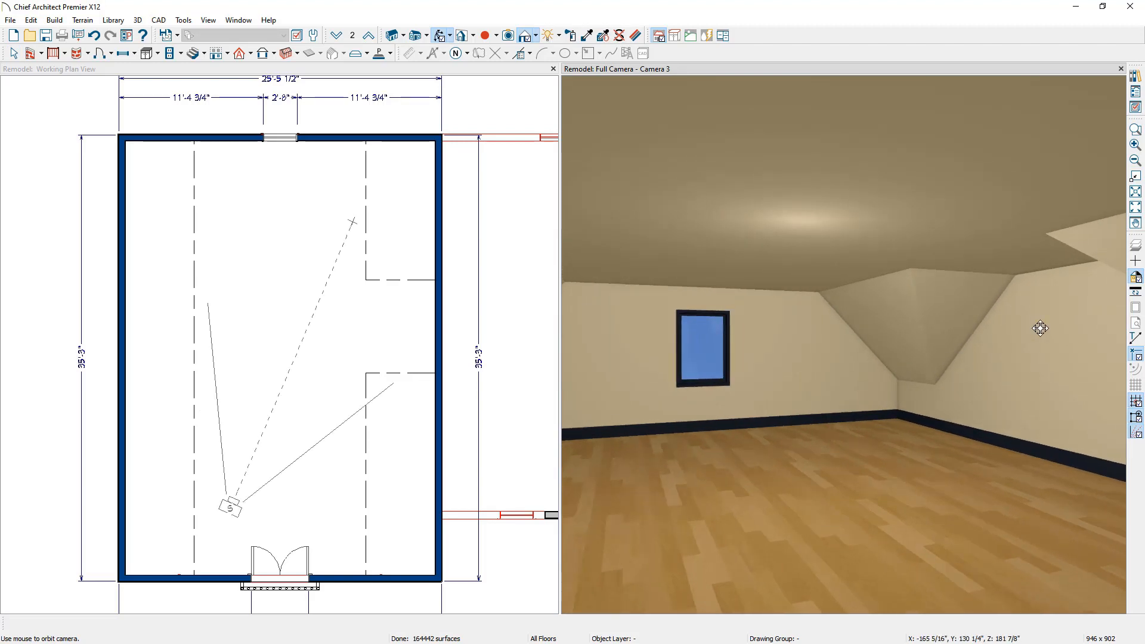
click(452, 72)
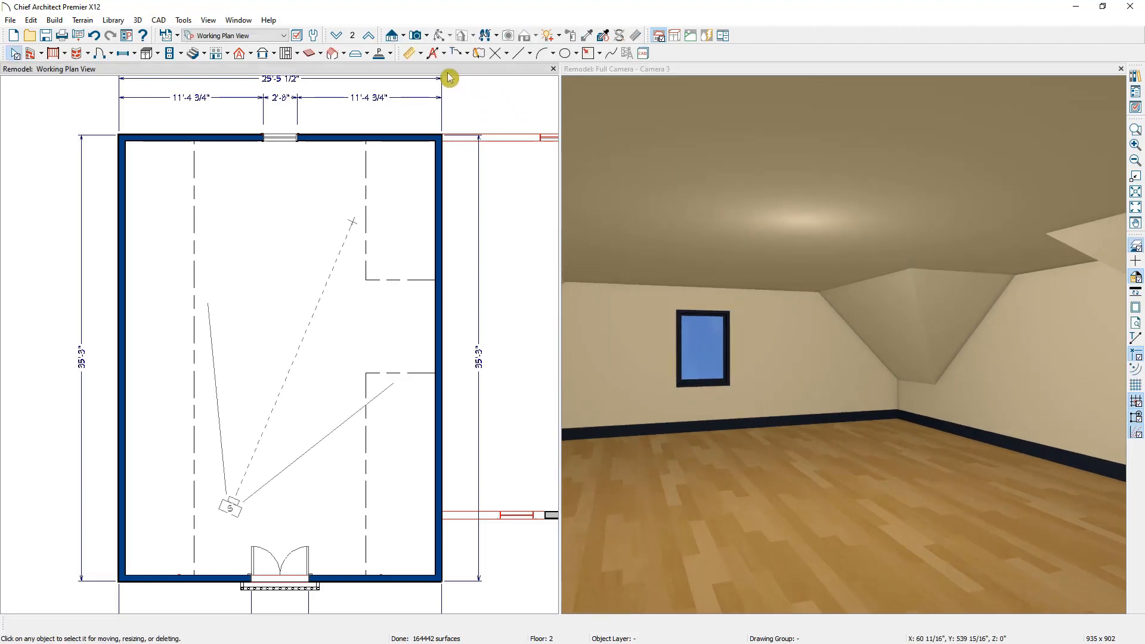
click(245, 38)
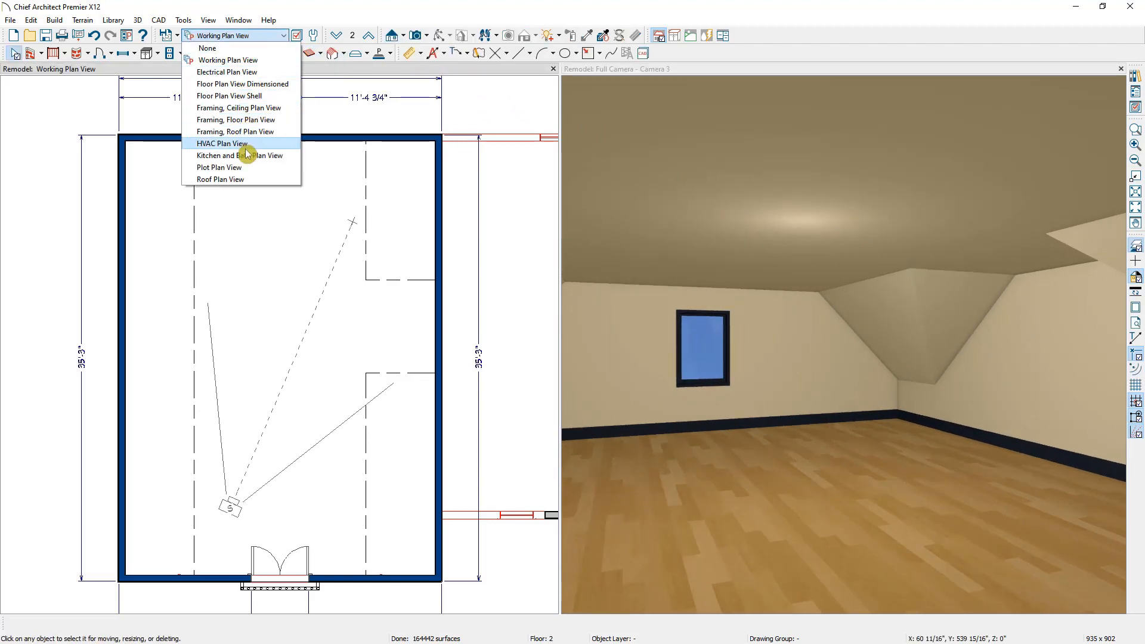
click(243, 180)
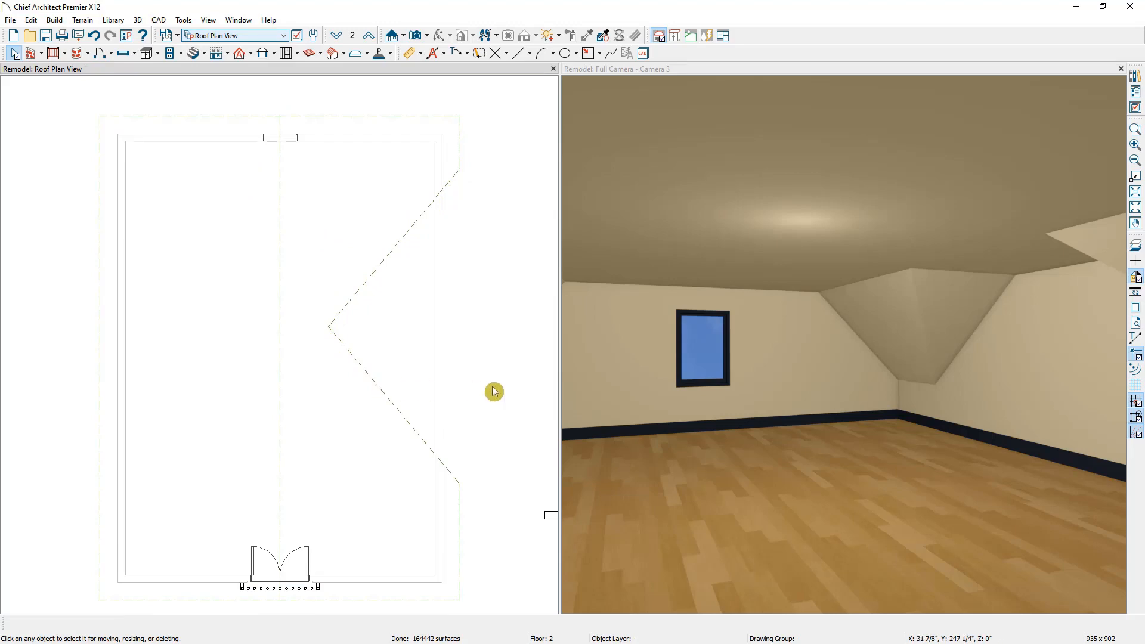
Fill the V-shaped notch in the second-floor room's roof plane by moving its inner corner out to the eave line.
scroll(497, 390, down, 1)
scroll(911, 370, down, 1)
click(912, 369)
scroll(984, 361, down, 3)
drag(984, 361, 924, 355)
scroll(799, 345, up, 5)
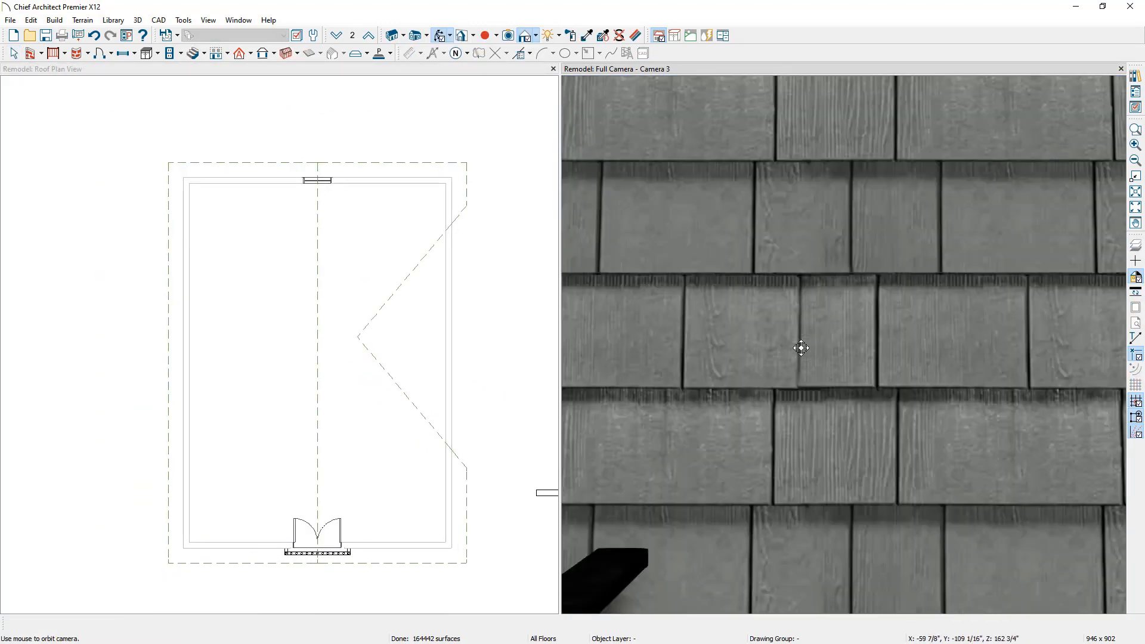
click(363, 346)
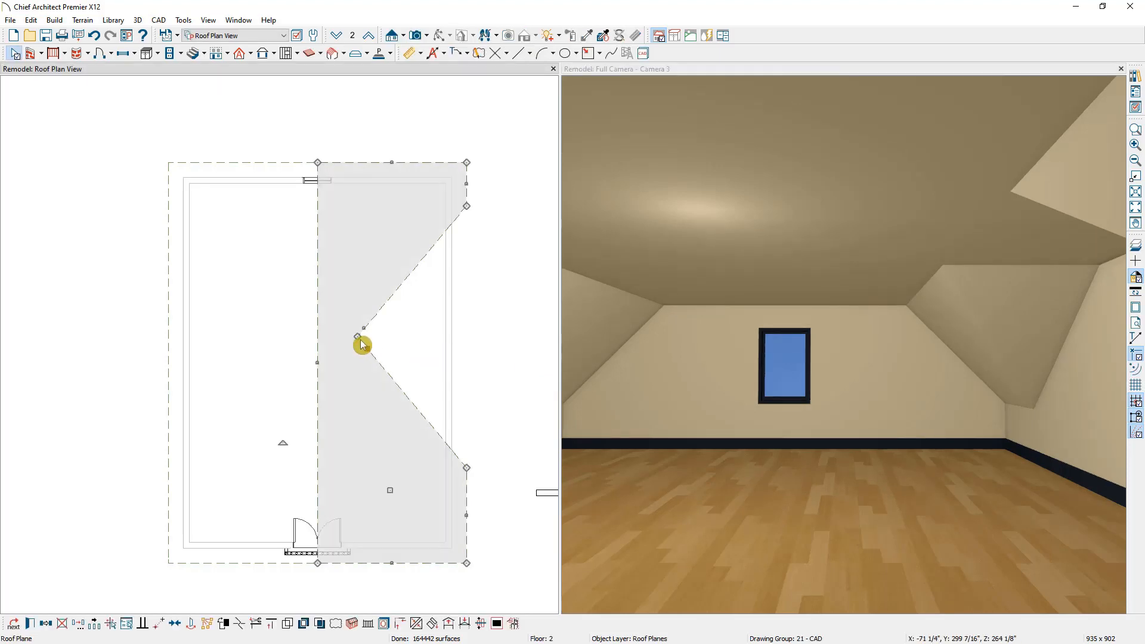
click(358, 339)
click(359, 337)
drag(359, 337, 466, 337)
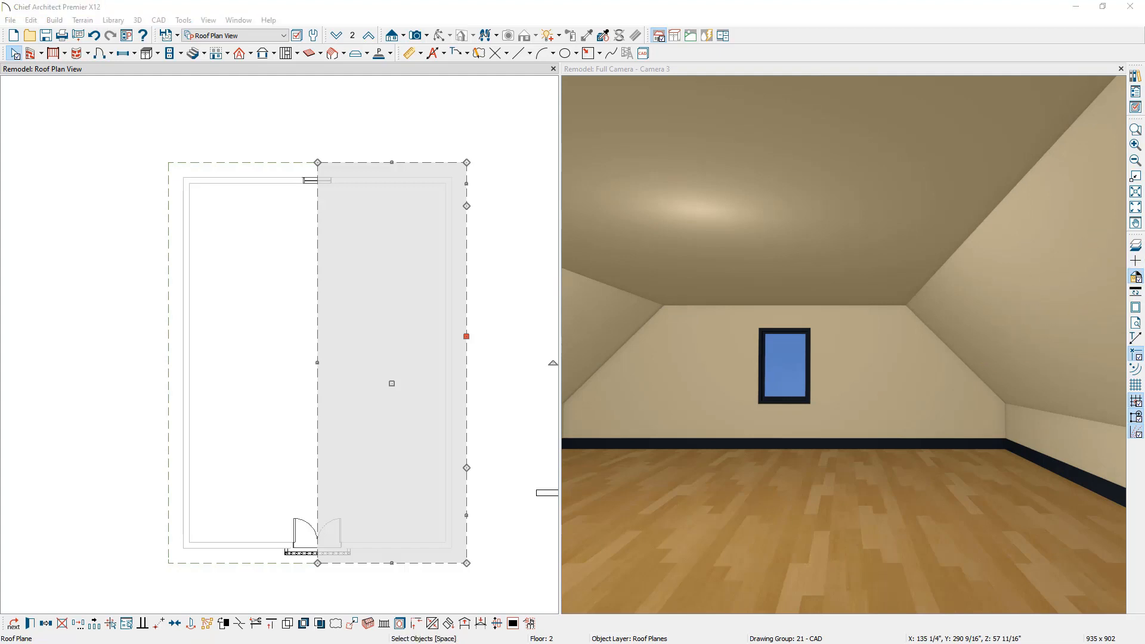
Switch to Photos and compare the reference images 1.50 As Built.jpg and 1.51 Remodel Complete.jpg.
drag(1144, 31, 544, 24)
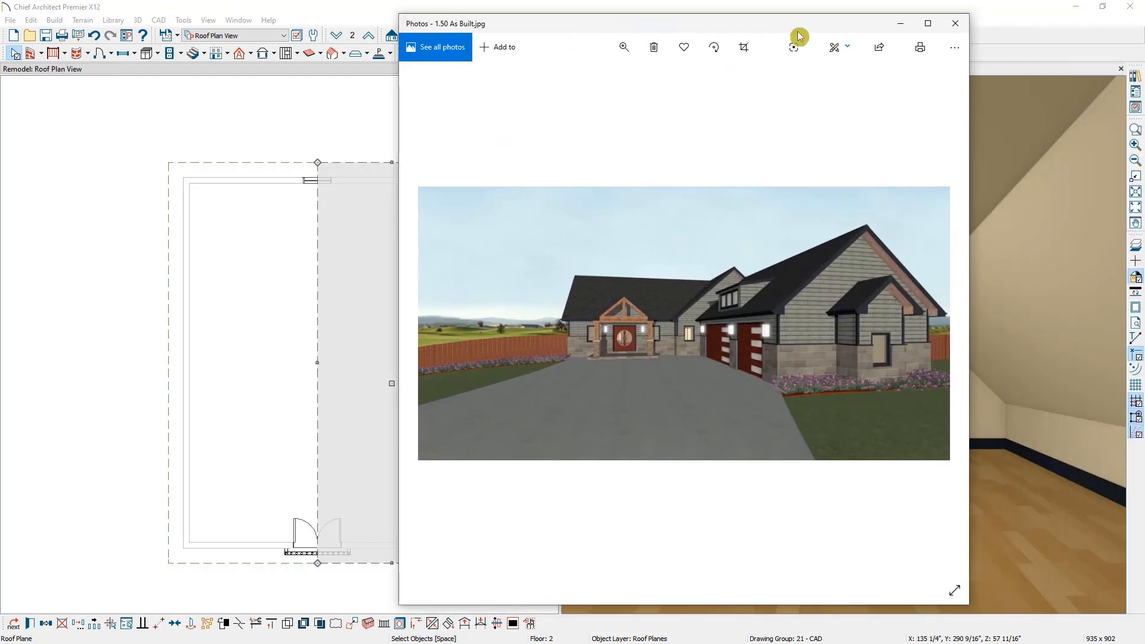
click(928, 24)
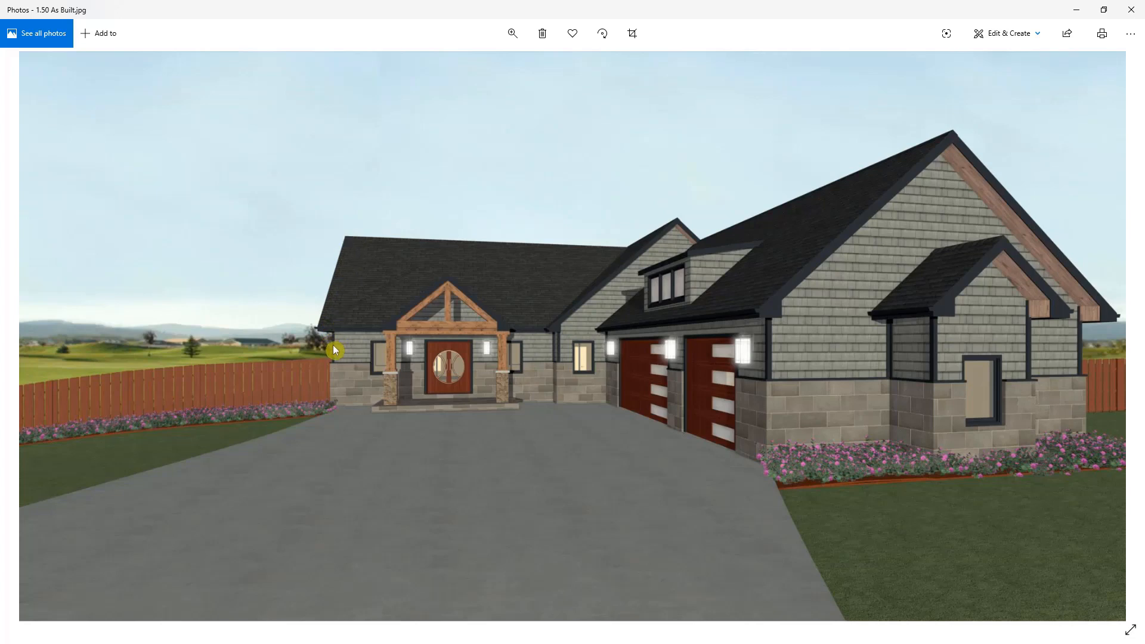
key(Right)
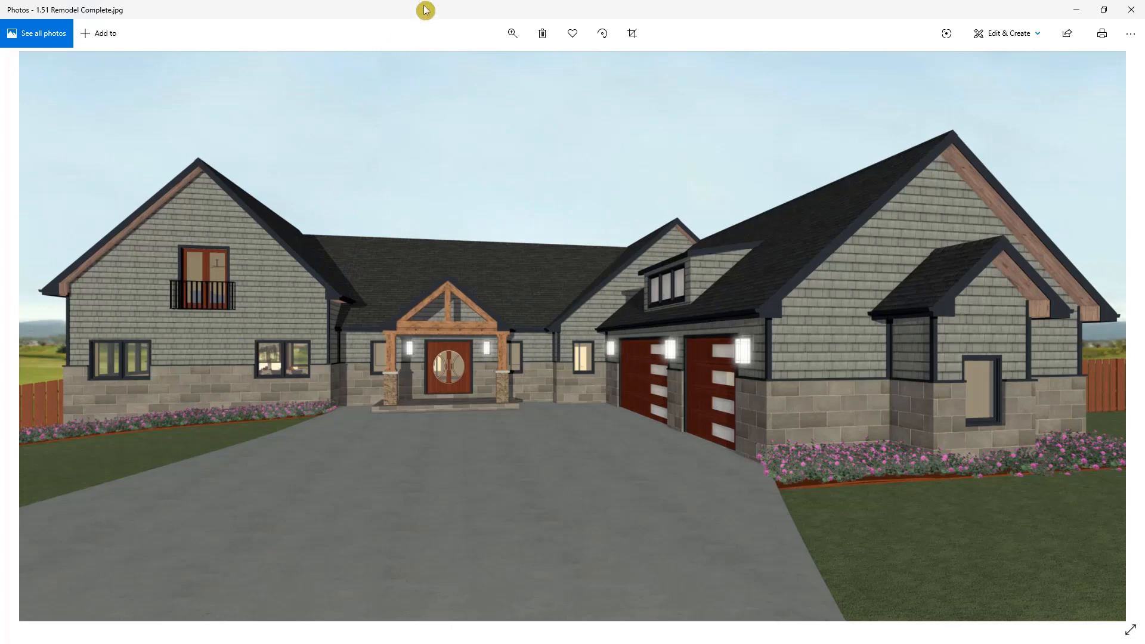
drag(425, 9, 1144, 107)
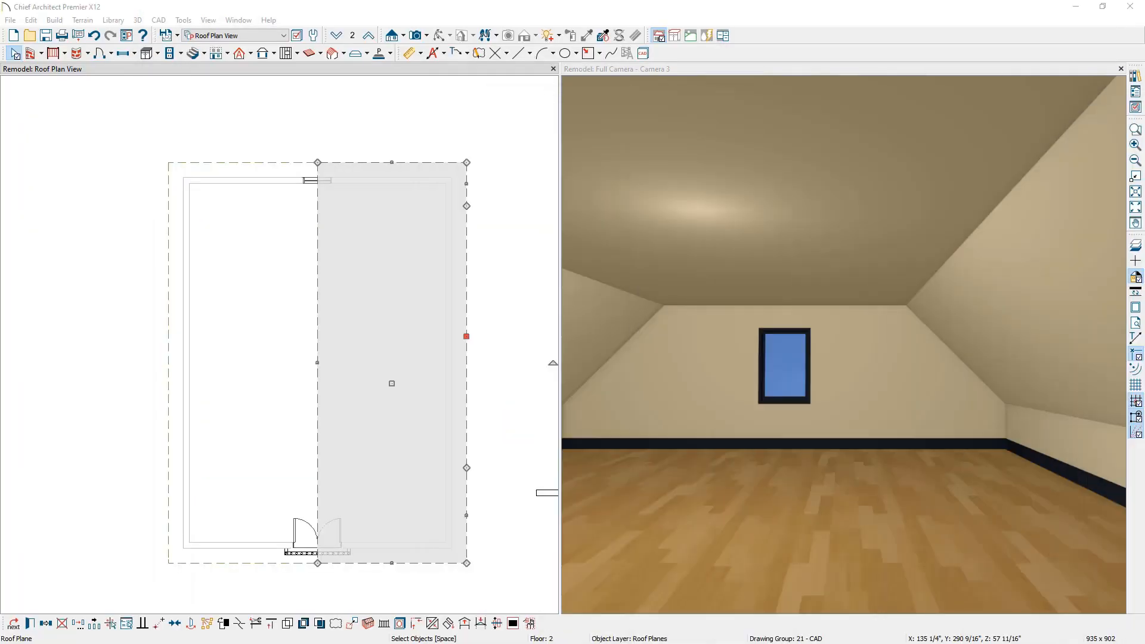
Close the interior camera view and create a Perspective Full Overview of the whole house.
click(1121, 69)
scroll(907, 389, down, 3)
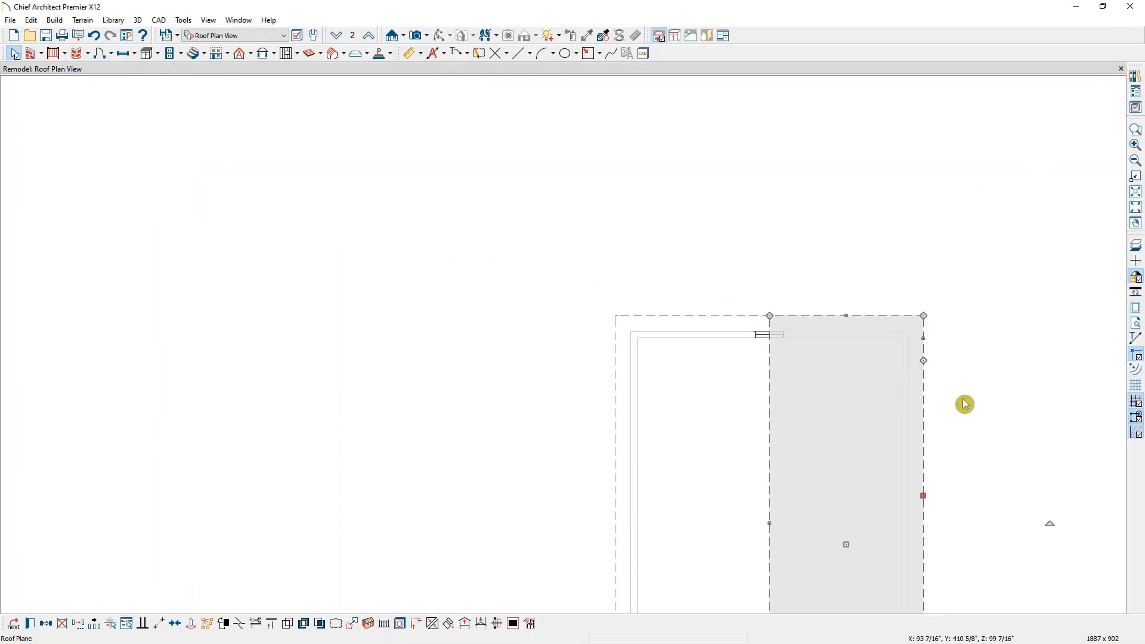
scroll(790, 299, down, 1)
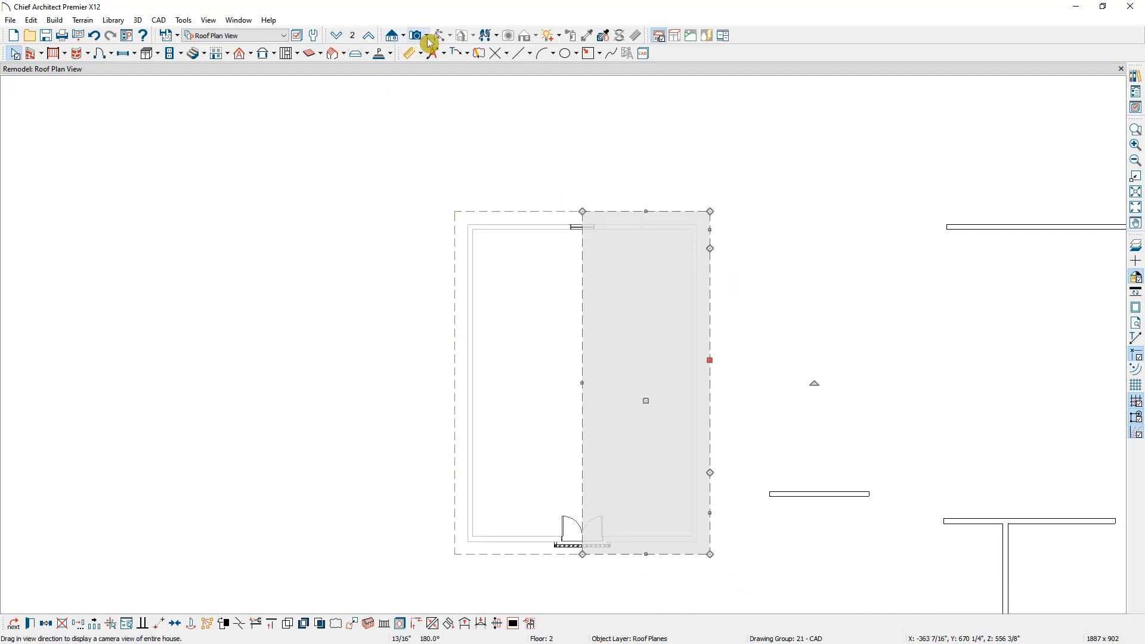
click(428, 38)
click(441, 69)
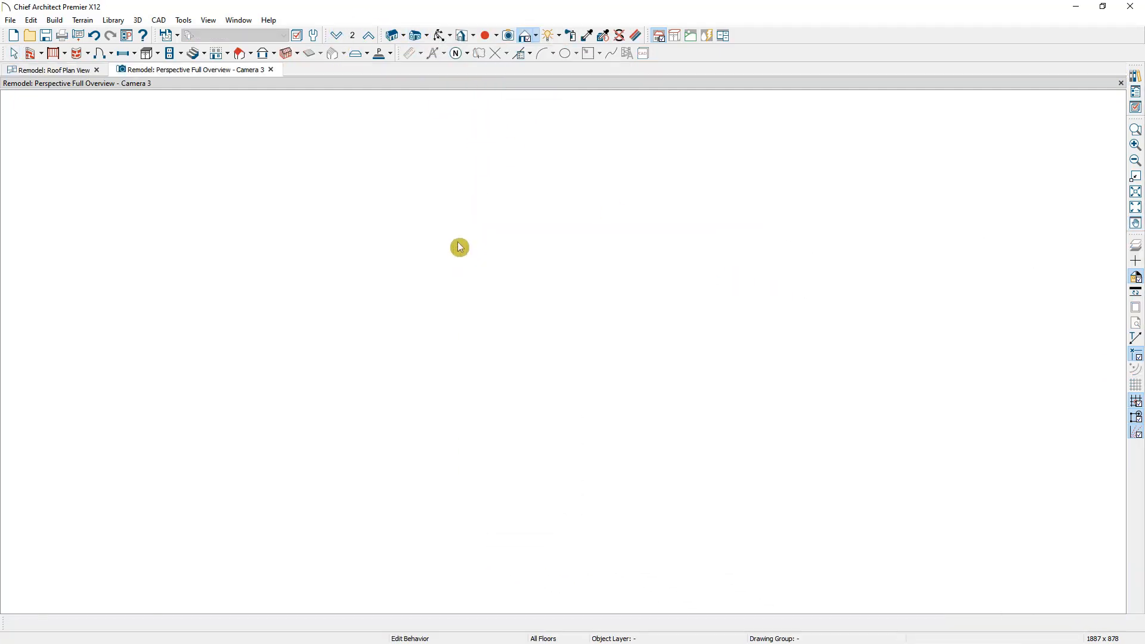
Select the main front roof plane between the two-storey addition and the garage wing in the overview.
drag(454, 248, 526, 250)
scroll(510, 328, up, 3)
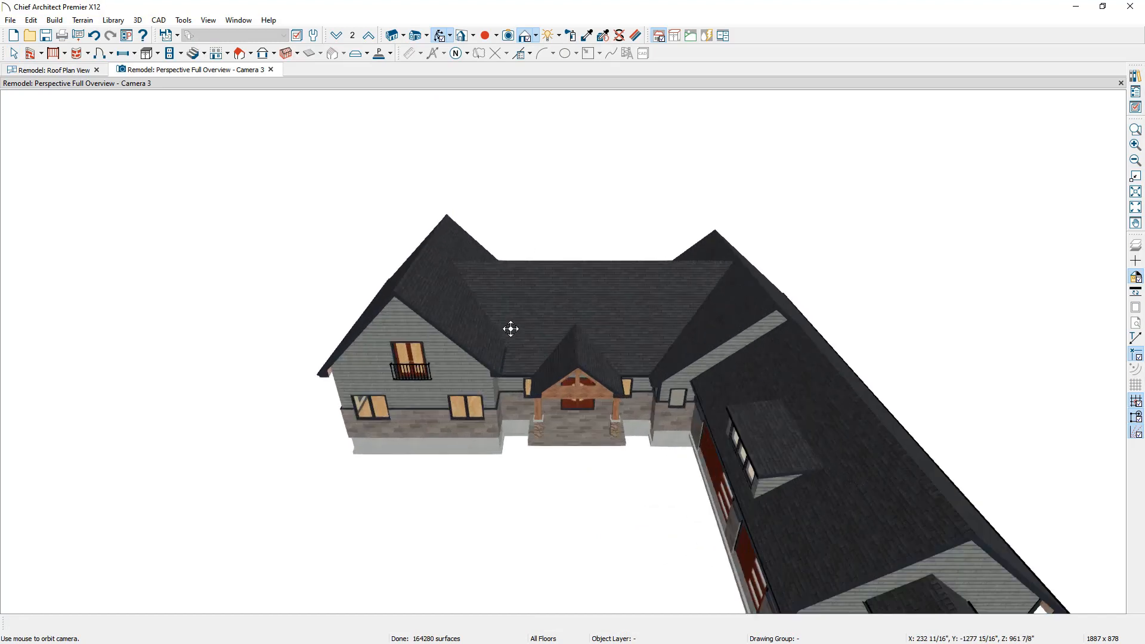
scroll(510, 328, up, 3)
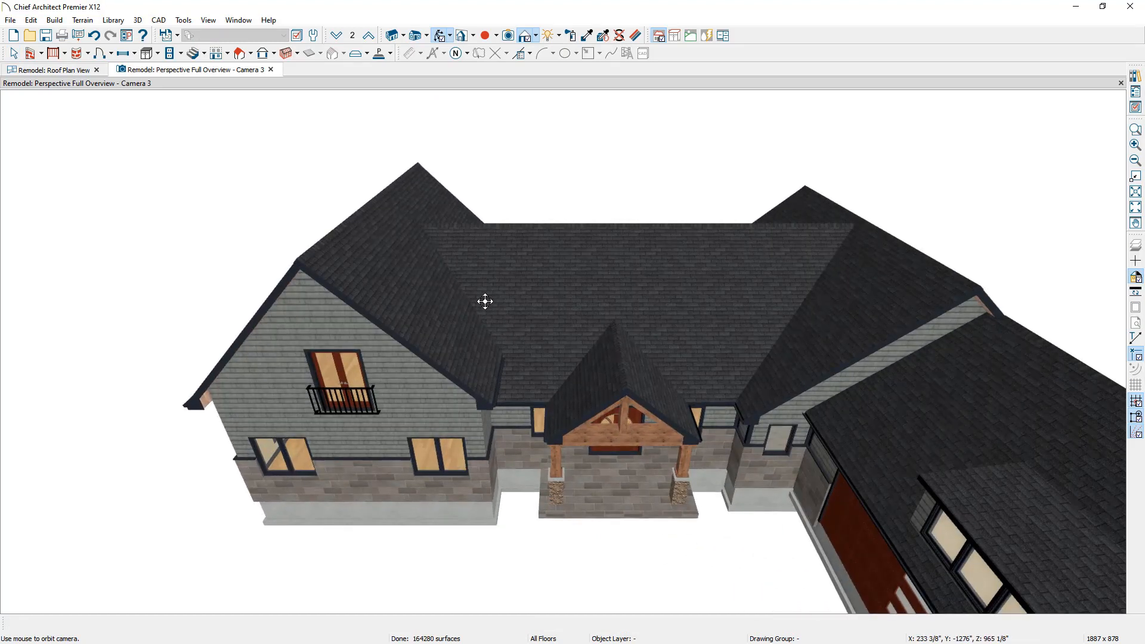
key(space)
click(535, 309)
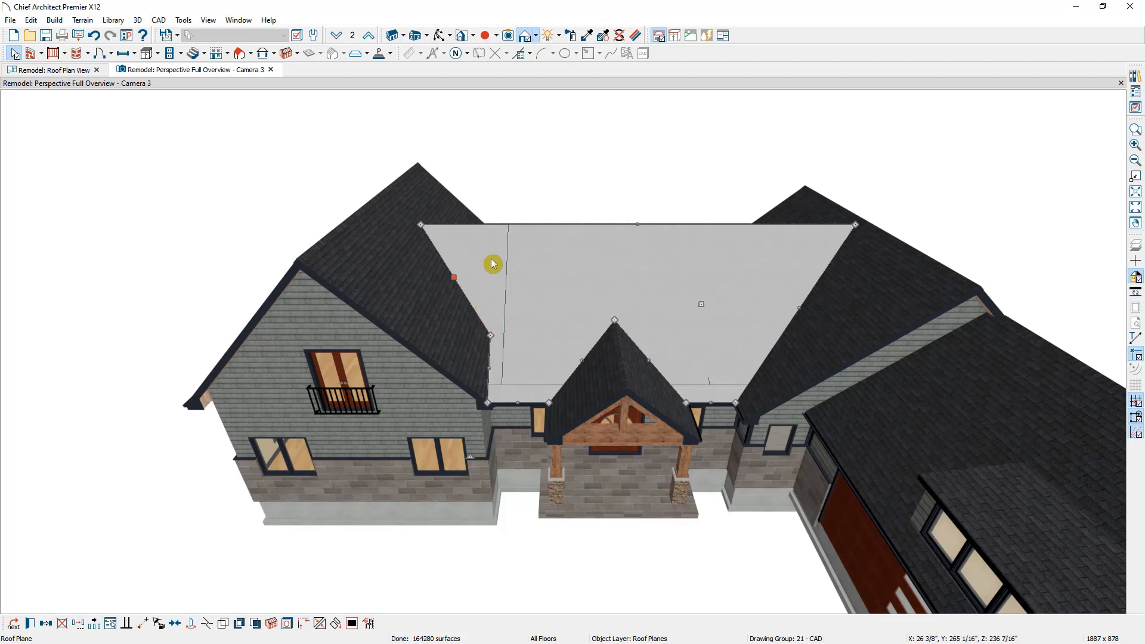
Arrange the 3D overview side by side with the roof plan view and switch the plan to floor 1.
scroll(494, 273, up, 2)
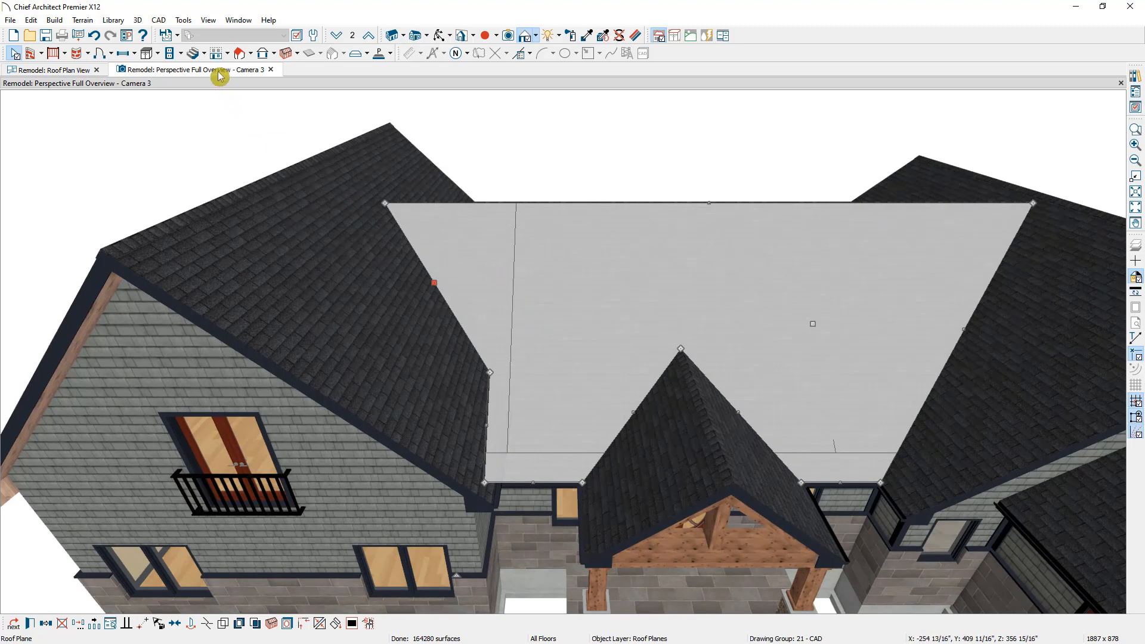
drag(219, 74, 958, 187)
scroll(417, 217, up, 2)
middle_drag(417, 217, 417, 225)
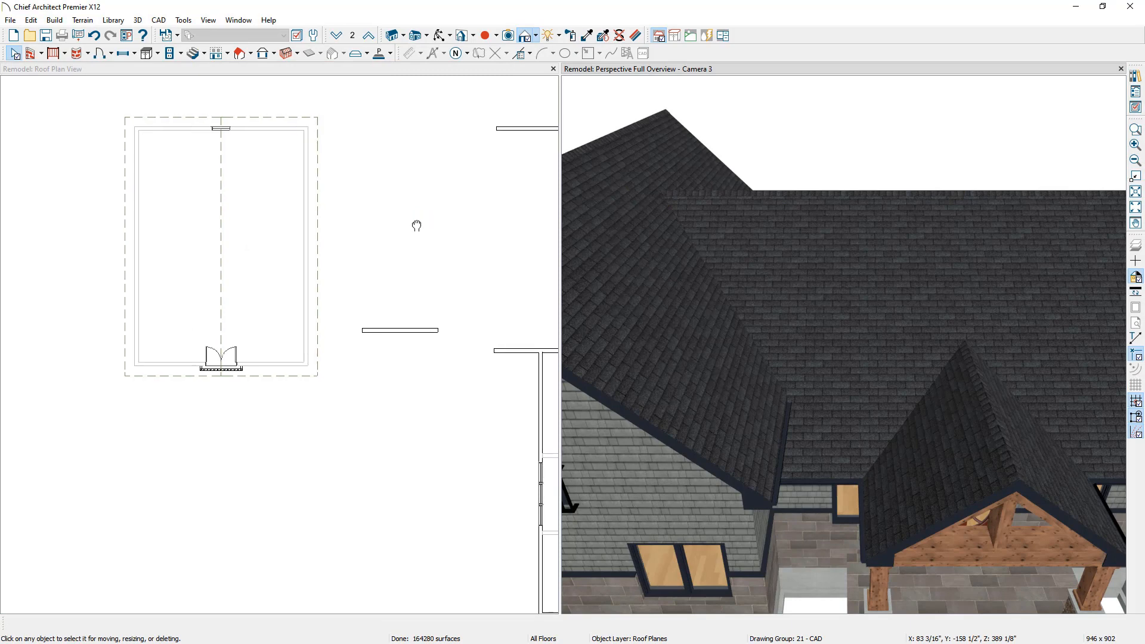
click(344, 70)
click(336, 36)
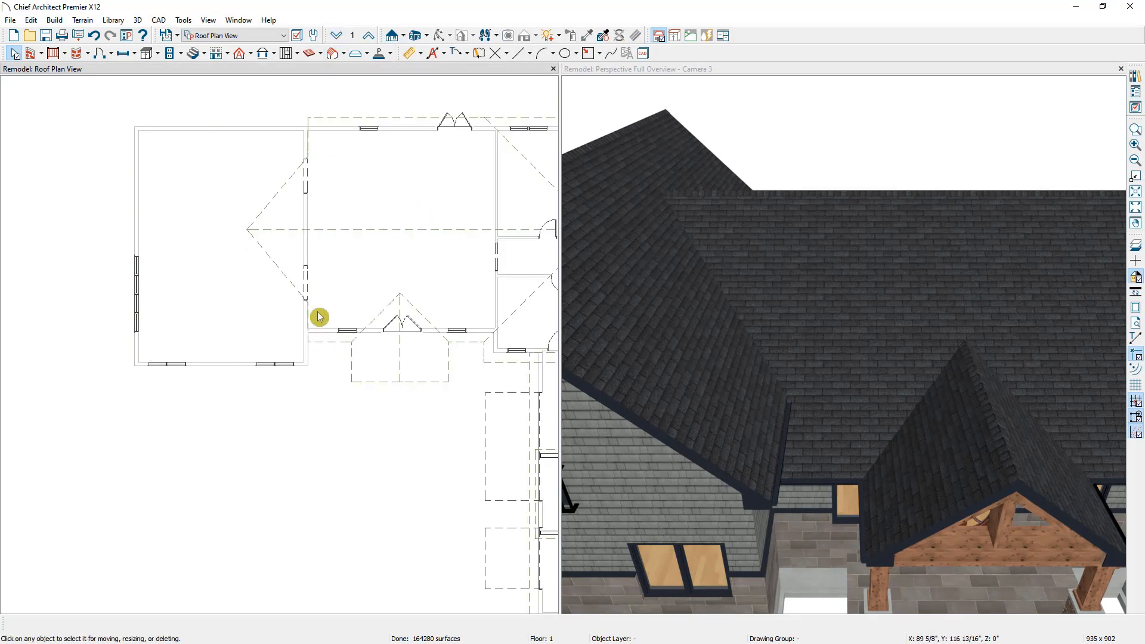
Pull the front roof plane's ridge-end corner back to the wall shared with the addition so its valley extension is removed.
scroll(310, 281, up, 3)
scroll(261, 281, up, 1)
middle_drag(261, 281, 275, 334)
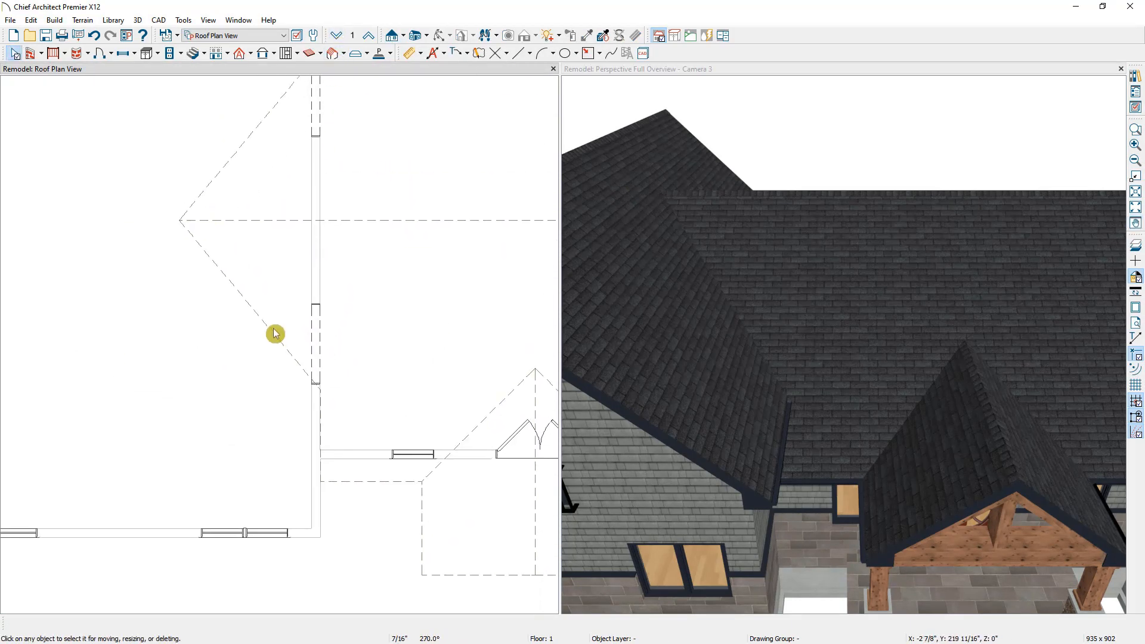
click(274, 333)
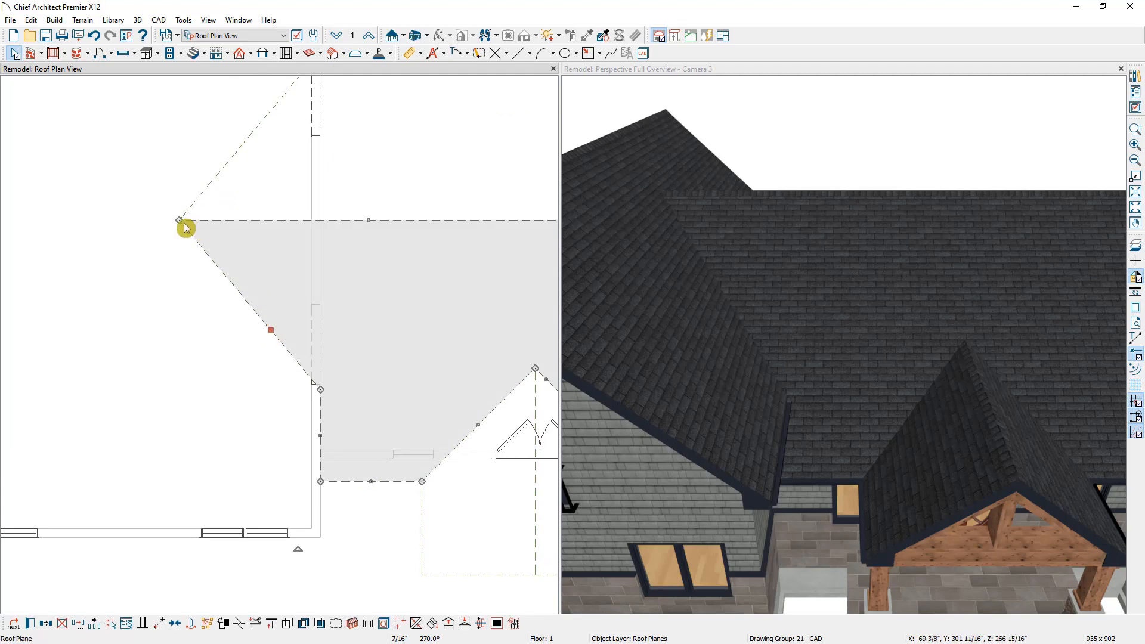
drag(184, 226, 320, 221)
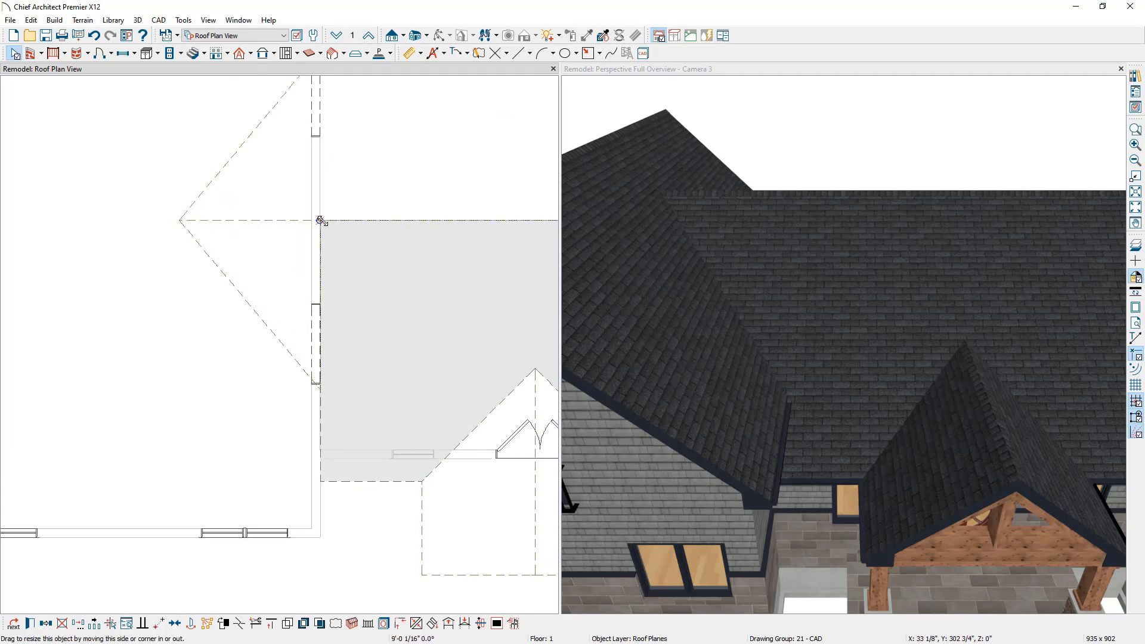
drag(320, 221, 320, 221)
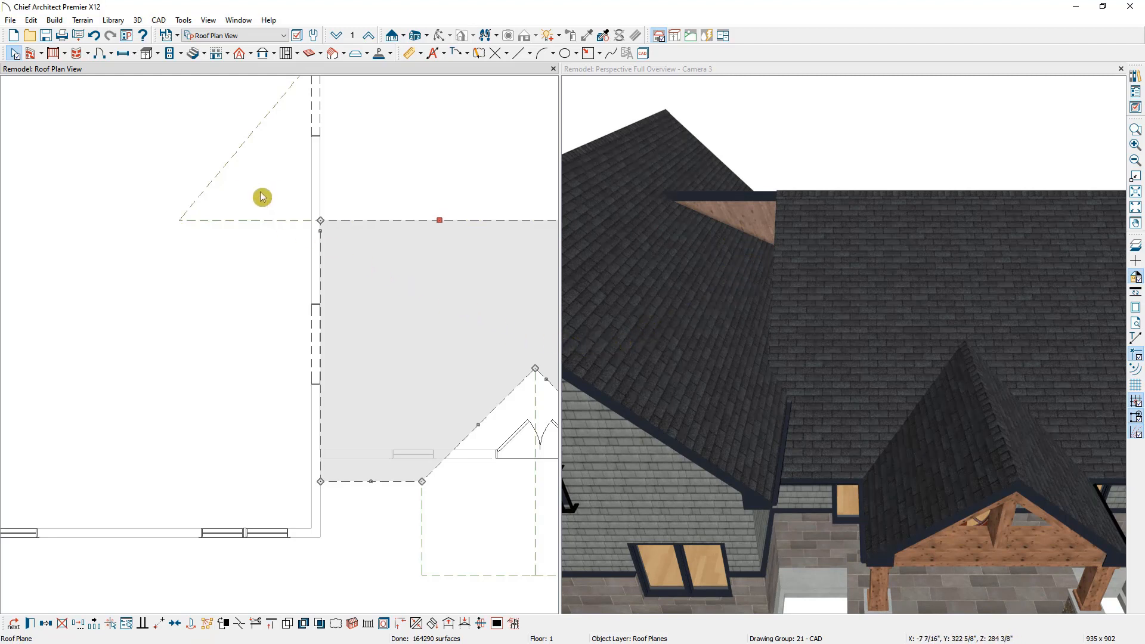
Draw a rectangular roof plane extending from the front plane's cut edge into the addition, up to the main ridge line.
click(251, 55)
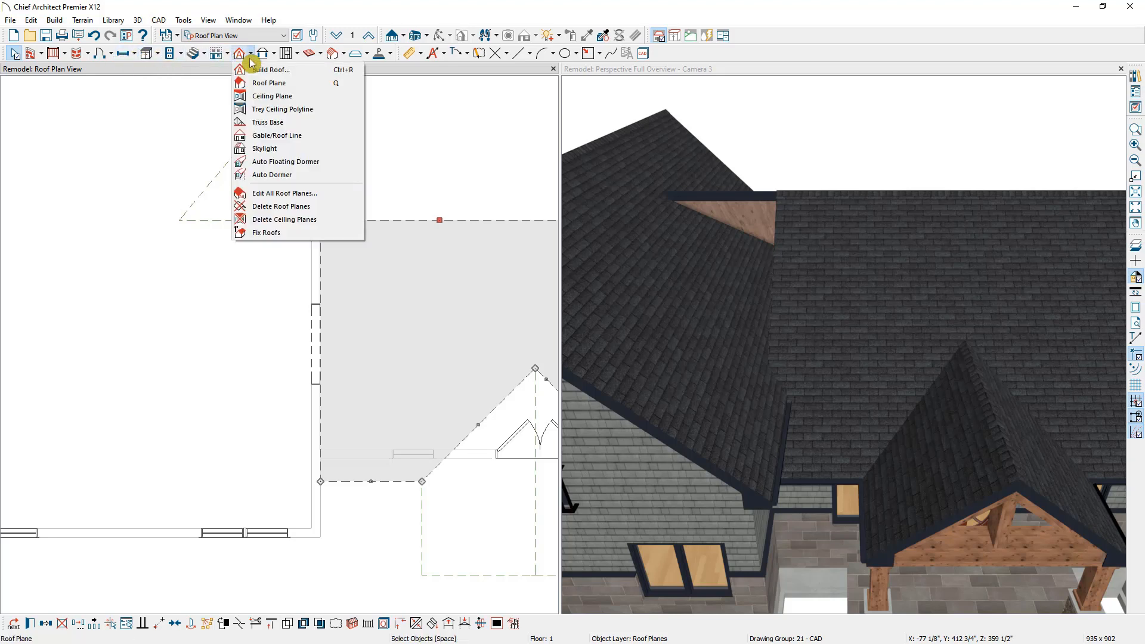
click(300, 84)
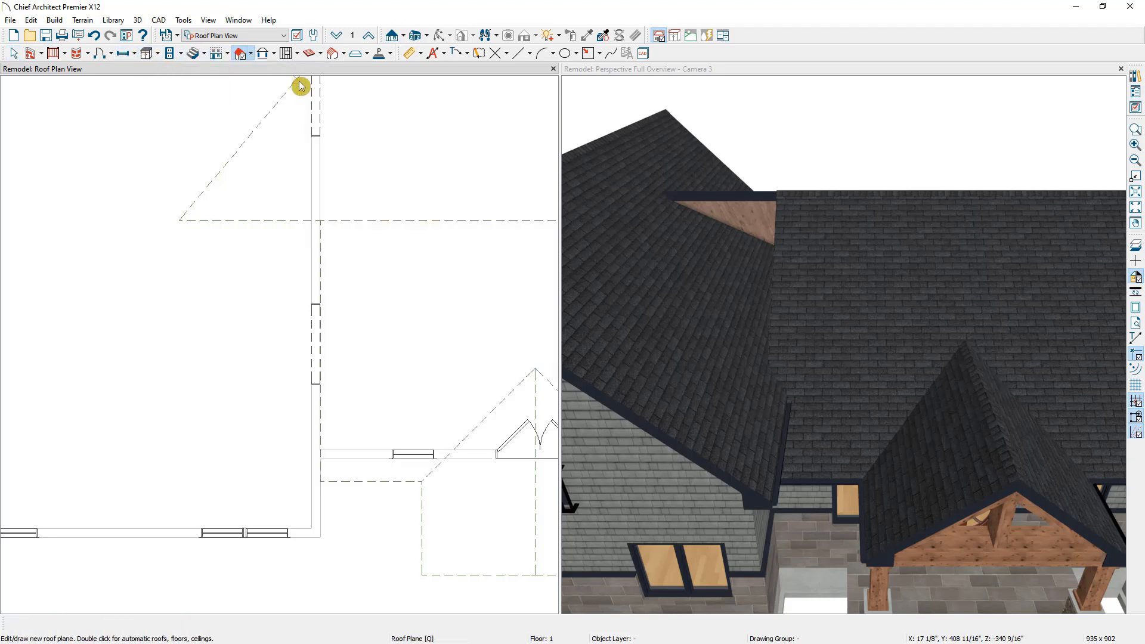
drag(415, 319, 313, 322)
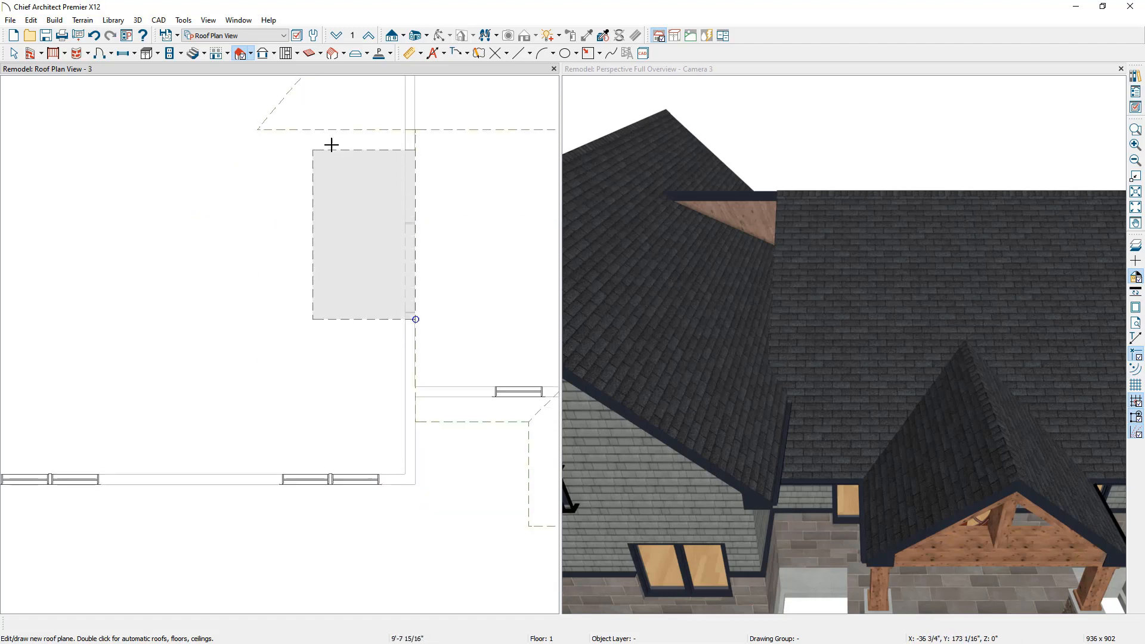
click(312, 147)
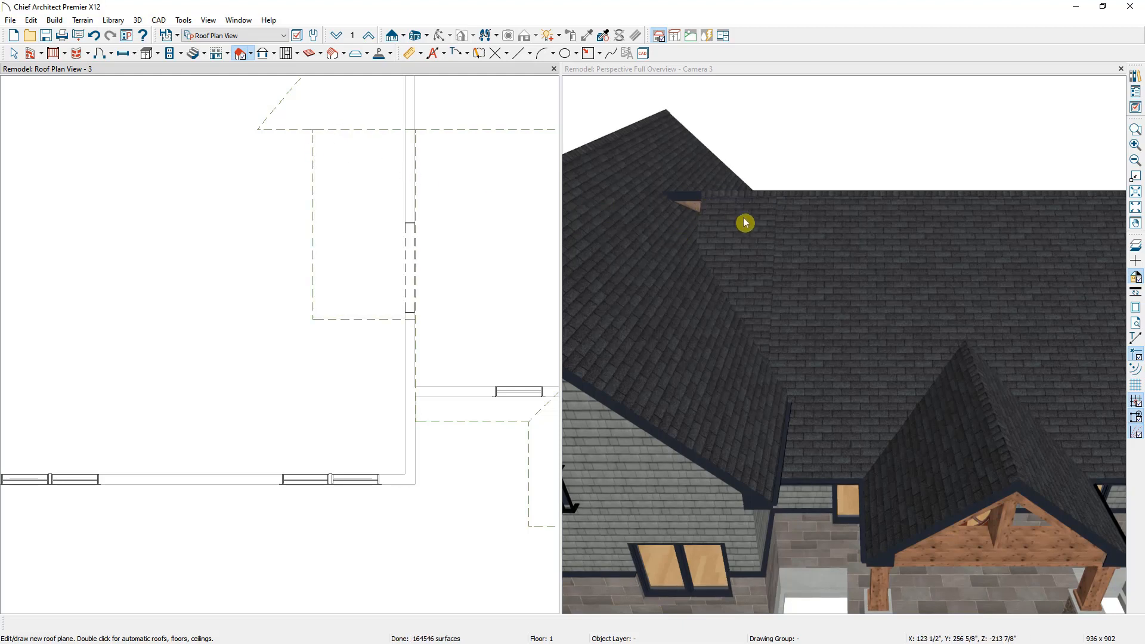
Reshape the new roof plane into a triangle by extending it to the ridge's end point and collapsing its outer lower corner there.
click(309, 158)
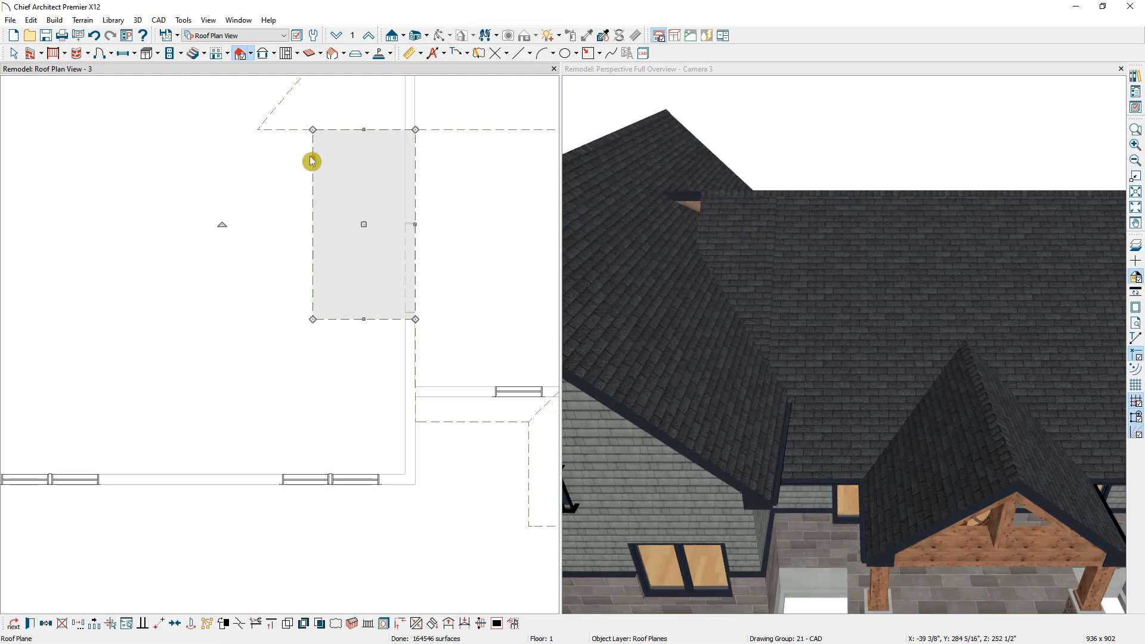
drag(313, 157, 259, 129)
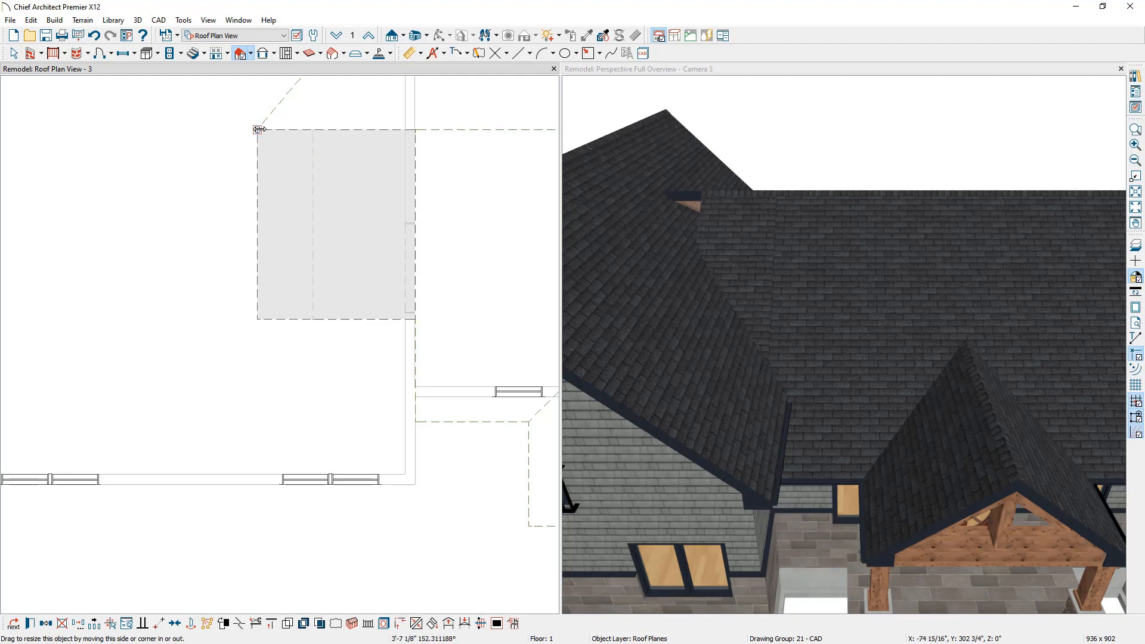
drag(259, 320, 257, 130)
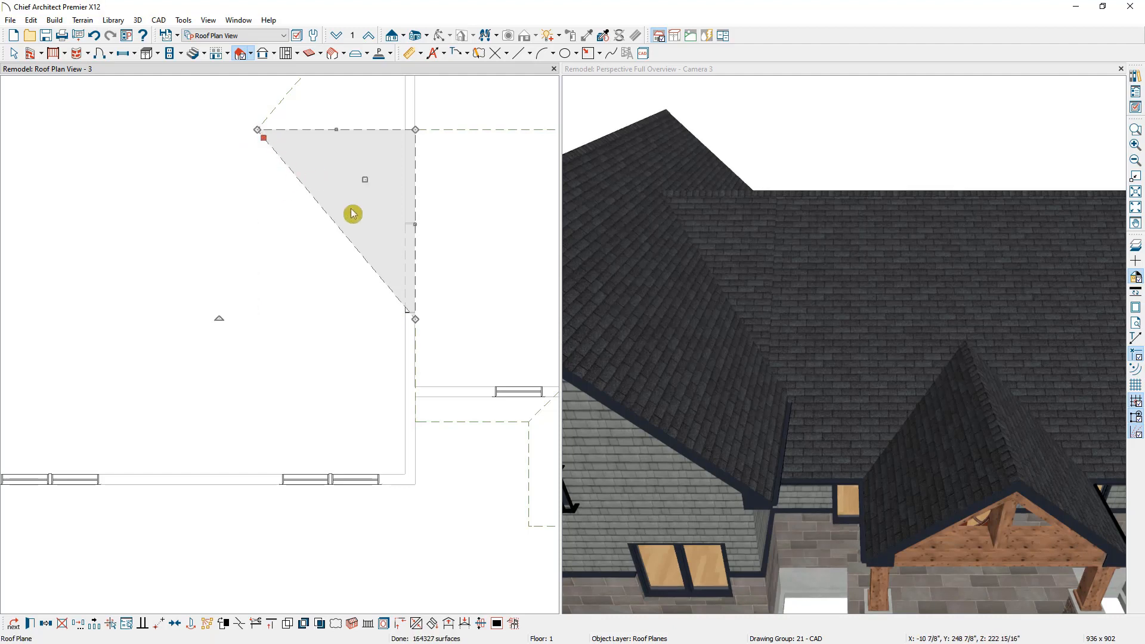
Pull the rear roof plane's ridge-end corner back to the wall shared with the addition.
middle_drag(436, 233, 411, 411)
key(space)
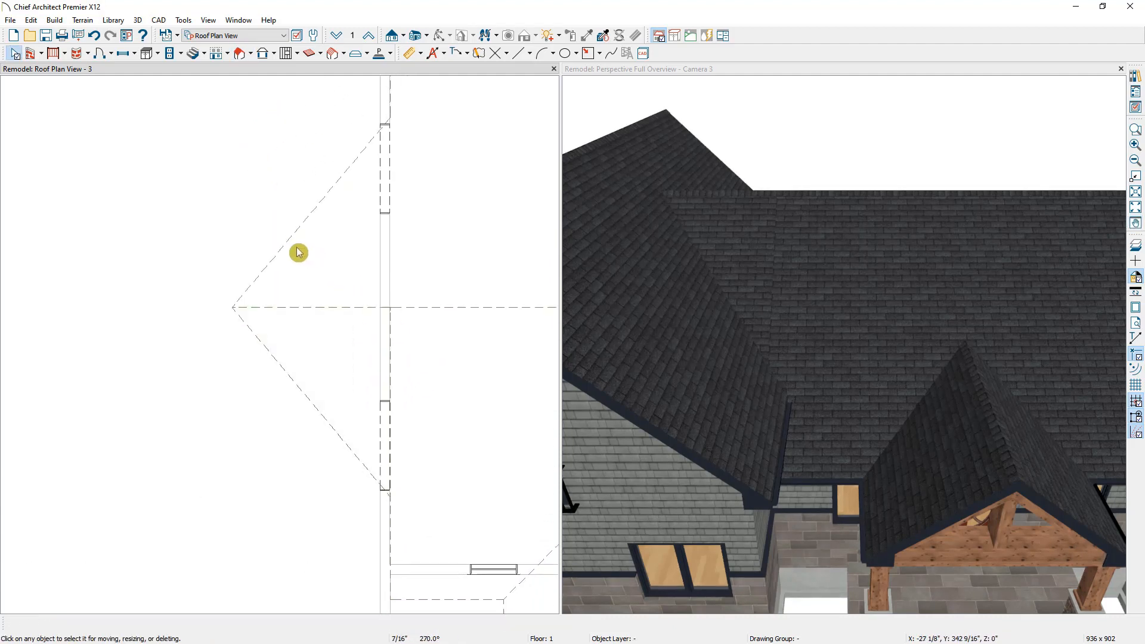
click(292, 248)
drag(233, 308, 392, 306)
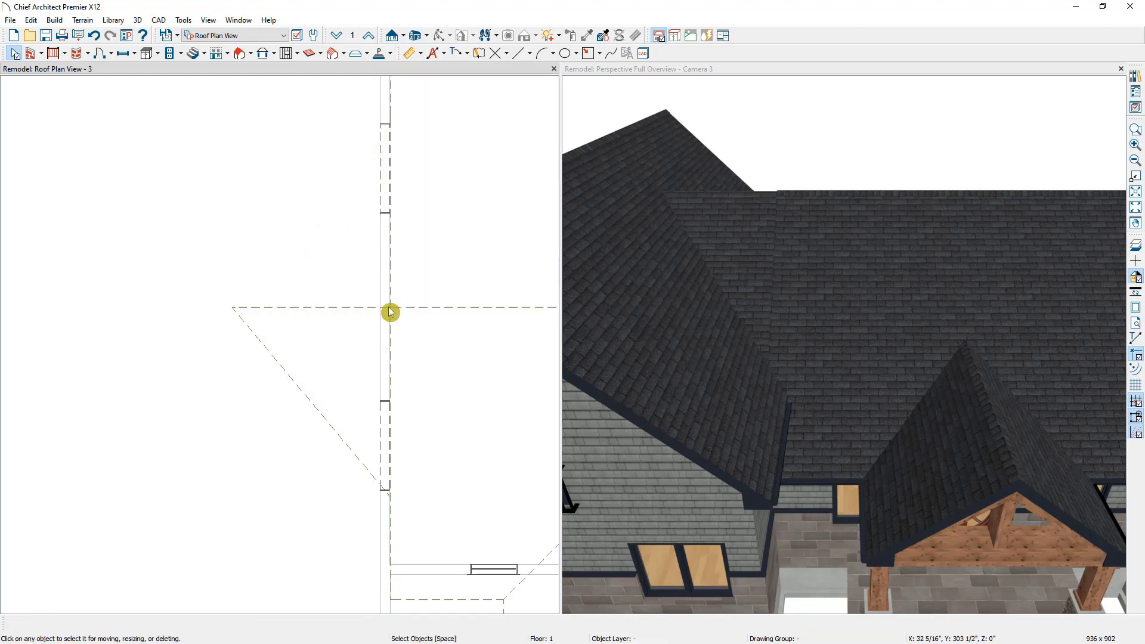
Mirror a copy of the triangular roof plane across the main ridge line to fill the rear valley.
click(315, 309)
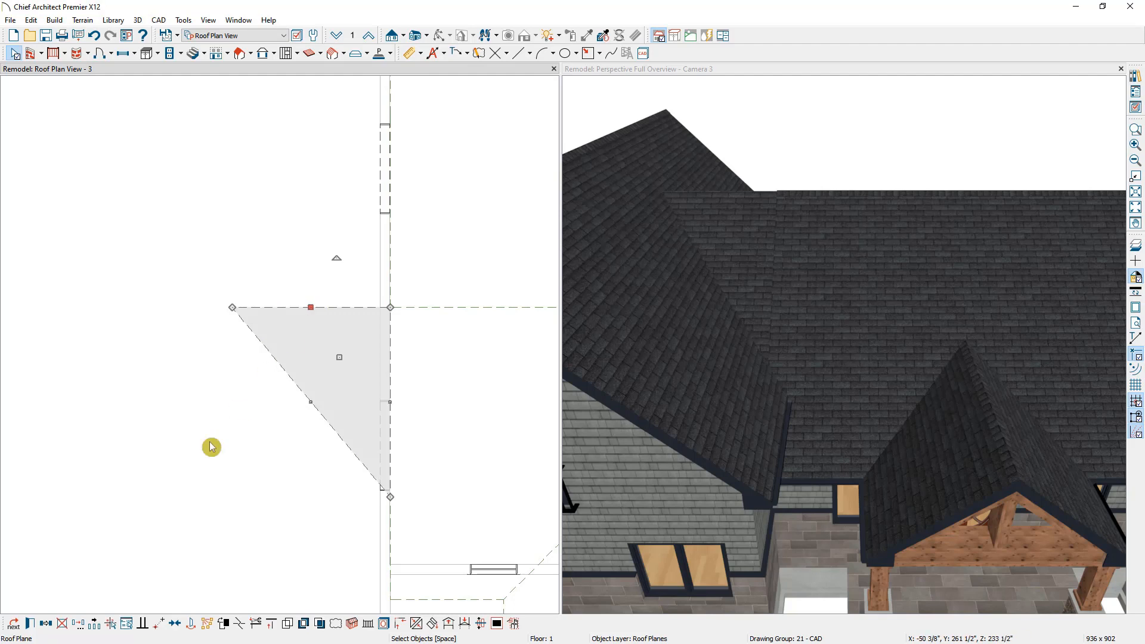
click(52, 626)
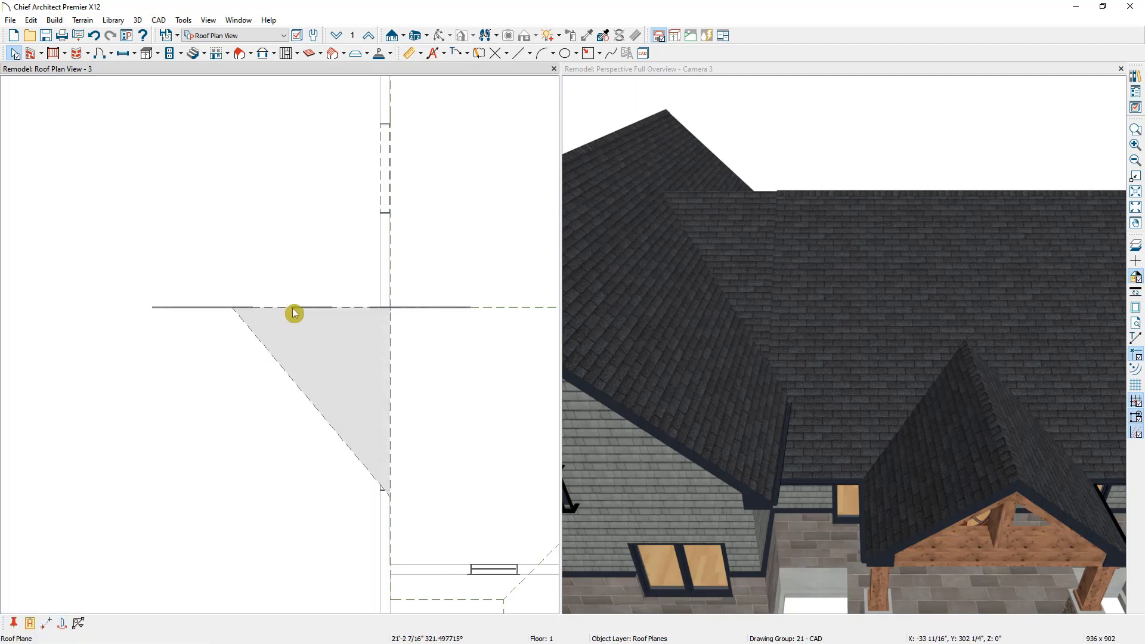
click(291, 308)
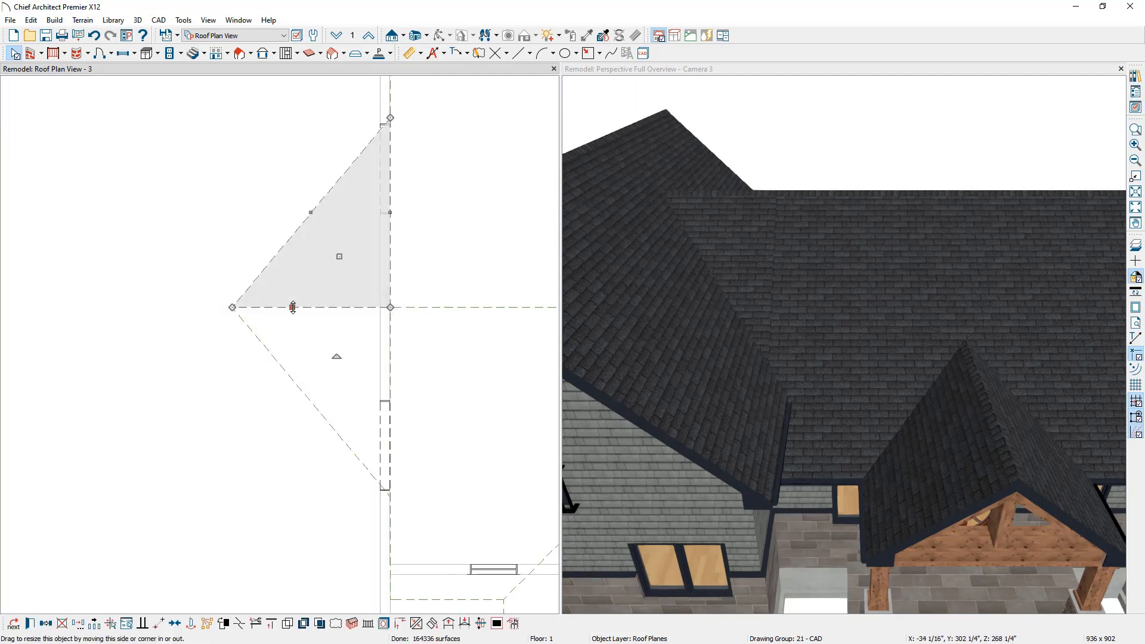
Examine the rebuilt roof valley from several angles in the 3D overview and close that view.
click(793, 238)
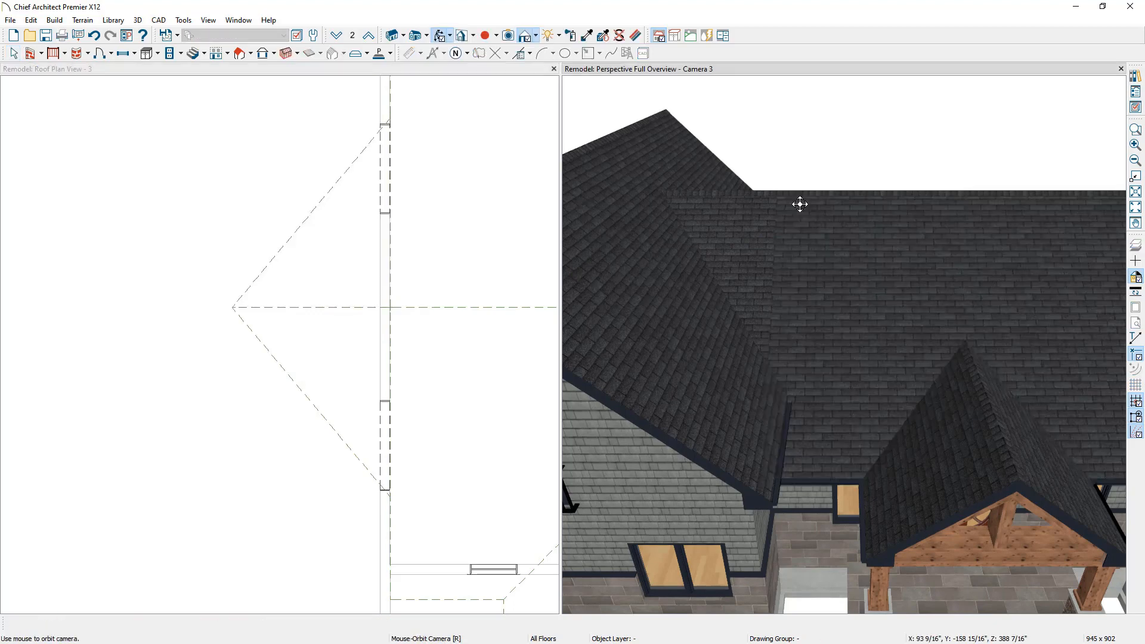
drag(800, 204, 871, 435)
drag(875, 307, 762, 301)
scroll(763, 301, up, 3)
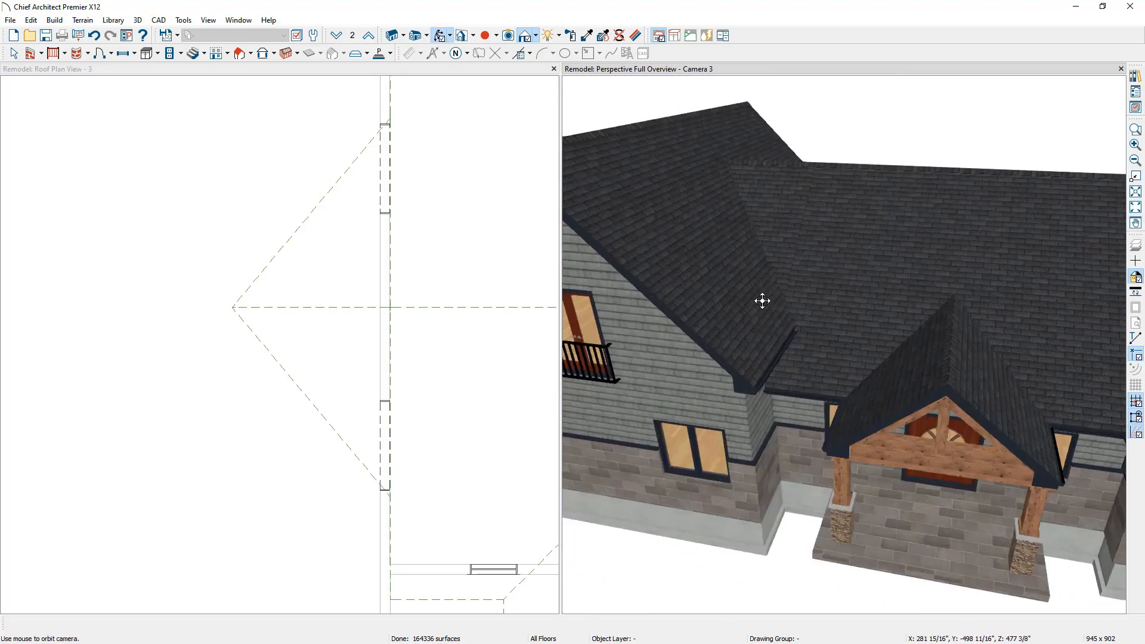
click(468, 75)
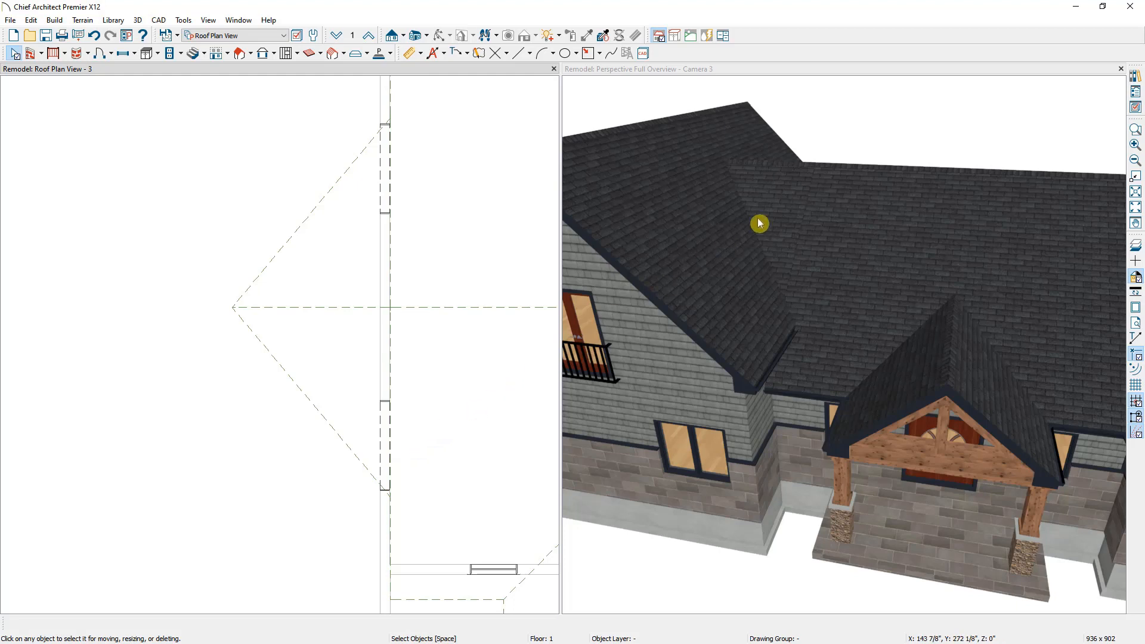
click(1121, 69)
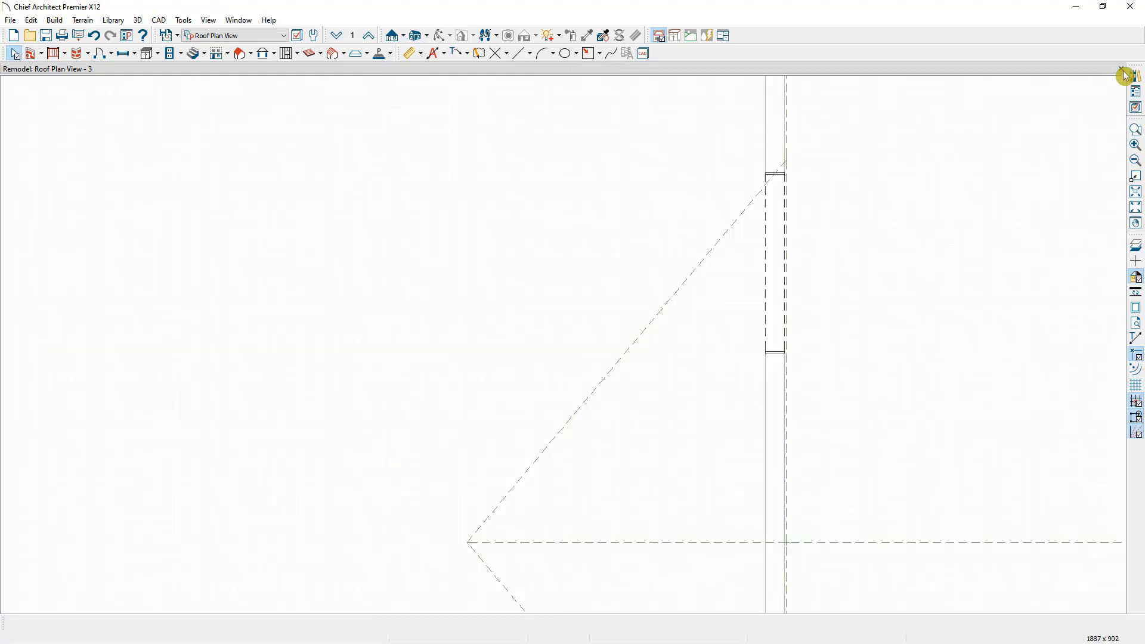
Change the saved plan view to Working Plan View and turn off the reference display.
scroll(692, 399, down, 2)
scroll(693, 412, down, 3)
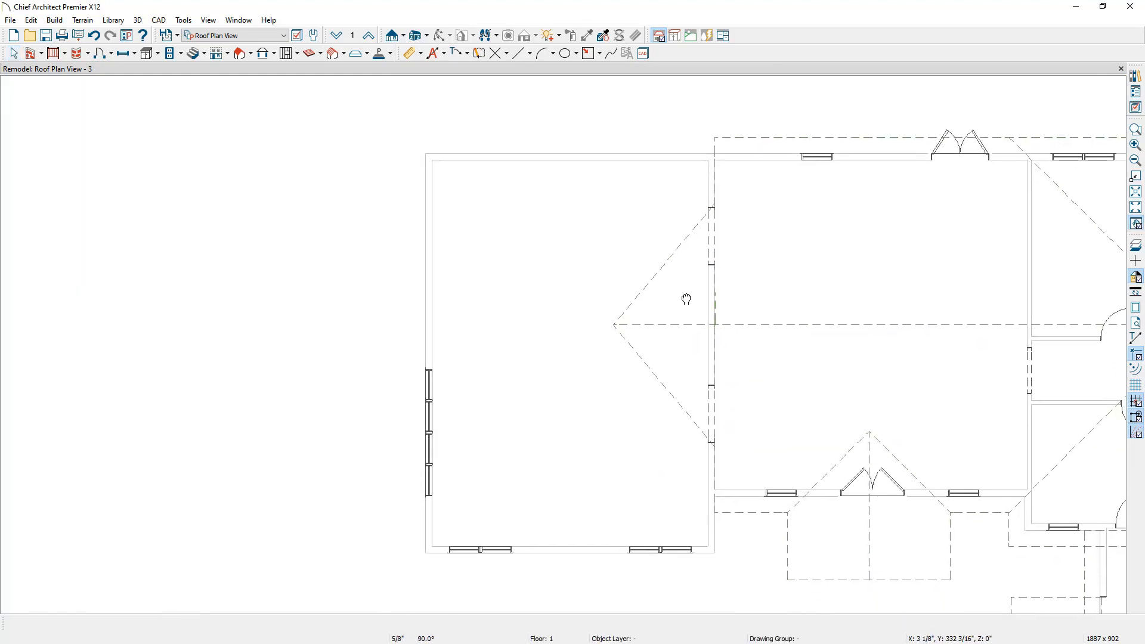
click(230, 36)
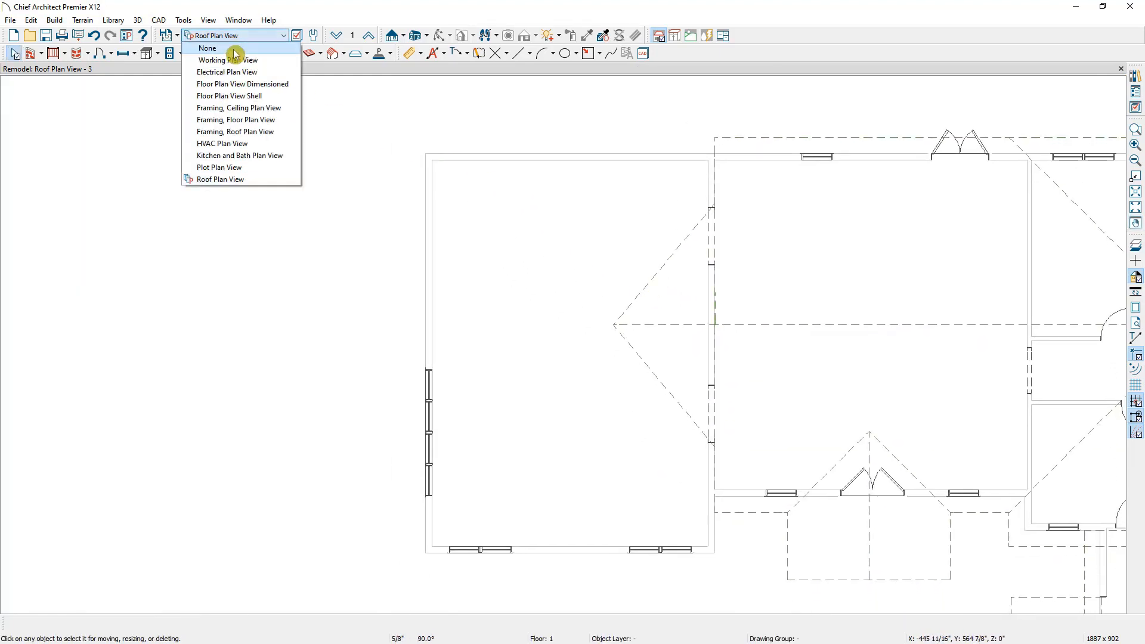
click(237, 62)
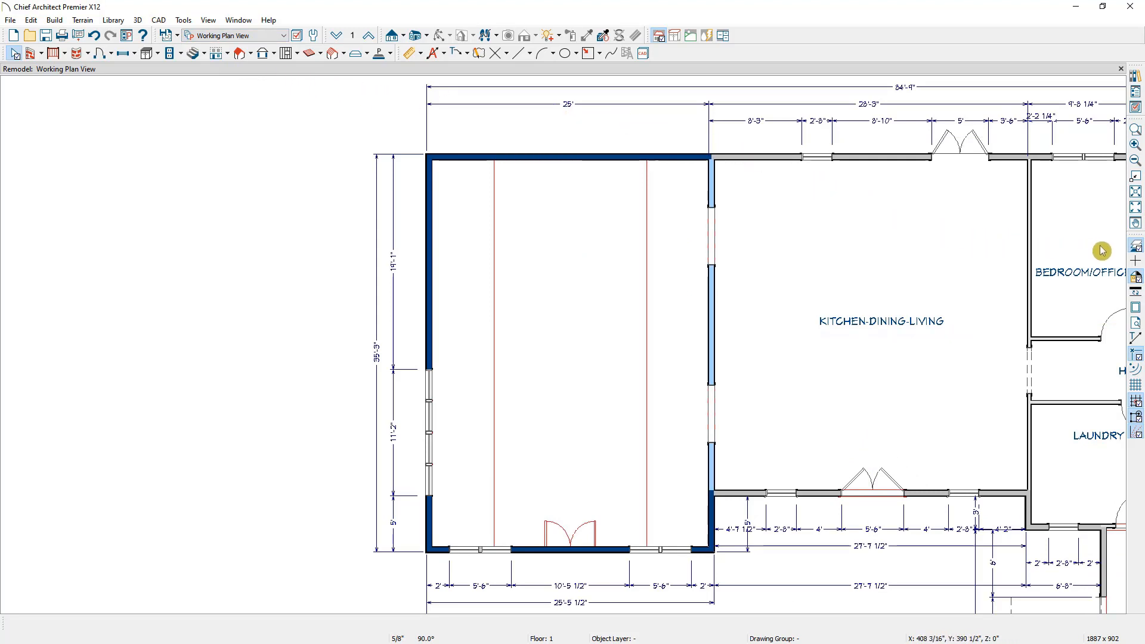
click(1136, 246)
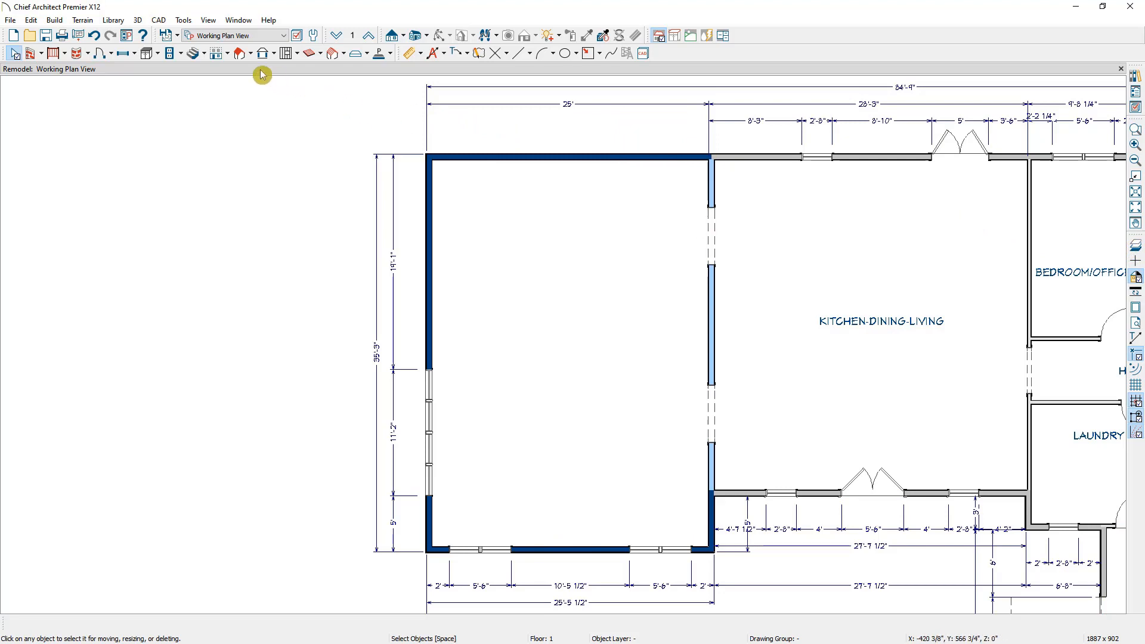
Place an L-shaped staircase with the clockwise default direction in the addition's rear outer corner.
click(200, 55)
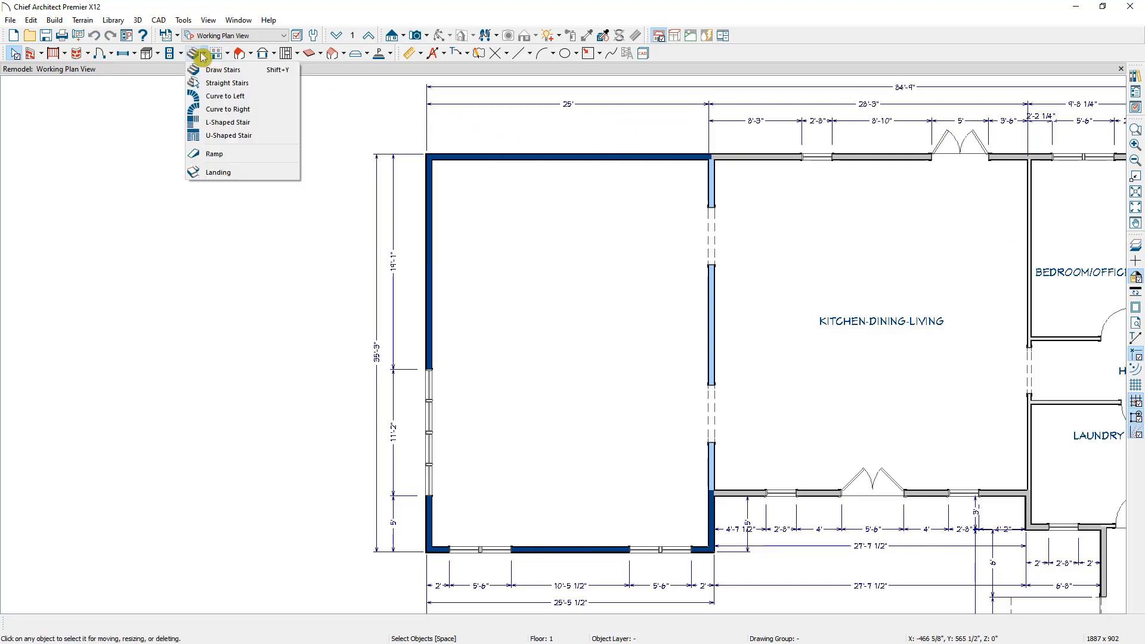
click(246, 125)
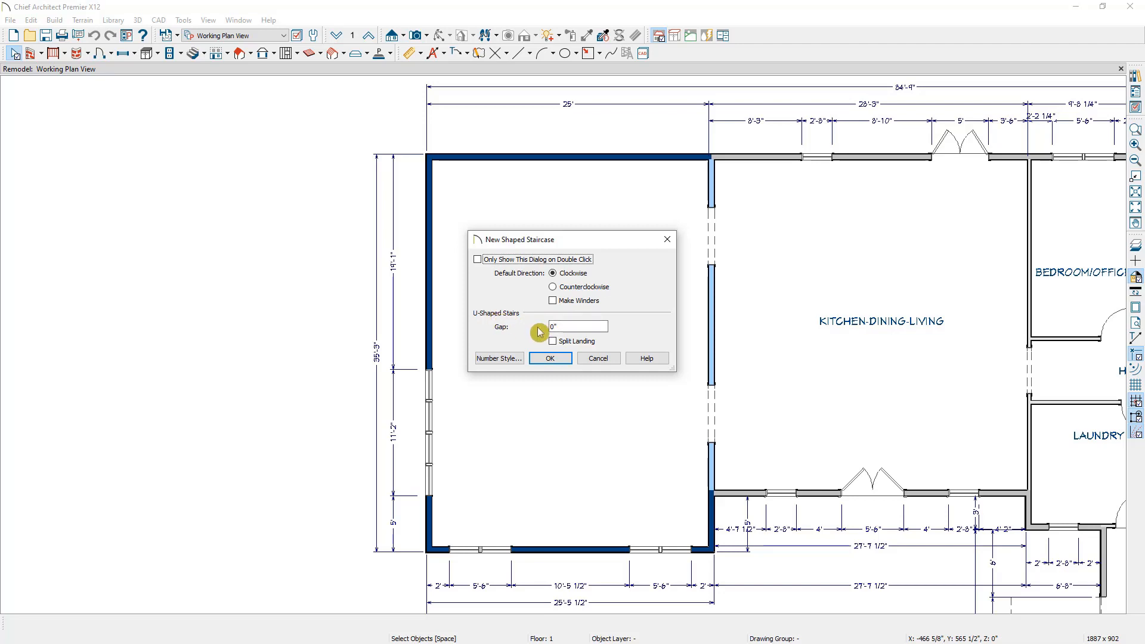
click(549, 358)
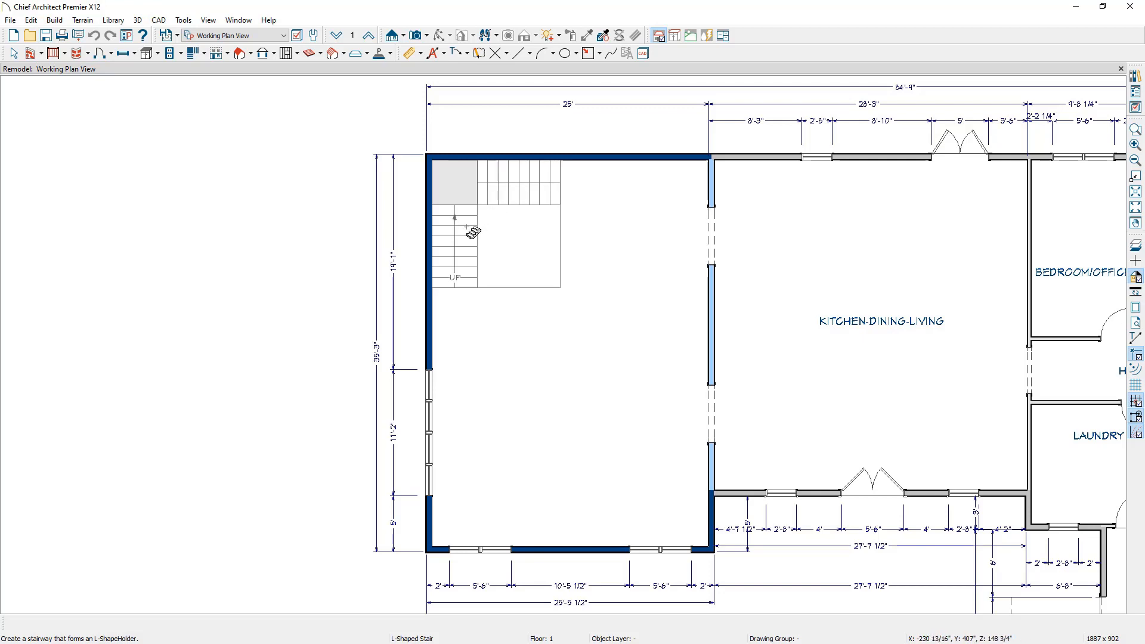
click(474, 232)
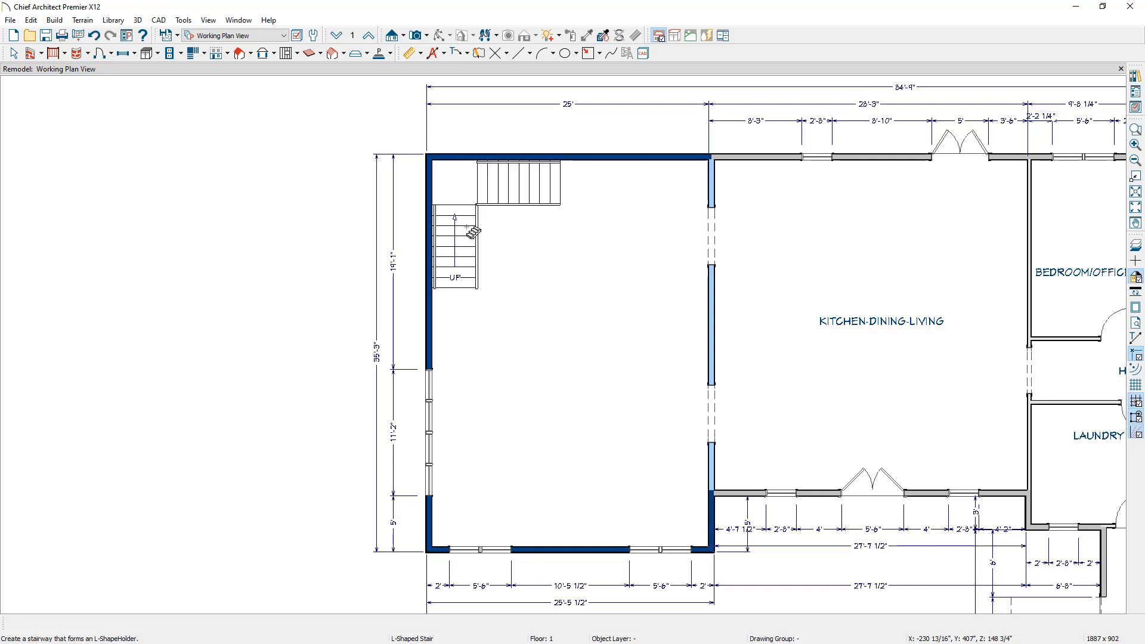
key(space)
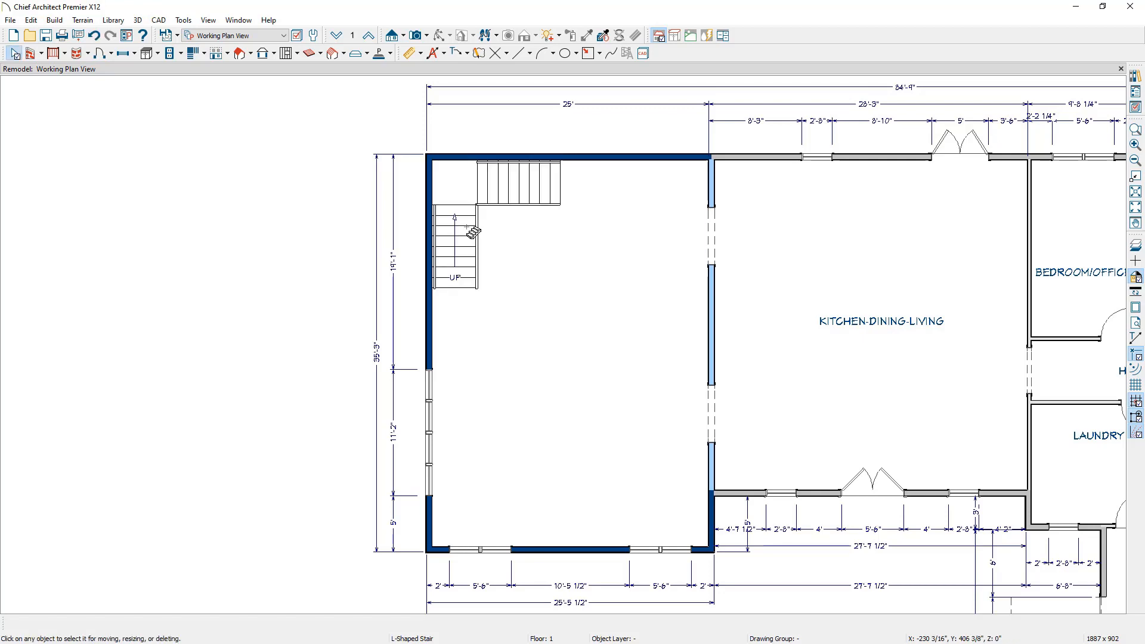
Create a Full Camera view inside the addition looking toward the L-shaped staircase.
click(428, 36)
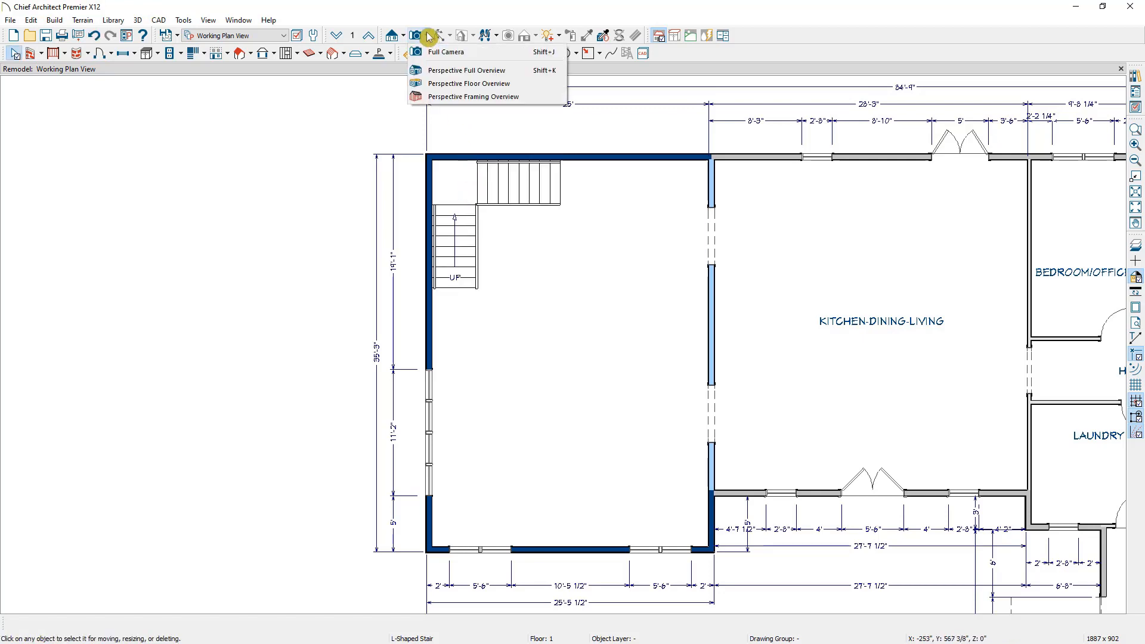
click(451, 54)
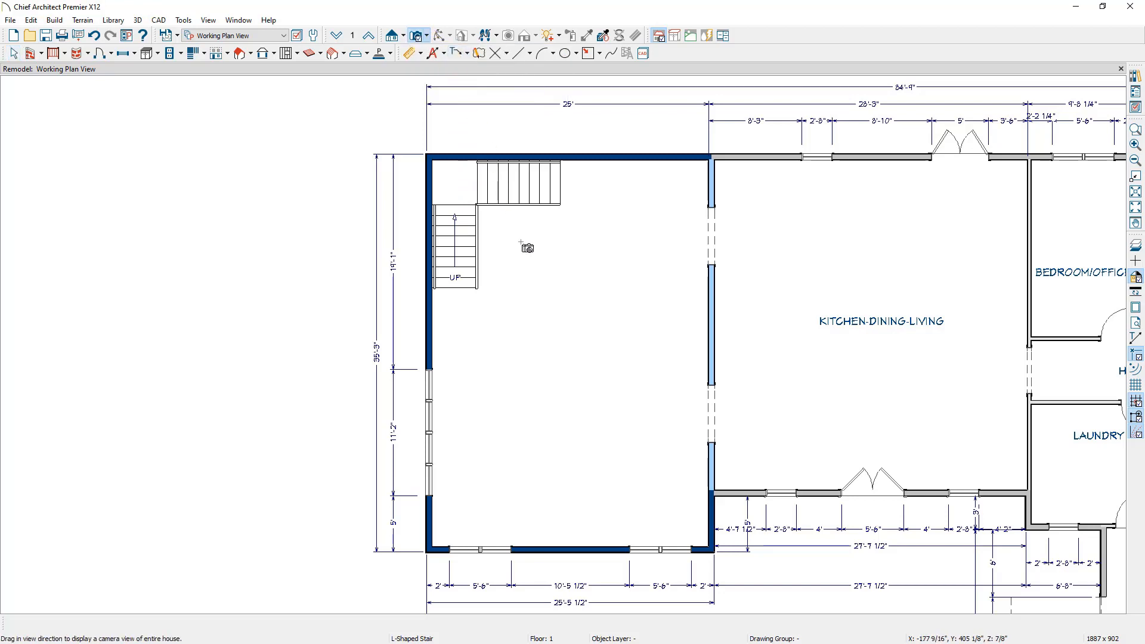
drag(545, 340, 527, 276)
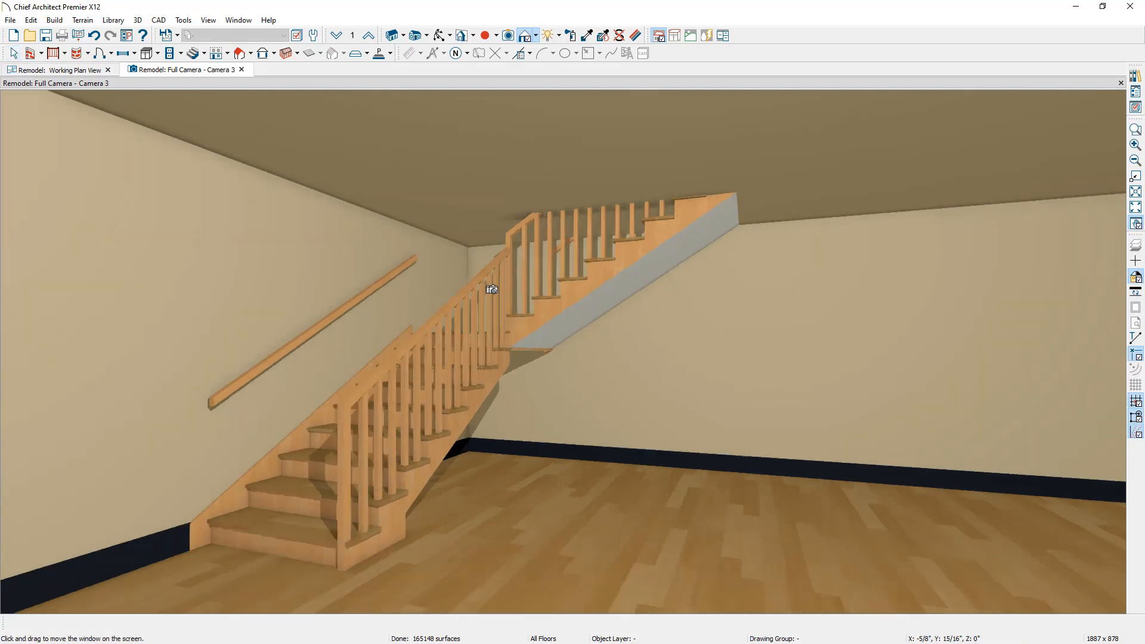
Reframe the camera view to show the whole staircase and arrange the plan view beside it, focused on the stairs.
middle_drag(516, 303, 493, 322)
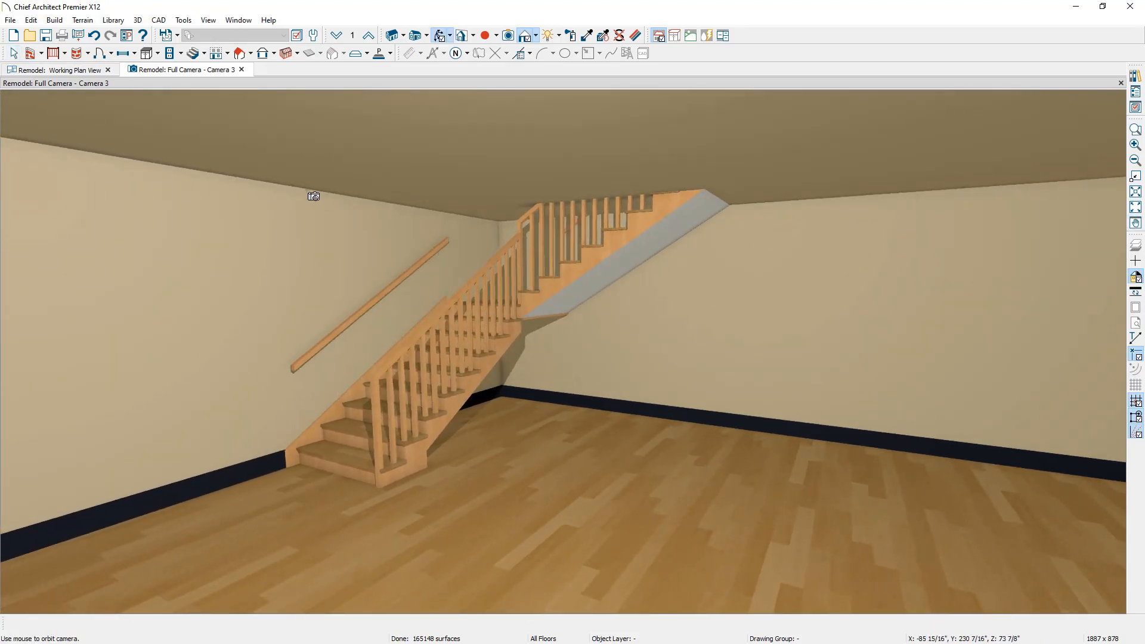
drag(160, 71, 617, 217)
scroll(296, 160, up, 6)
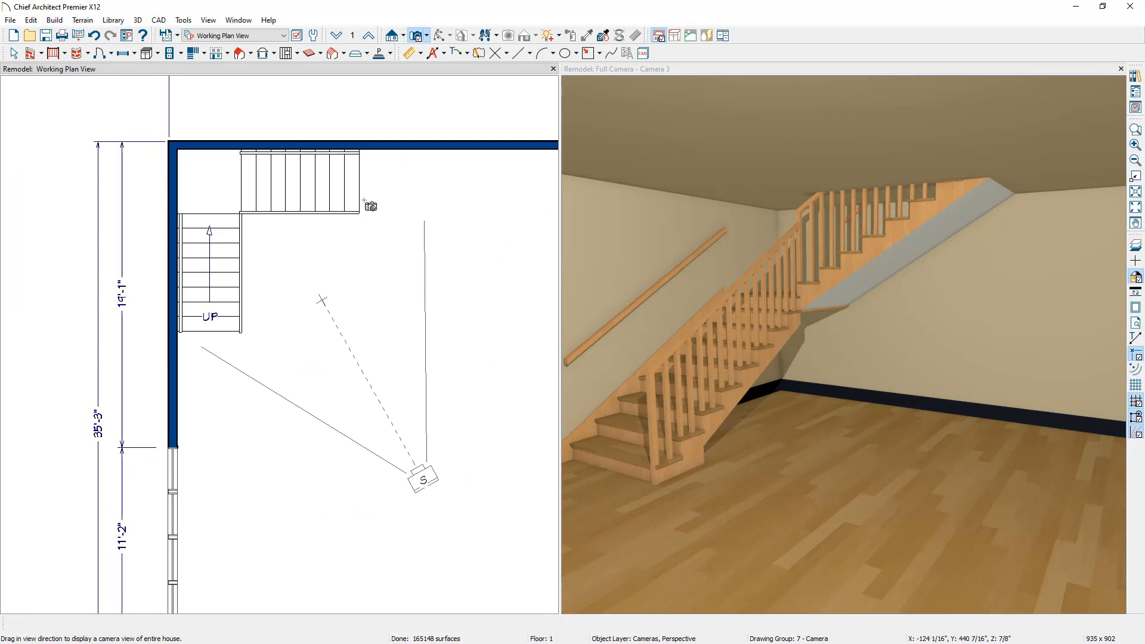
Set the fill transparency of both stair sections and the landing to 65%.
key(space)
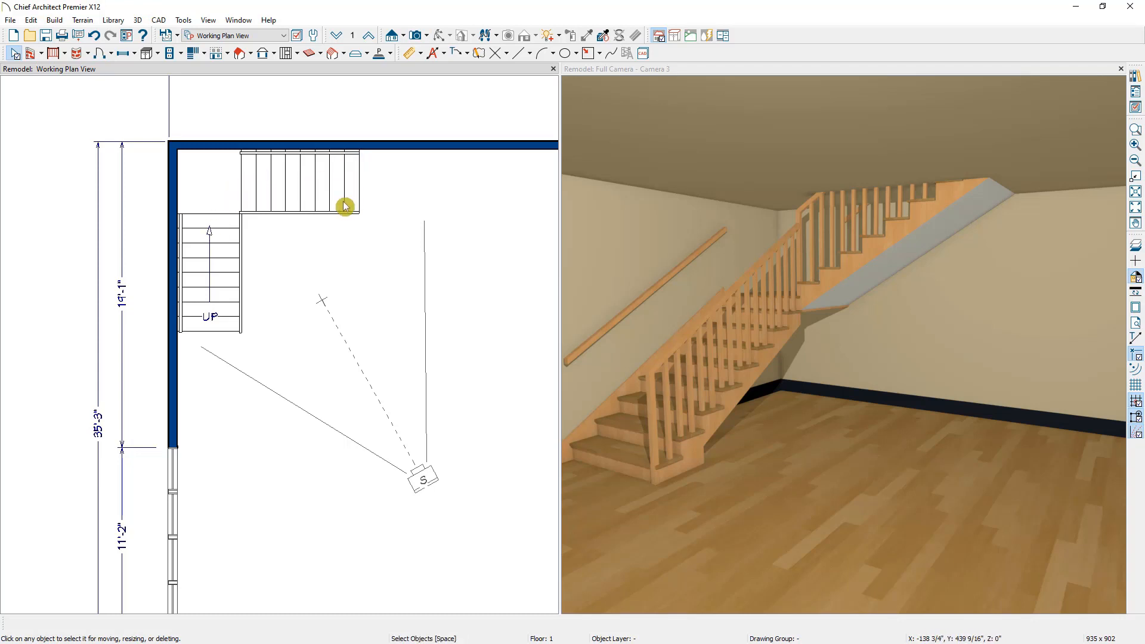
click(219, 256)
shift+click(217, 179)
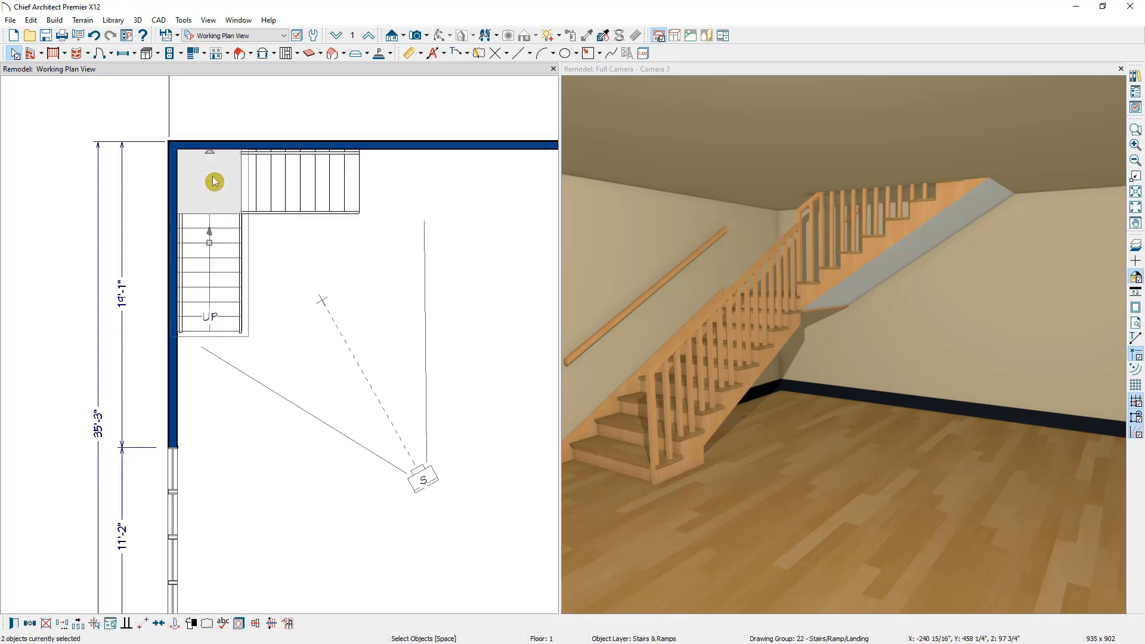
shift+click(302, 183)
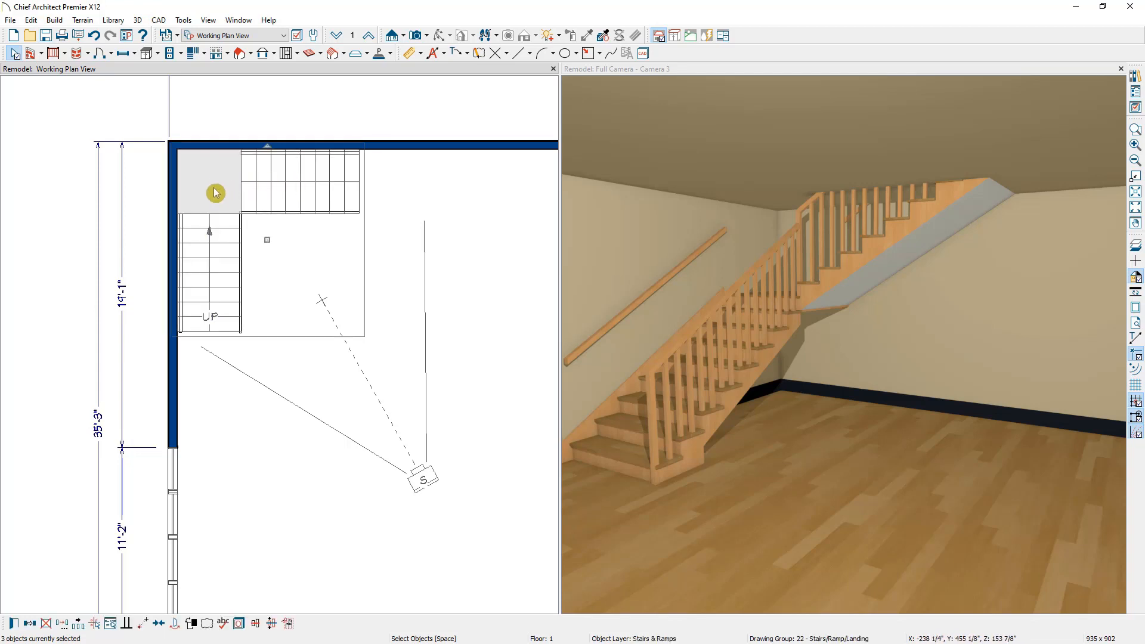
click(14, 624)
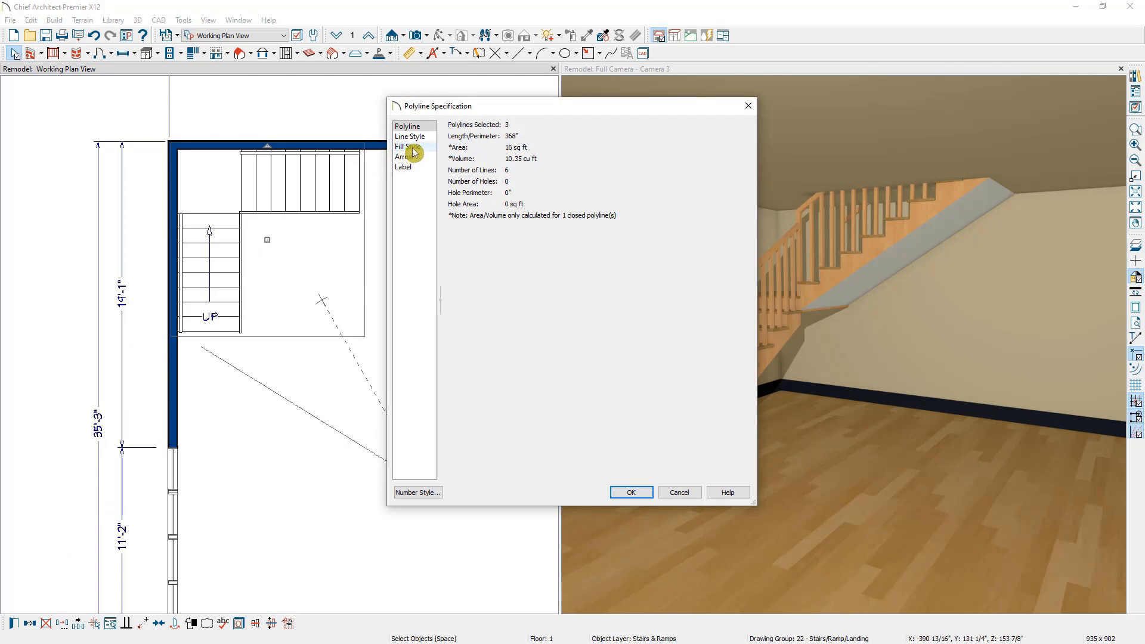
click(412, 147)
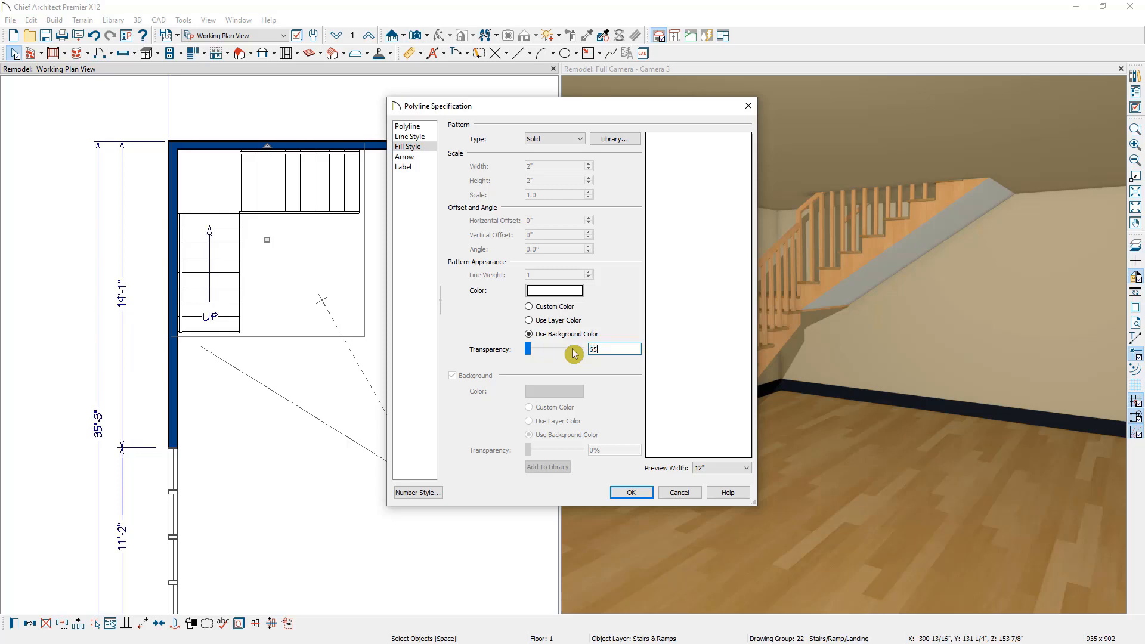
key(Tab)
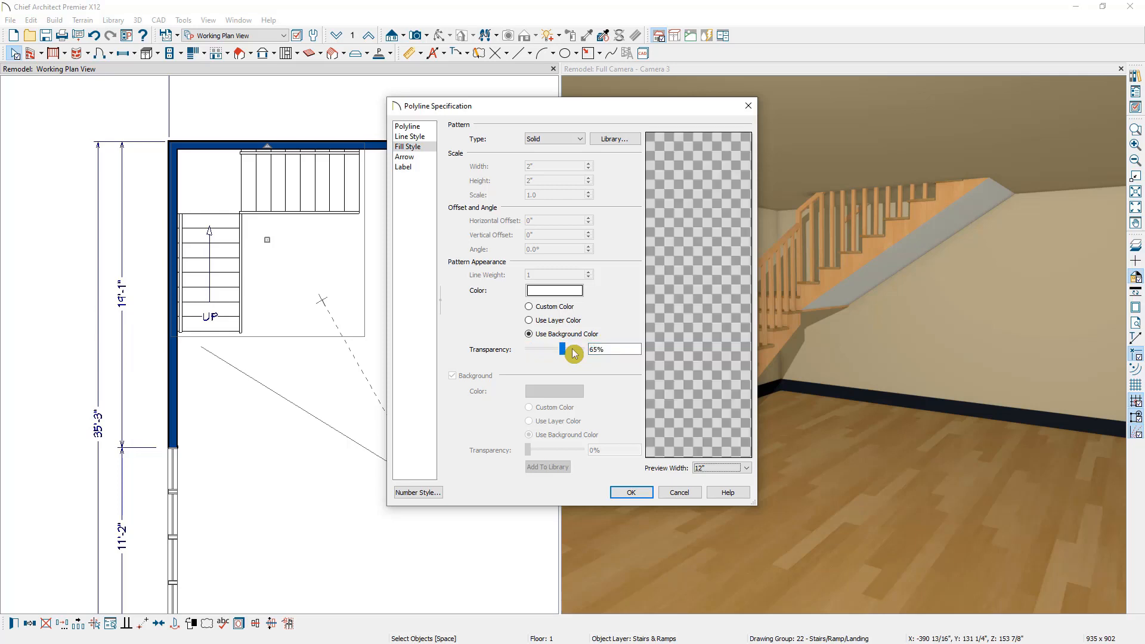
click(628, 492)
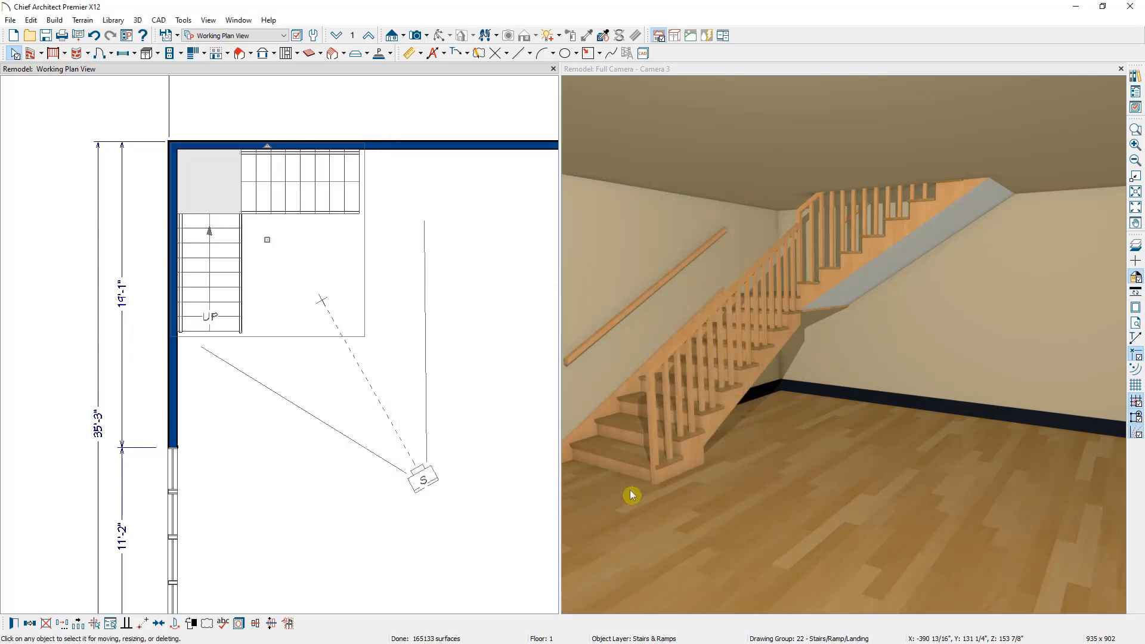
Draw three connected straight interior walls under the staircase, across the upper flight's end and along the inner edges of both flights.
click(41, 52)
click(56, 82)
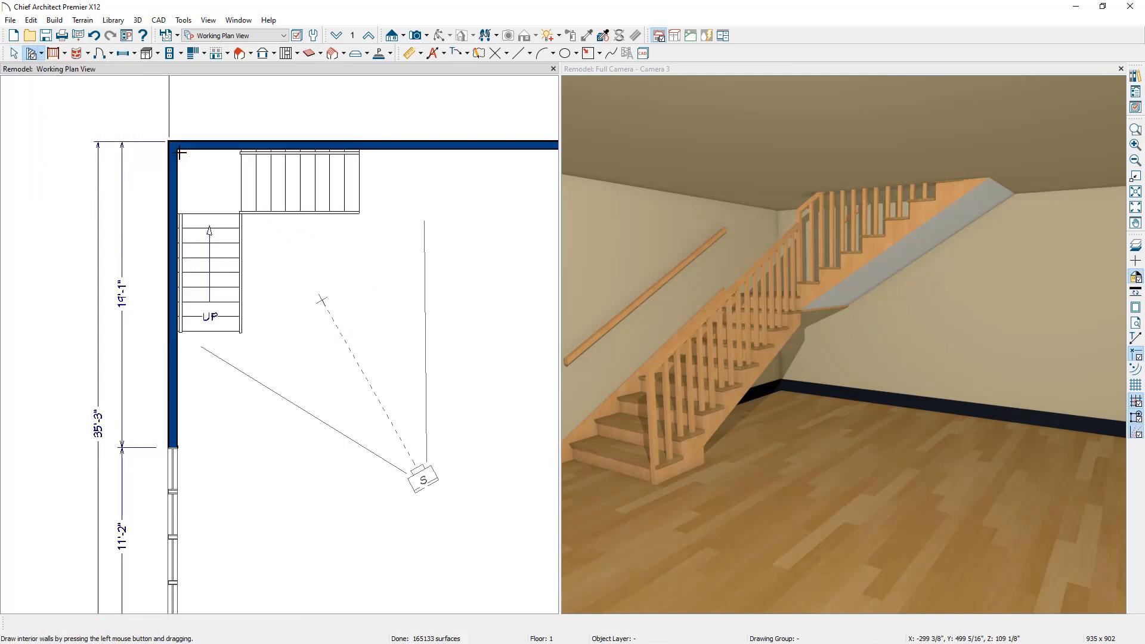
scroll(296, 179, up, 2)
drag(384, 138, 383, 222)
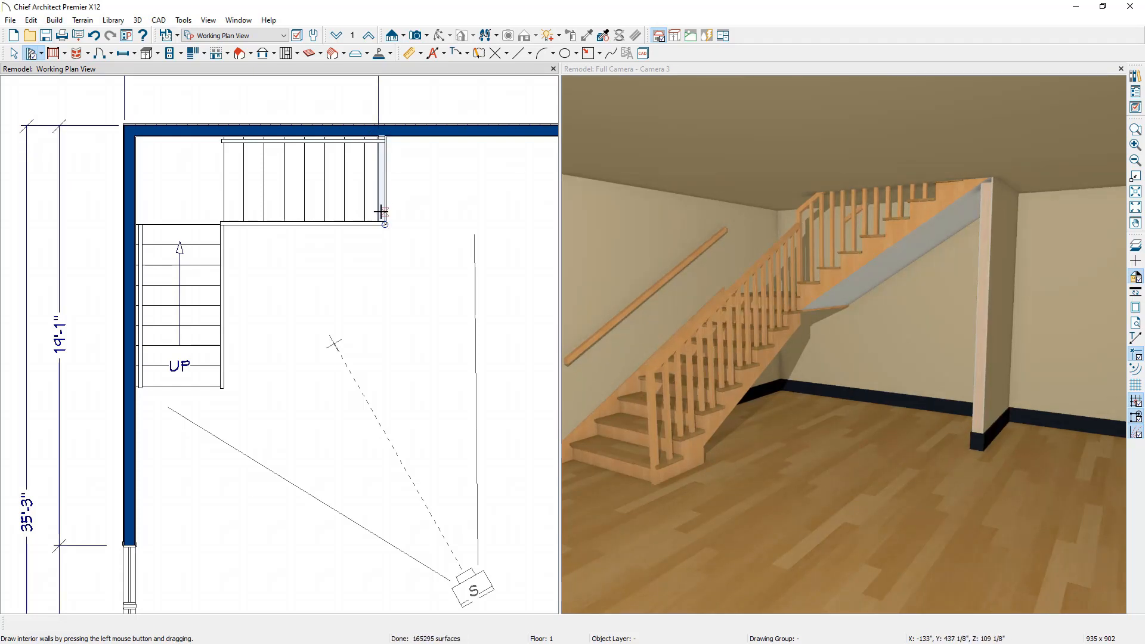
drag(376, 215, 213, 213)
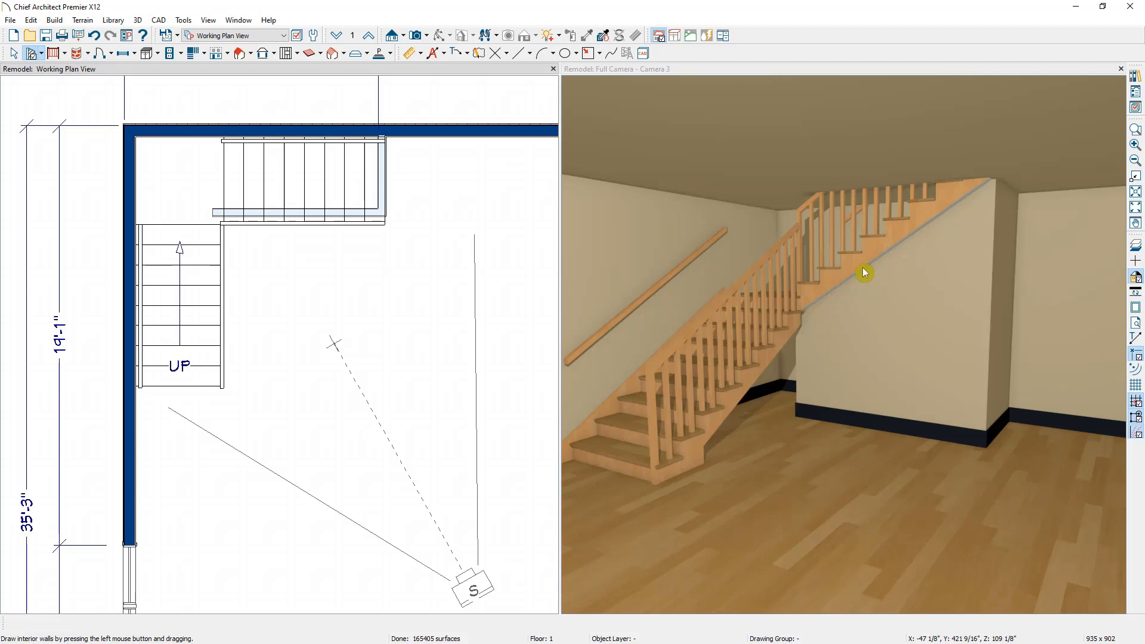
drag(213, 215, 207, 361)
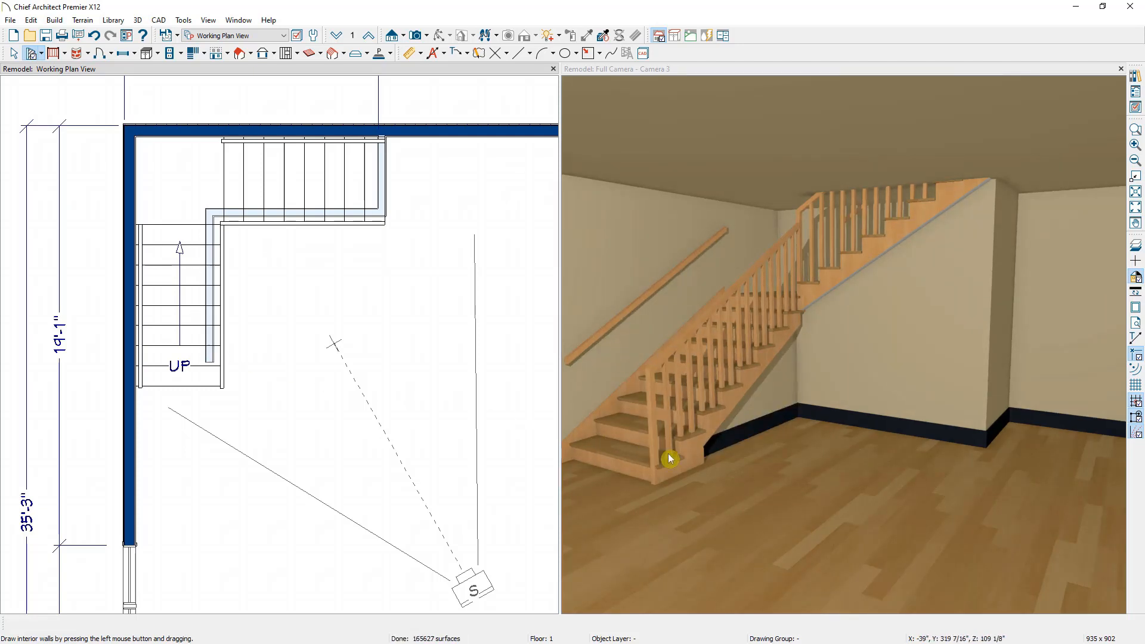
Nudge the two long under-stair walls outward toward the outer edges of the stair flights.
click(212, 281)
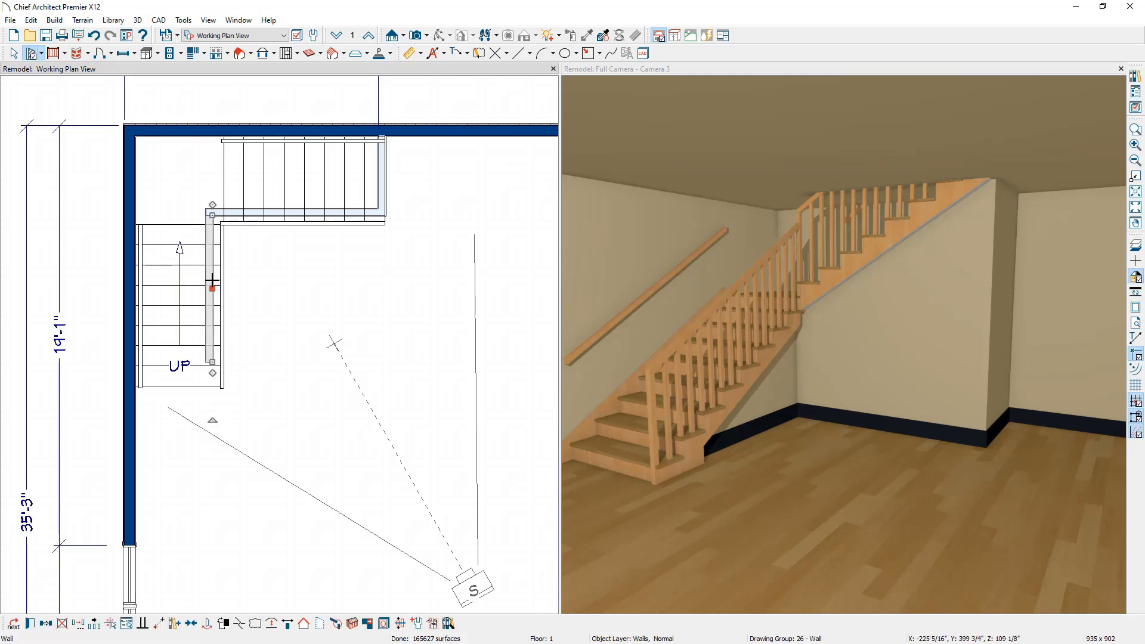
key(Right)
key(Right)
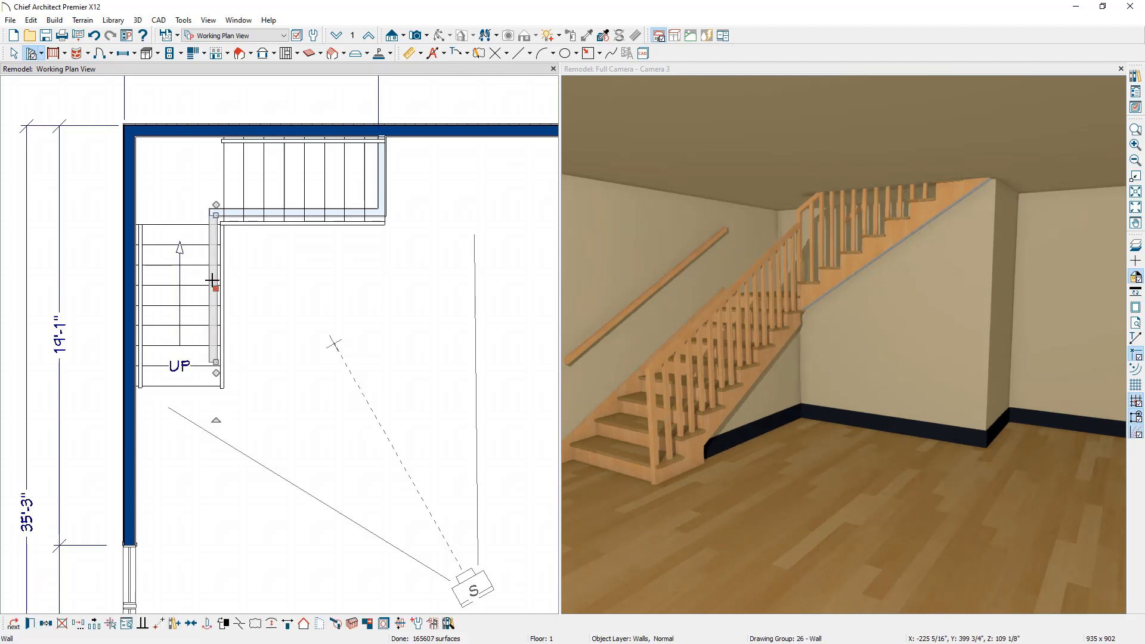
key(Right)
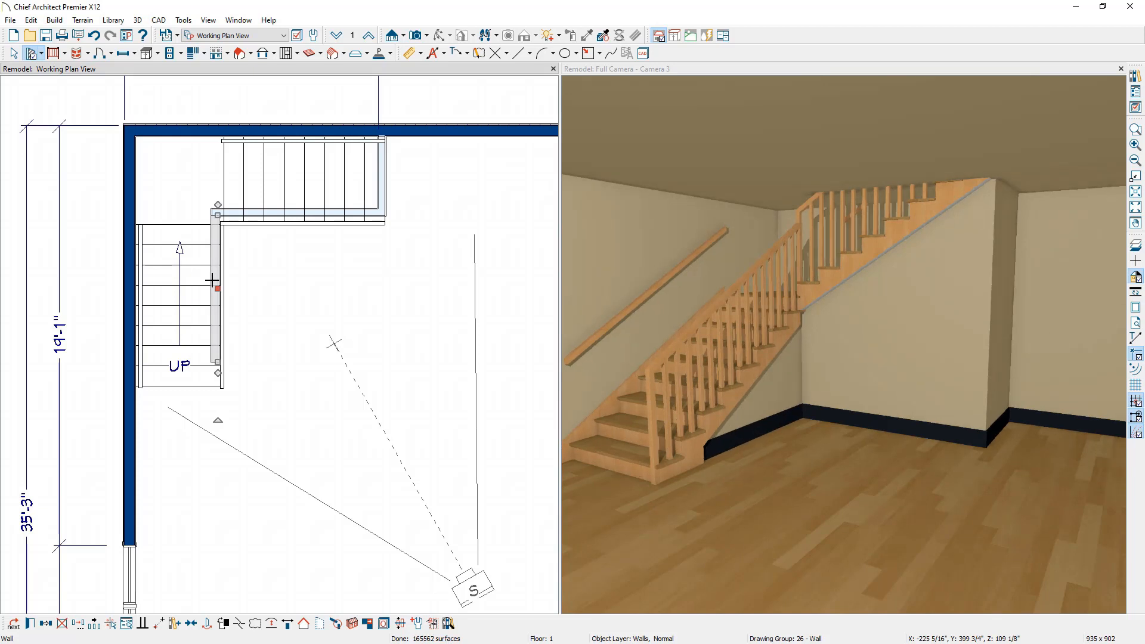
click(311, 215)
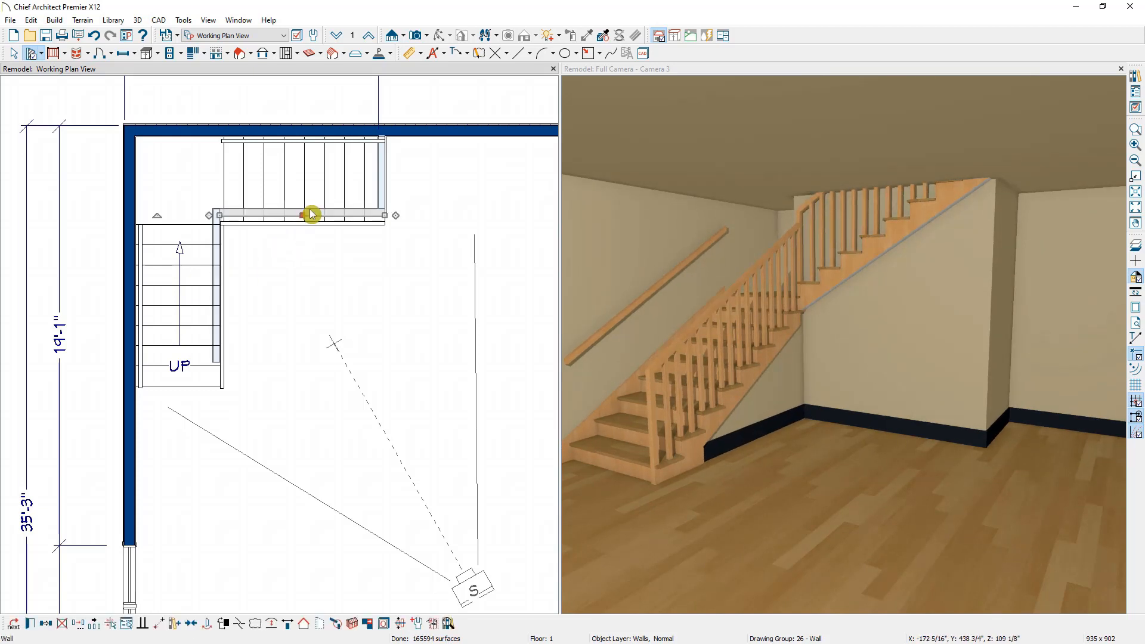
key(Down)
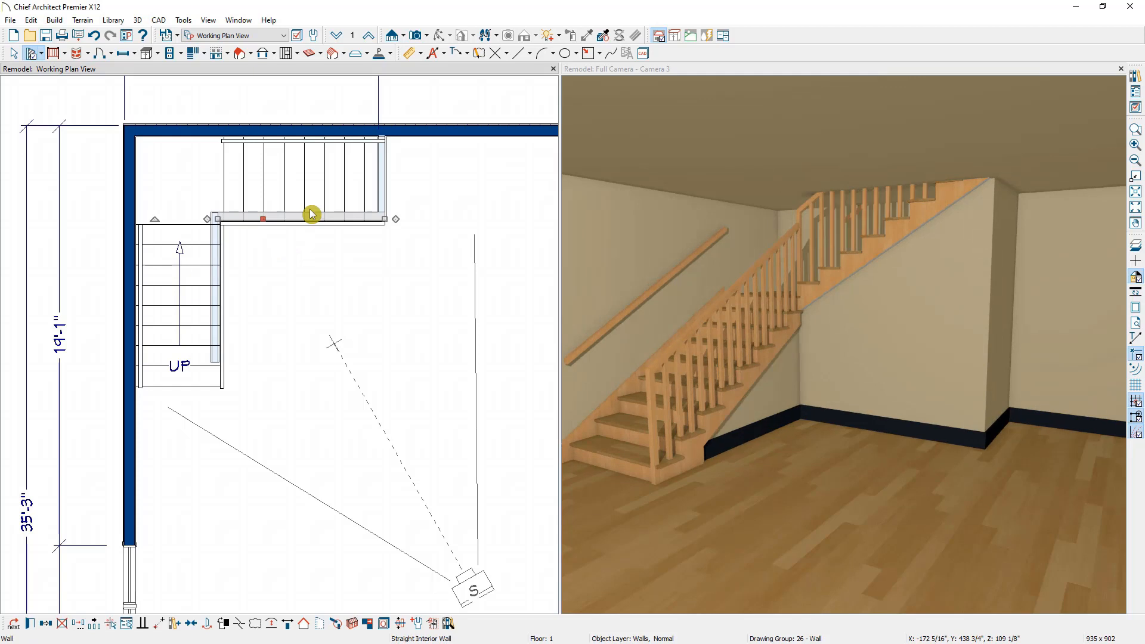
Place a hinged door in the short wall beneath the upper end of the staircase.
middle_drag(1005, 388, 880, 376)
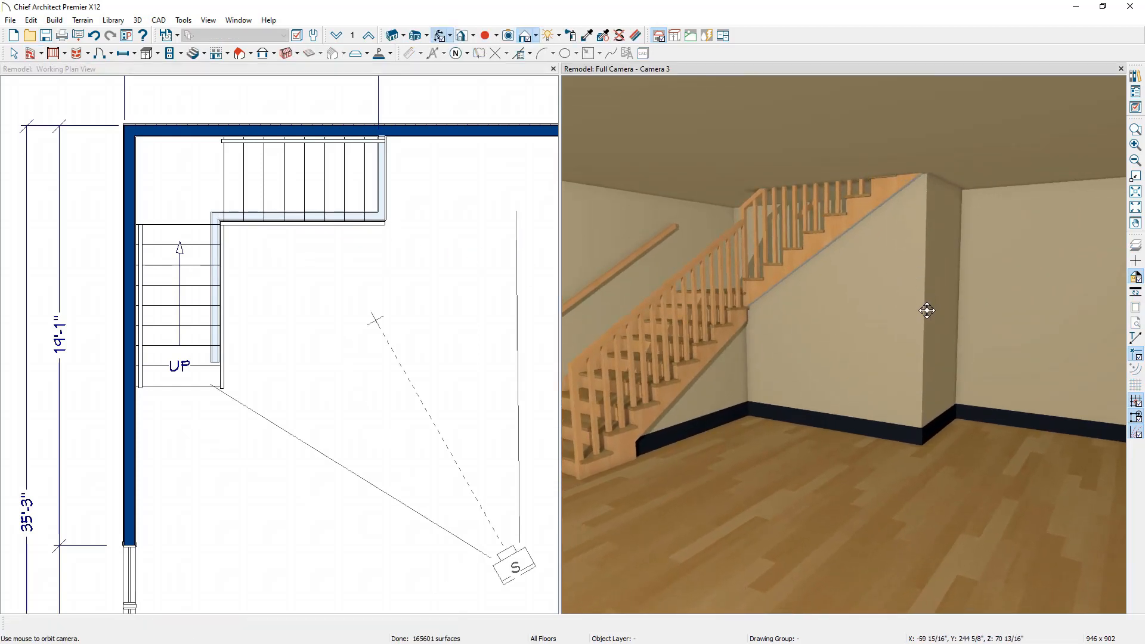
click(112, 54)
click(131, 71)
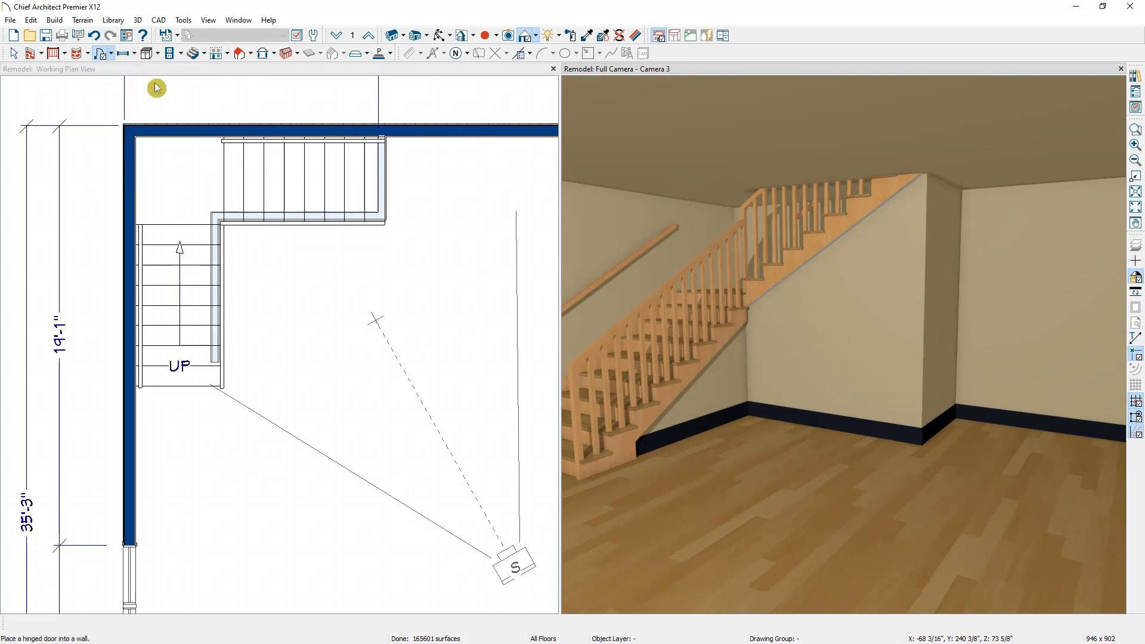
click(943, 345)
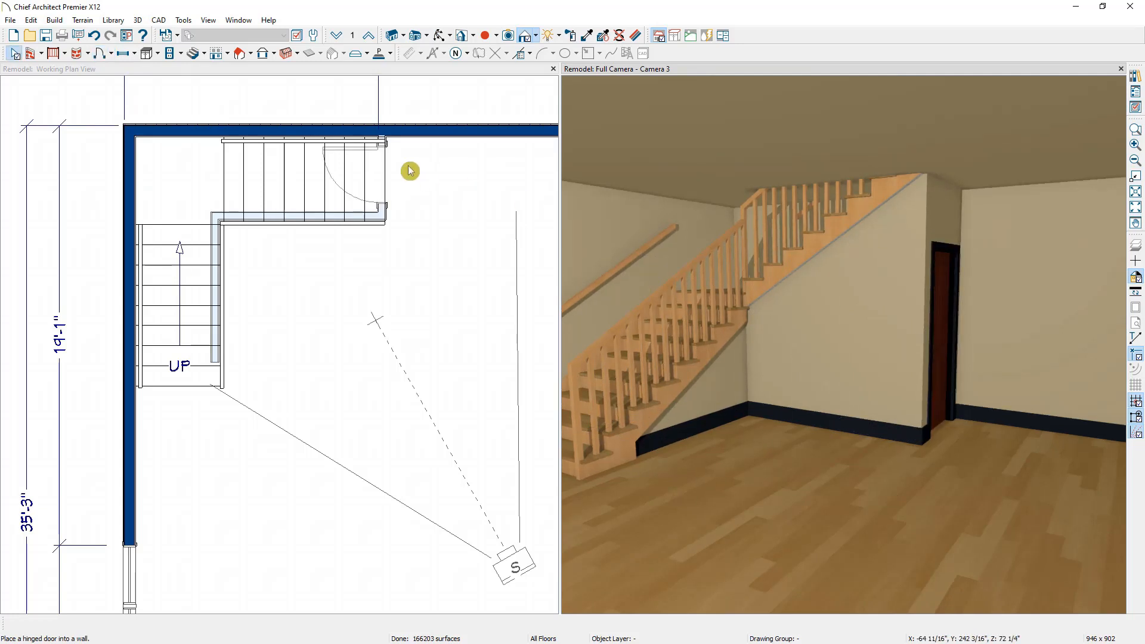
Swing the under-stair door outward into the room and center it in its wall.
click(385, 174)
drag(385, 173, 445, 150)
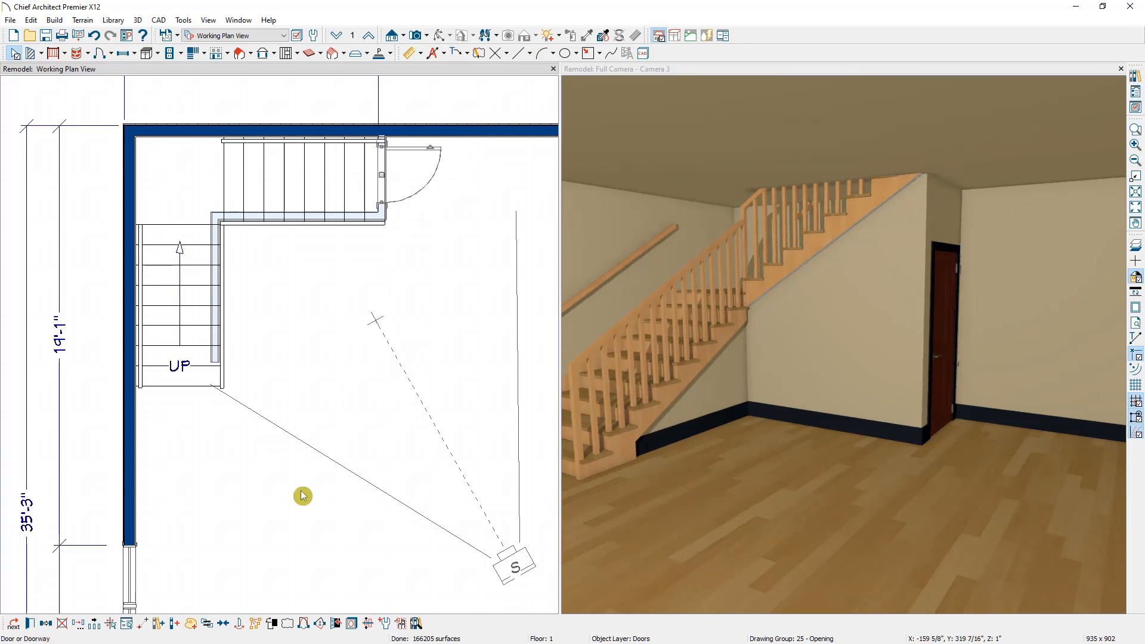
click(223, 622)
click(385, 216)
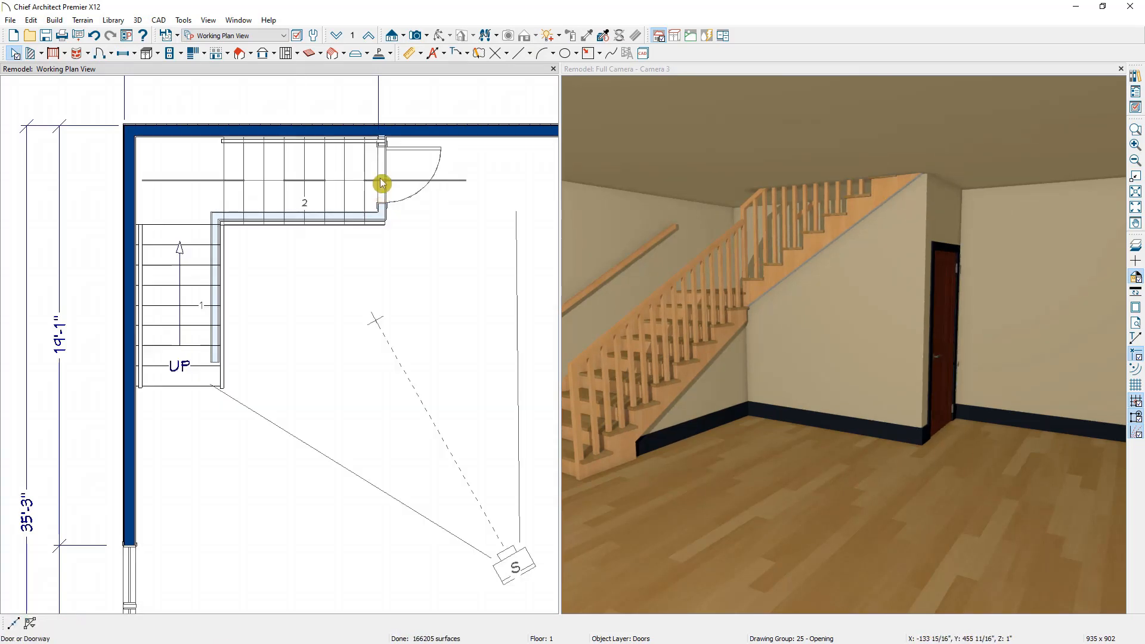
click(389, 192)
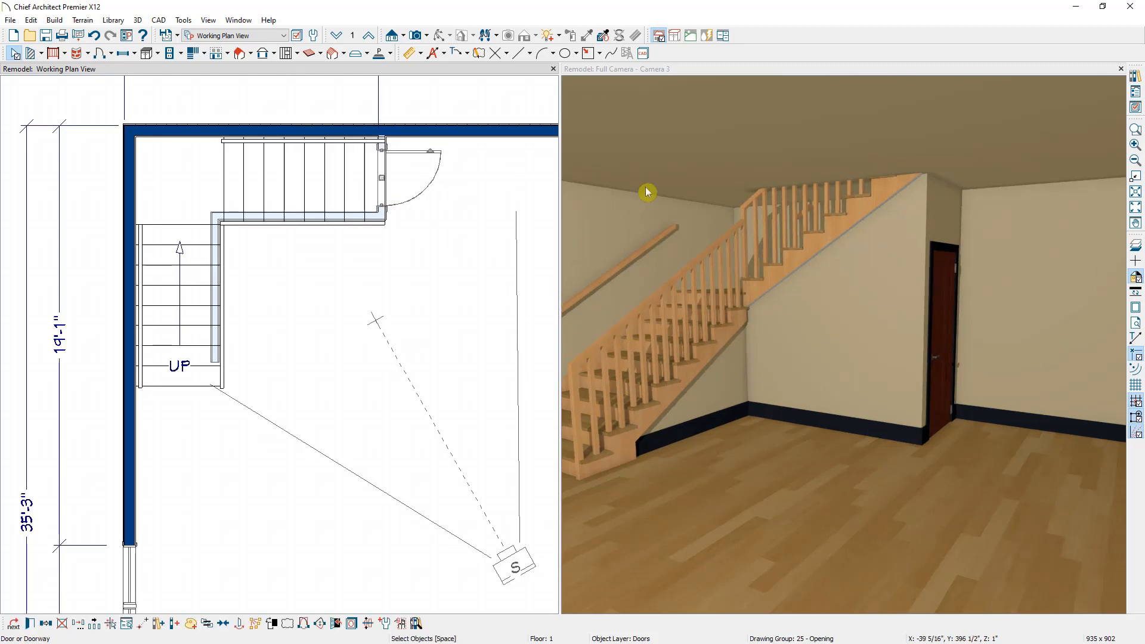
Raise the camera view to floor 2 and generate an automatic stairwell for the L-shaped staircase.
click(620, 80)
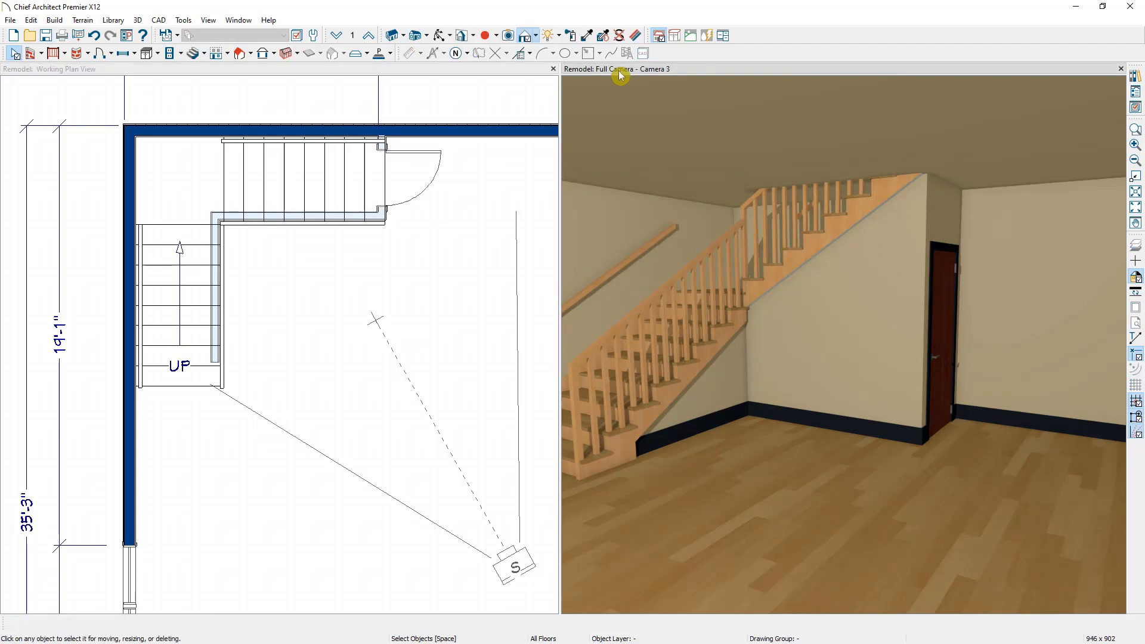
click(368, 39)
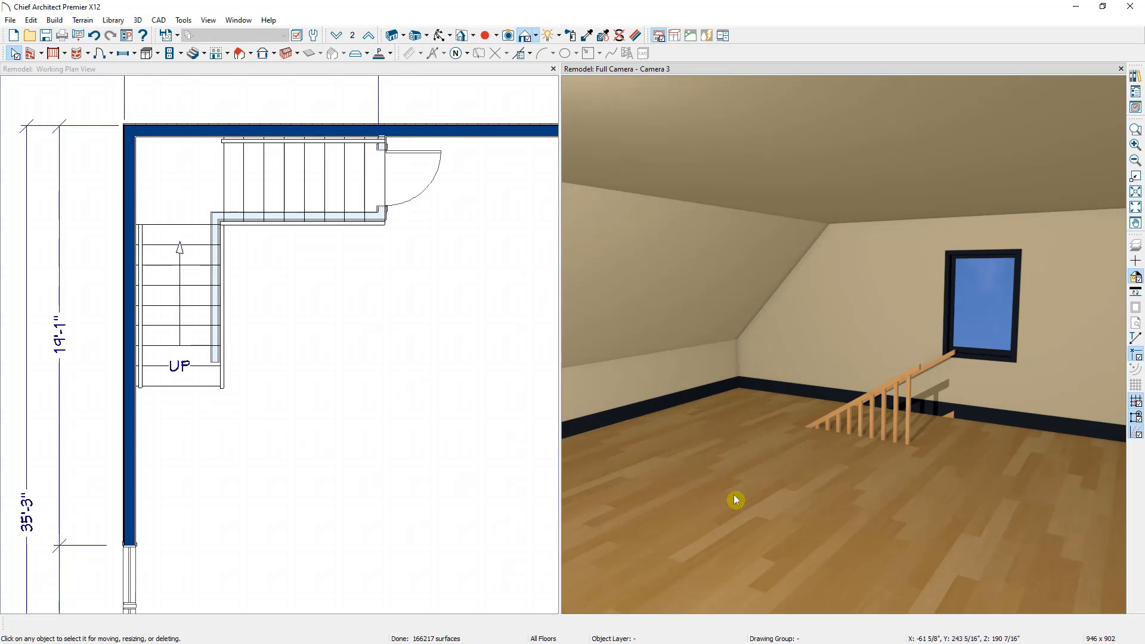
click(179, 347)
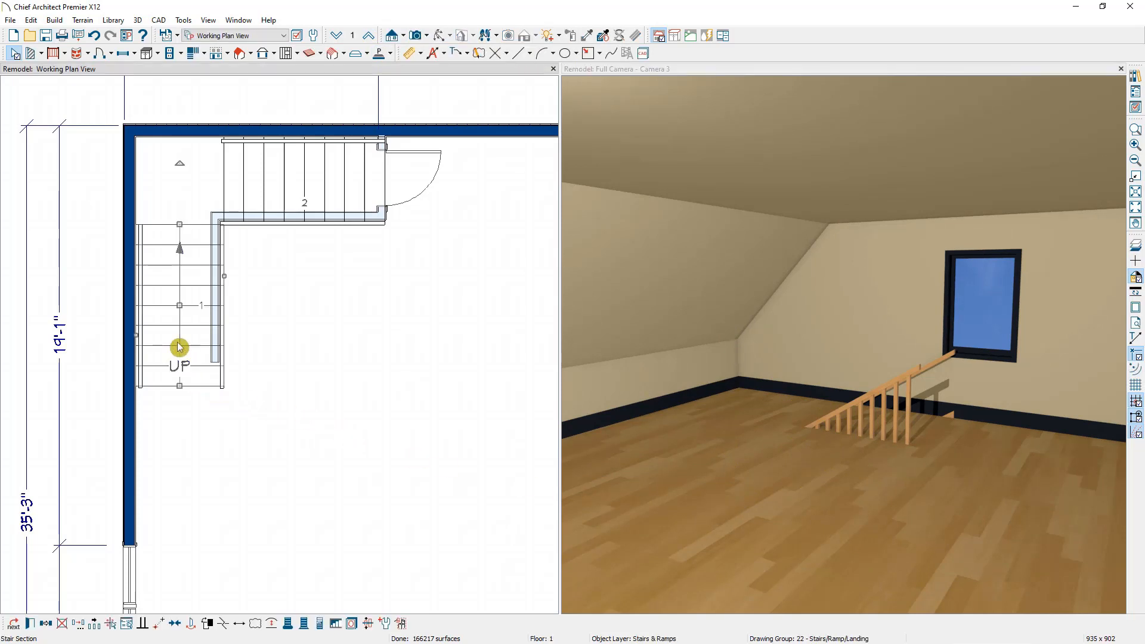
click(334, 624)
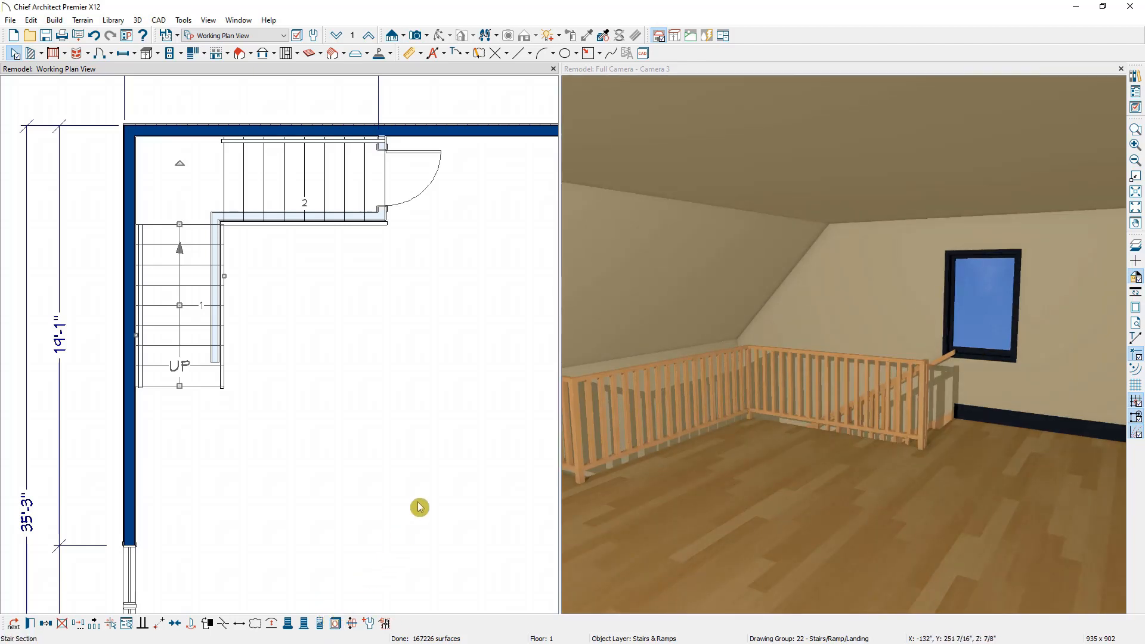
Bring the full stairwell railing into the camera view, show floor 2 in plan, and select the railing at the lower flight's foot.
middle_drag(674, 449, 738, 442)
click(756, 434)
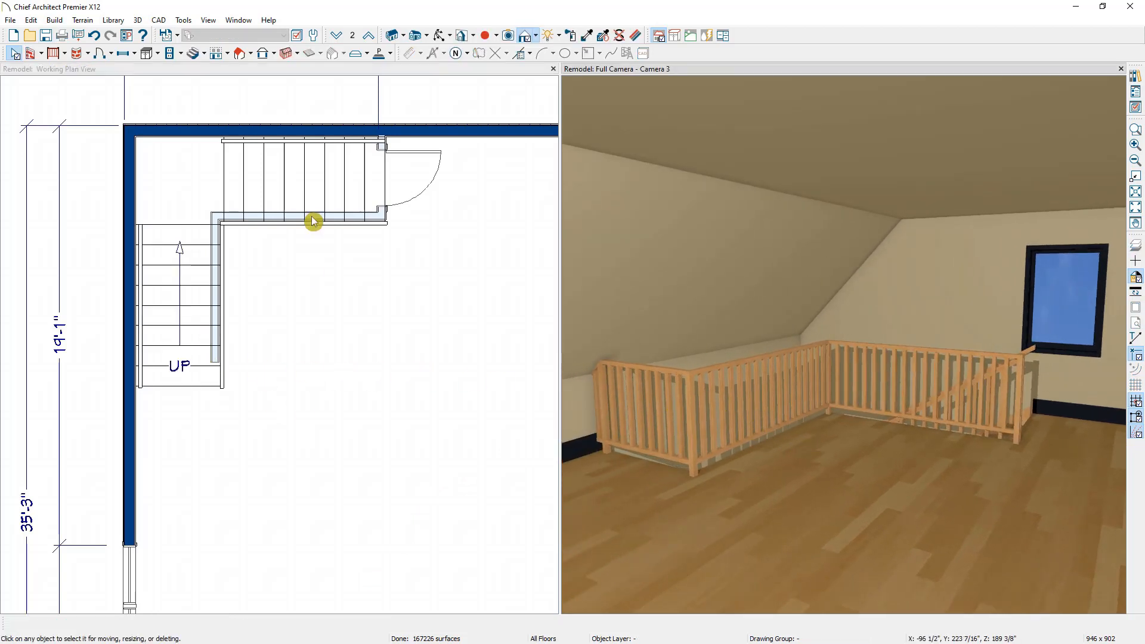
click(326, 77)
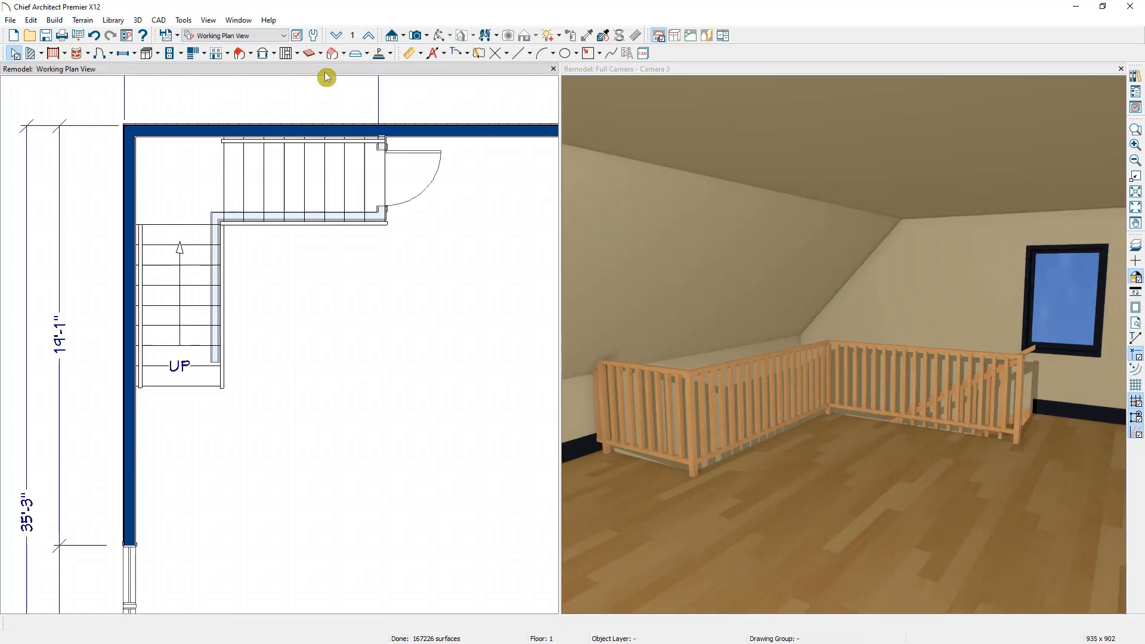
click(369, 35)
click(197, 392)
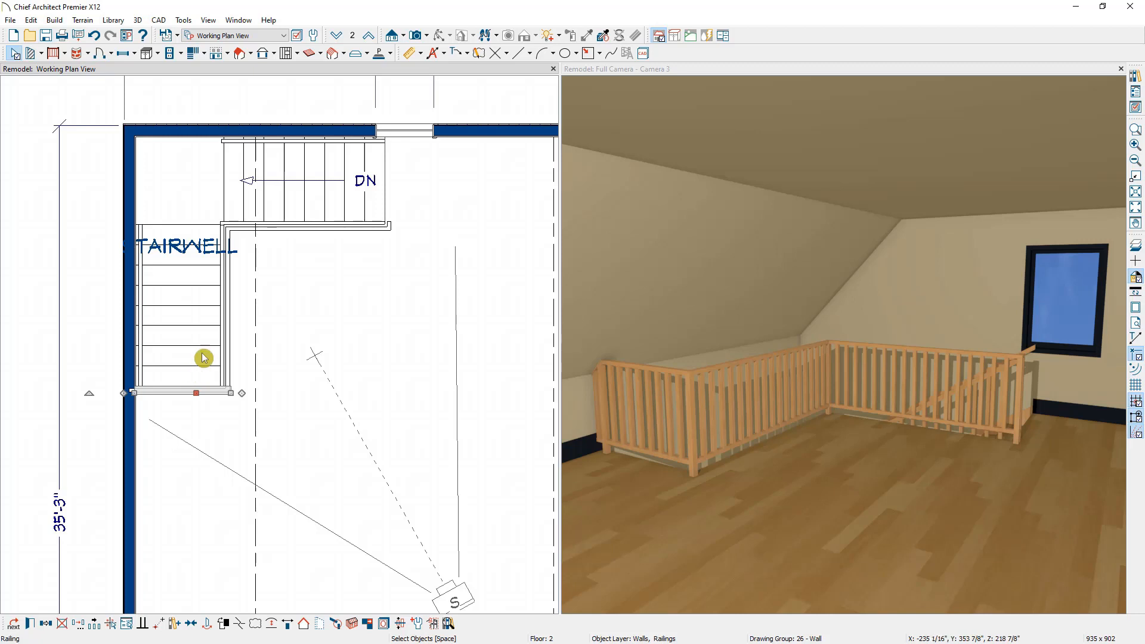
Create a Backclipped Cross Section through the lower stair flight and close the Full Camera view.
click(406, 37)
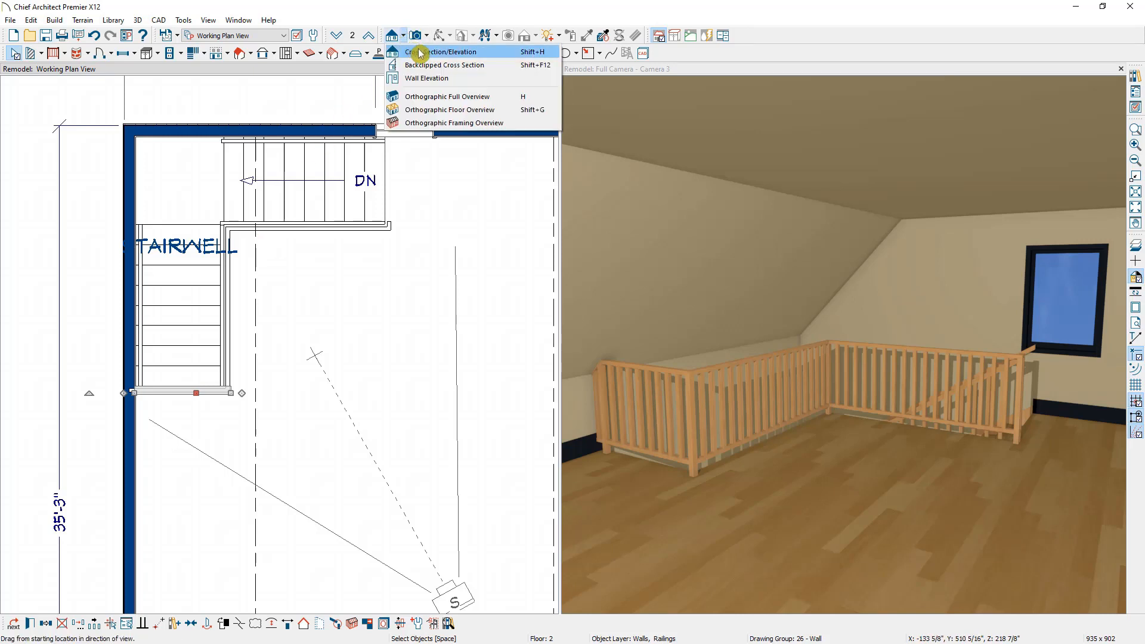
click(495, 70)
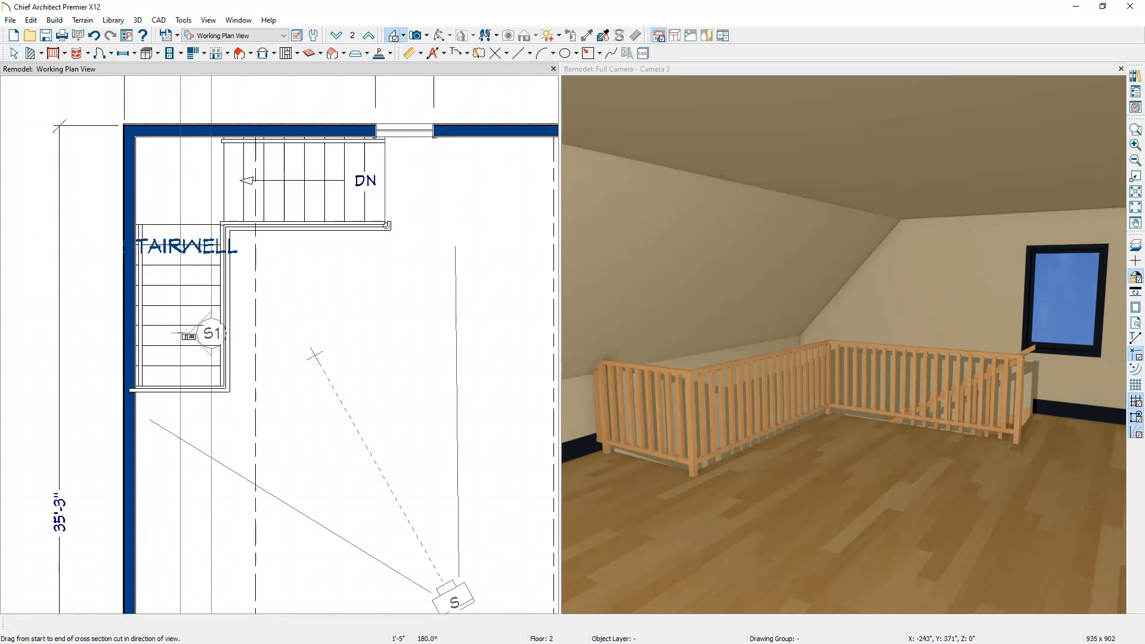
click(190, 336)
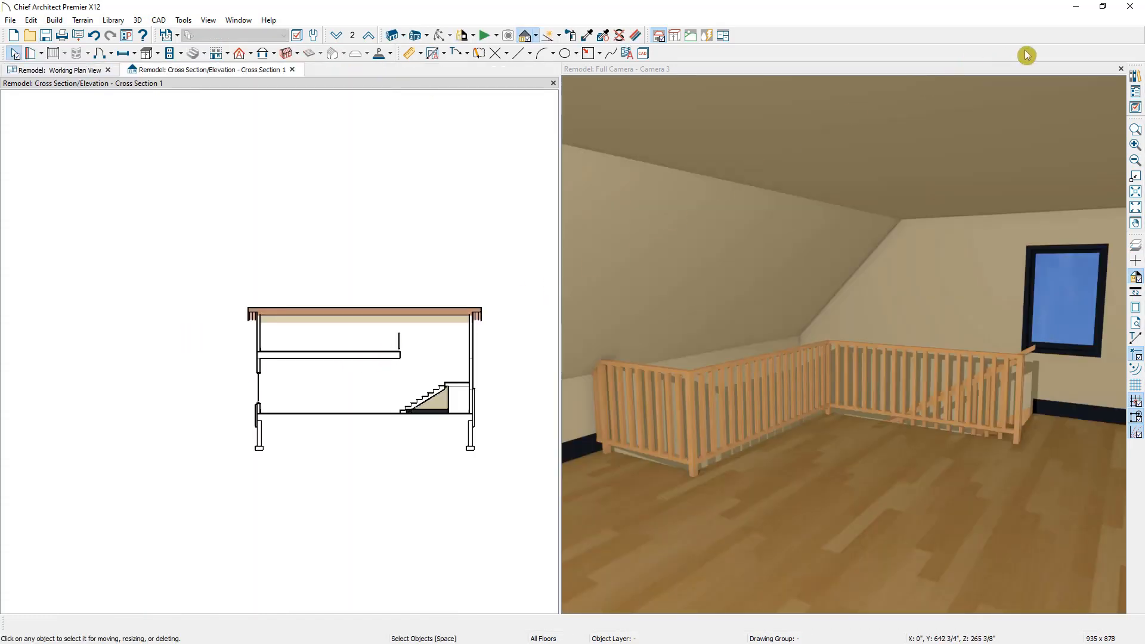
click(1121, 69)
scroll(711, 403, up, 8)
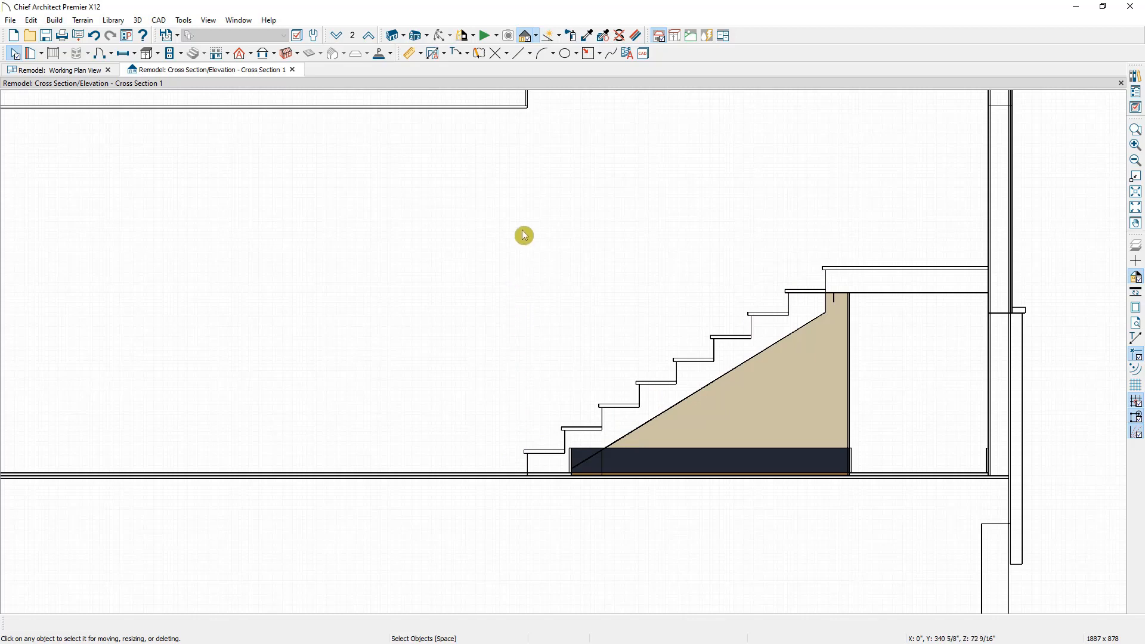
Draw a CAD line along the lower flight's tread nosings and a horizontal CAD line from the upper floor's bottom corner over the stairs.
click(520, 58)
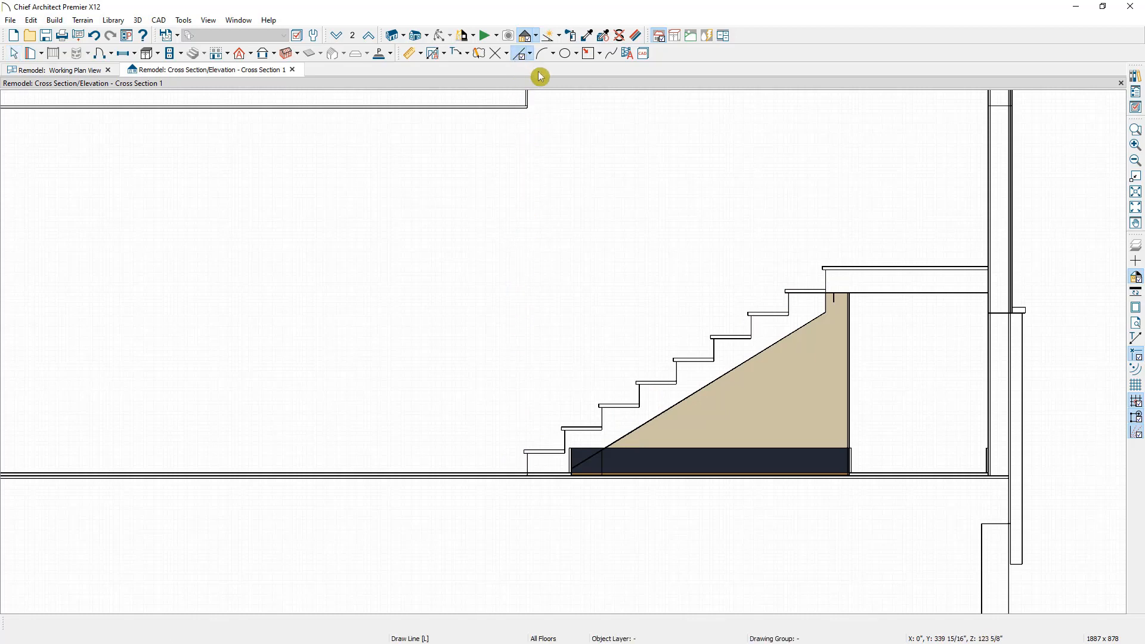
mouse_move(823, 267)
mouse_down()
mouse_move(614, 381)
mouse_move(526, 447)
mouse_up()
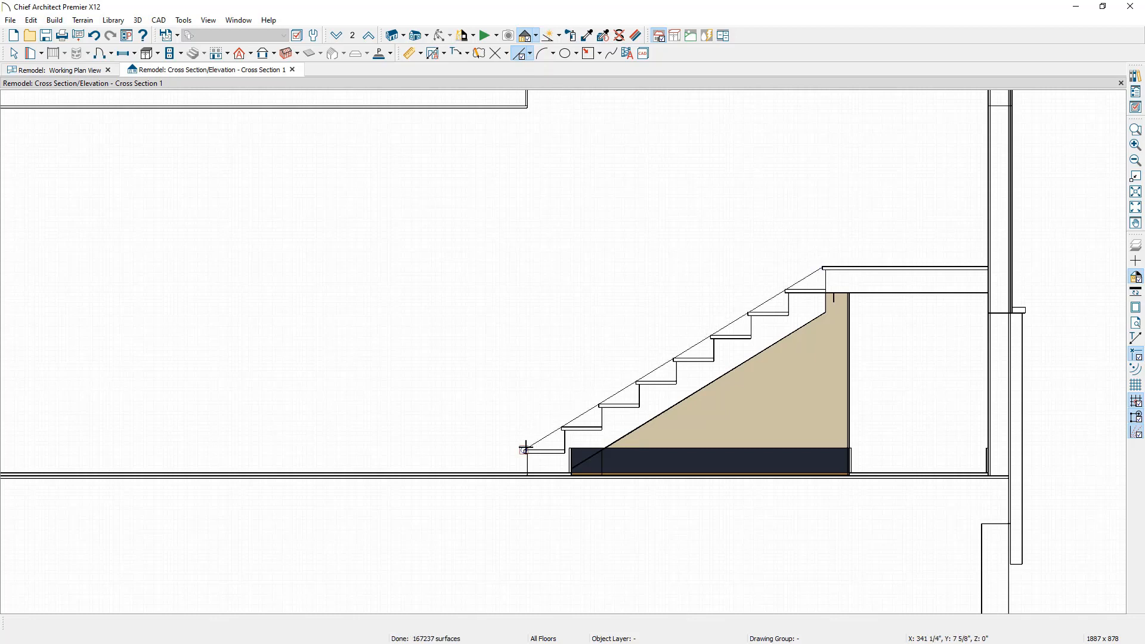
scroll(526, 448, down, 2)
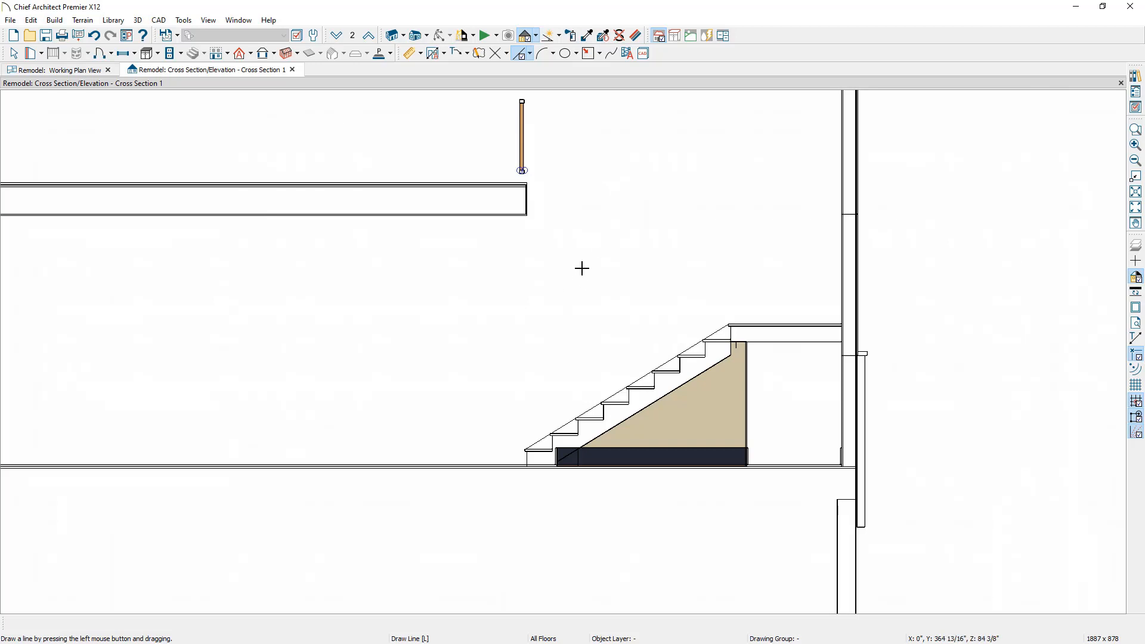
scroll(557, 222, up, 5)
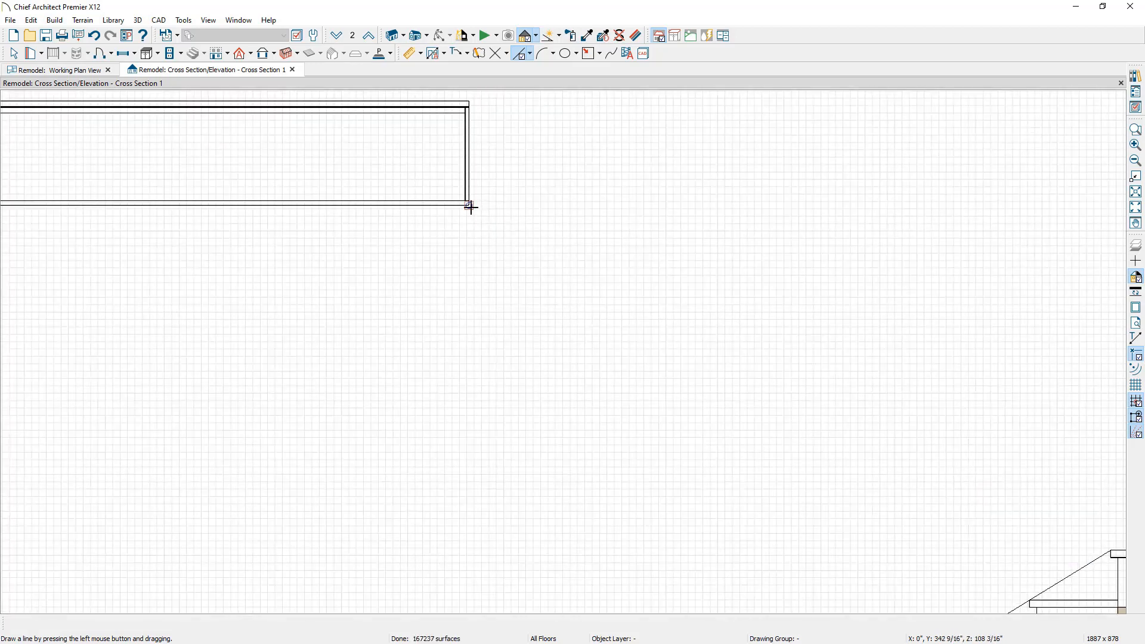
scroll(471, 207, up, 3)
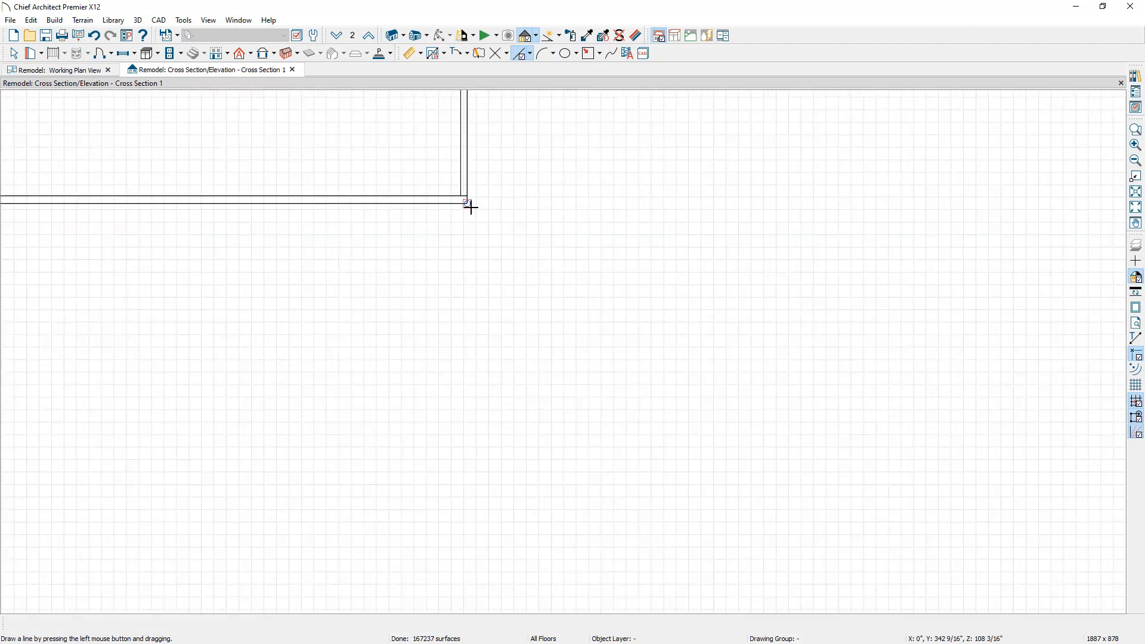
drag(469, 205, 794, 206)
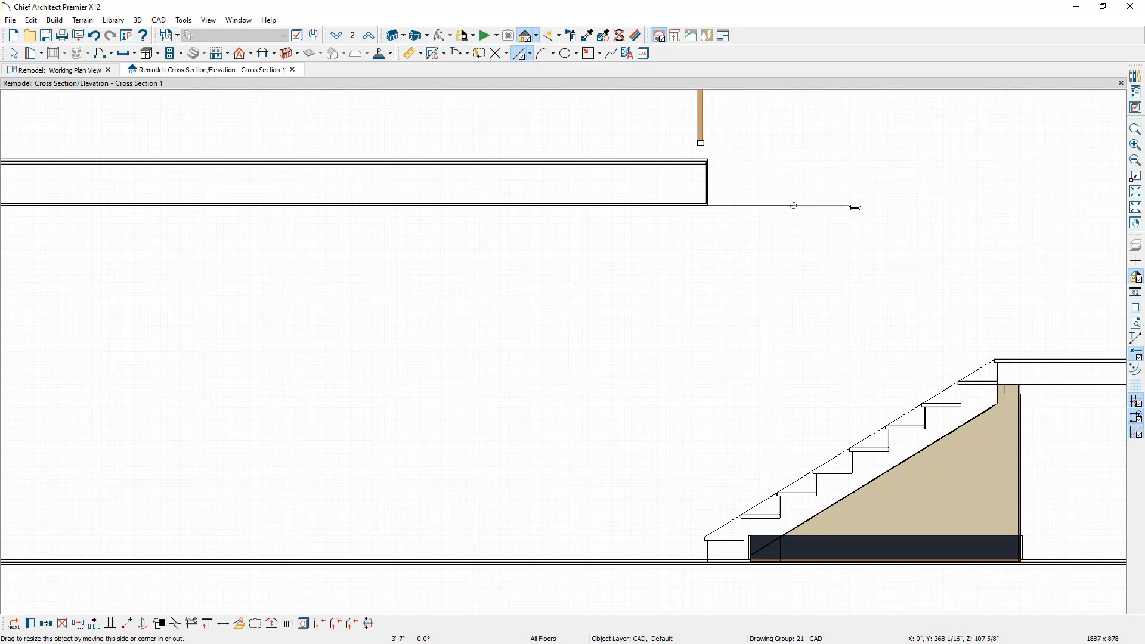
click(884, 212)
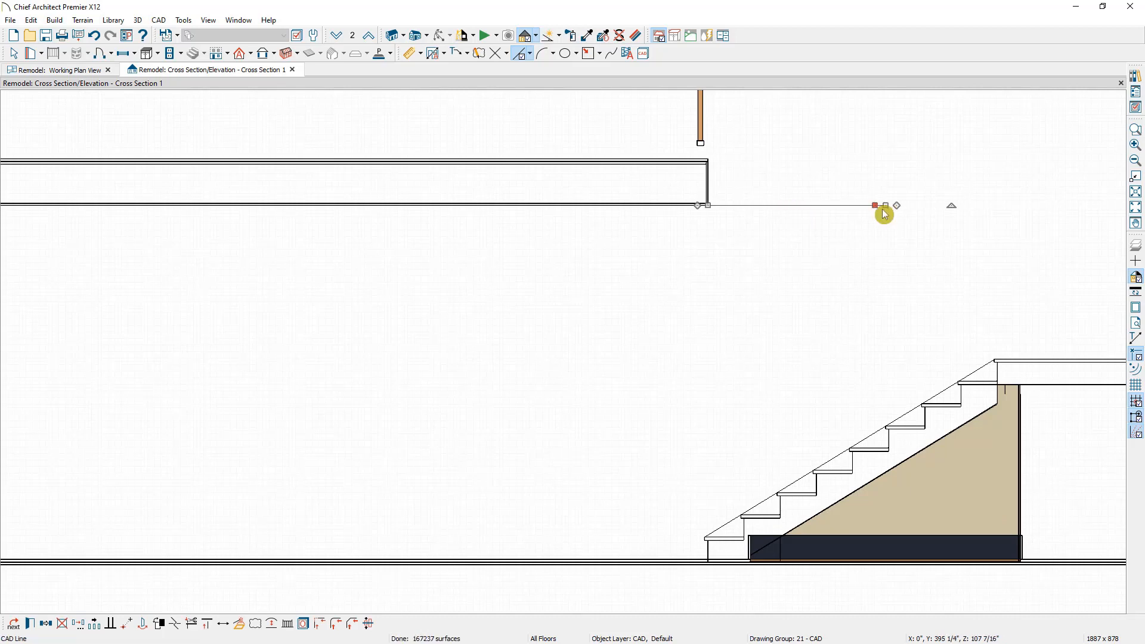
key(space)
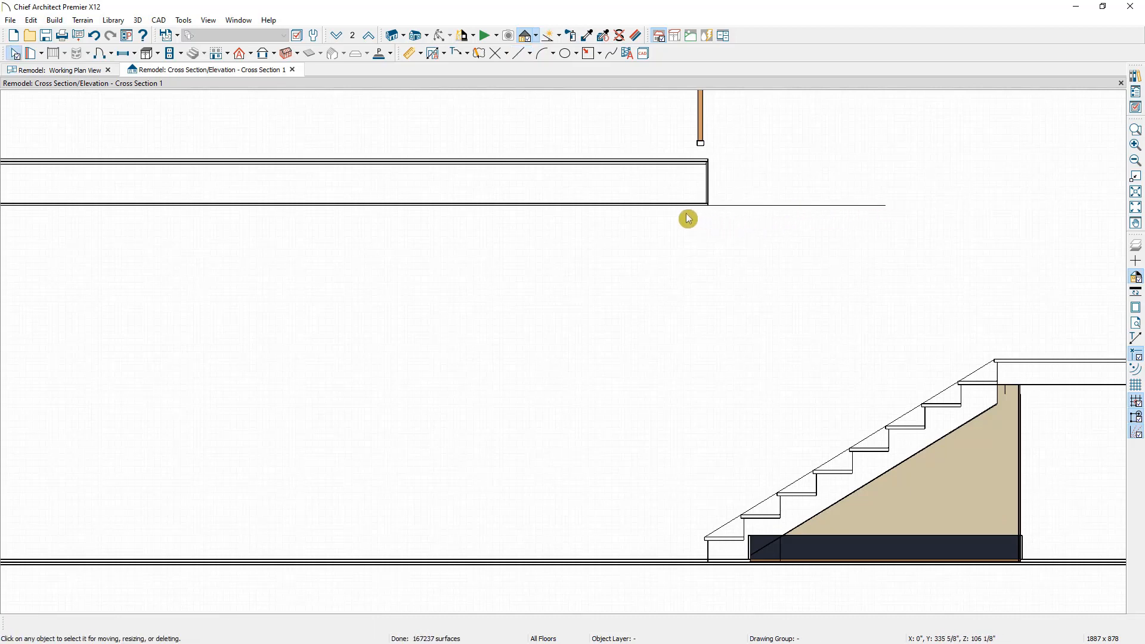
Draw a vertical CAD line 80" long straight down from the horizontal reference line.
click(522, 53)
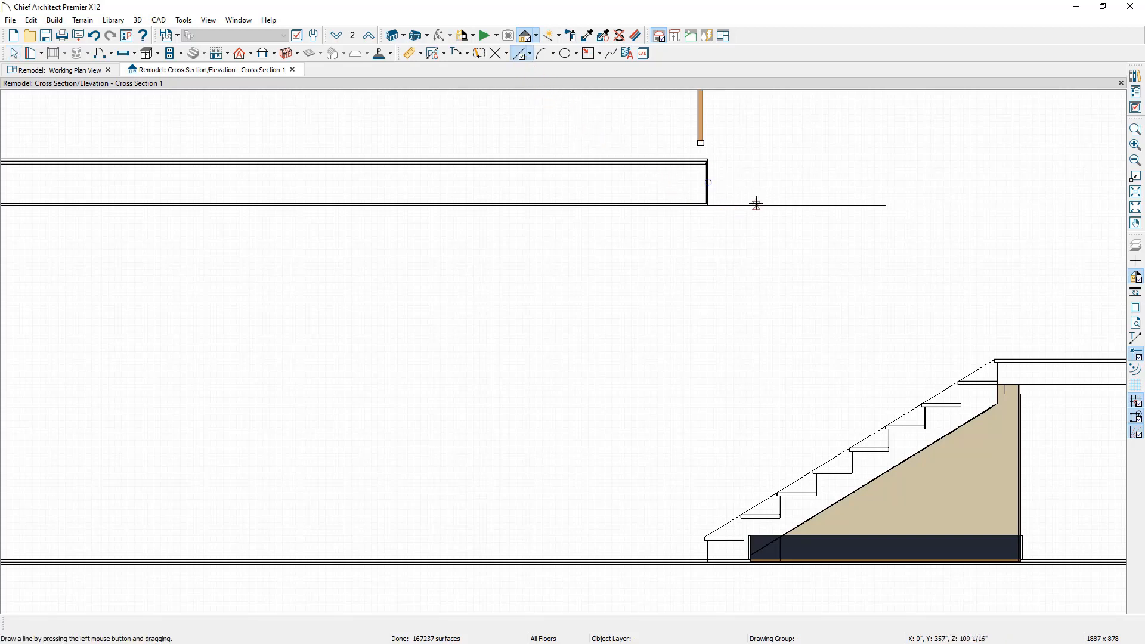
drag(756, 205, 754, 263)
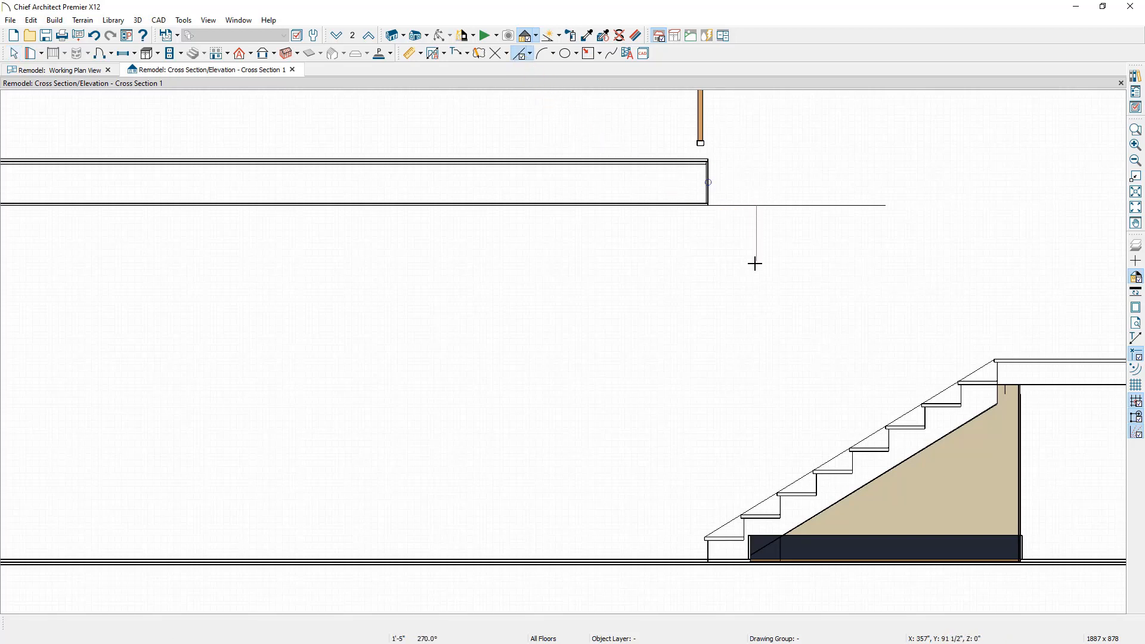
key(Tab)
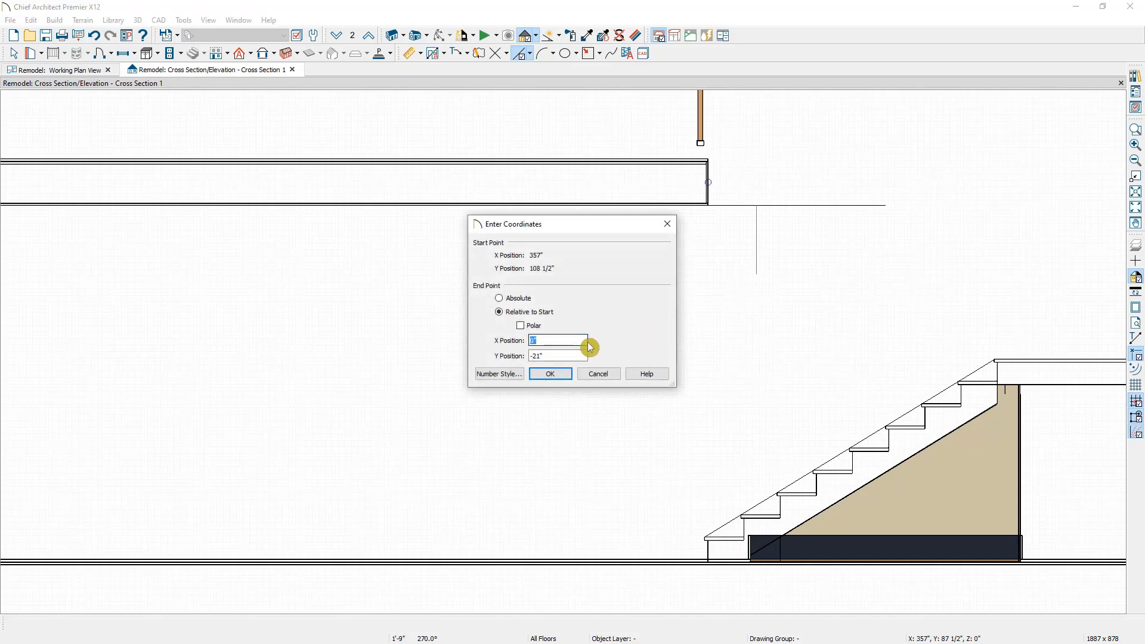
key(alt+p)
text(80)
click(550, 374)
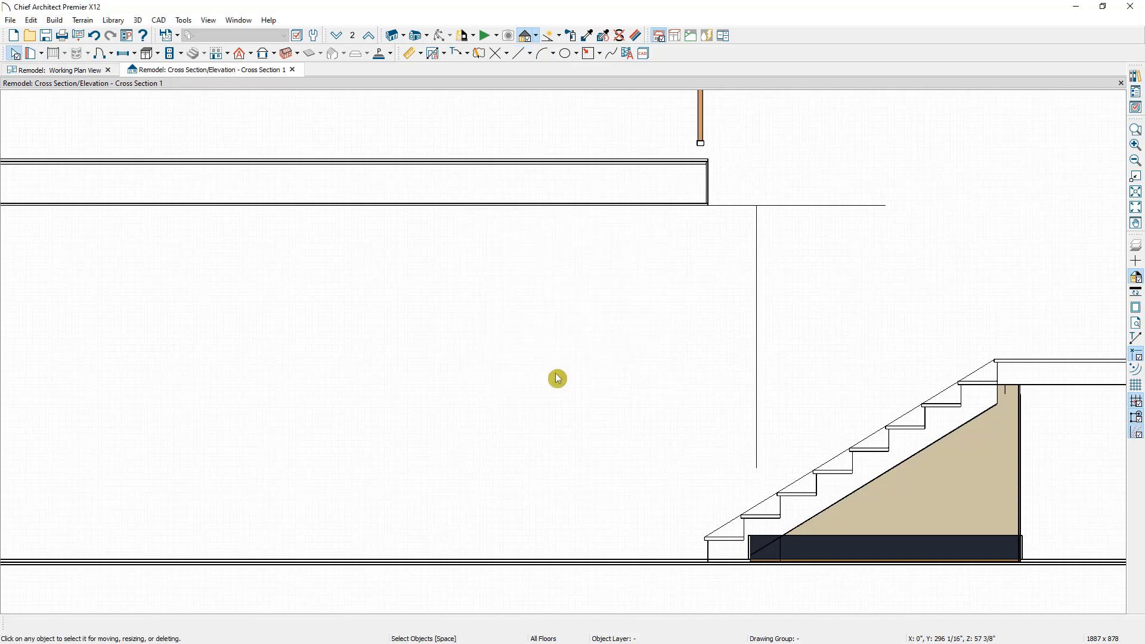
Move the 80" vertical line over the flight so its lower end meets the nosing line and its upper end stays on the horizontal line.
click(757, 297)
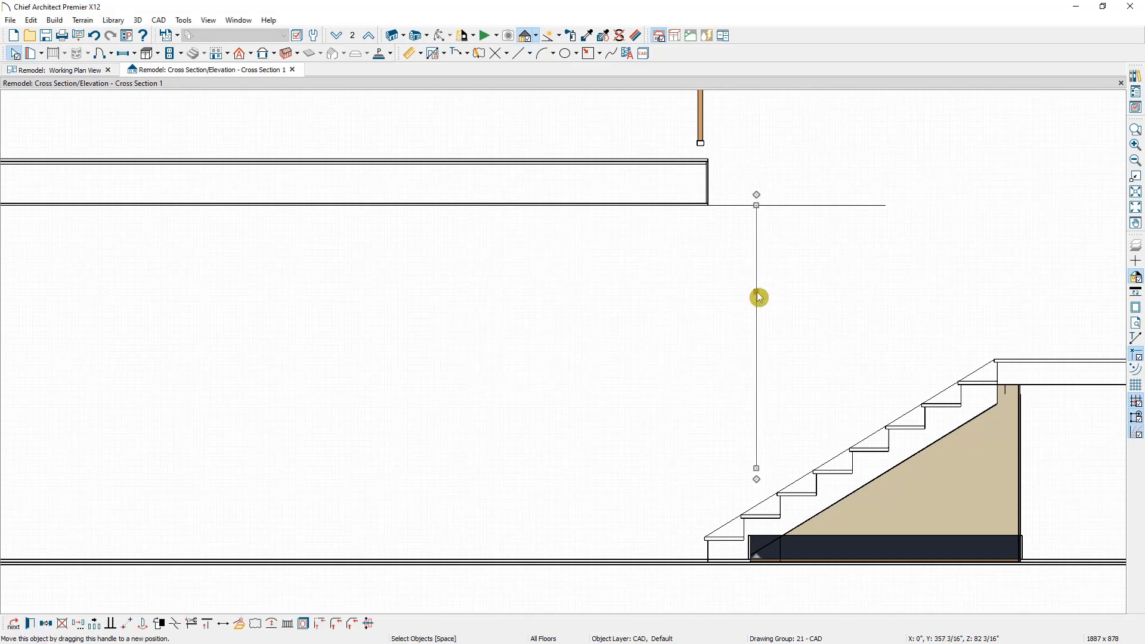
drag(759, 297, 809, 491)
scroll(812, 471, up, 5)
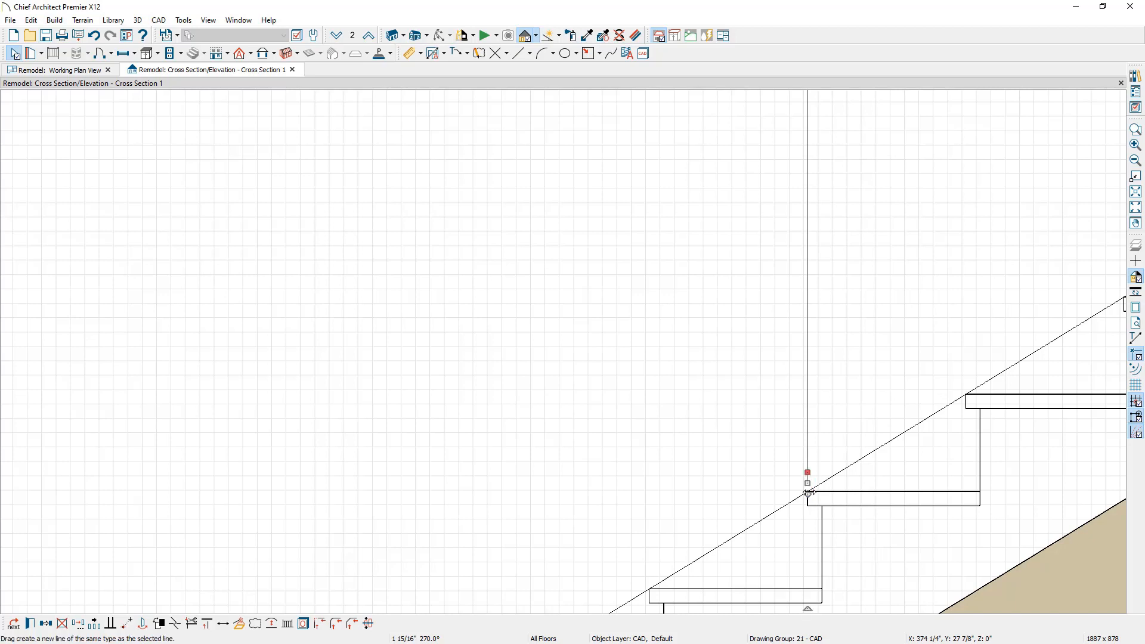
scroll(808, 490, down, 5)
click(818, 405)
scroll(805, 361, up, 2)
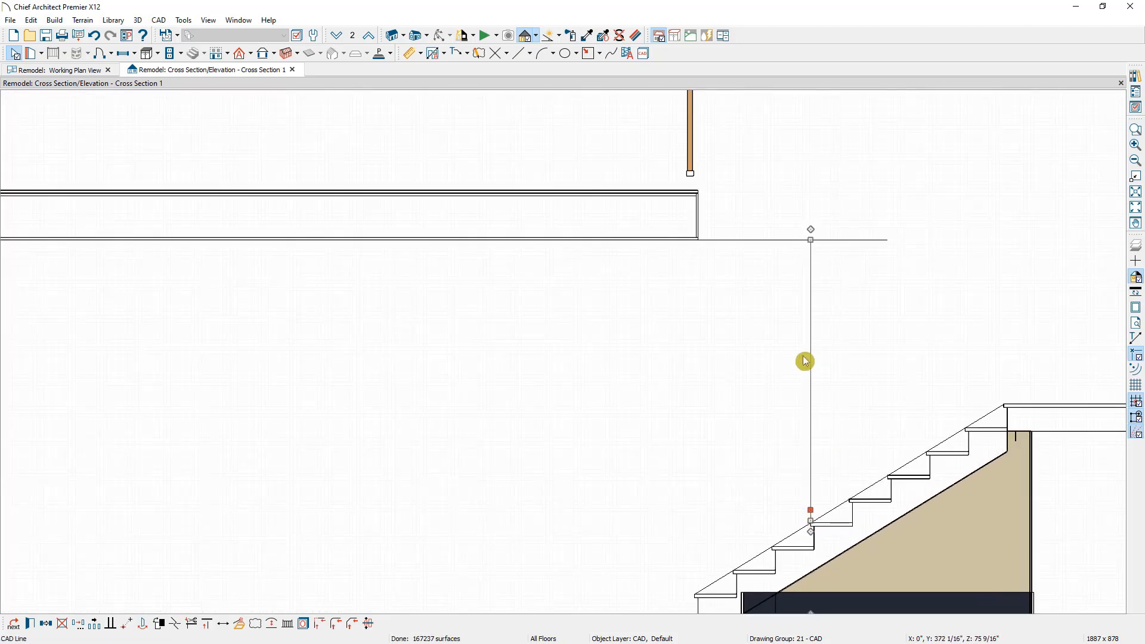
Shorten the horizontal reference line to the top of the vertical line so both join into one polyline.
click(847, 227)
drag(894, 227, 813, 227)
click(814, 235)
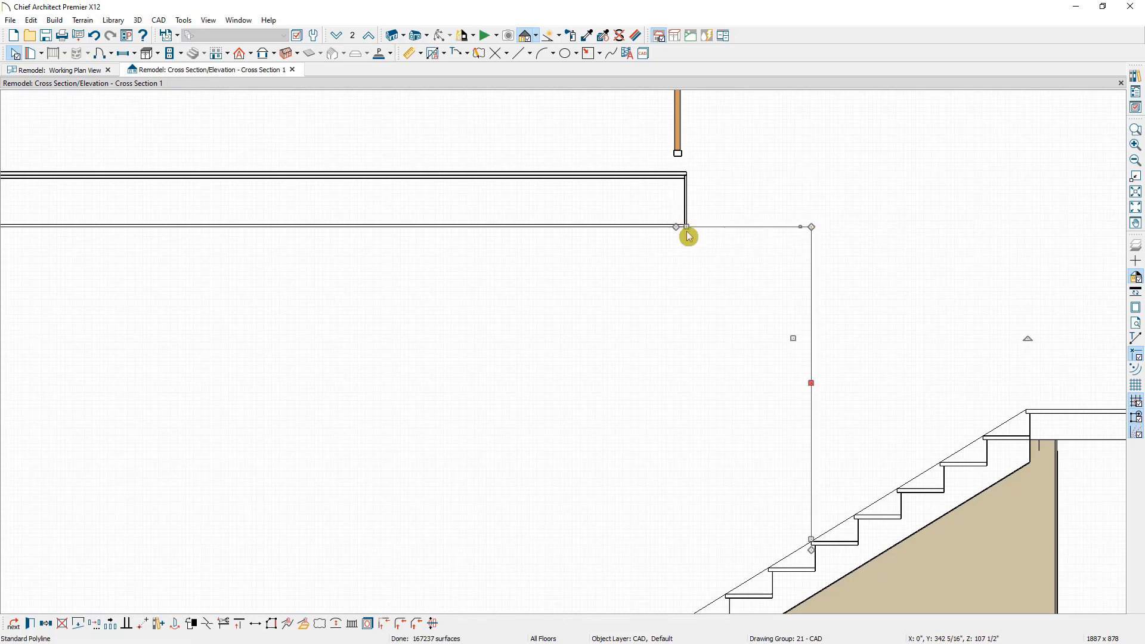
Check the length of the polyline's horizontal segment in its specification, leaving without changes.
click(811, 237)
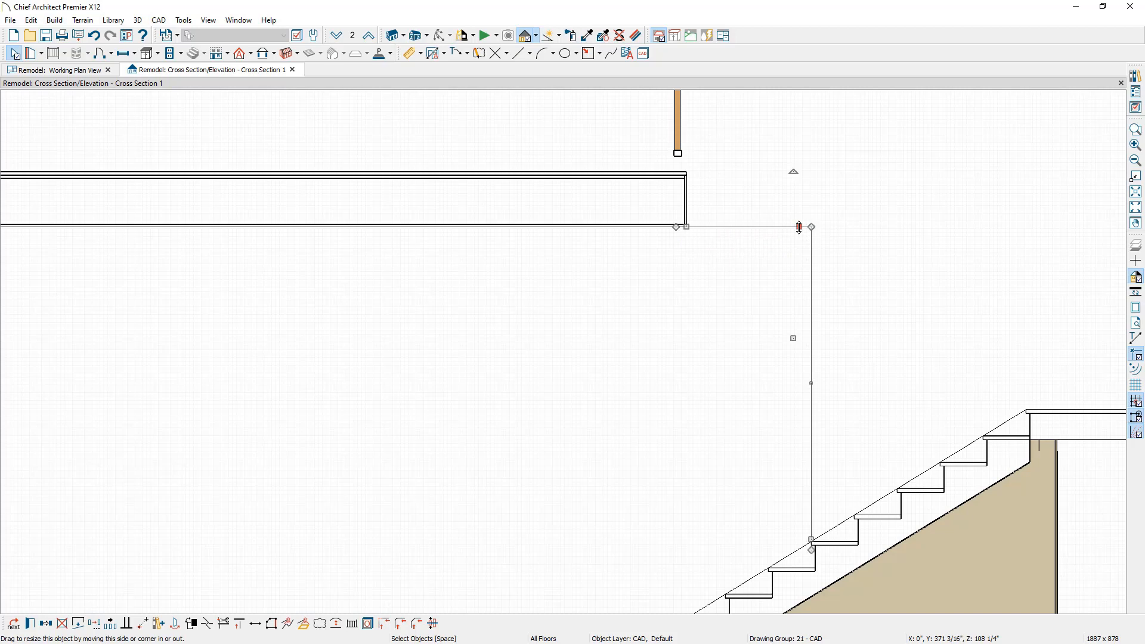
click(32, 623)
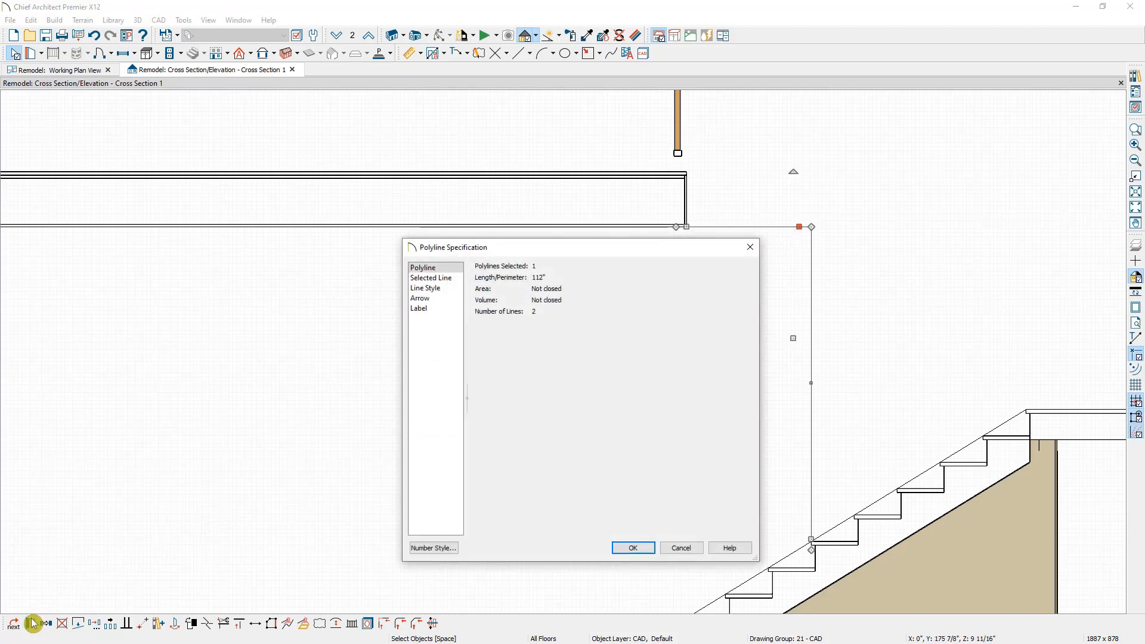
click(439, 278)
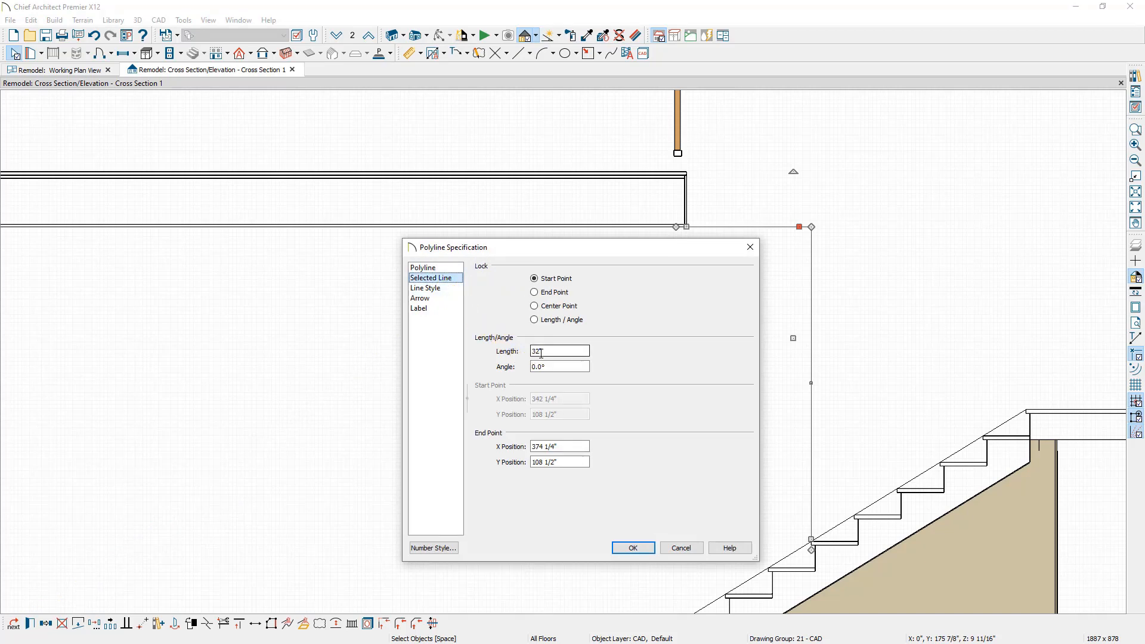
click(681, 548)
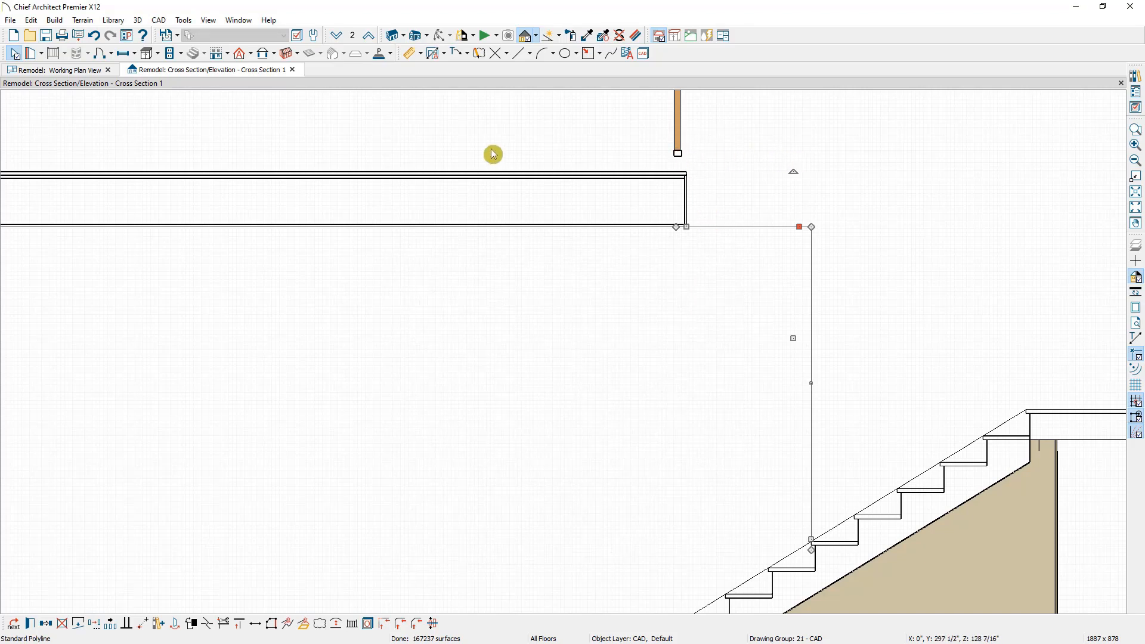
In the floor 2 plan, move the stairwell railing at the lower flight's foot 32" toward the landing at 90°.
click(87, 76)
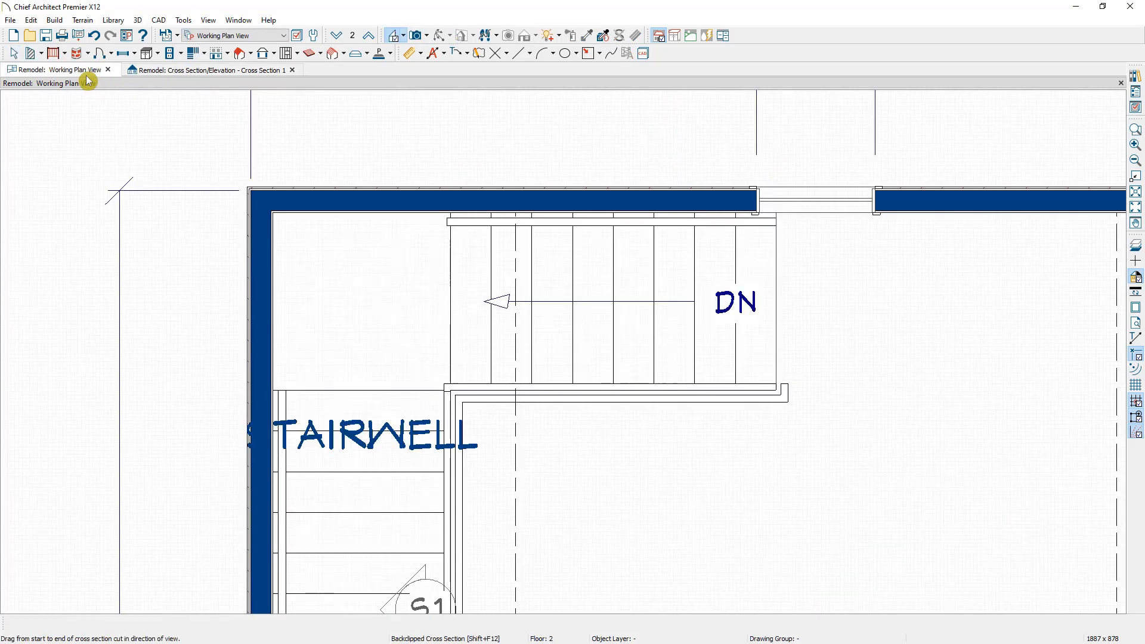
scroll(334, 322, down, 1)
middle_drag(395, 444, 491, 309)
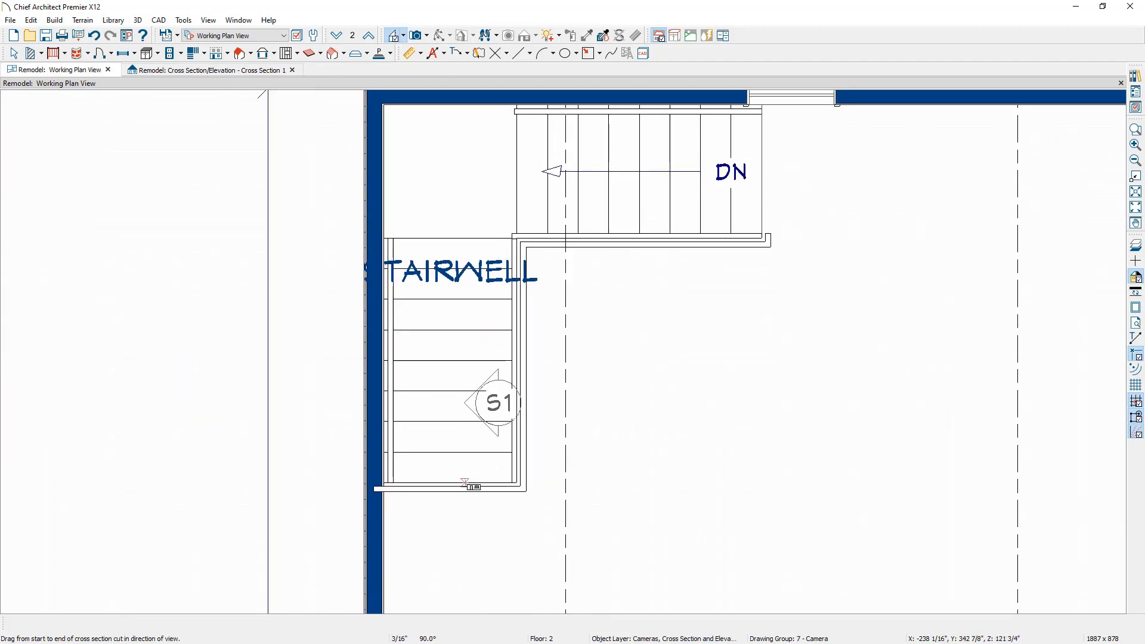
key(space)
click(468, 490)
drag(468, 494, 471, 458)
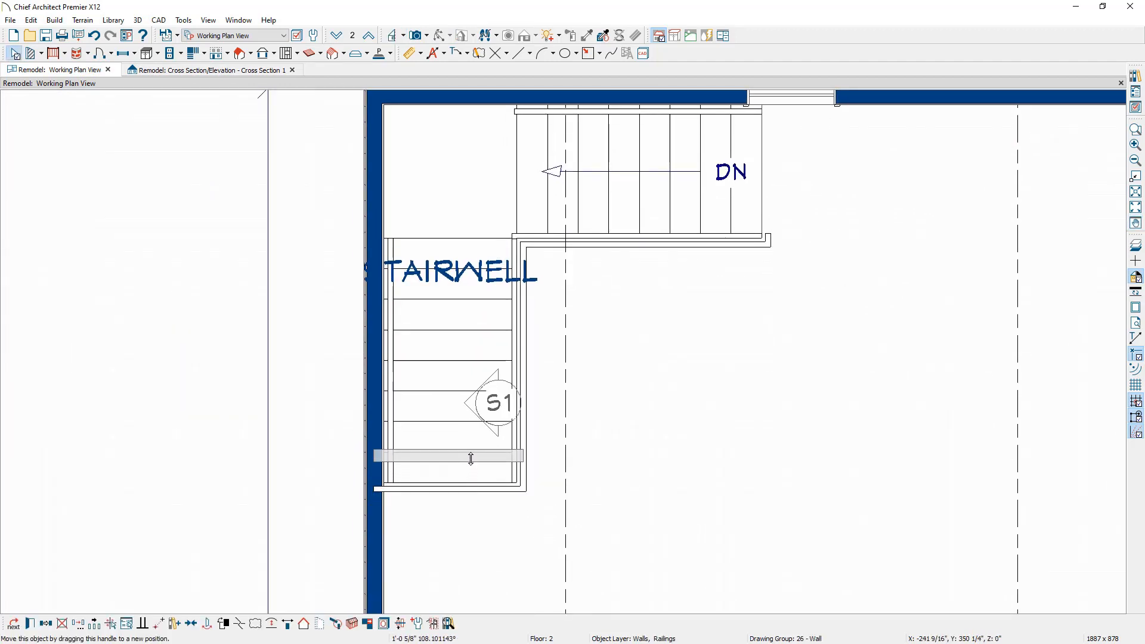
key(Tab)
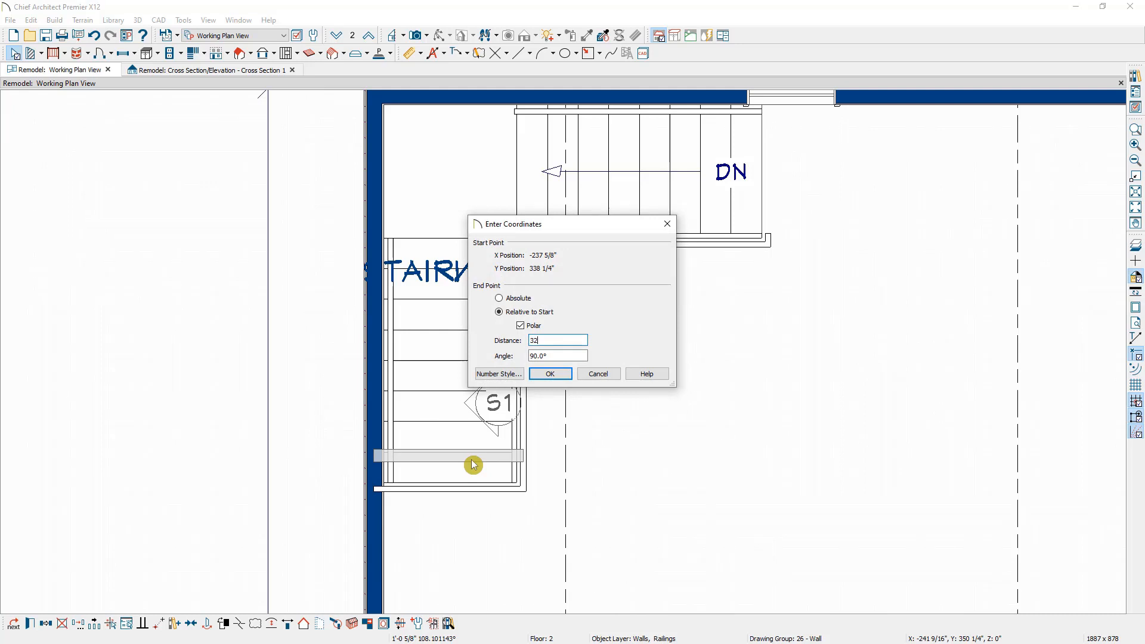
click(551, 374)
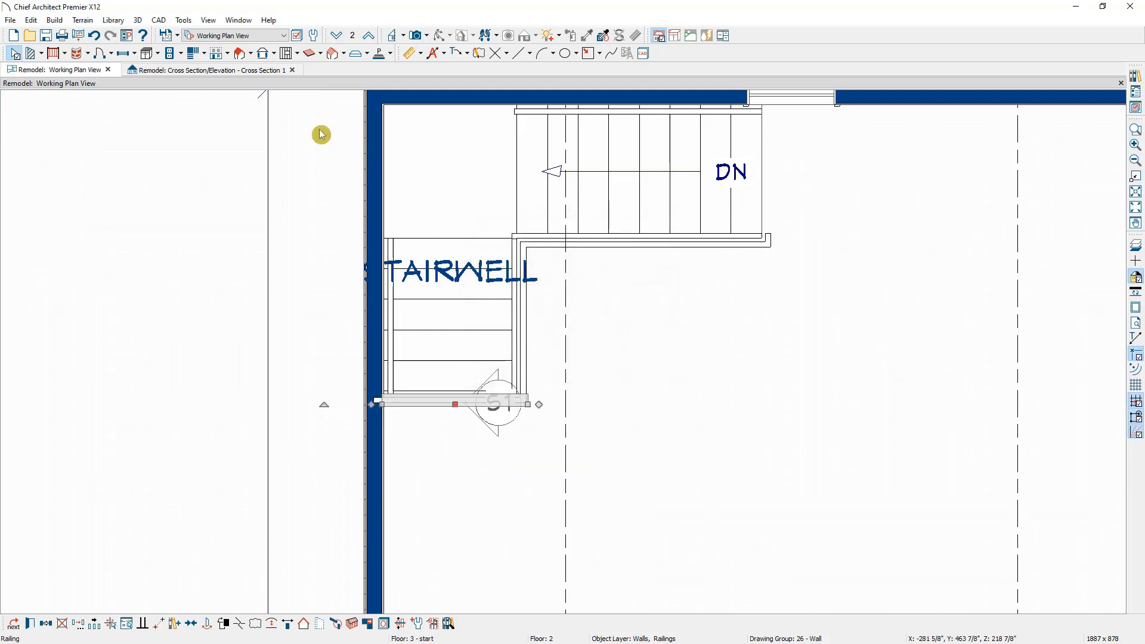
Return to Cross Section 1 and delete the headroom reference polyline between the floor edge and the stairs.
click(230, 75)
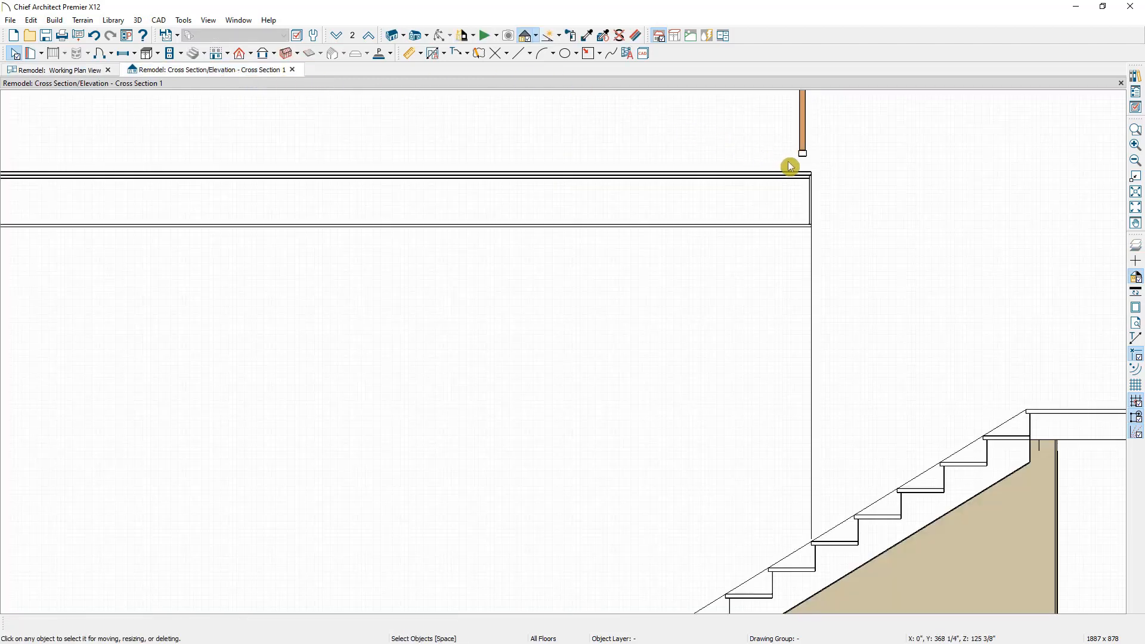
middle_drag(822, 343, 820, 320)
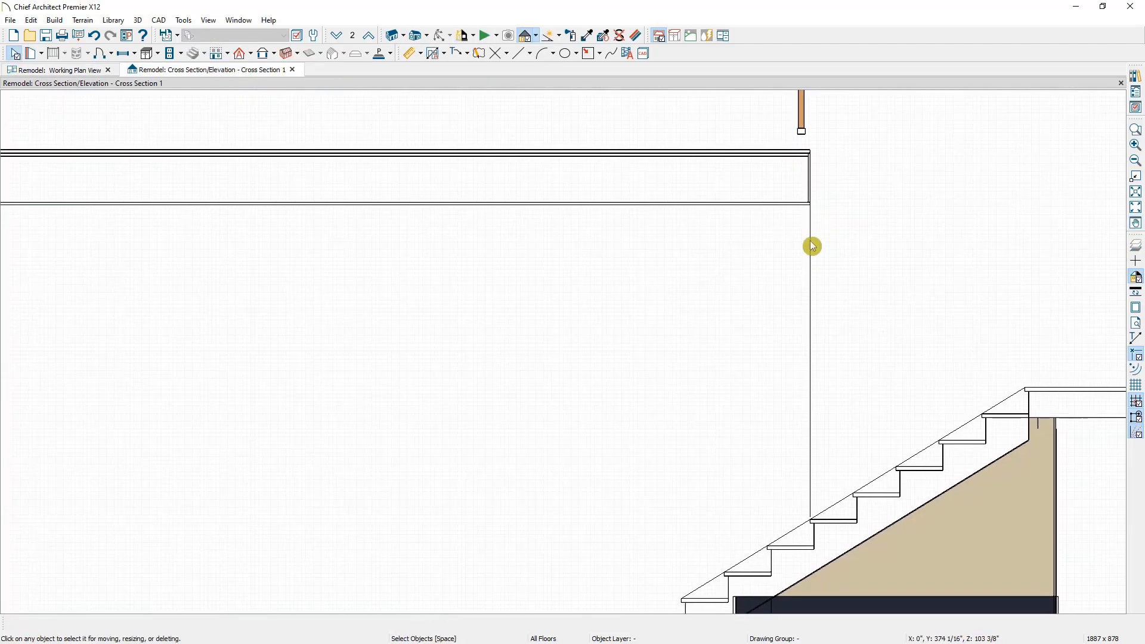
click(812, 267)
key(Delete)
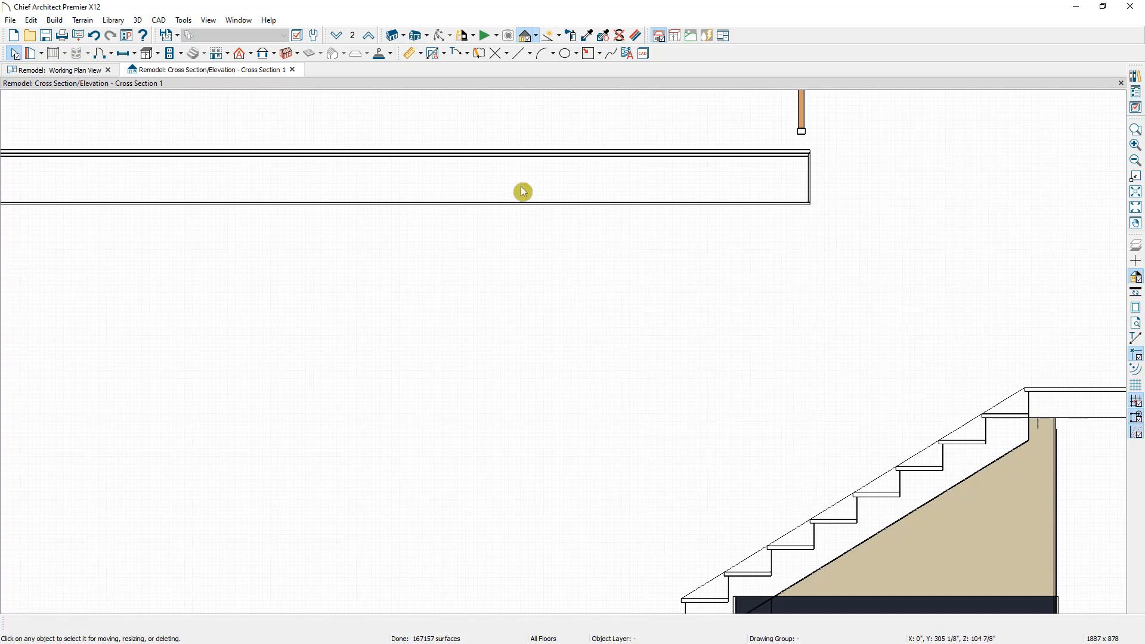
Place a Point to Point Dimension from the upper floor's bottom corner down to the tread nosing below and inspect both ends.
click(421, 55)
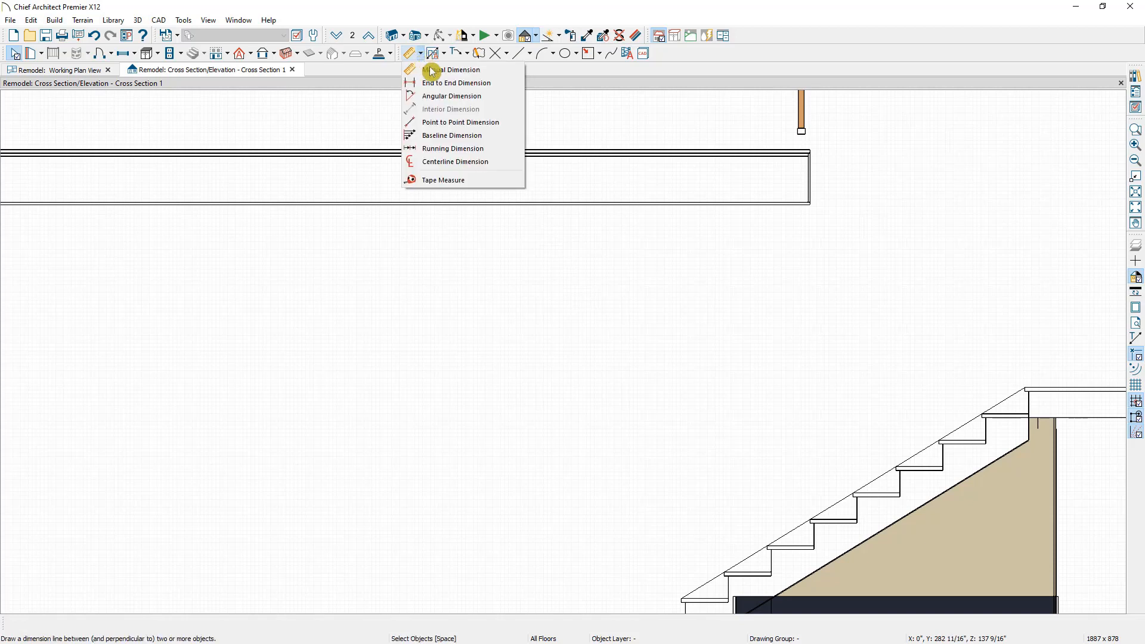
click(506, 128)
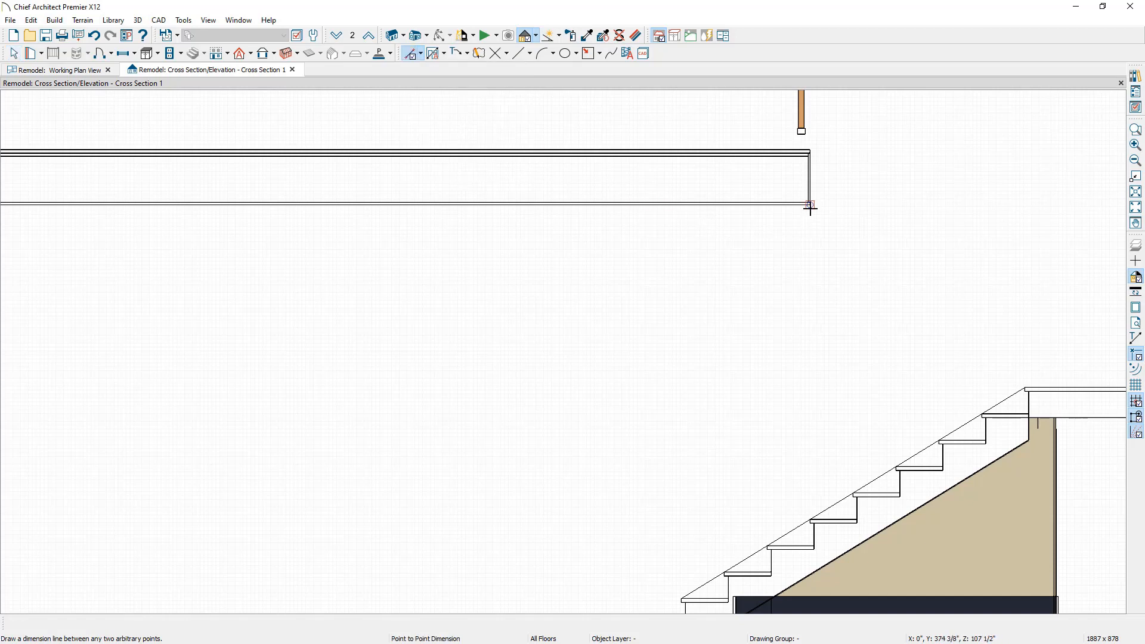
drag(810, 207, 807, 515)
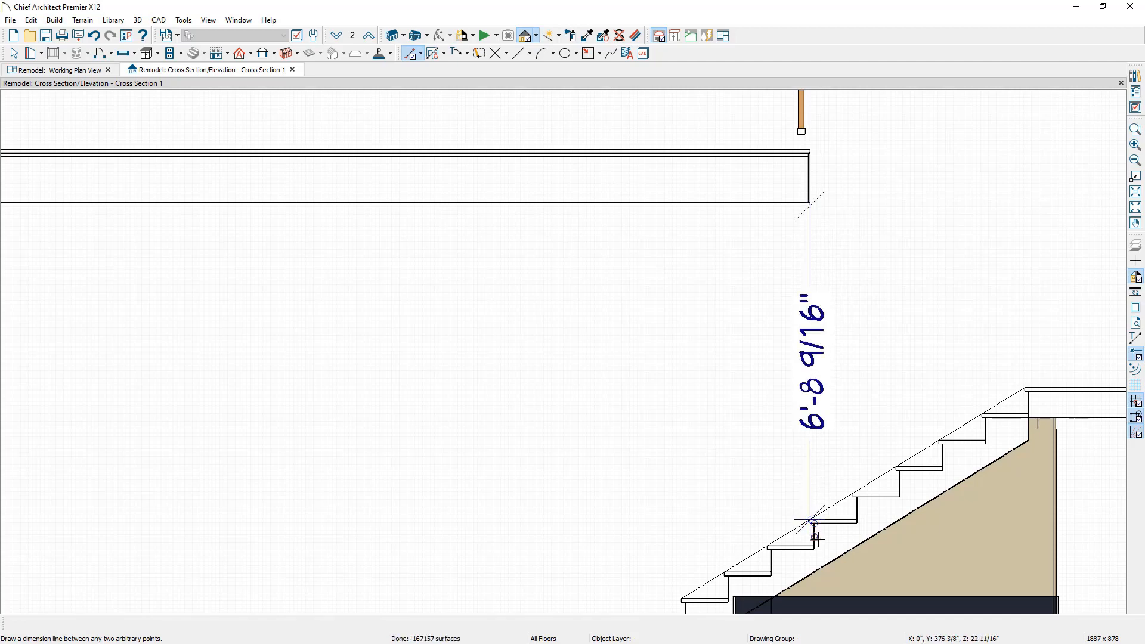
scroll(817, 536, up, 3)
scroll(799, 479, down, 5)
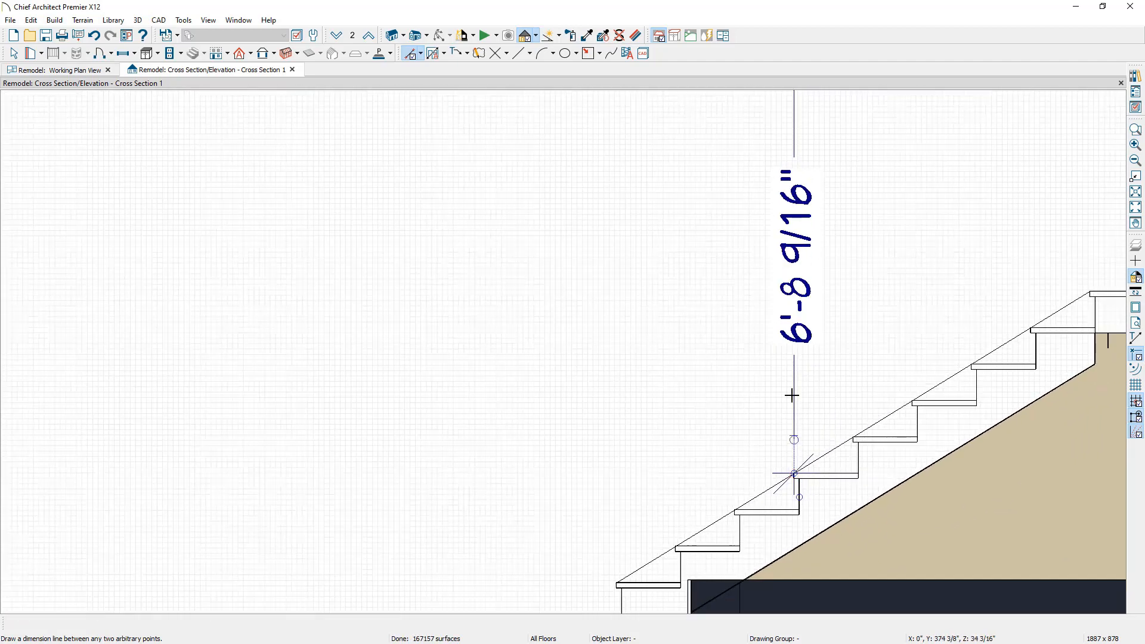
scroll(811, 134, up, 2)
scroll(793, 141, down, 4)
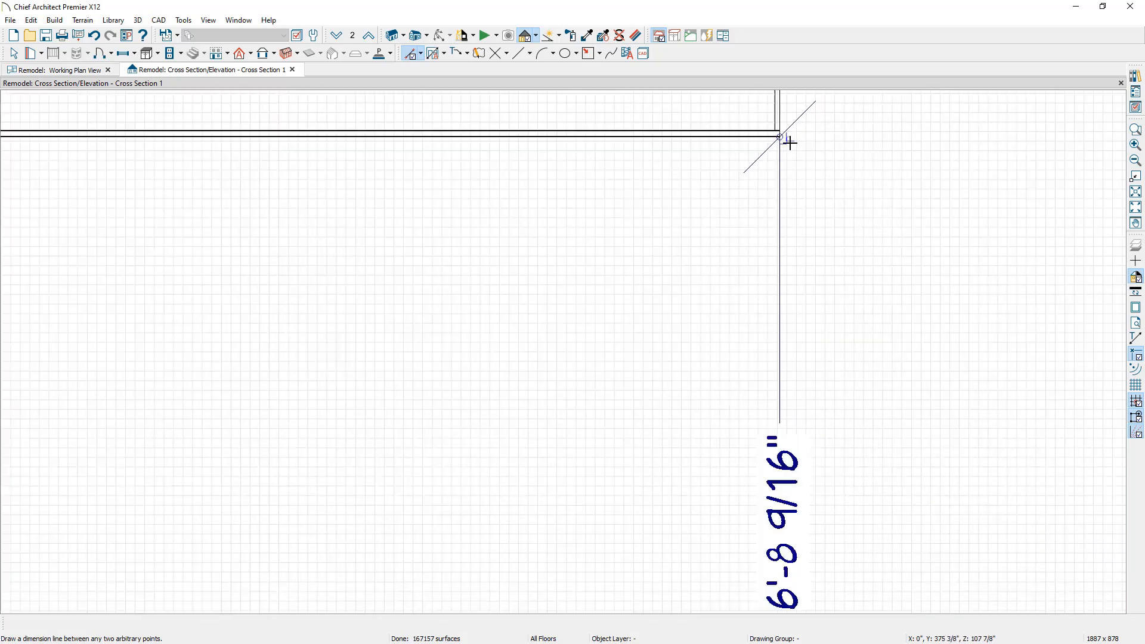
scroll(802, 251, down, 1)
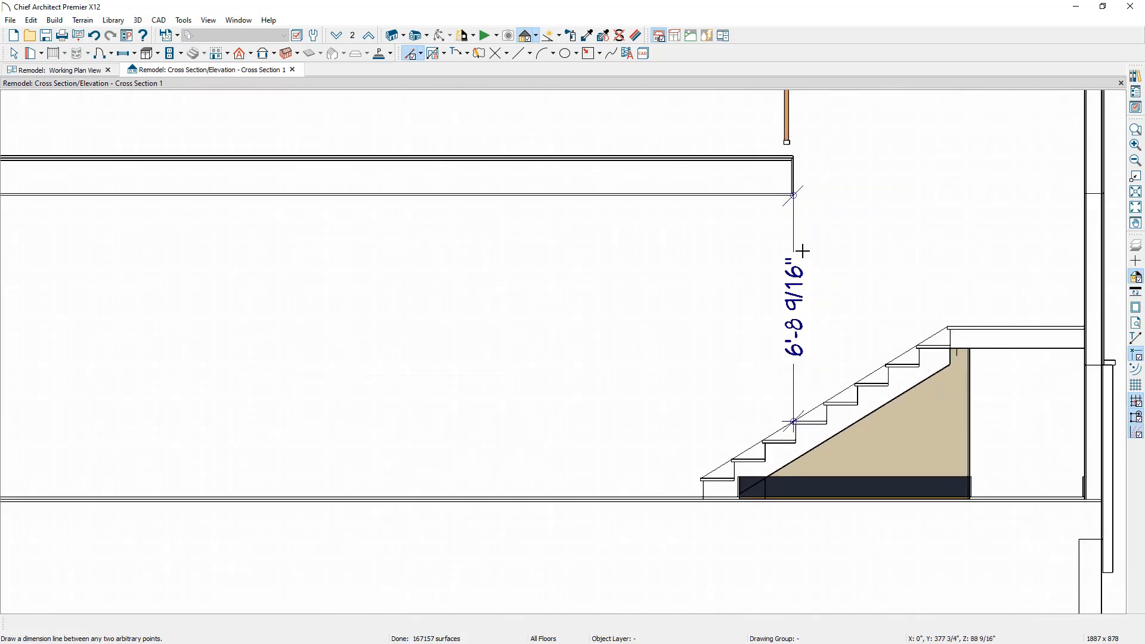
key(space)
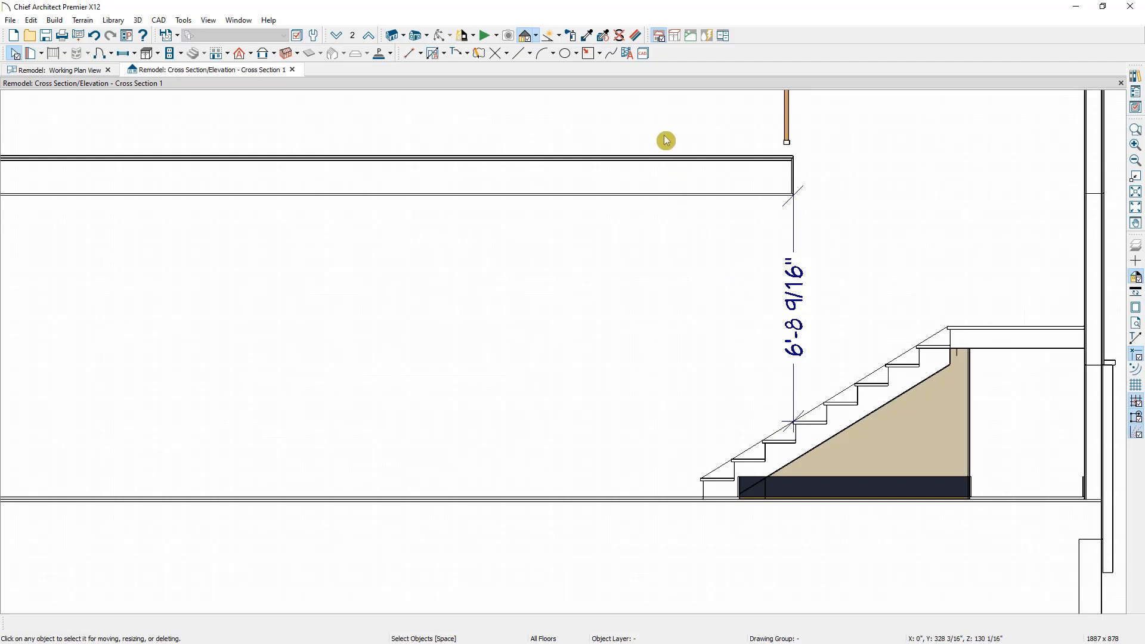
Place the Stair Detail from the User Catalog's Remodeling Demonstration folder in empty space beside the building in Cross Section 1.
scroll(654, 136, down, 4)
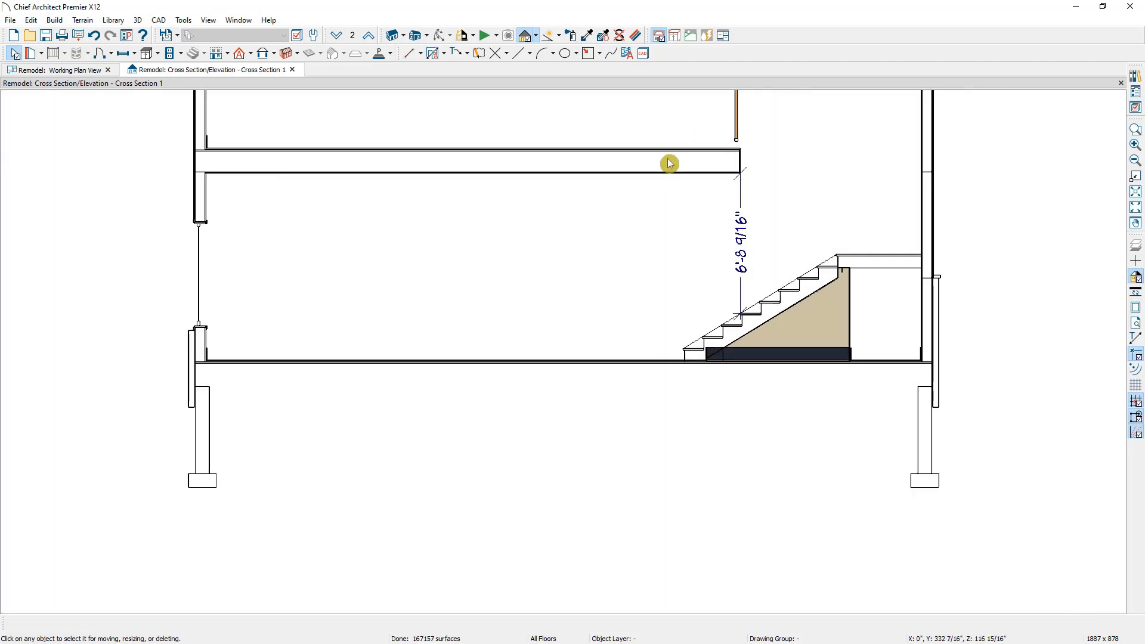
middle_drag(668, 161, 615, 250)
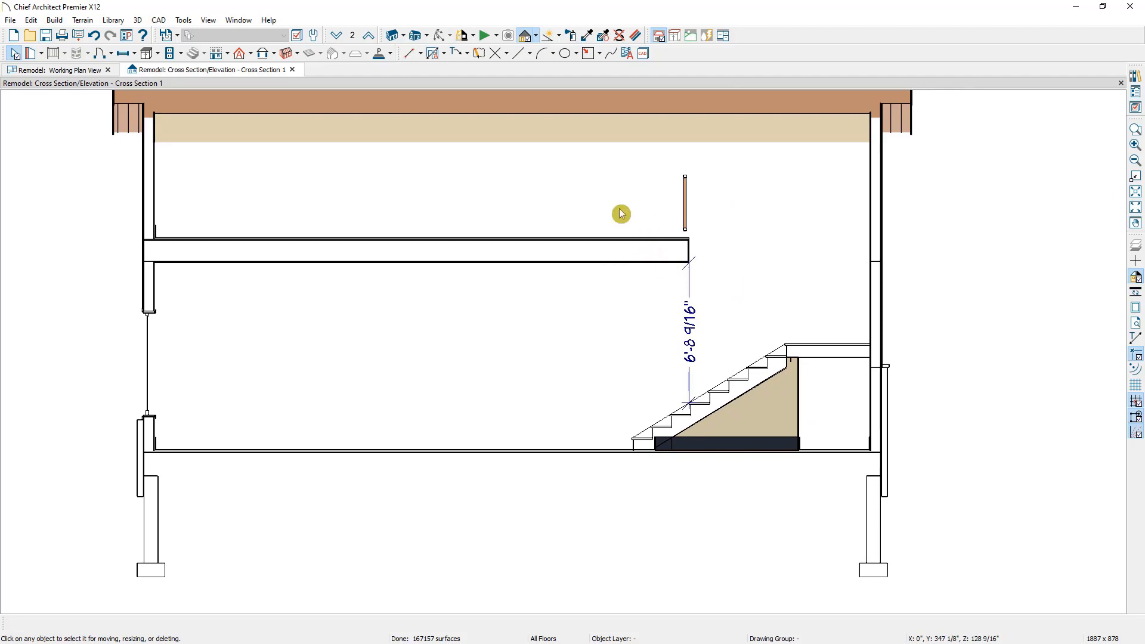
click(159, 21)
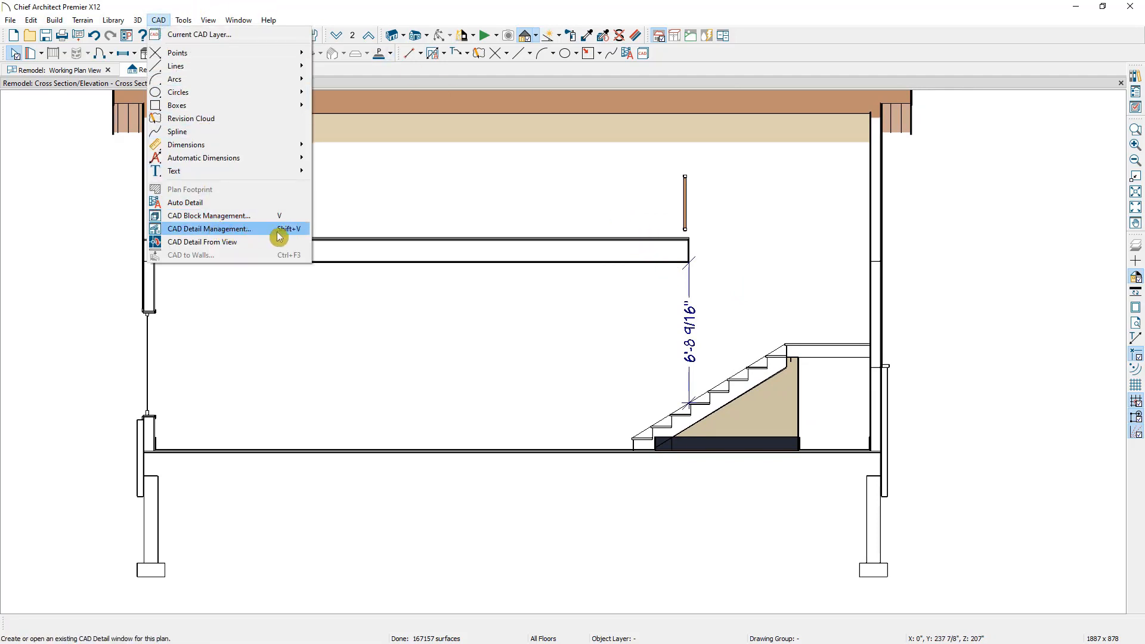
click(1130, 79)
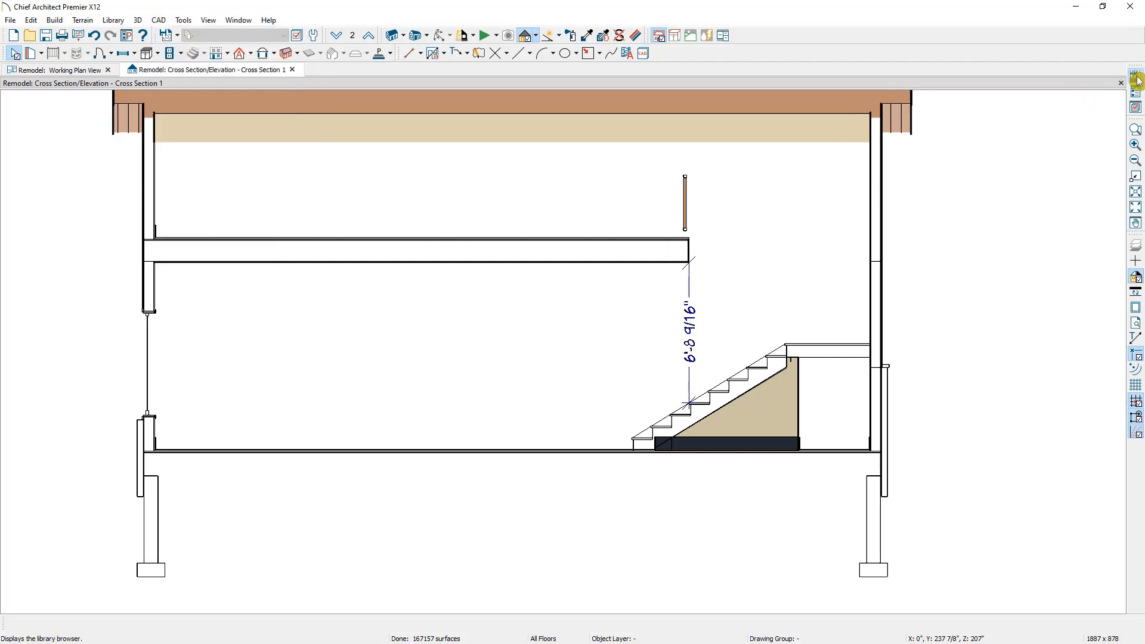
click(1130, 79)
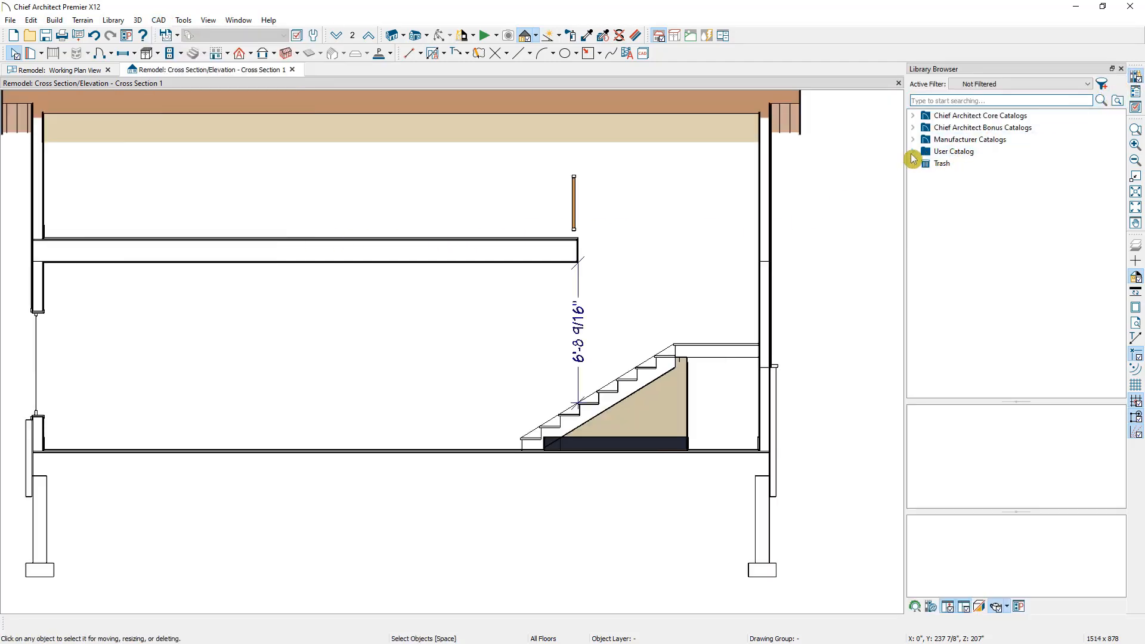
double_click(935, 157)
double_click(936, 163)
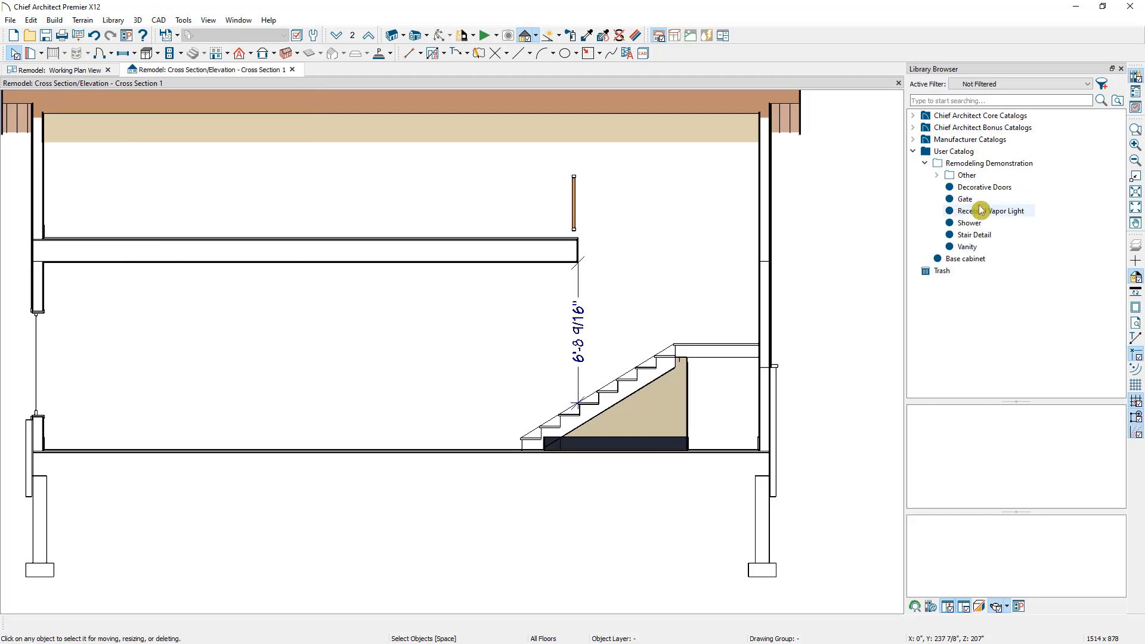
click(992, 237)
middle_drag(865, 284, 637, 284)
click(696, 351)
scroll(756, 332, up, 2)
scroll(758, 336, up, 3)
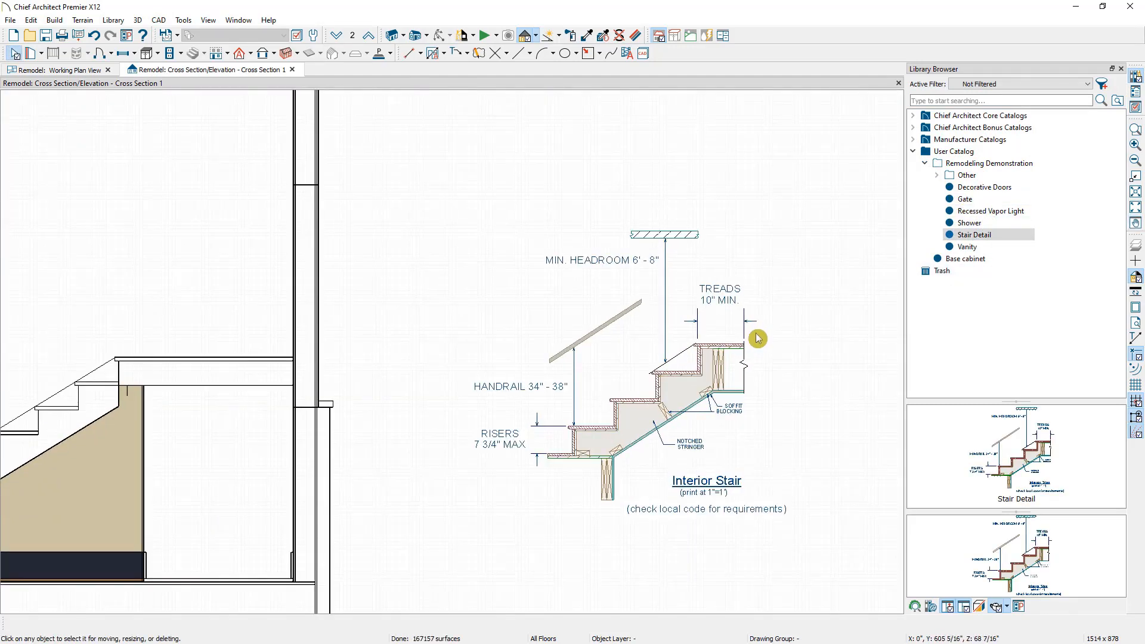
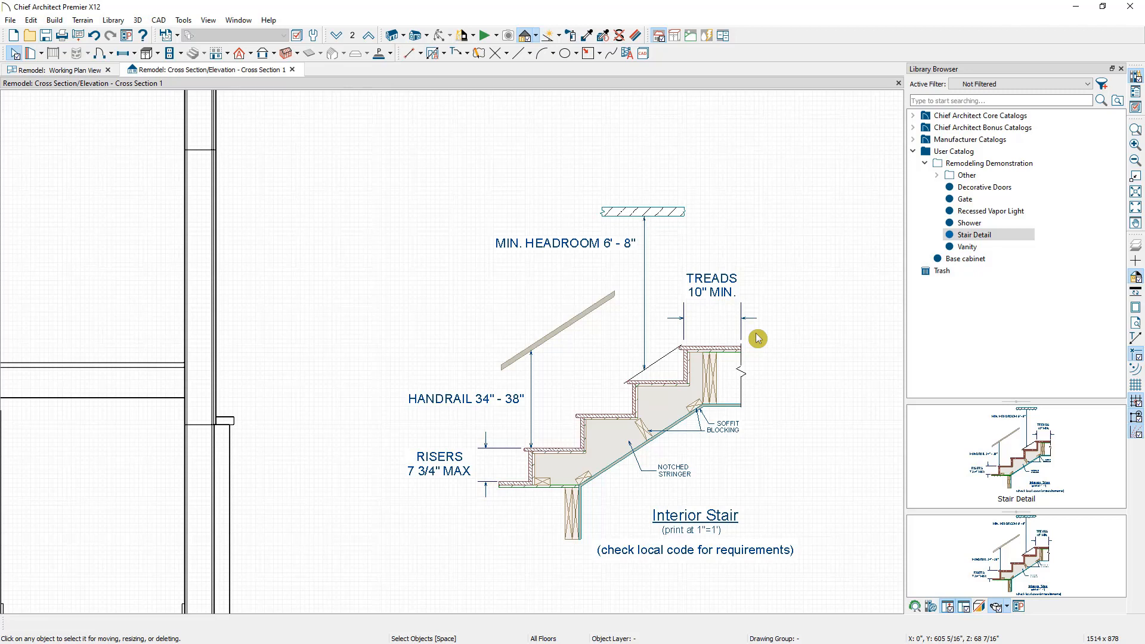
Save the active Cross Section 1 view and close it, returning to the Working Plan View.
scroll(758, 338, down, 3)
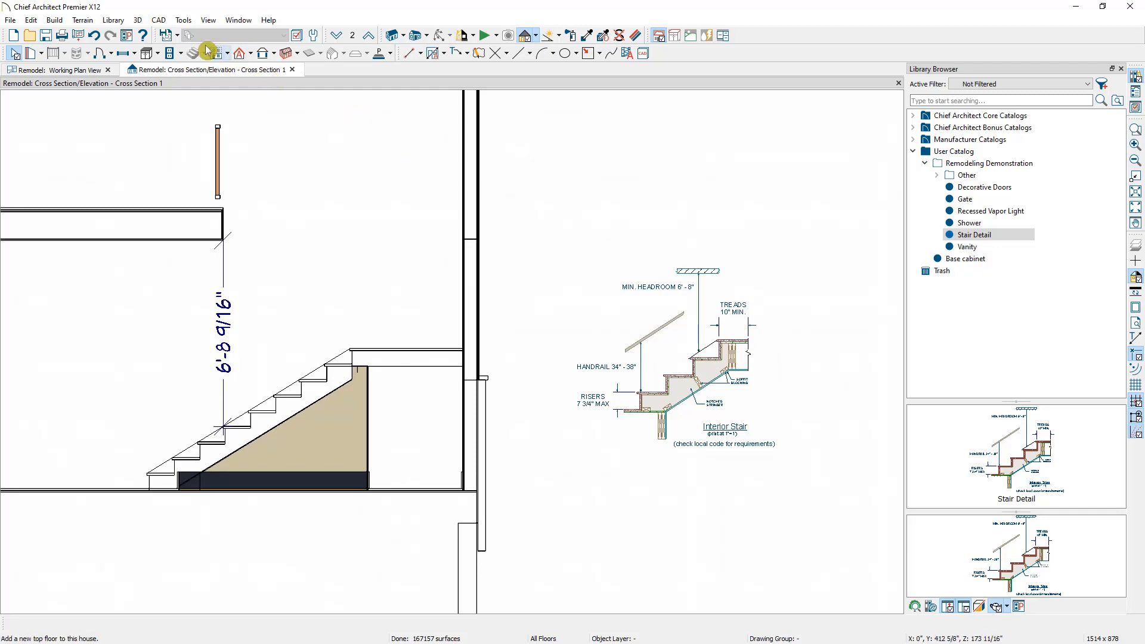
click(178, 38)
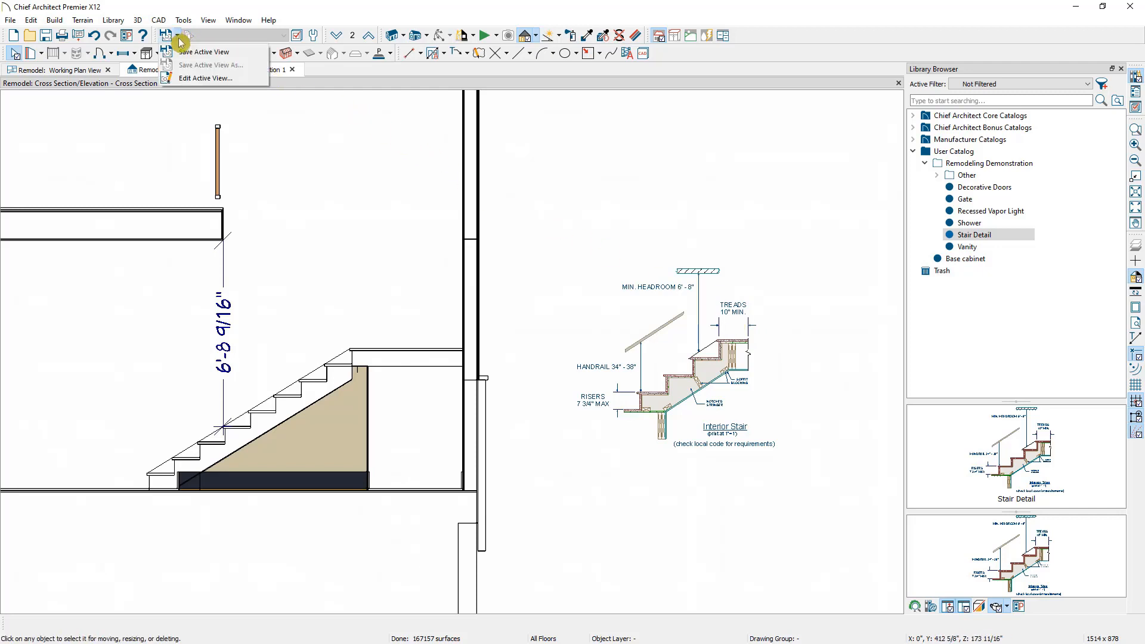
click(190, 55)
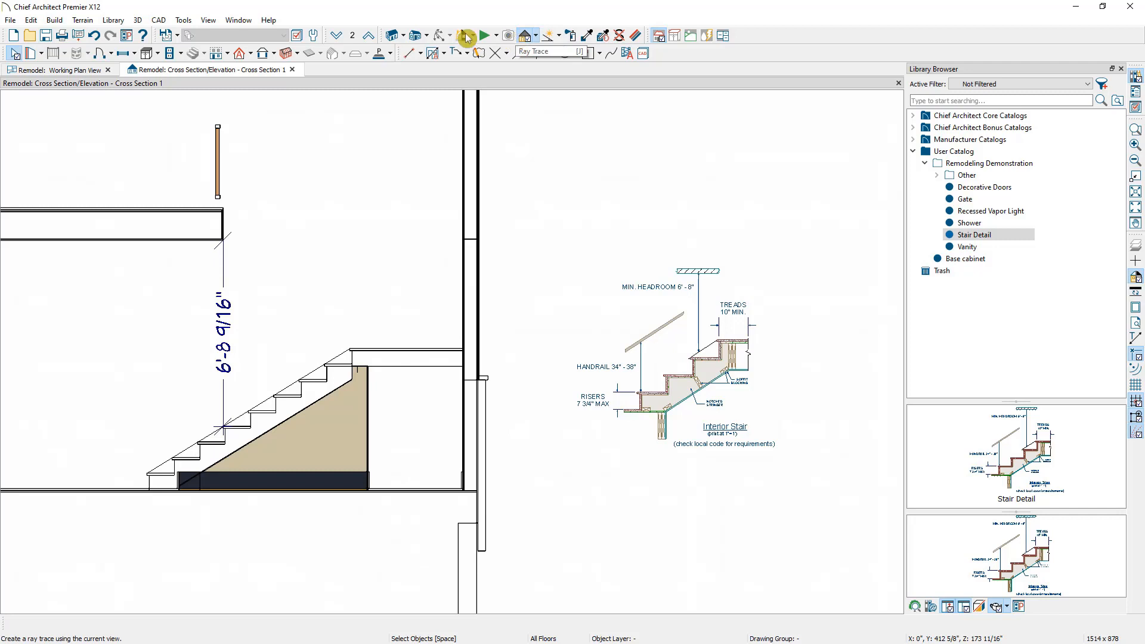
click(177, 37)
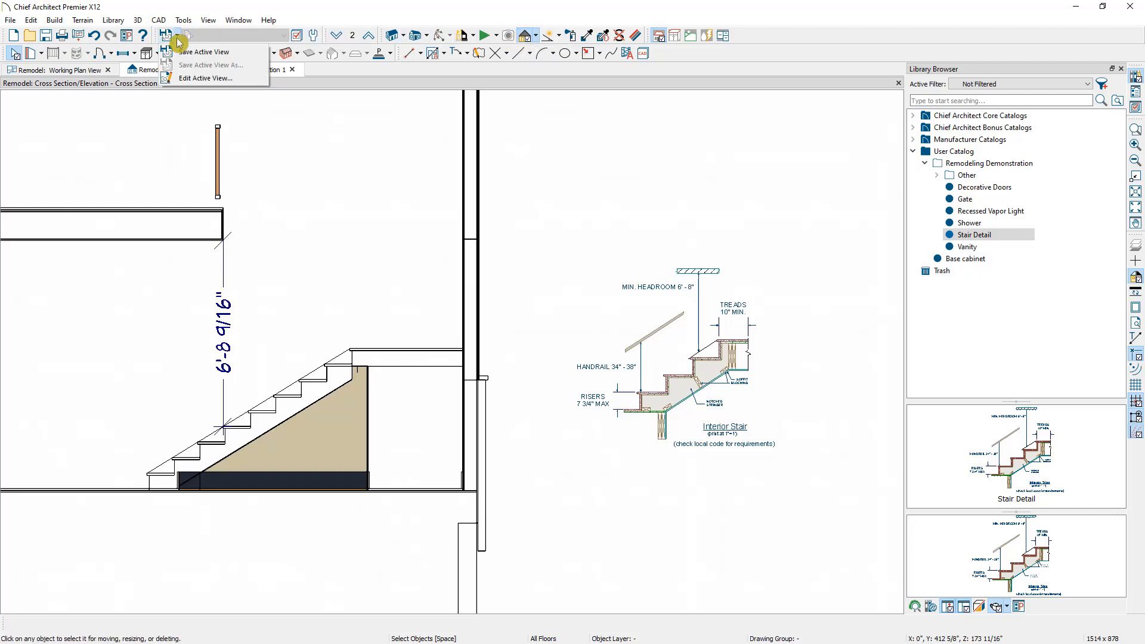
click(293, 71)
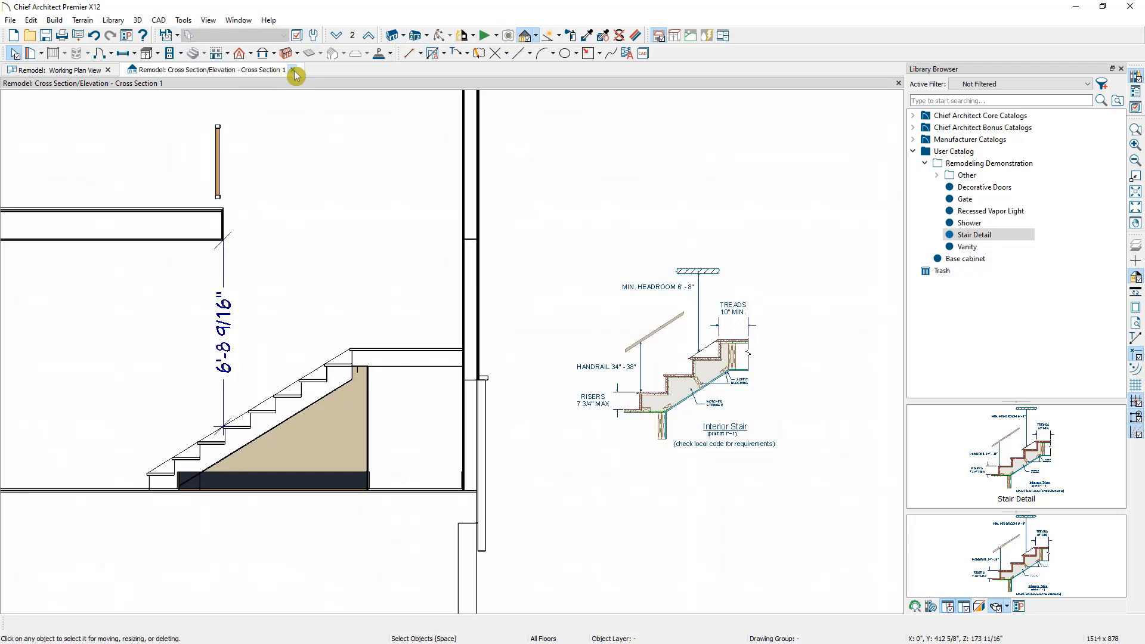
click(292, 70)
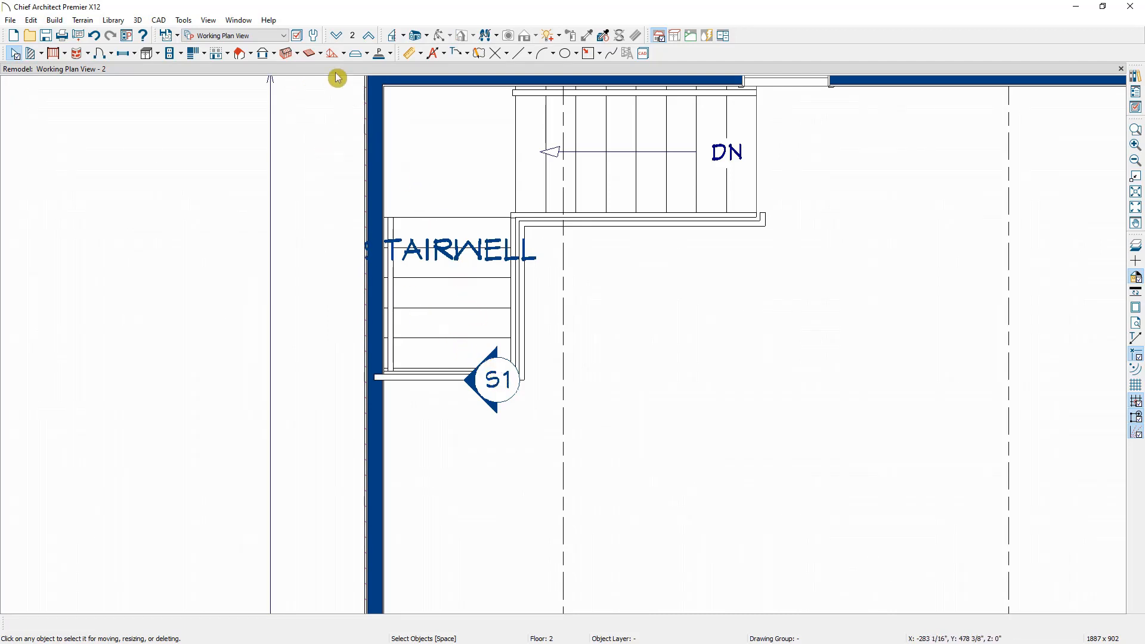
On floor 1, review the lower stair section's dimension, style, stringer, breakline, railing, newel and rail settings, leaving without changes.
click(337, 36)
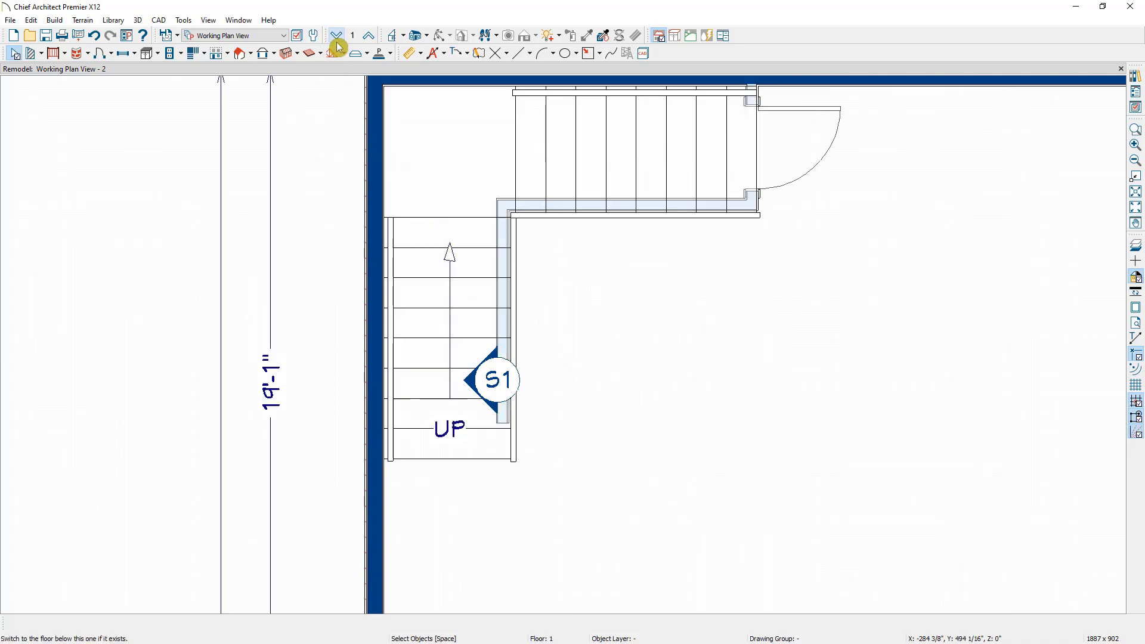
click(419, 306)
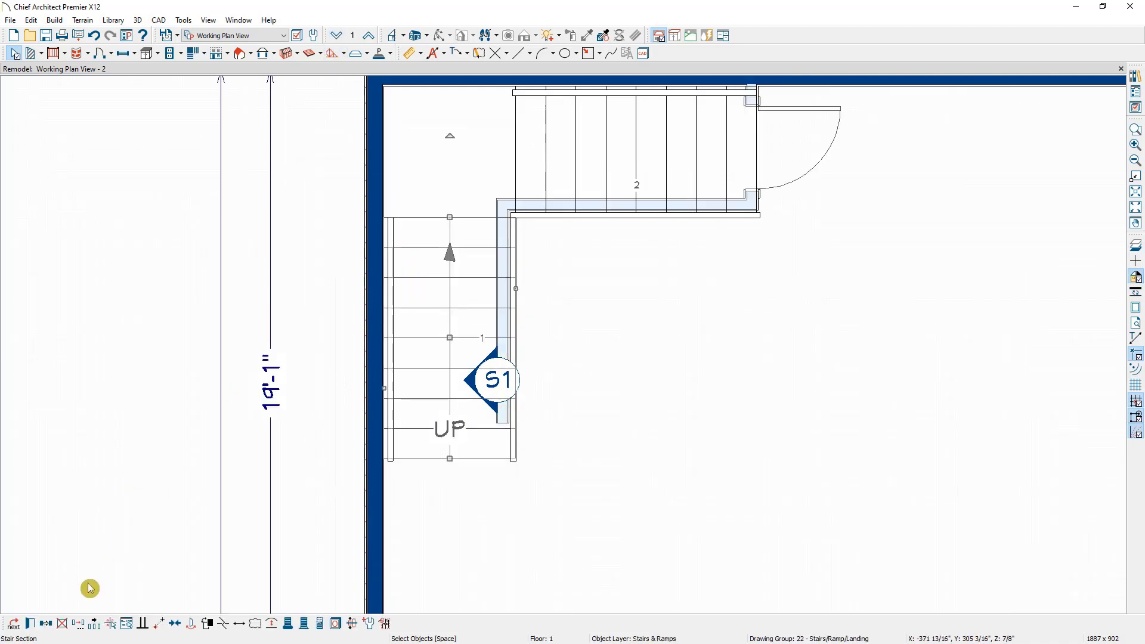
click(30, 624)
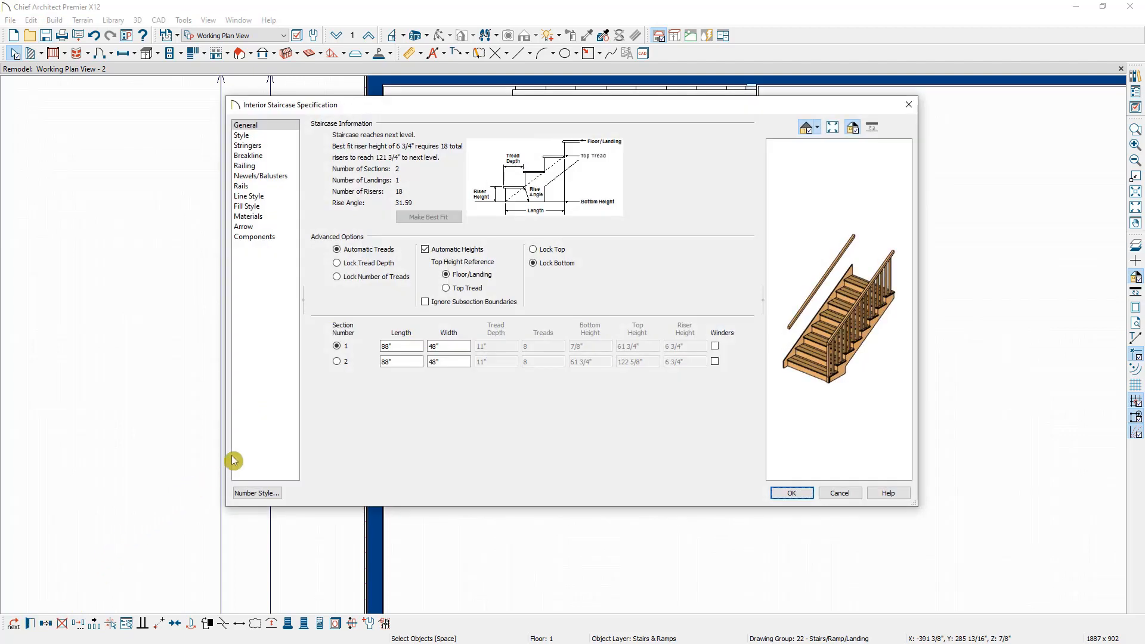
click(403, 345)
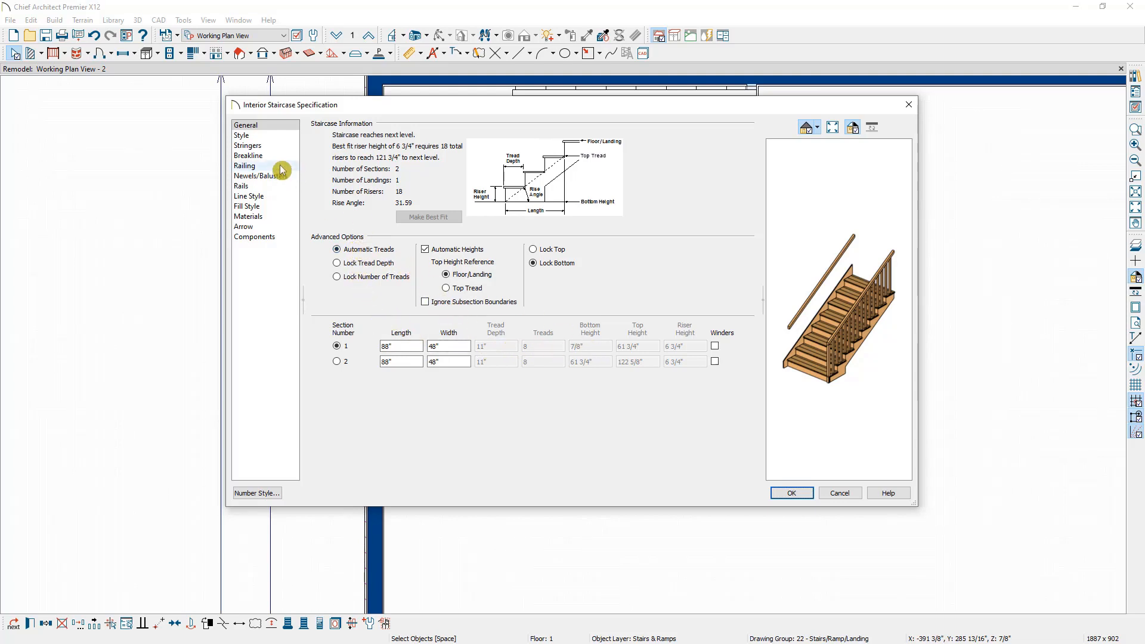
click(273, 137)
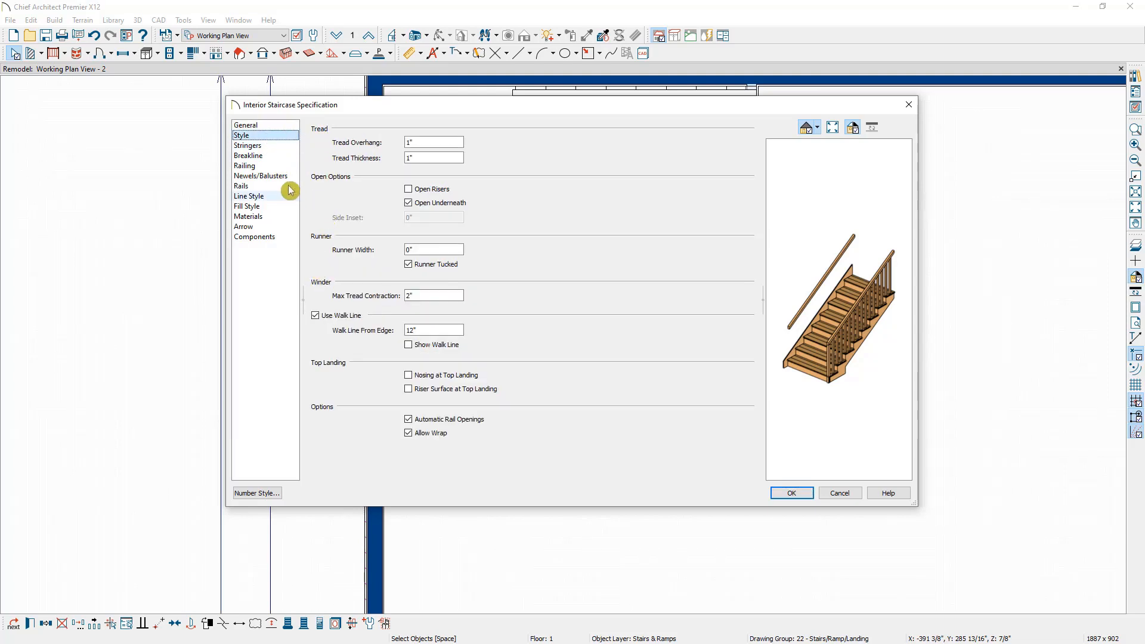
click(281, 150)
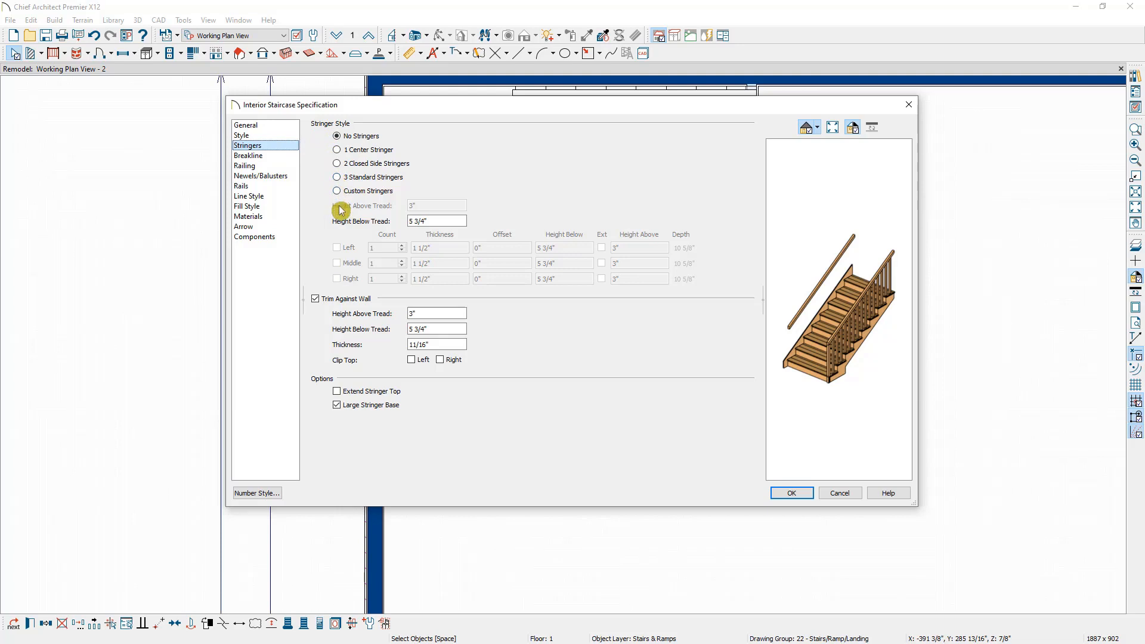
click(283, 156)
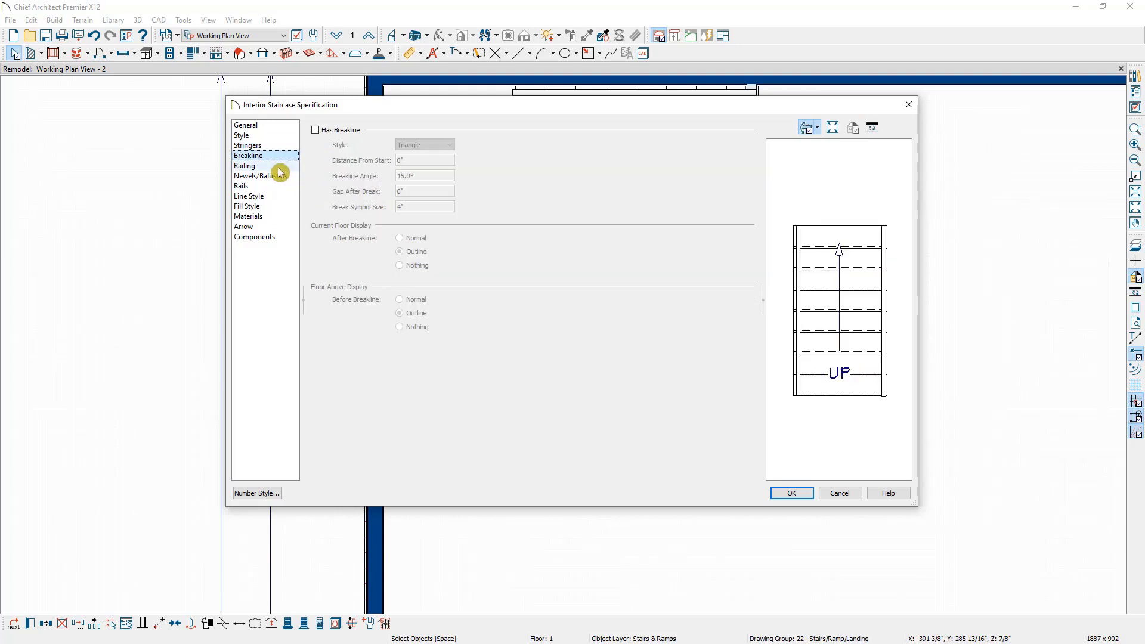
click(281, 167)
click(280, 177)
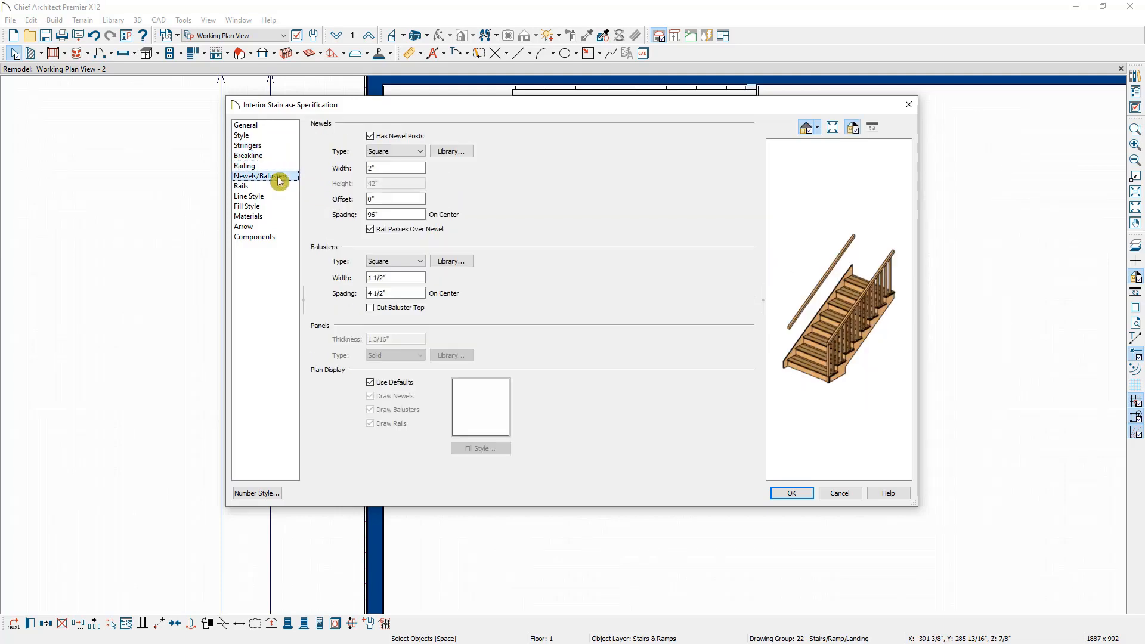
click(278, 186)
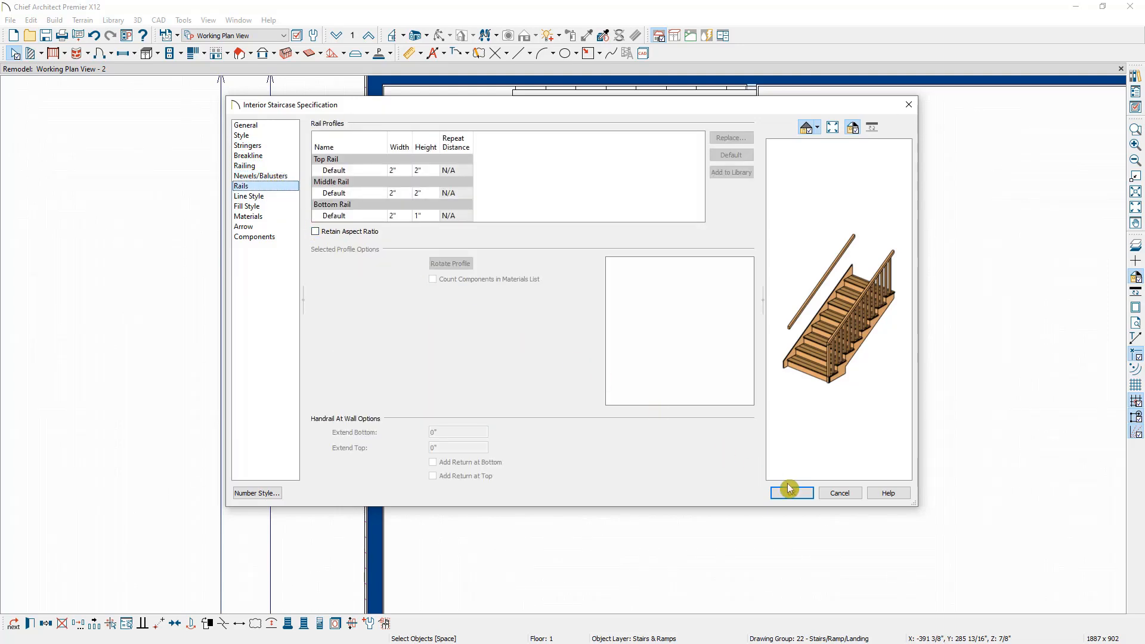
click(843, 496)
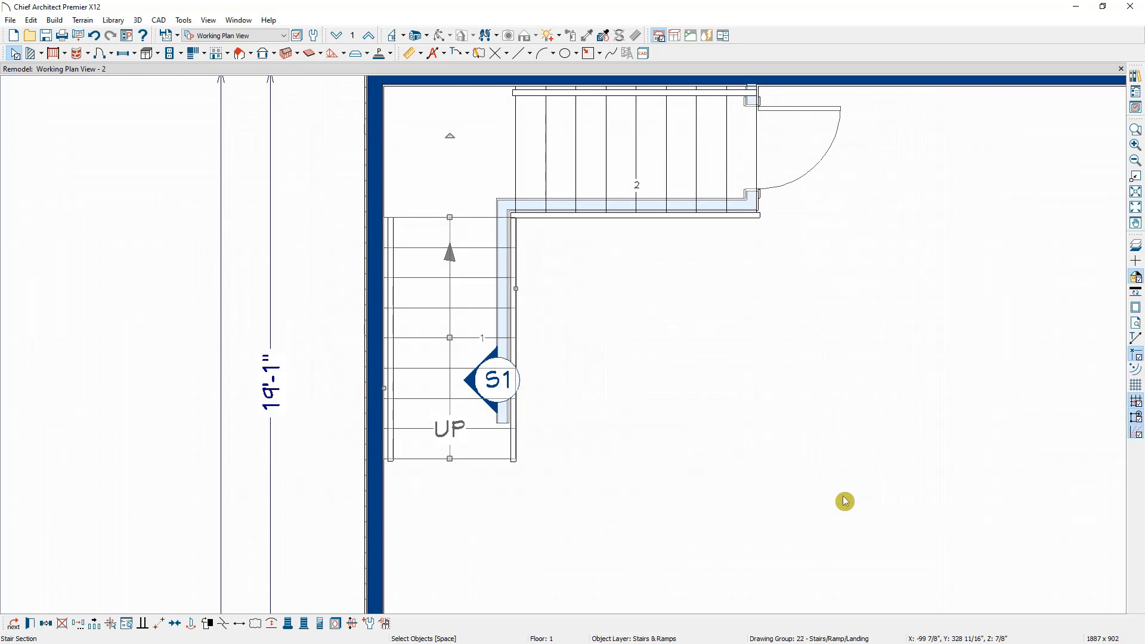
Switch the floor 1 plan from the Working Plan View to the Framing, Floor Plan View.
scroll(838, 517, down, 9)
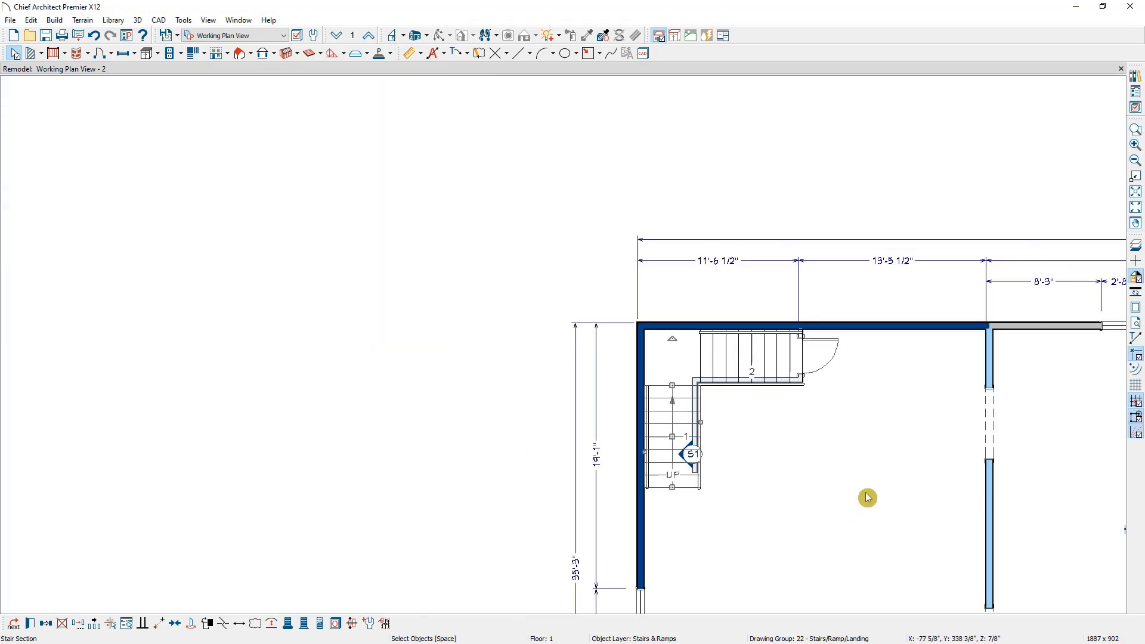
scroll(867, 498, down, 3)
middle_drag(764, 438, 445, 232)
scroll(539, 278, up, 1)
scroll(719, 331, down, 3)
middle_drag(691, 317, 501, 238)
scroll(530, 254, down, 1)
mouse_move(530, 254)
middle_down()
mouse_move(509, 243)
mouse_move(532, 270)
middle_up()
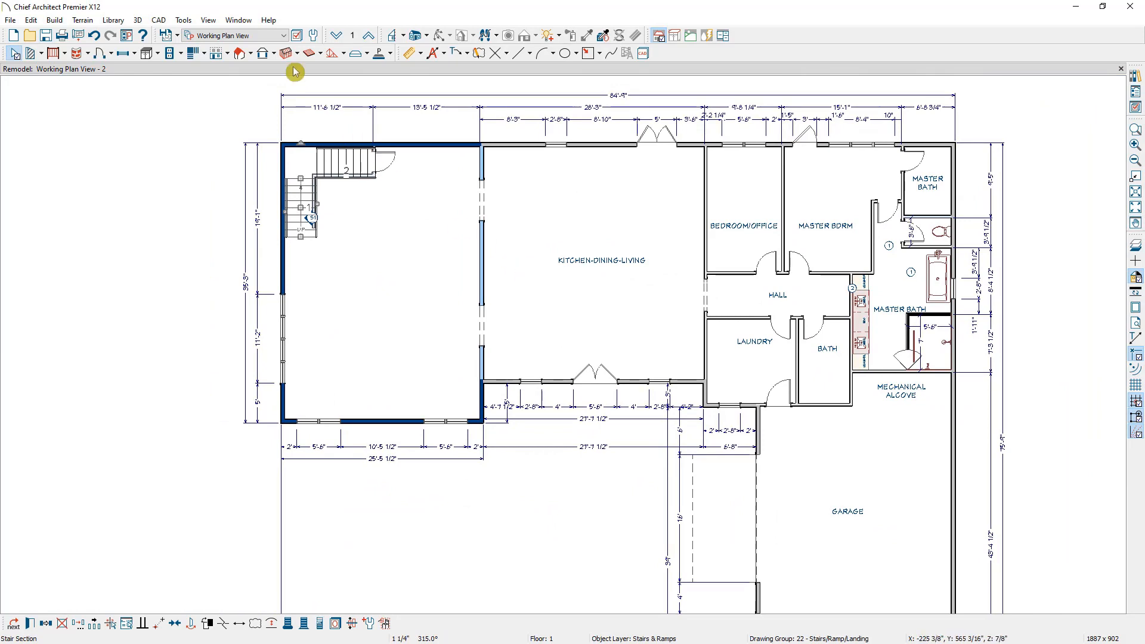
click(275, 36)
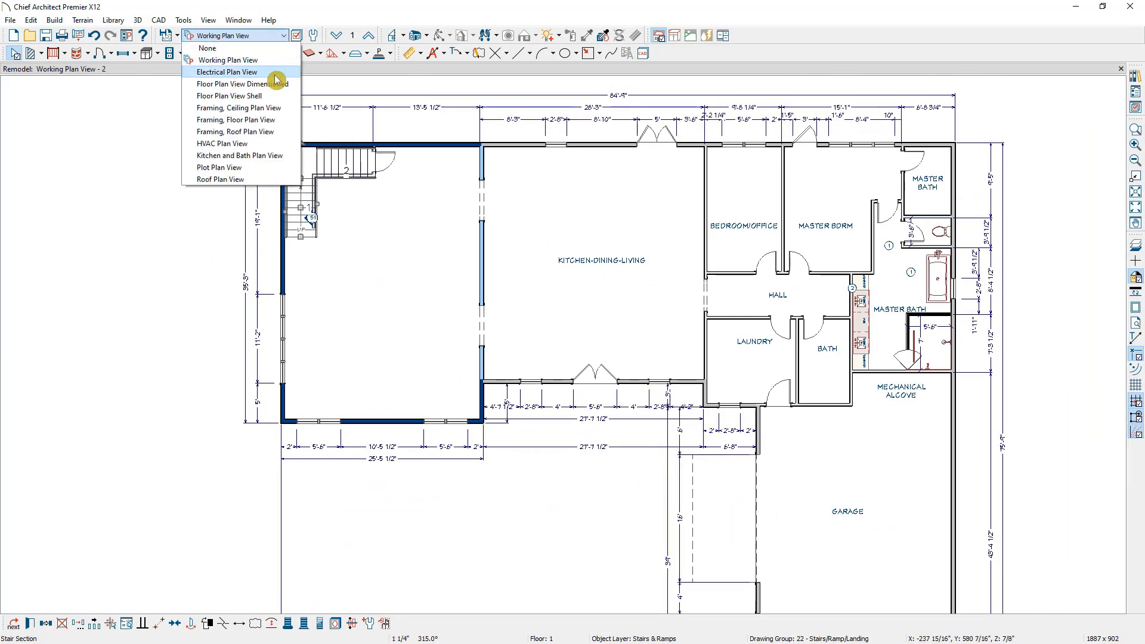
click(274, 119)
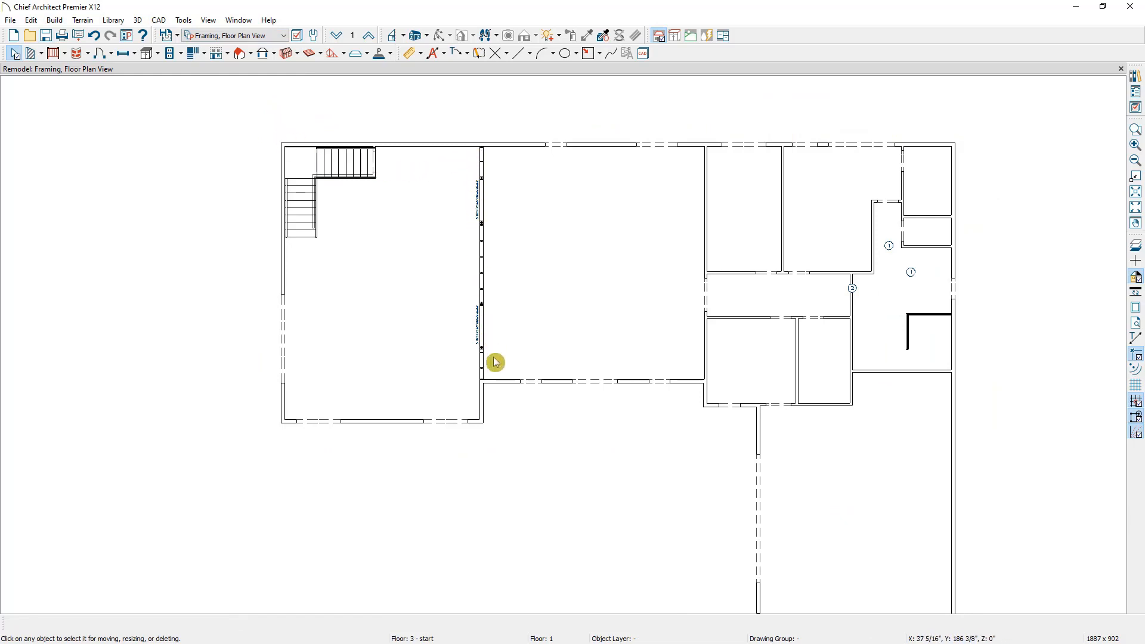
Examine a stud and the Glulam header near the lower opening in the wall between the addition and the living area.
scroll(495, 362, up, 8)
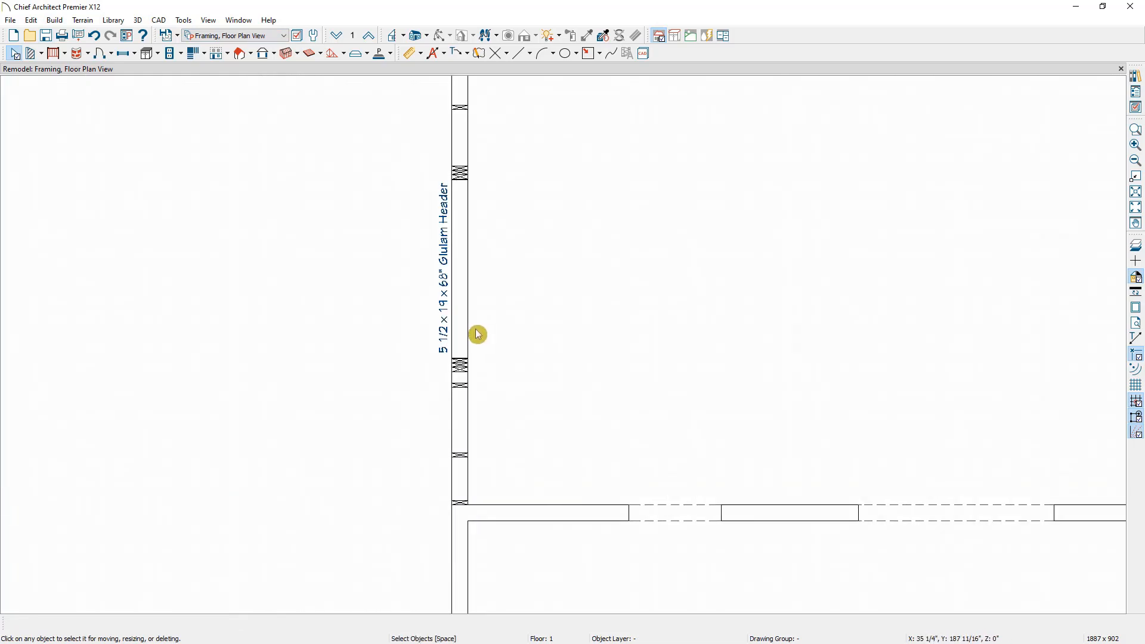
click(463, 461)
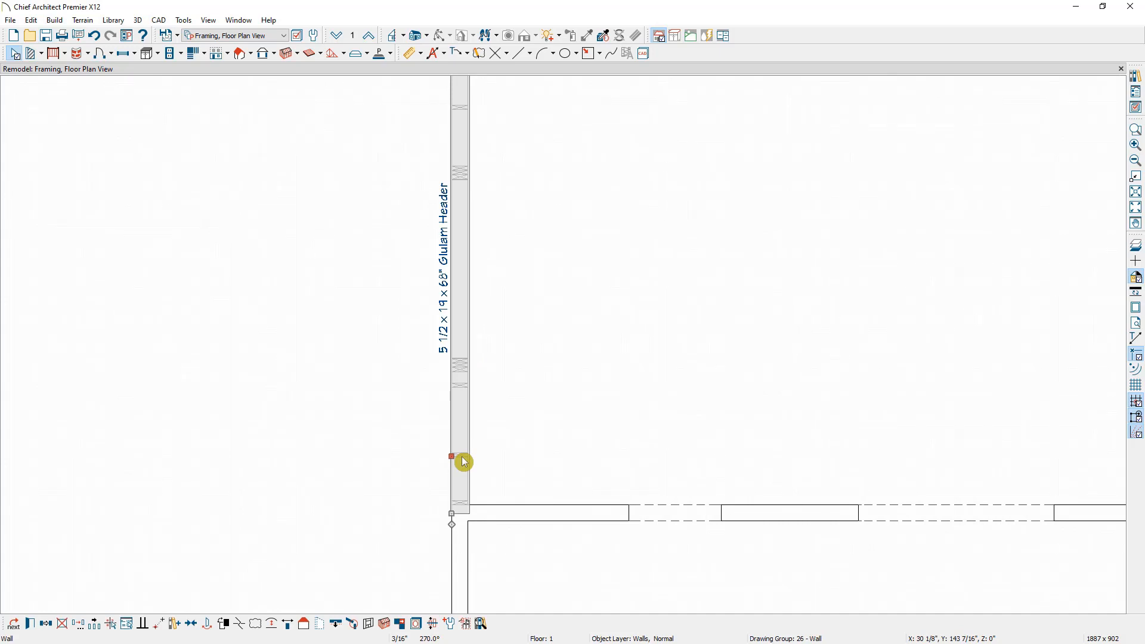
key(Tab)
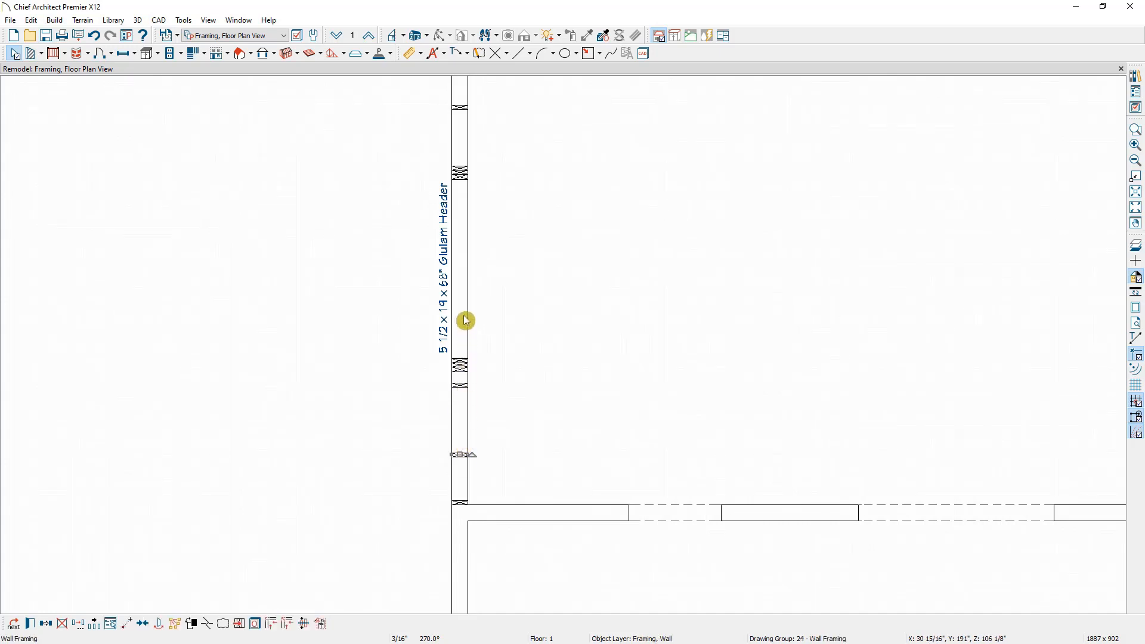
click(460, 282)
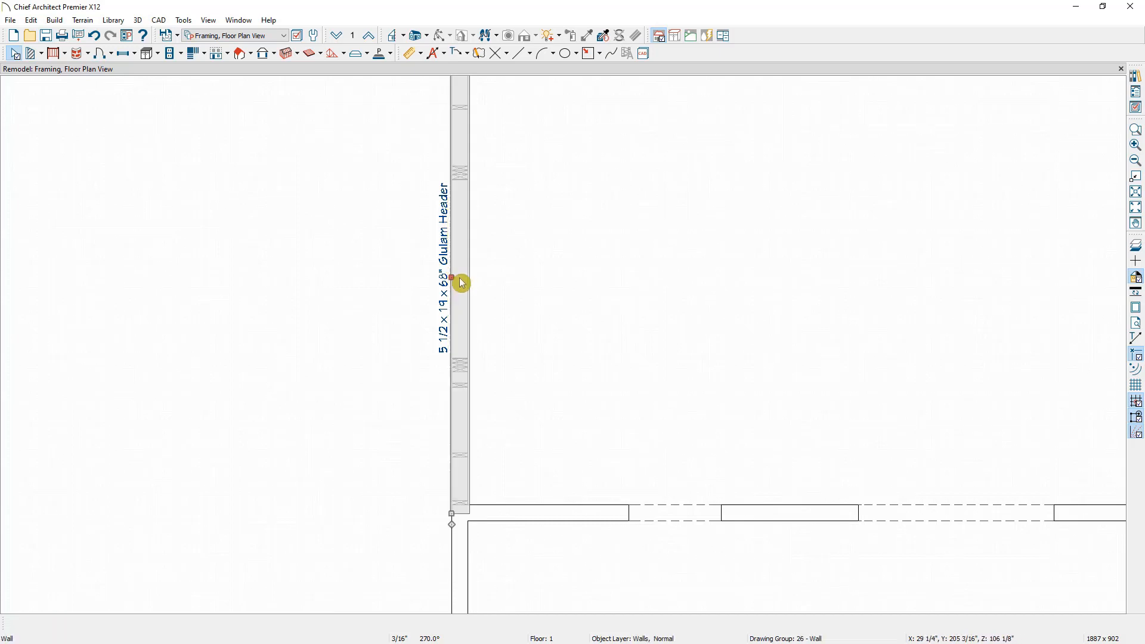
click(461, 281)
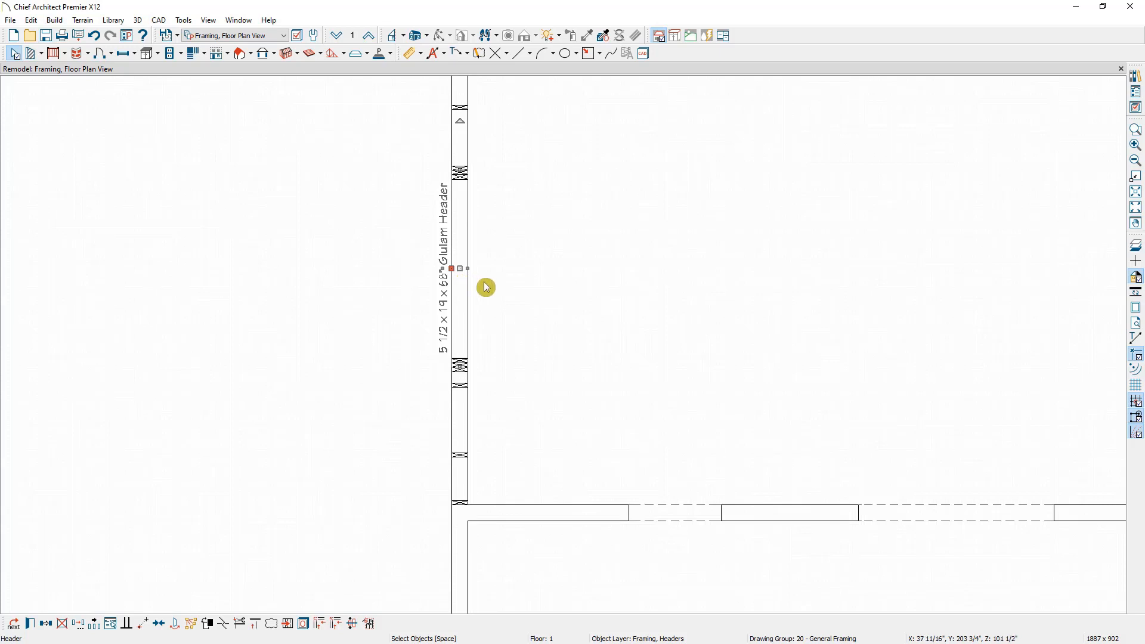
scroll(486, 288, down, 5)
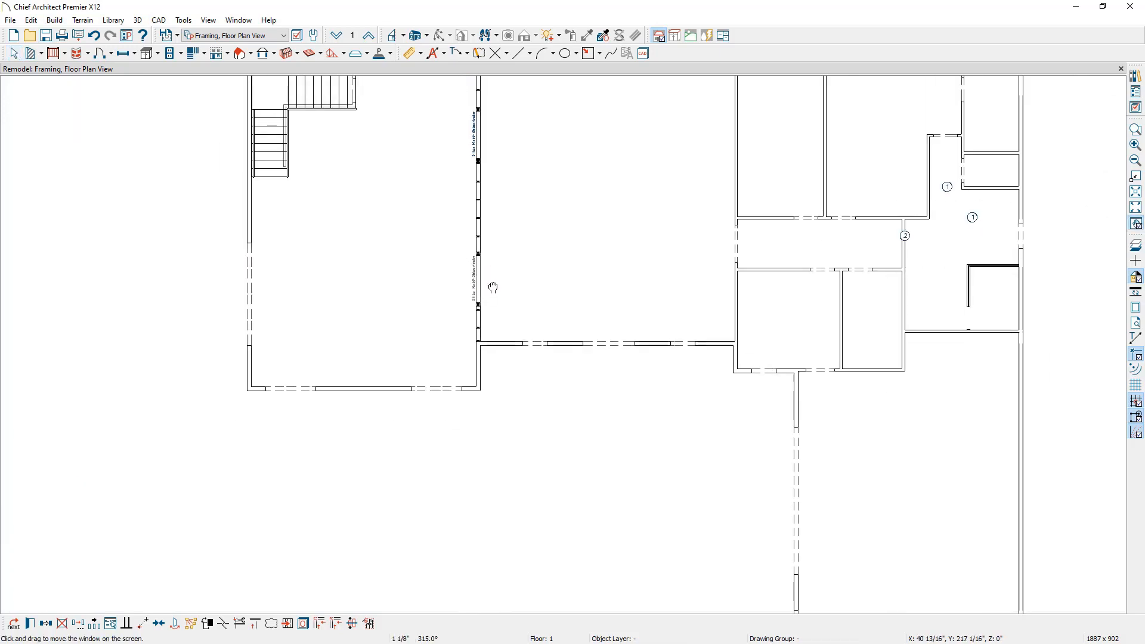
middle_drag(493, 286, 498, 339)
scroll(500, 340, up, 1)
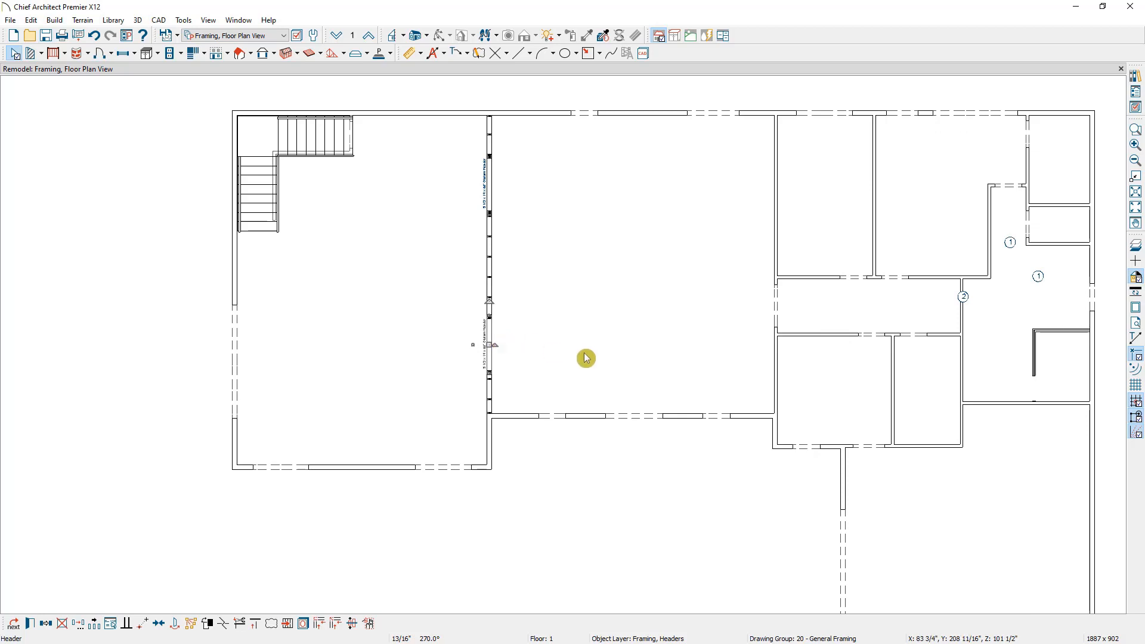
Build framing for the pony wall, its adjoining wall and the closet wall along the far right end of the existing house.
click(1054, 332)
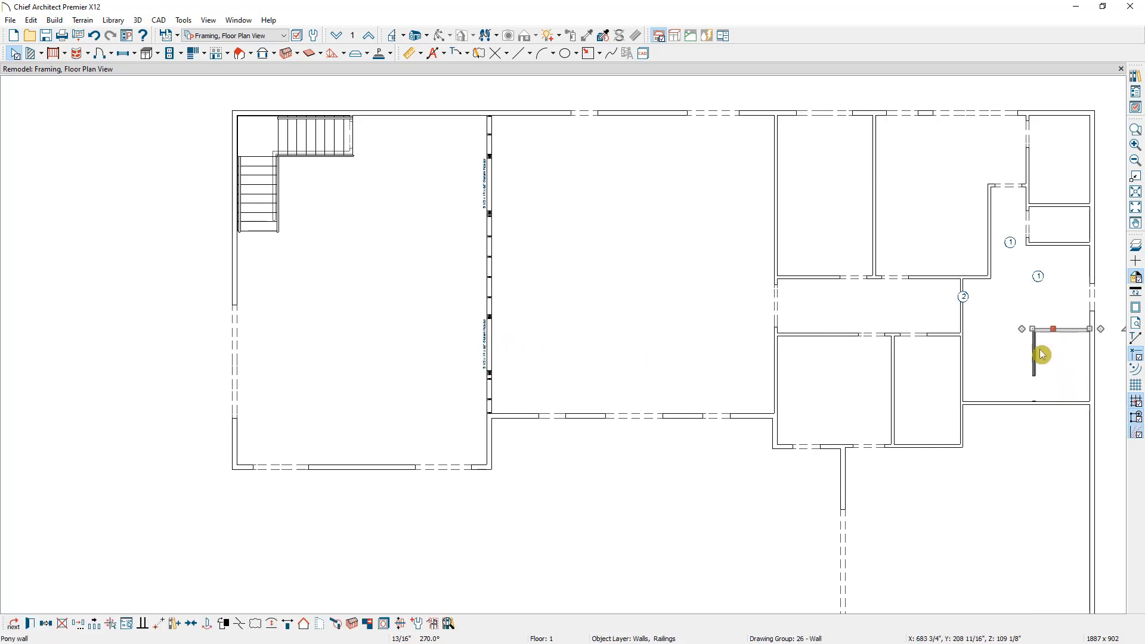
shift+click(1062, 213)
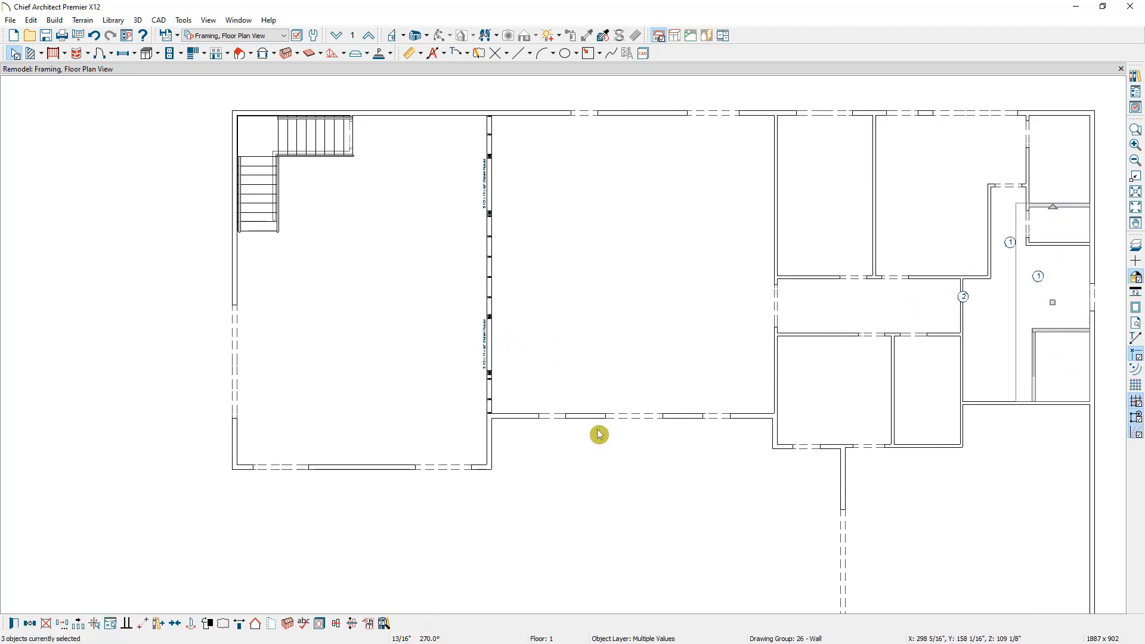
click(289, 624)
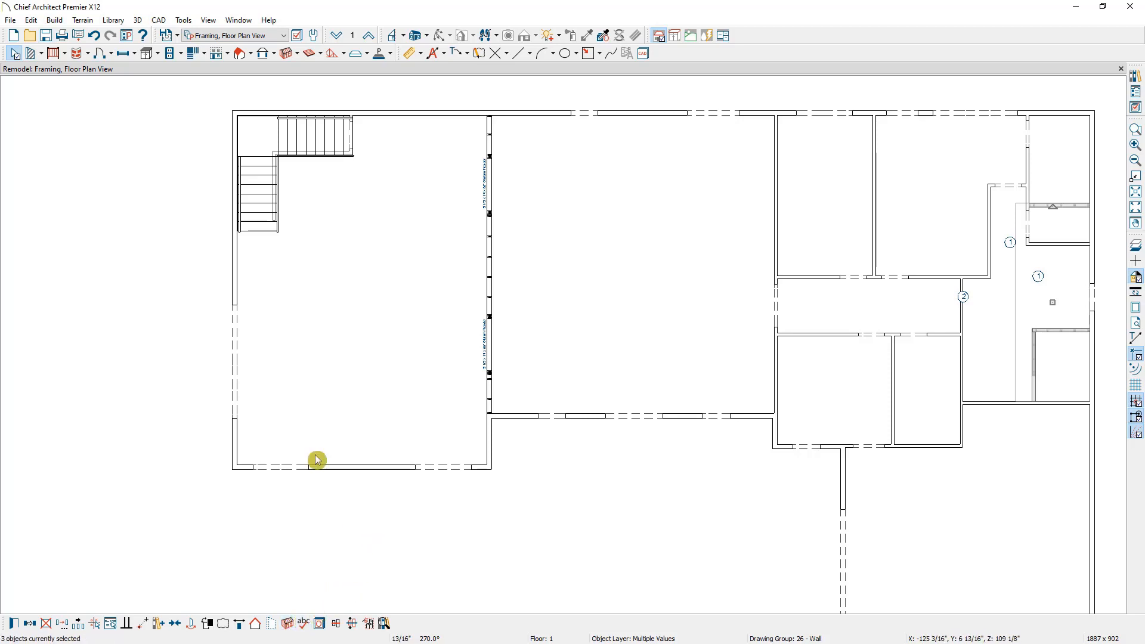
Build wall framing for all the addition's floor 1 walls, including the short lower wall segment beyond the living area.
click(31, 54)
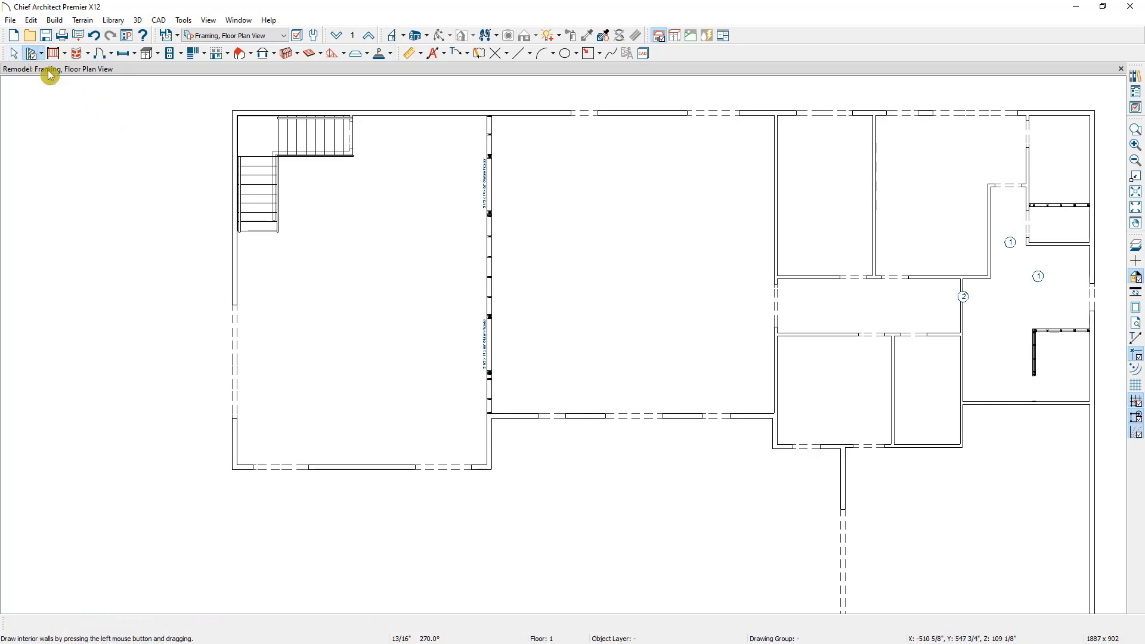
drag(204, 93, 441, 507)
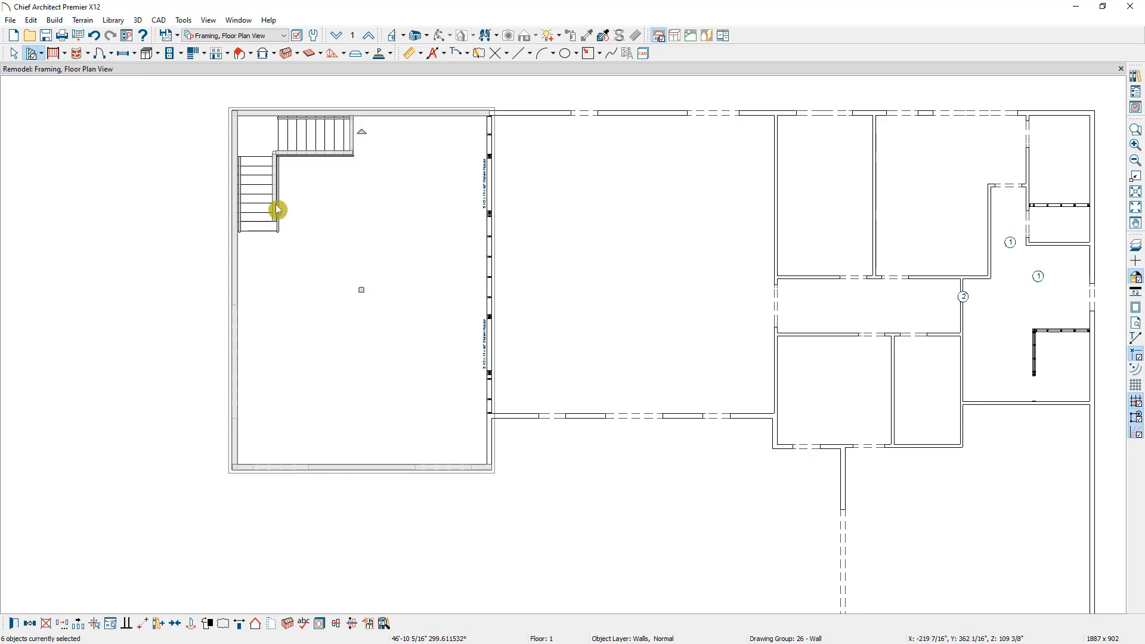
shift+click(492, 444)
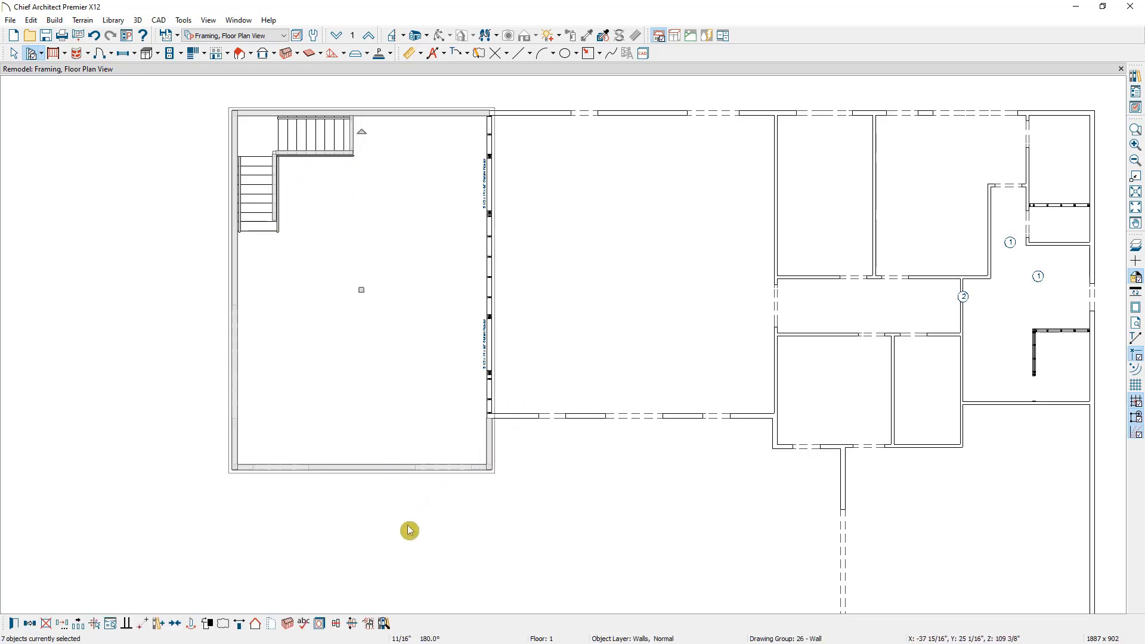
click(293, 623)
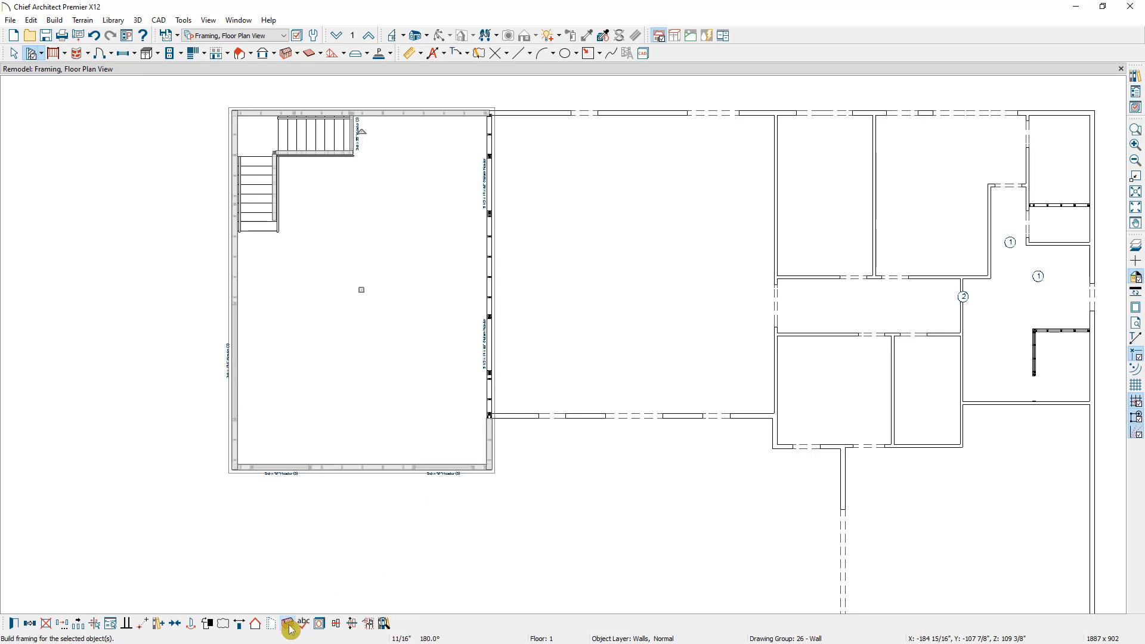
Create a Perspective Framing Overview and look over the addition's wall framing in 3D.
click(425, 37)
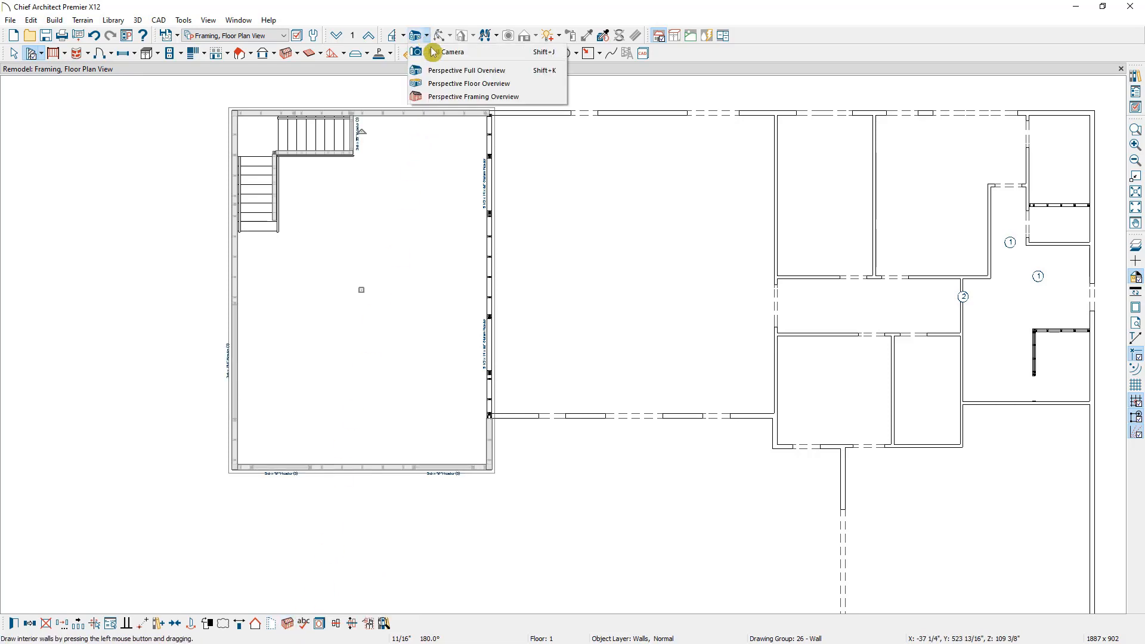
click(449, 97)
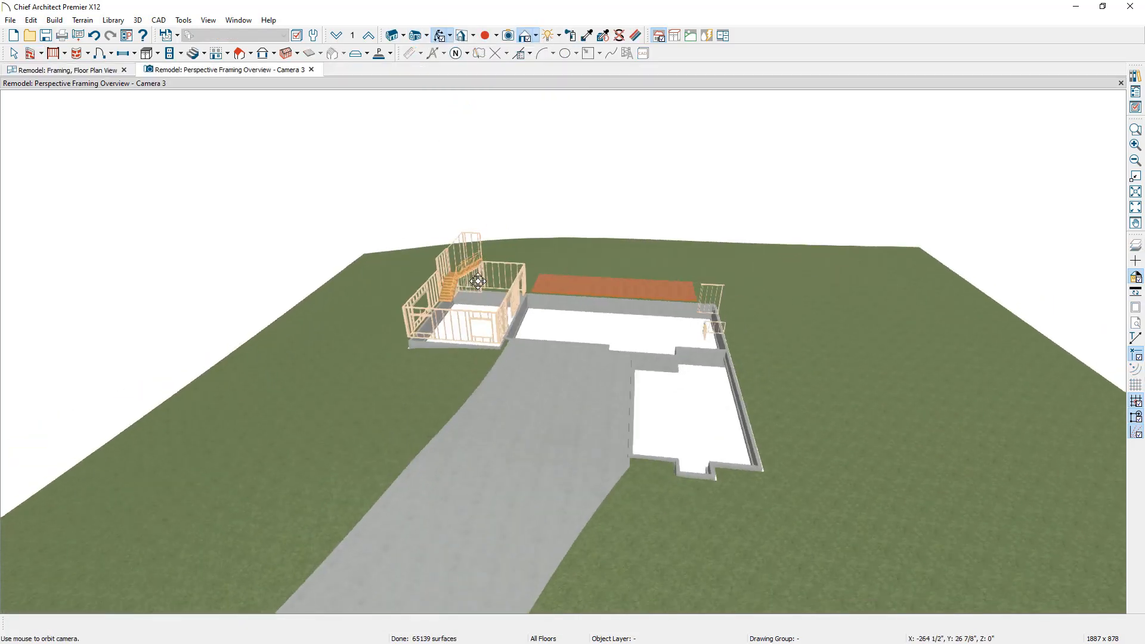
drag(478, 281, 556, 260)
scroll(482, 335, up, 4)
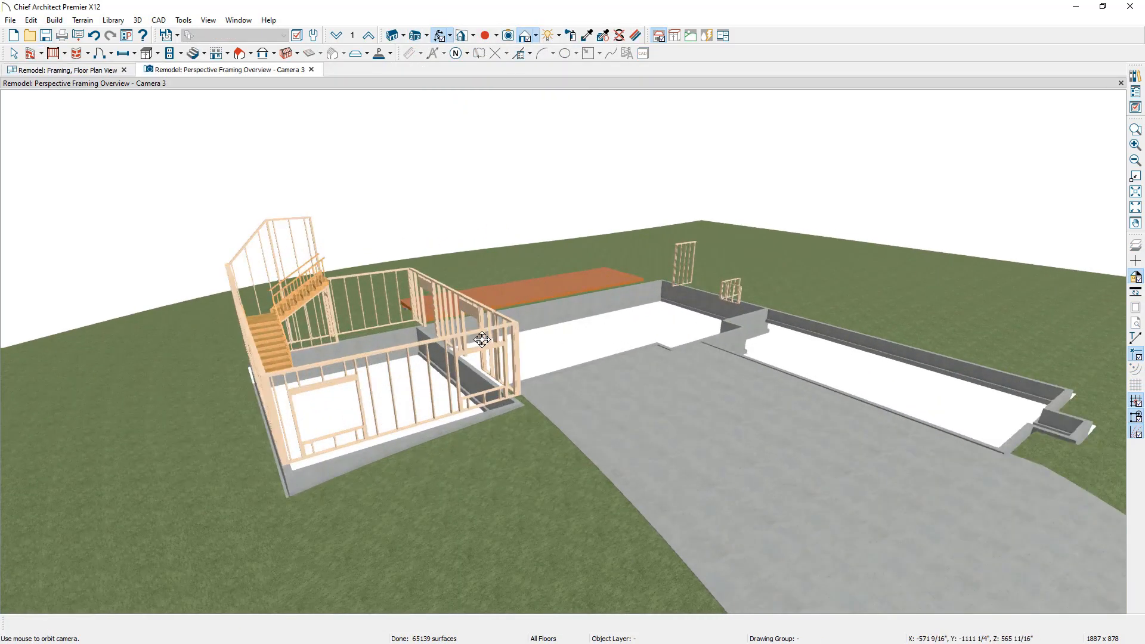
scroll(464, 339, down, 3)
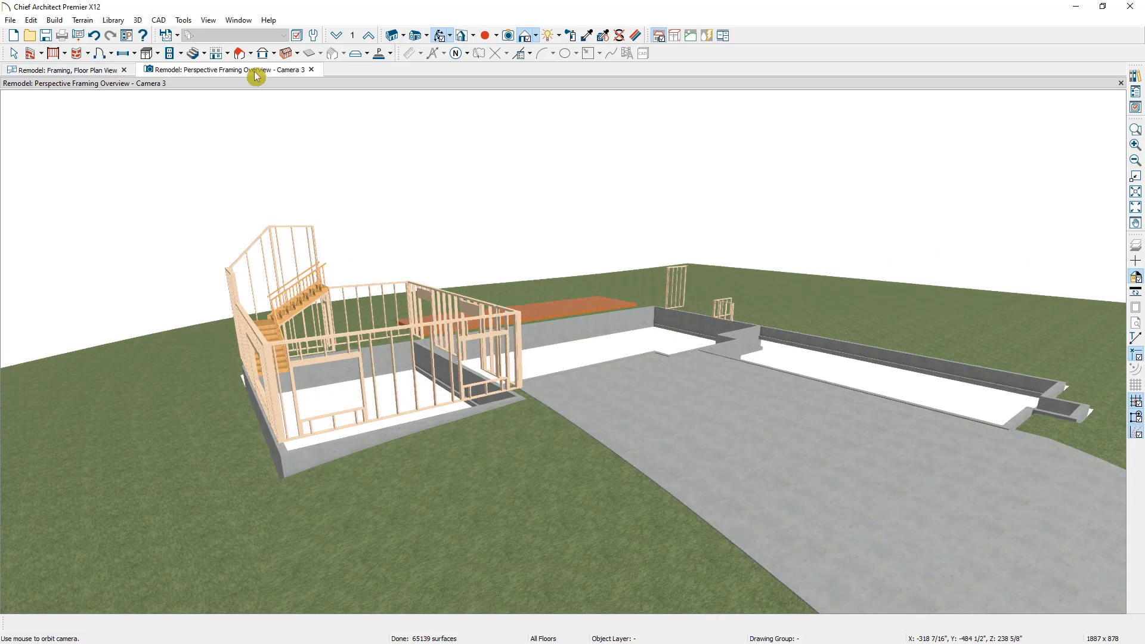
Tile the framing plan and the Perspective Framing Overview side by side, with the addition framed in both views.
drag(294, 70, 978, 225)
scroll(279, 203, up, 2)
middle_drag(268, 205, 375, 340)
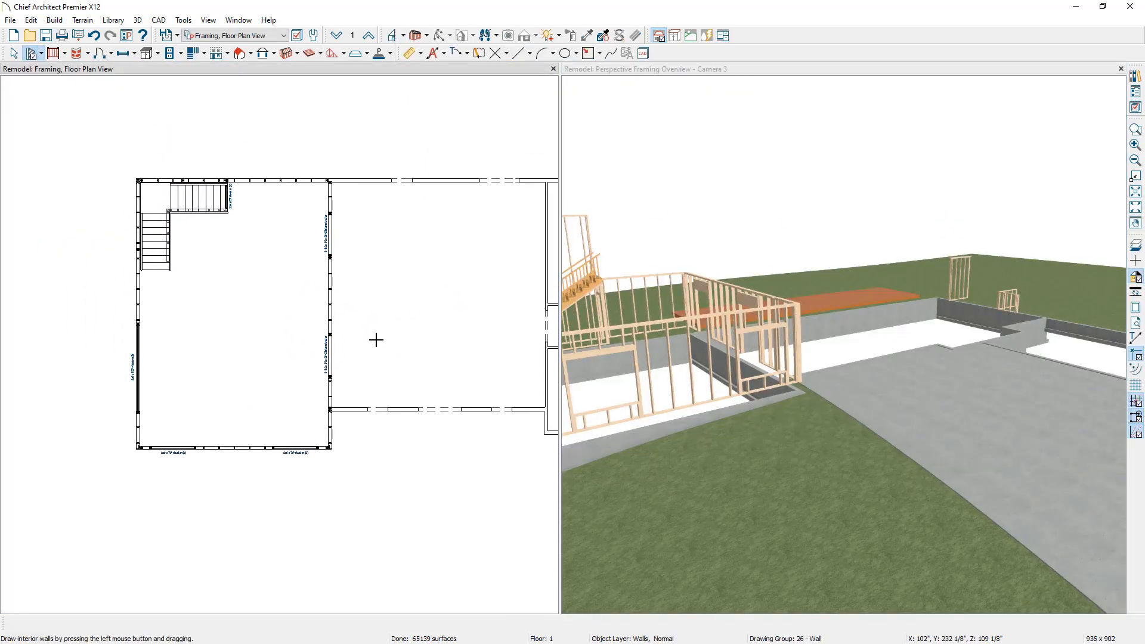
scroll(376, 341, up, 2)
middle_drag(622, 317, 779, 316)
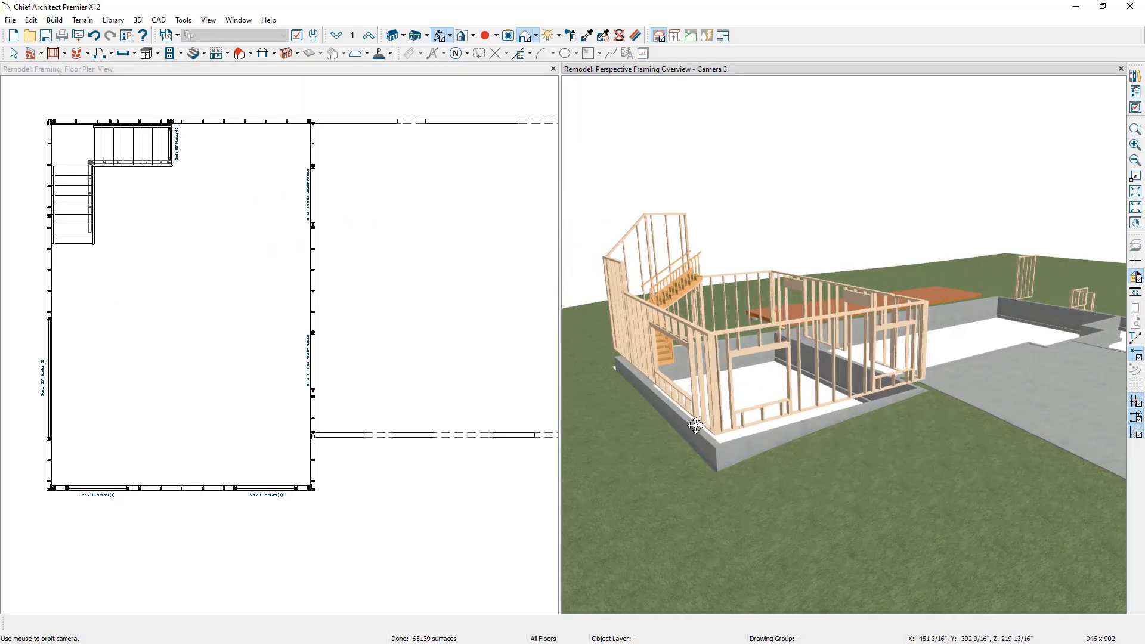
Build the floor framing for the addition's floor 1 room and inspect it in the 3D overview.
key(space)
click(249, 350)
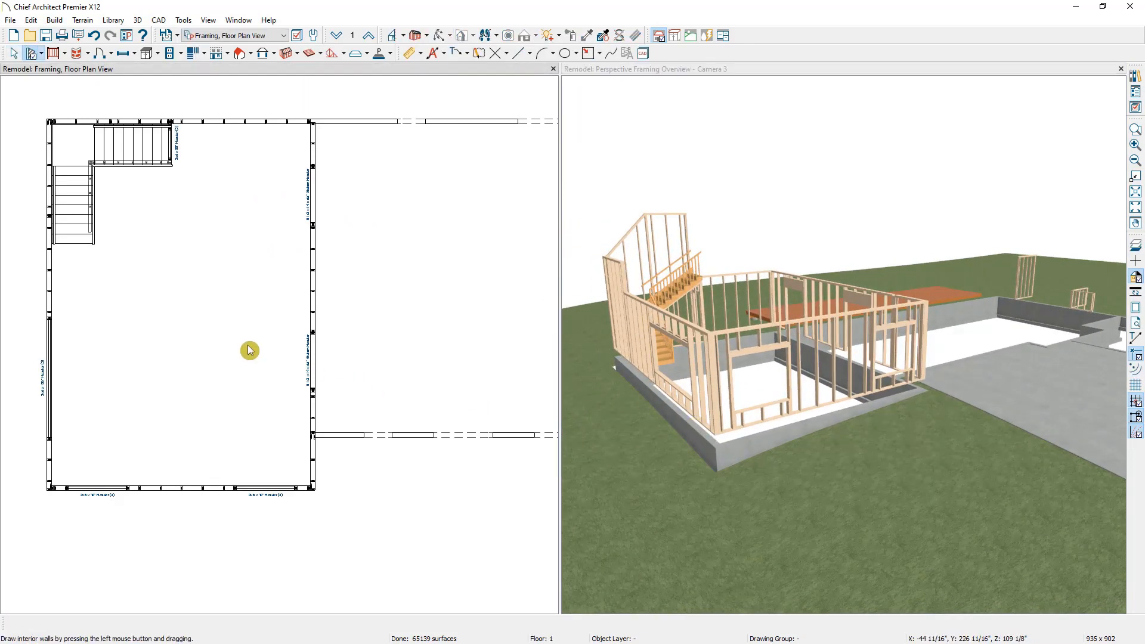
click(250, 350)
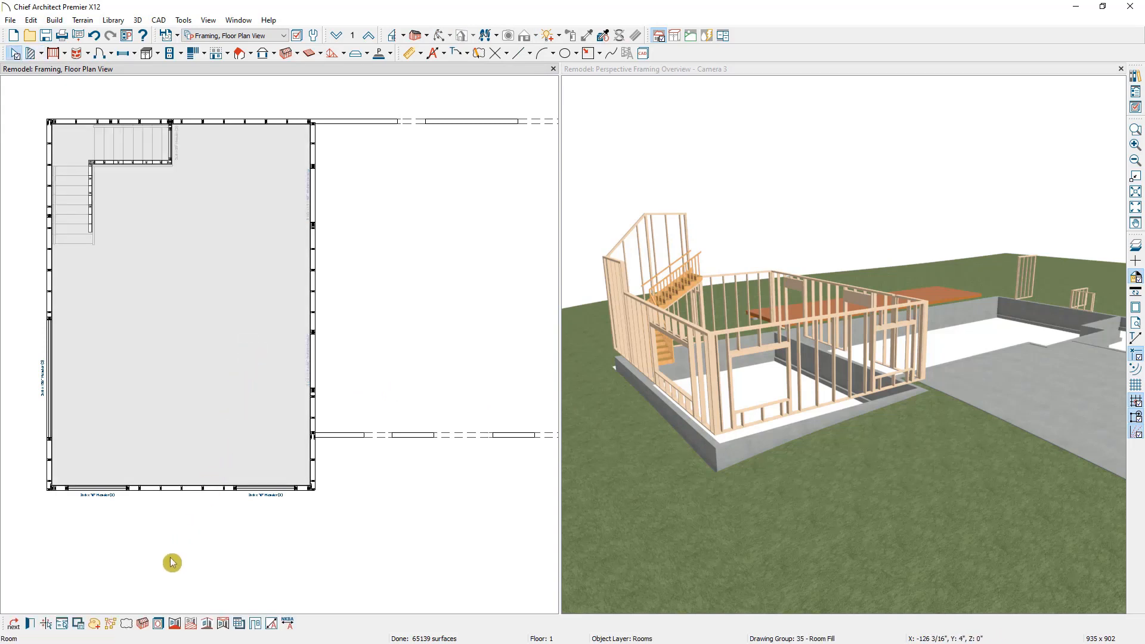
click(143, 627)
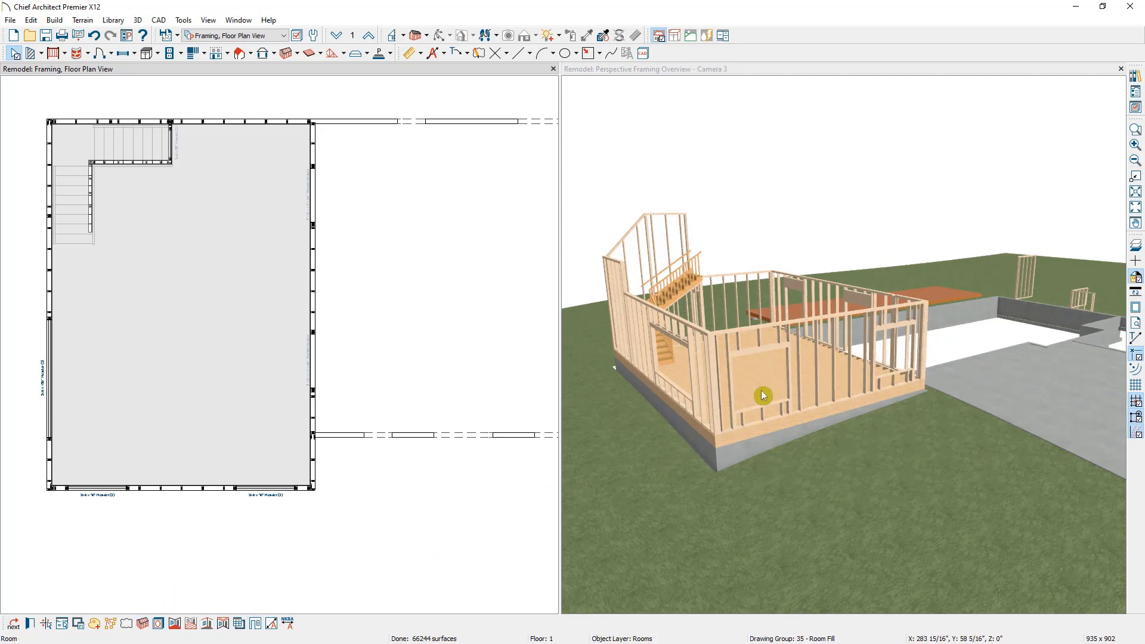
drag(763, 395, 819, 386)
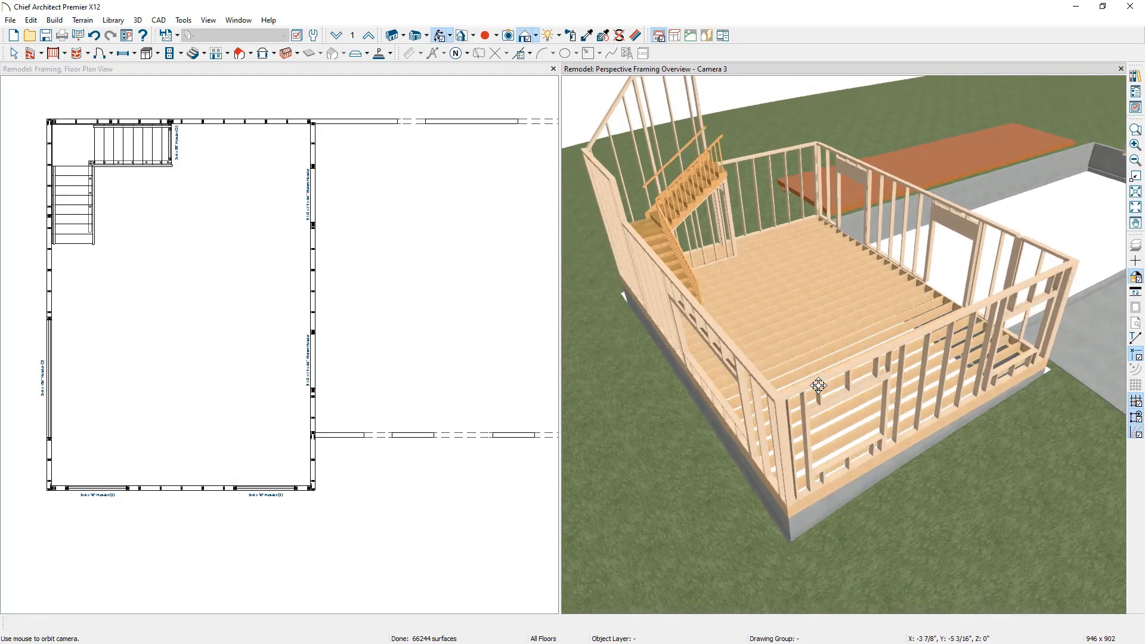
Examine the addition's floor joists on floor 0, then return to floor 1 and check the framing in 3D.
click(327, 74)
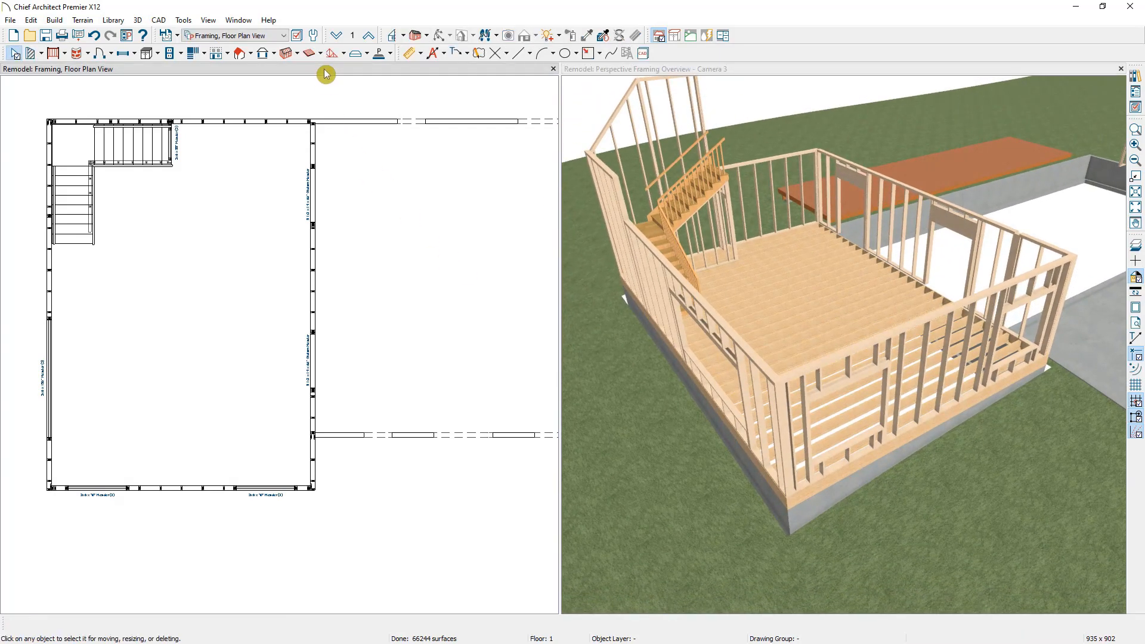
click(338, 39)
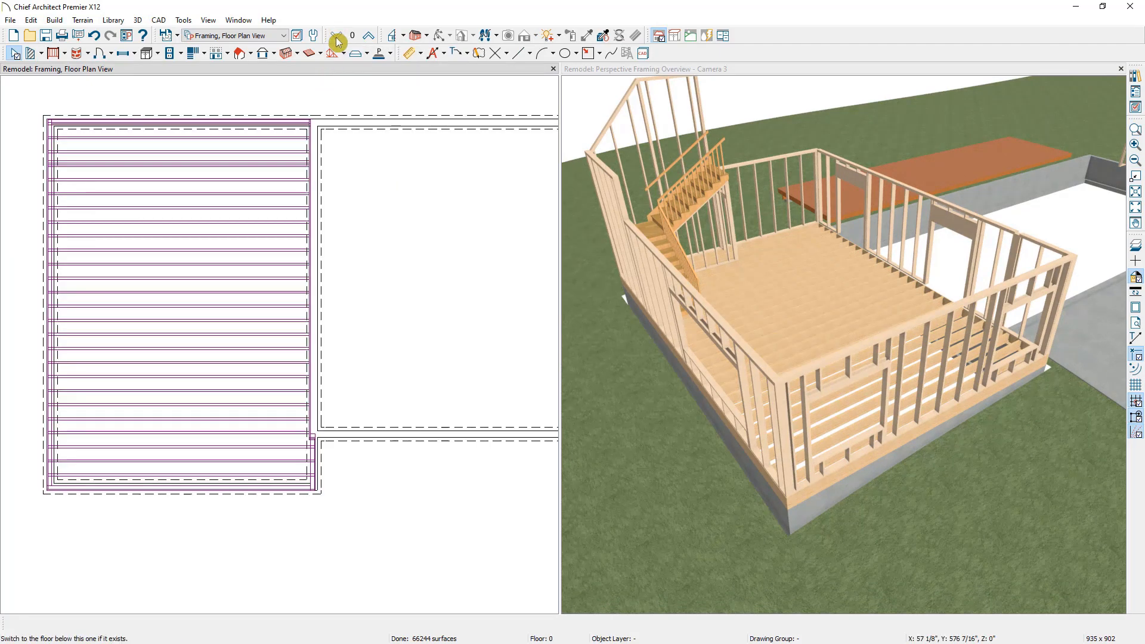
click(218, 363)
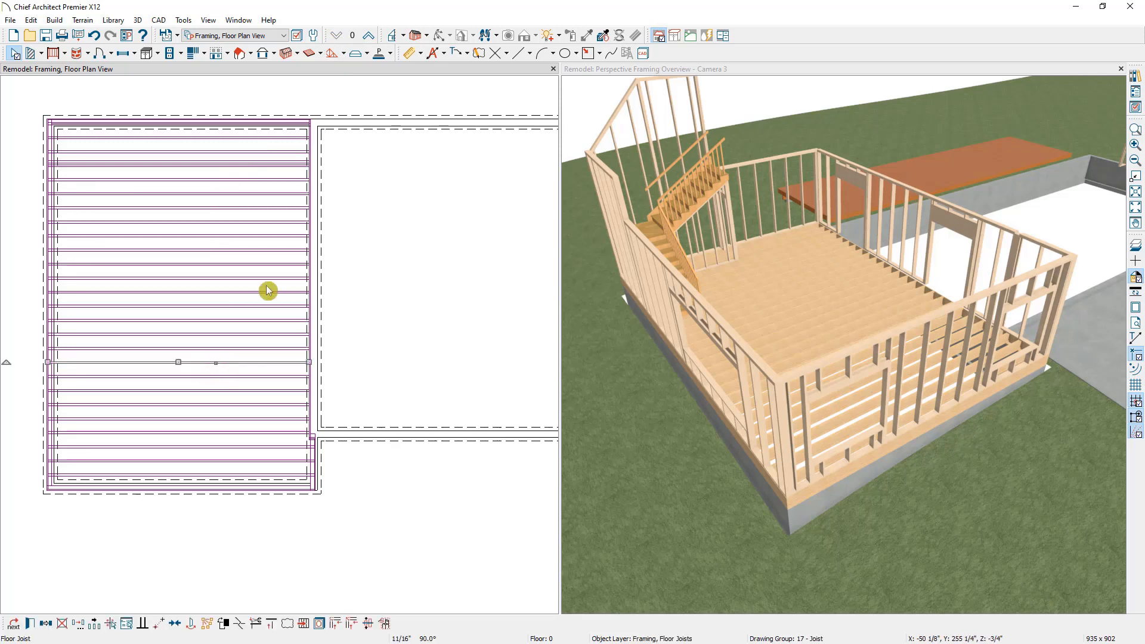
click(369, 40)
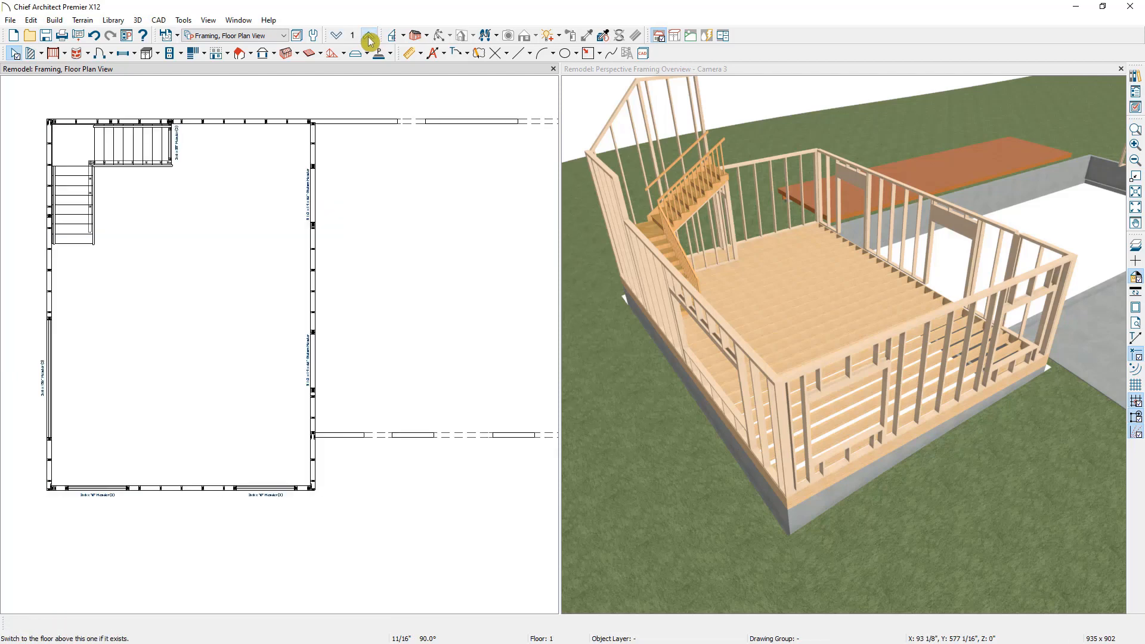
middle_drag(764, 286, 775, 335)
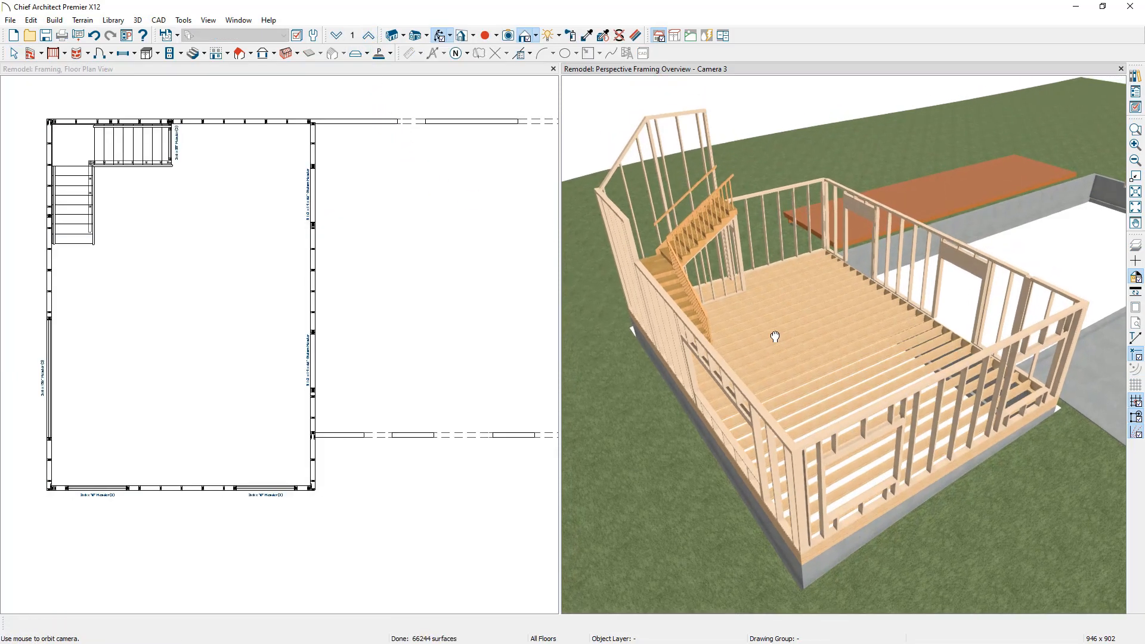
drag(775, 335, 760, 278)
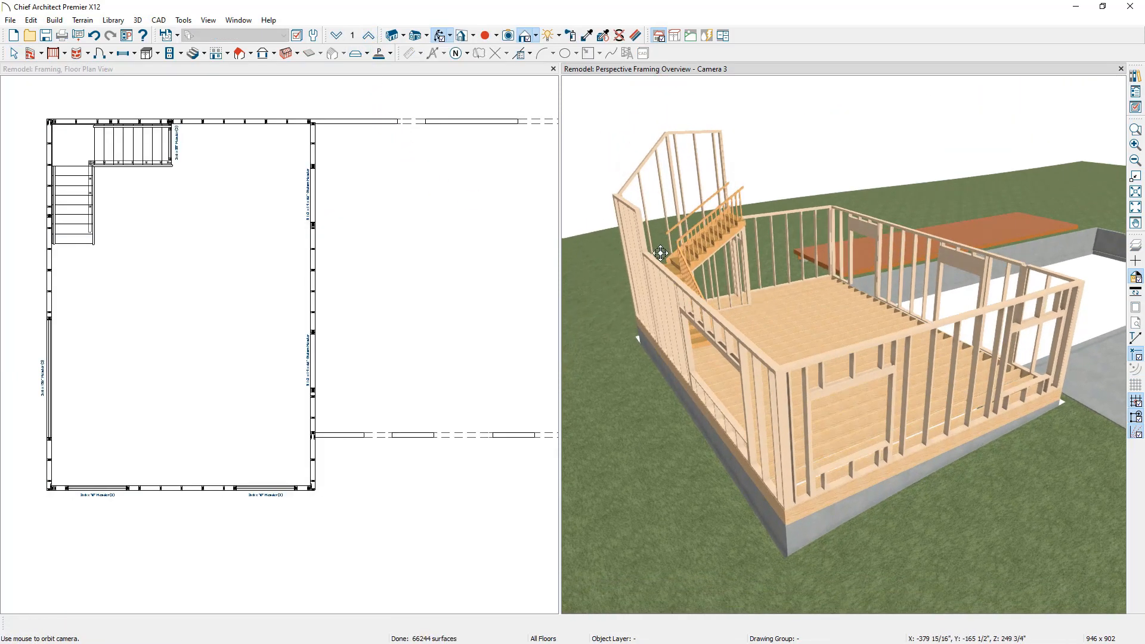
On floor 2, build framing for all the addition's walls and for the floor of its main room.
click(391, 80)
click(368, 35)
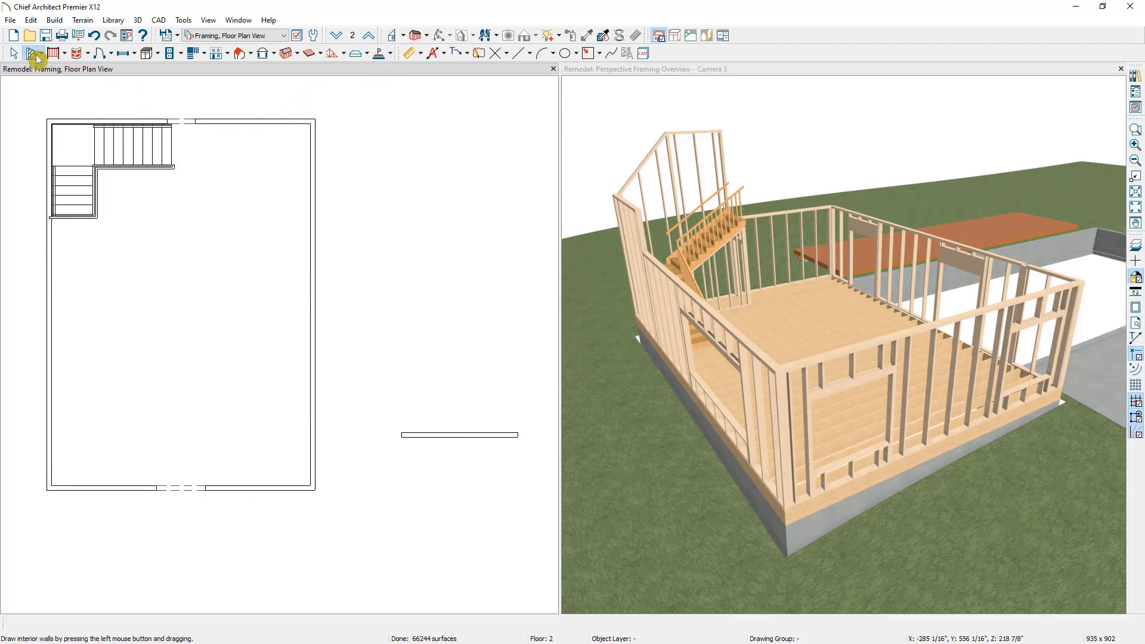
drag(33, 94, 351, 548)
click(288, 622)
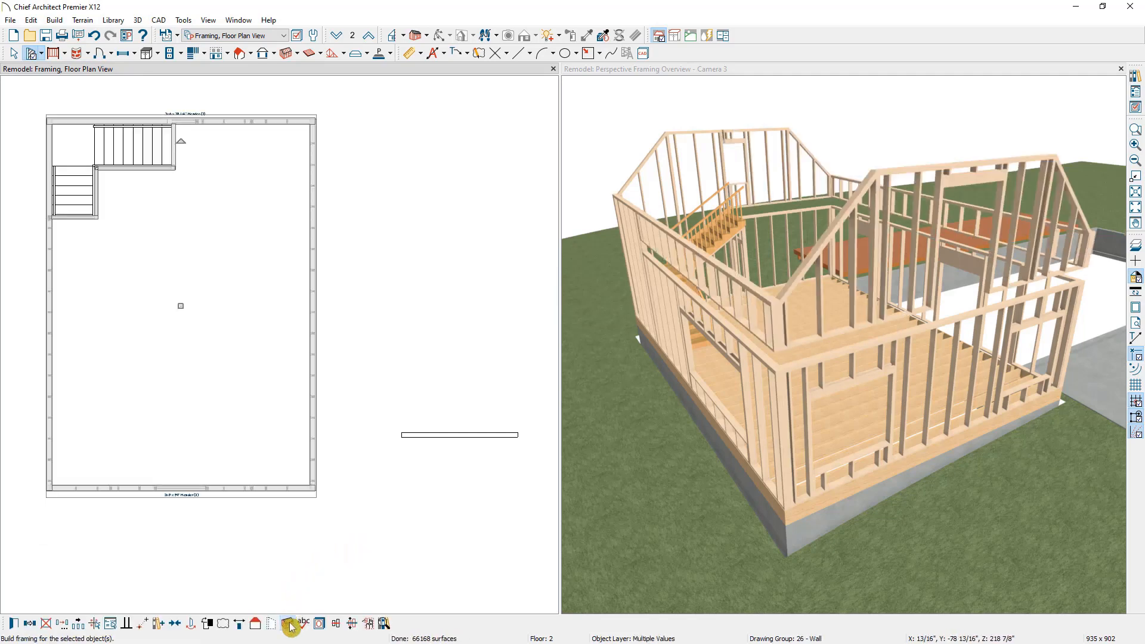
click(236, 402)
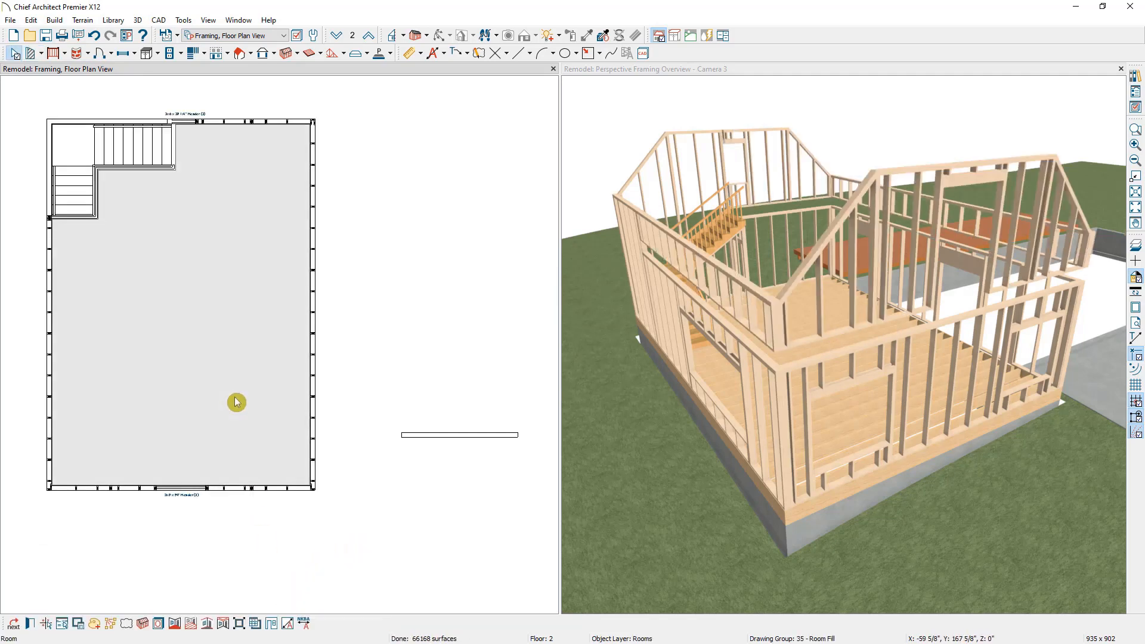
click(143, 623)
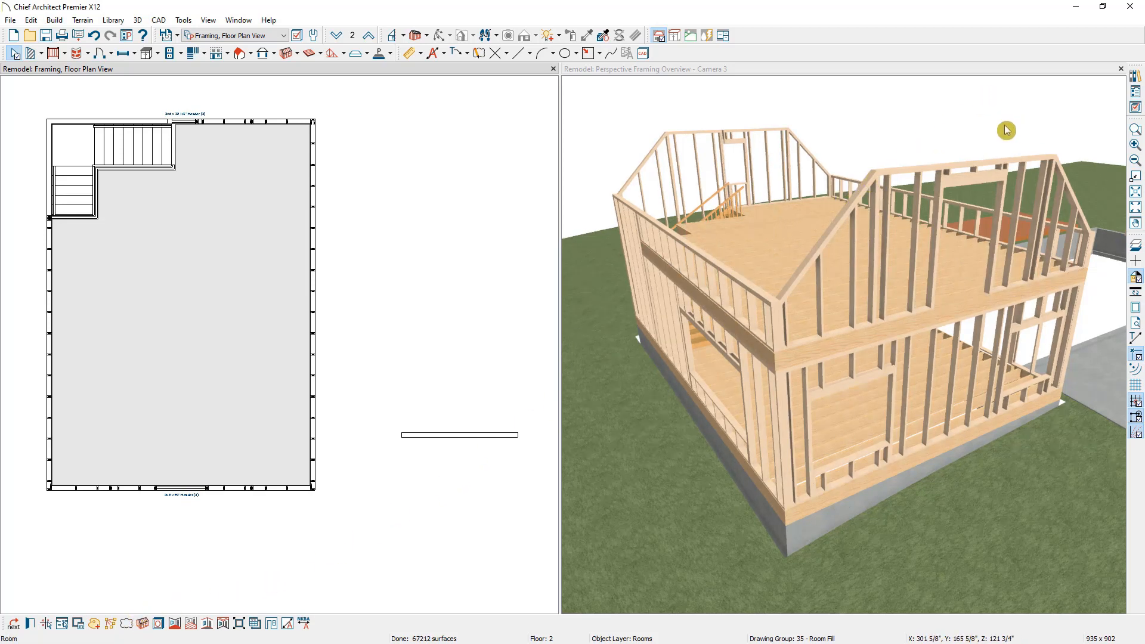
On the attic level, build framing for the two gable walls at opposite ends of the addition.
click(368, 35)
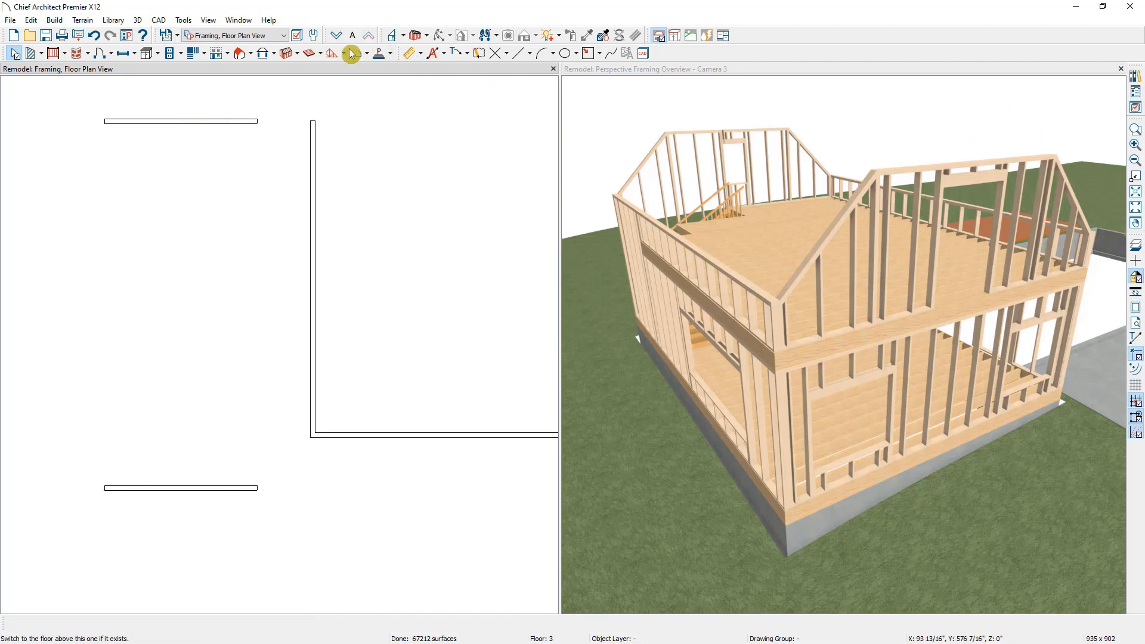
click(221, 132)
shift+click(205, 495)
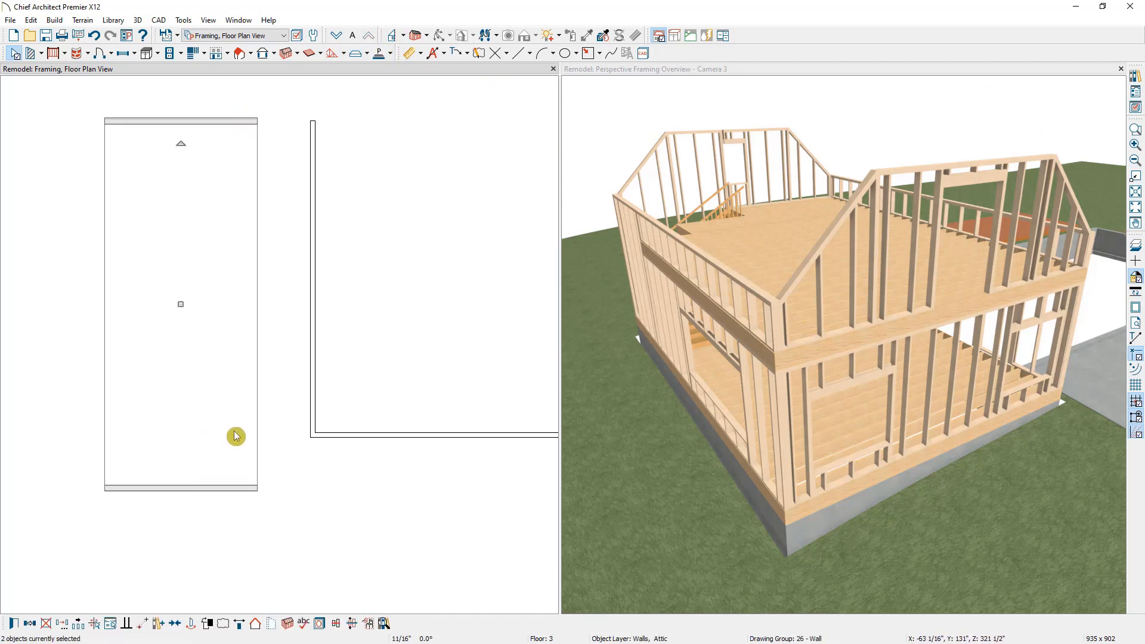
click(287, 624)
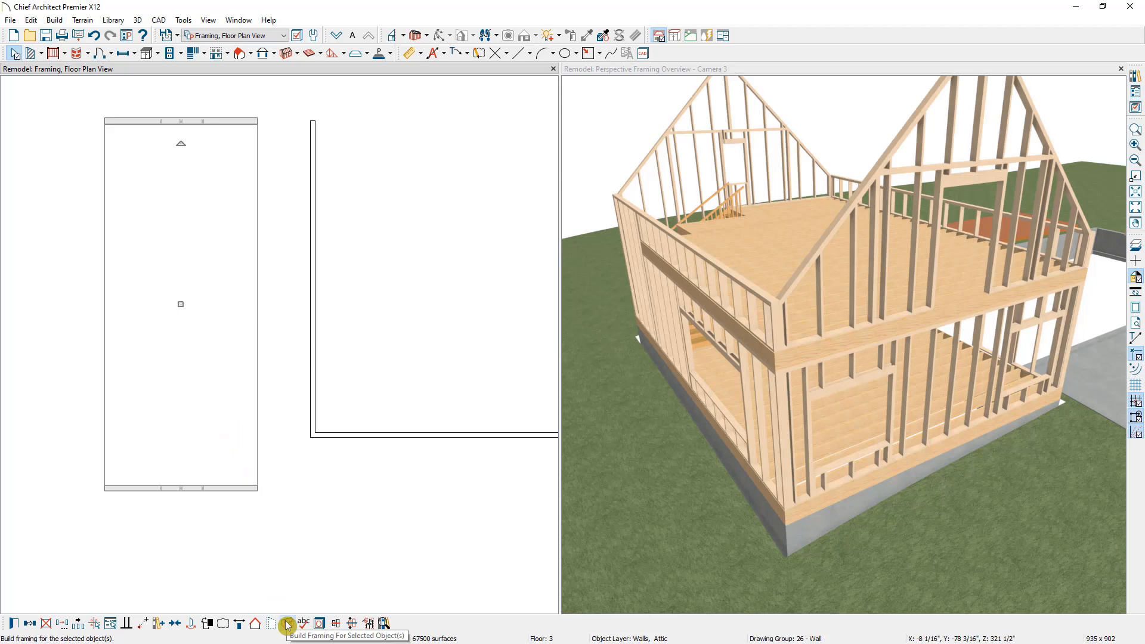
click(302, 521)
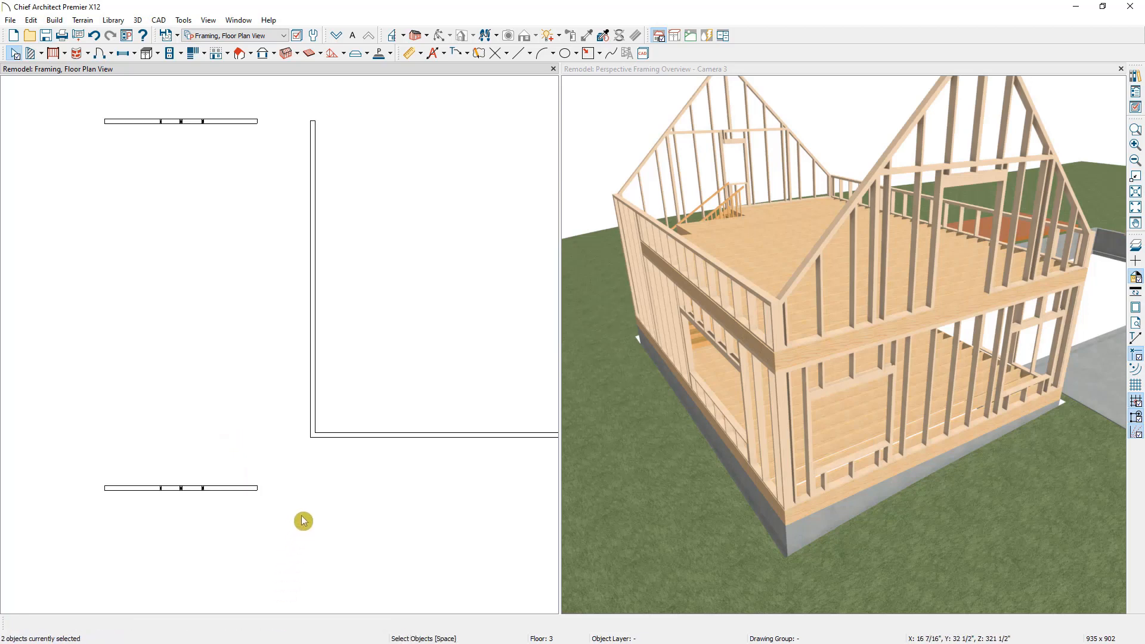
In the Framing, Roof Plan View on floor 2, build framing for the addition's two roof planes and inspect it in 3D.
click(255, 35)
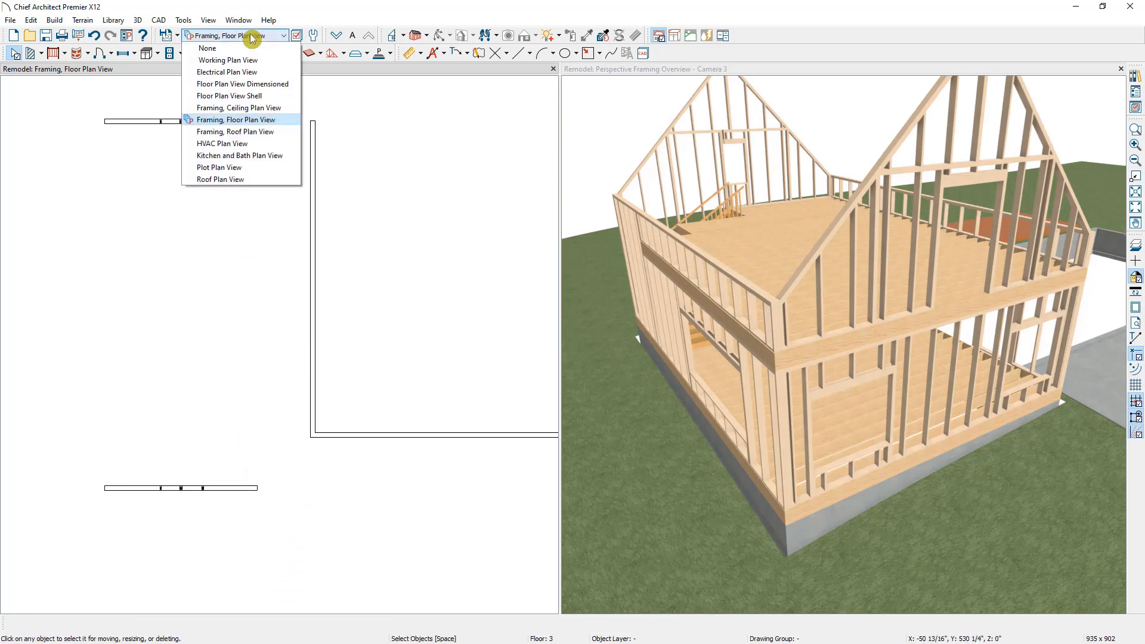
click(261, 132)
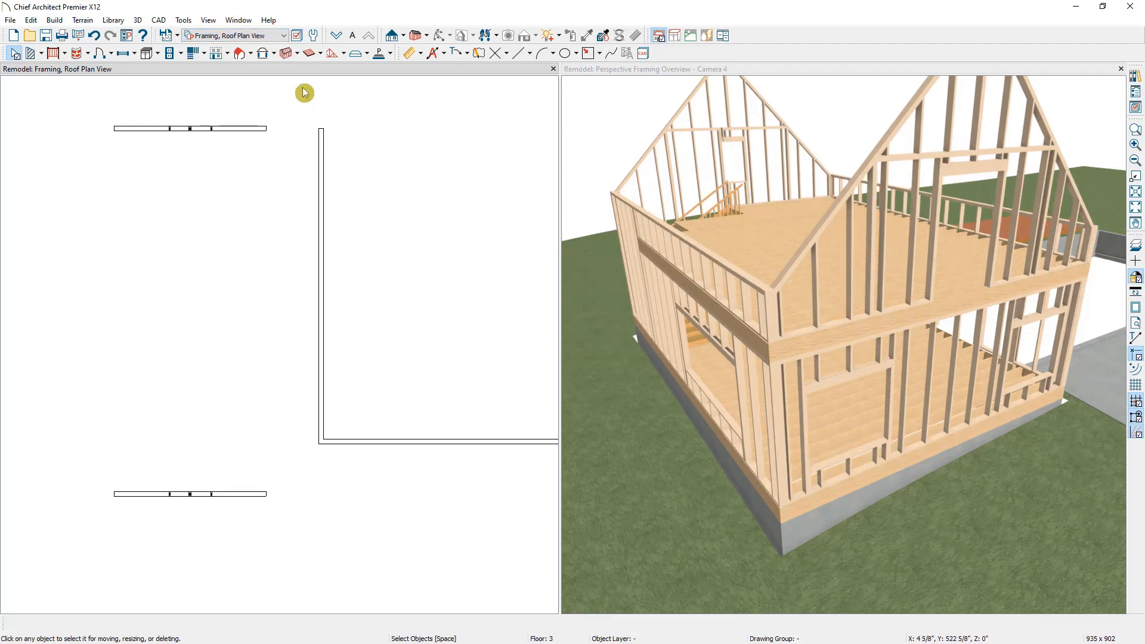
click(336, 37)
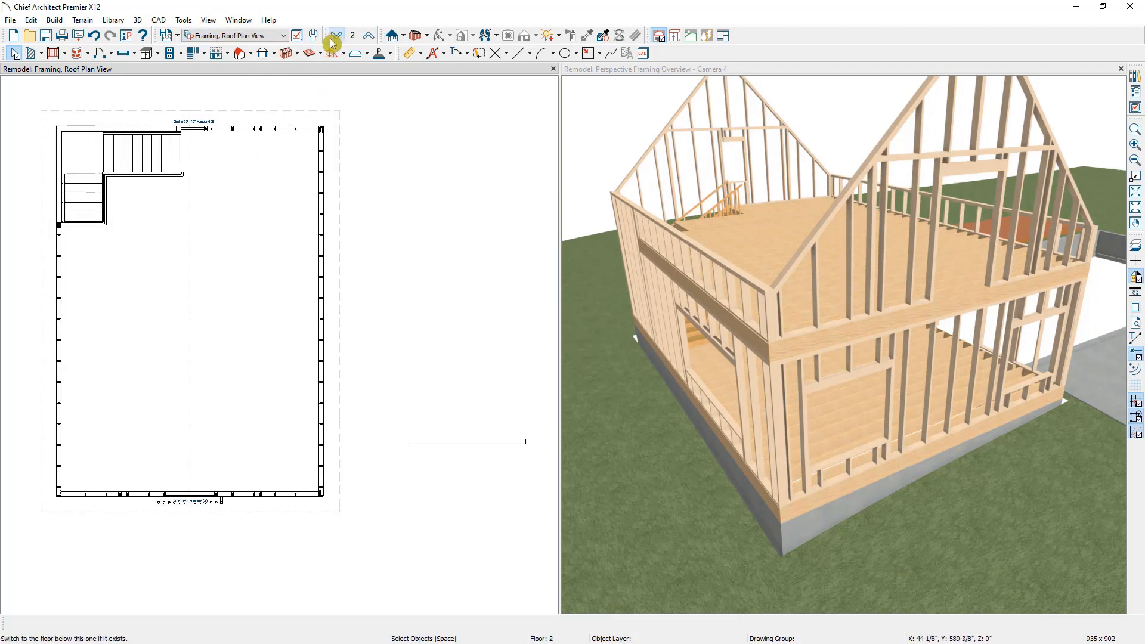
click(296, 112)
shift+click(148, 114)
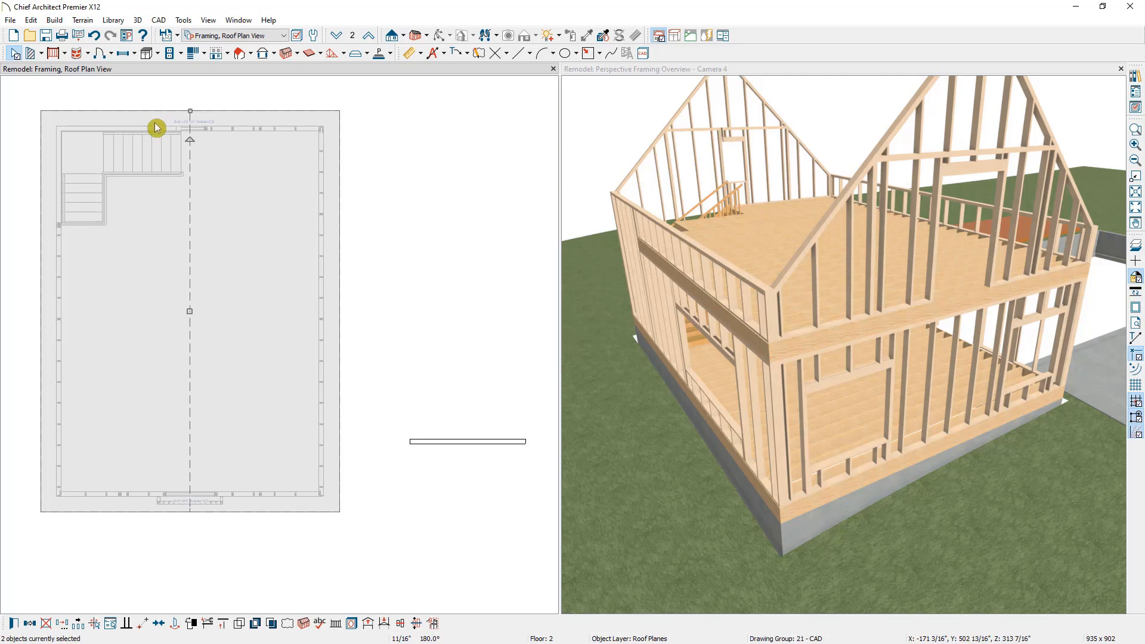
click(305, 624)
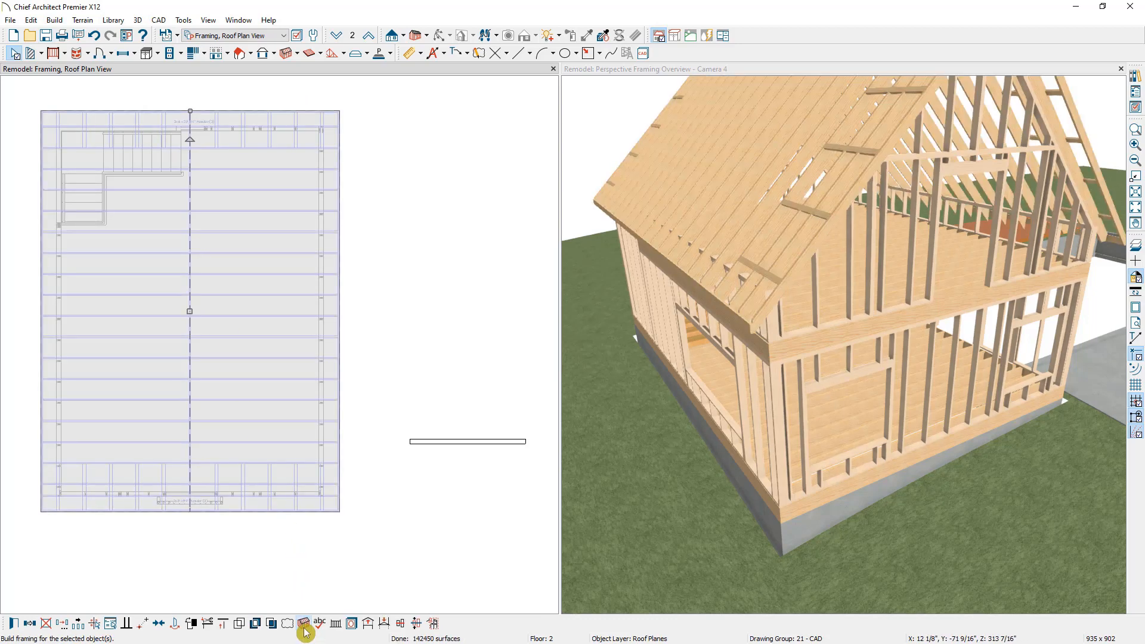
drag(824, 227, 676, 238)
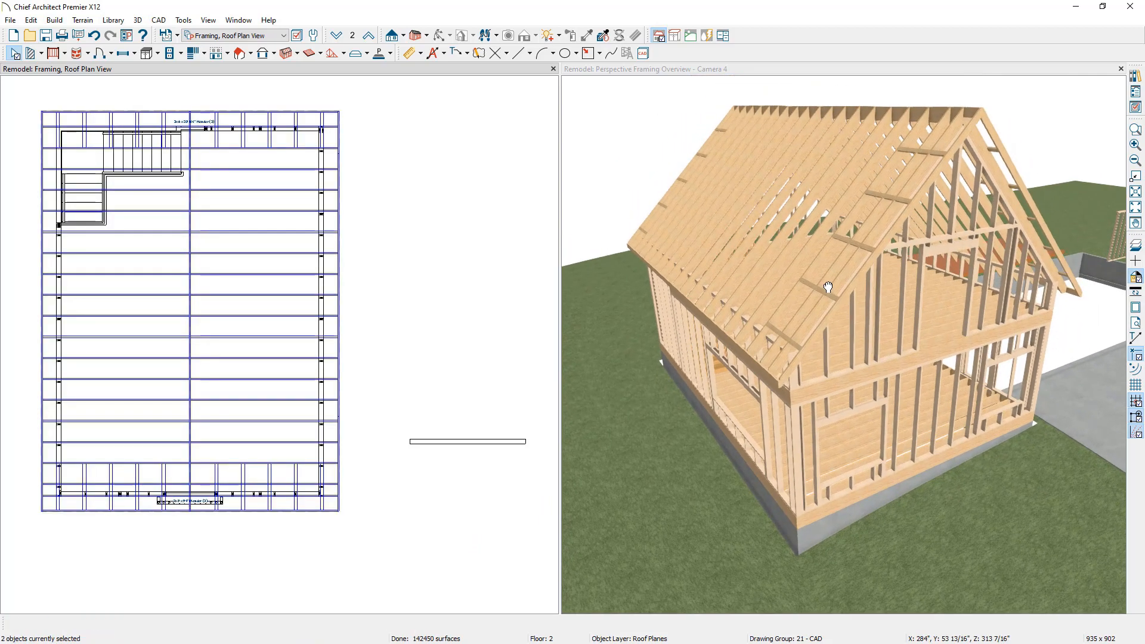
click(327, 96)
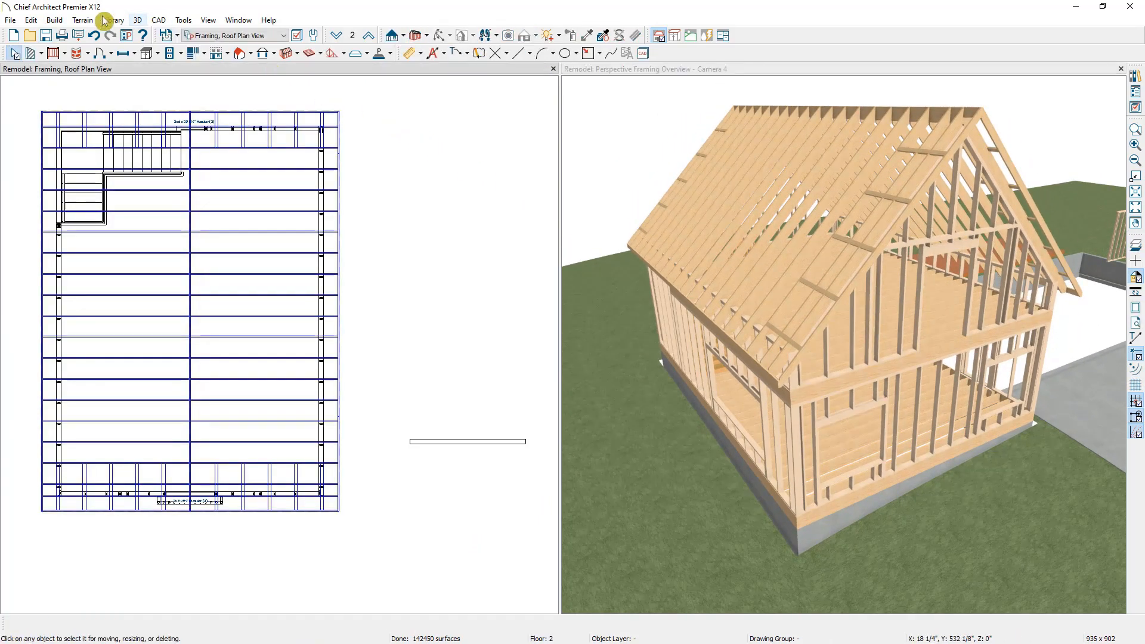
Review the available manual framing tools, and examine the framed interior walls of the existing house on floor 1.
click(54, 19)
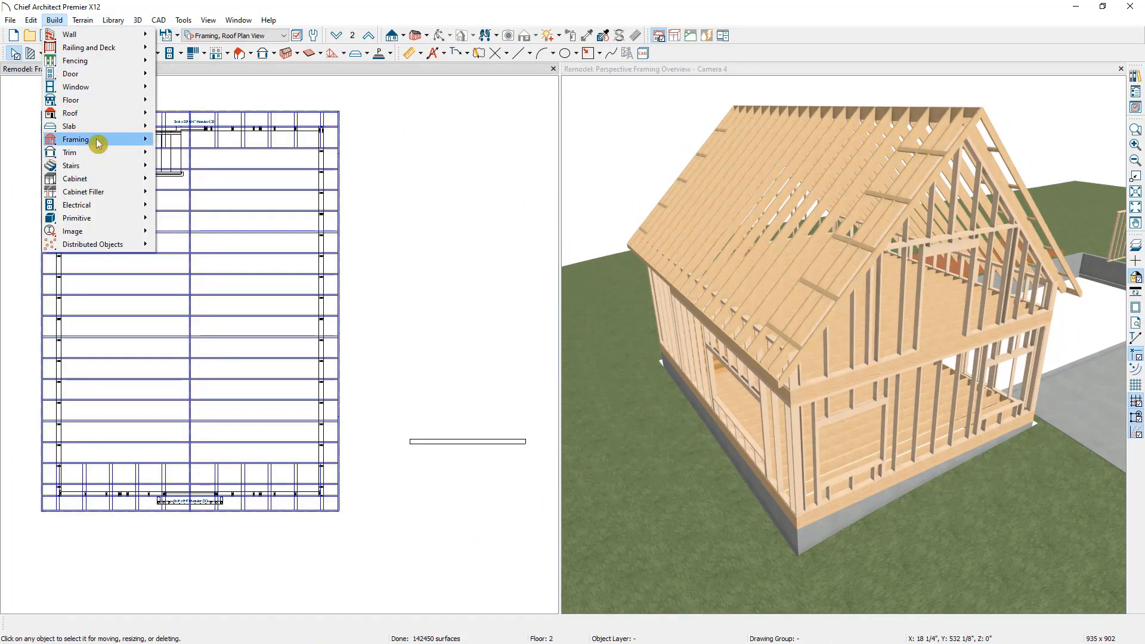
mouse_move(95, 140)
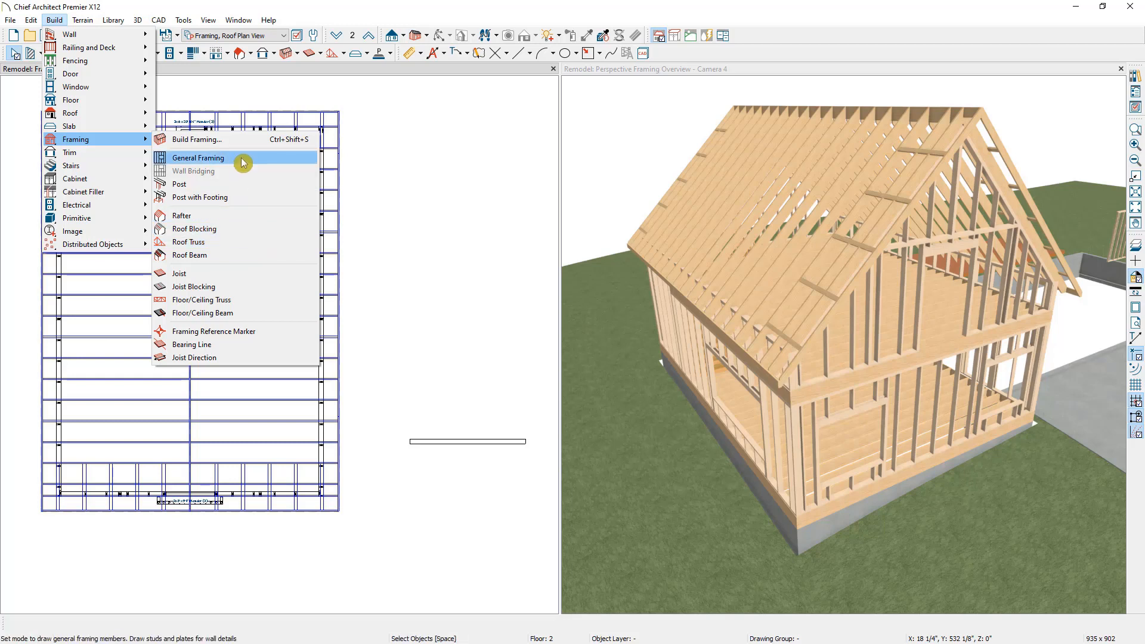
click(340, 37)
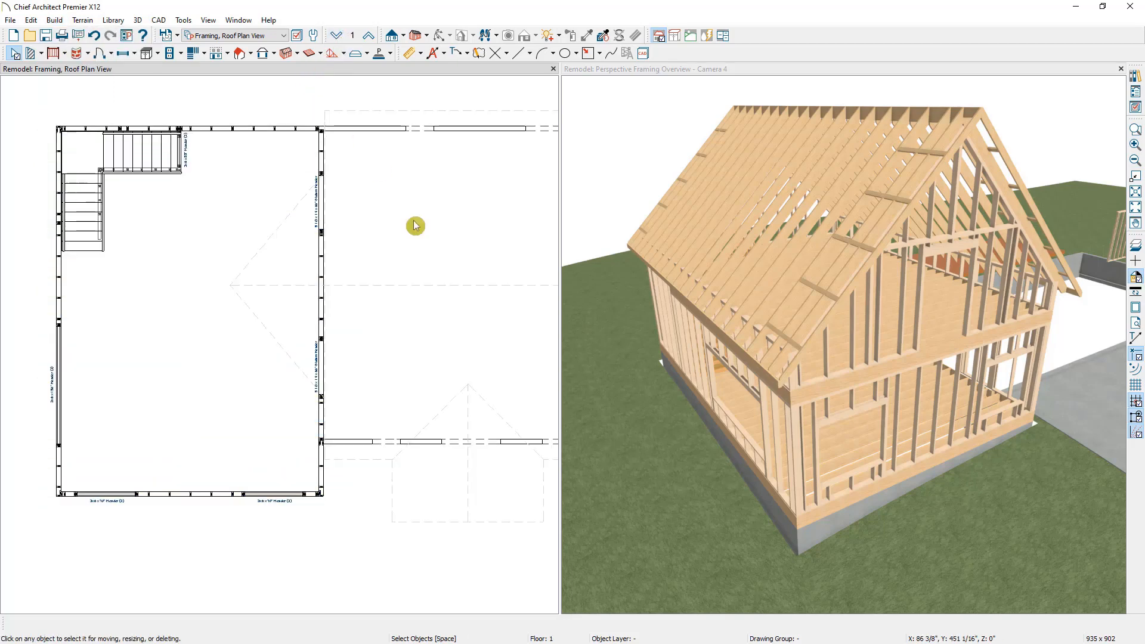
scroll(421, 249, down, 1)
middle_drag(420, 249, 194, 220)
middle_drag(381, 269, 169, 258)
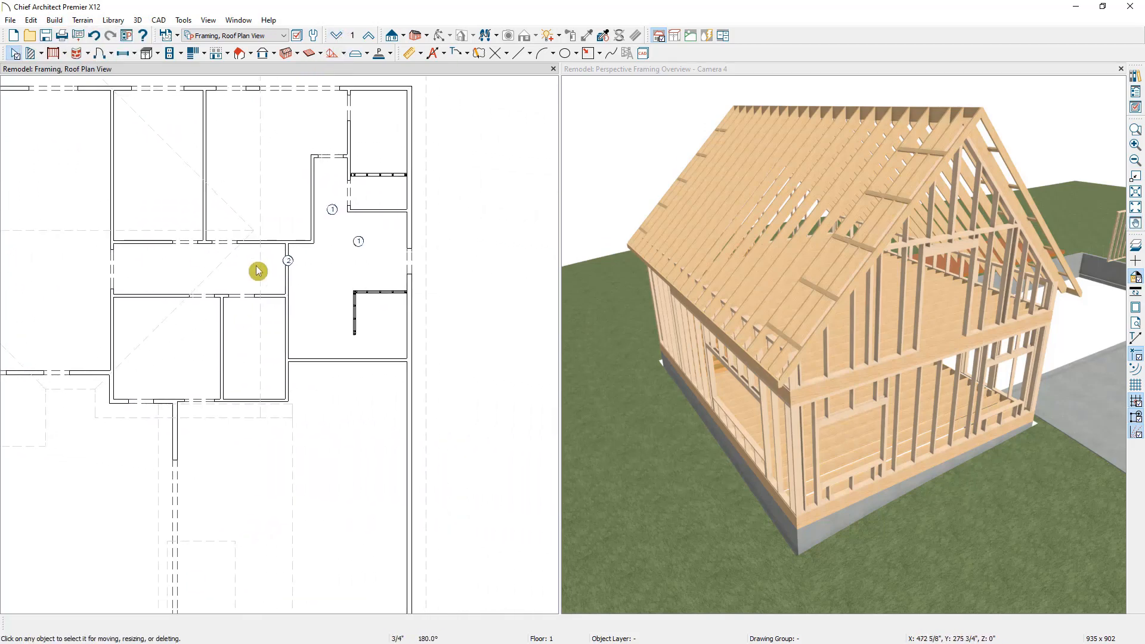
scroll(400, 309, up, 2)
scroll(401, 307, up, 1)
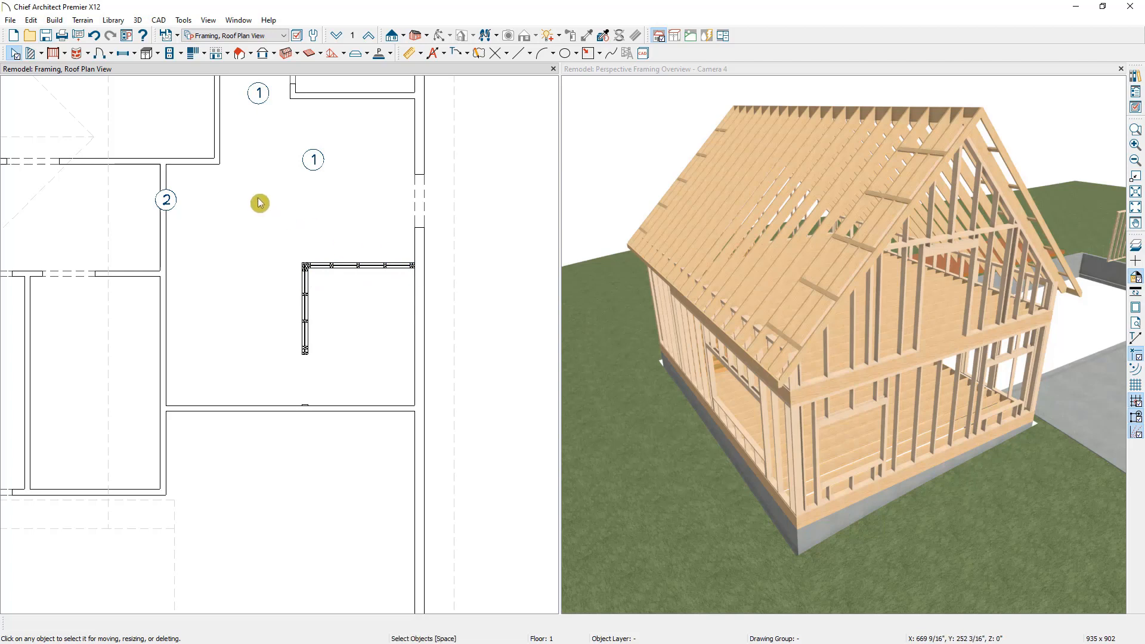
click(54, 20)
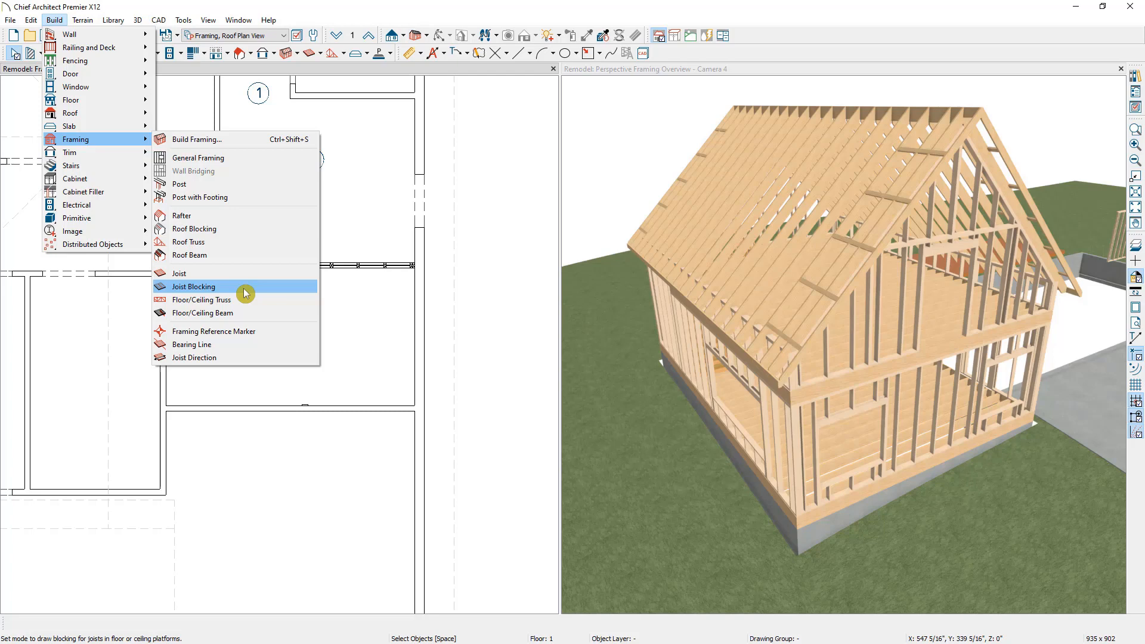
key(Escape)
key(Escape)
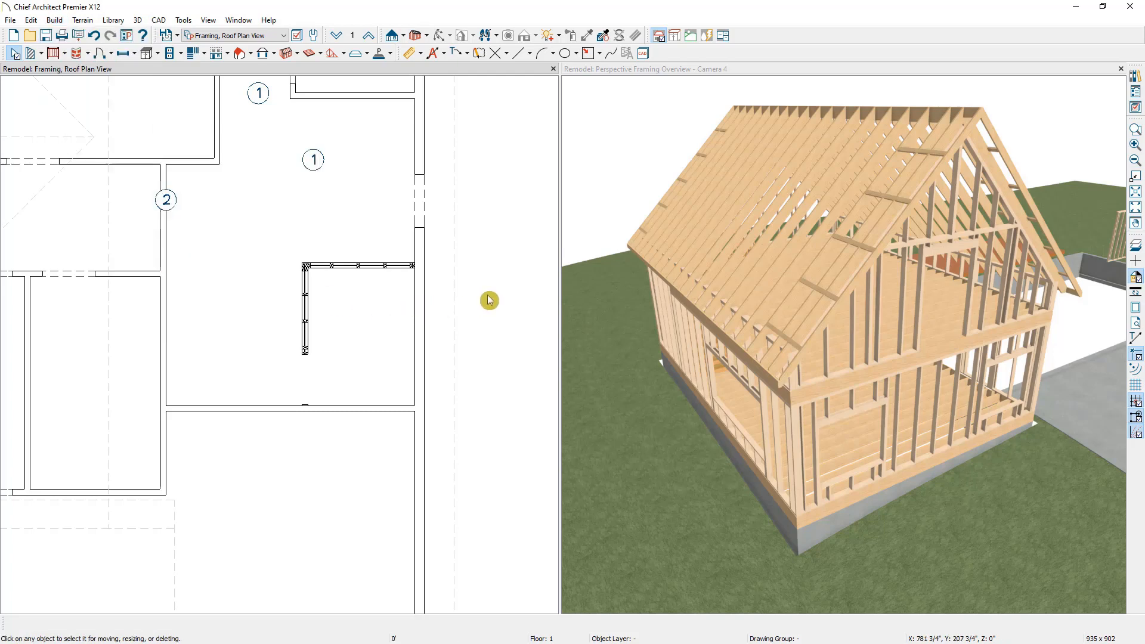
In the 3D overview, select both headers over the openings in the addition's lower wall facing the existing house and open their specification.
click(595, 176)
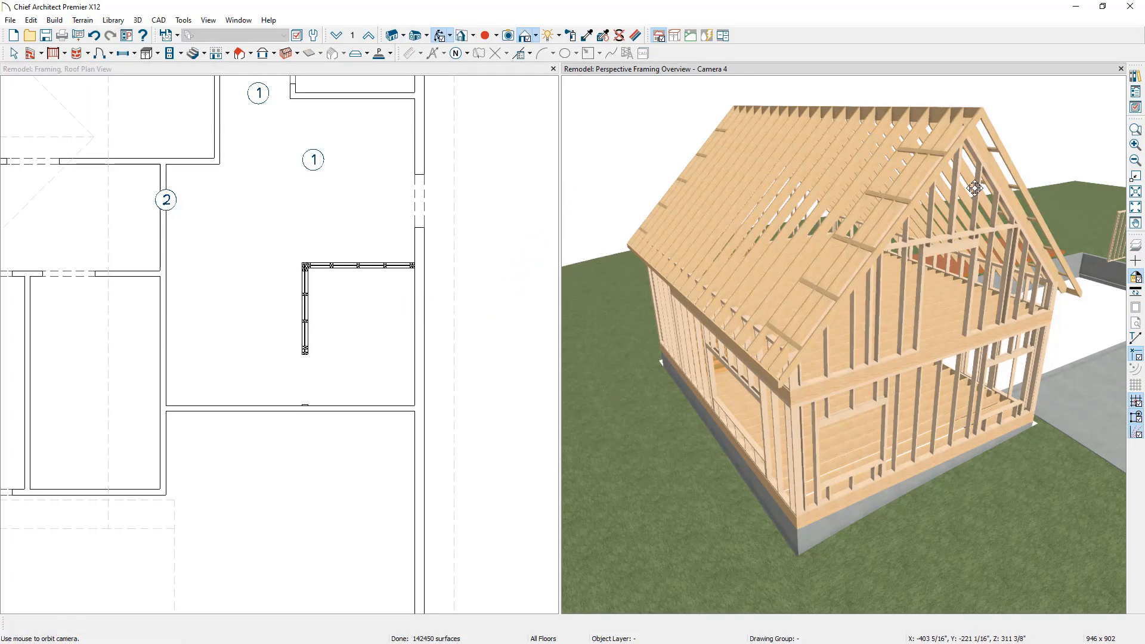
drag(975, 189, 863, 326)
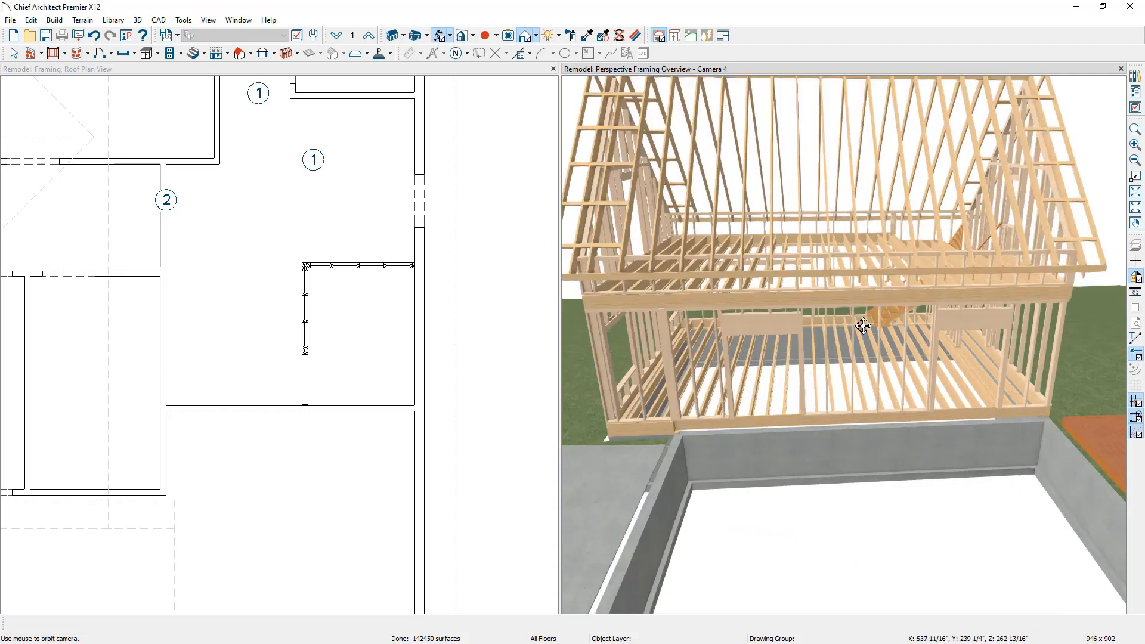
scroll(863, 326, up, 2)
key(space)
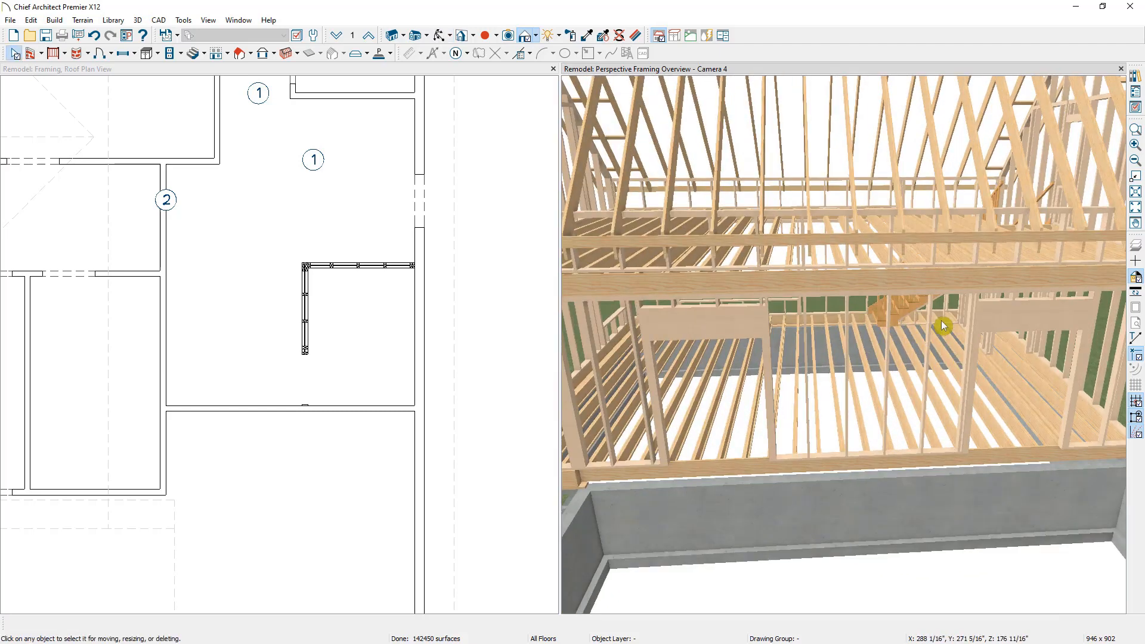
click(1003, 322)
shift+click(734, 330)
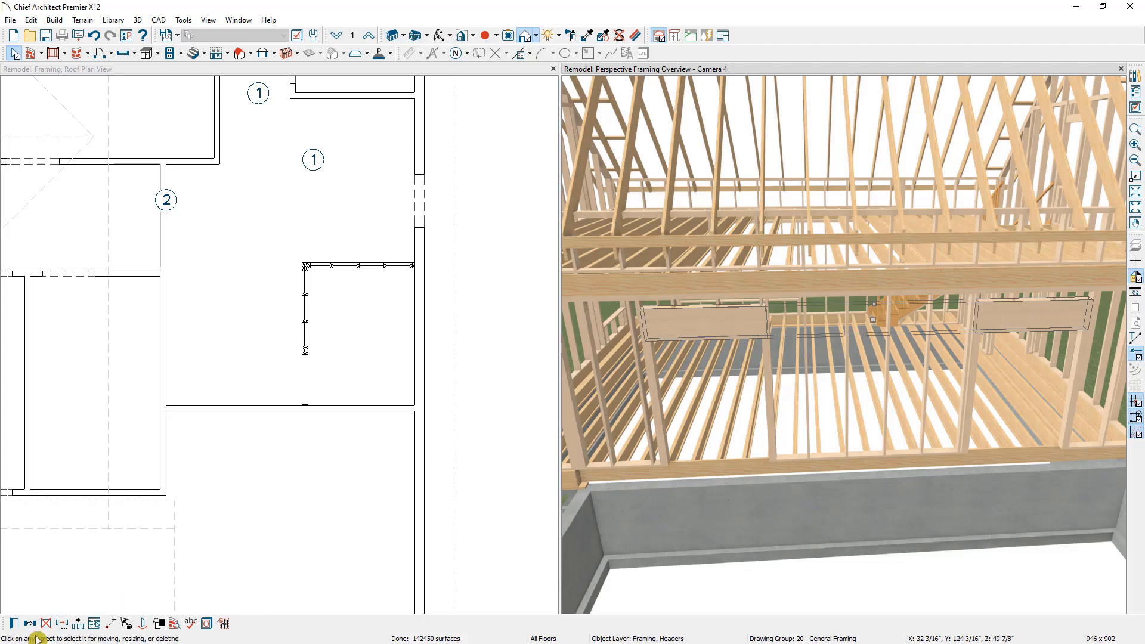
click(13, 624)
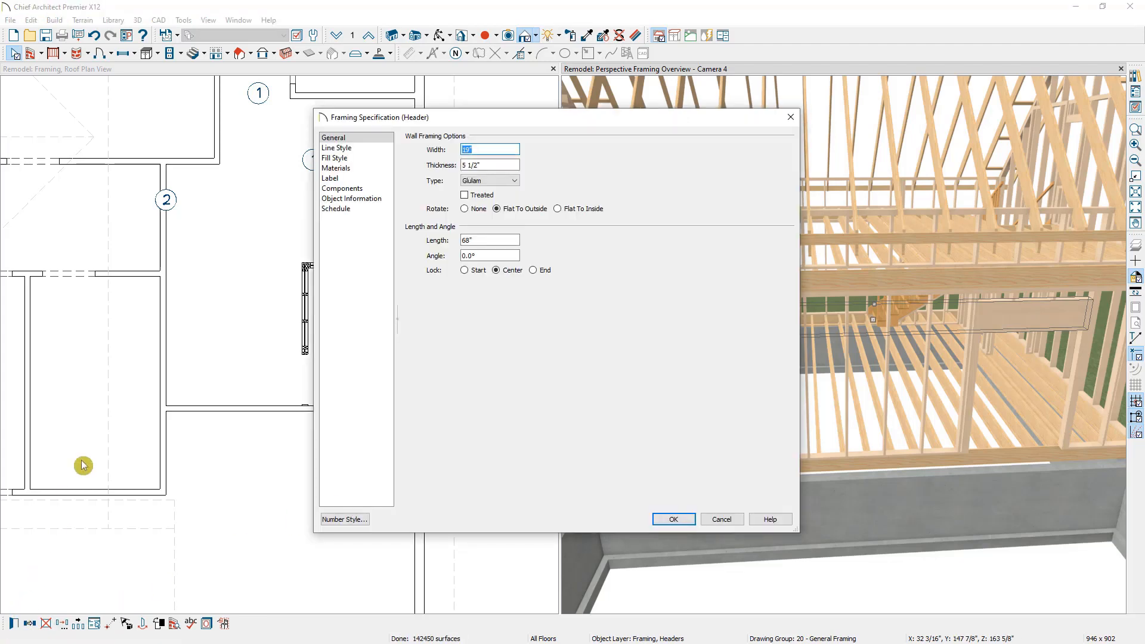
Preview the selected headers' components as a Cut List and set the price of the header - glulam component to 150.
click(340, 189)
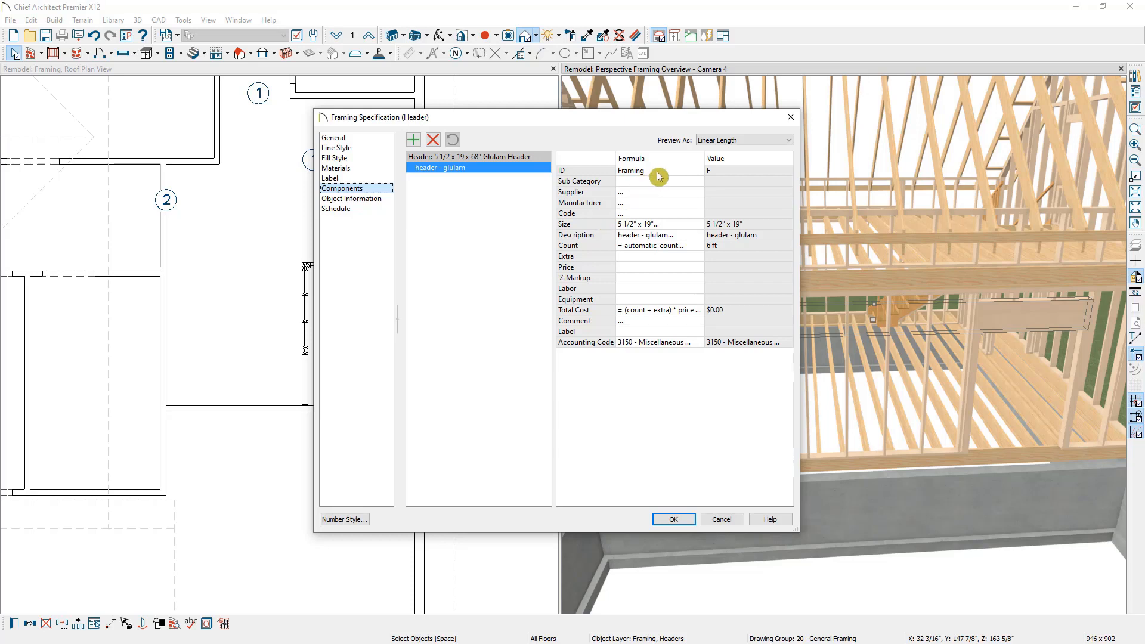
click(720, 143)
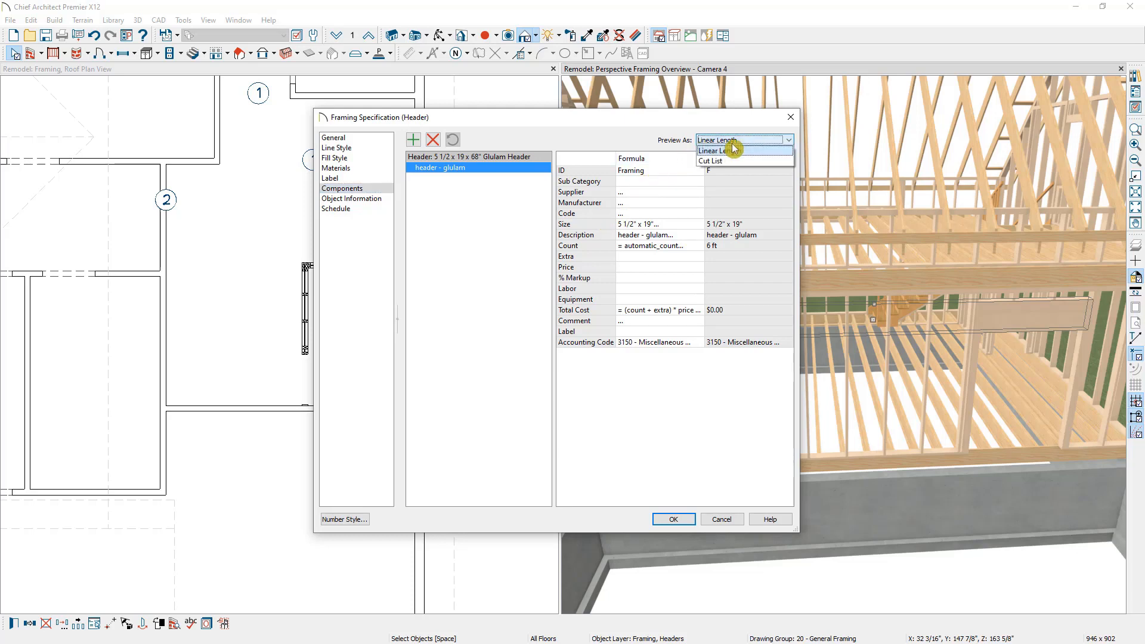
click(729, 158)
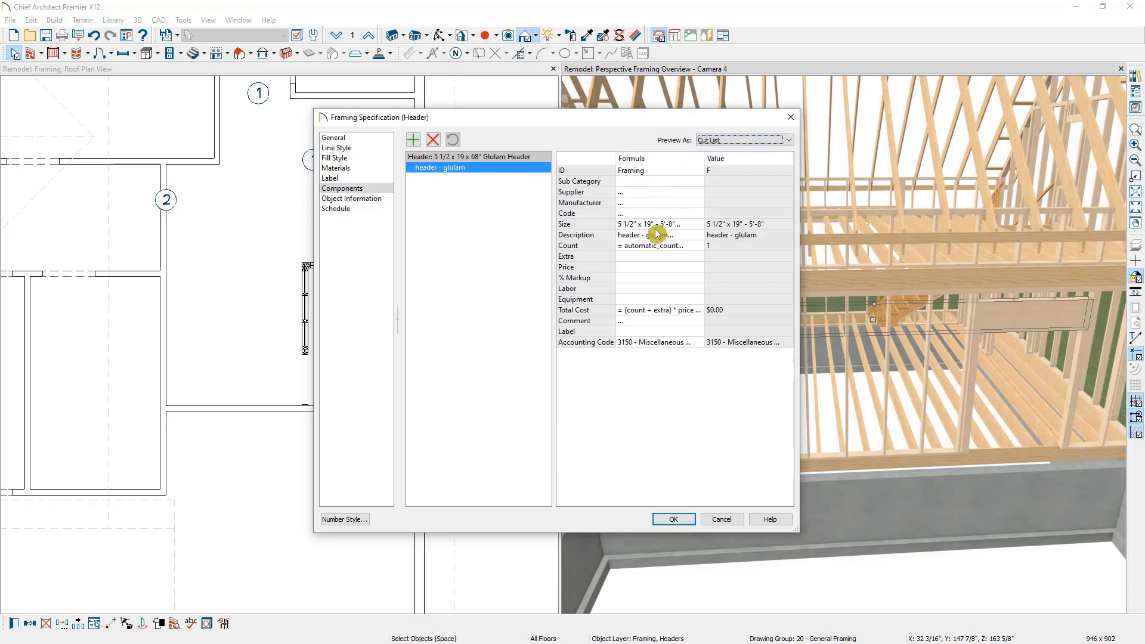
click(637, 270)
text(1)
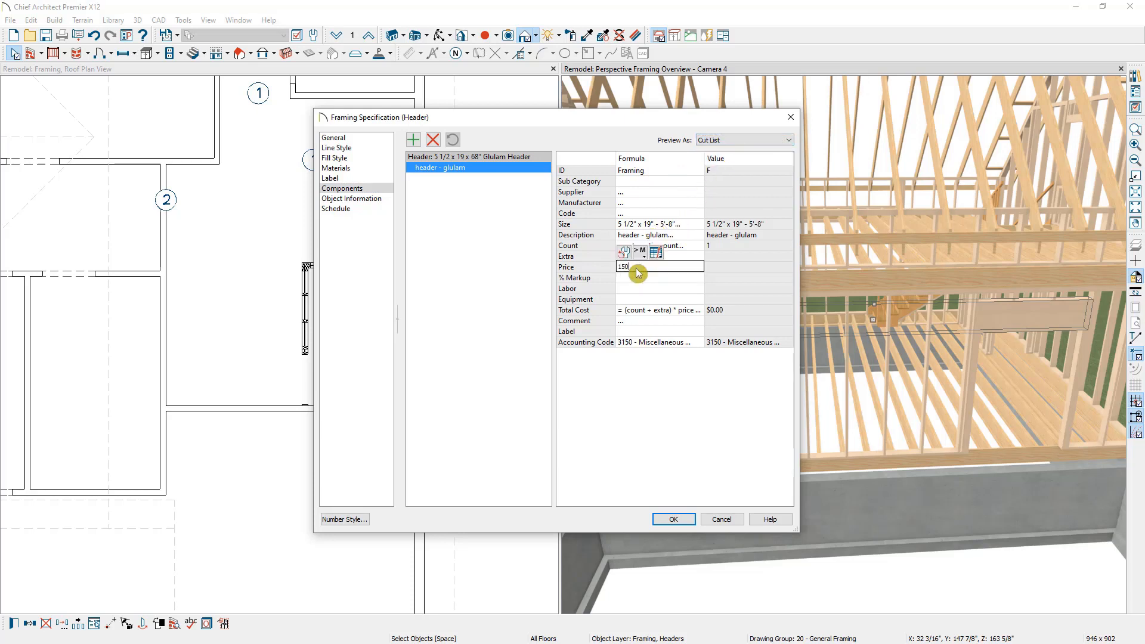
text(50)
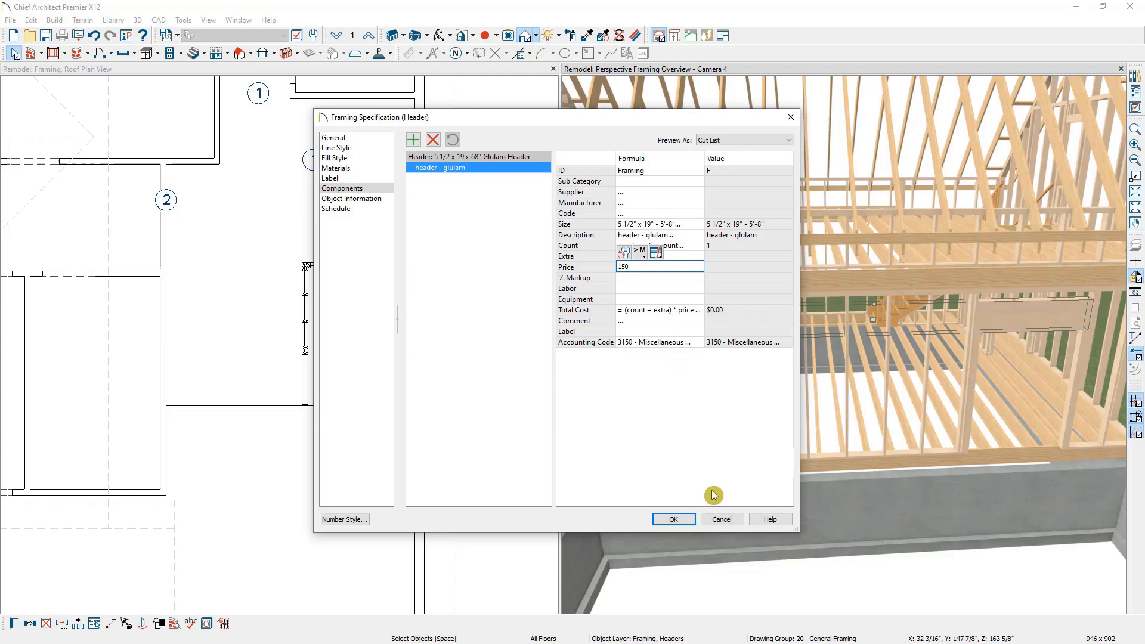
click(675, 520)
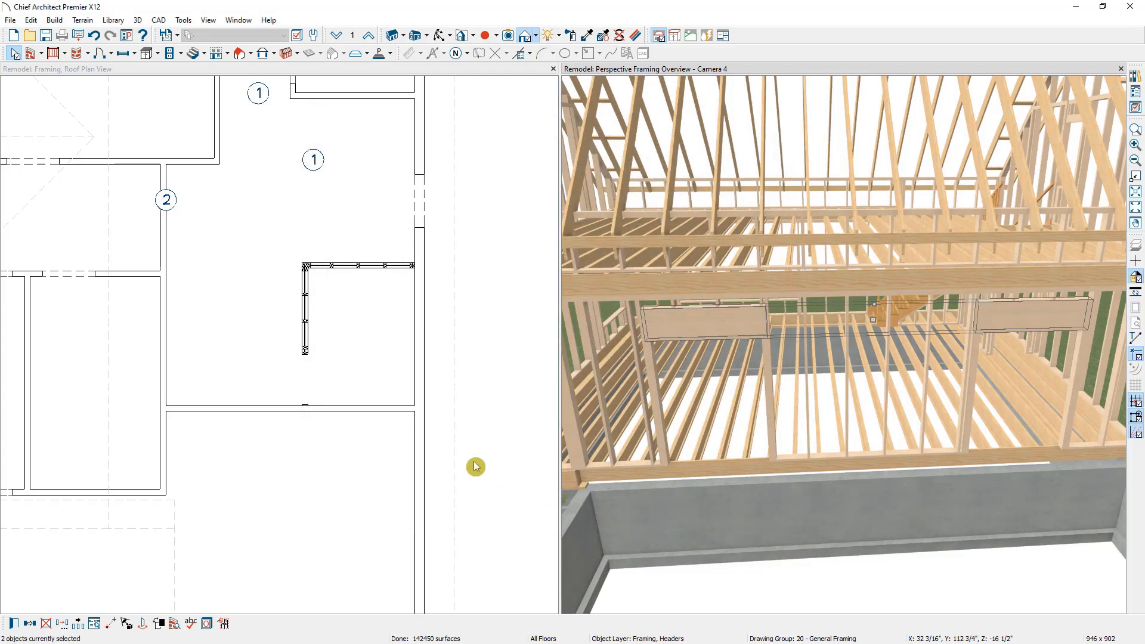
Calculate materials for the irregular floor 1 room holding the markers numbered 1, then close the 3D overview and the resulting materials list.
scroll(472, 464, down, 5)
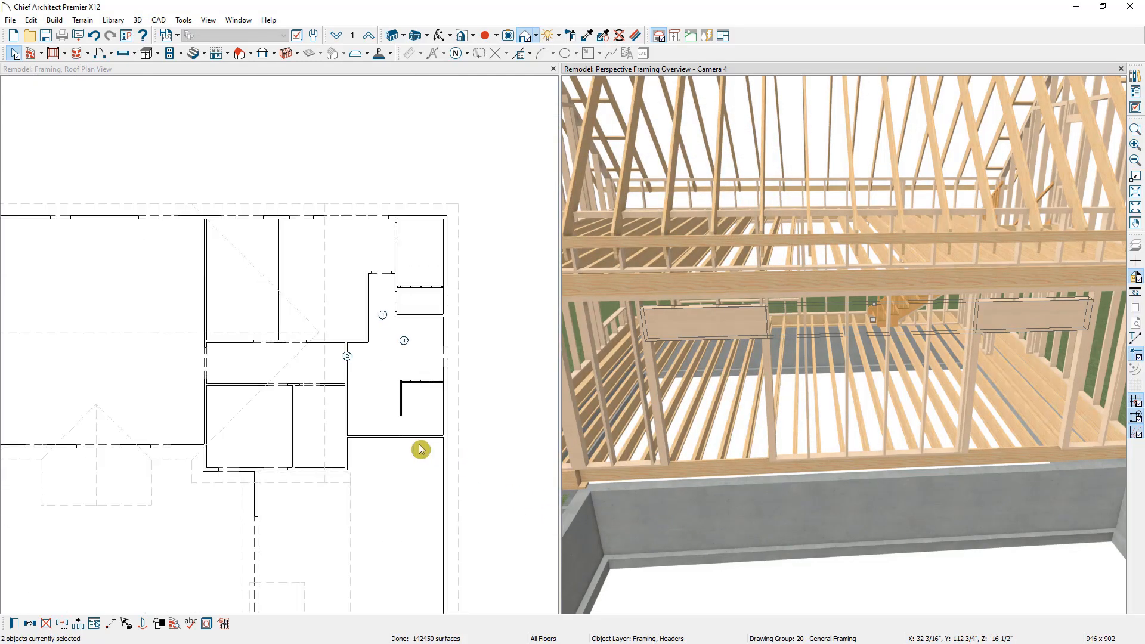
middle_drag(155, 390, 267, 363)
scroll(268, 362, down, 1)
click(271, 363)
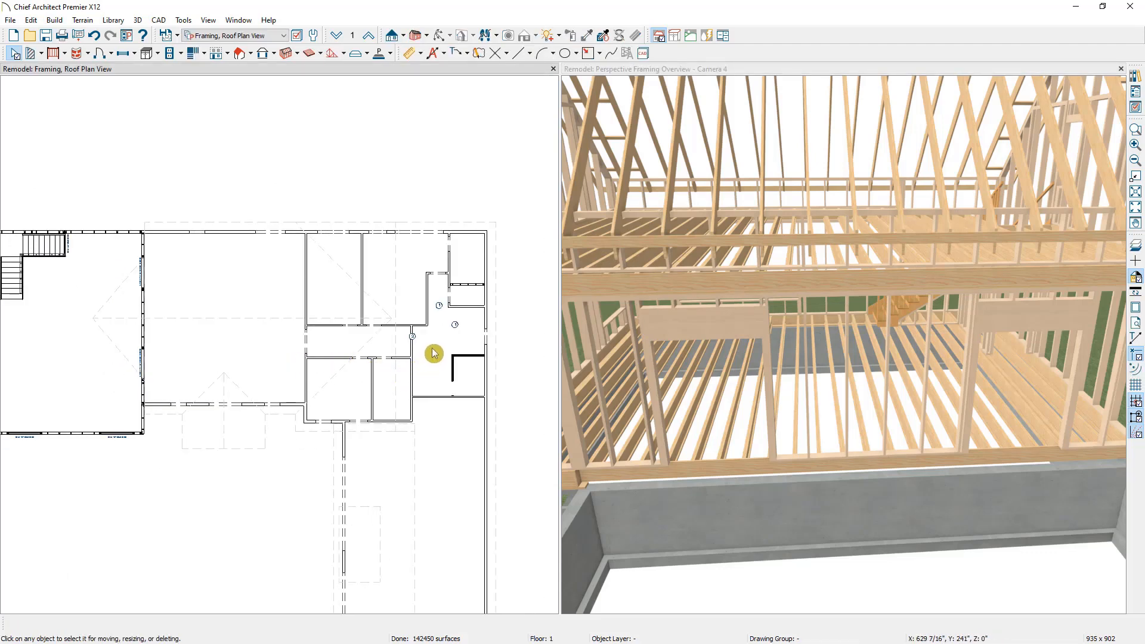
scroll(471, 366, up, 3)
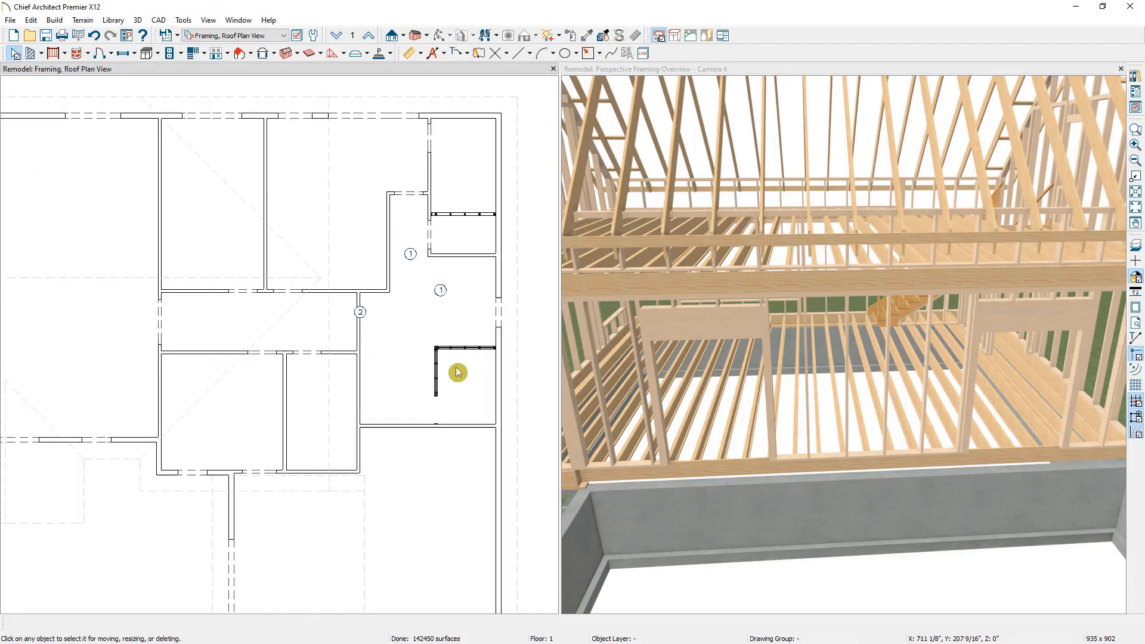
click(424, 323)
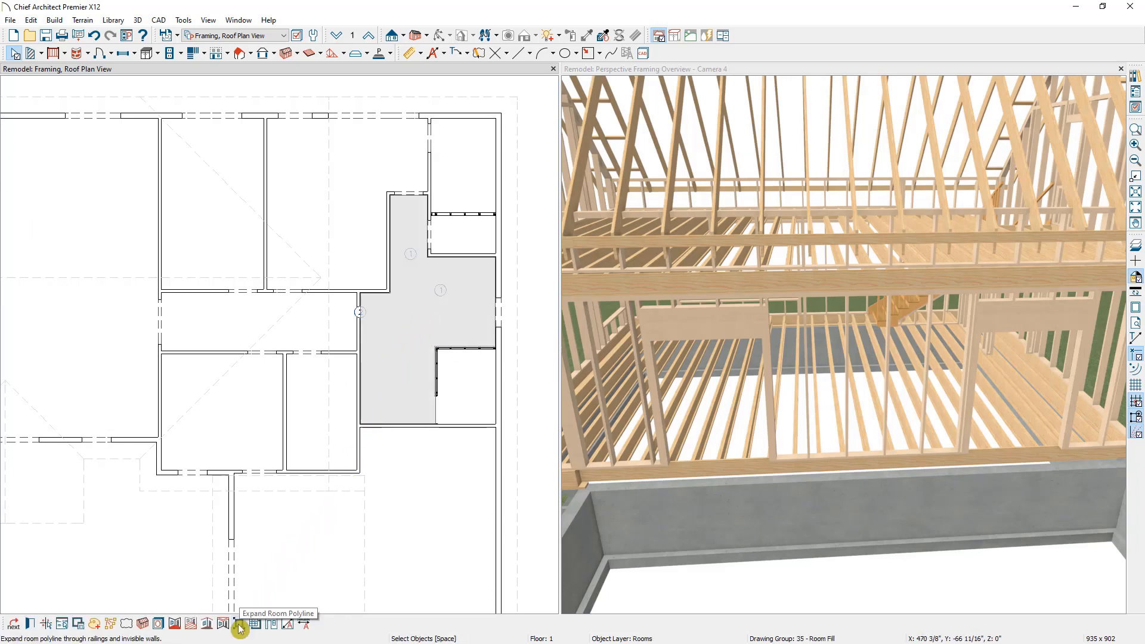
click(79, 629)
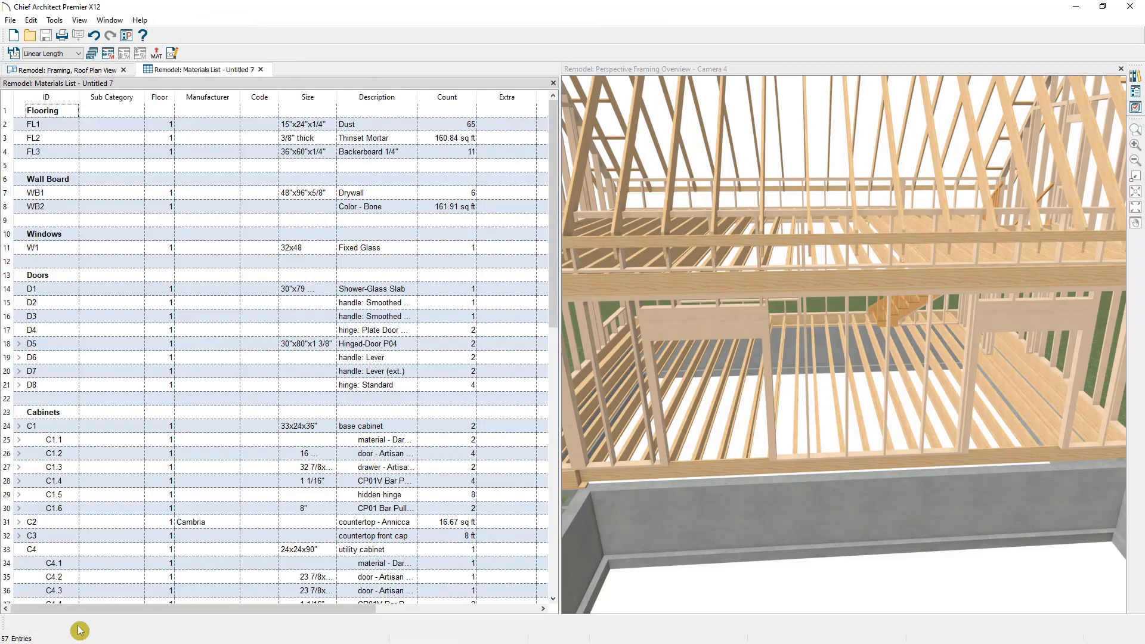
click(1121, 69)
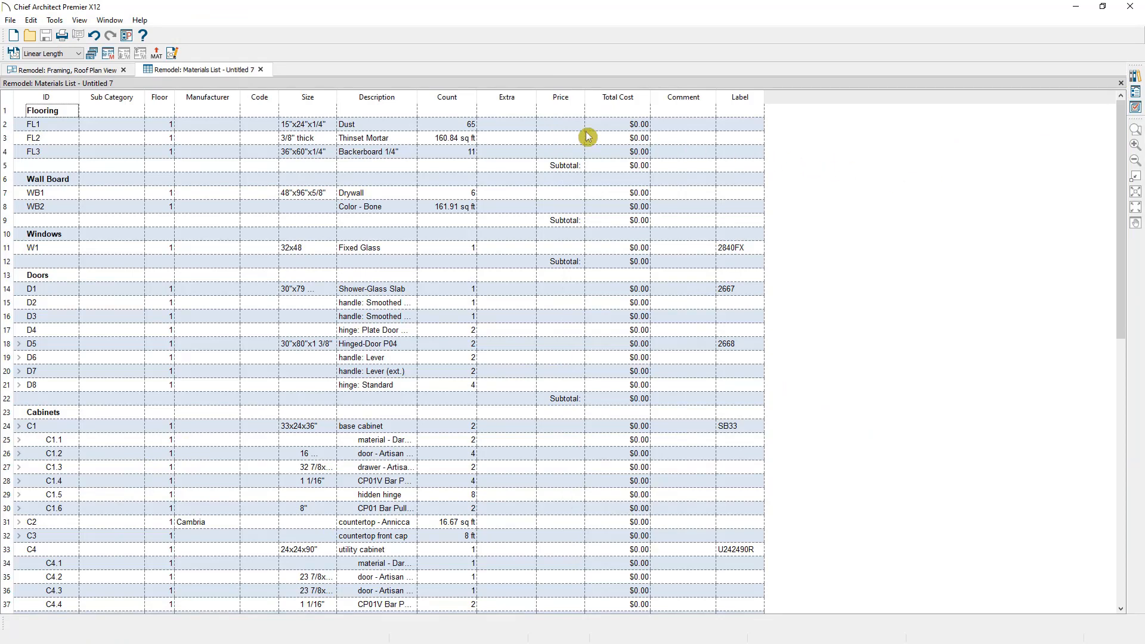
click(263, 72)
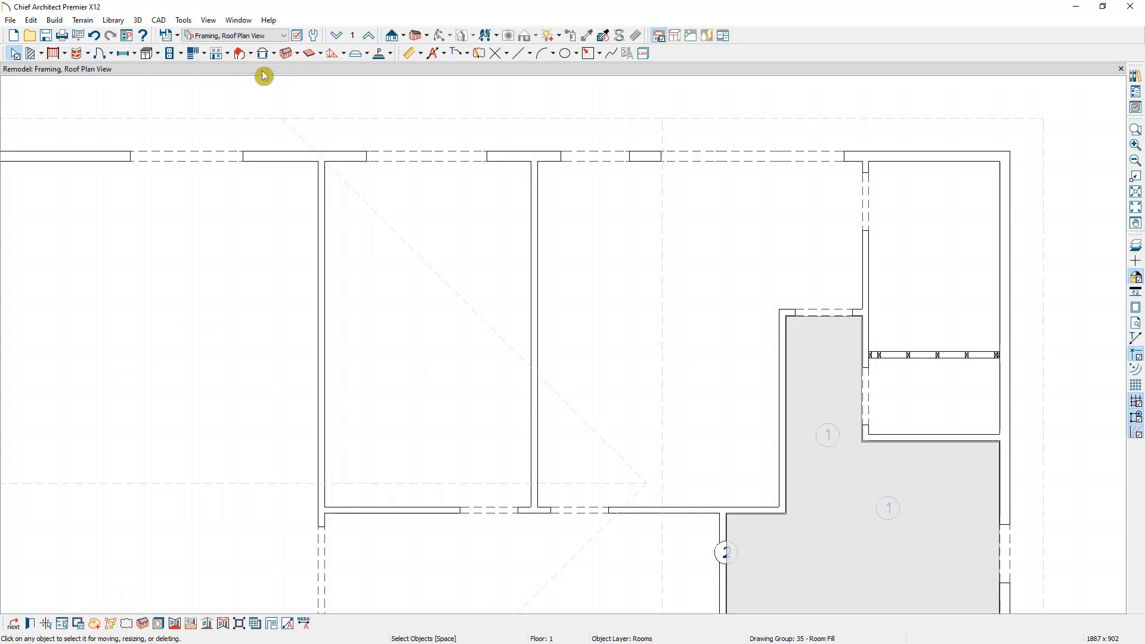
Draw a rectangular materials list polyline enclosing the addition on floor 1, and review its included categories and objects without changing them.
scroll(196, 249, down, 4)
middle_drag(196, 258, 433, 161)
scroll(432, 161, down, 1)
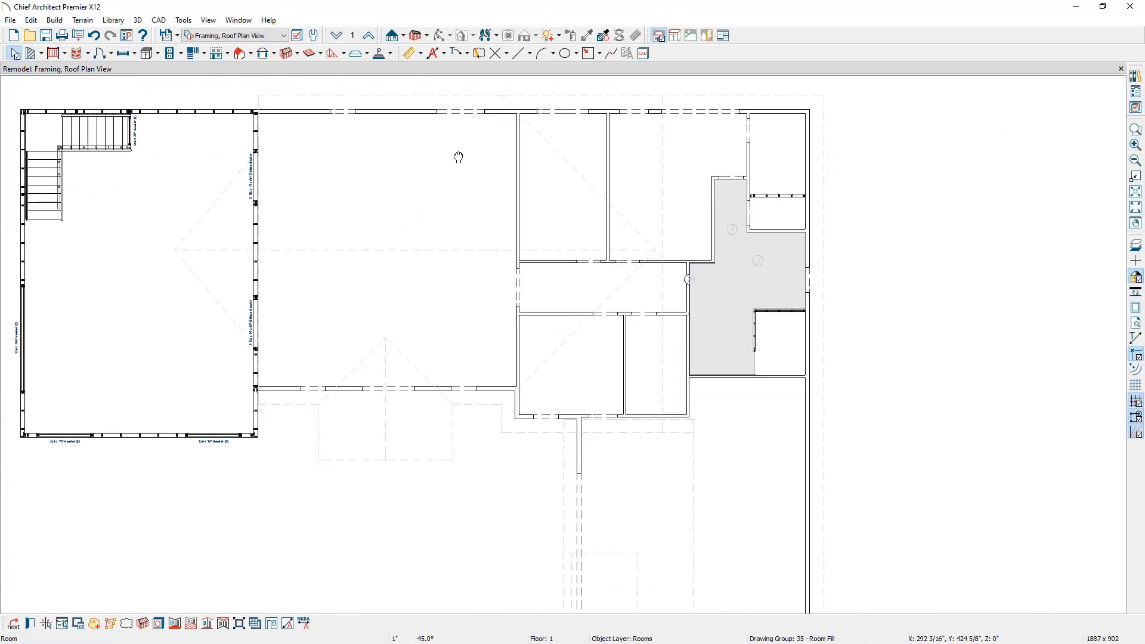
click(183, 20)
mouse_move(263, 186)
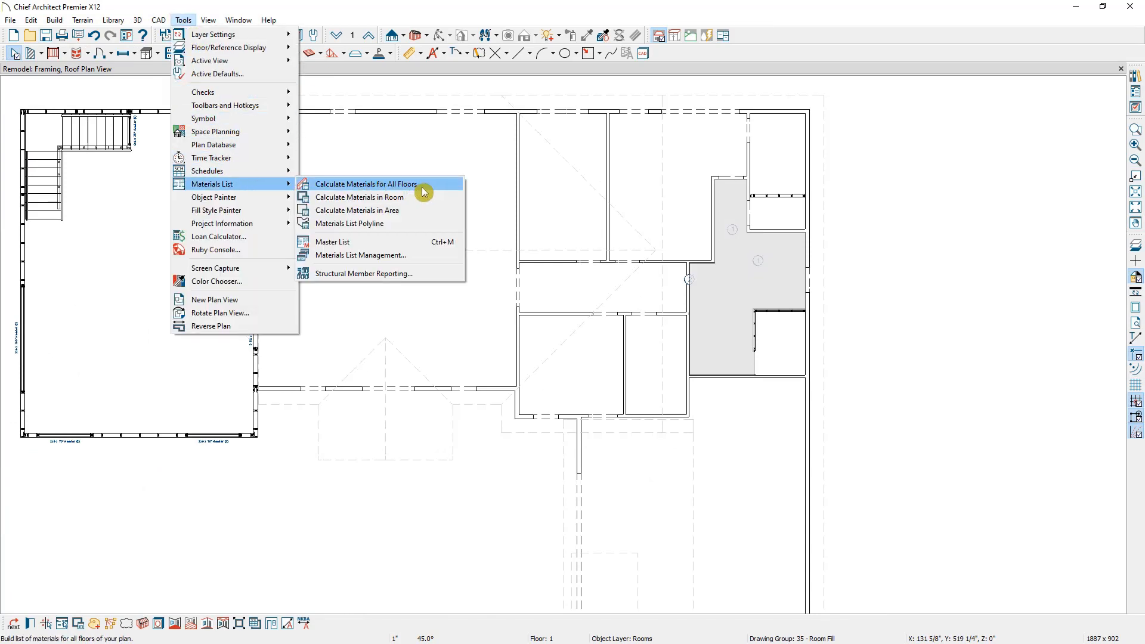
click(422, 228)
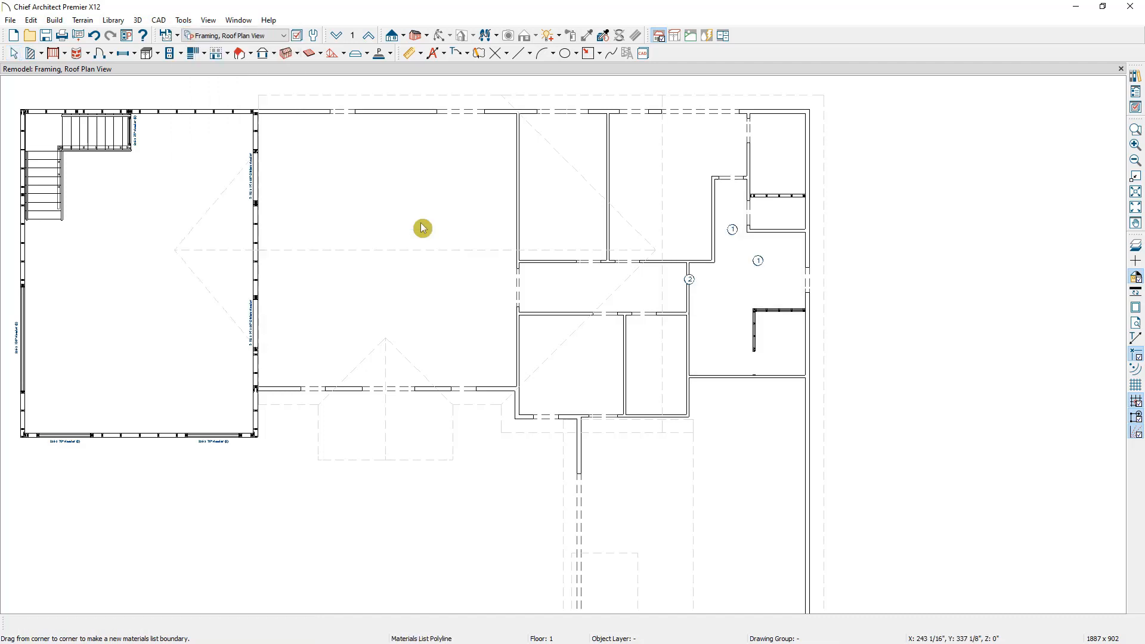
middle_drag(189, 224, 365, 237)
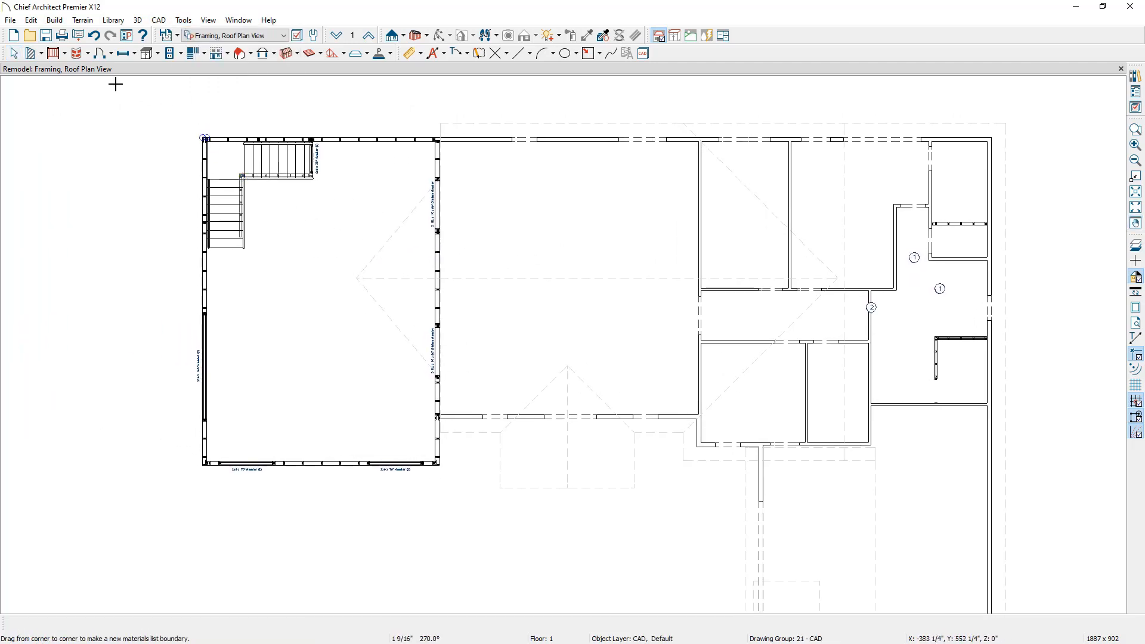
drag(127, 104, 442, 500)
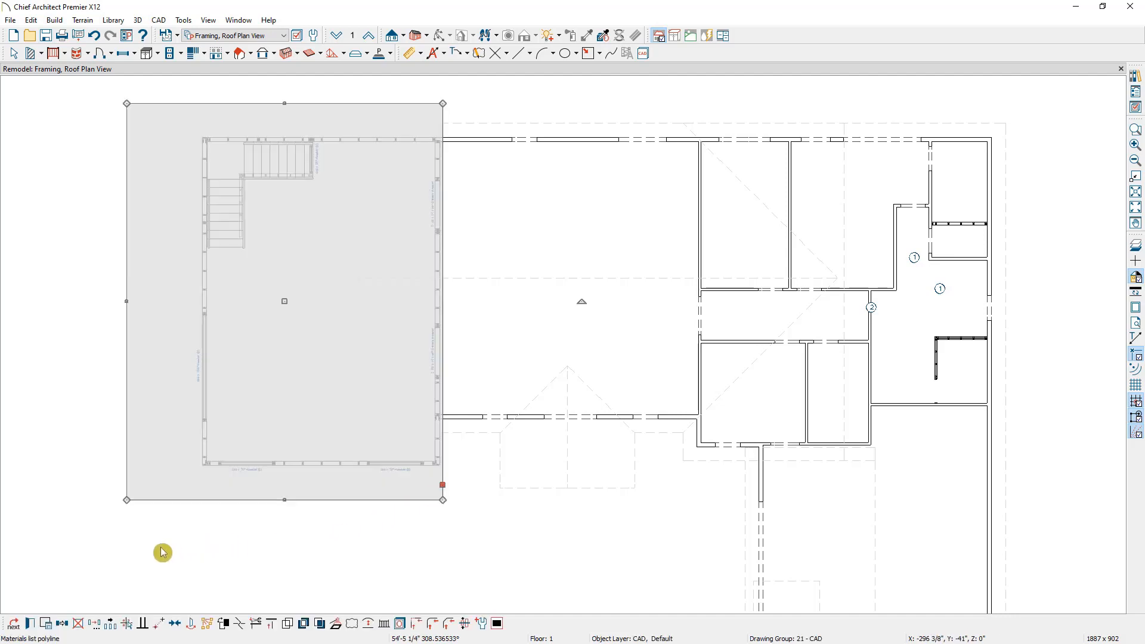
click(30, 624)
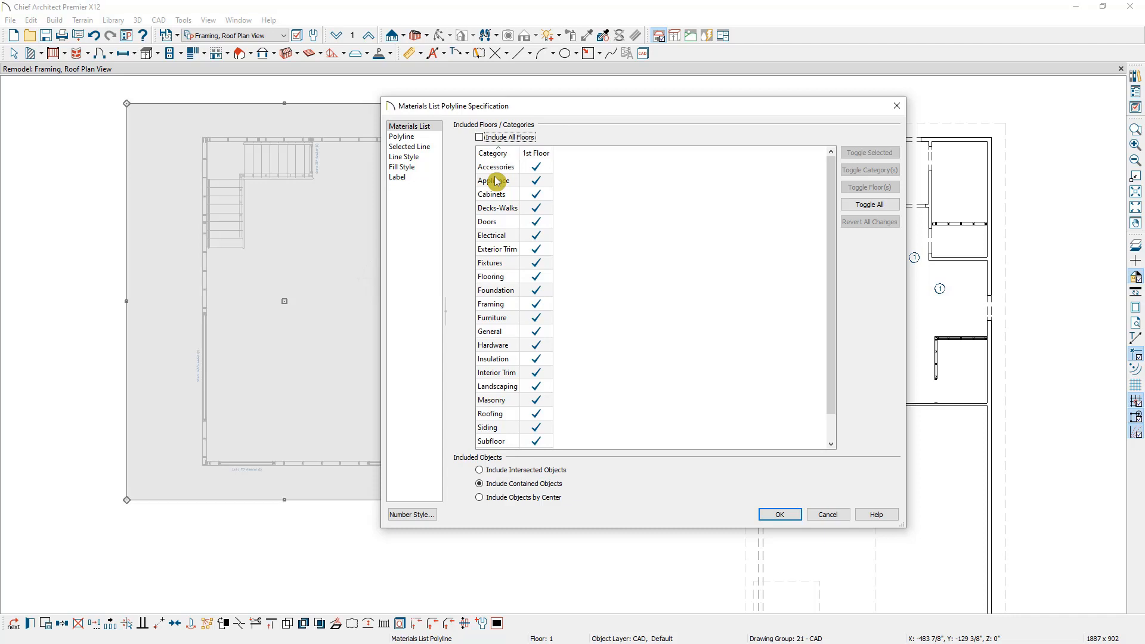
click(829, 515)
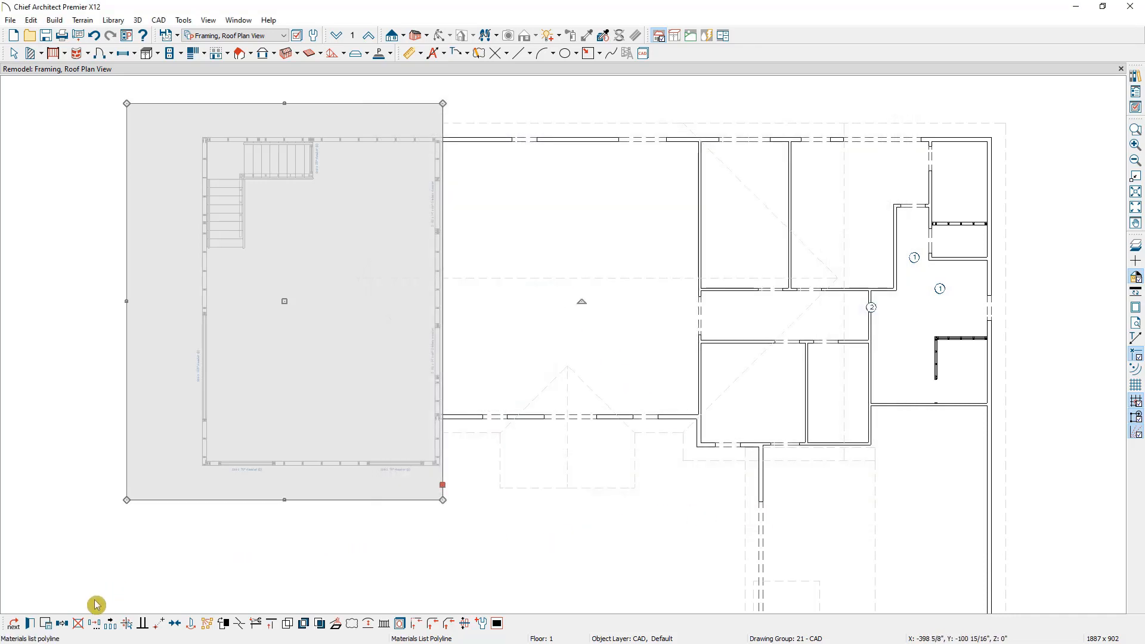
Calculate the materials within the polyline around the addition and review them as a Buy List, then close the list.
click(46, 624)
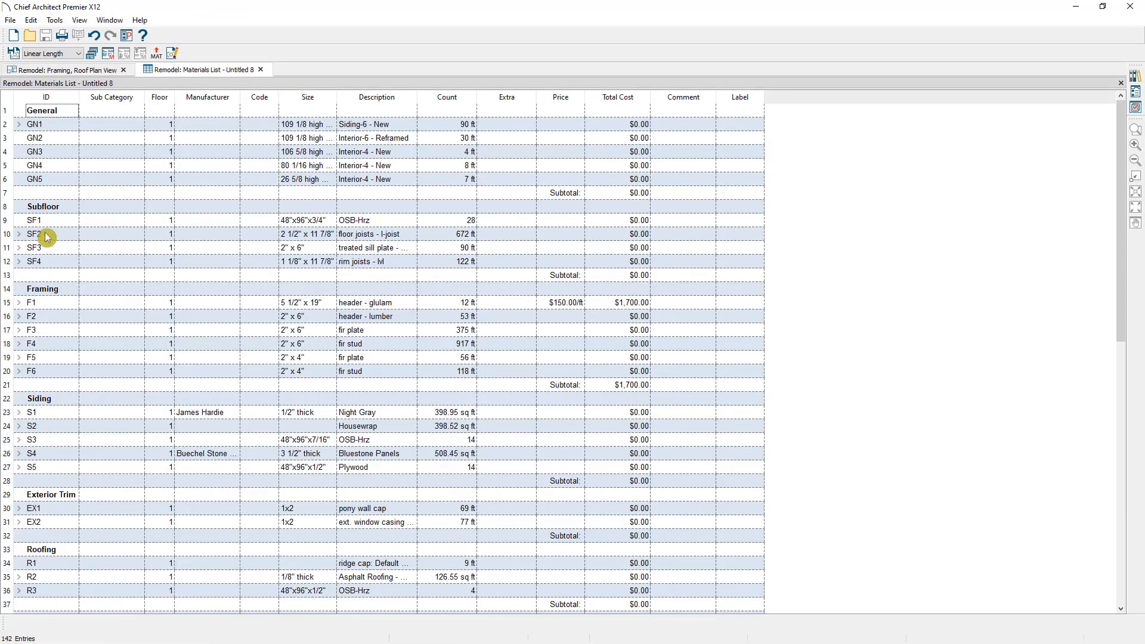
click(68, 54)
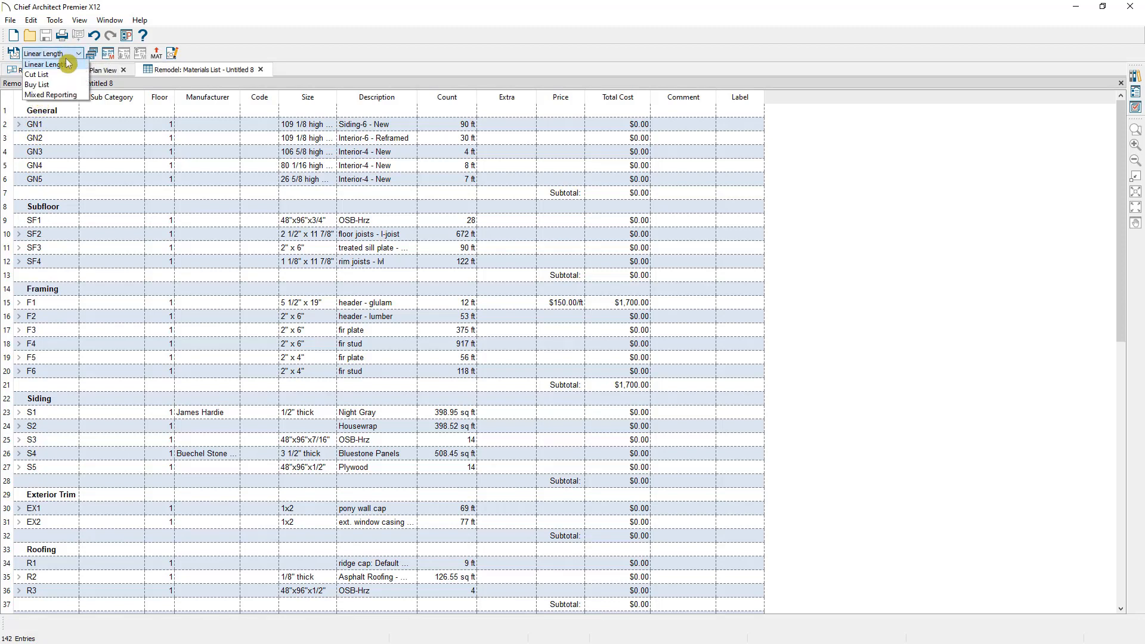
click(68, 87)
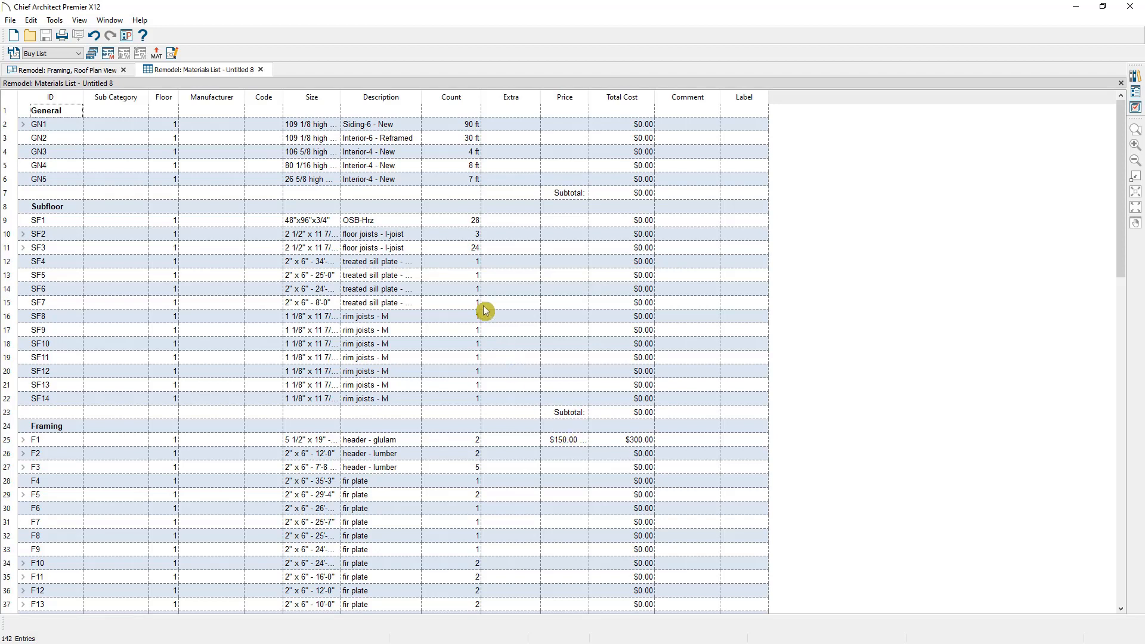
click(260, 70)
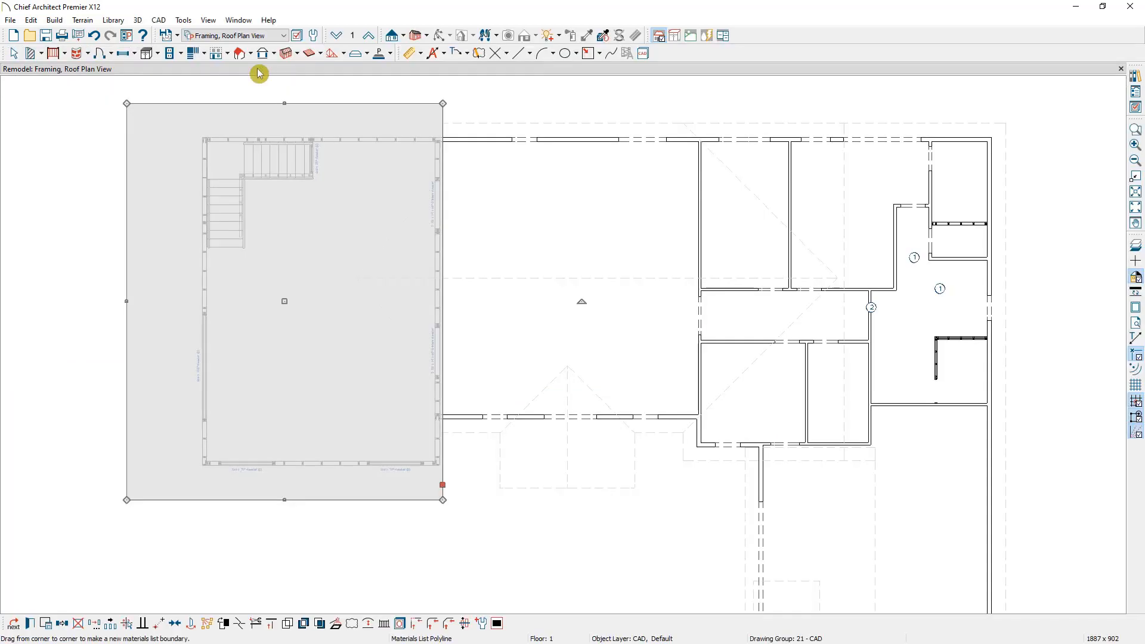
Switch to the Working Plan View and create a Perspective Full Overview showing the front of the house up close.
click(263, 36)
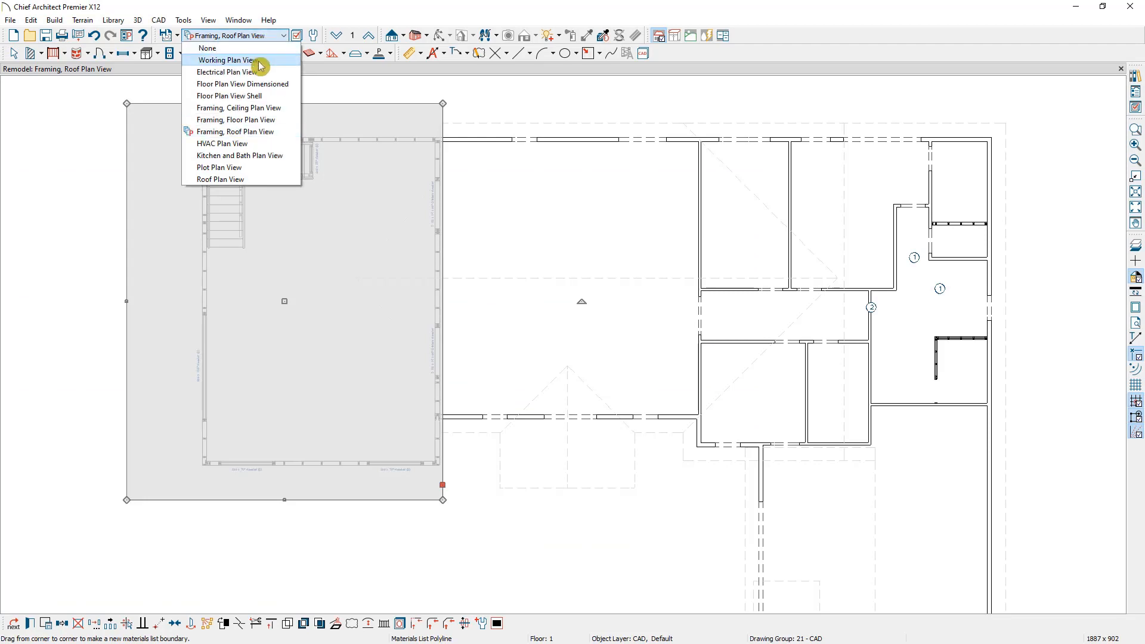
click(258, 59)
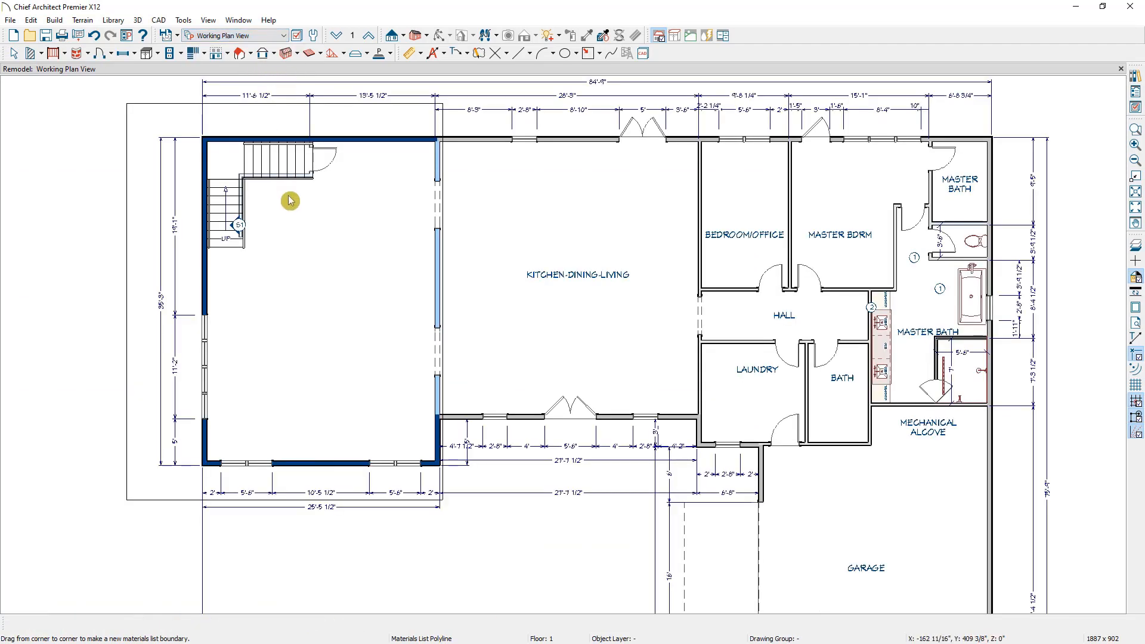
click(426, 38)
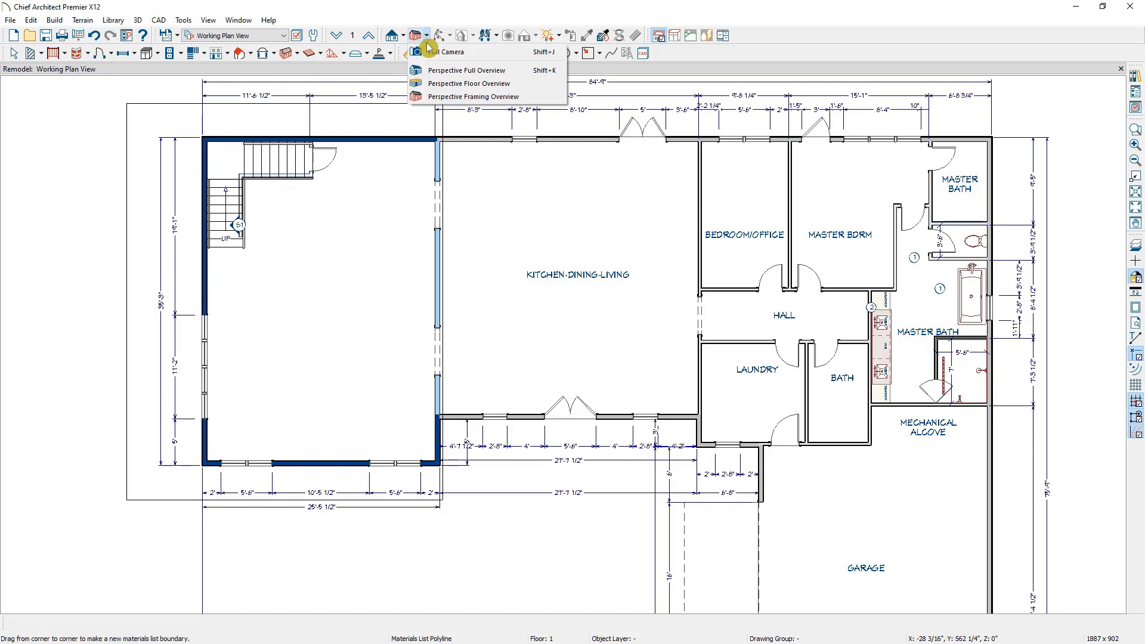
click(444, 70)
drag(407, 375, 526, 334)
scroll(538, 371, up, 3)
drag(633, 364, 516, 372)
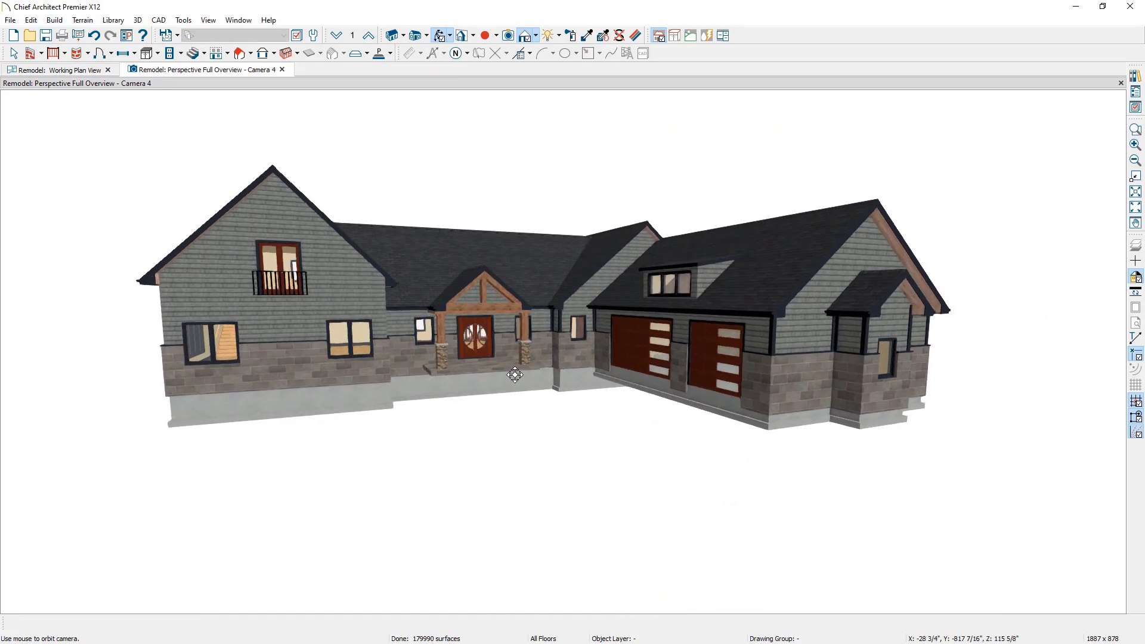
scroll(516, 374, up, 3)
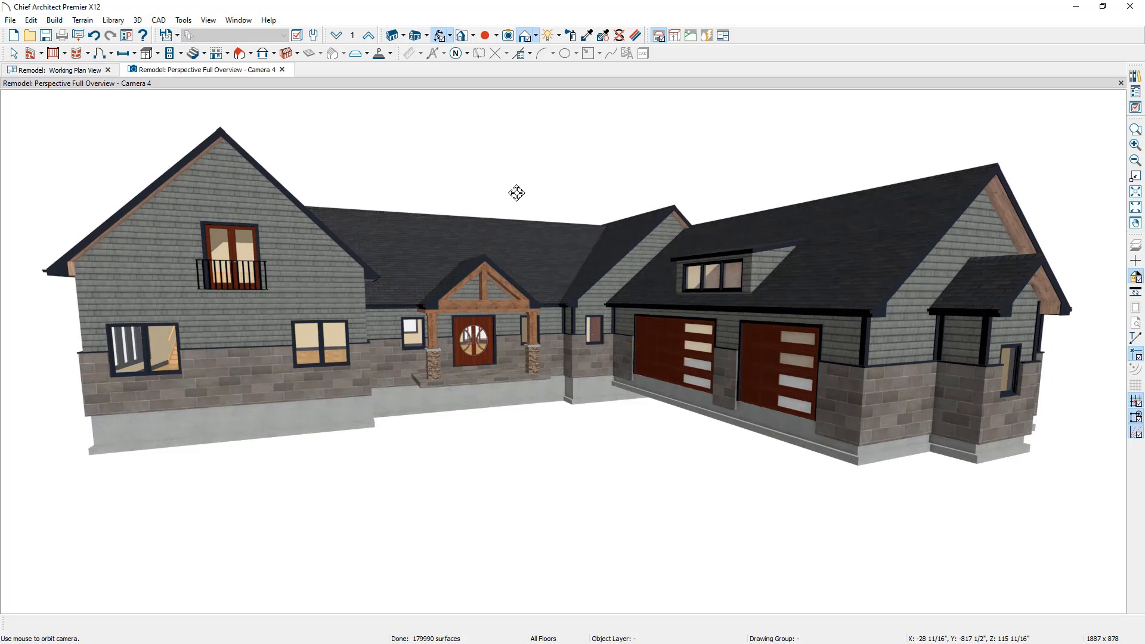
Preview the overview in the Vector View and Glass House rendering techniques, and set it to Watercolor.
click(536, 36)
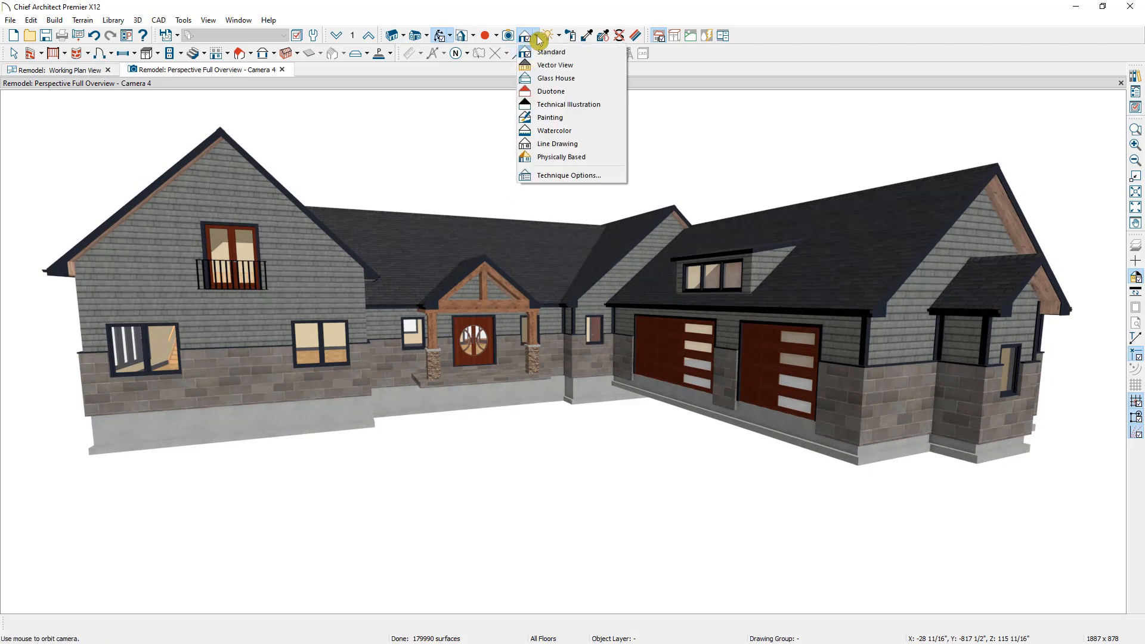
click(545, 65)
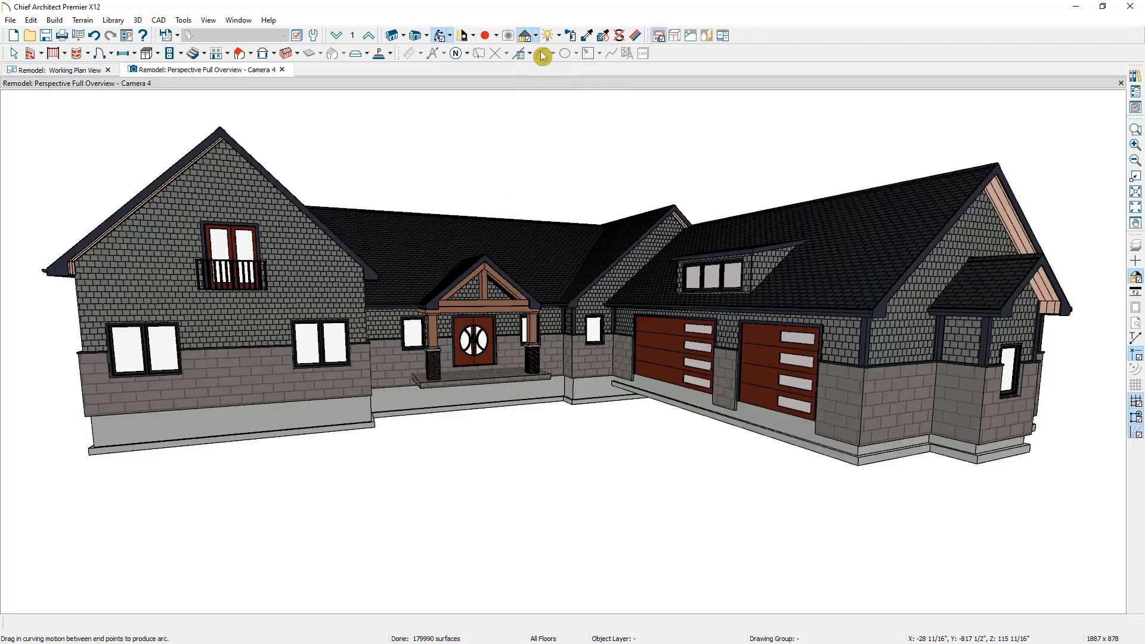
click(539, 38)
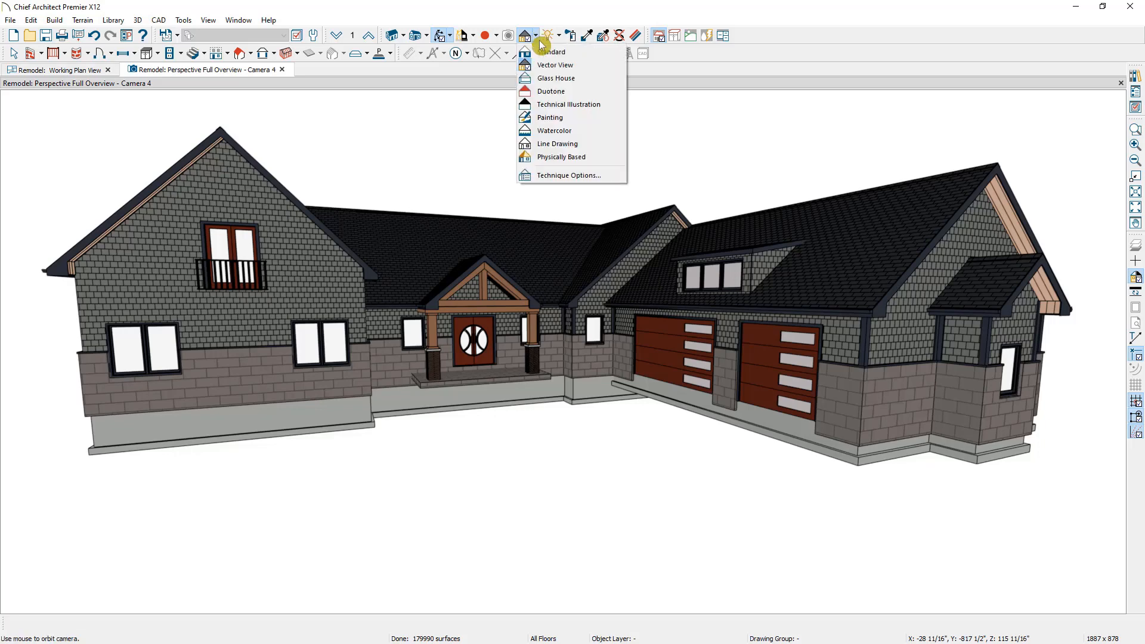
click(558, 82)
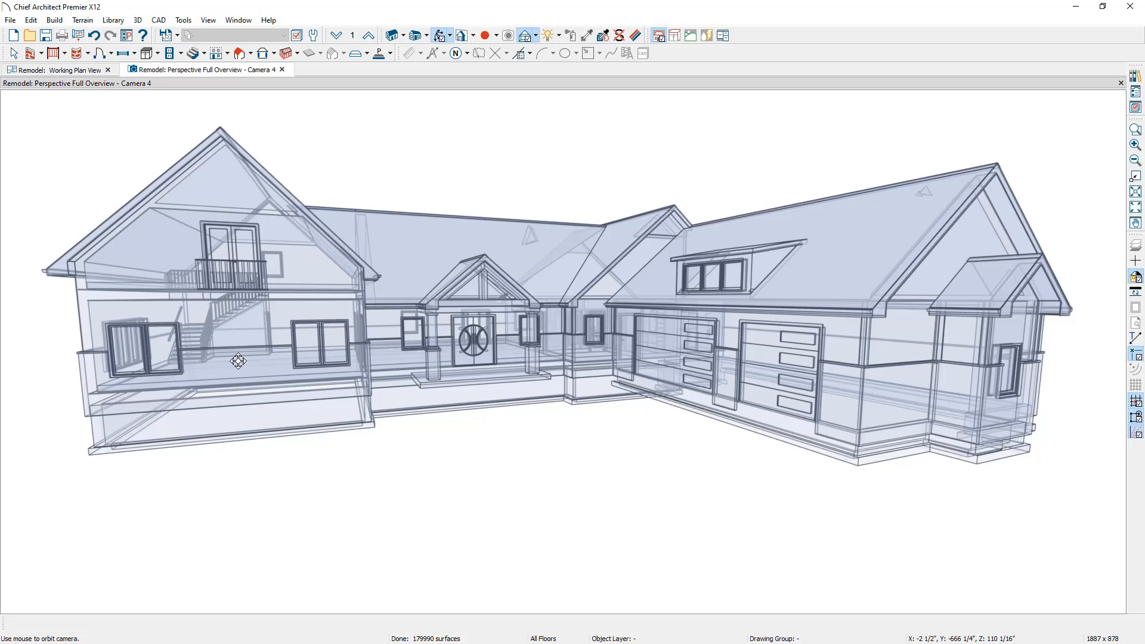
click(537, 38)
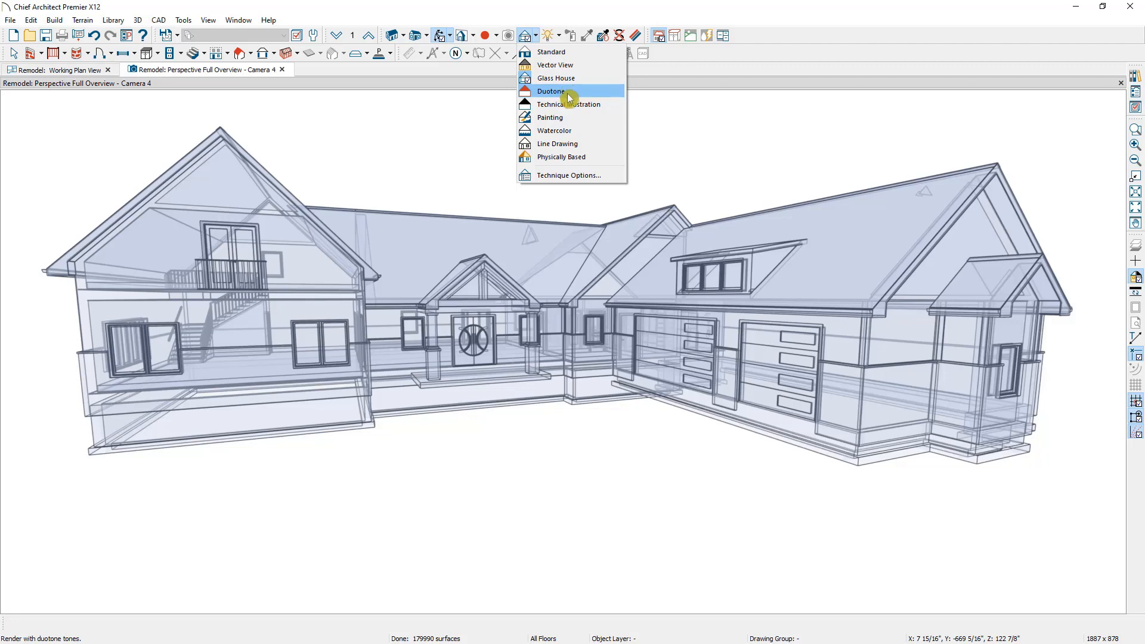
click(576, 133)
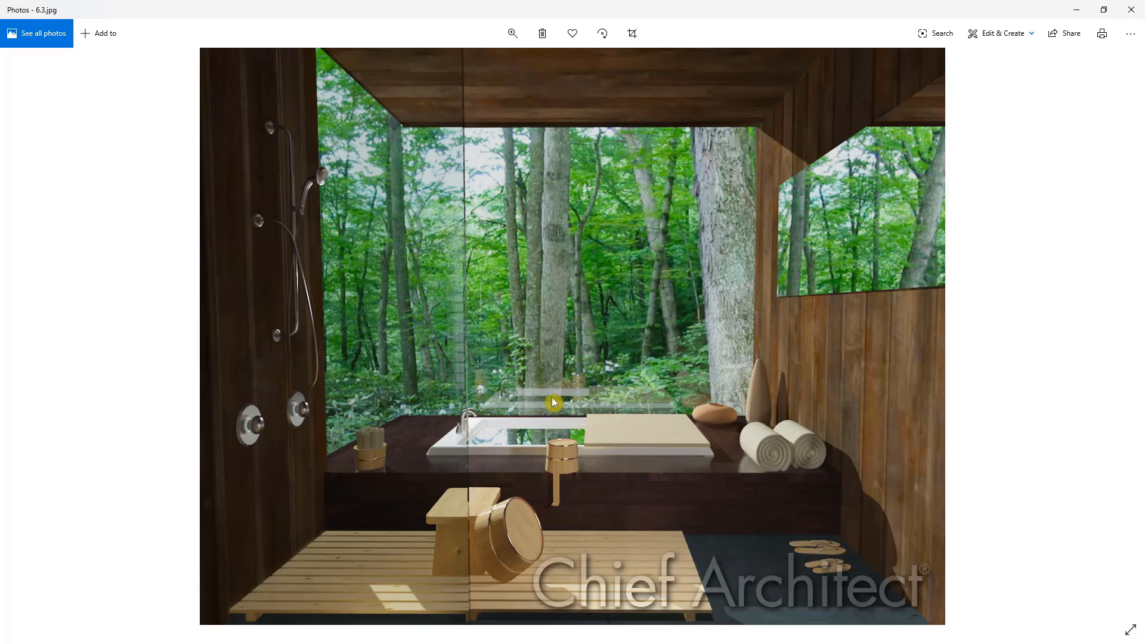
Look through the sample rendering images in Photos and close the viewer to return to the house overview.
key(Right)
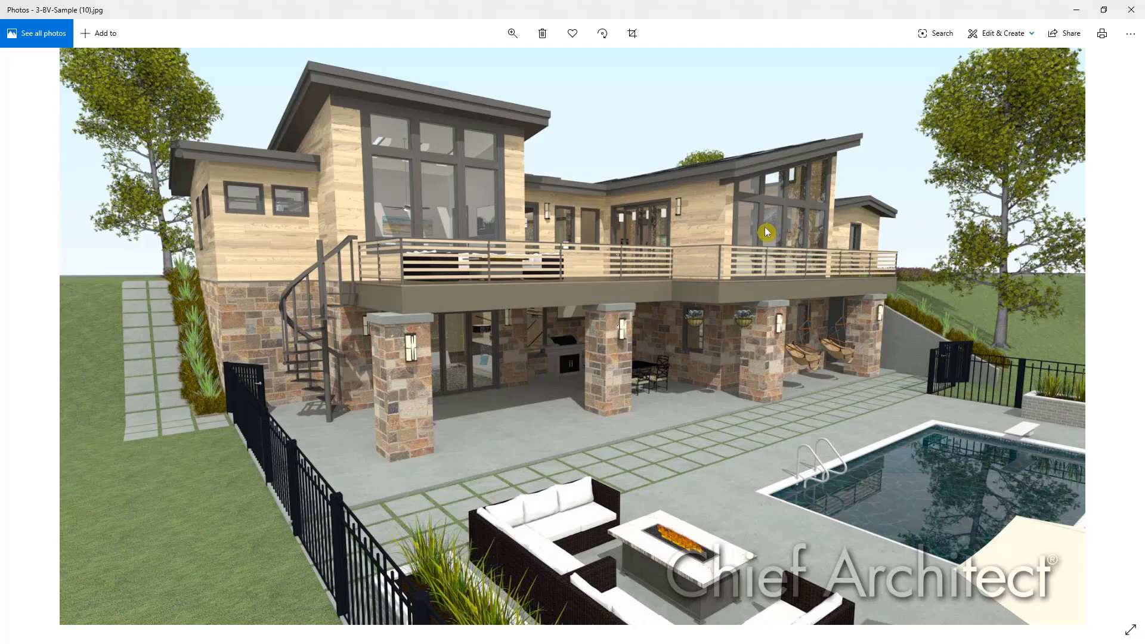
click(1131, 13)
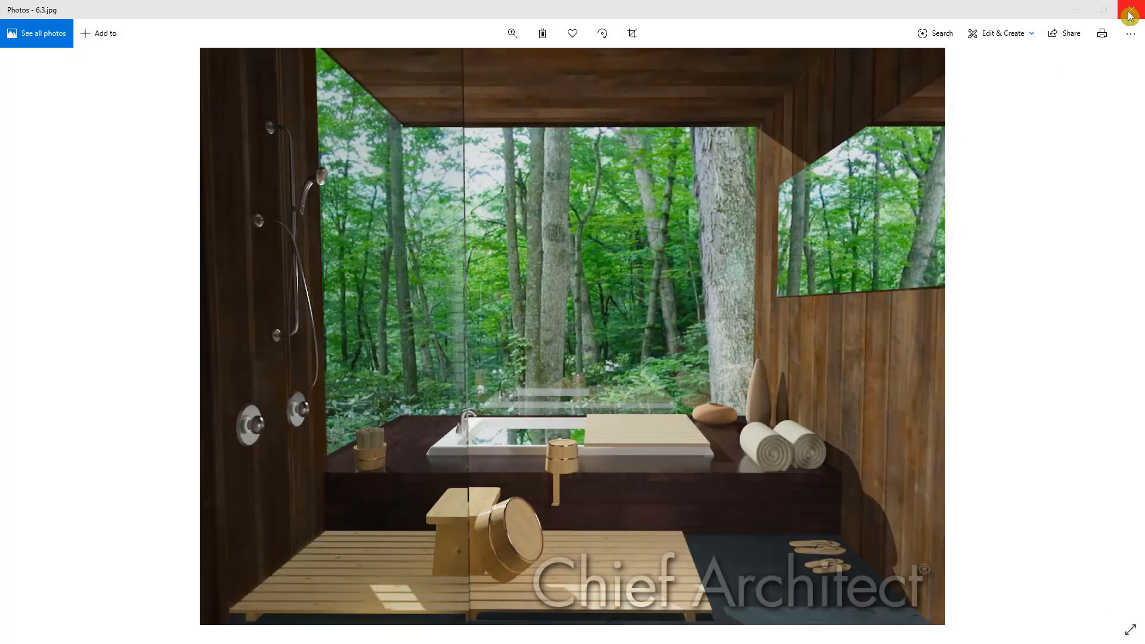
click(1131, 13)
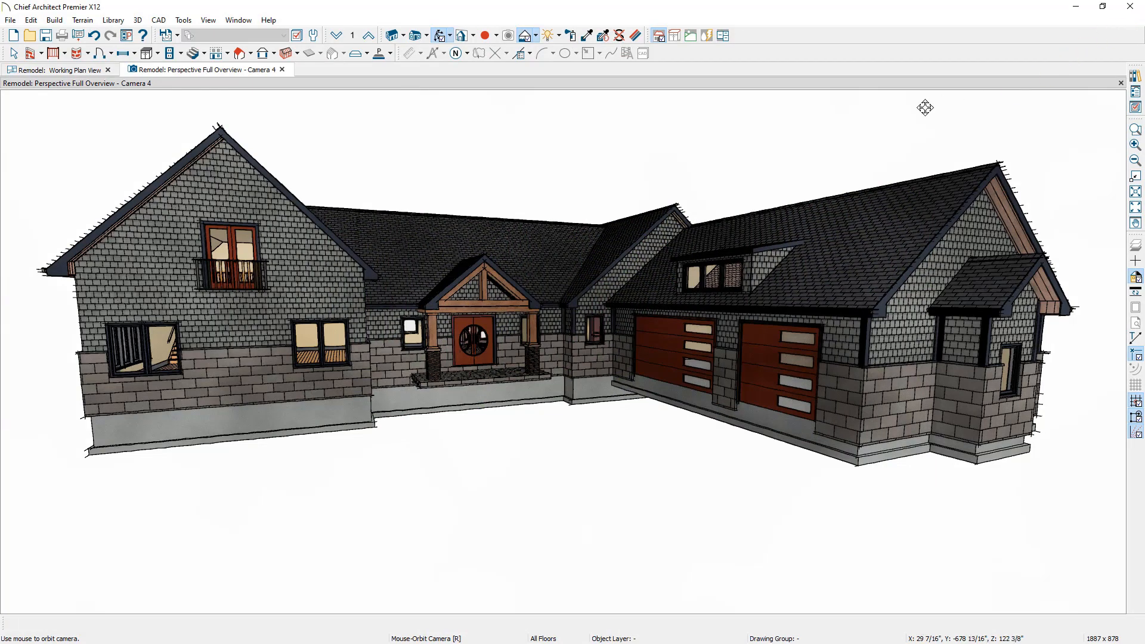
Open the Layout Template layout file, show its whole Cover Page sheet, and review the available text tools.
click(12, 20)
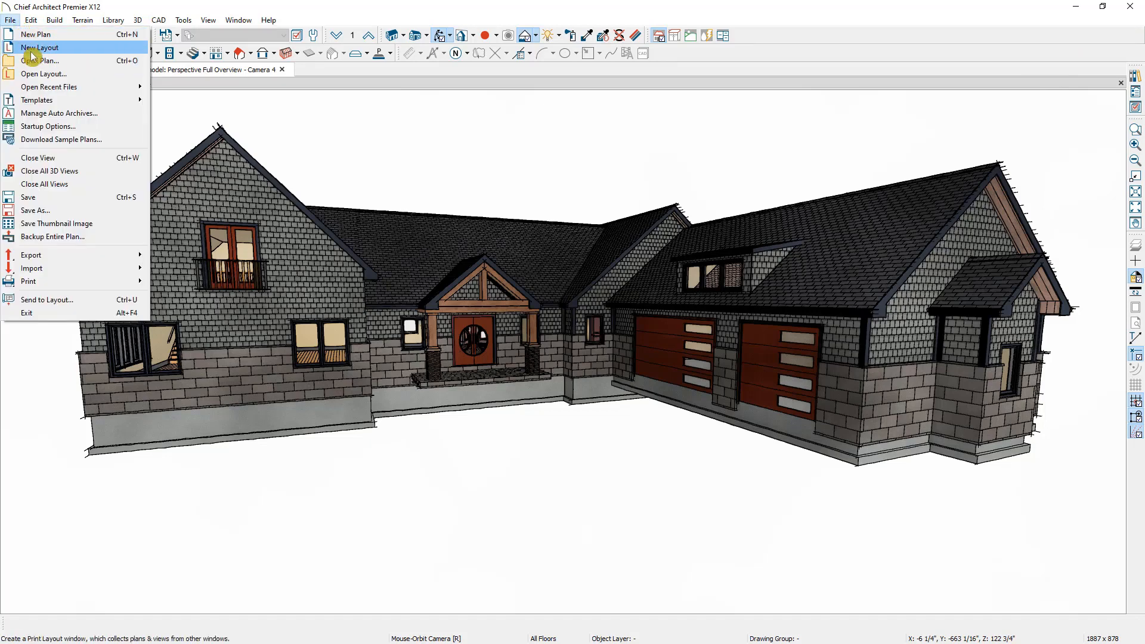
click(611, 149)
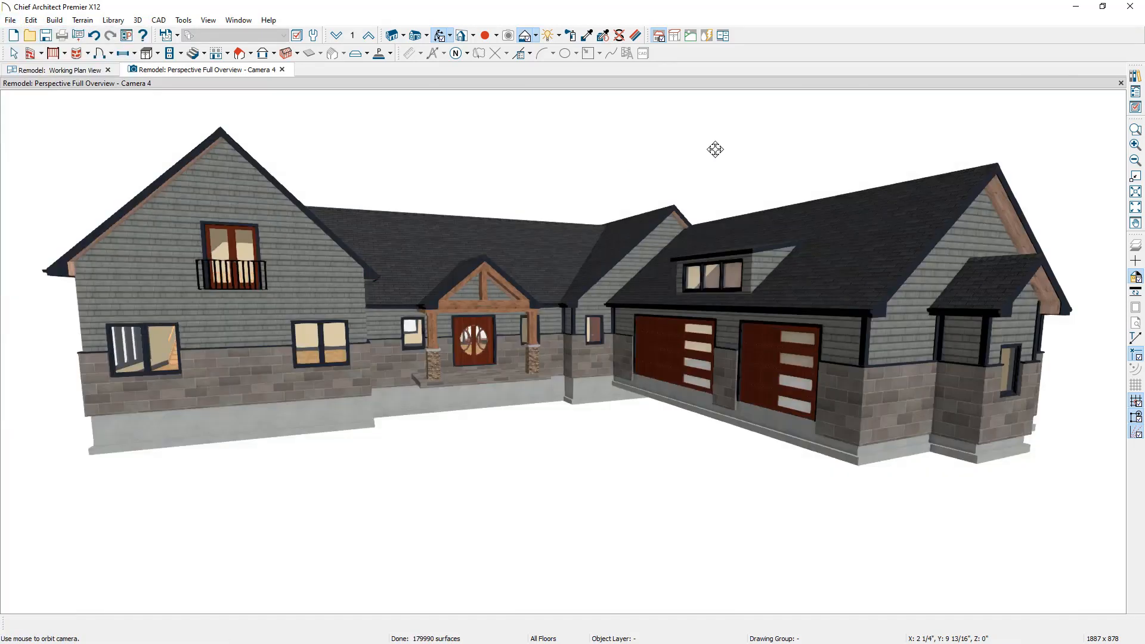
drag(1128, 231, 564, 262)
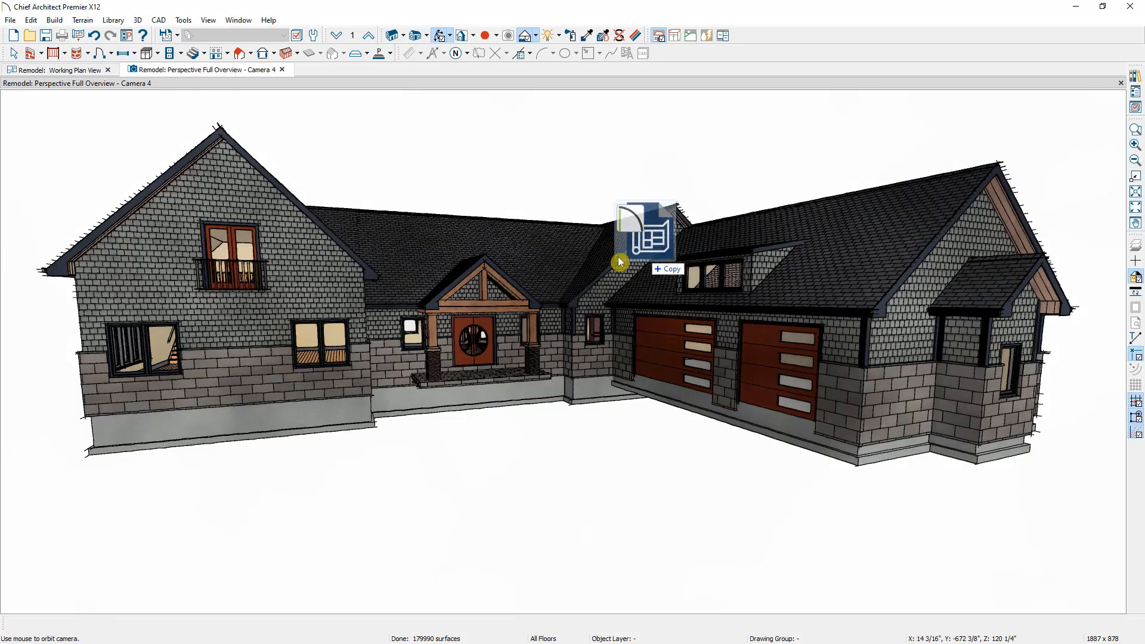
scroll(565, 263, up, 1)
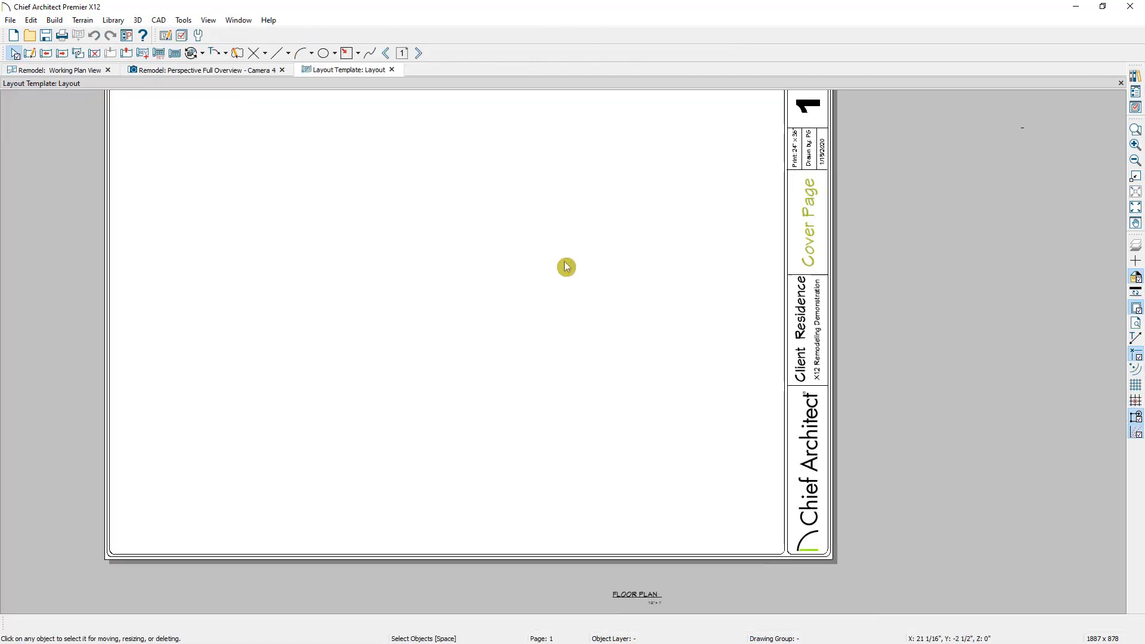
middle_drag(565, 262, 594, 295)
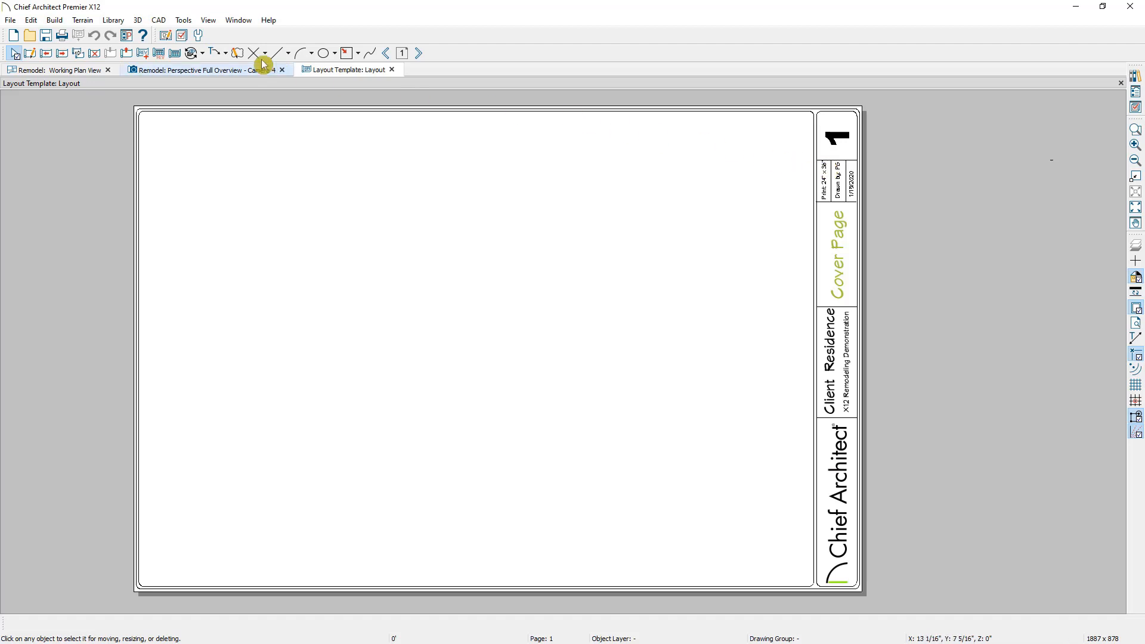
click(227, 54)
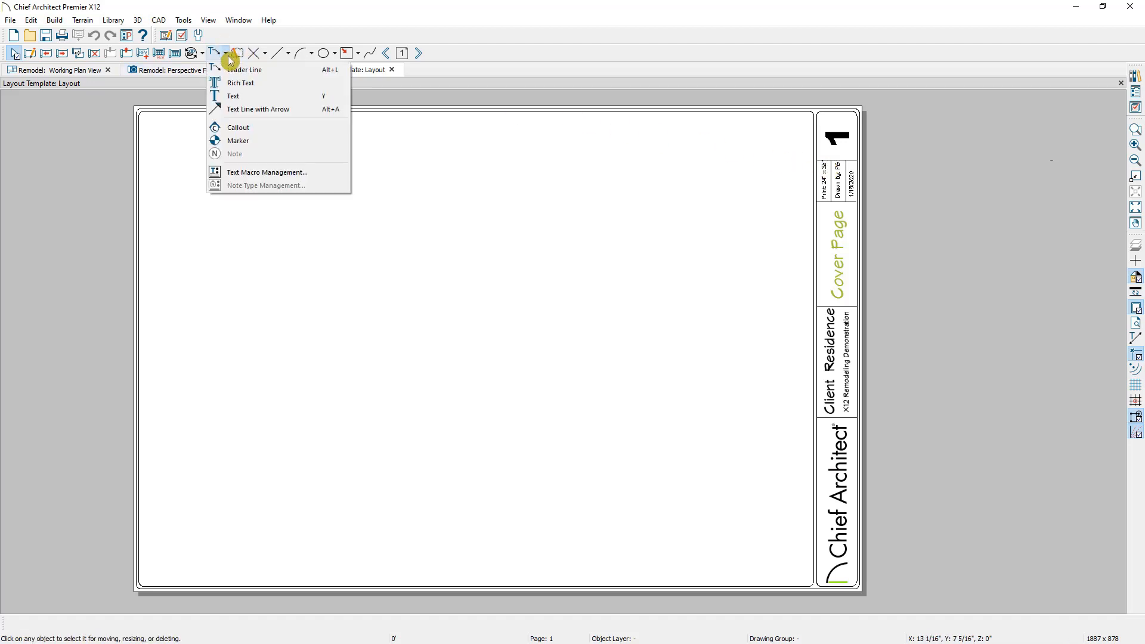
click(473, 94)
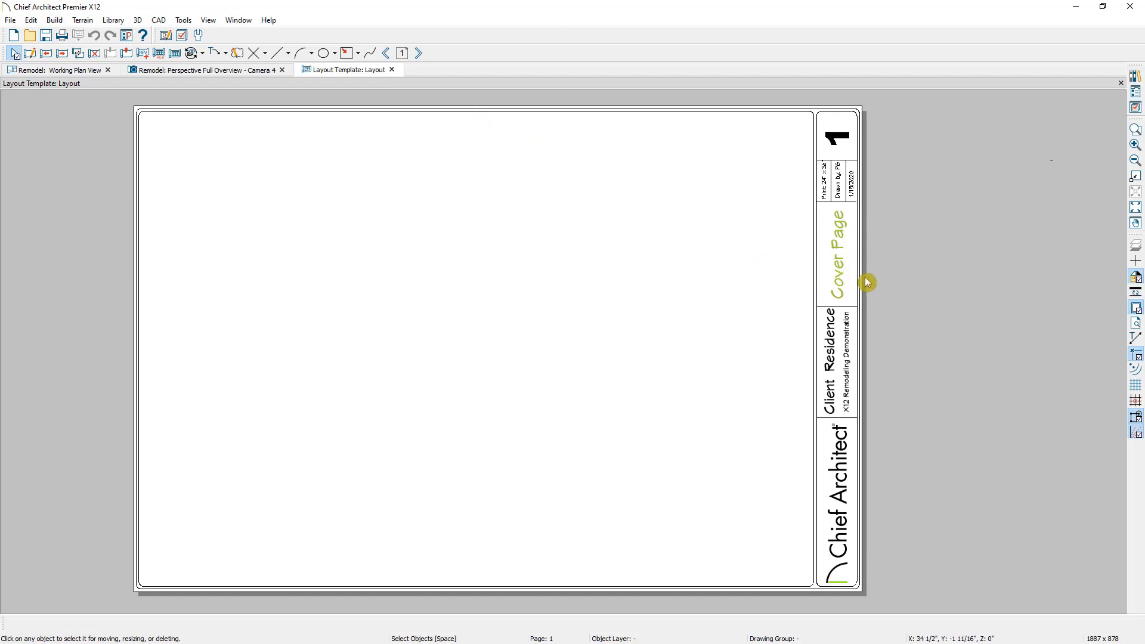
Turn the layout to the Floorplan page, then return to the Remodel plan and switch it to Floor Plan View Dimensioned.
click(417, 54)
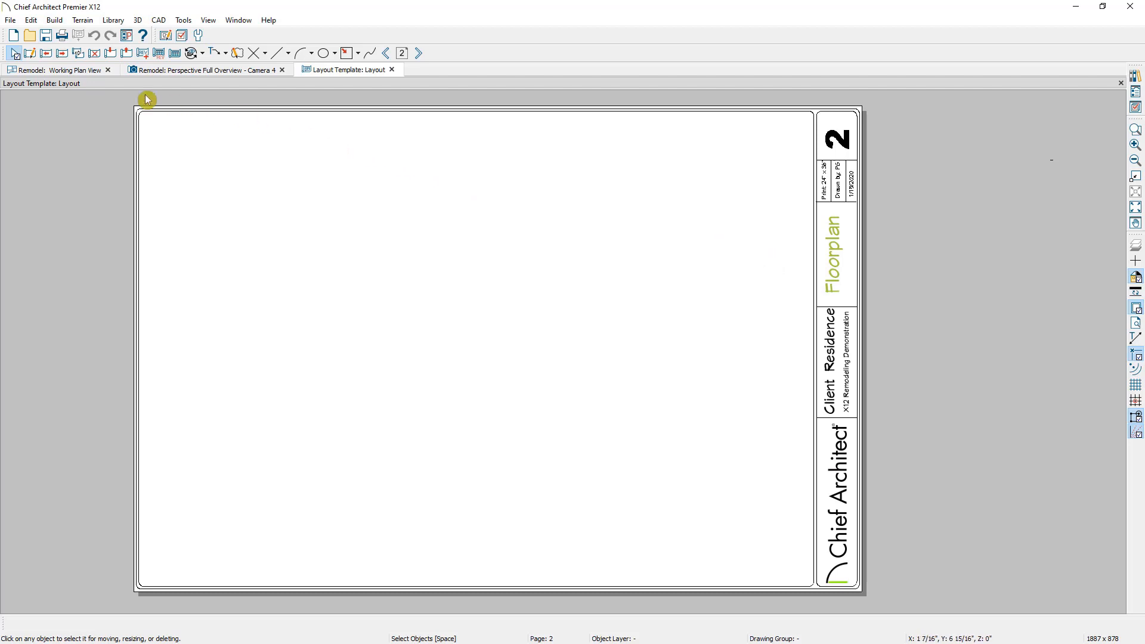
click(81, 77)
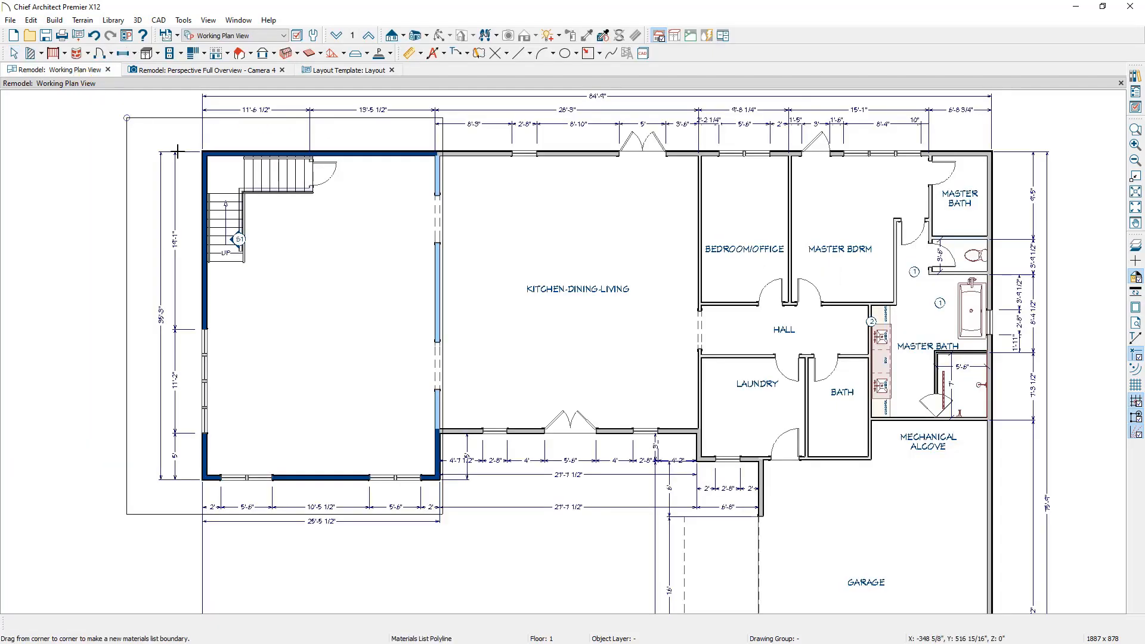
scroll(207, 186, down, 4)
middle_drag(270, 216, 351, 202)
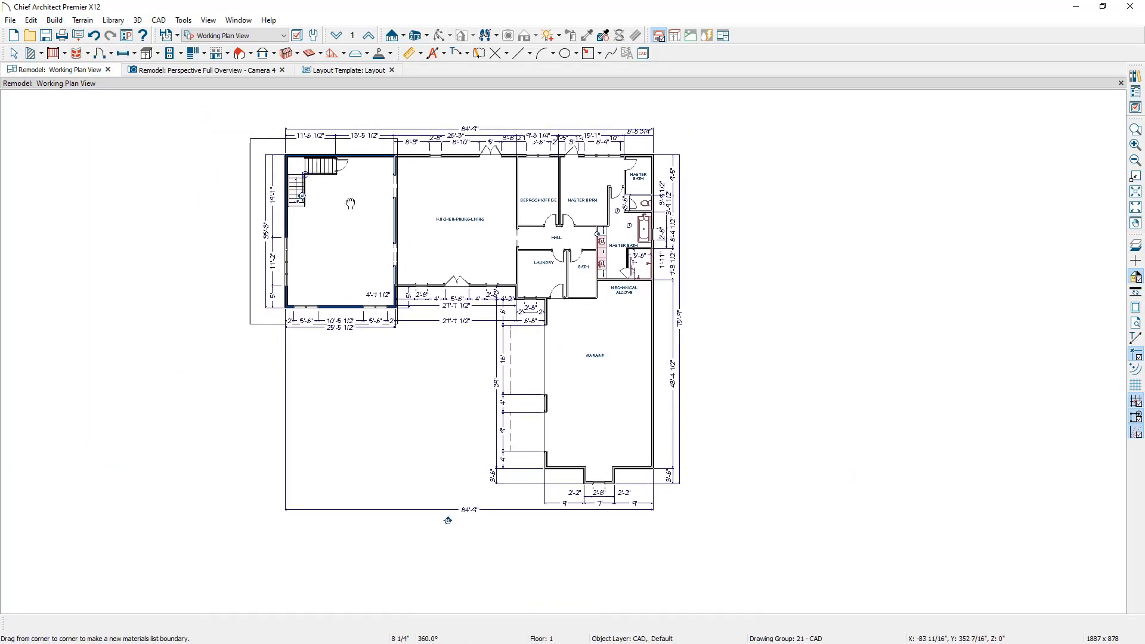
scroll(351, 202, up, 2)
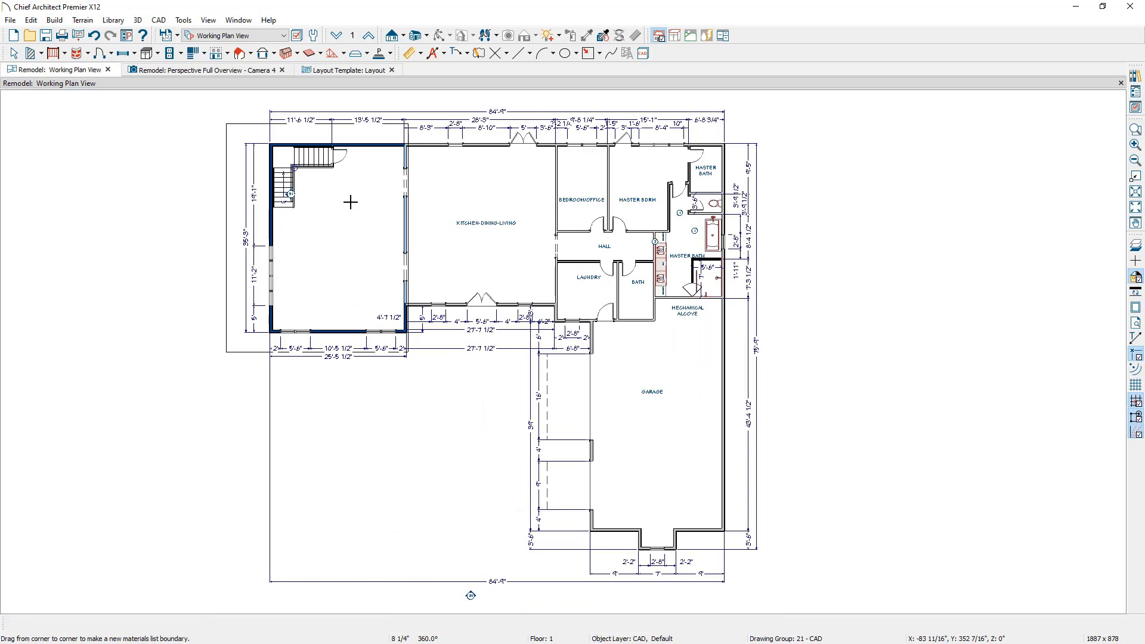
scroll(350, 202, up, 1)
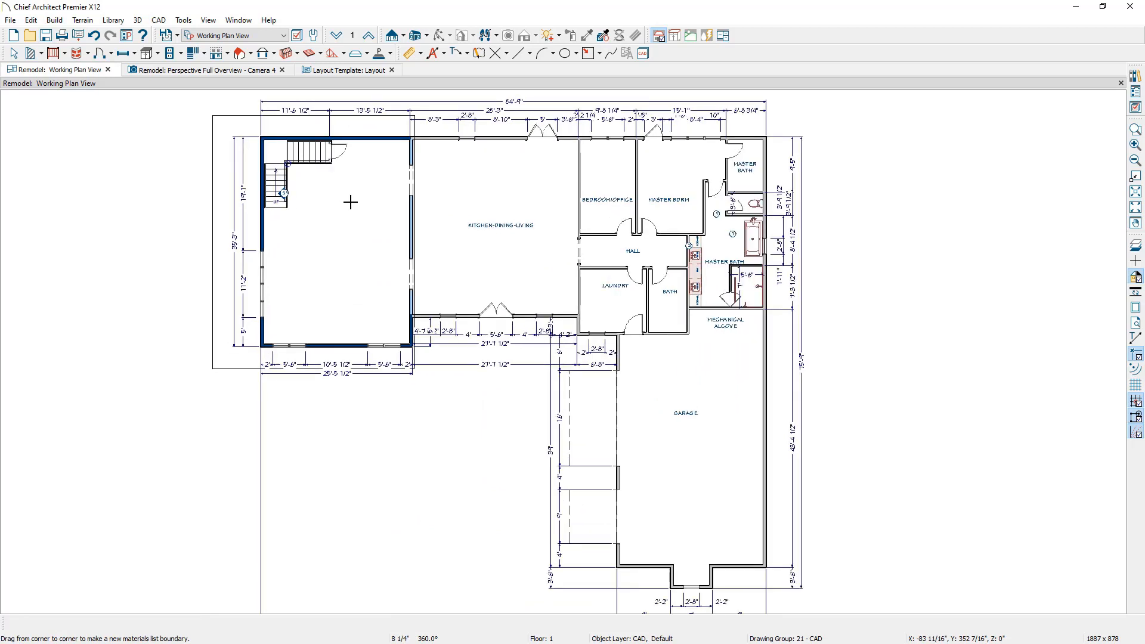
click(253, 35)
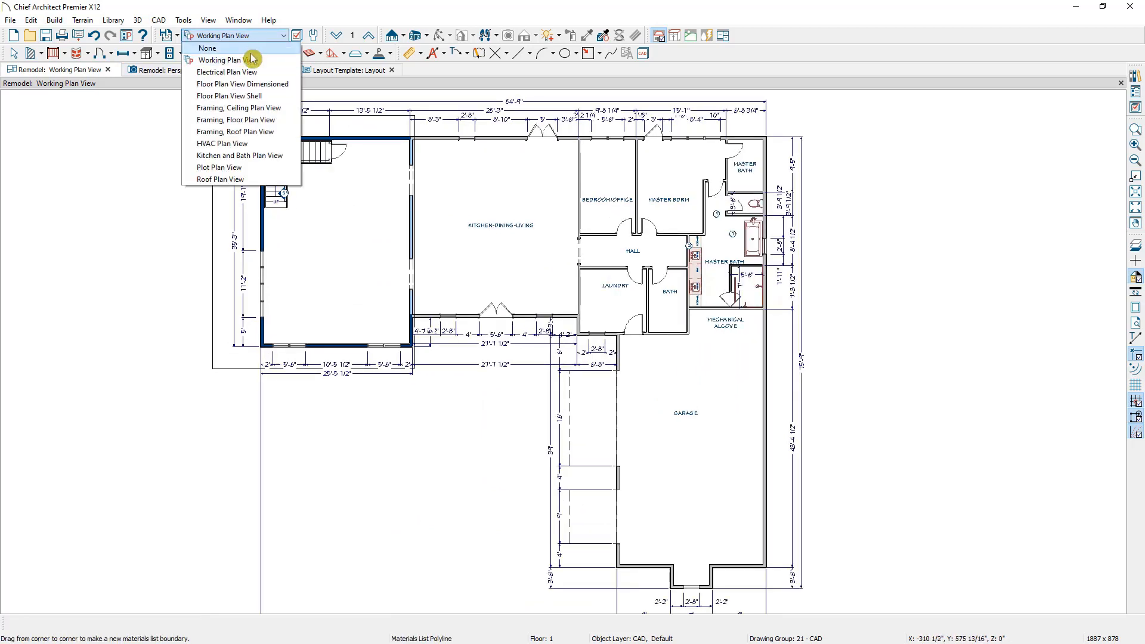
click(257, 84)
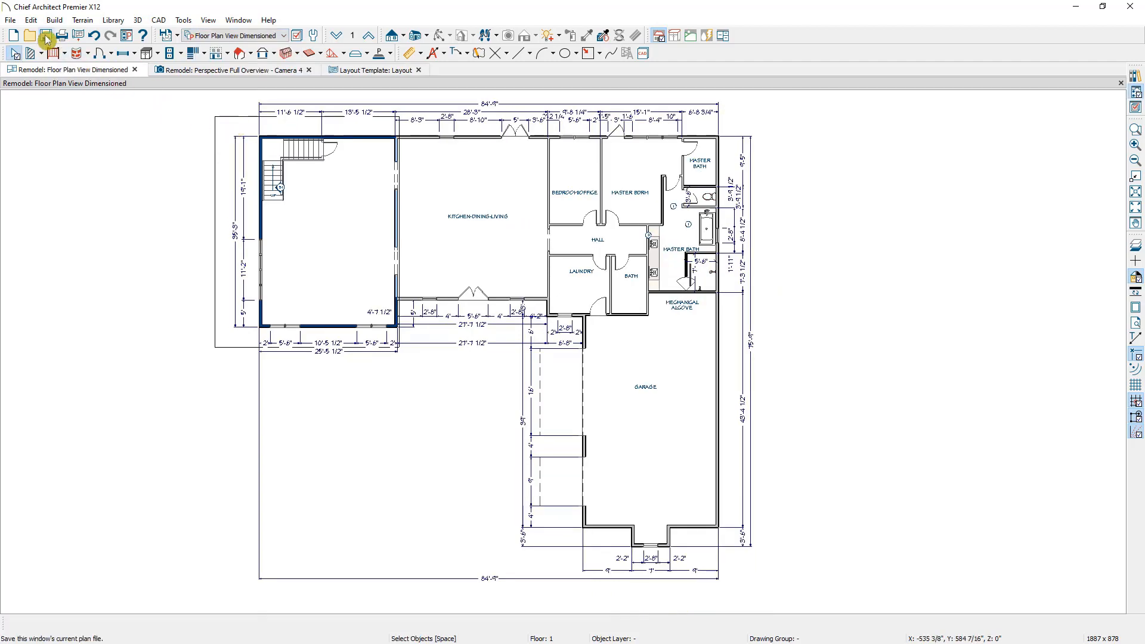
Send the plan's current screen to page 2 of the Layout Template at 1/4 in = 1 ft, linked to its saved plan view.
click(11, 21)
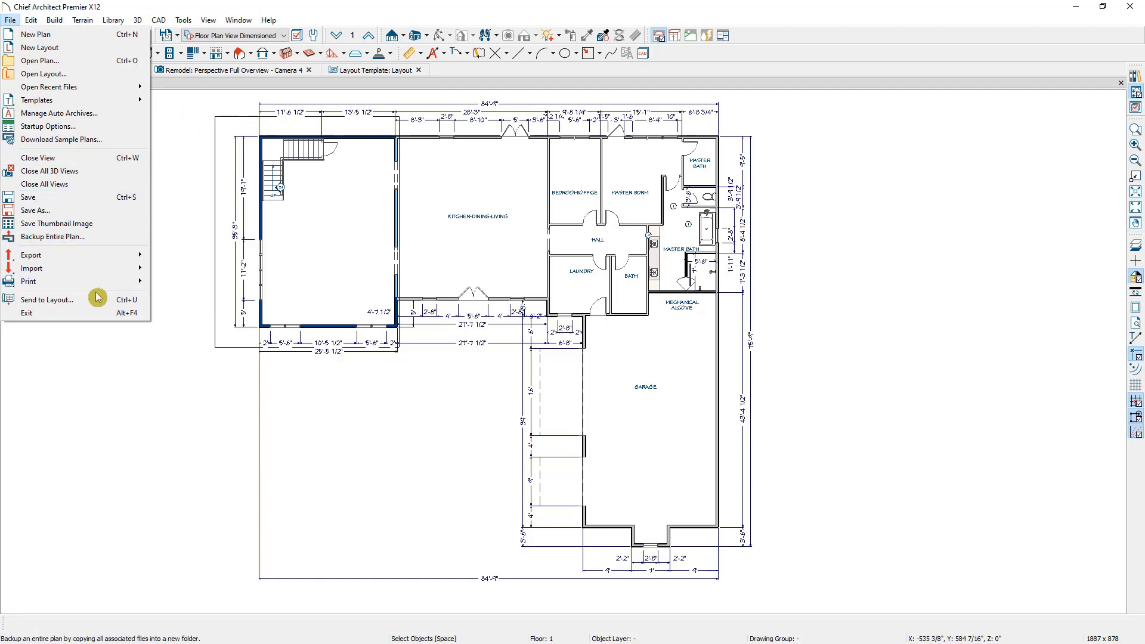
click(185, 123)
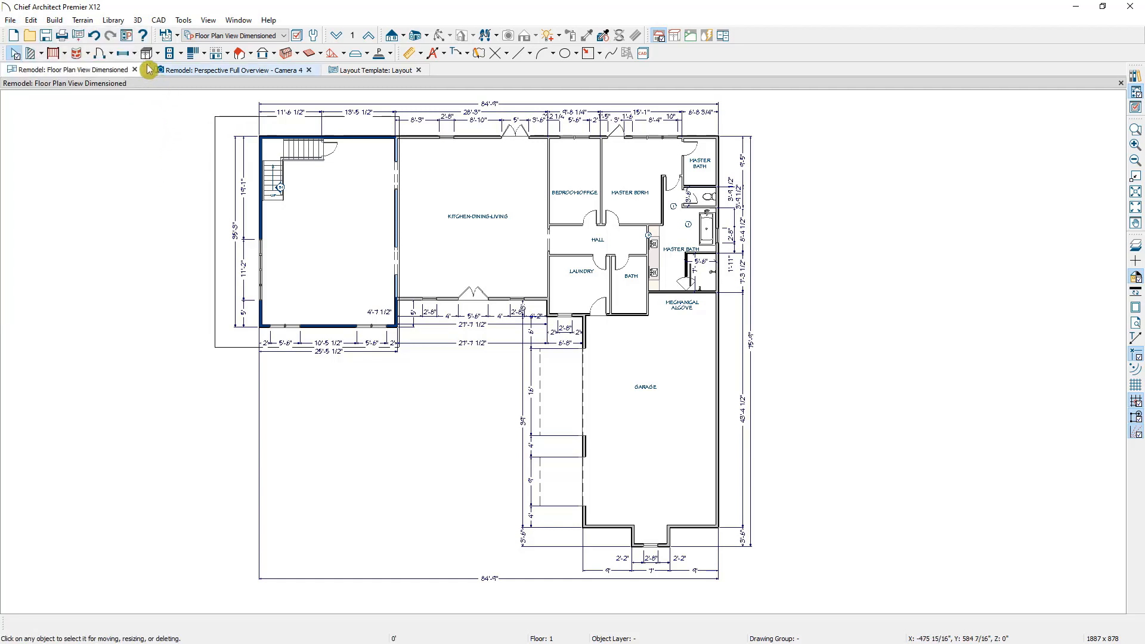
click(80, 40)
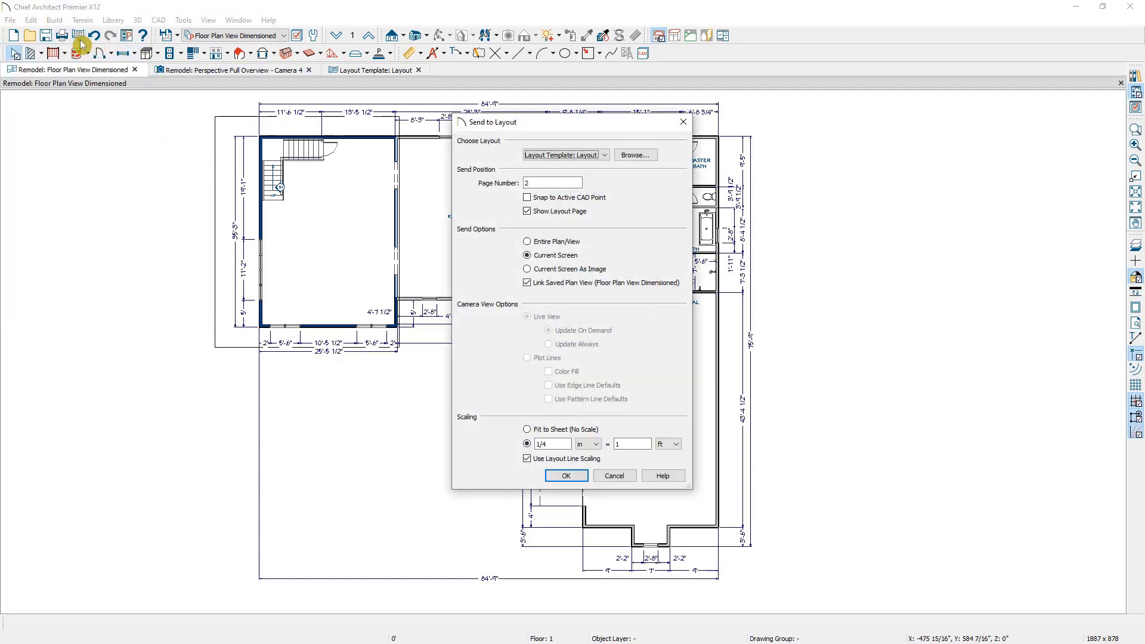
click(564, 155)
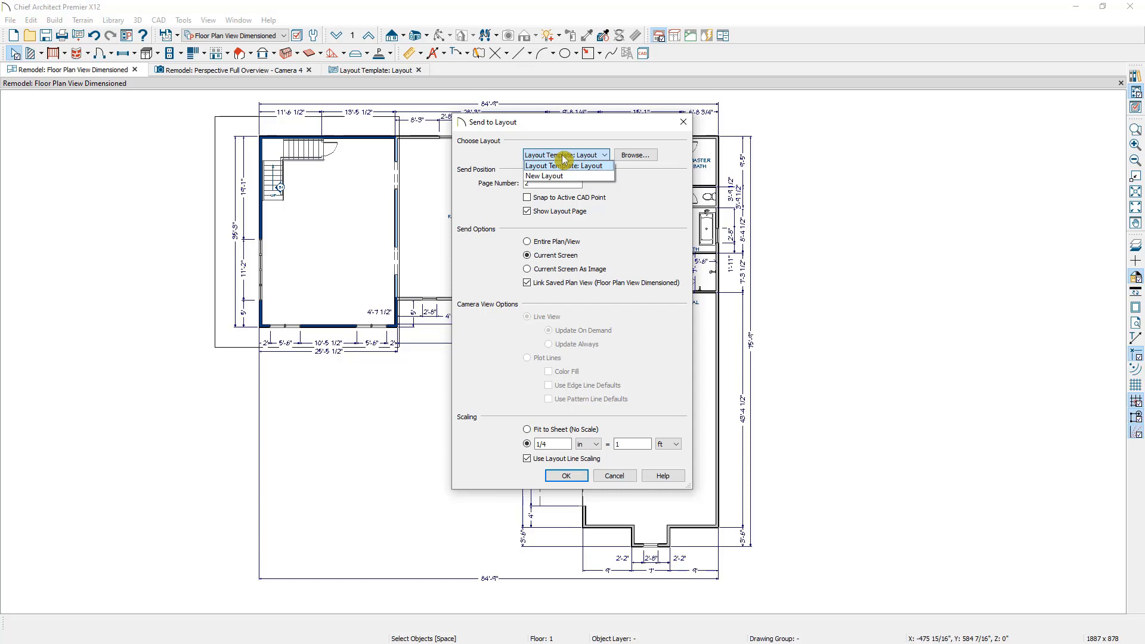
click(496, 429)
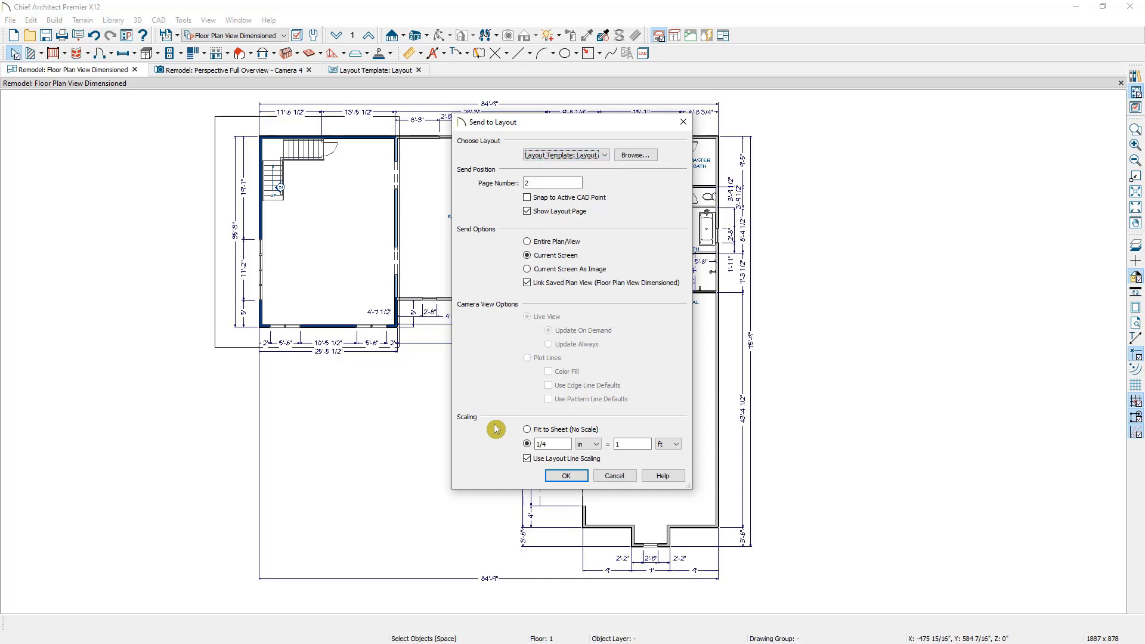
click(569, 476)
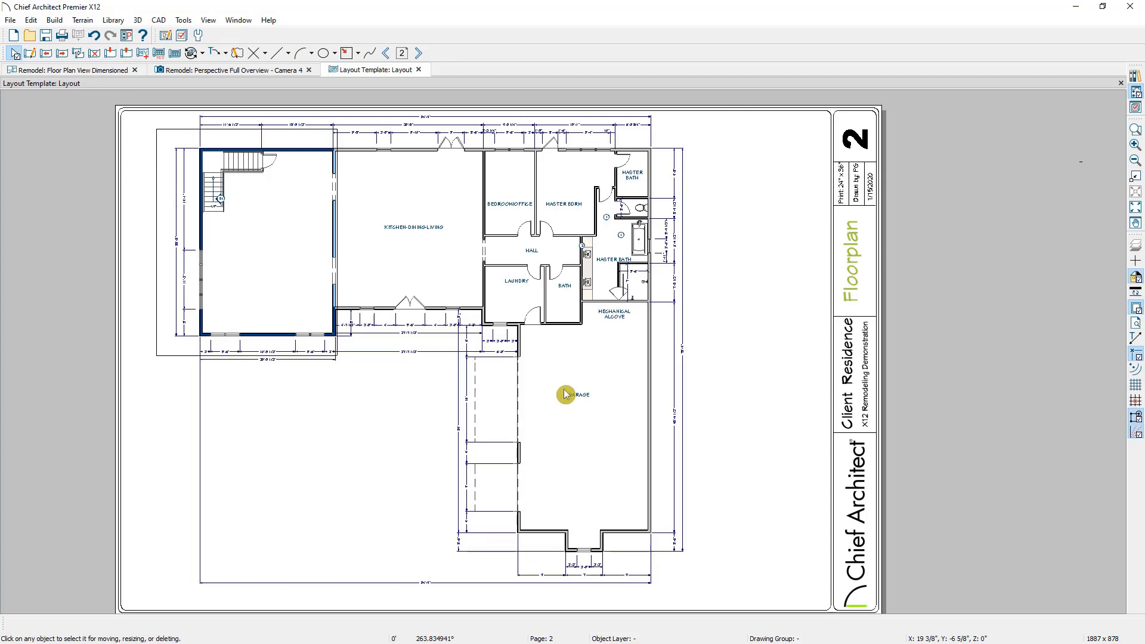
Move the floor plan's layout box about 6 inches horizontally so it sits beside the title block.
click(565, 395)
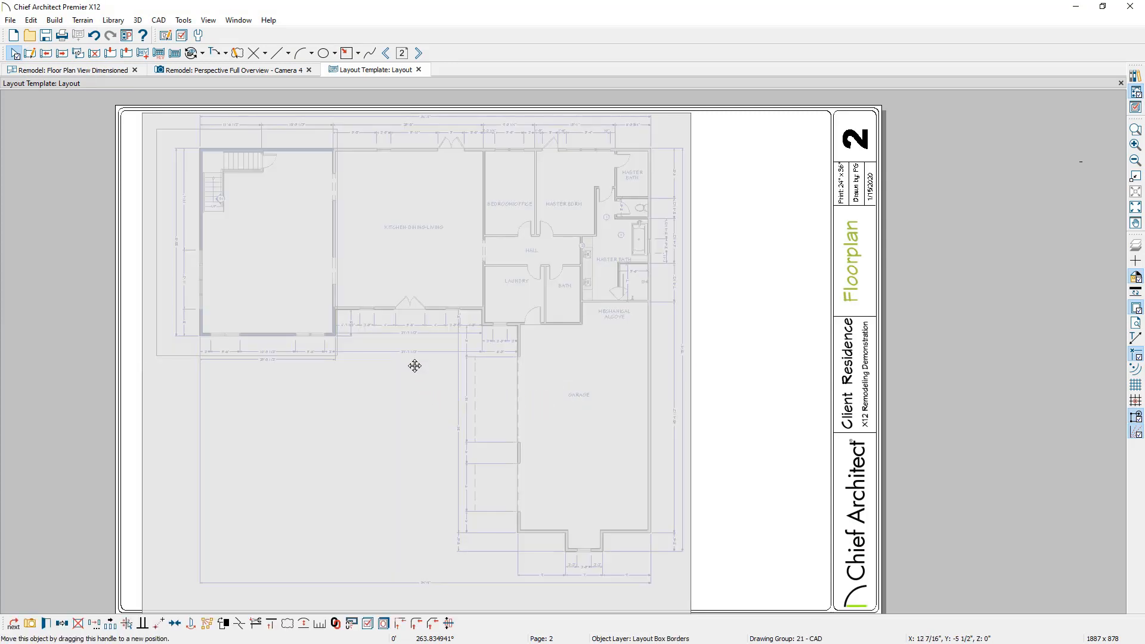
drag(416, 363, 549, 363)
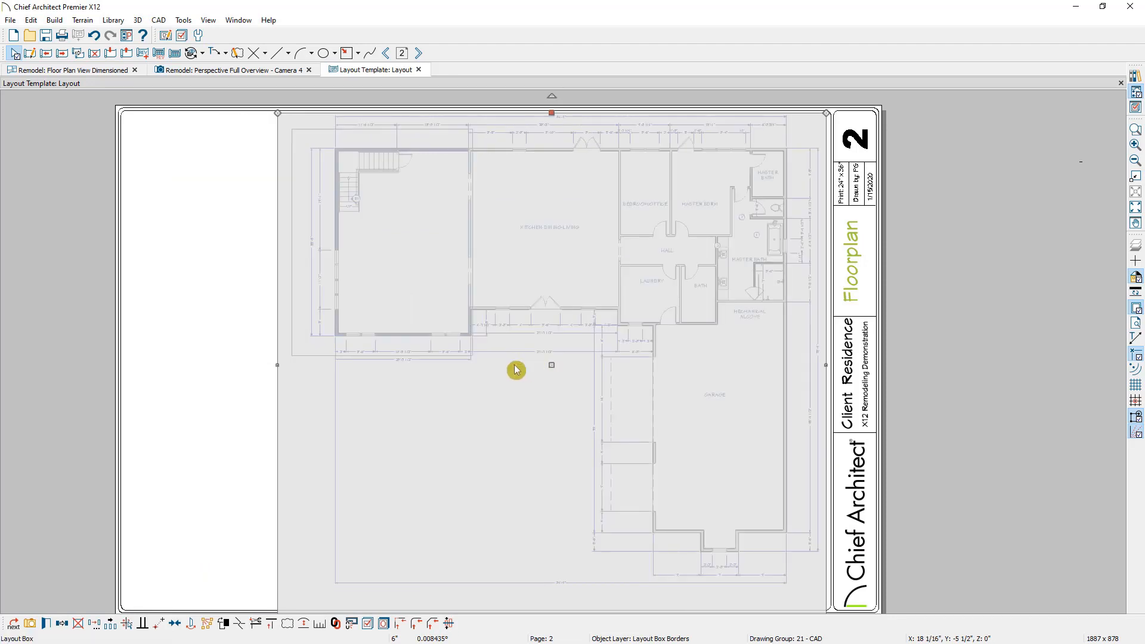
click(68, 324)
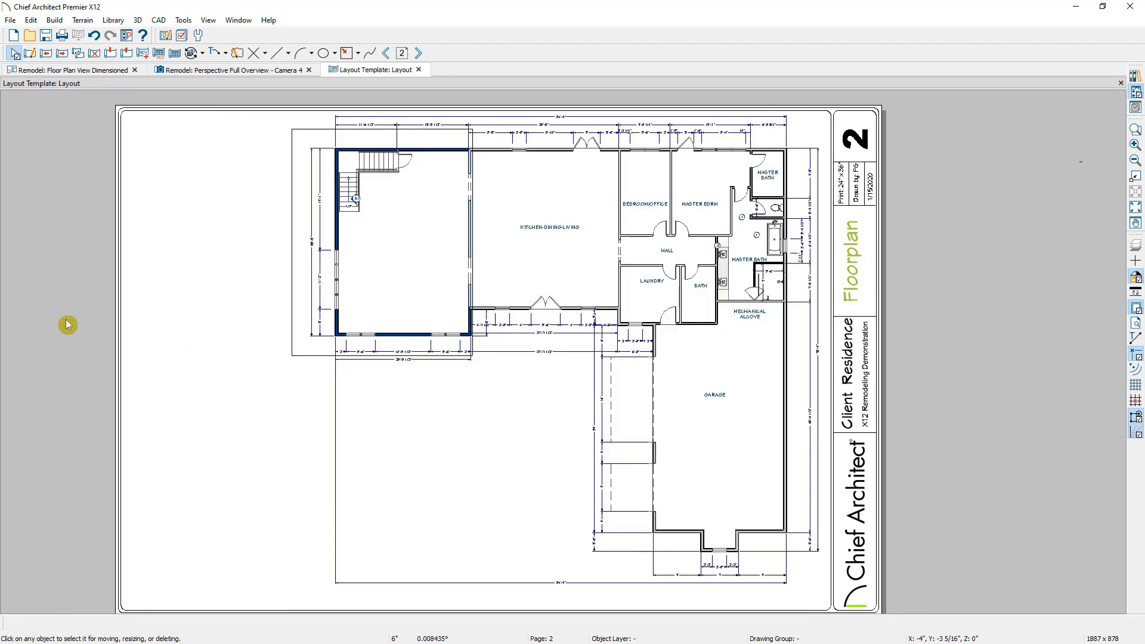
Return to the Remodel plan and open its Schedules Detail CAD detail.
click(76, 71)
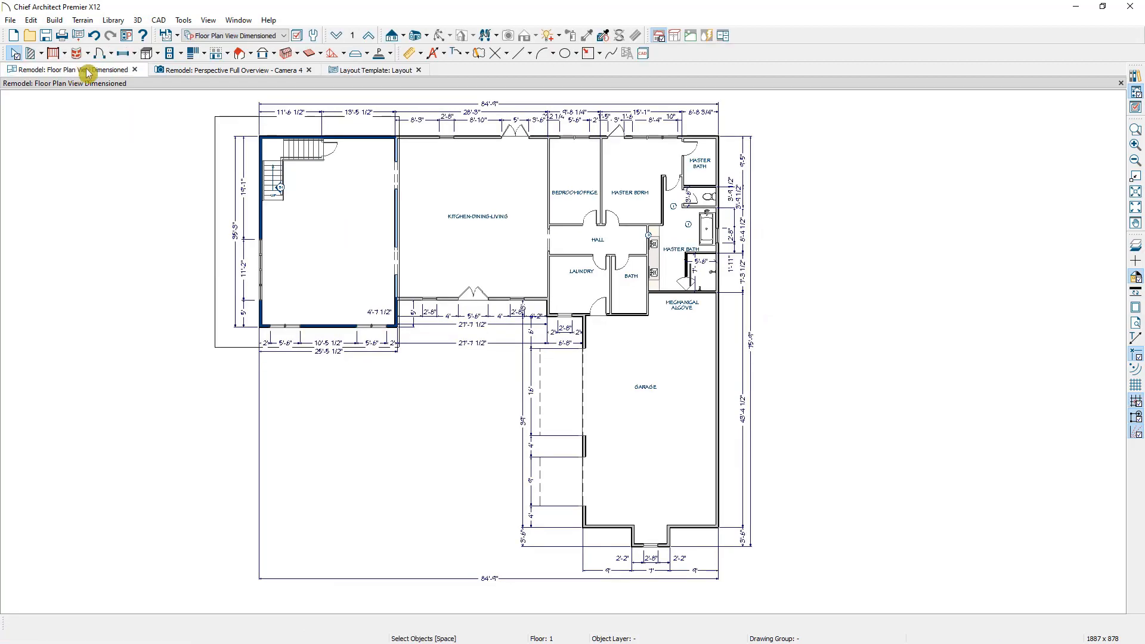
click(158, 21)
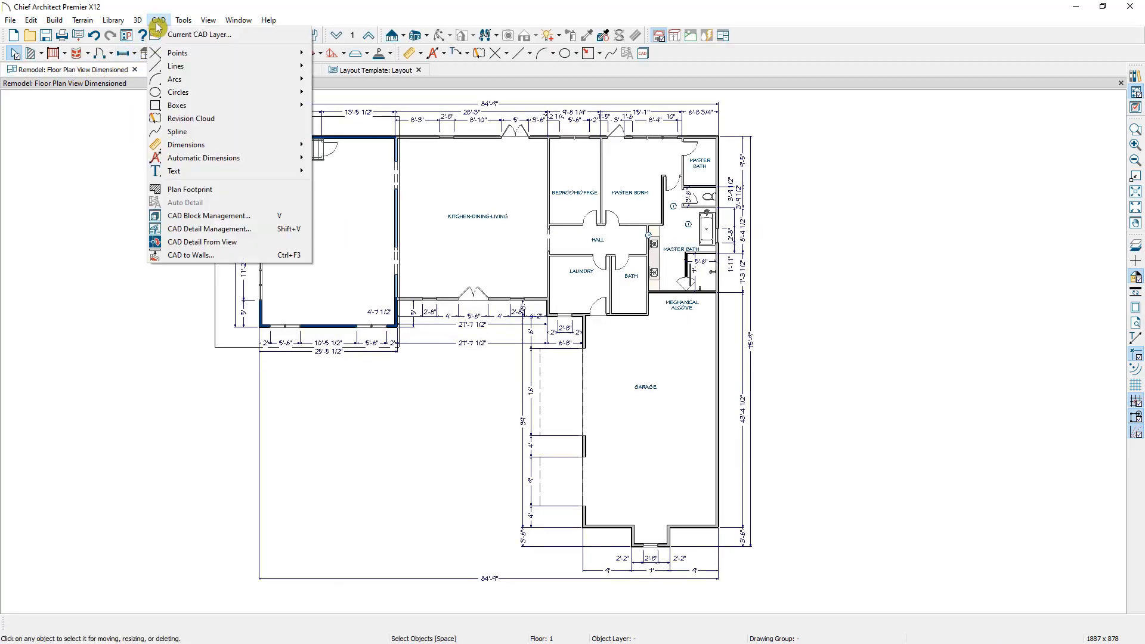
click(234, 231)
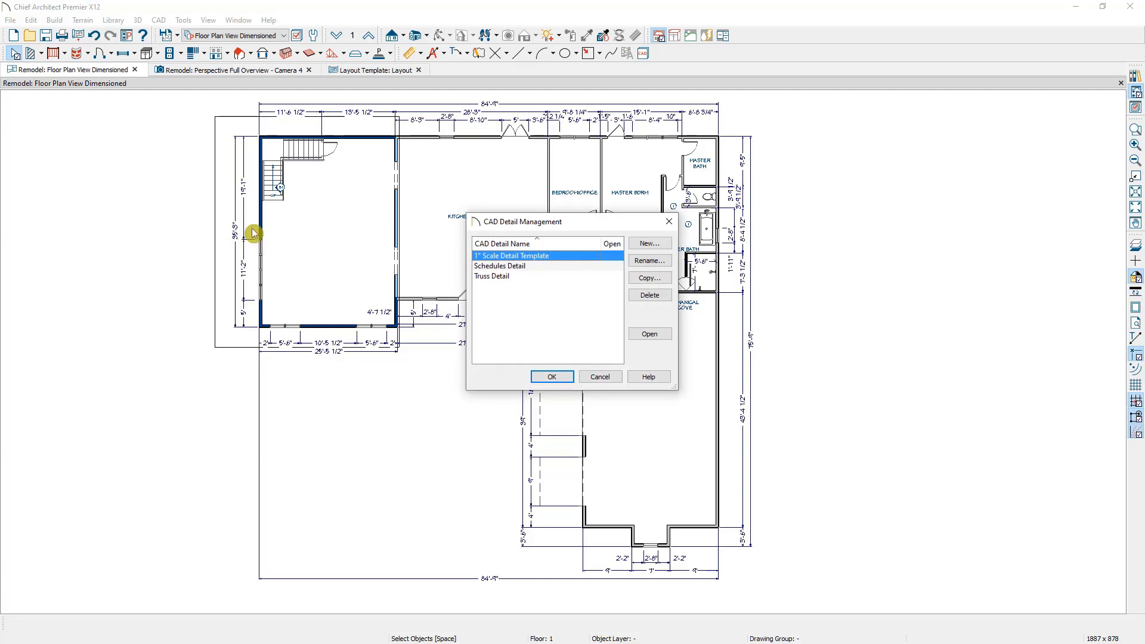
click(537, 267)
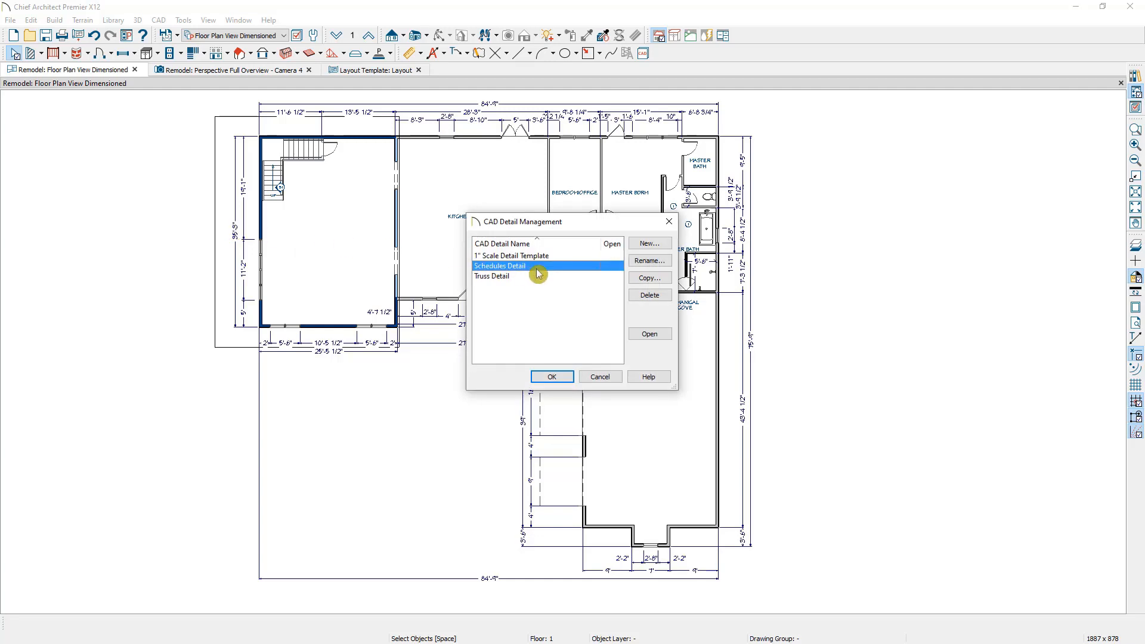
click(650, 333)
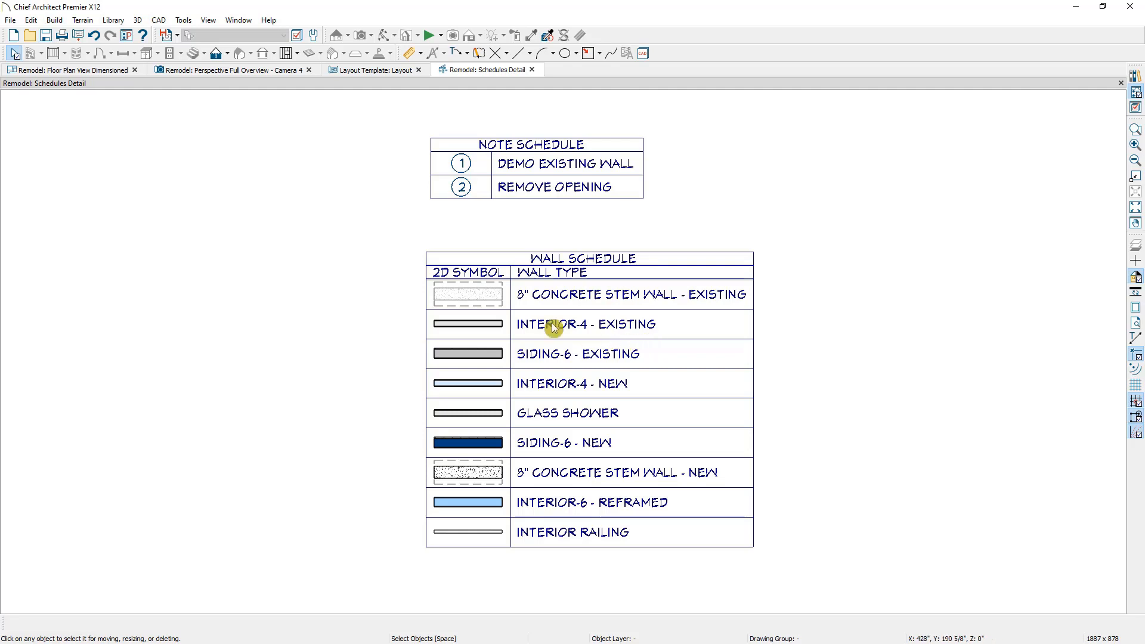
Send the schedules to layout page 2 at 1/3 in = 1 ft and place them in the empty area beside the floor plan.
click(78, 39)
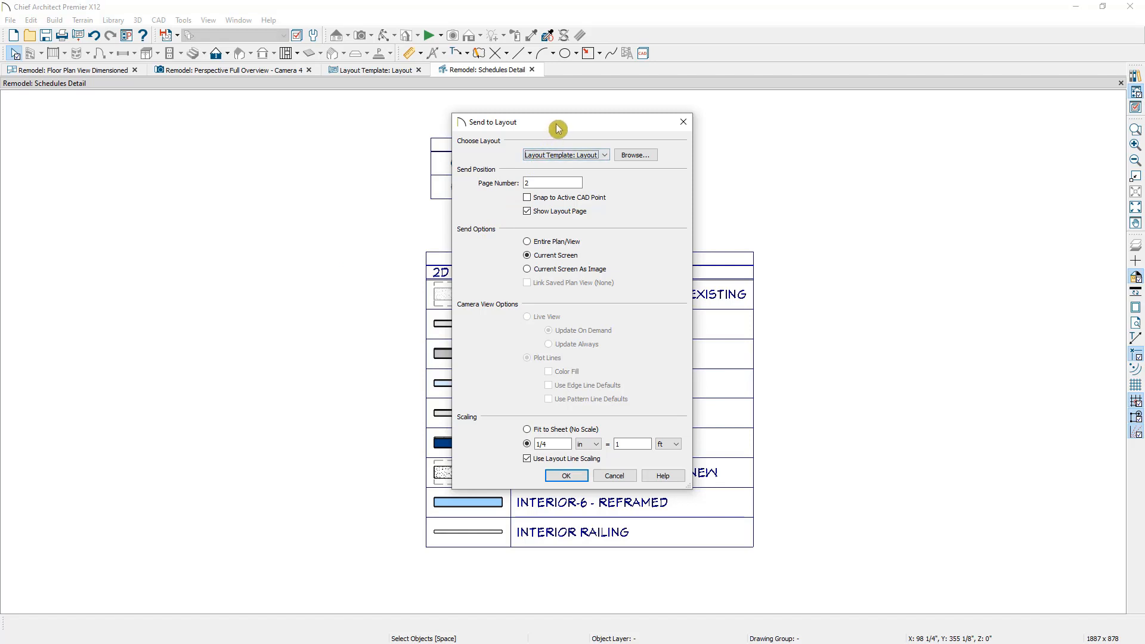
drag(555, 122, 875, 137)
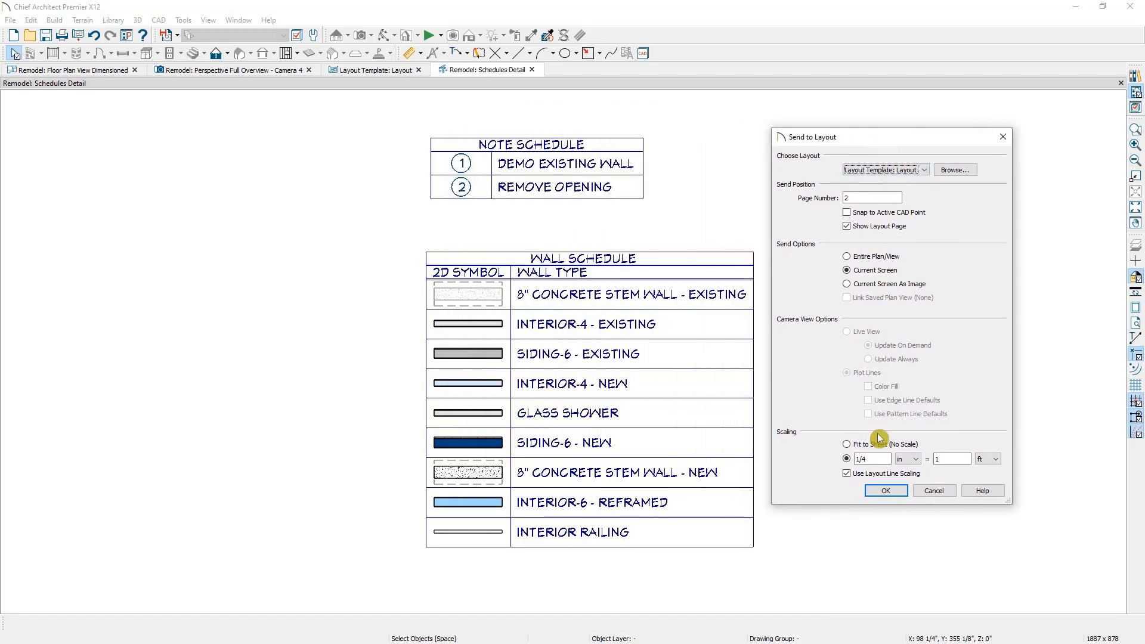
click(872, 458)
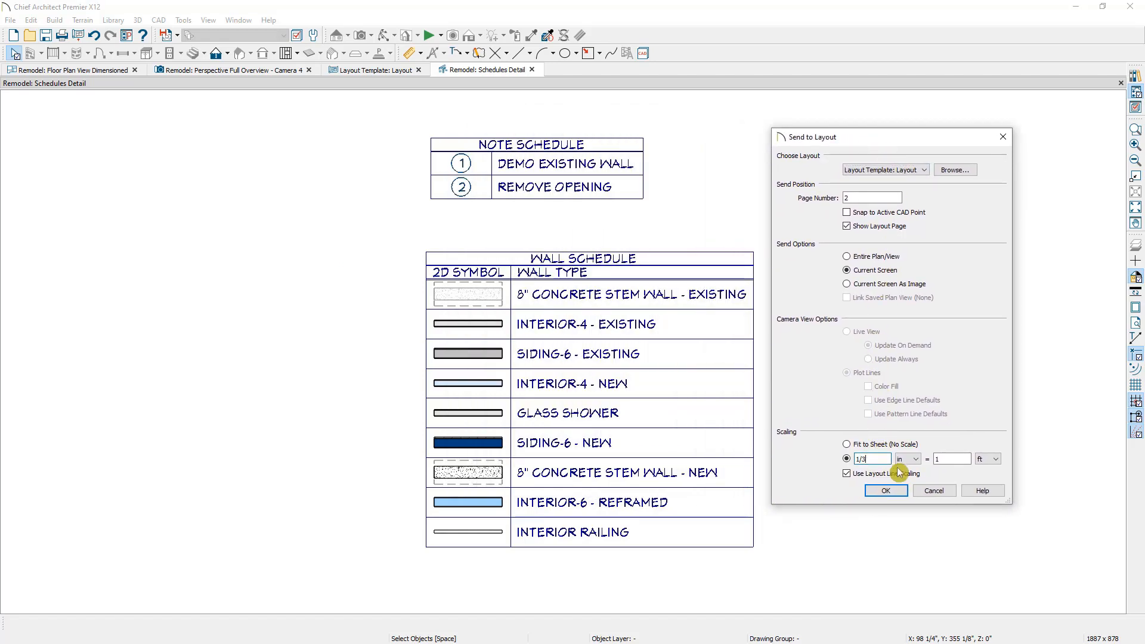
click(886, 490)
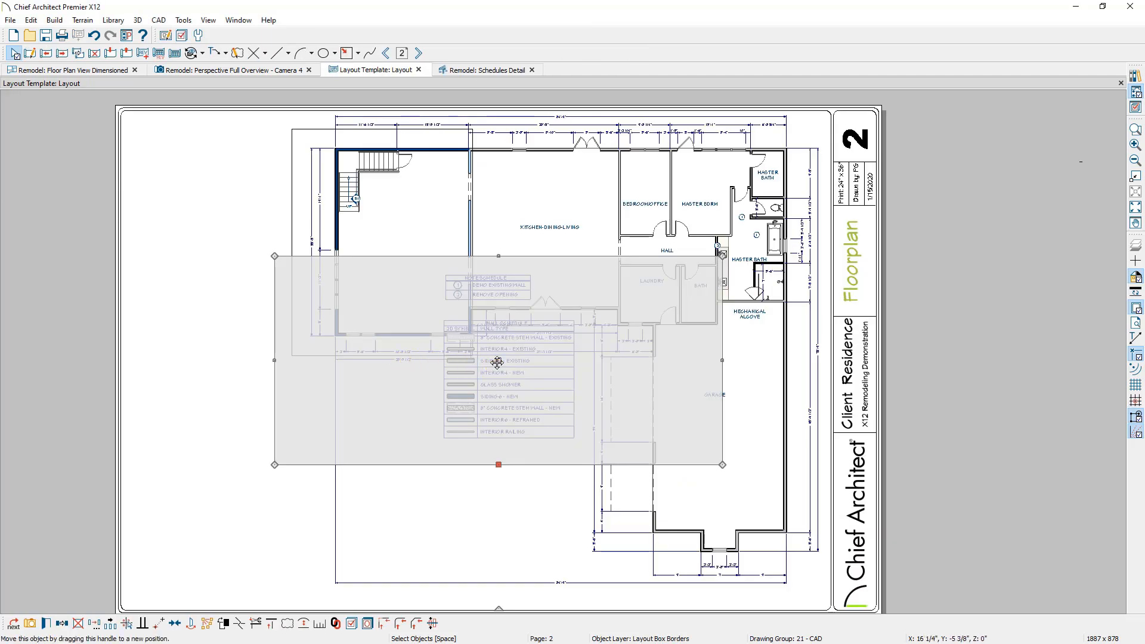
drag(499, 361, 211, 225)
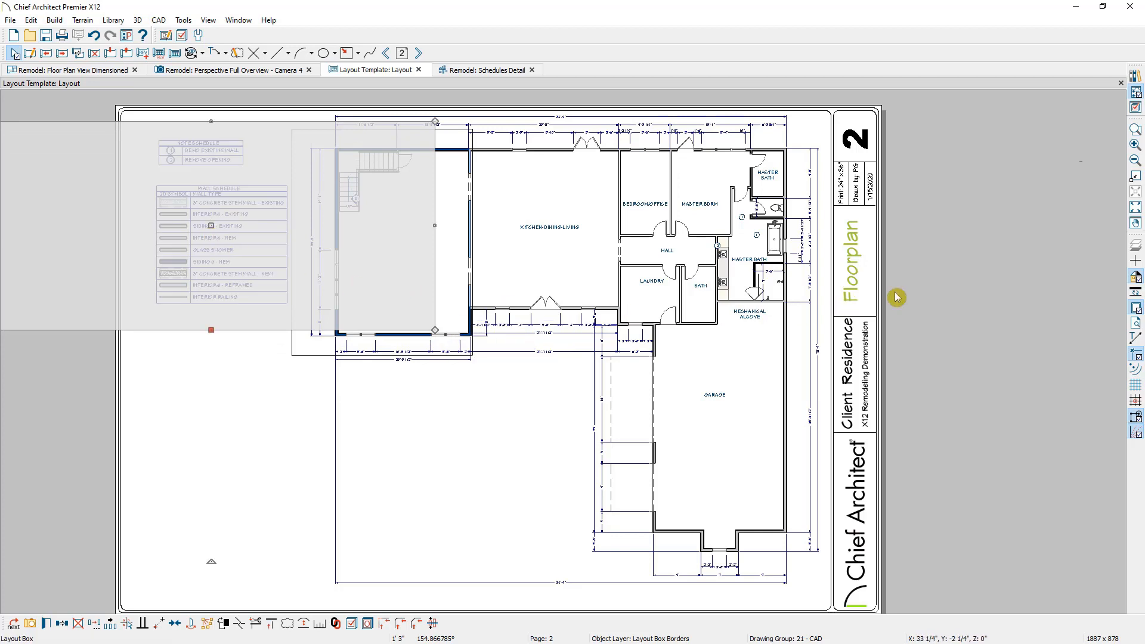
click(954, 292)
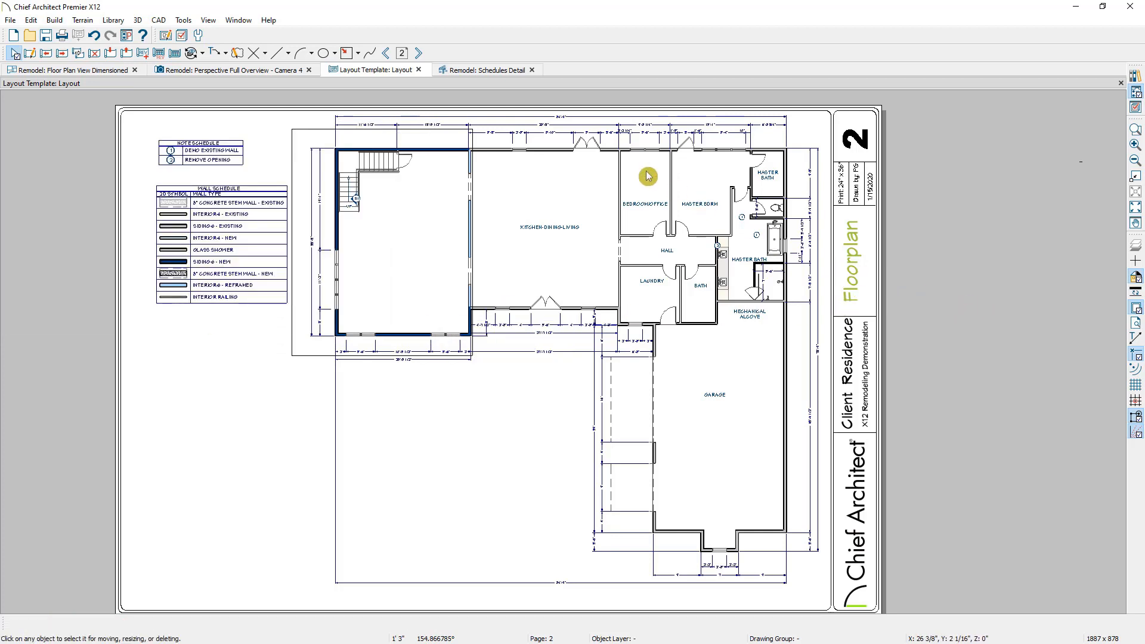
Turn the layout to the Elevations page and create a Cross Section/Elevation view of the house front from the Remodel plan.
click(422, 55)
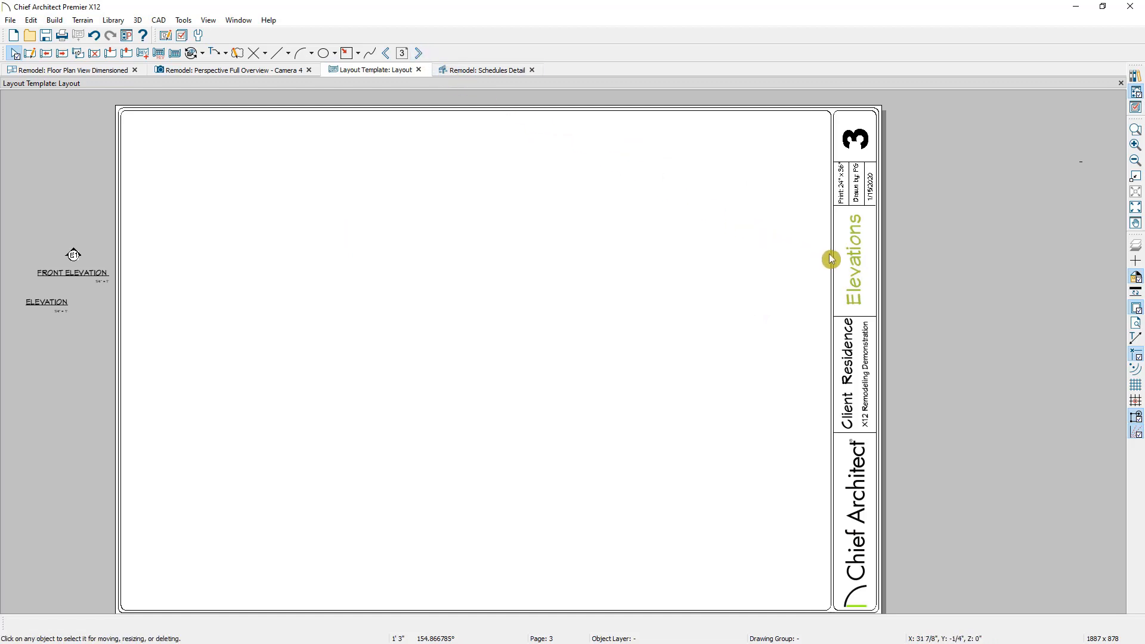
click(119, 71)
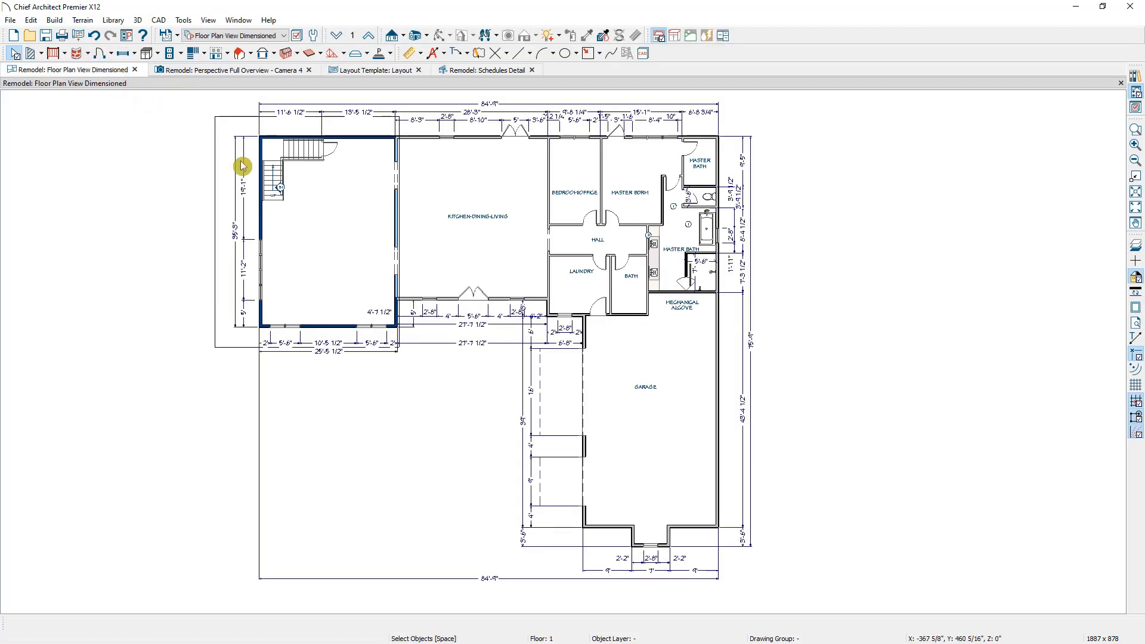
click(403, 36)
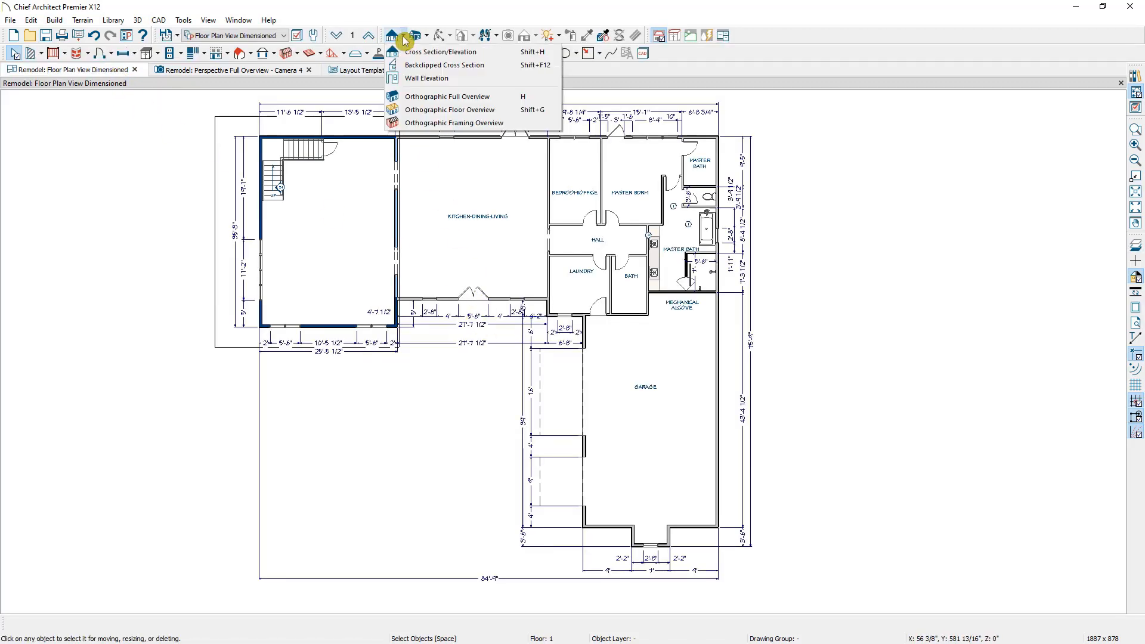
click(497, 58)
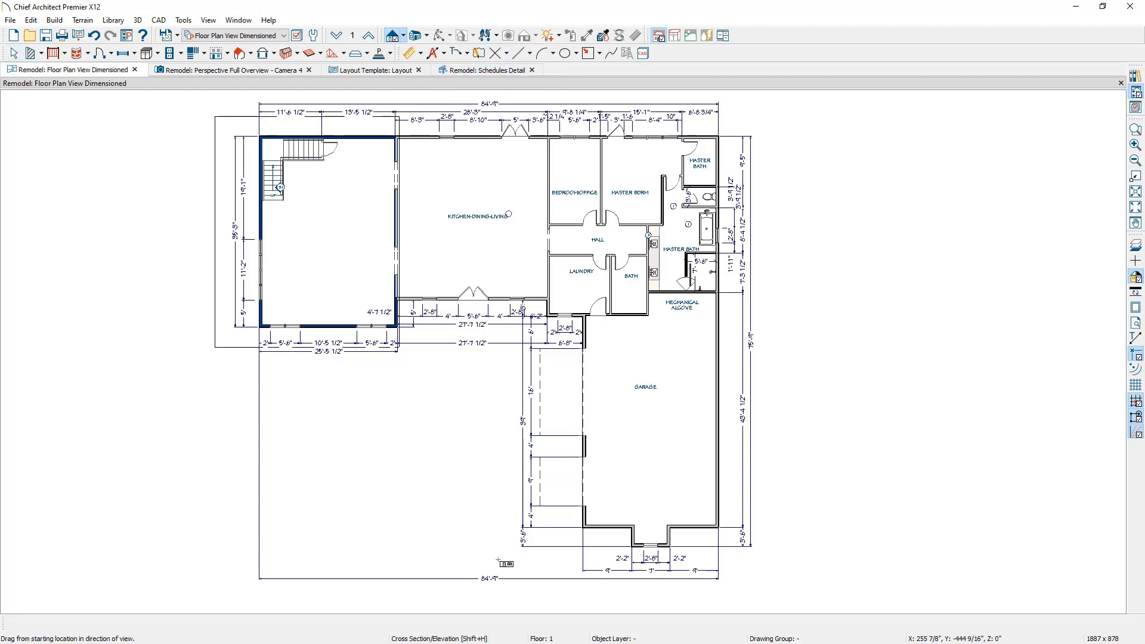
drag(483, 588, 482, 524)
Add Auto Story Pole Dimensions to the front elevation.
scroll(490, 470, up, 4)
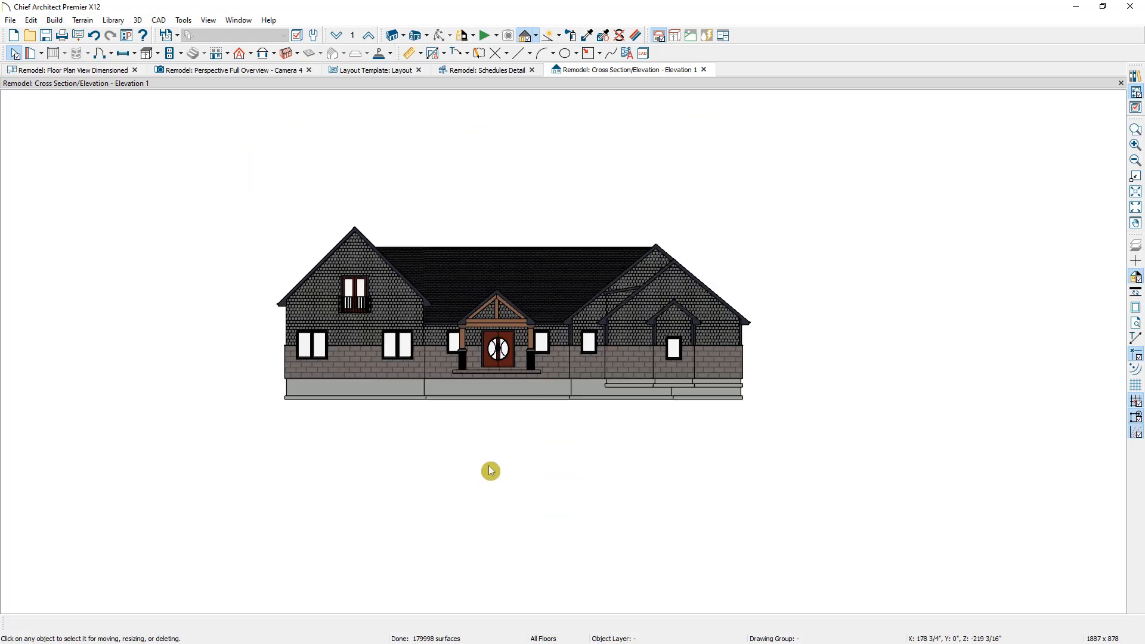
middle_drag(490, 470, 521, 515)
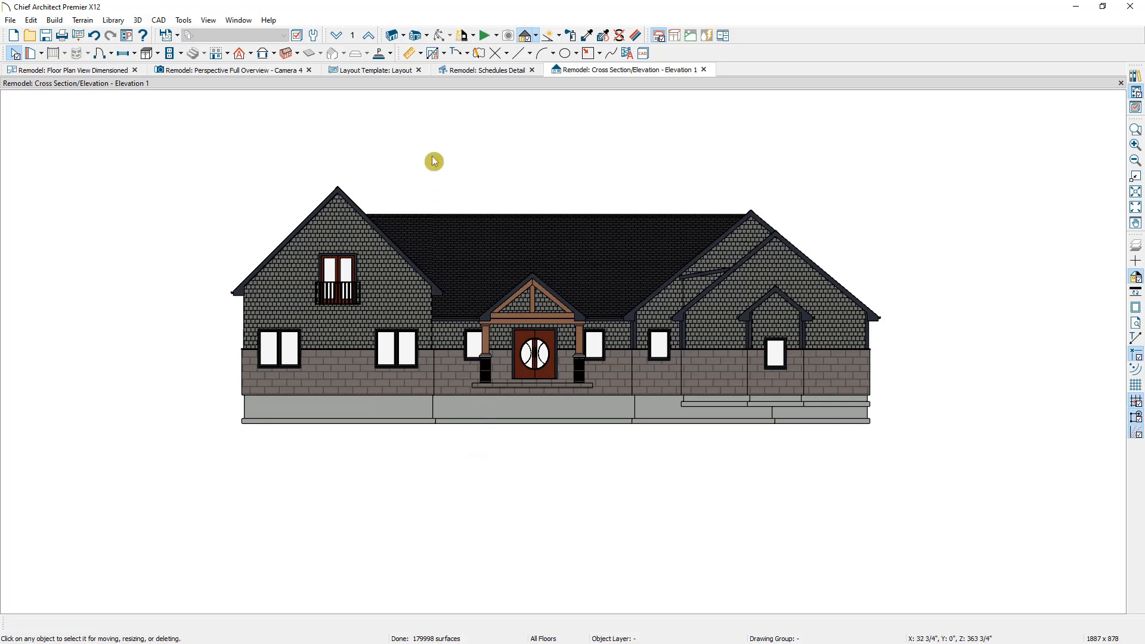
click(447, 55)
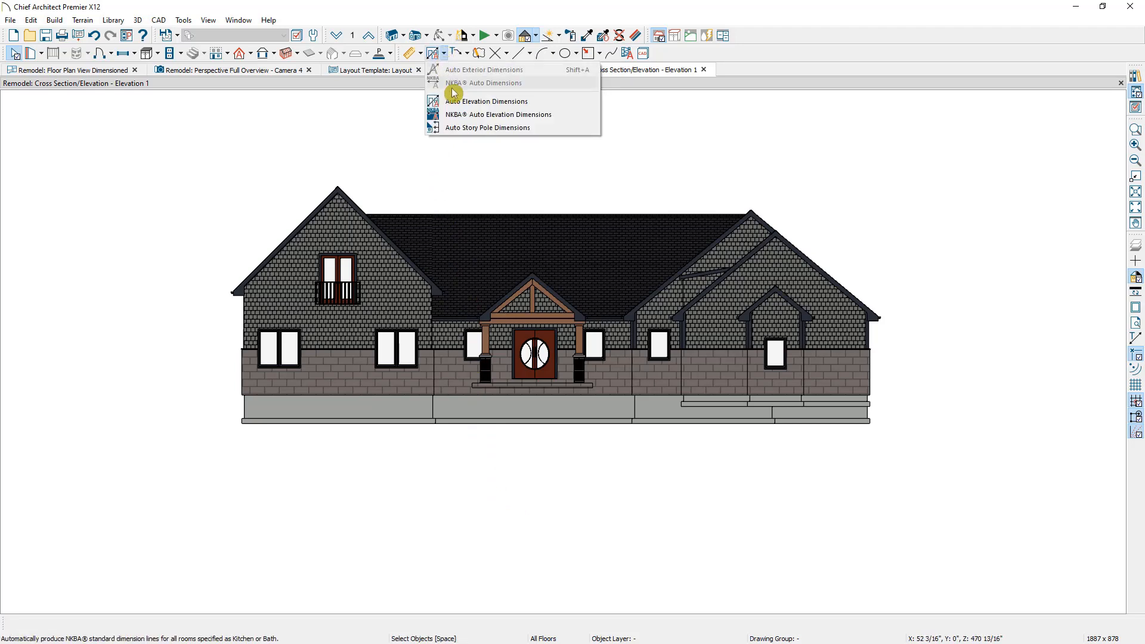
click(569, 127)
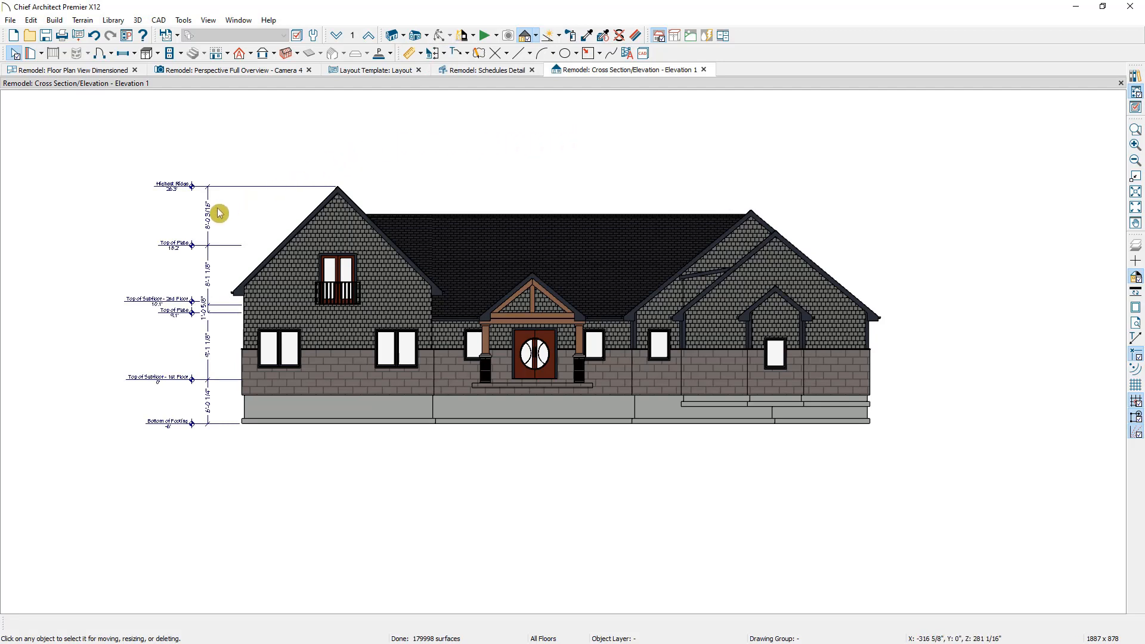
Send the dimensioned front elevation to layout page 3 as plot lines with Color Fill at 1/4 in = 1 ft.
click(337, 188)
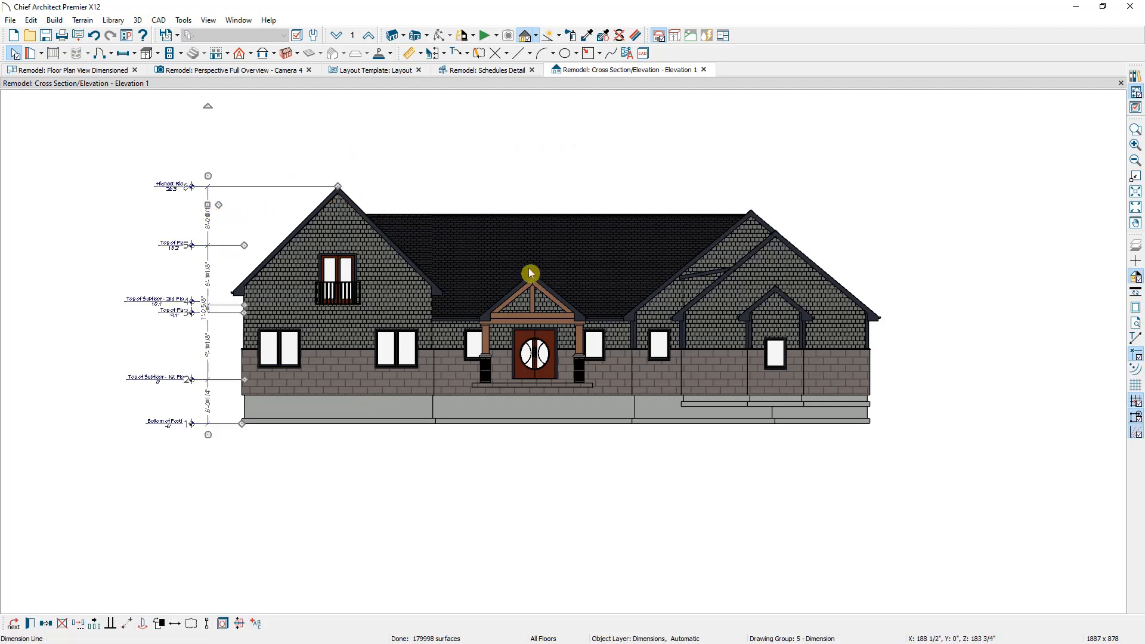
click(463, 200)
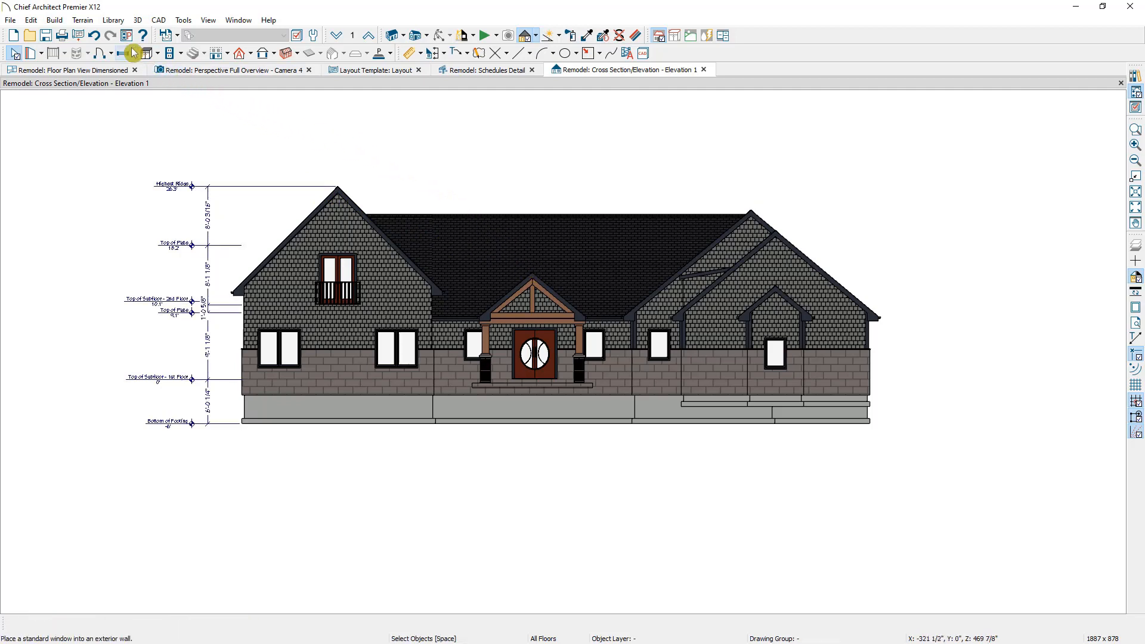
click(80, 36)
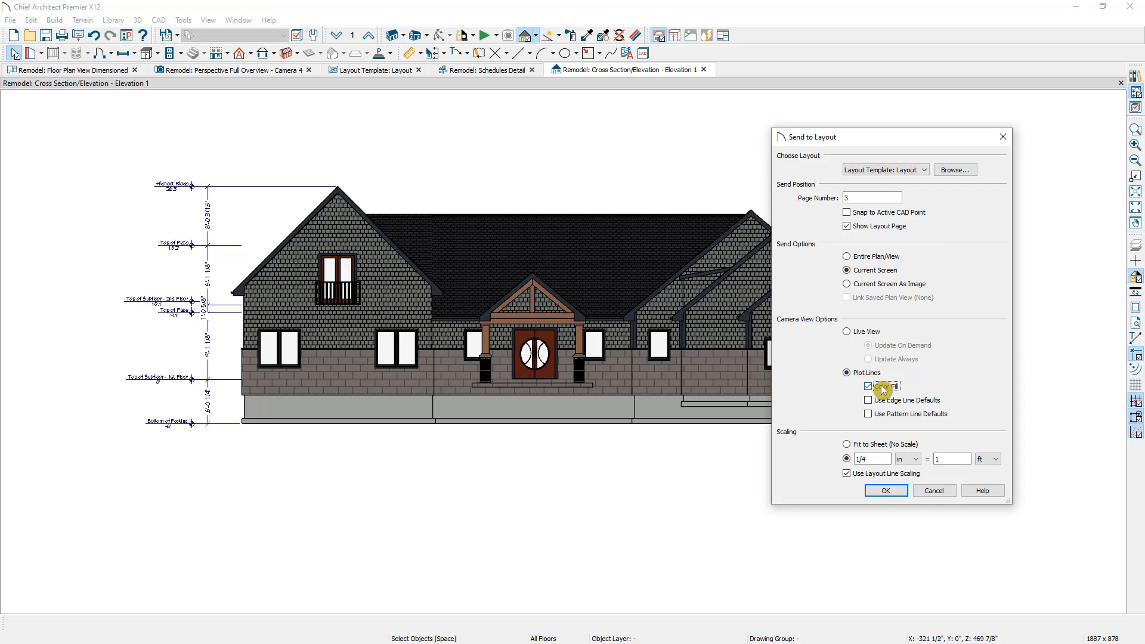
click(894, 493)
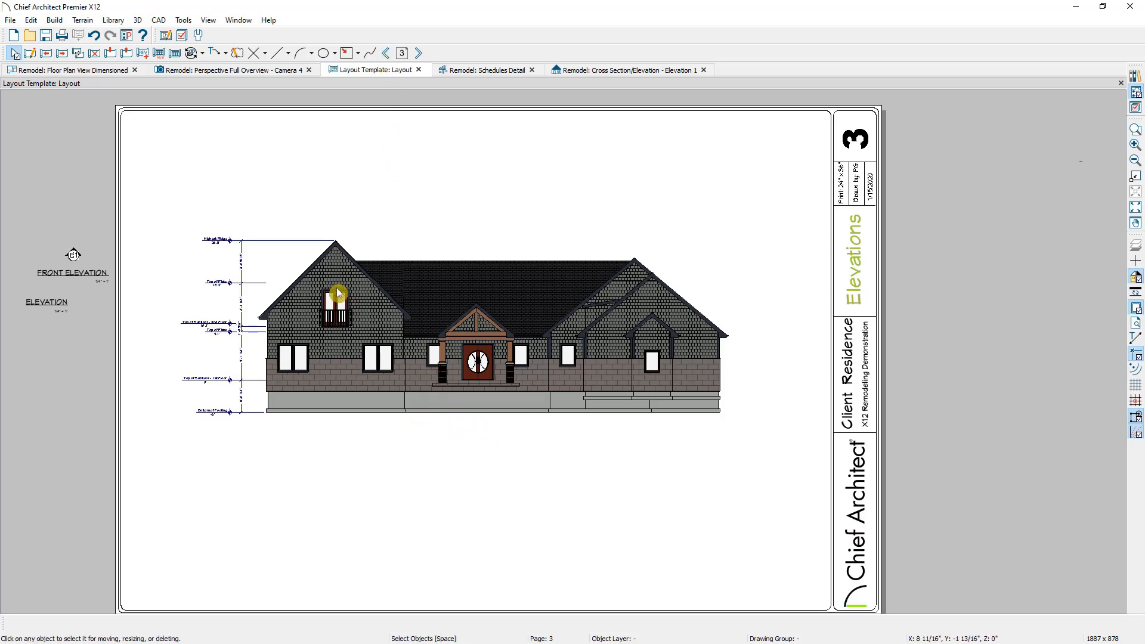
Move the FRONT ELEVATION label and its callout marker from beside the sheet to just below the elevation drawing.
click(94, 282)
click(63, 275)
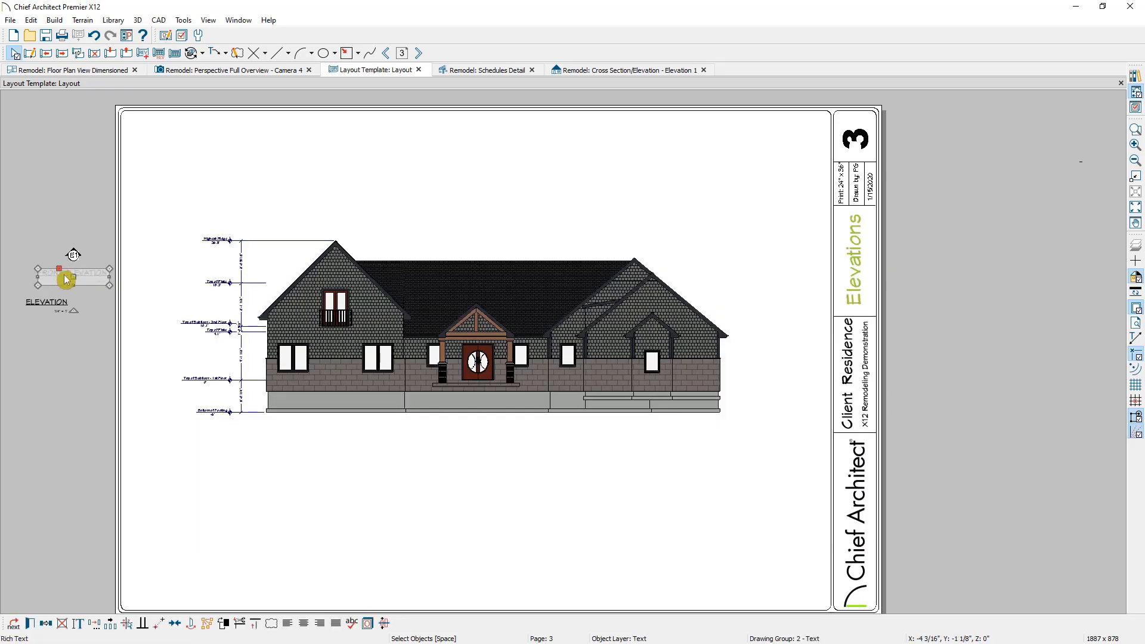
drag(73, 280, 451, 394)
click(66, 279)
drag(72, 276, 510, 418)
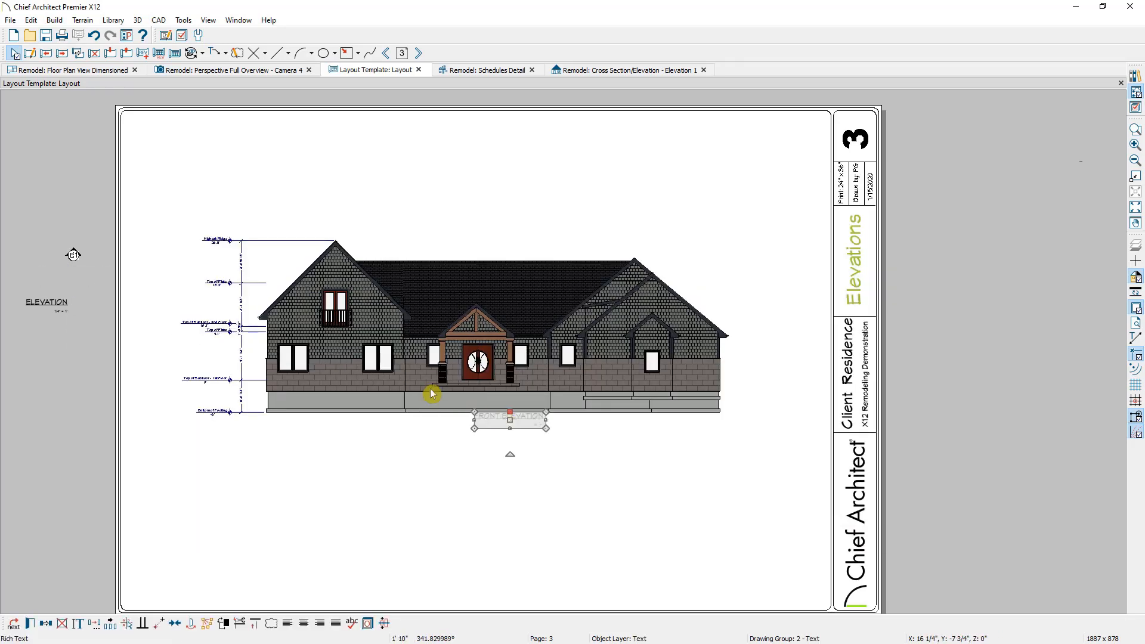
click(74, 256)
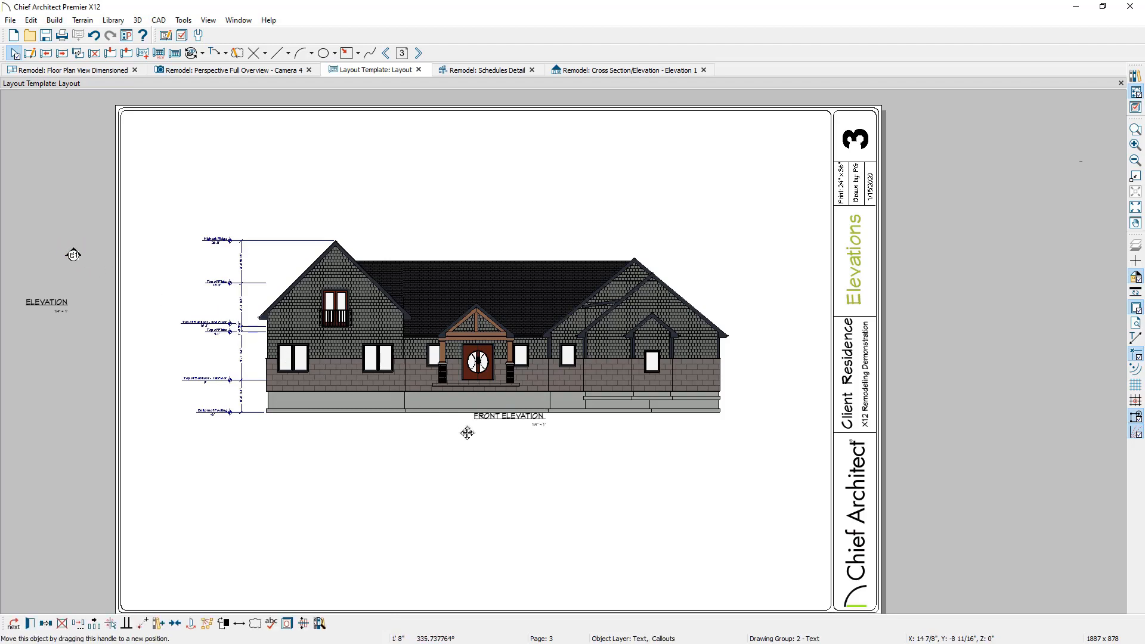
drag(456, 427, 504, 429)
click(509, 420)
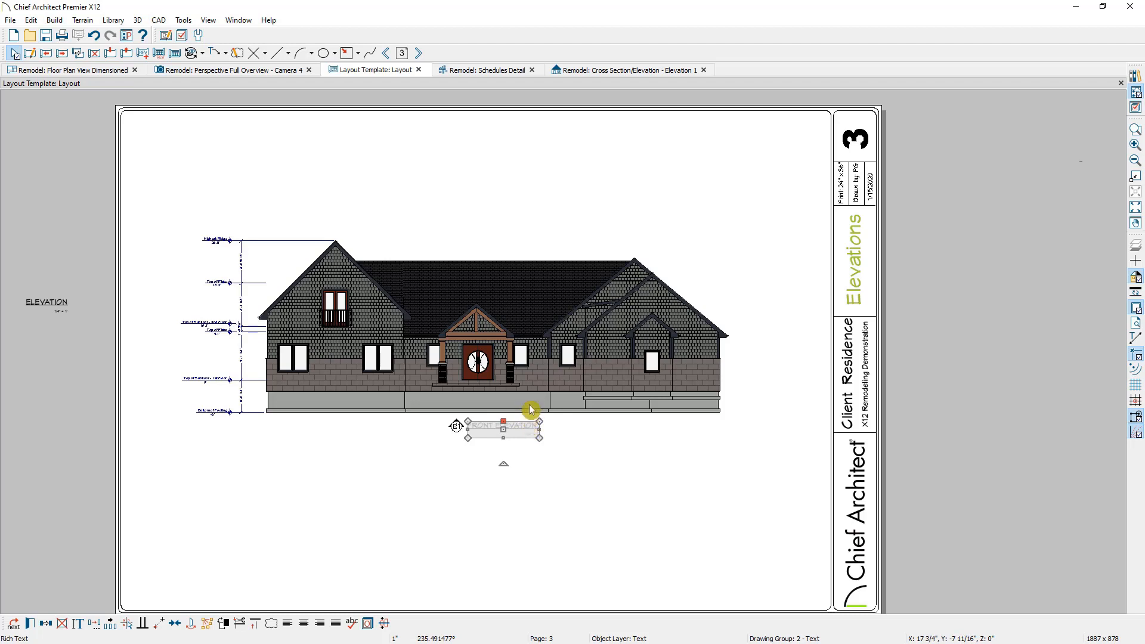
Turn the layout to the Framing page and switch the Remodel plan to the Framing, Floor Plan View.
click(419, 54)
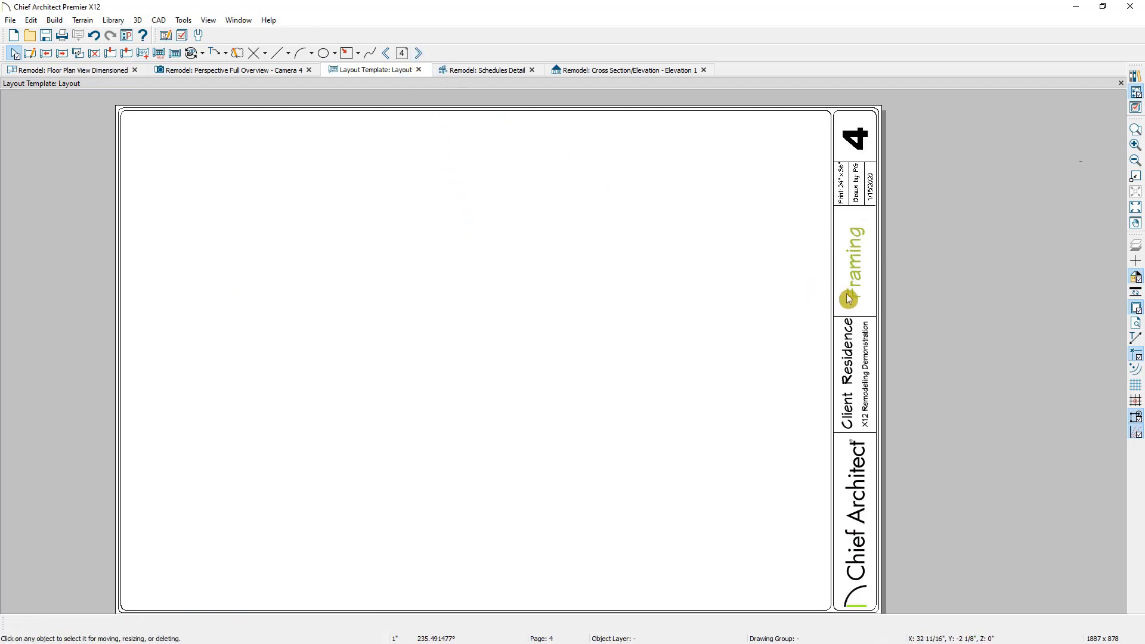
click(96, 73)
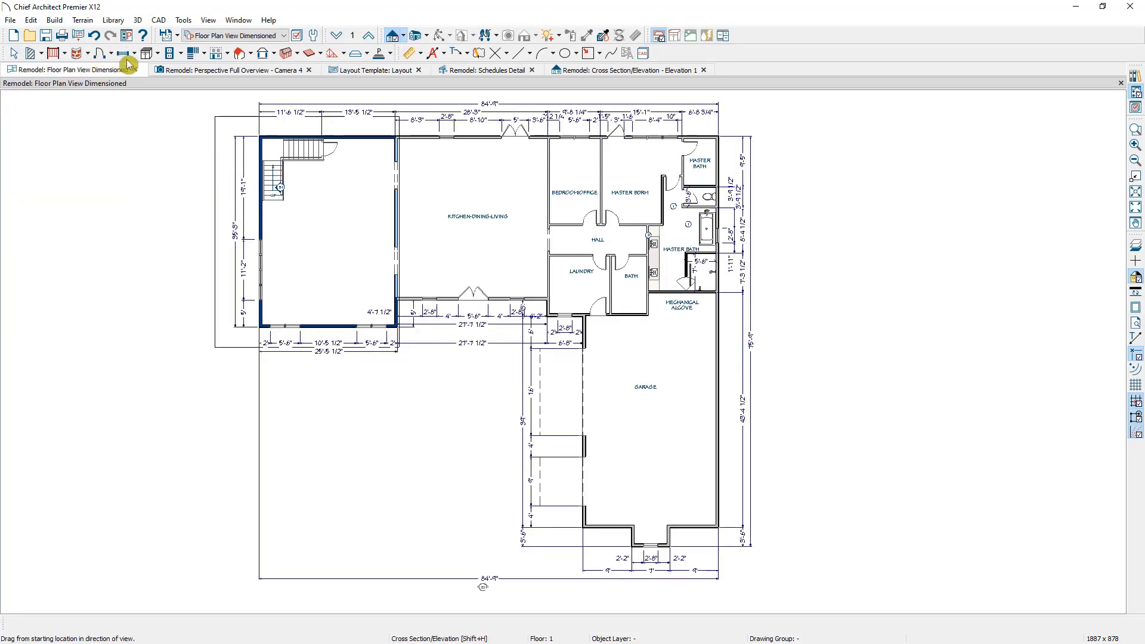
click(227, 37)
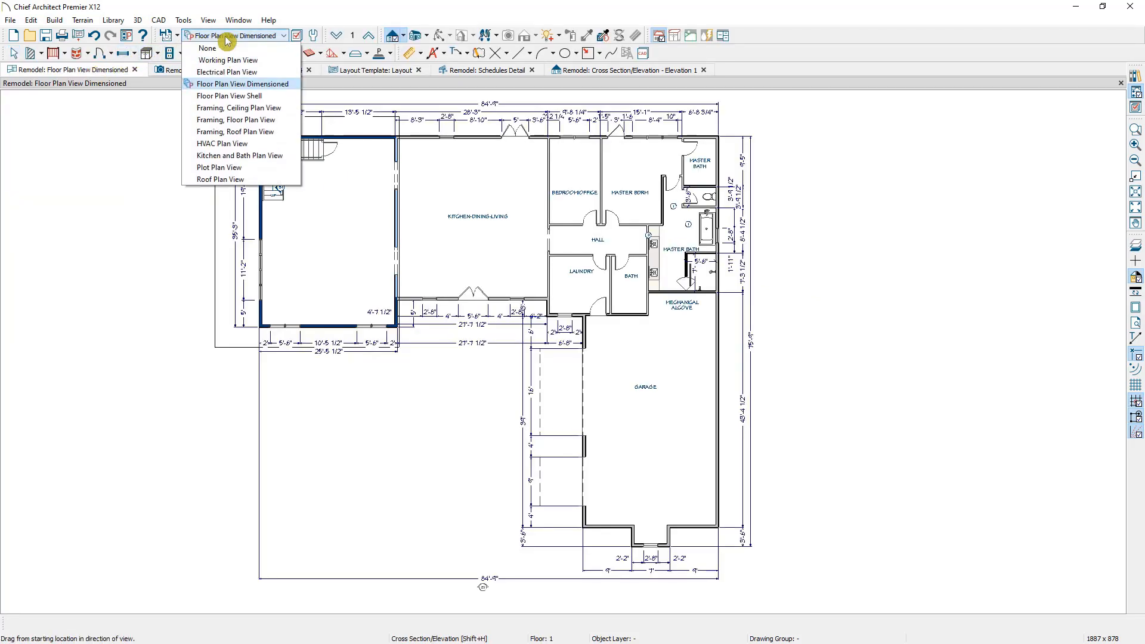
click(243, 122)
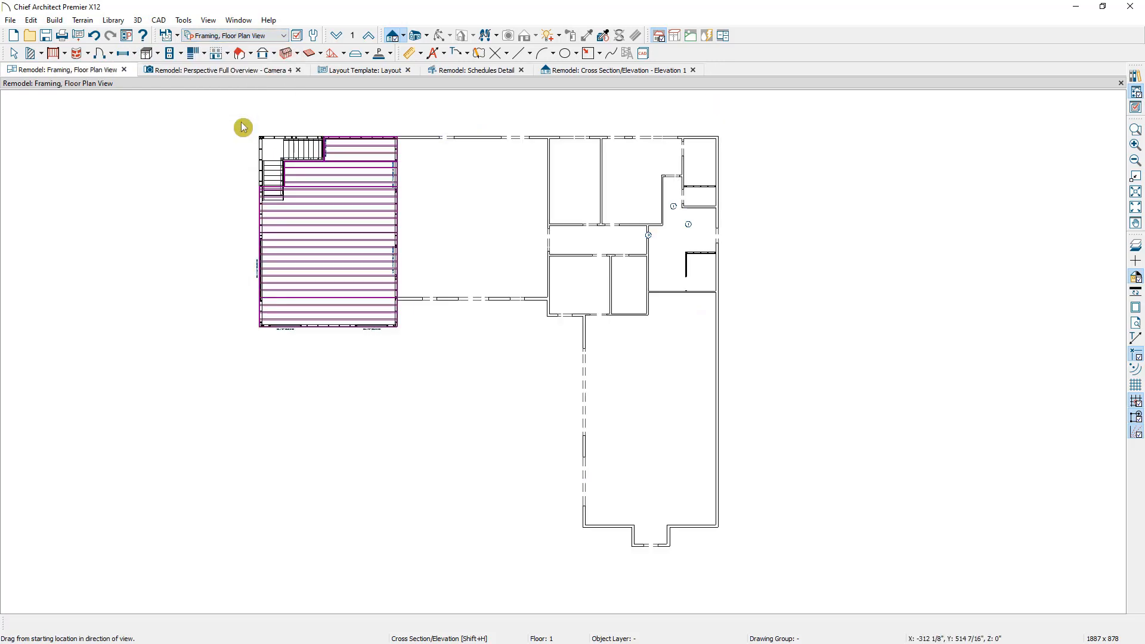
Send the framing plan to layout page 4 at 1/4 in = 1 ft and move it to the sheet's upper-right area.
click(80, 38)
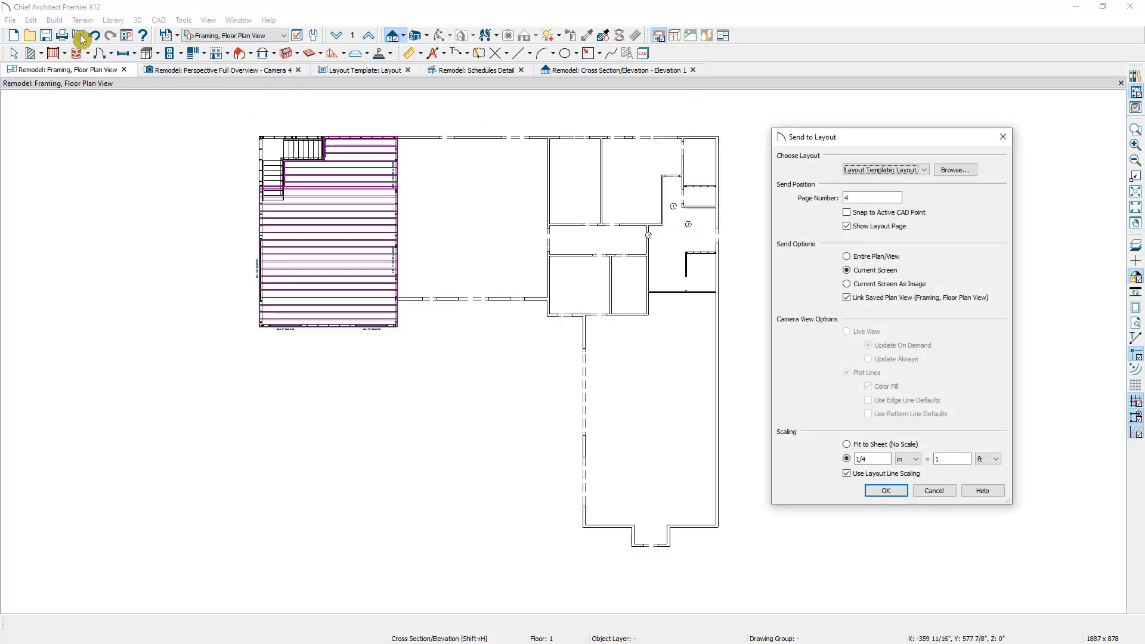
click(895, 490)
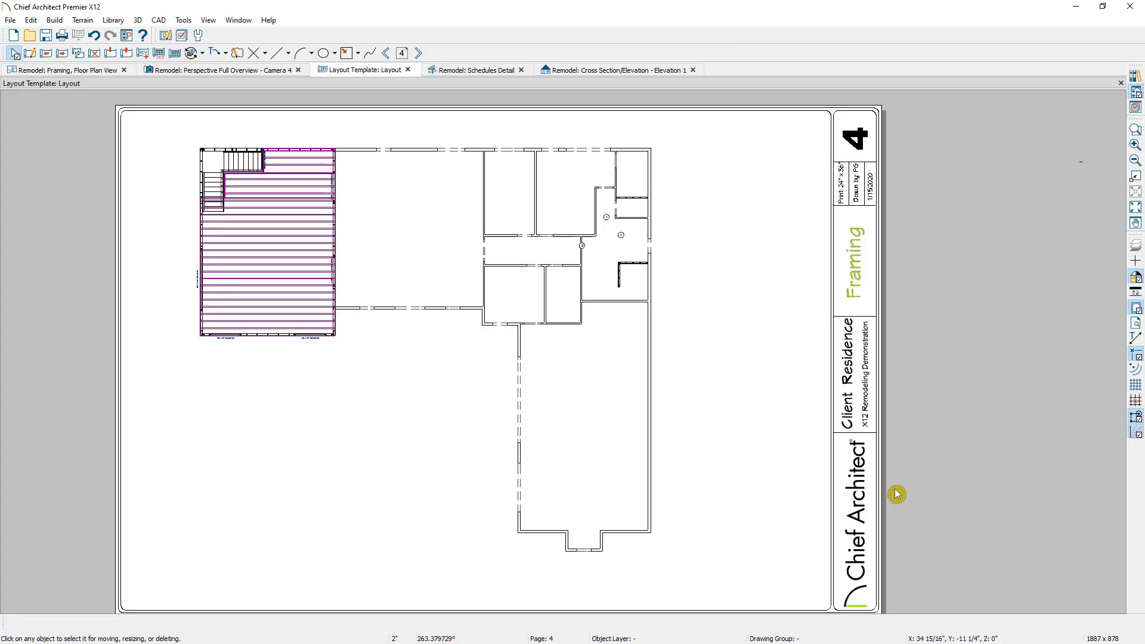
click(536, 430)
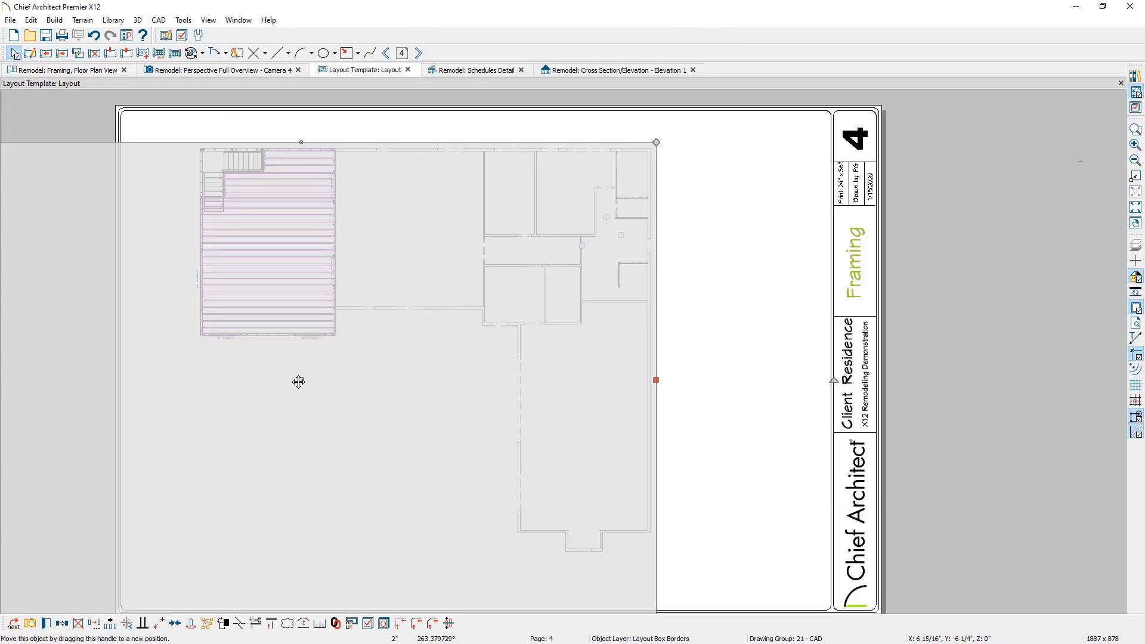
drag(299, 382, 469, 352)
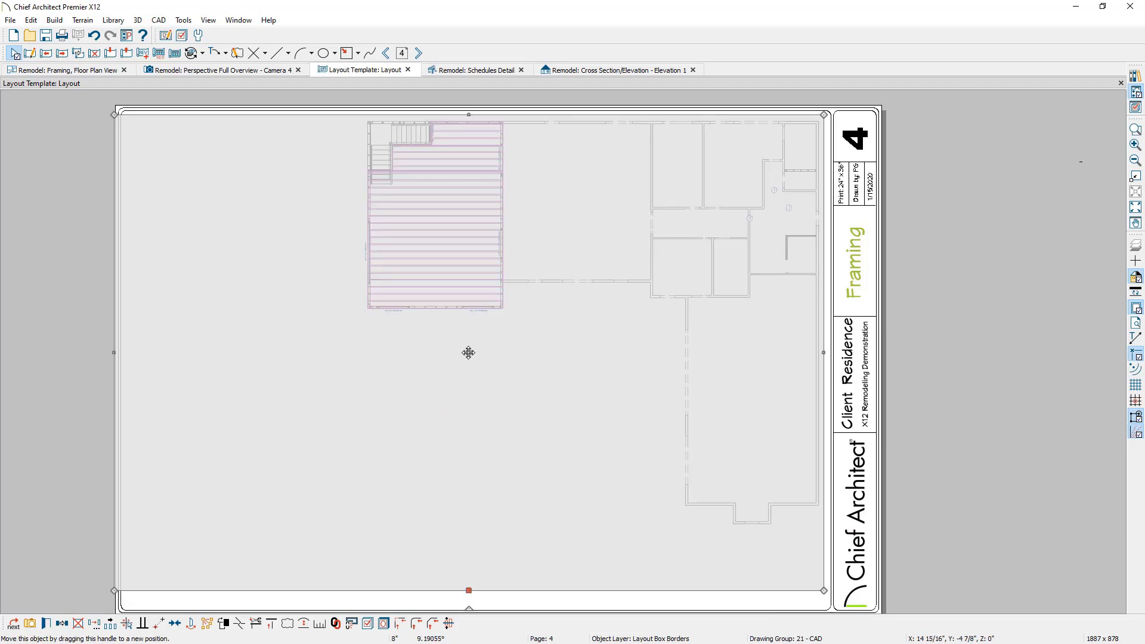
click(52, 266)
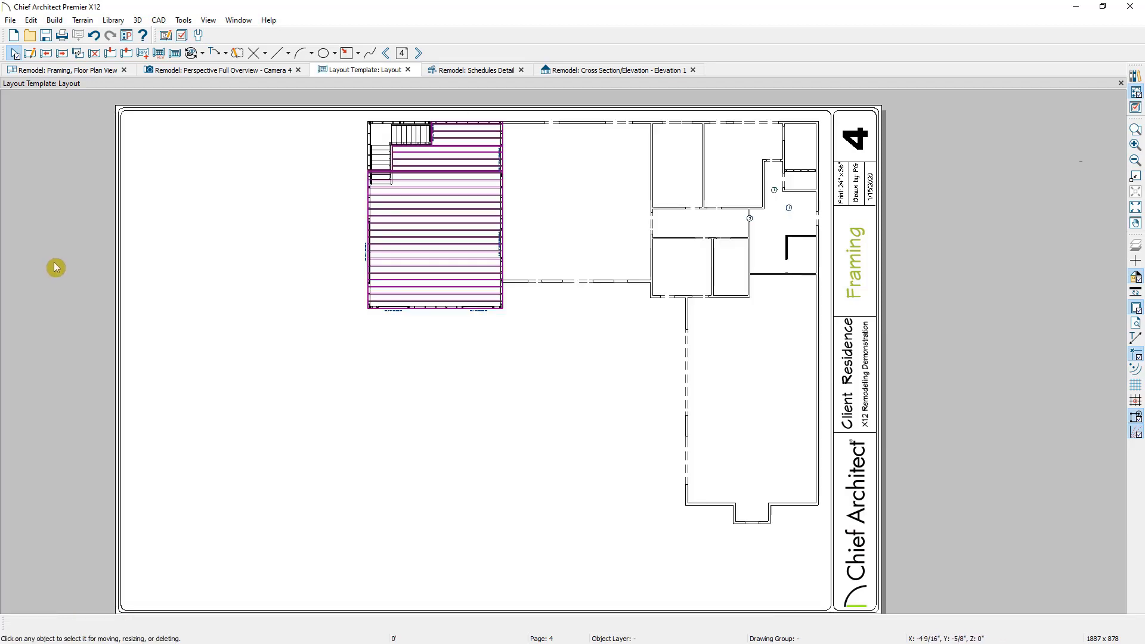
Return to the framing plan and open the wall detail of the addition's wall adjoining the kitchen-dining-living area.
click(67, 71)
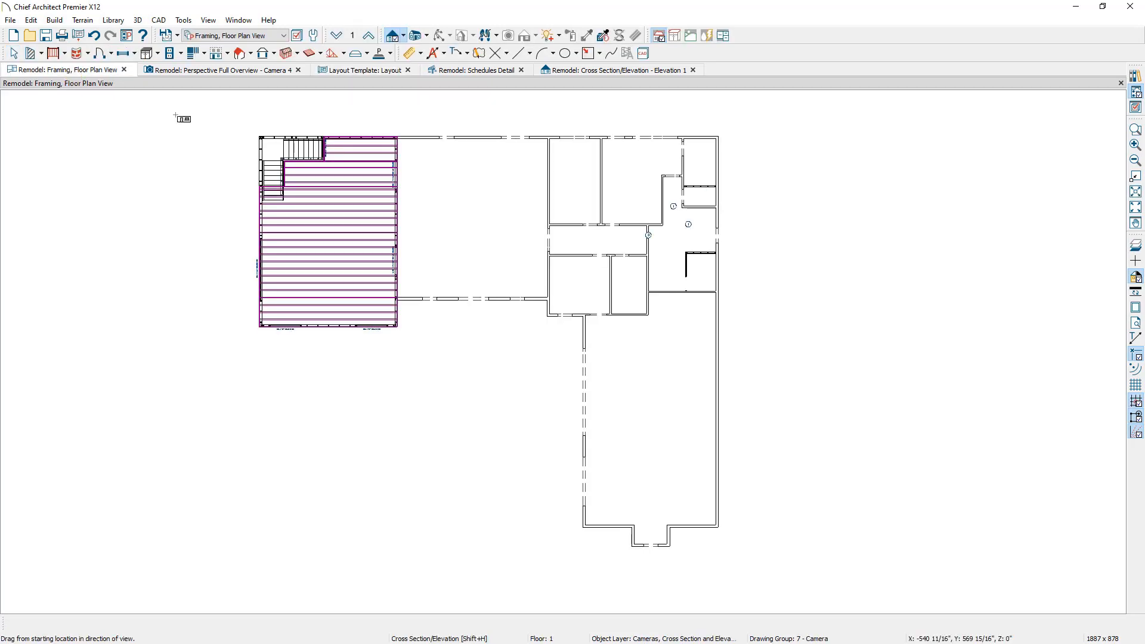
scroll(385, 213, up, 3)
key(space)
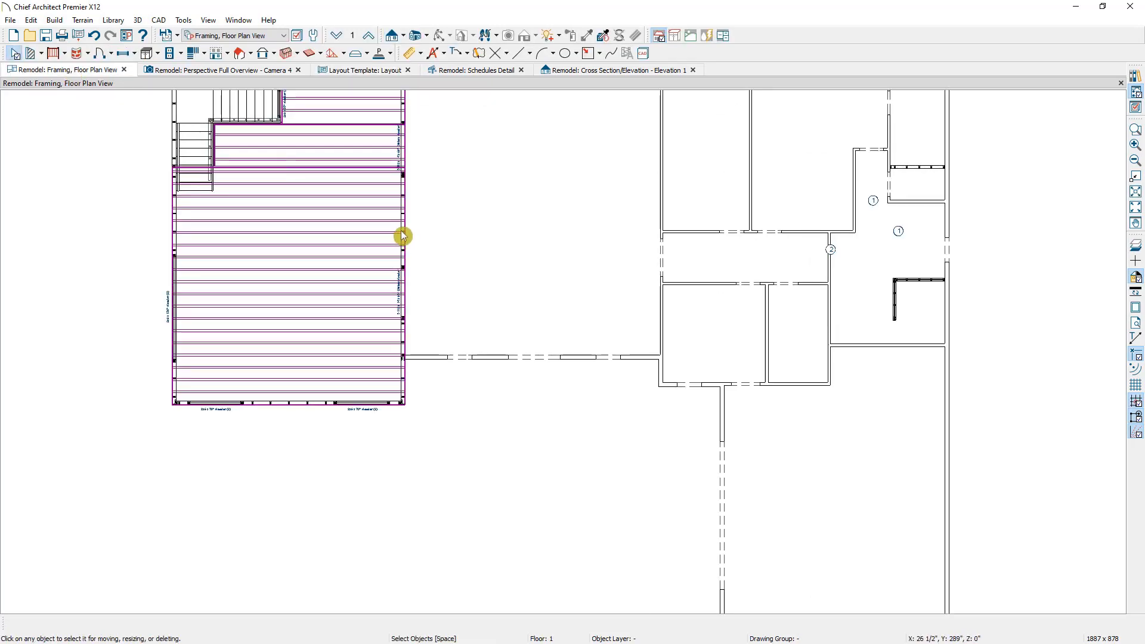
click(402, 237)
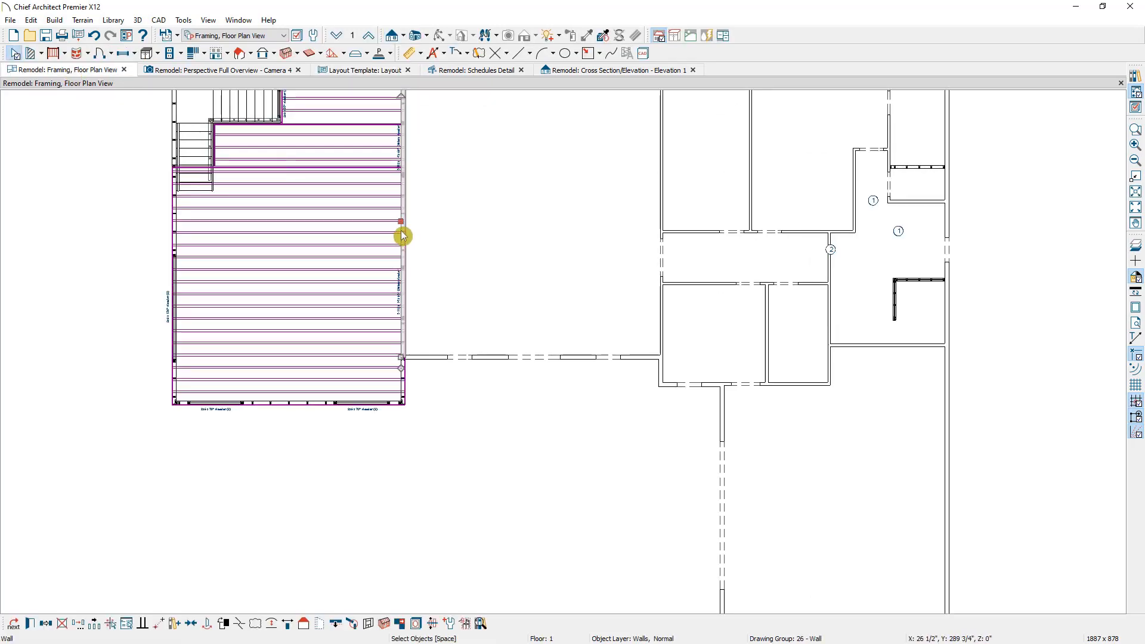
click(370, 623)
scroll(443, 560, down, 2)
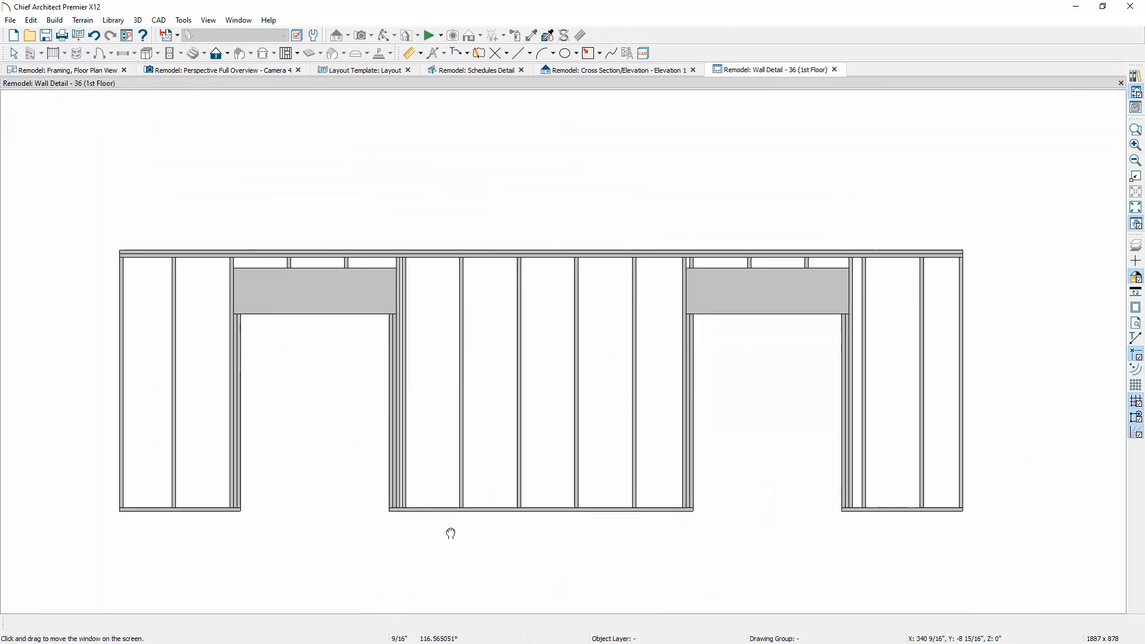
middle_drag(450, 533, 451, 532)
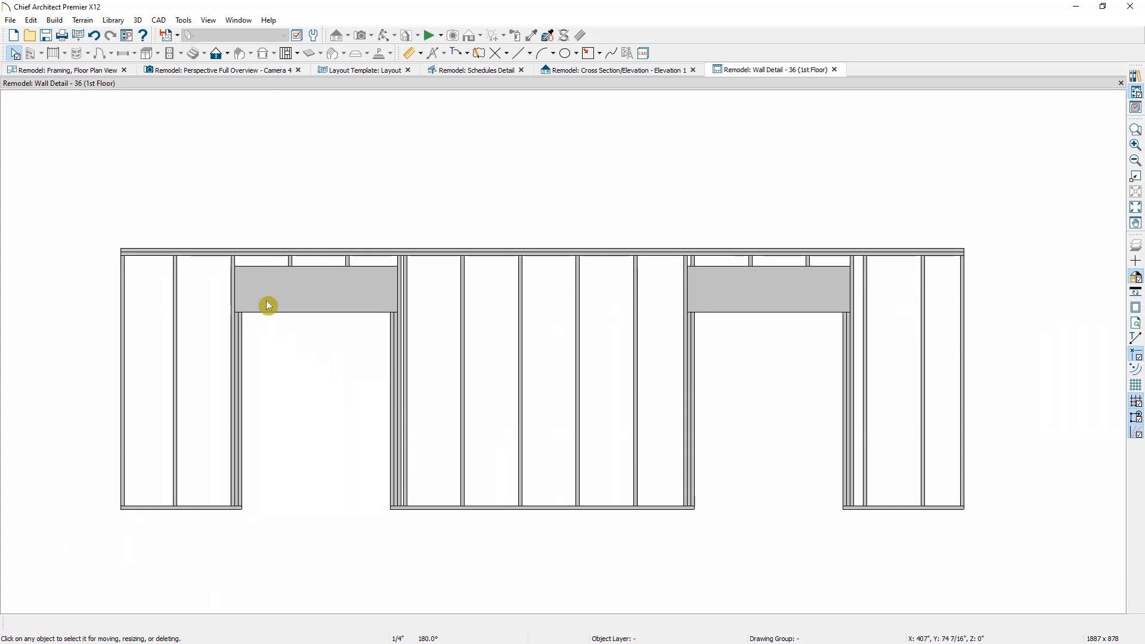
Send the wall detail to layout page 4 at 1/2 in = 1 ft and place it in the sheet's empty lower-left area.
click(87, 37)
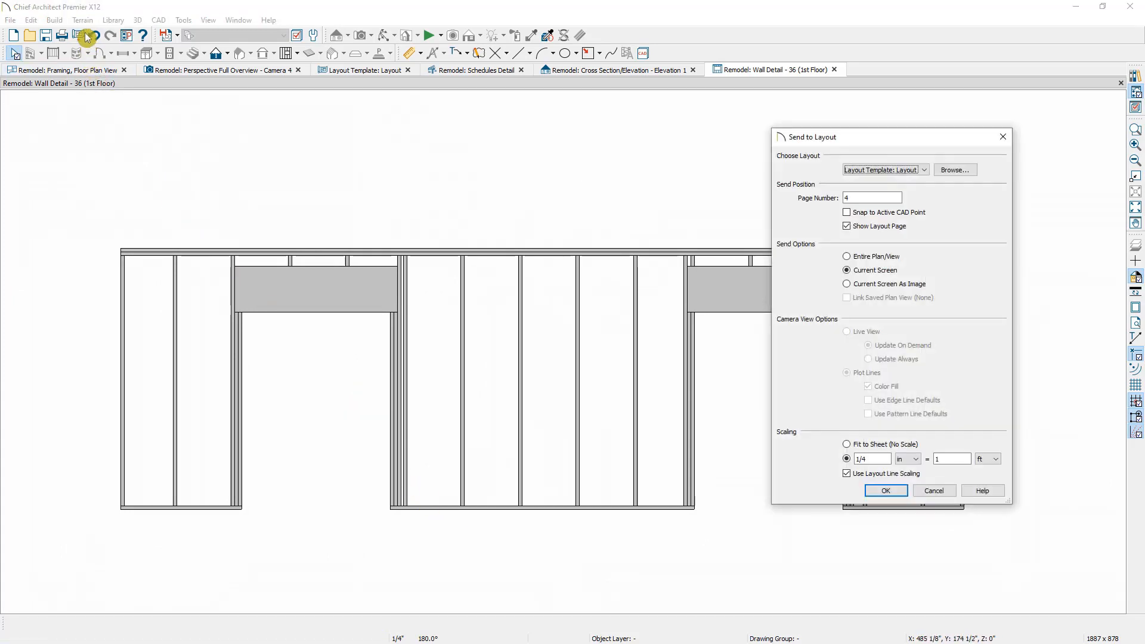
click(886, 460)
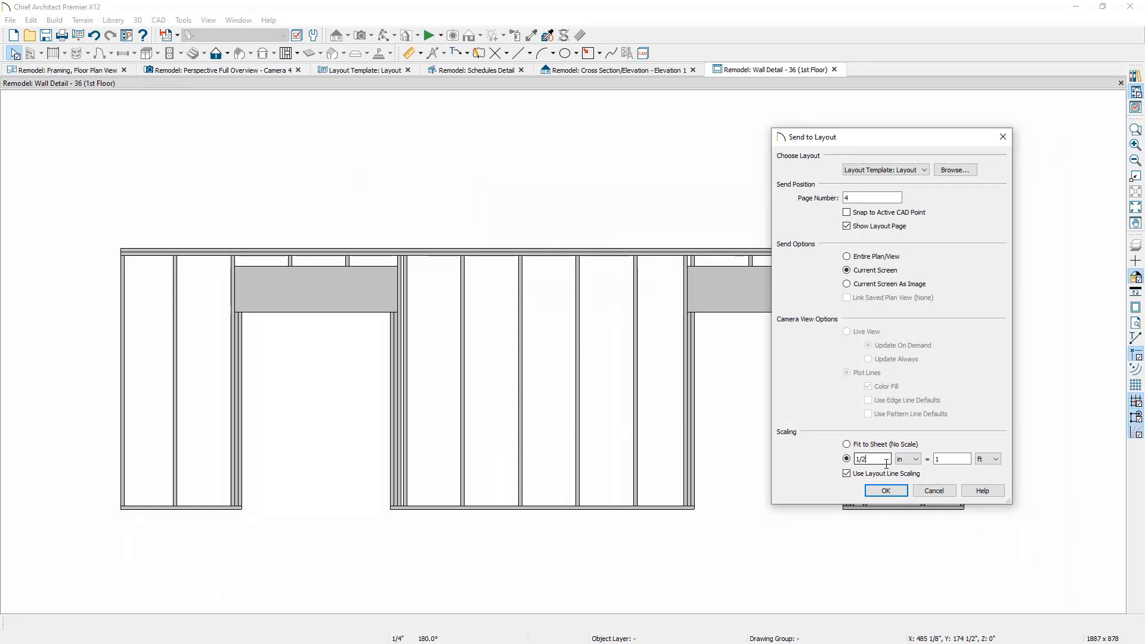
click(892, 489)
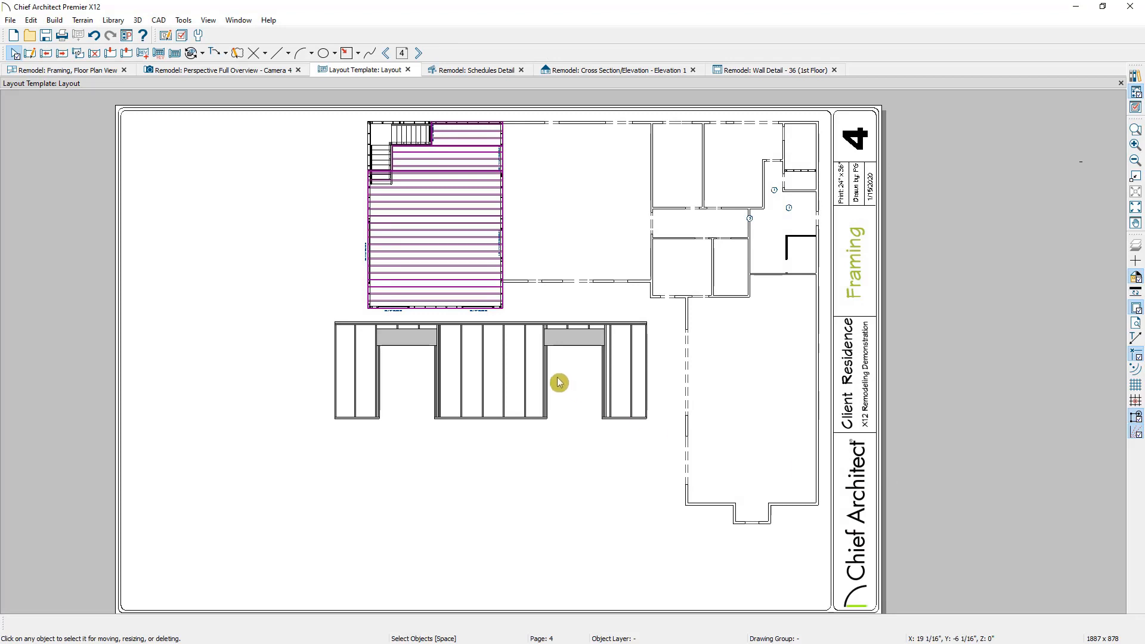
click(555, 383)
drag(498, 360, 336, 509)
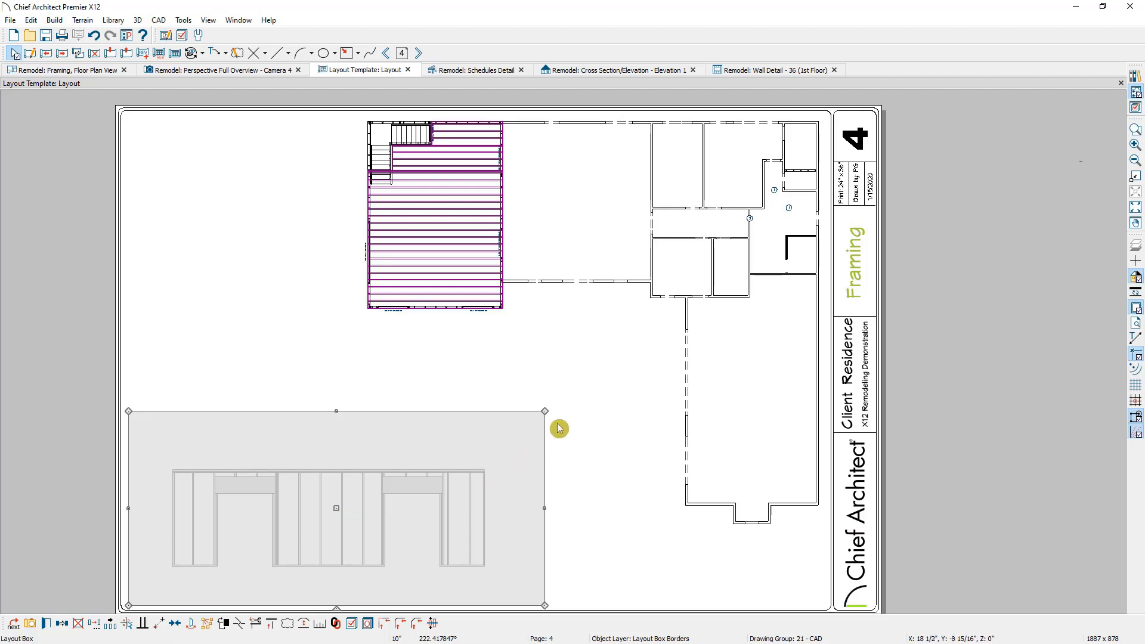
Turn the layout back to the Cover Page.
click(386, 54)
click(386, 54)
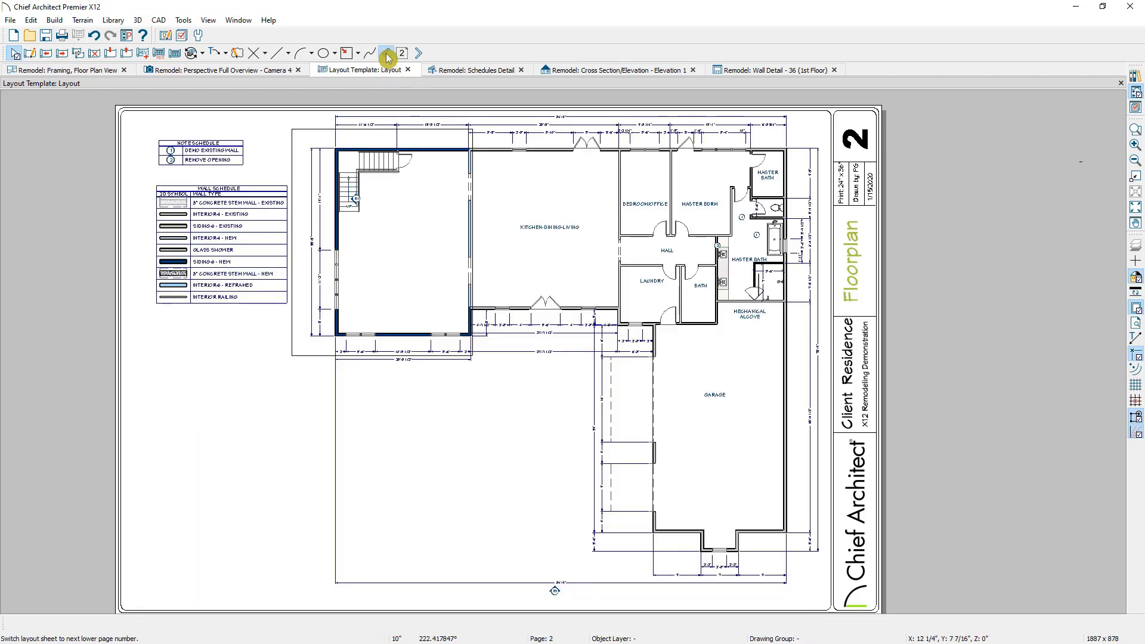
click(387, 54)
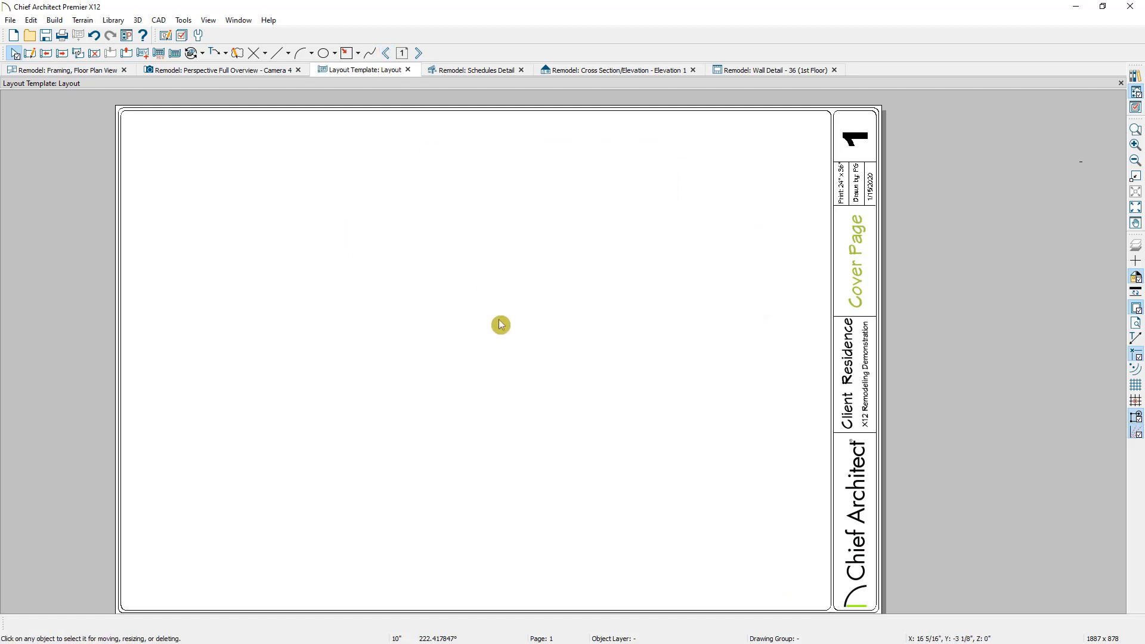
scroll(501, 325, down, 1)
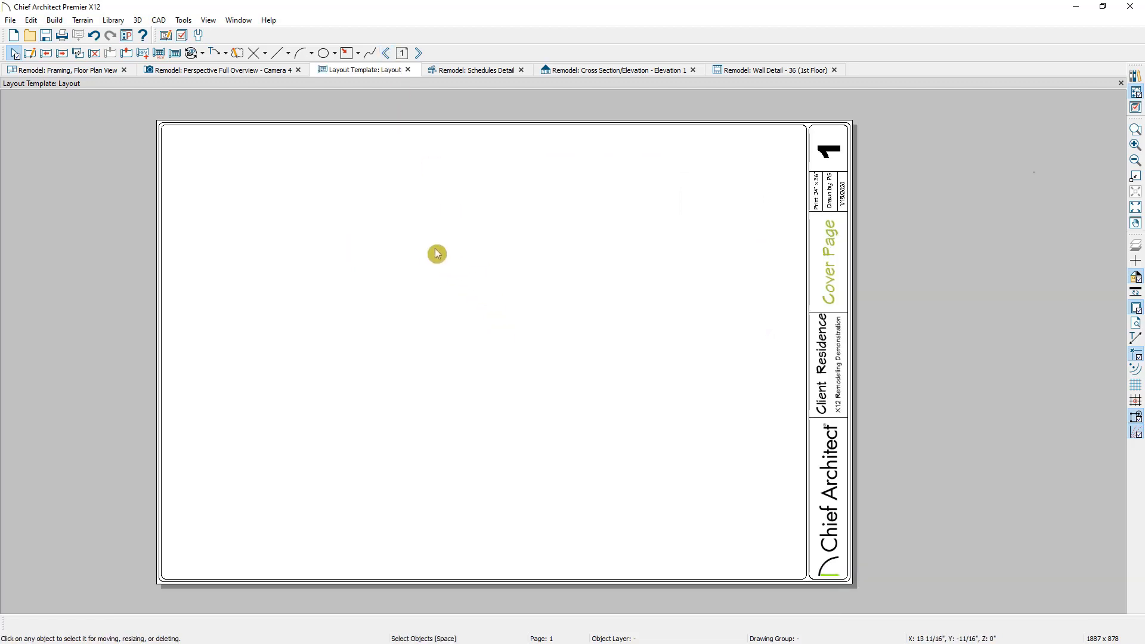
Return to the perspective full overview of the remodel and switch its rendering technique to Standard.
click(260, 75)
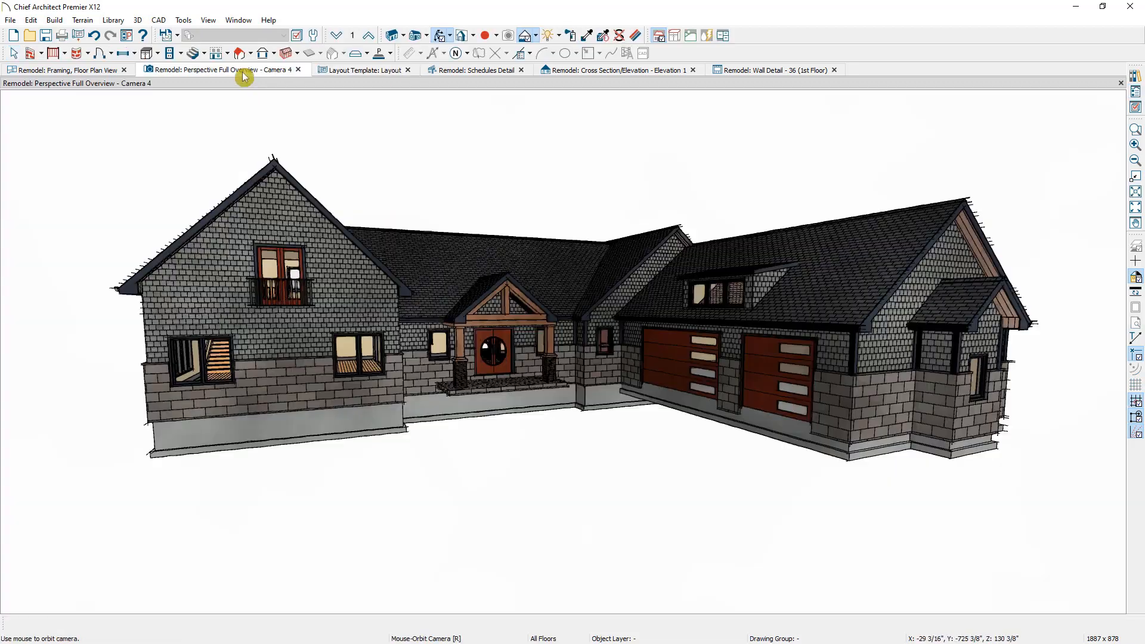
click(536, 37)
click(544, 53)
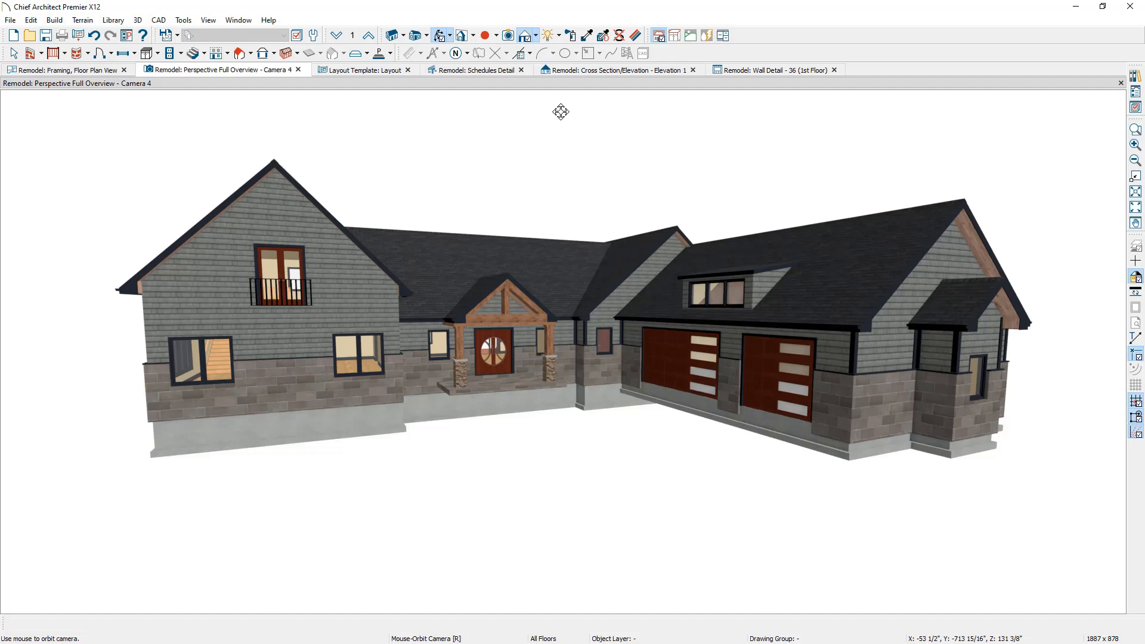
Show the As-Built plan as a reference model in the camera view, using the Camera View Layer Set and Glass House Reference technique.
click(356, 40)
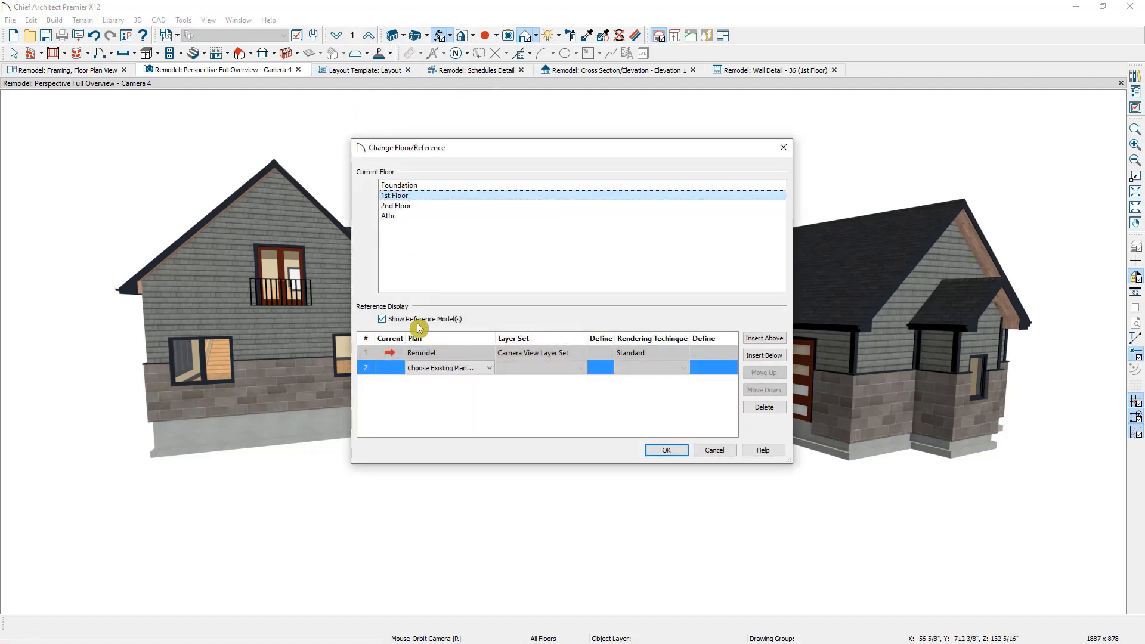
click(438, 368)
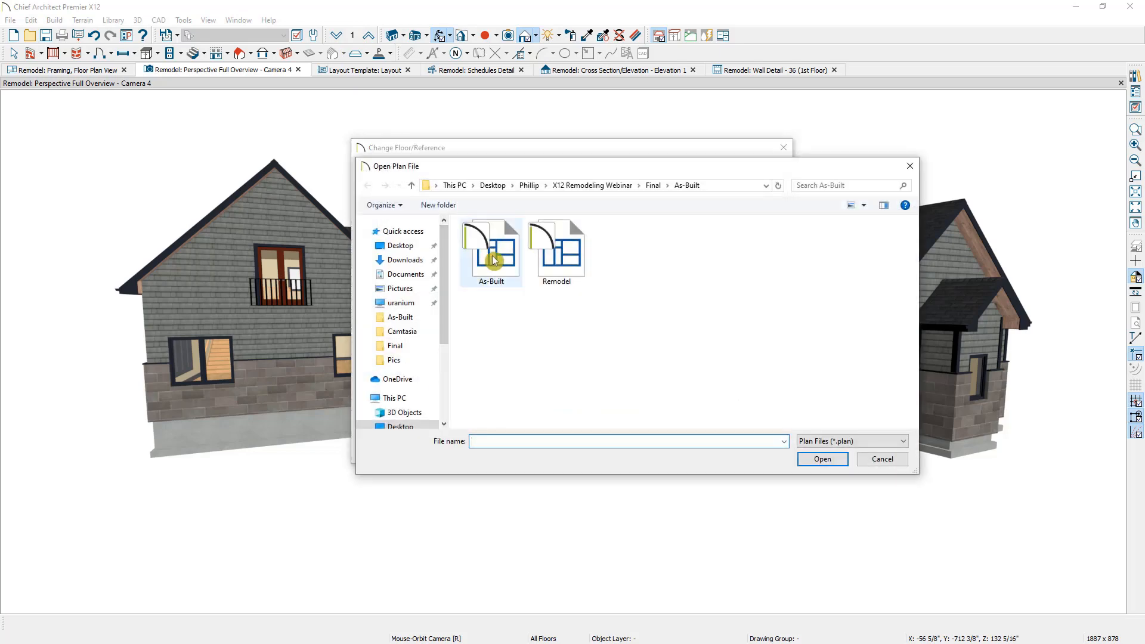
double_click(493, 260)
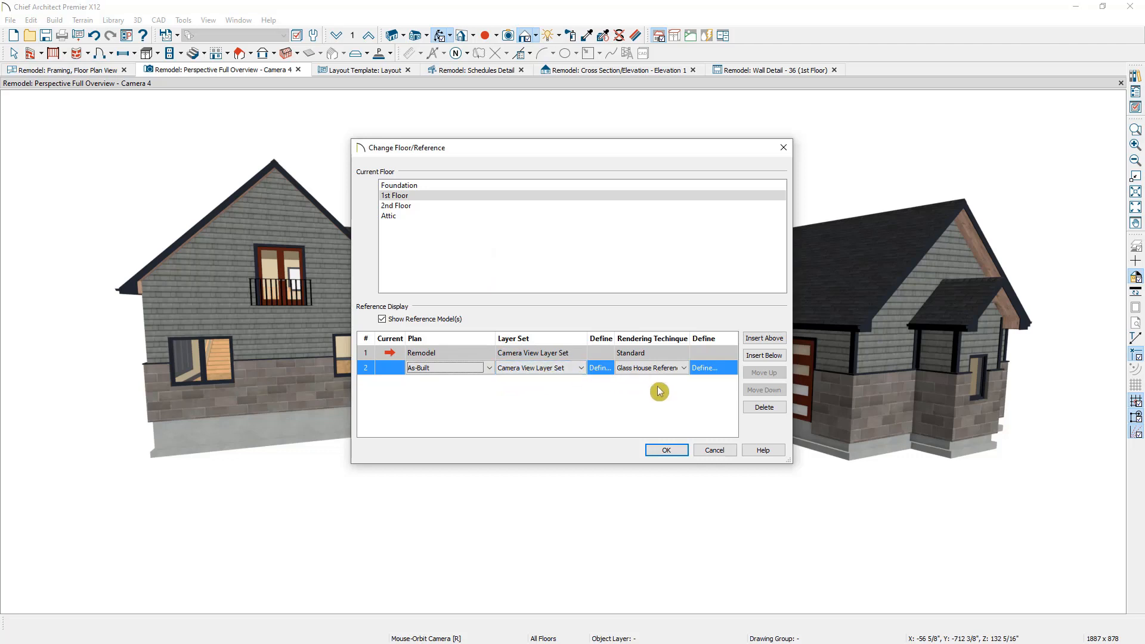
click(663, 451)
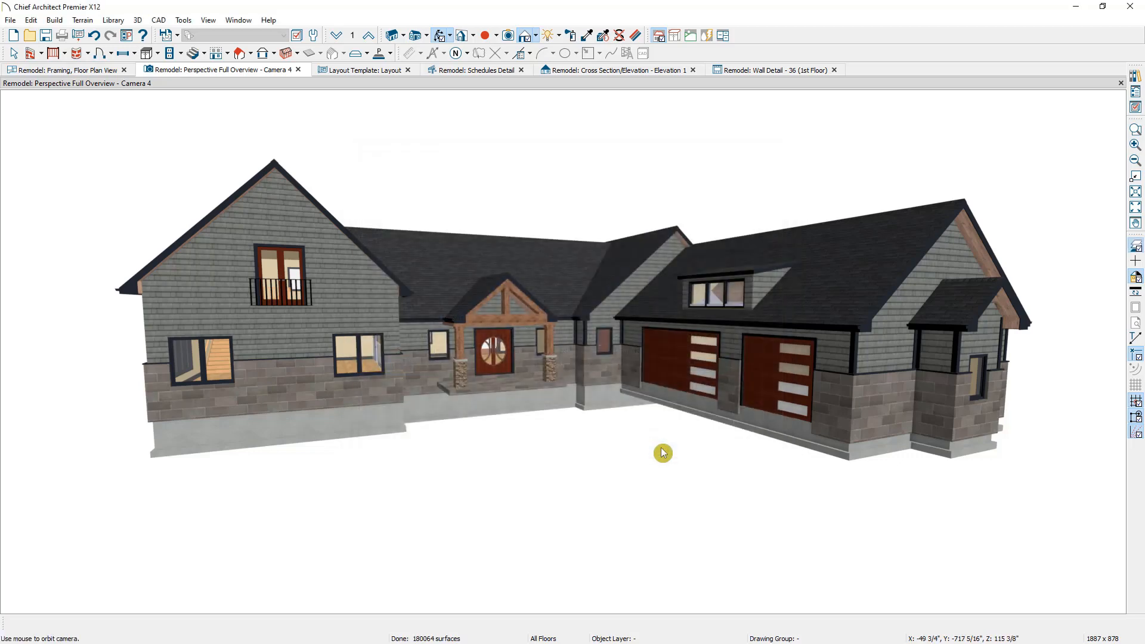
Examine the remodel's exterior and interior from several angles to compare it with the overlaid As-Built reference model.
drag(409, 383, 462, 381)
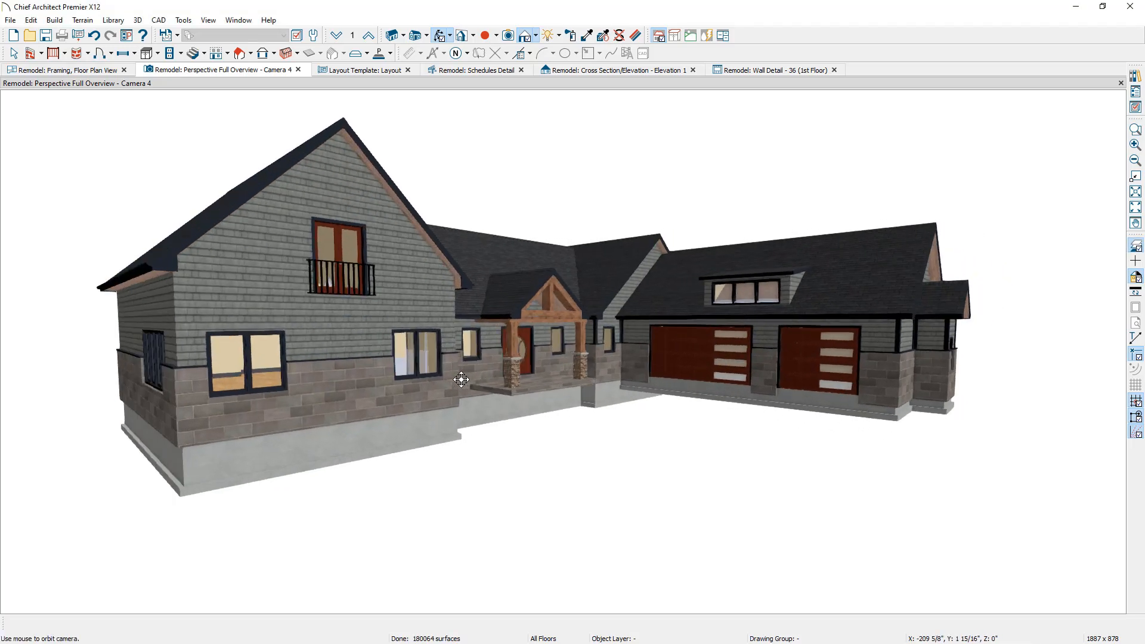
scroll(337, 339, up, 6)
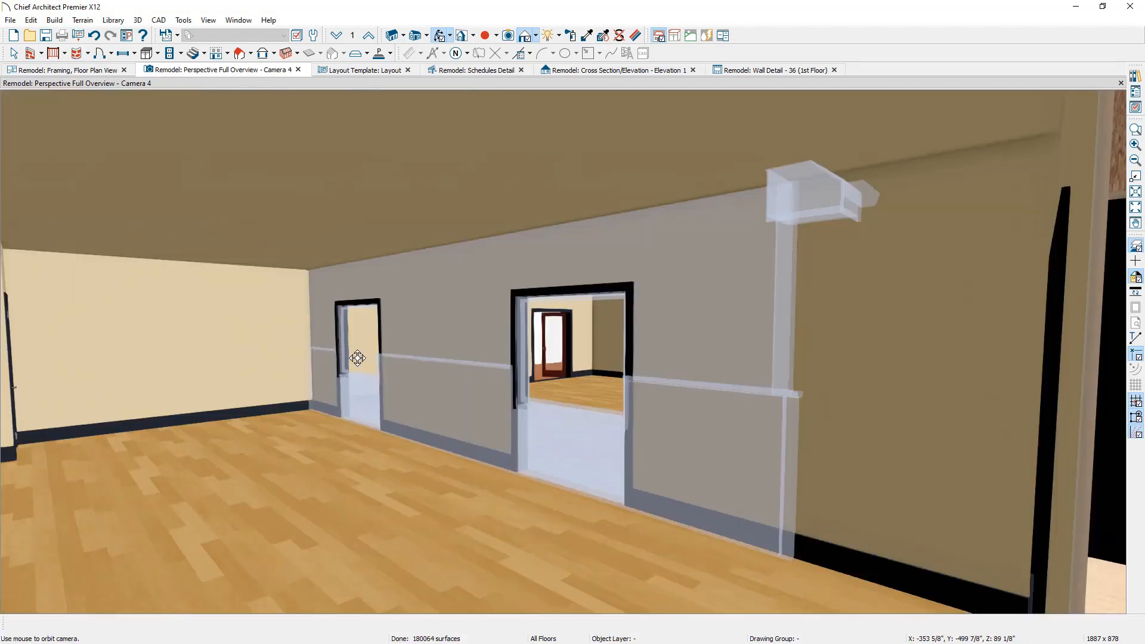
drag(357, 358, 370, 361)
key(space)
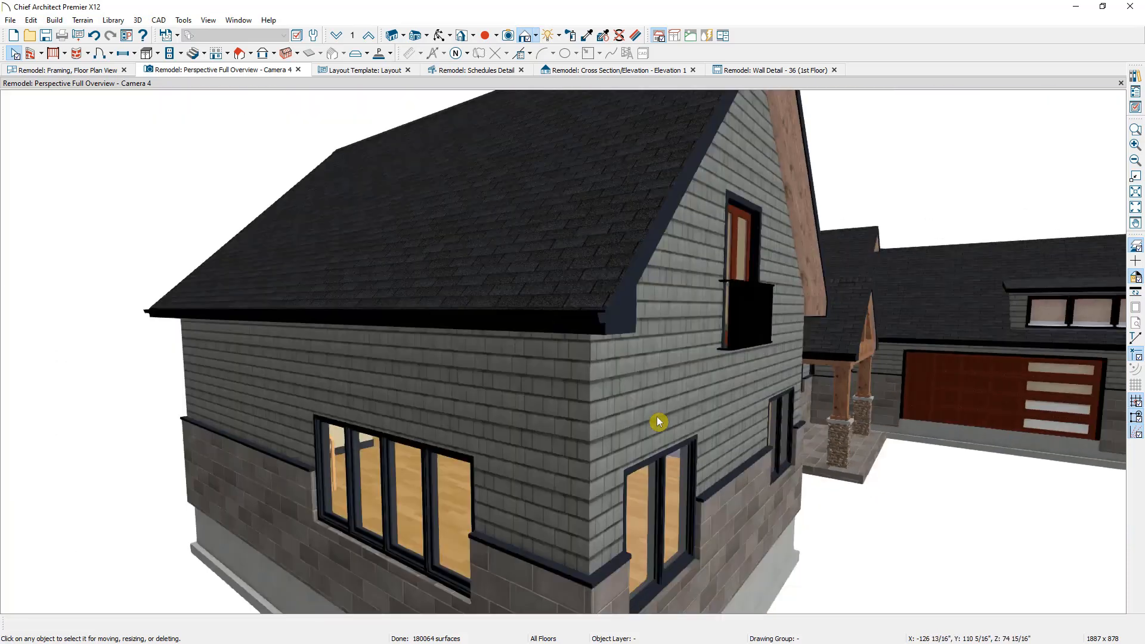
key(space)
drag(656, 422, 731, 375)
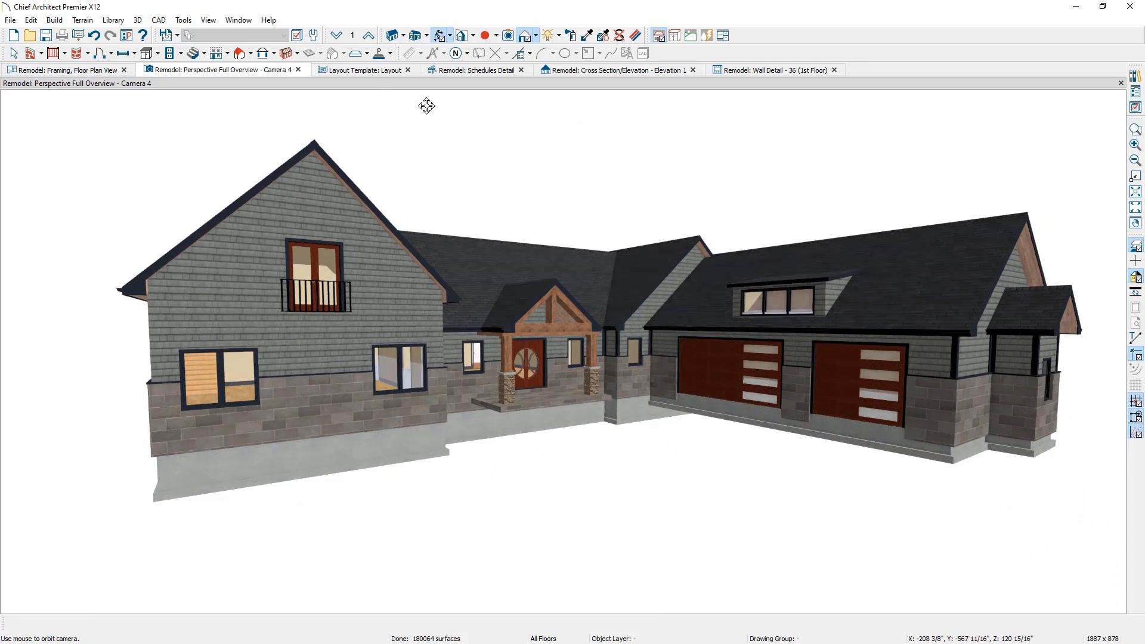
Set the rendering technique of the As-Built reference model to Standard.
click(354, 39)
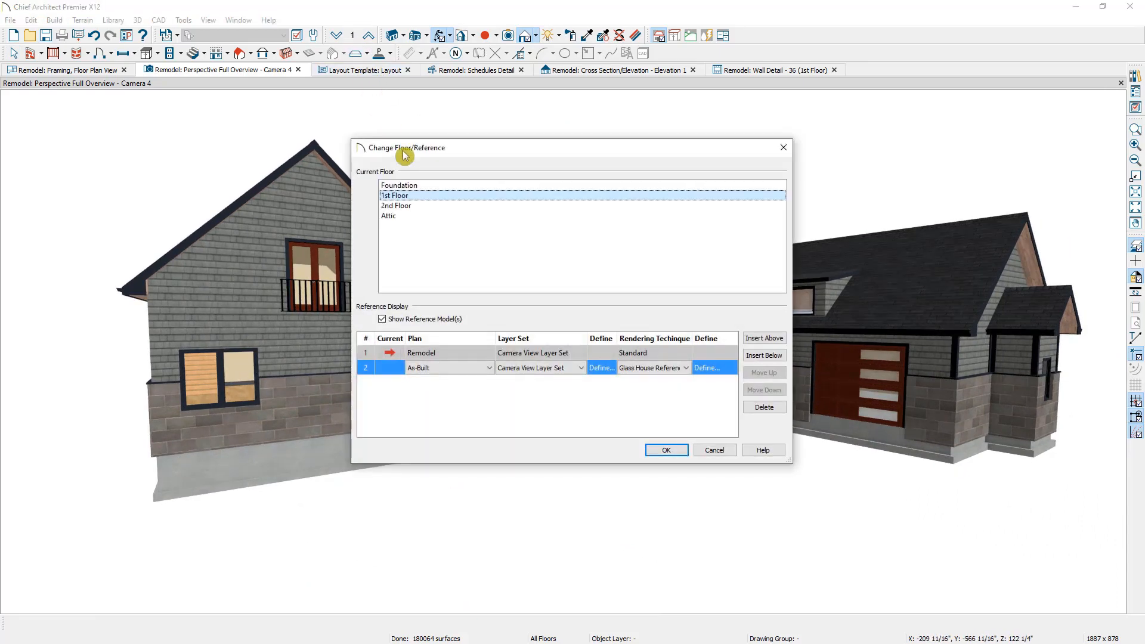
click(666, 370)
click(667, 371)
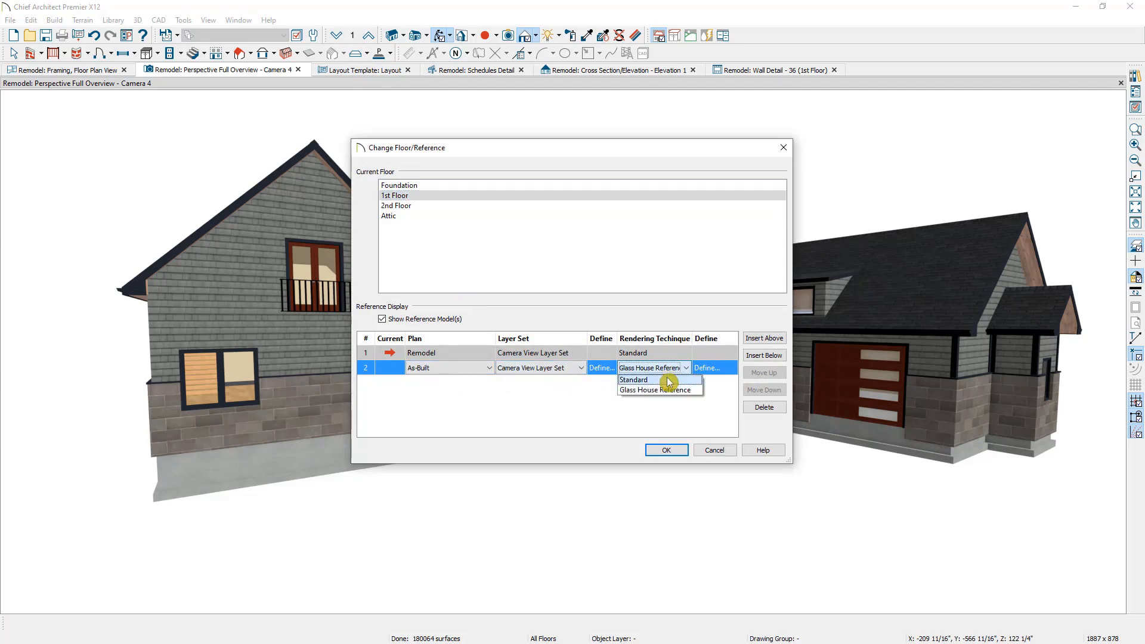
click(665, 384)
click(666, 451)
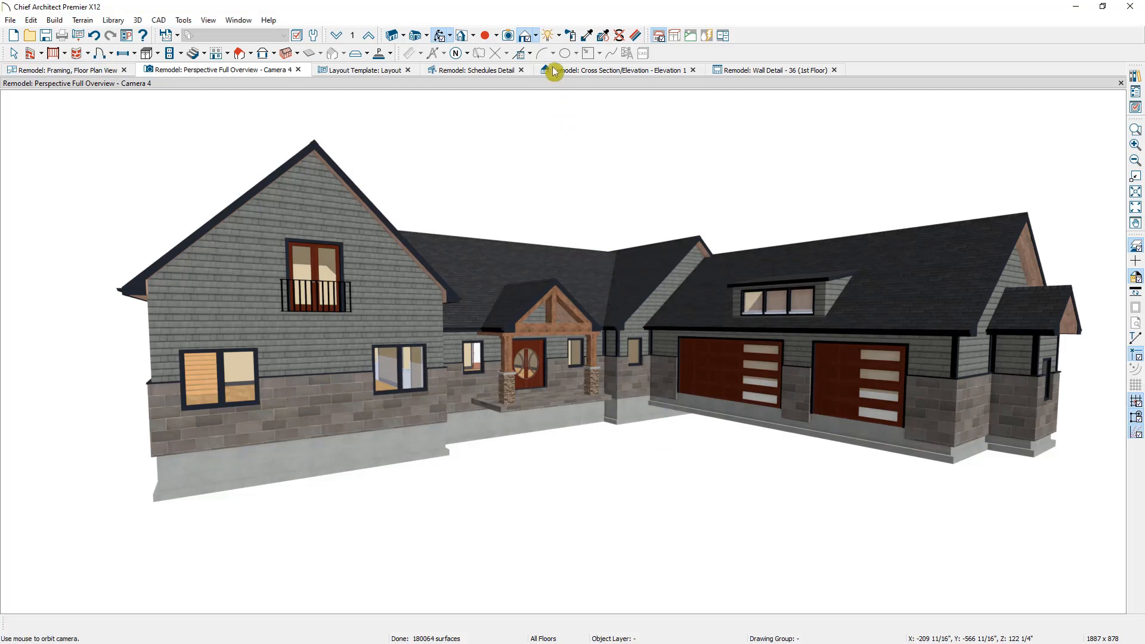
Render the remodel camera view as Glass House and send the current screen to layout page 1 as a live view updated on demand.
click(537, 37)
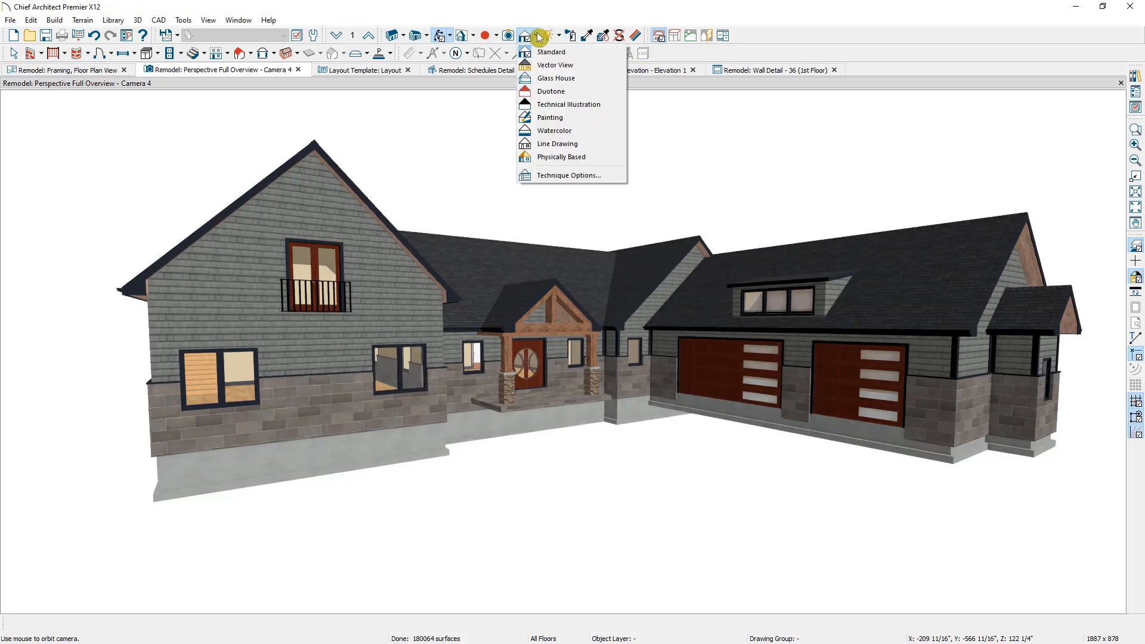
click(558, 83)
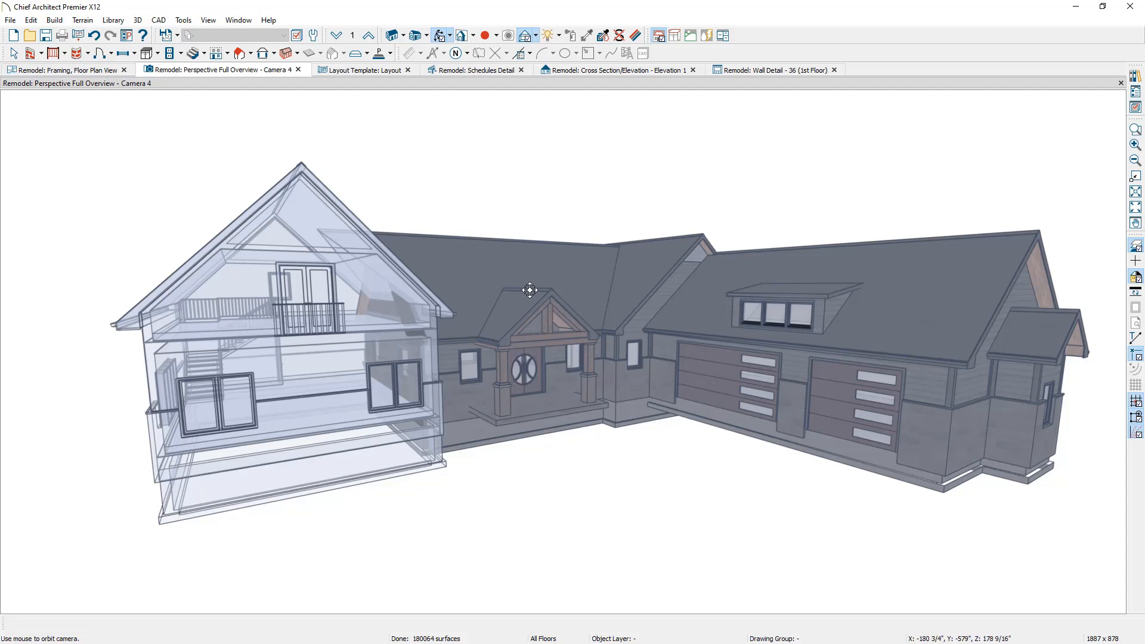
click(78, 35)
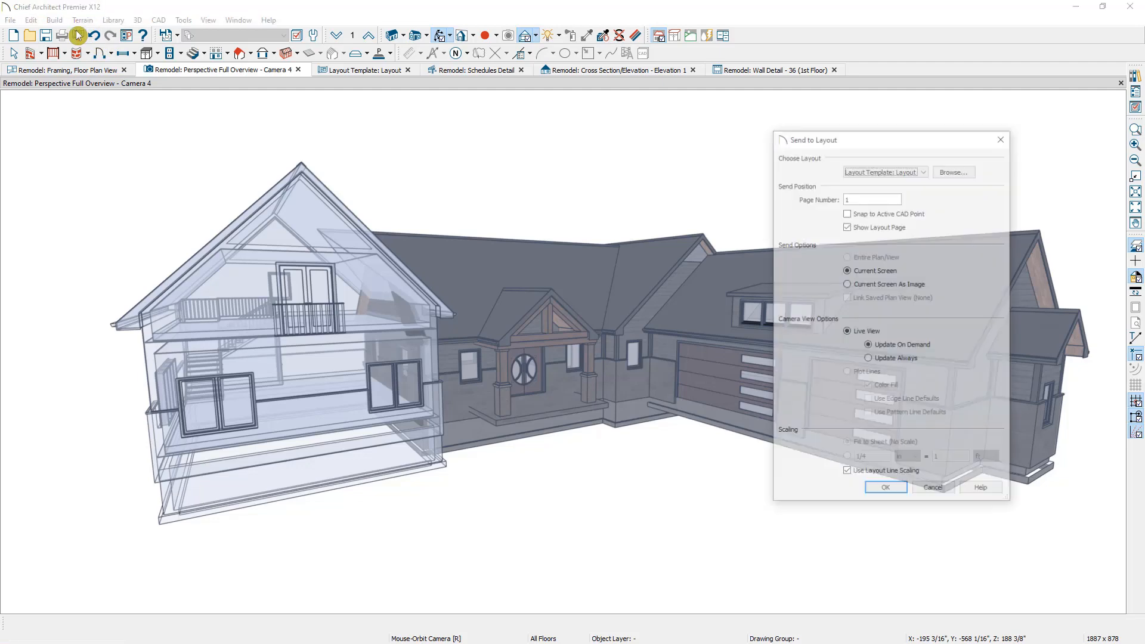
click(886, 491)
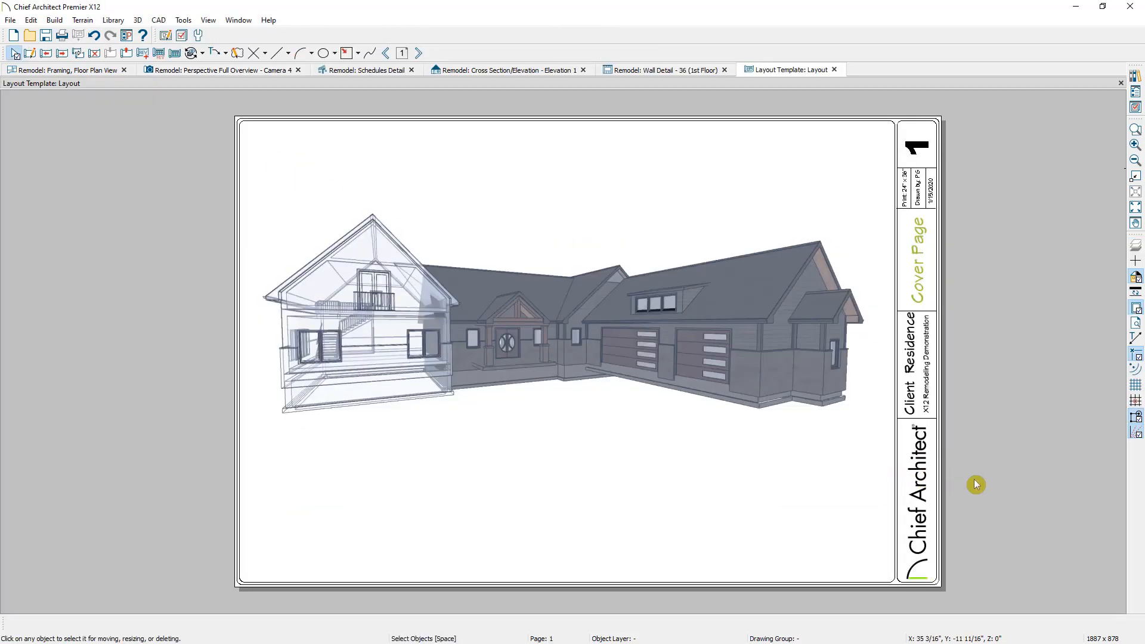